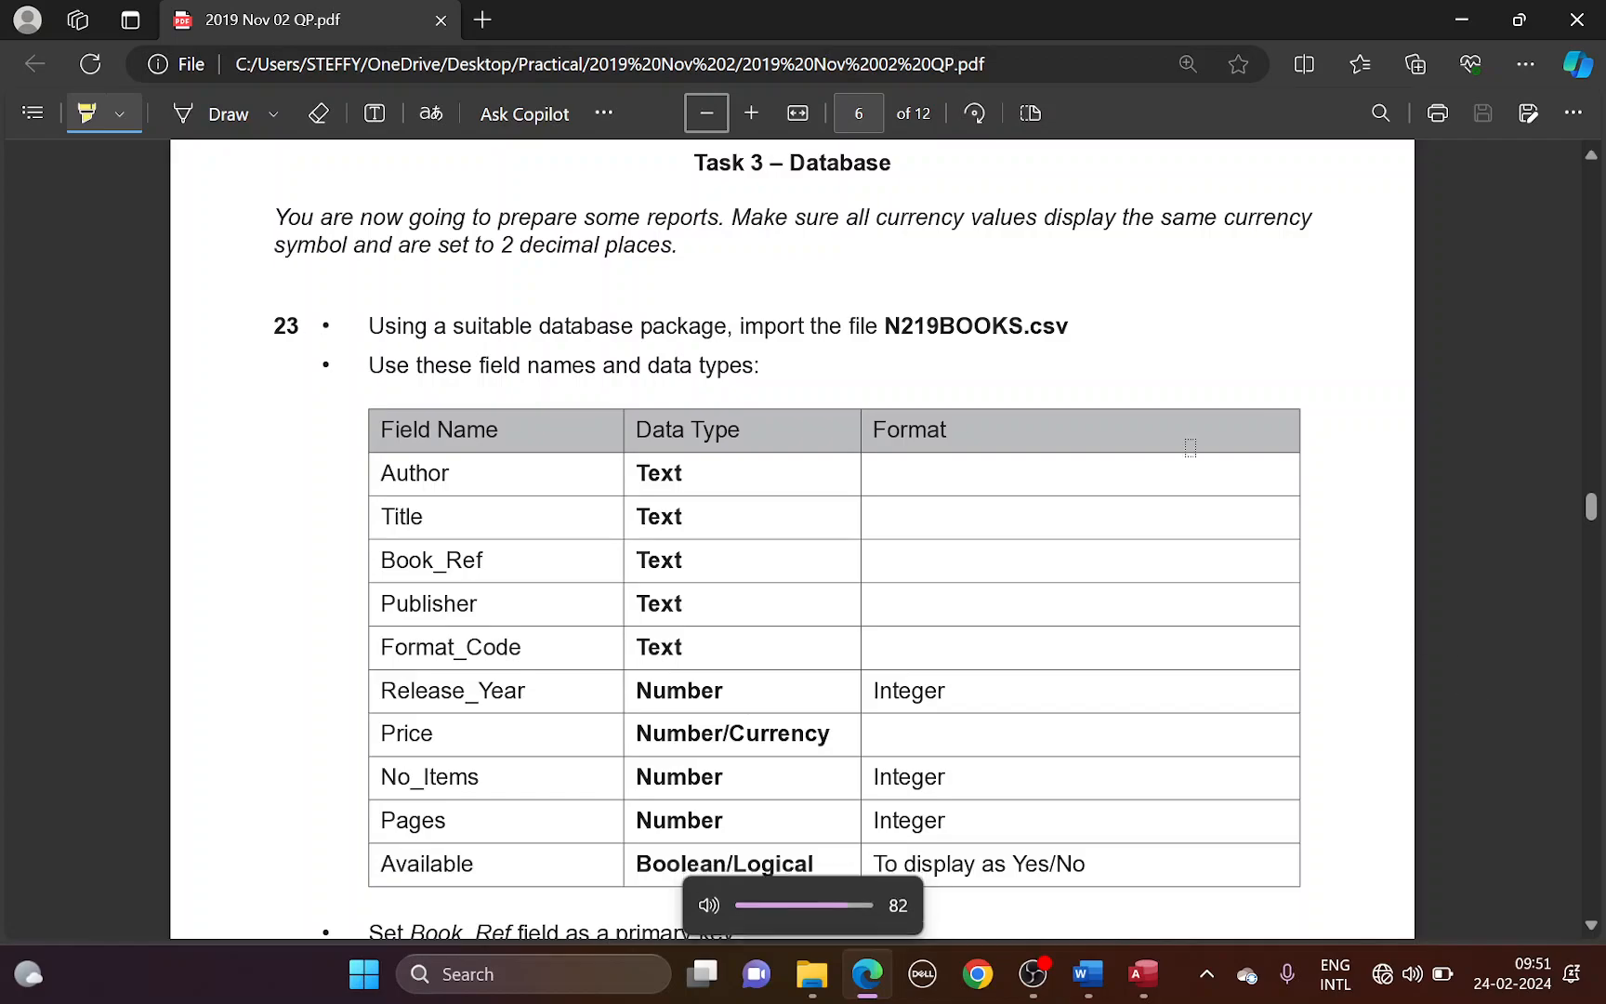
Step: Highlight the Task 3 – Database heading, the same-currency and 2 decimal places requirements, and "database package" in question 23
left_click_drag(699, 165, 890, 171)
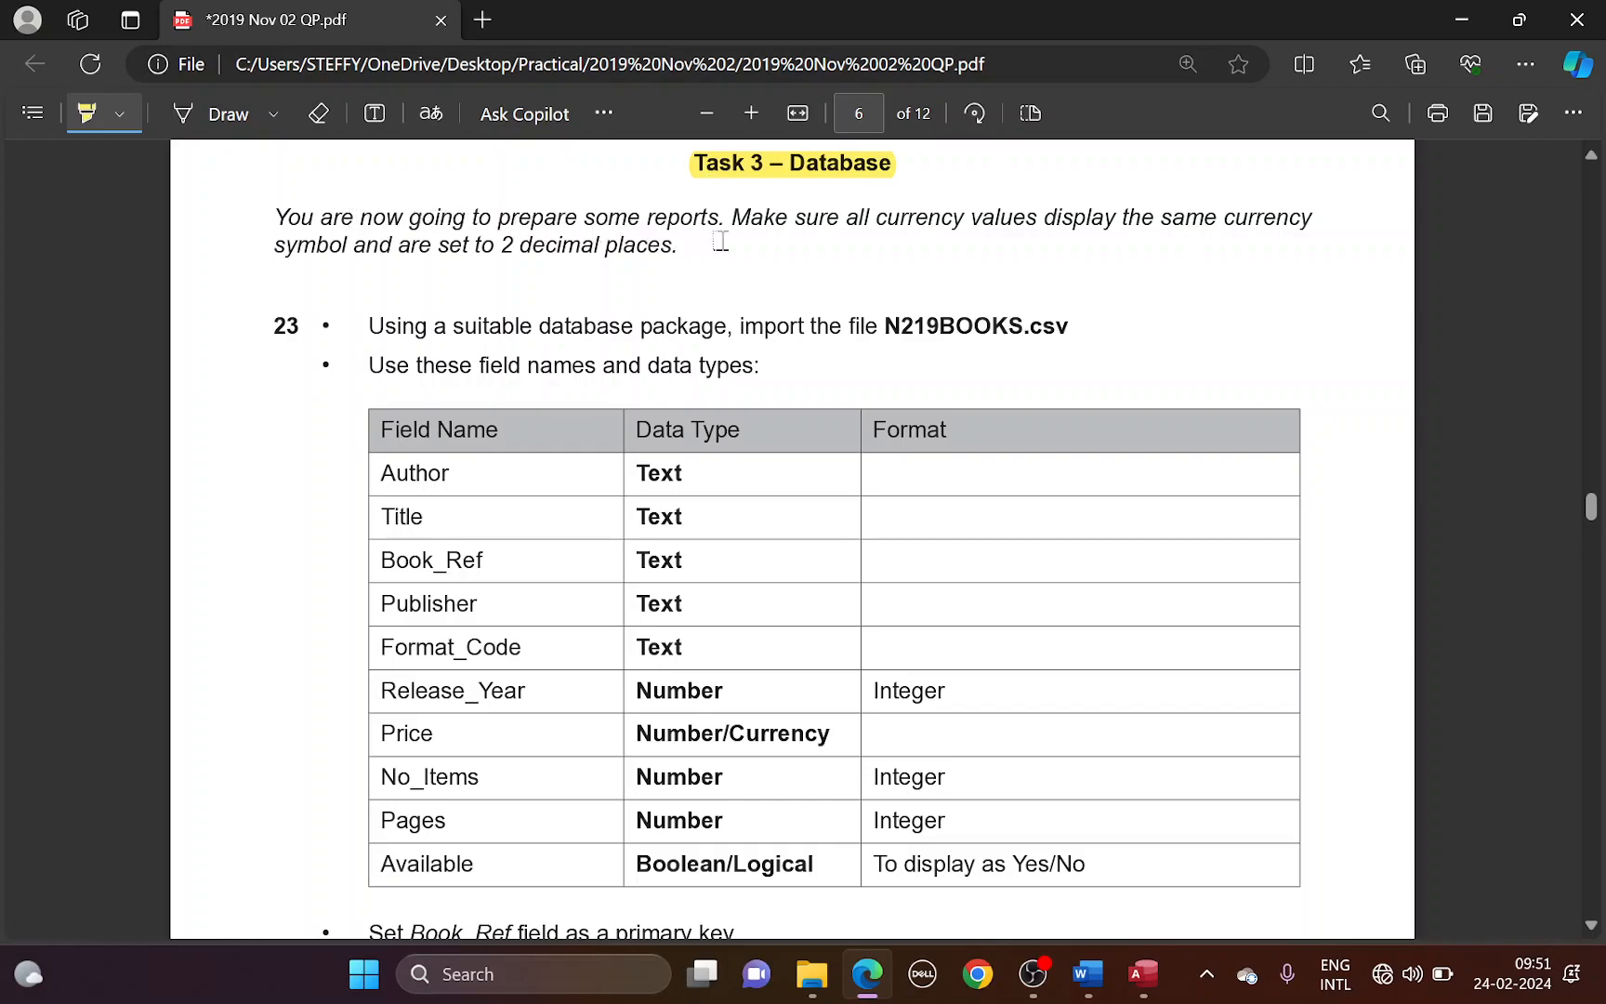
left_click_drag(885, 223, 1305, 223)
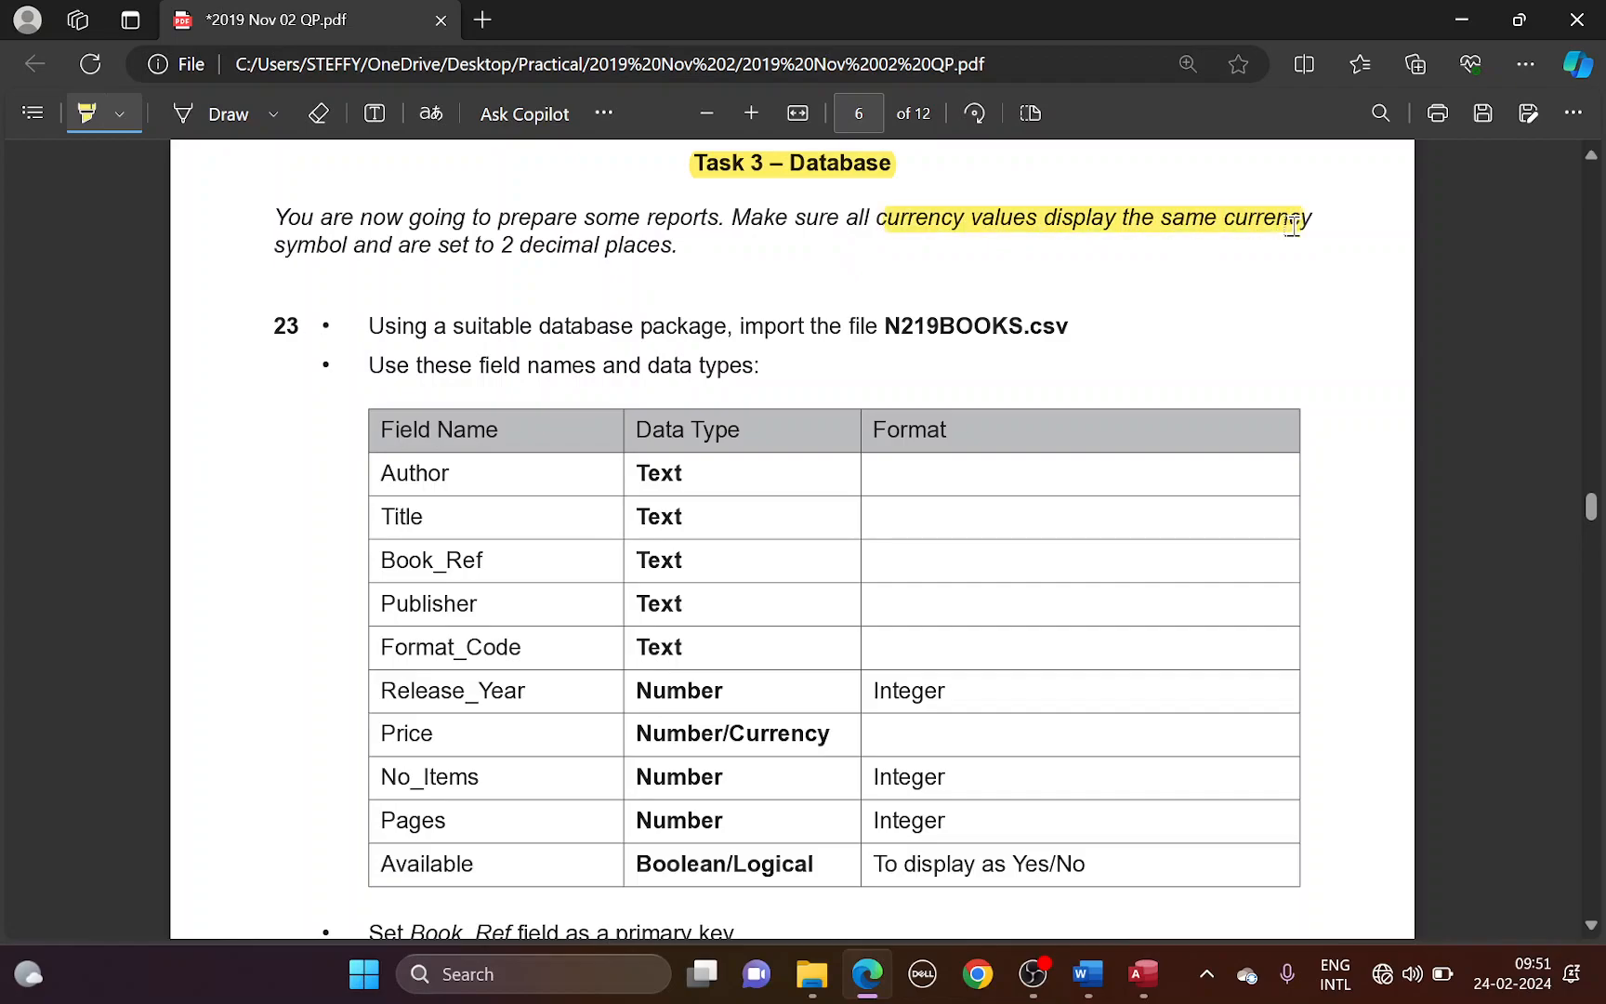
left_click_drag(495, 243, 675, 246)
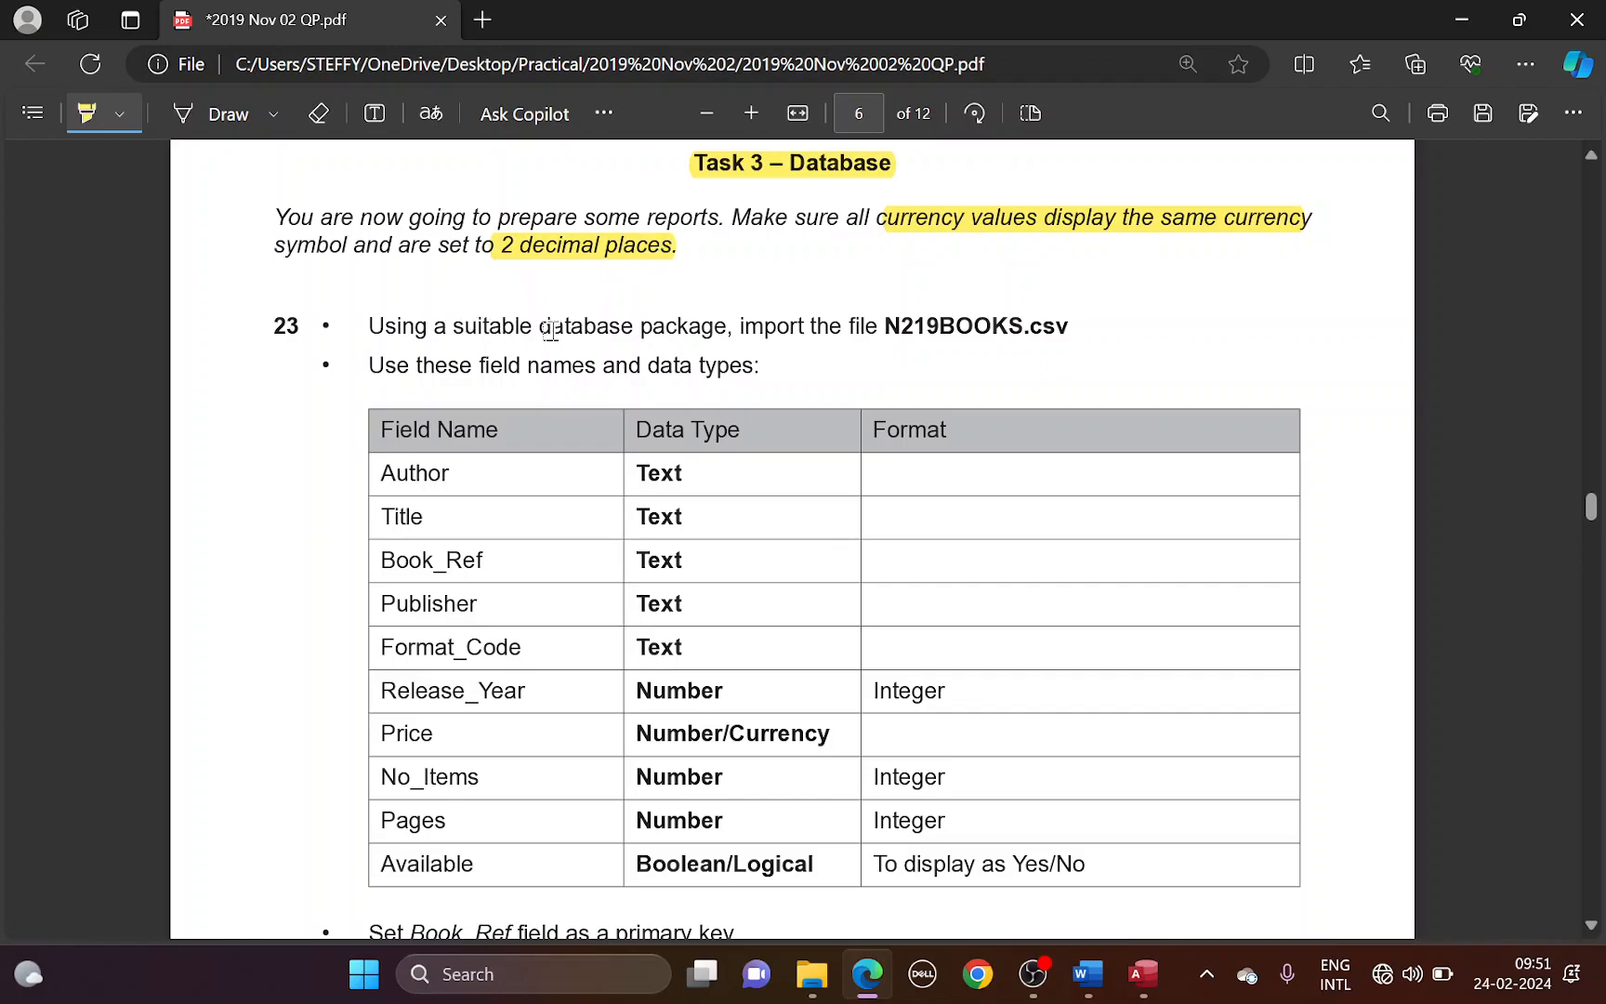
left_click_drag(544, 326, 740, 326)
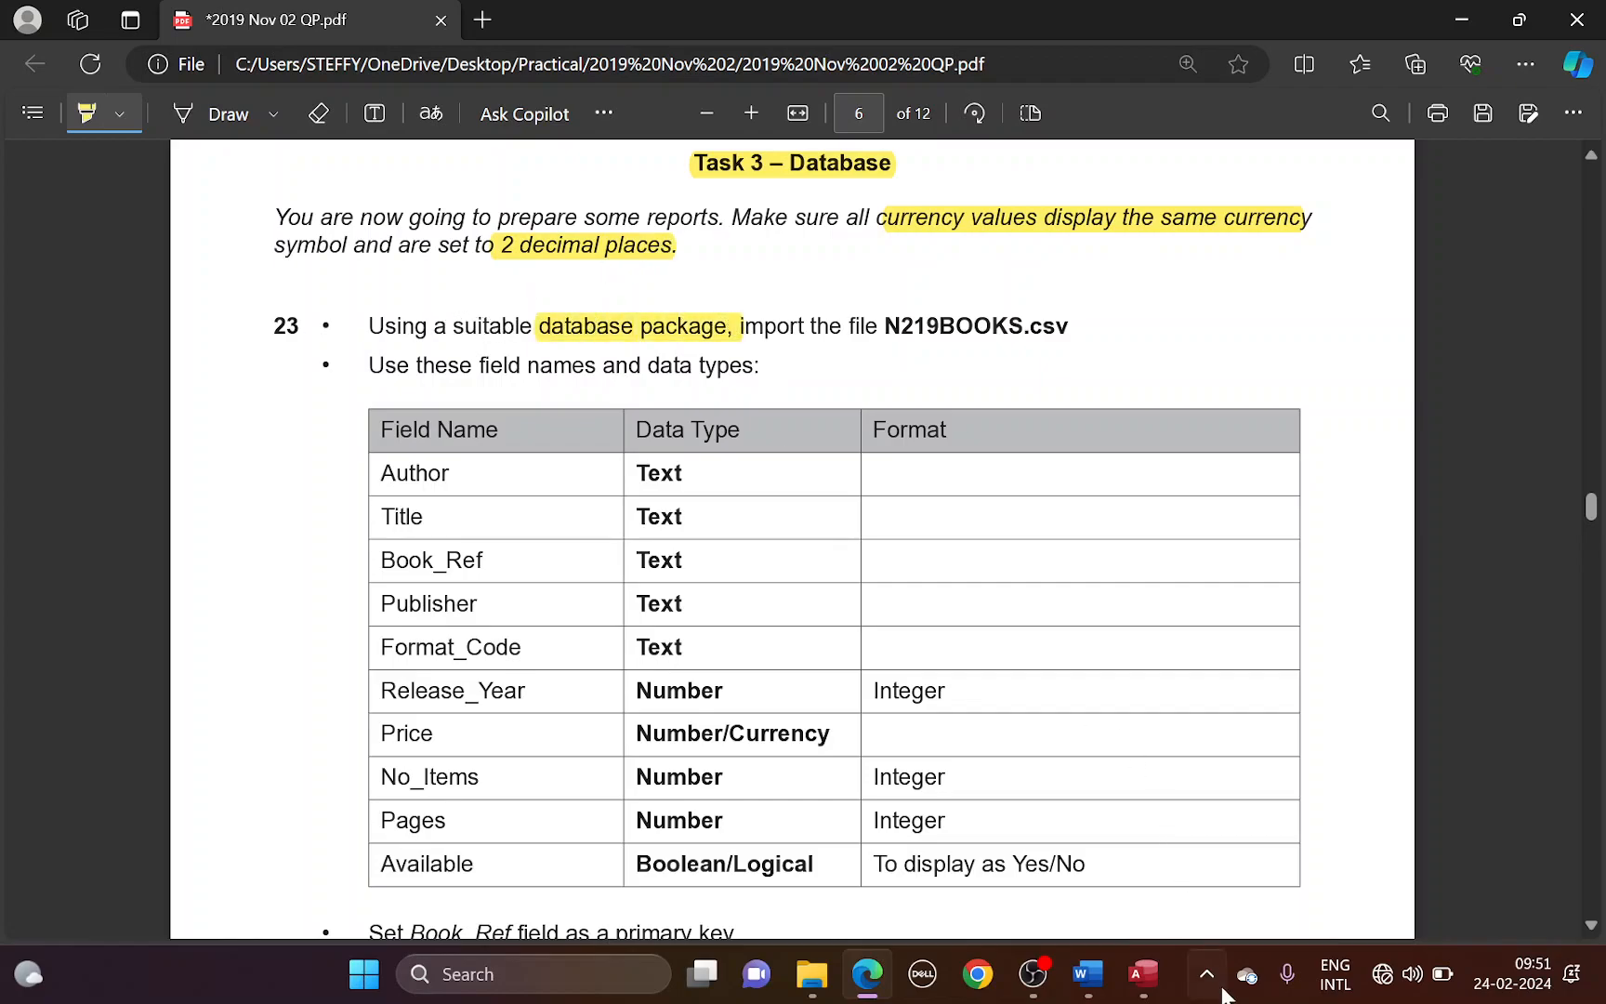
Step: Switch to Access and start a blank database with the file name "Name CN 1514"
left_click(1149, 983)
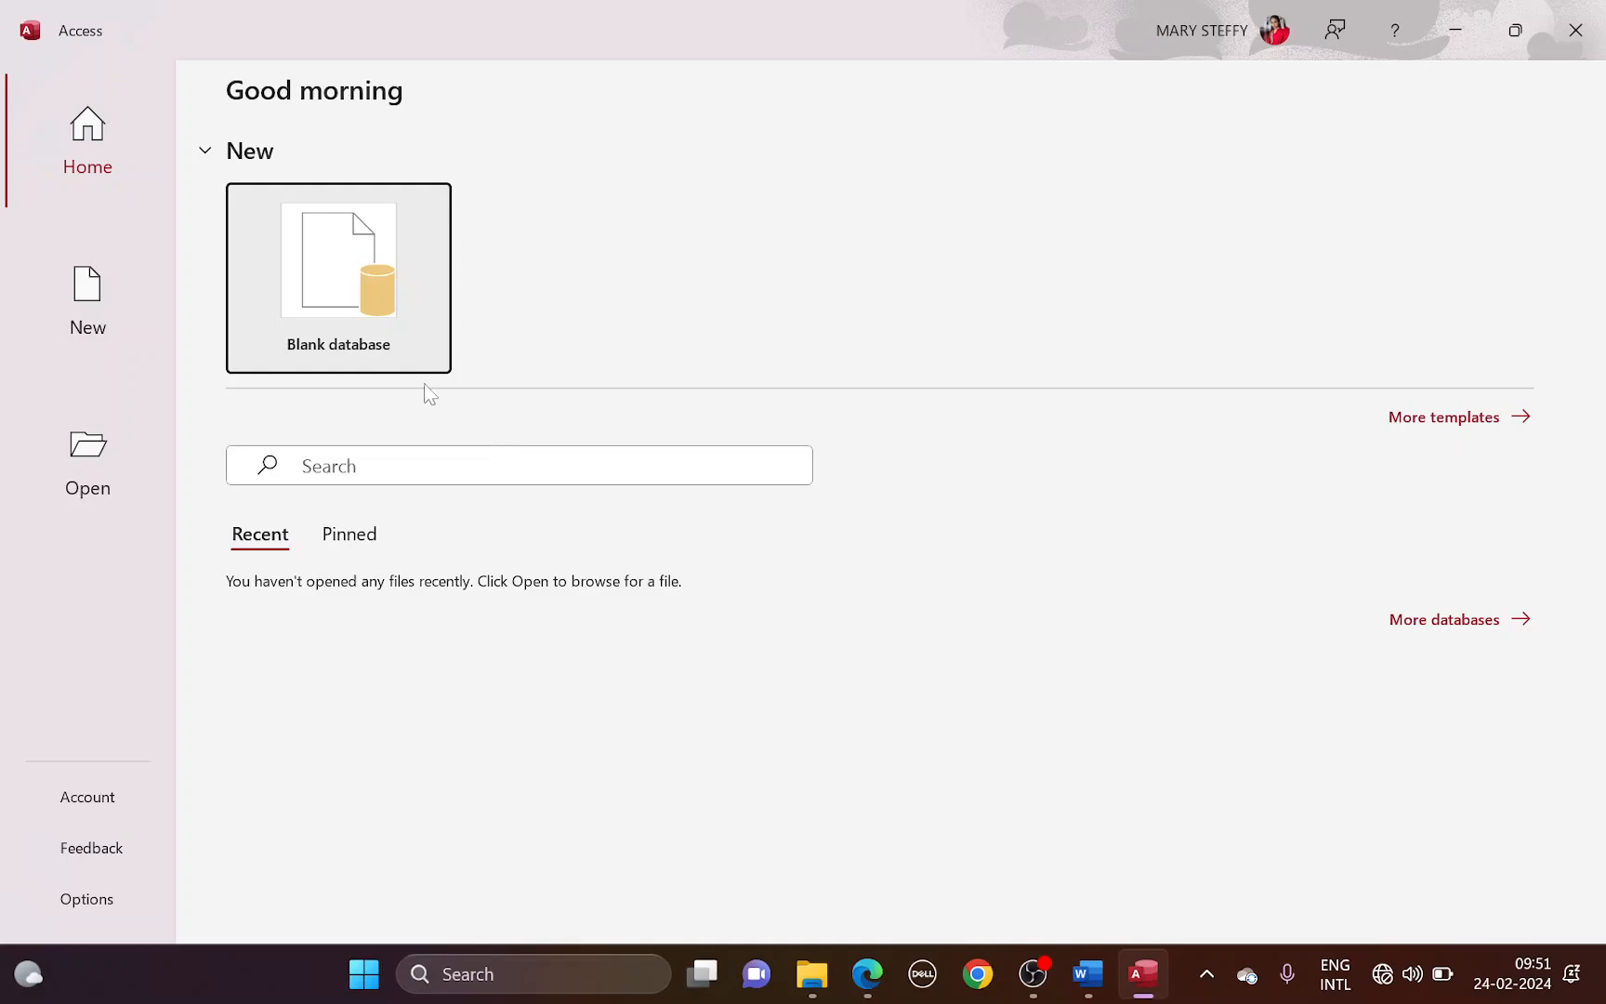
left_click(346, 299)
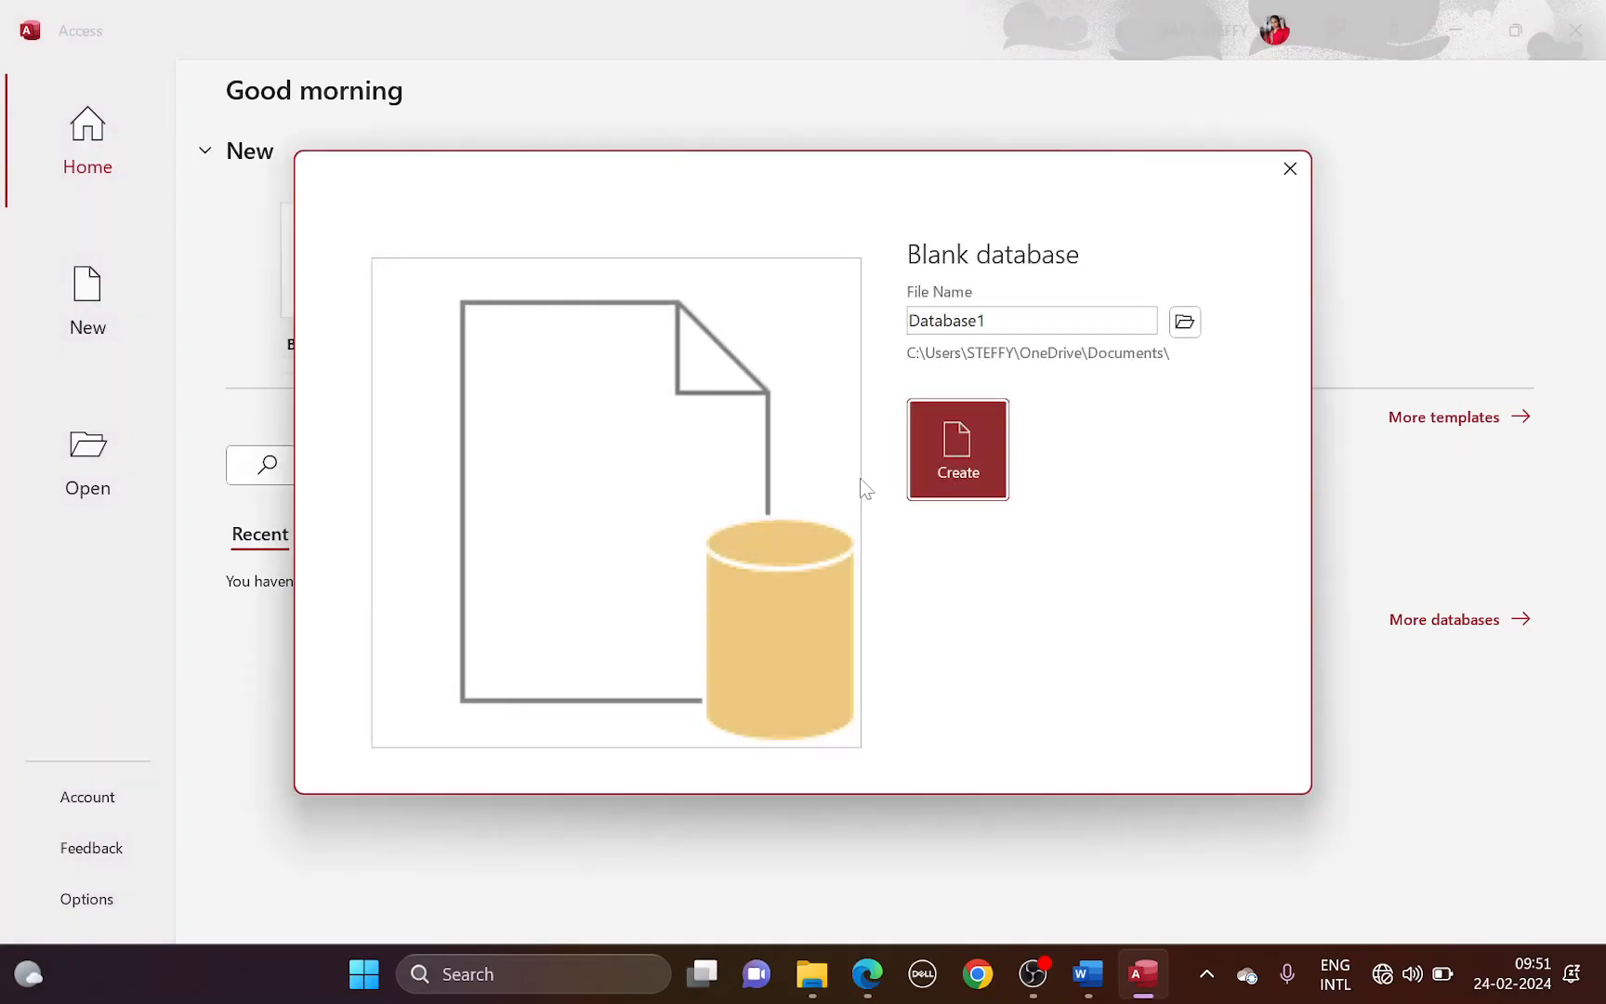
left_click(1017, 322)
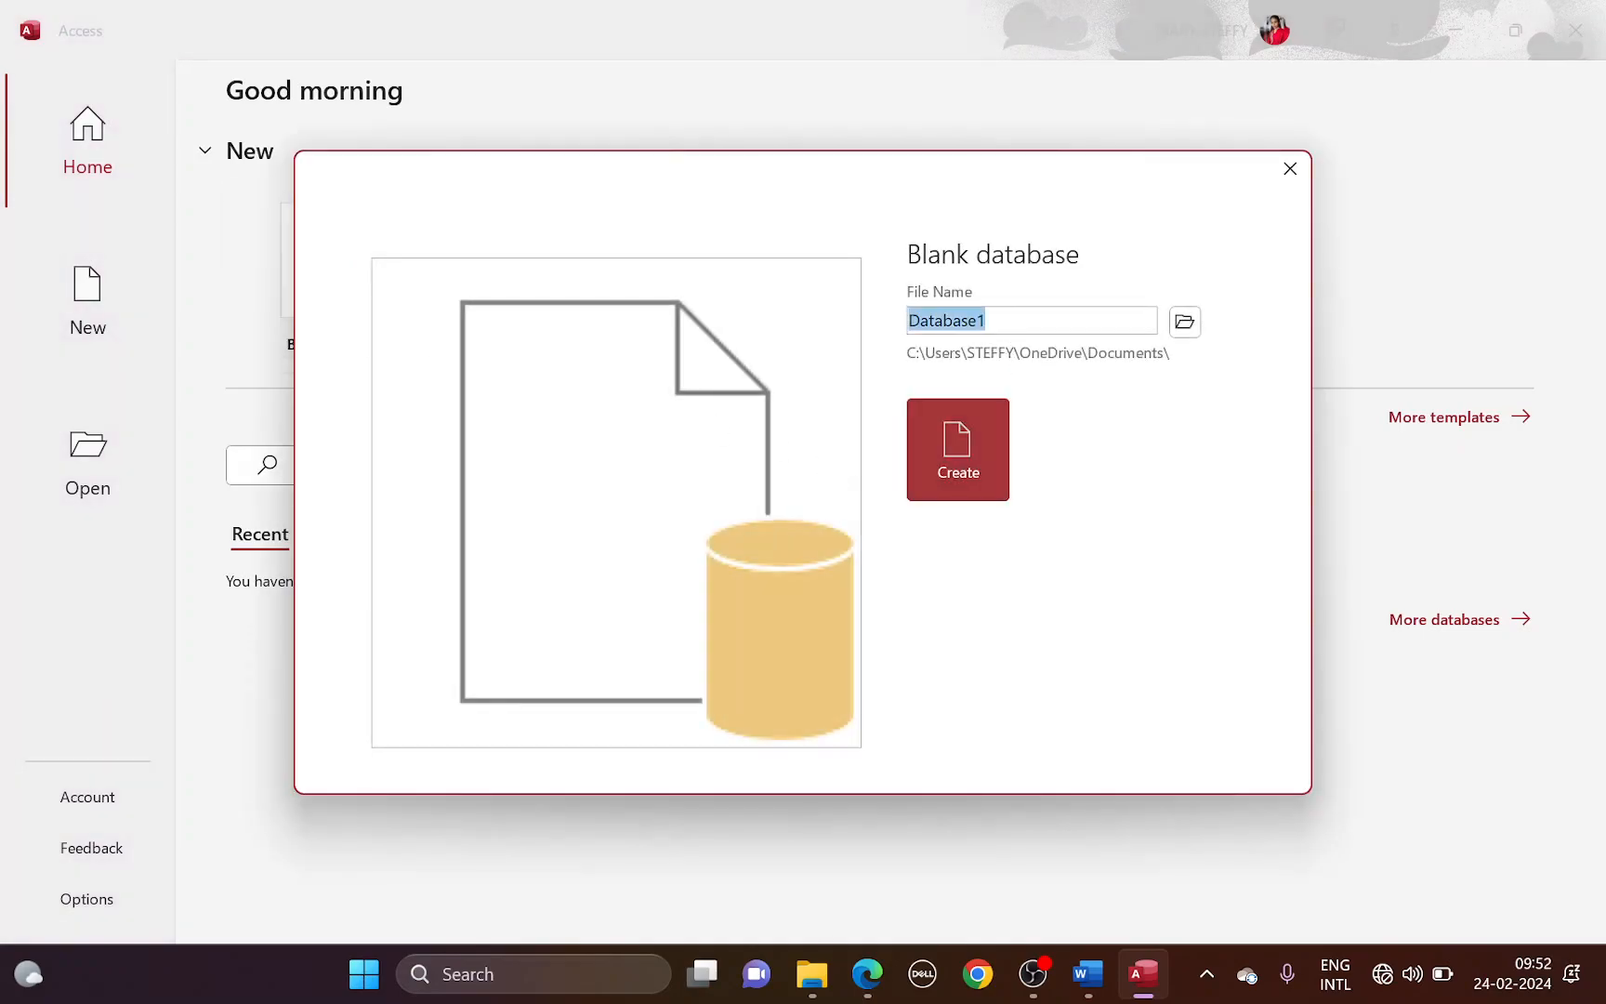
type("Name CN 1514")
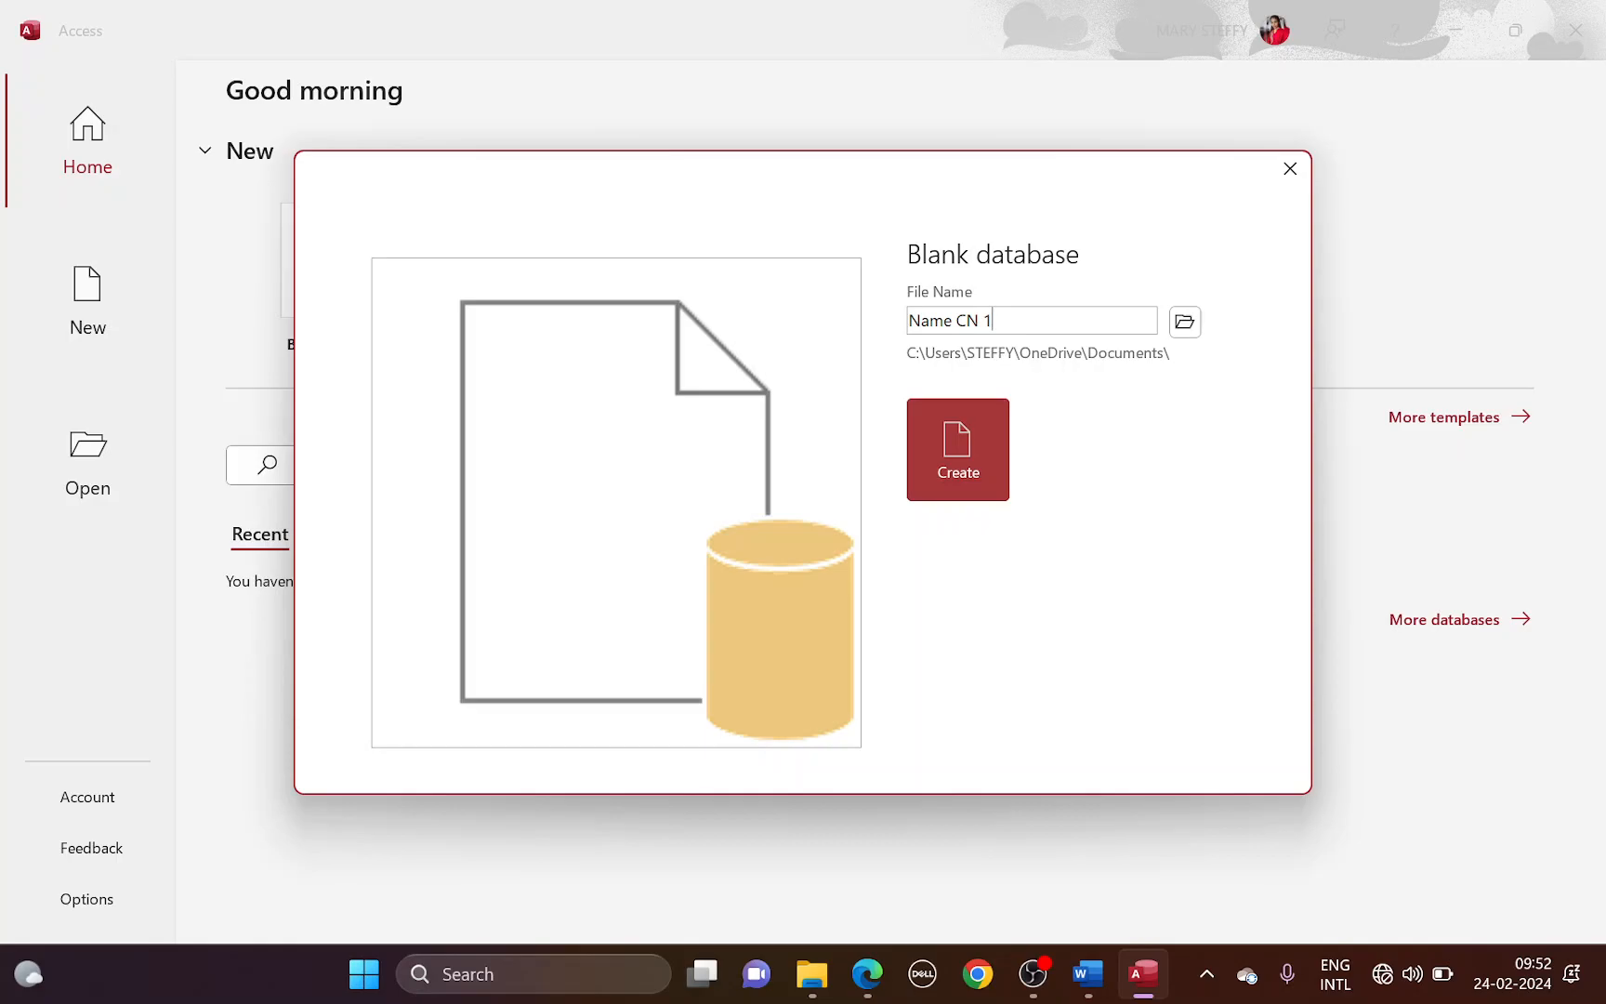
Step: Choose the Desktop\Practical\2019 Nov 2 folder as the database location and create the database
left_click(1182, 320)
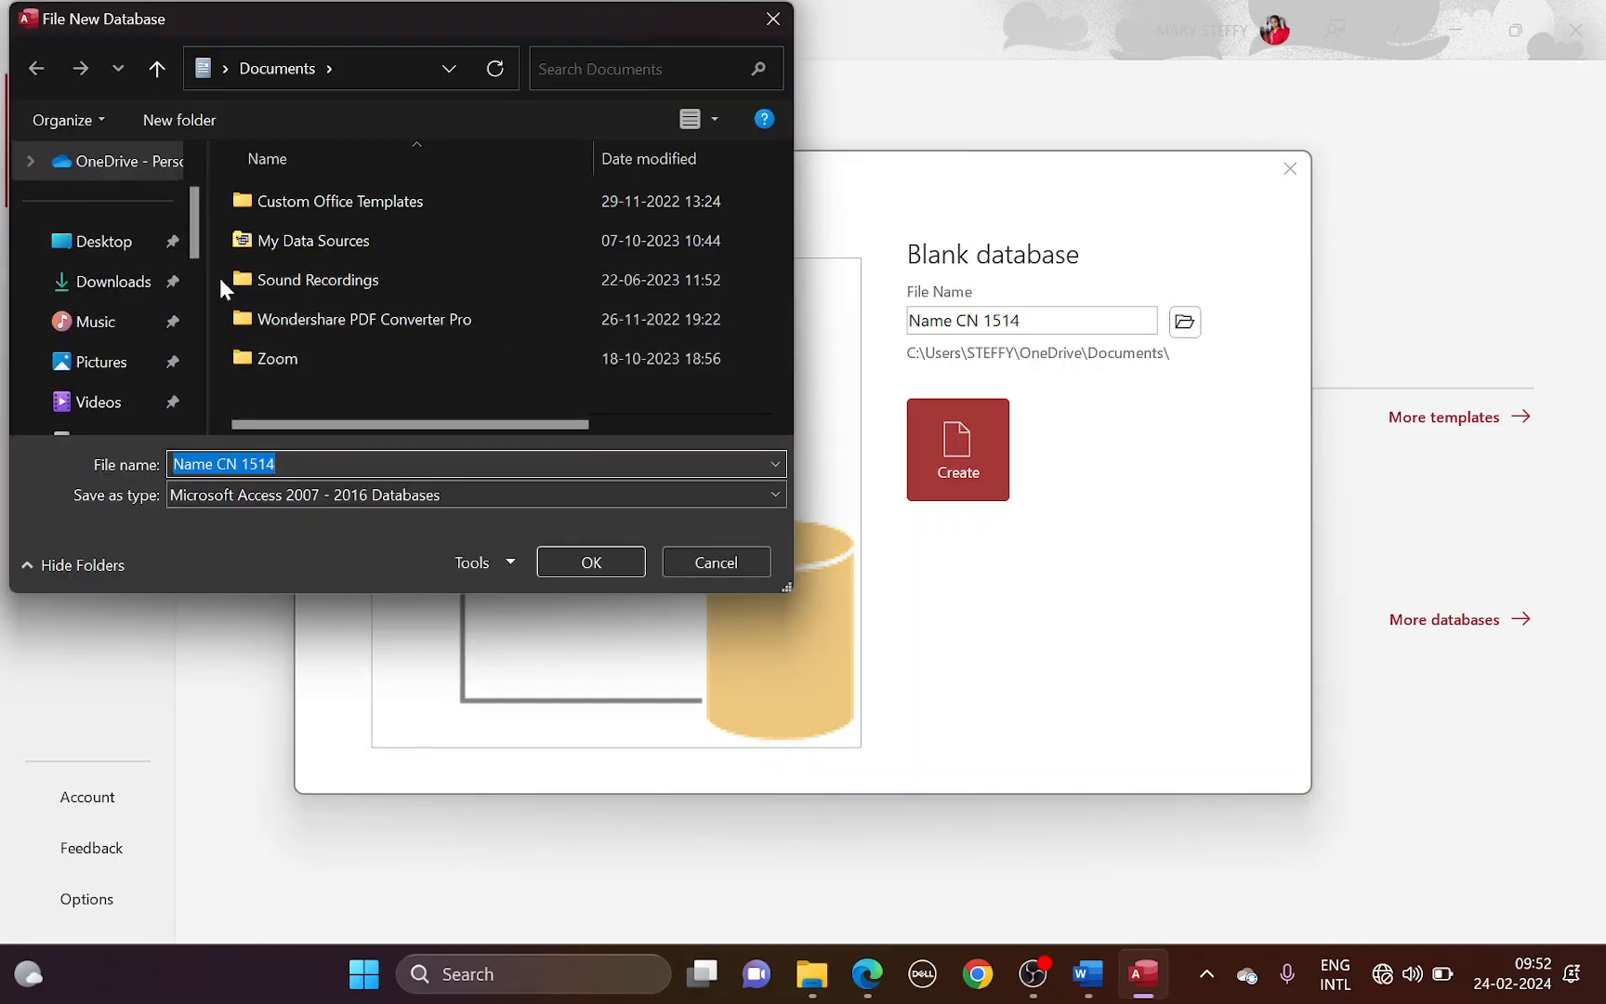
left_click(102, 244)
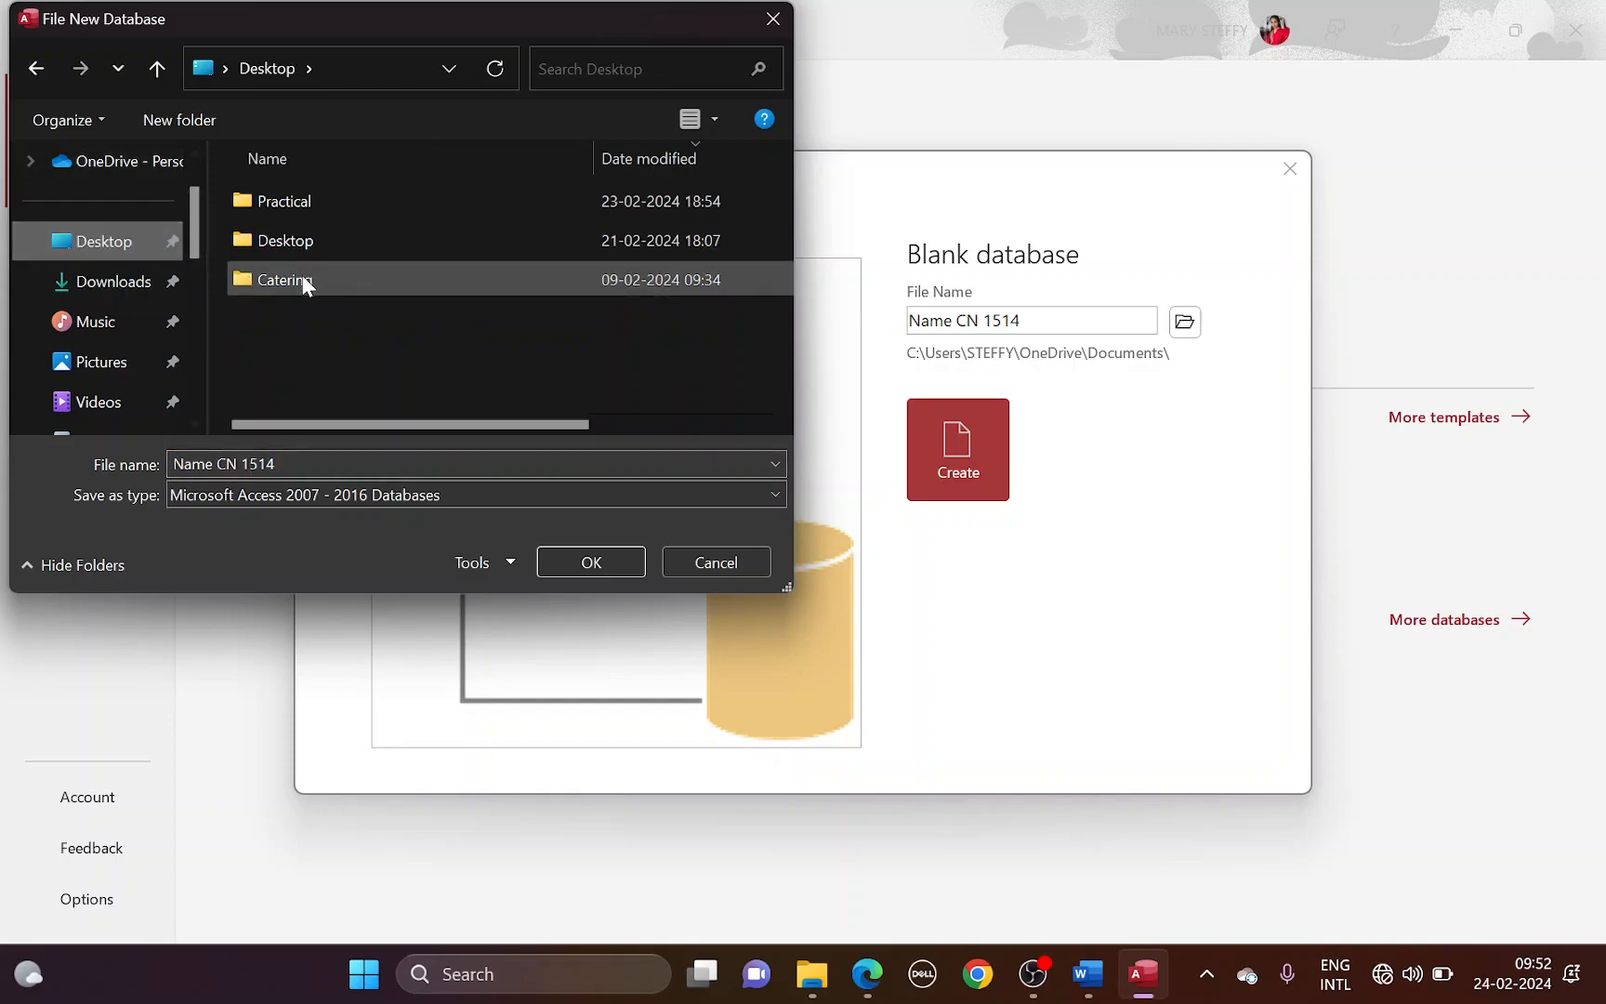
double_click(287, 203)
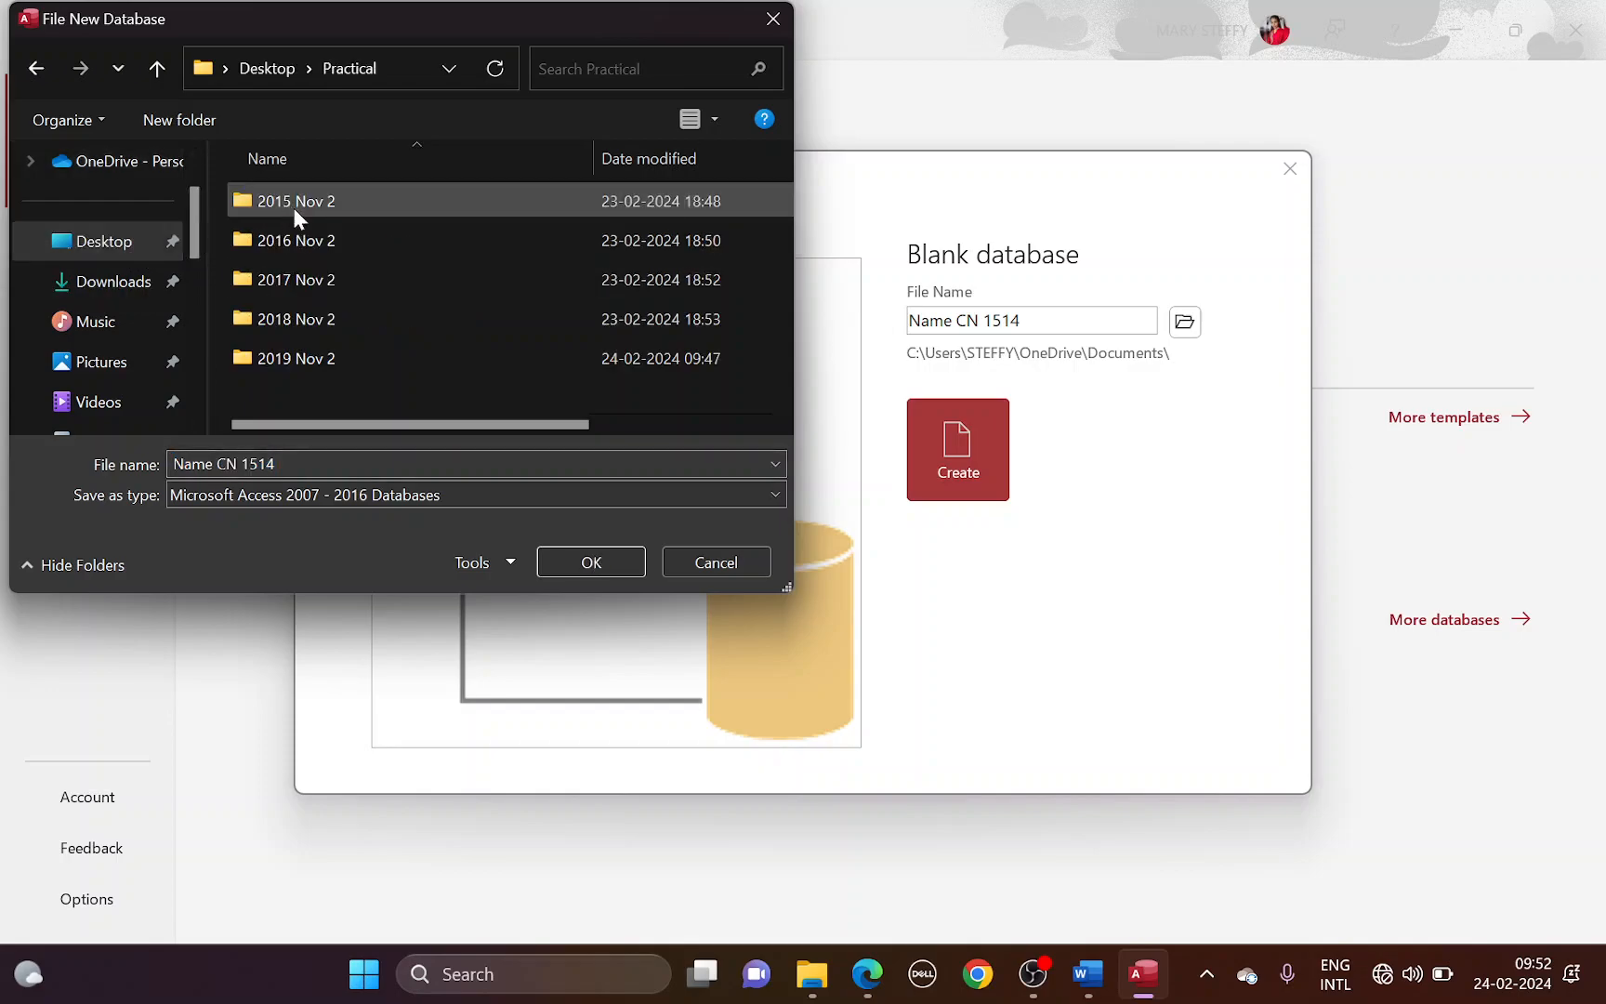
double_click(302, 355)
left_click(558, 567)
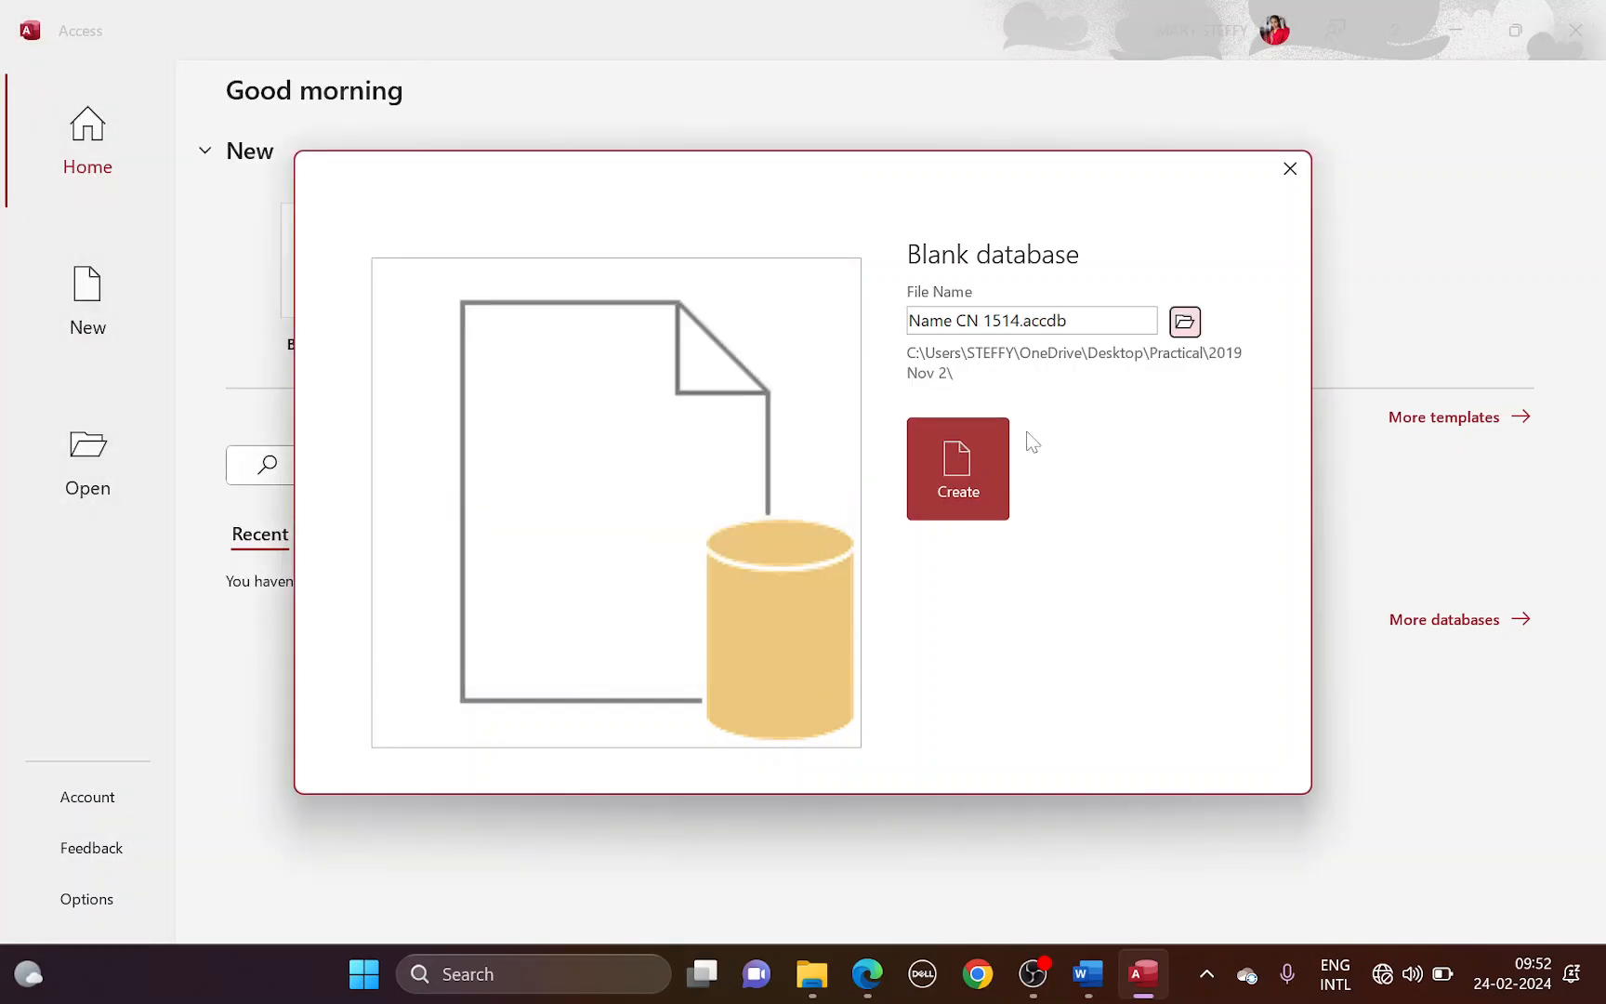
left_click(960, 464)
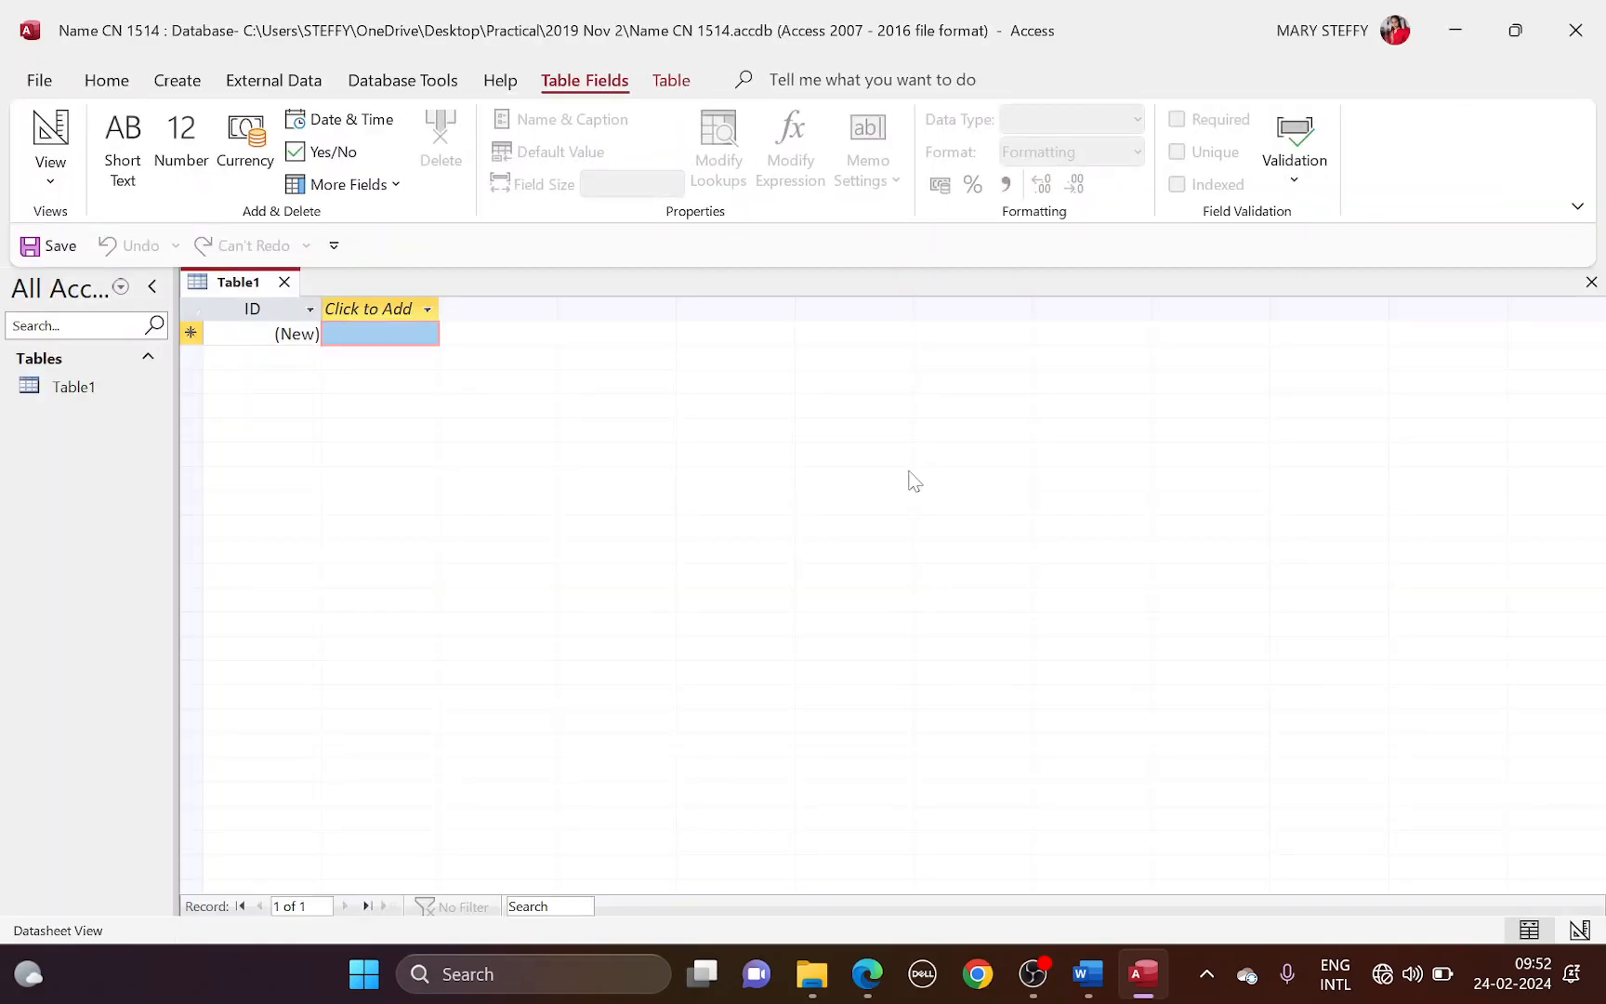
Step: Switch to the question paper, highlight "import the file N219BOOKS" in question 23, and return to Access
key("alt+Tab")
left_click_drag(733, 333, 1017, 335)
key("alt+Tab")
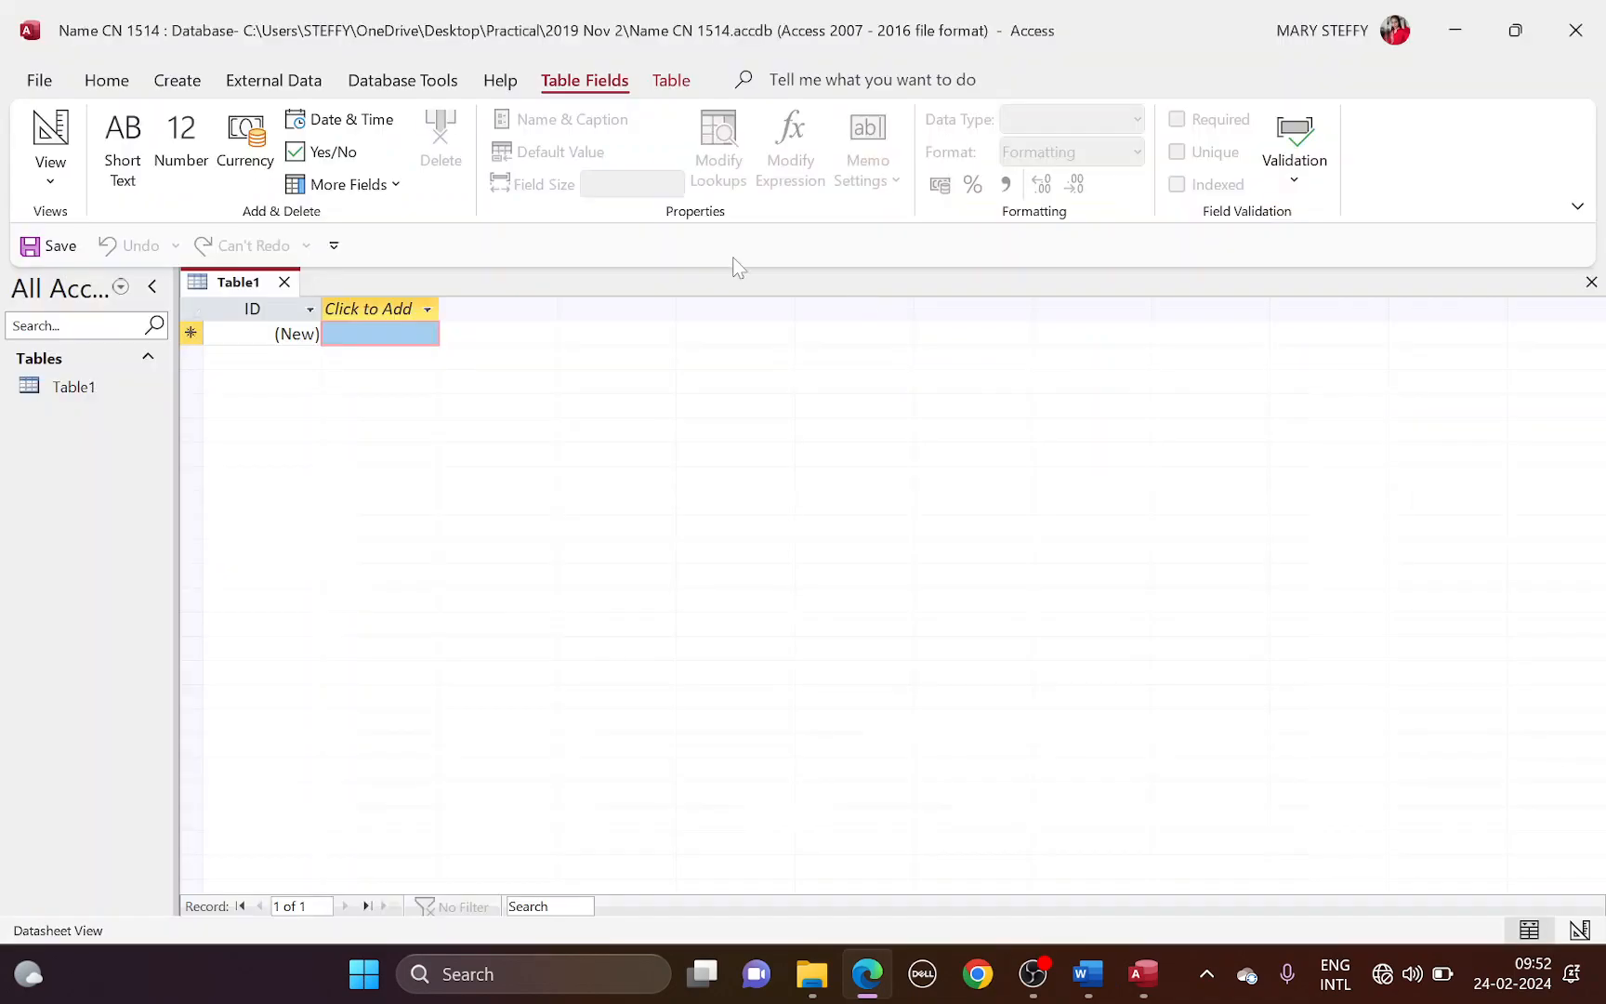
Step: Start importing external data from a text file
left_click(293, 85)
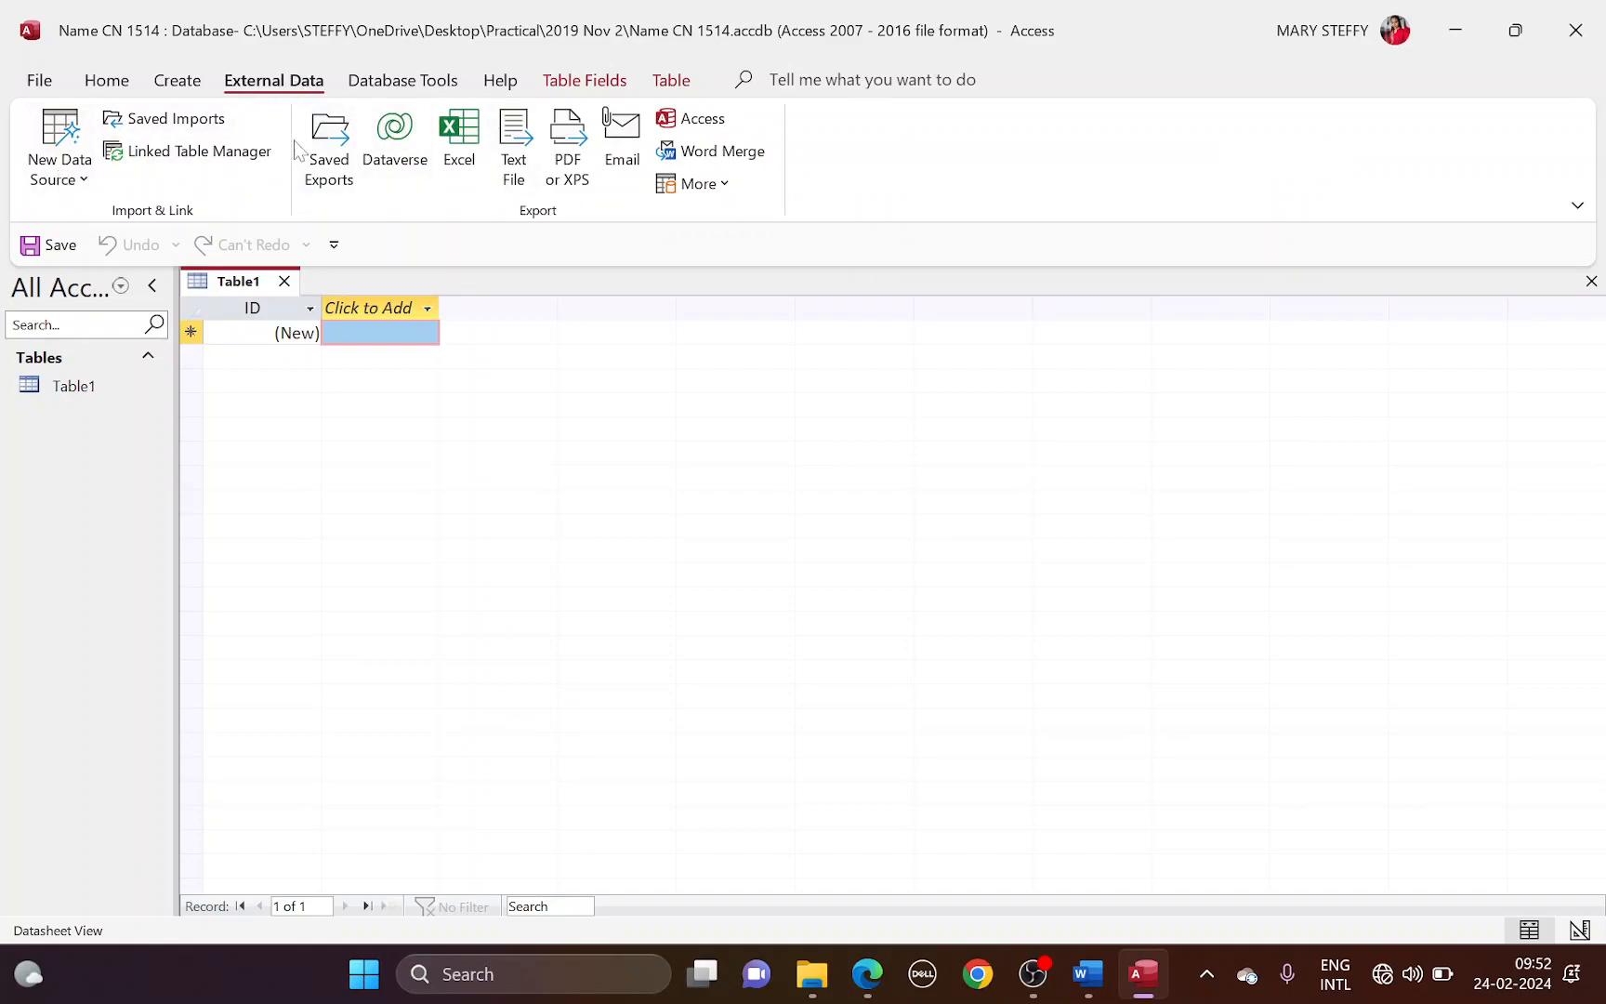
left_click(70, 178)
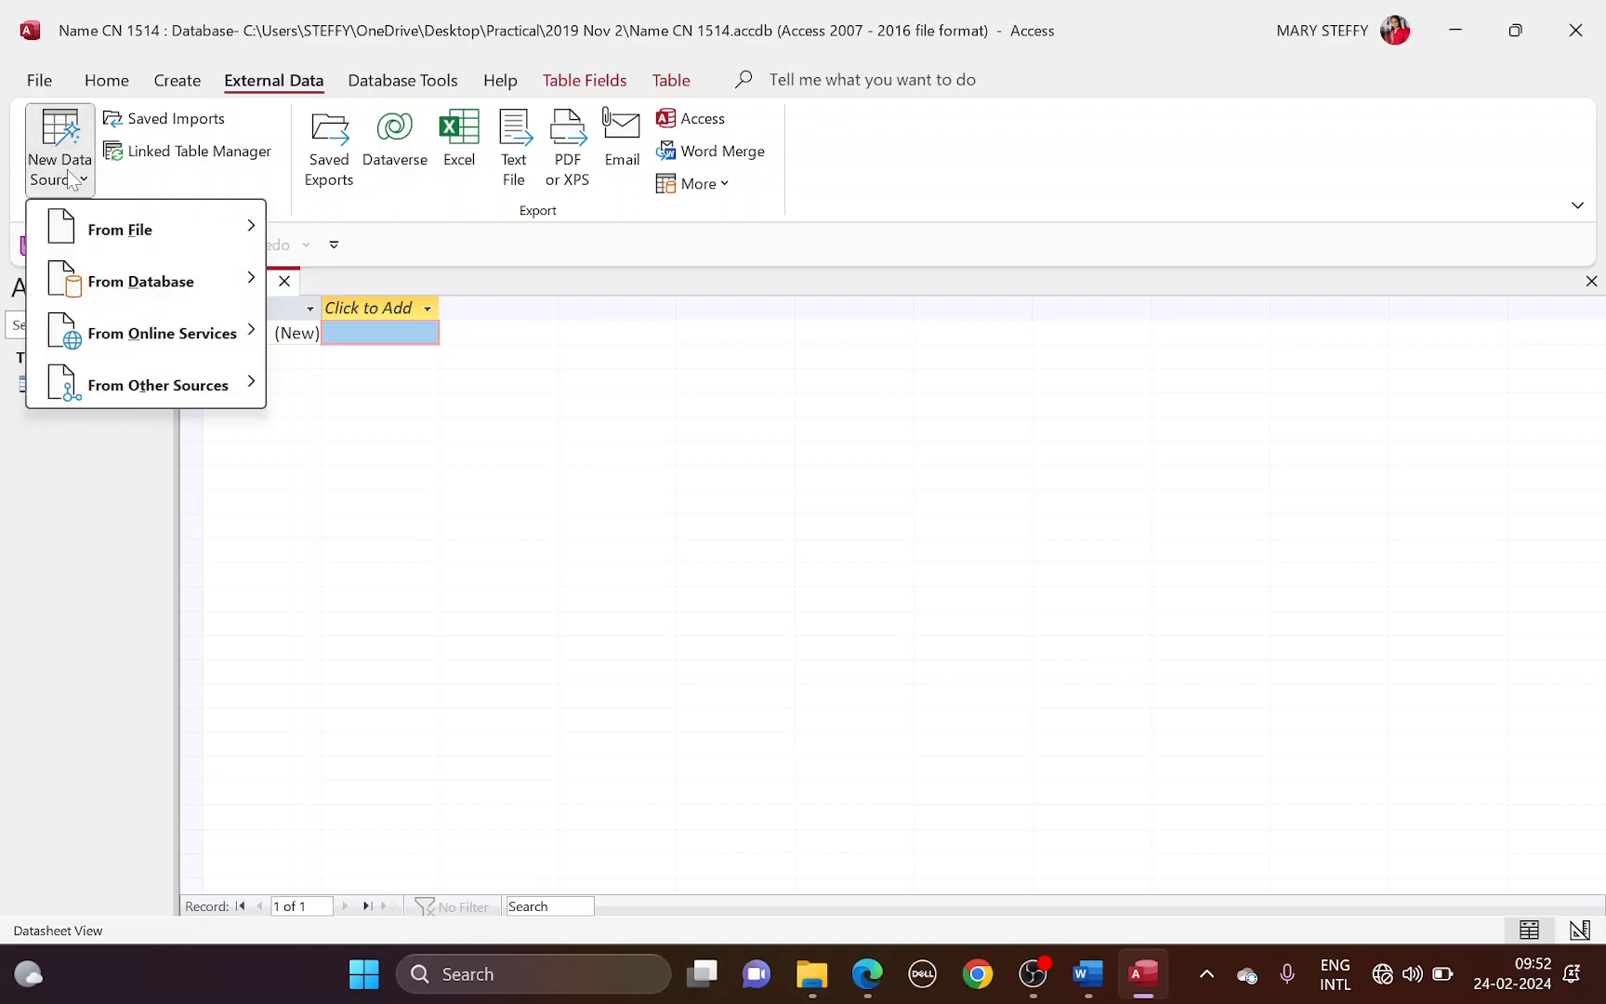
mouse_move(94, 251)
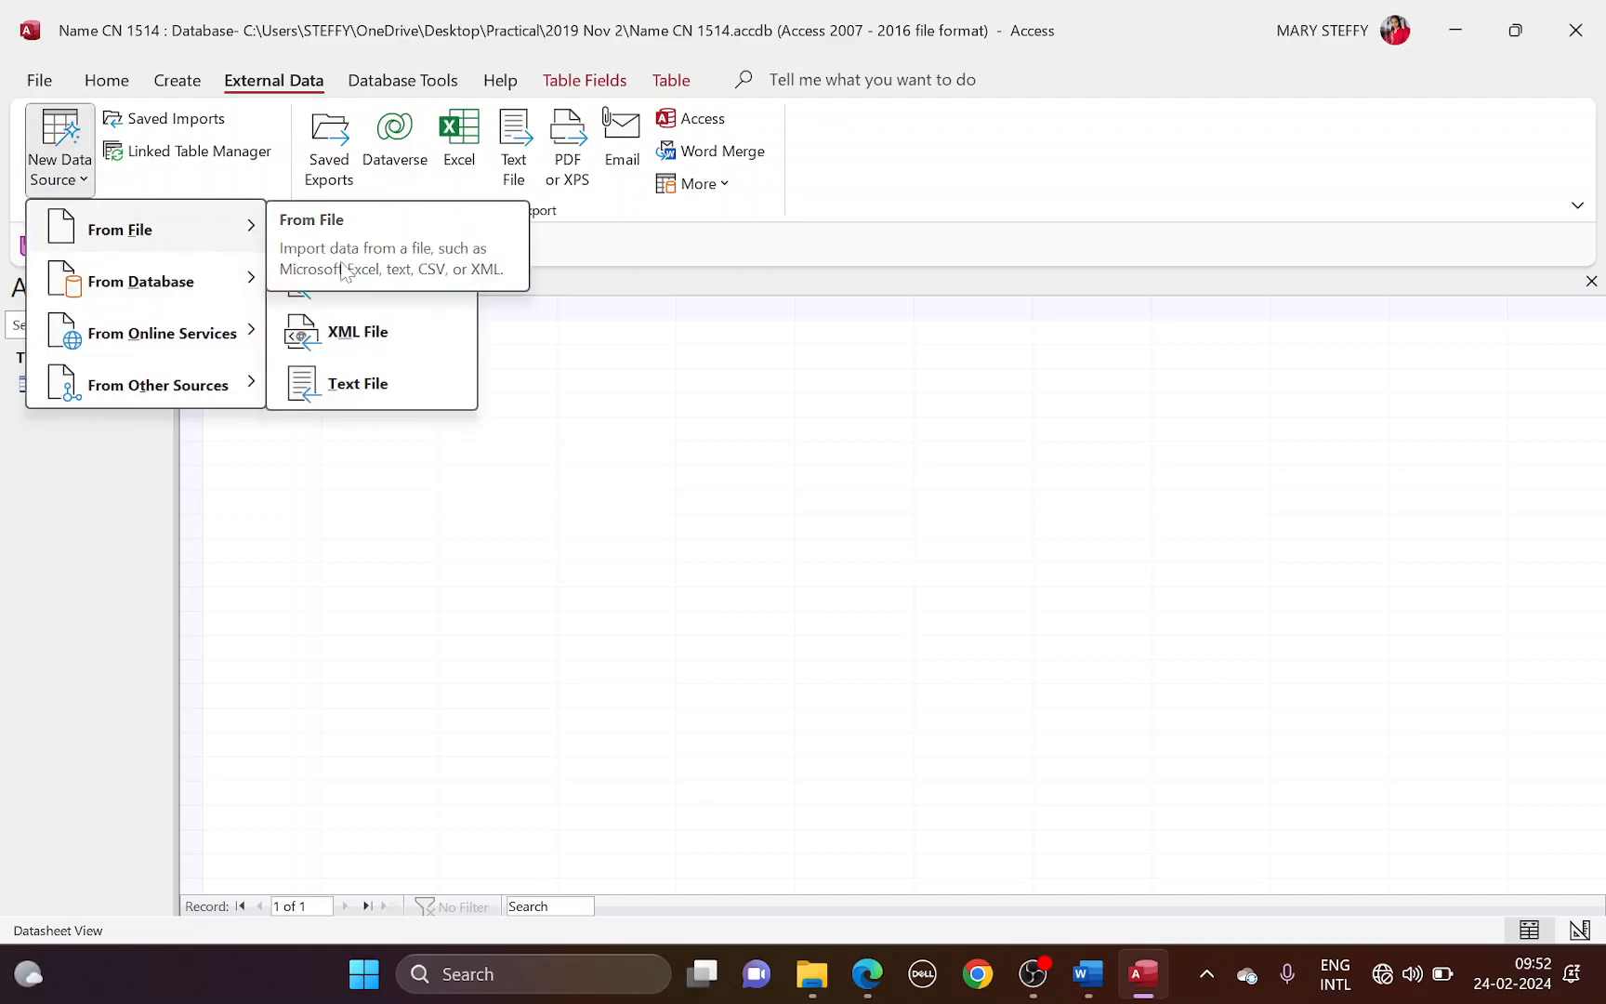
left_click(367, 383)
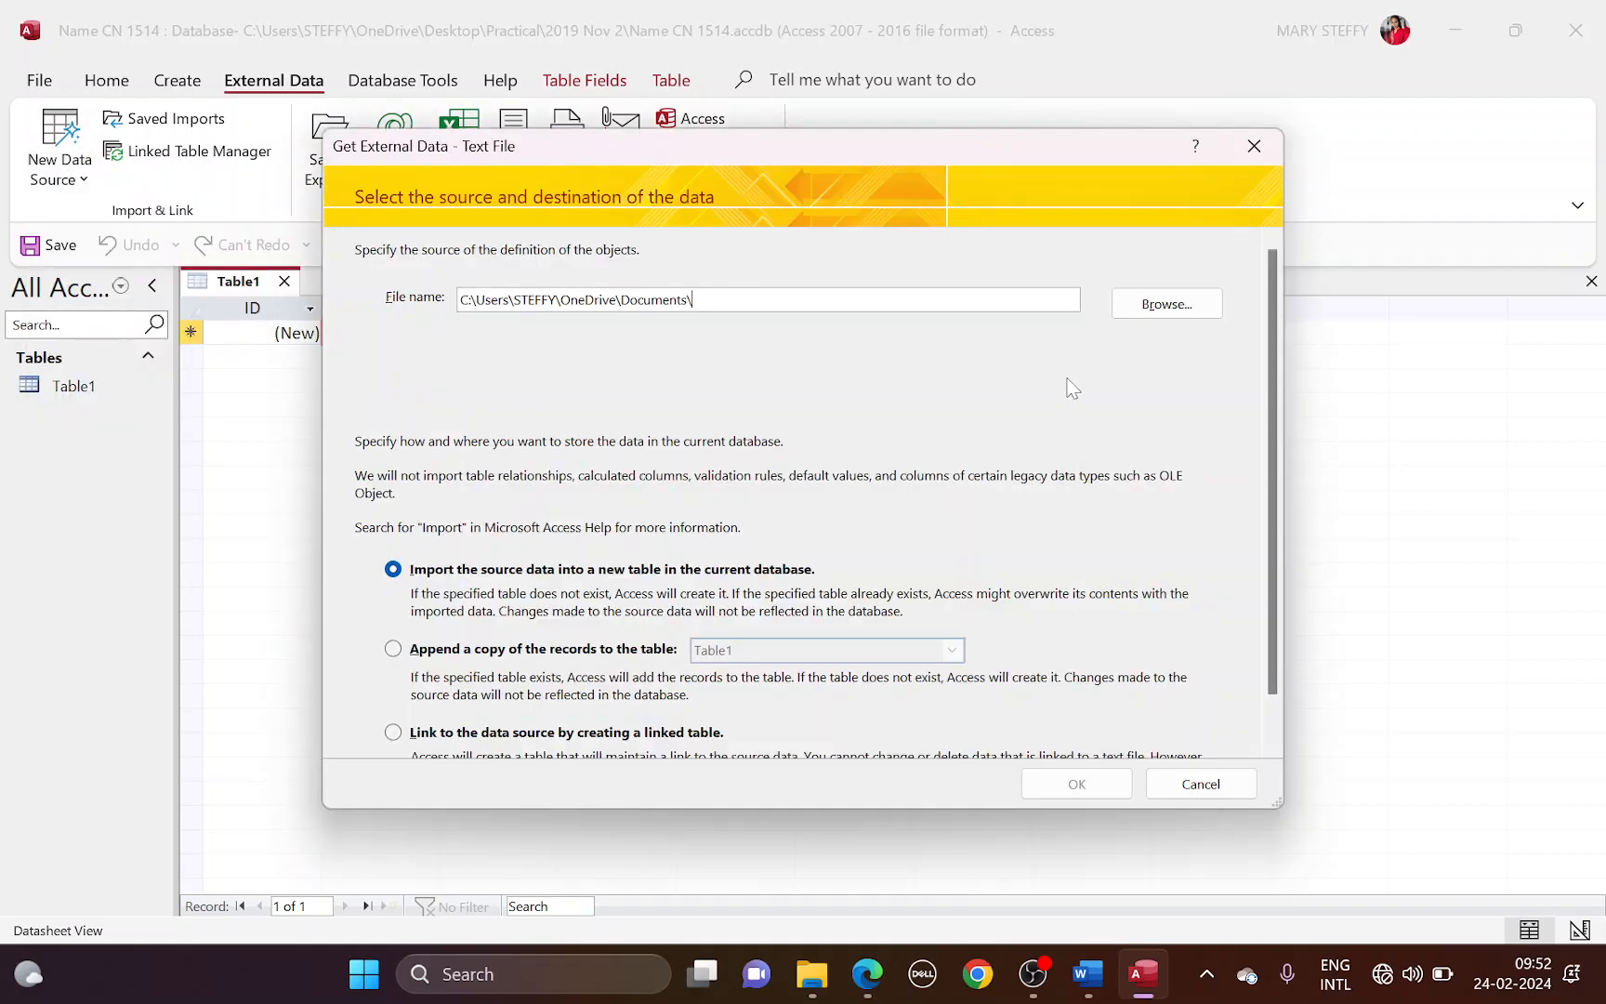
Step: Choose N219BOOKS from the Desktop\Practical\2019 Nov 2 folder as the source and import it into a new table
left_click(1153, 316)
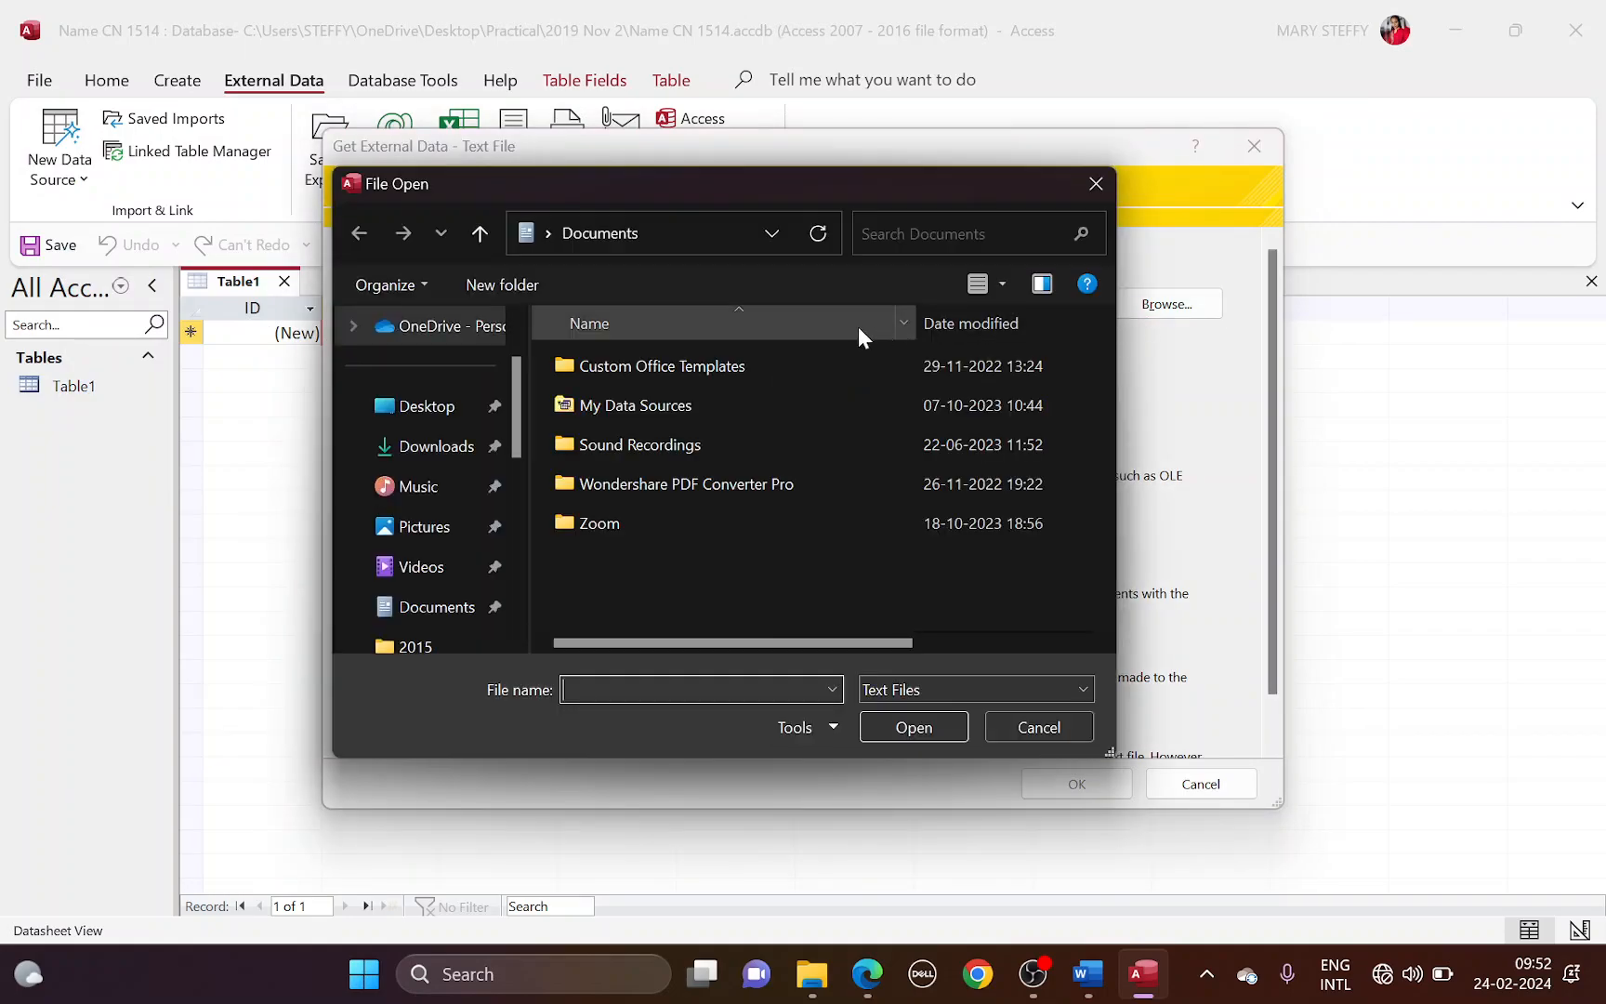
scroll(513, 481, "down", 2)
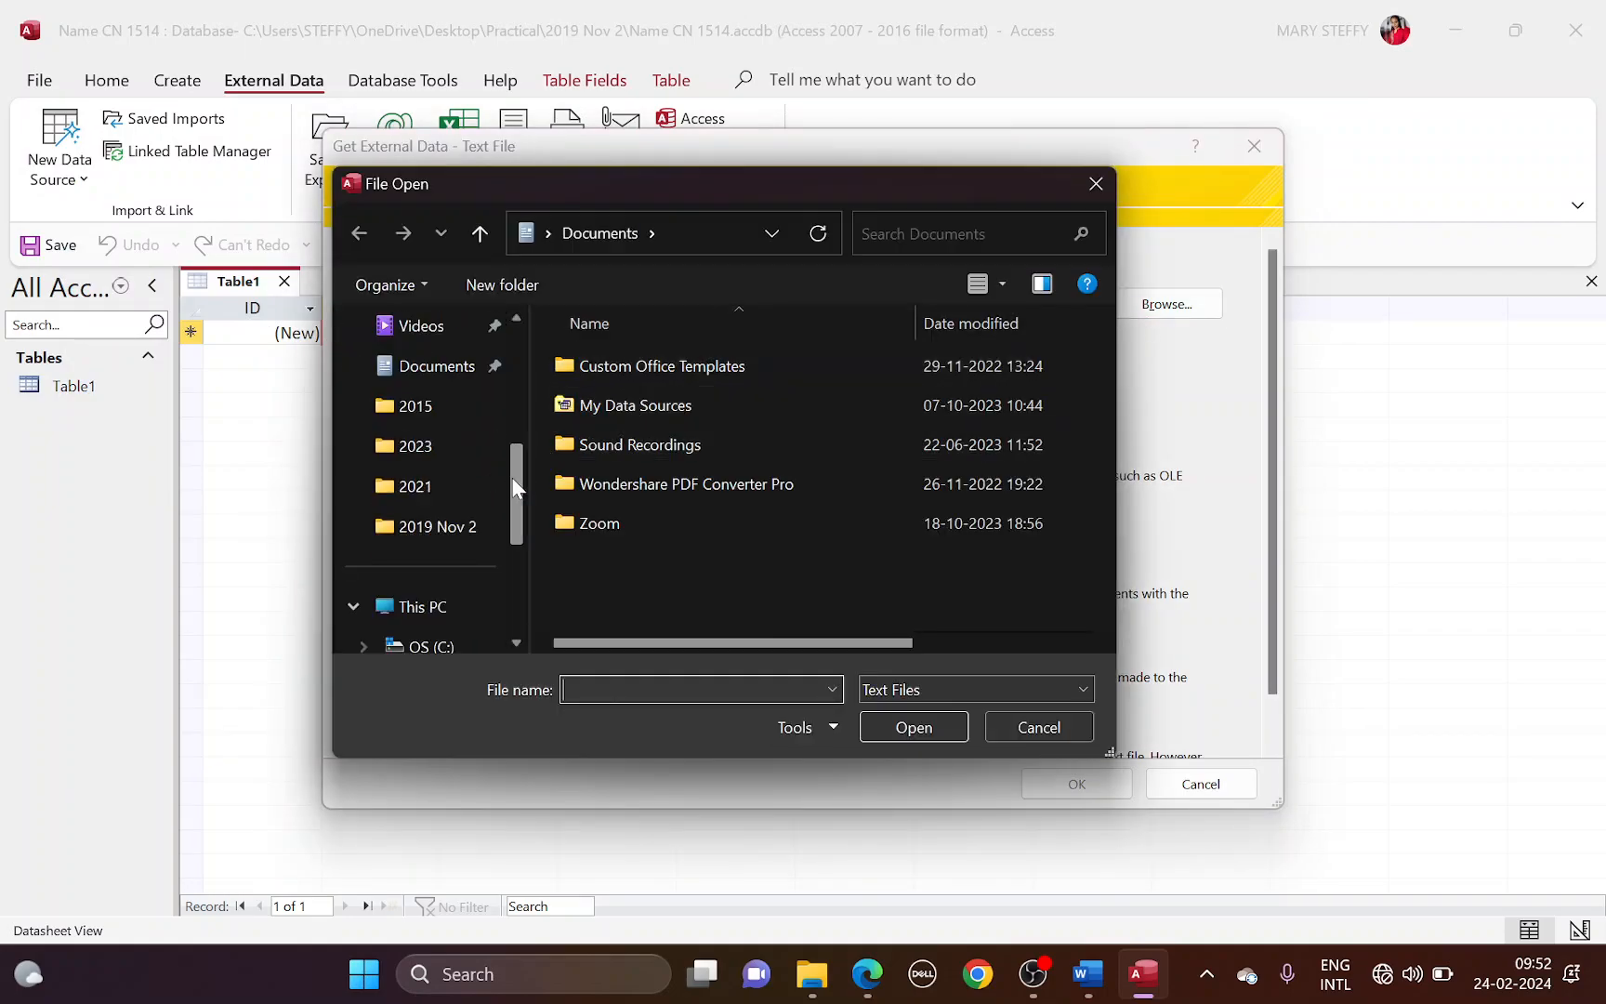
left_click_drag(516, 488, 518, 355)
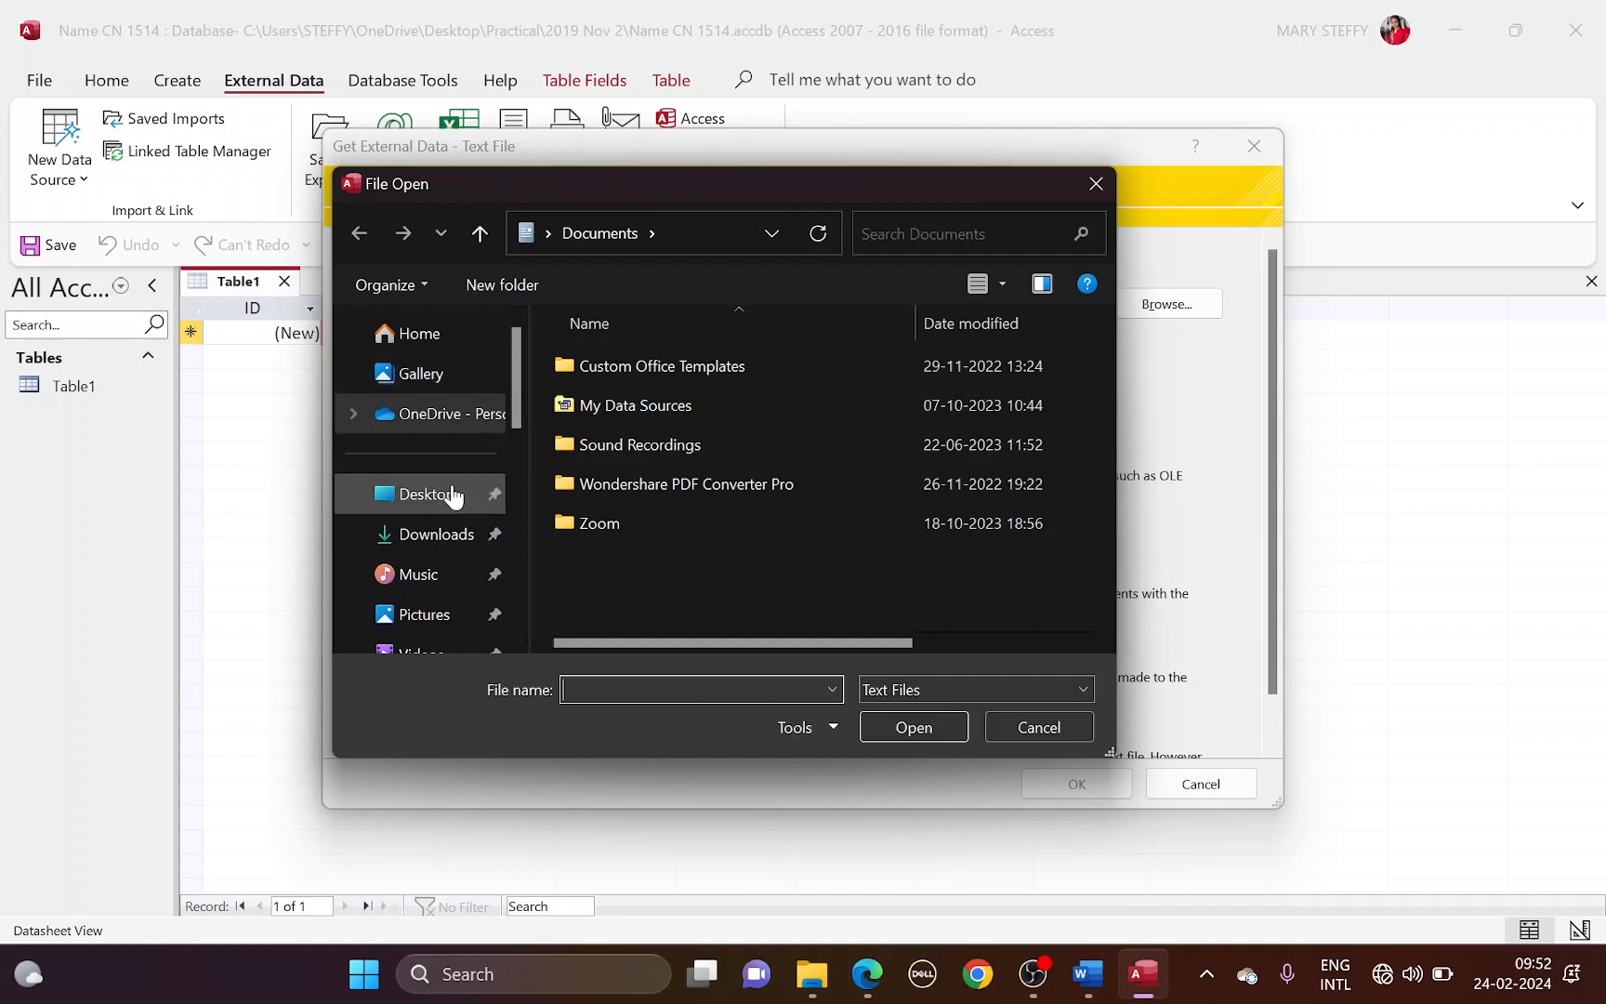
left_click(423, 497)
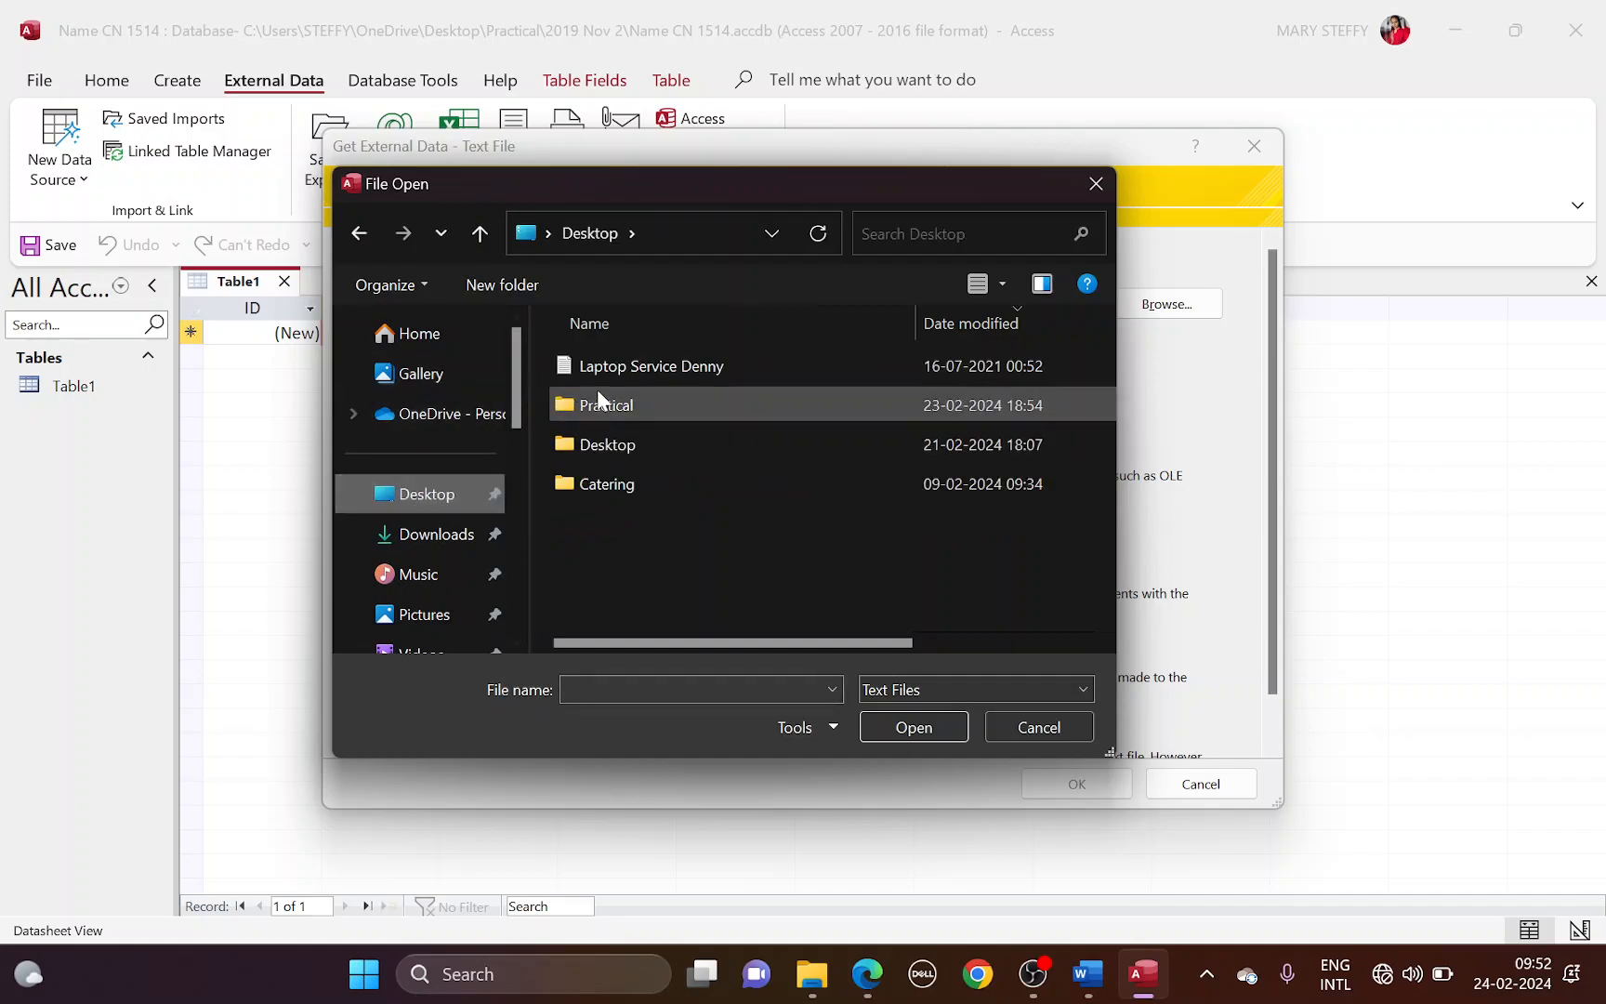
double_click(615, 415)
left_click(631, 513)
double_click(632, 517)
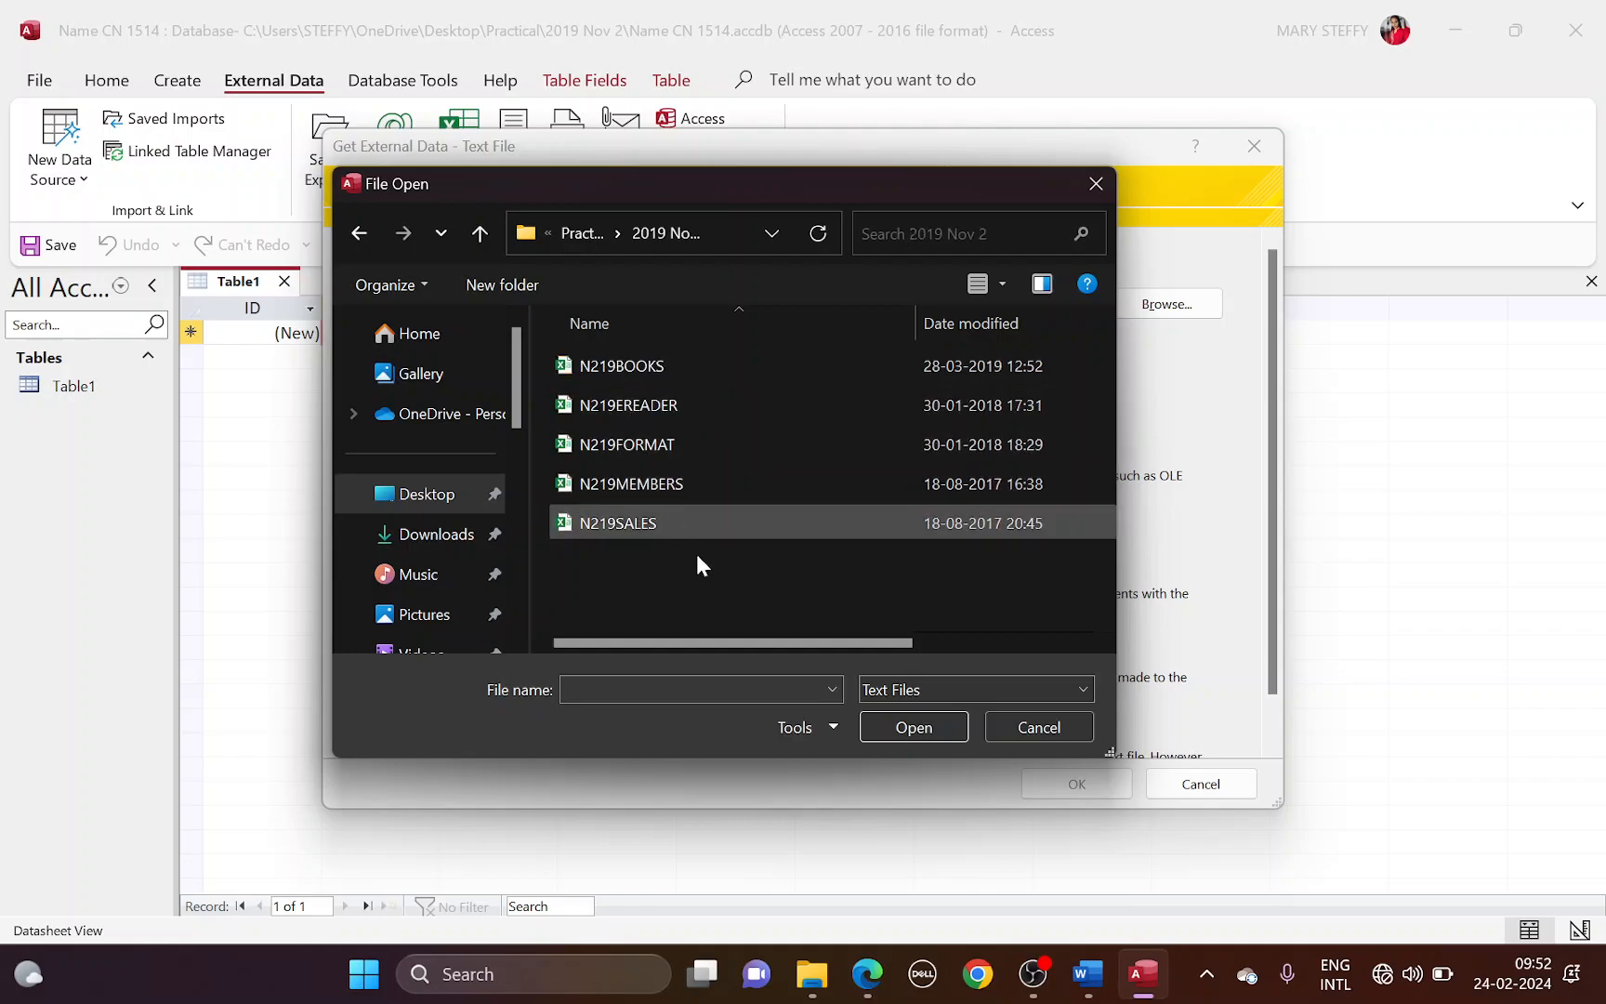
key("alt+Tab")
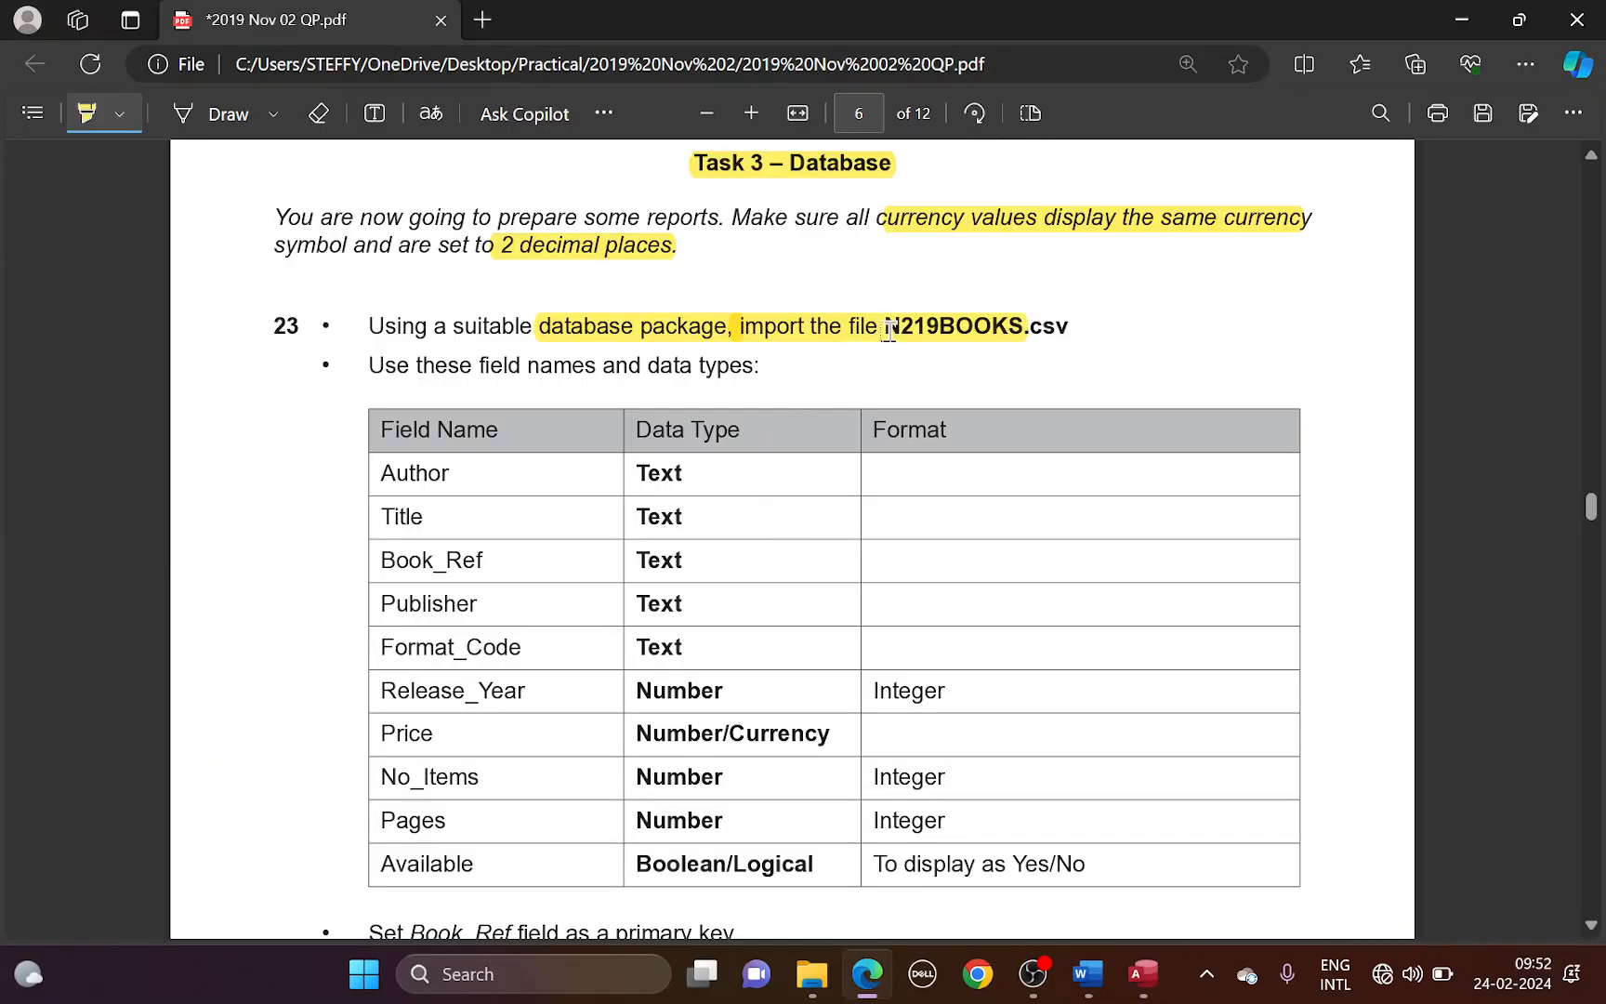
key("alt+Tab")
left_click(658, 363)
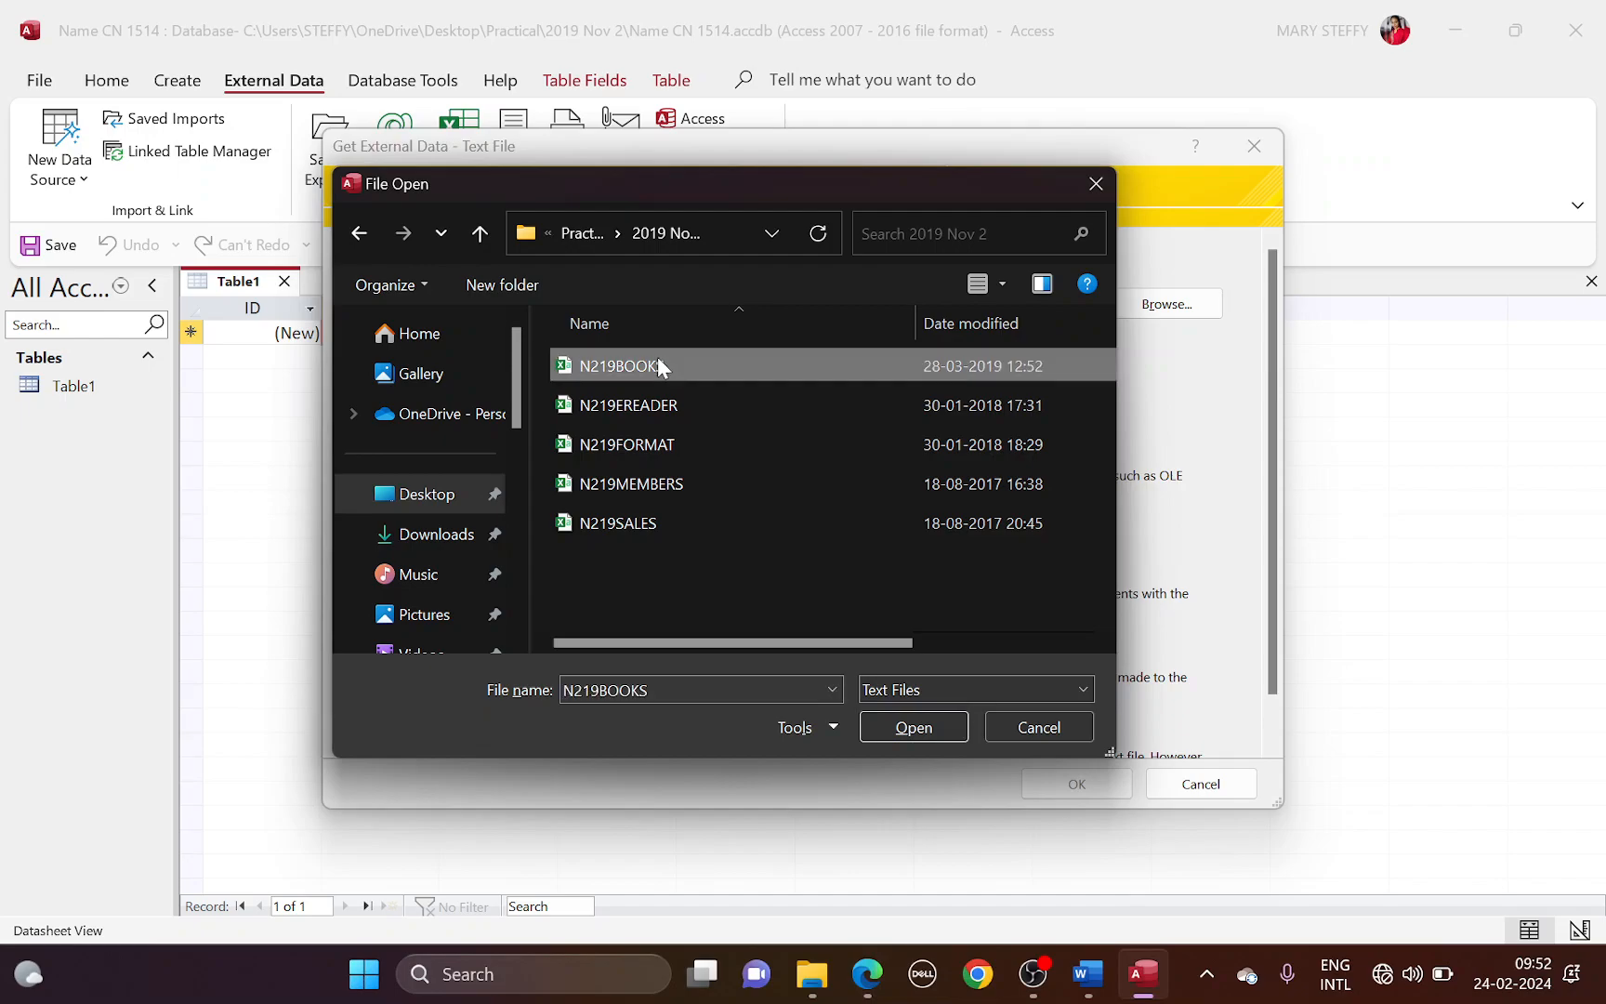
left_click(908, 728)
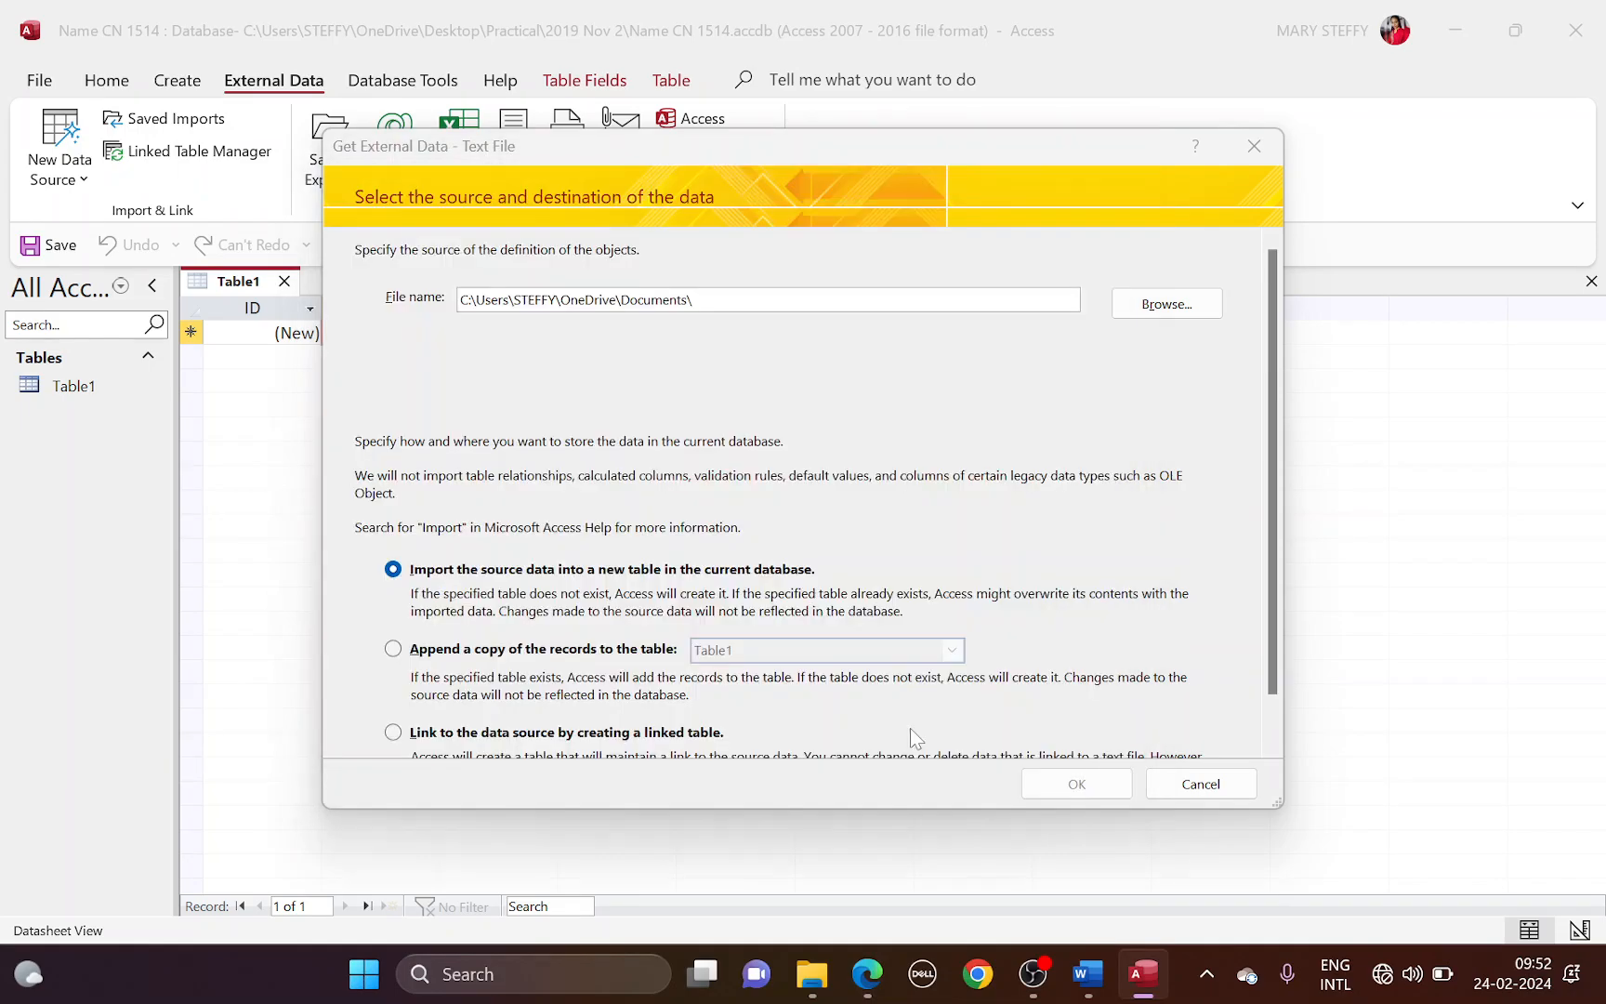
left_click(1078, 786)
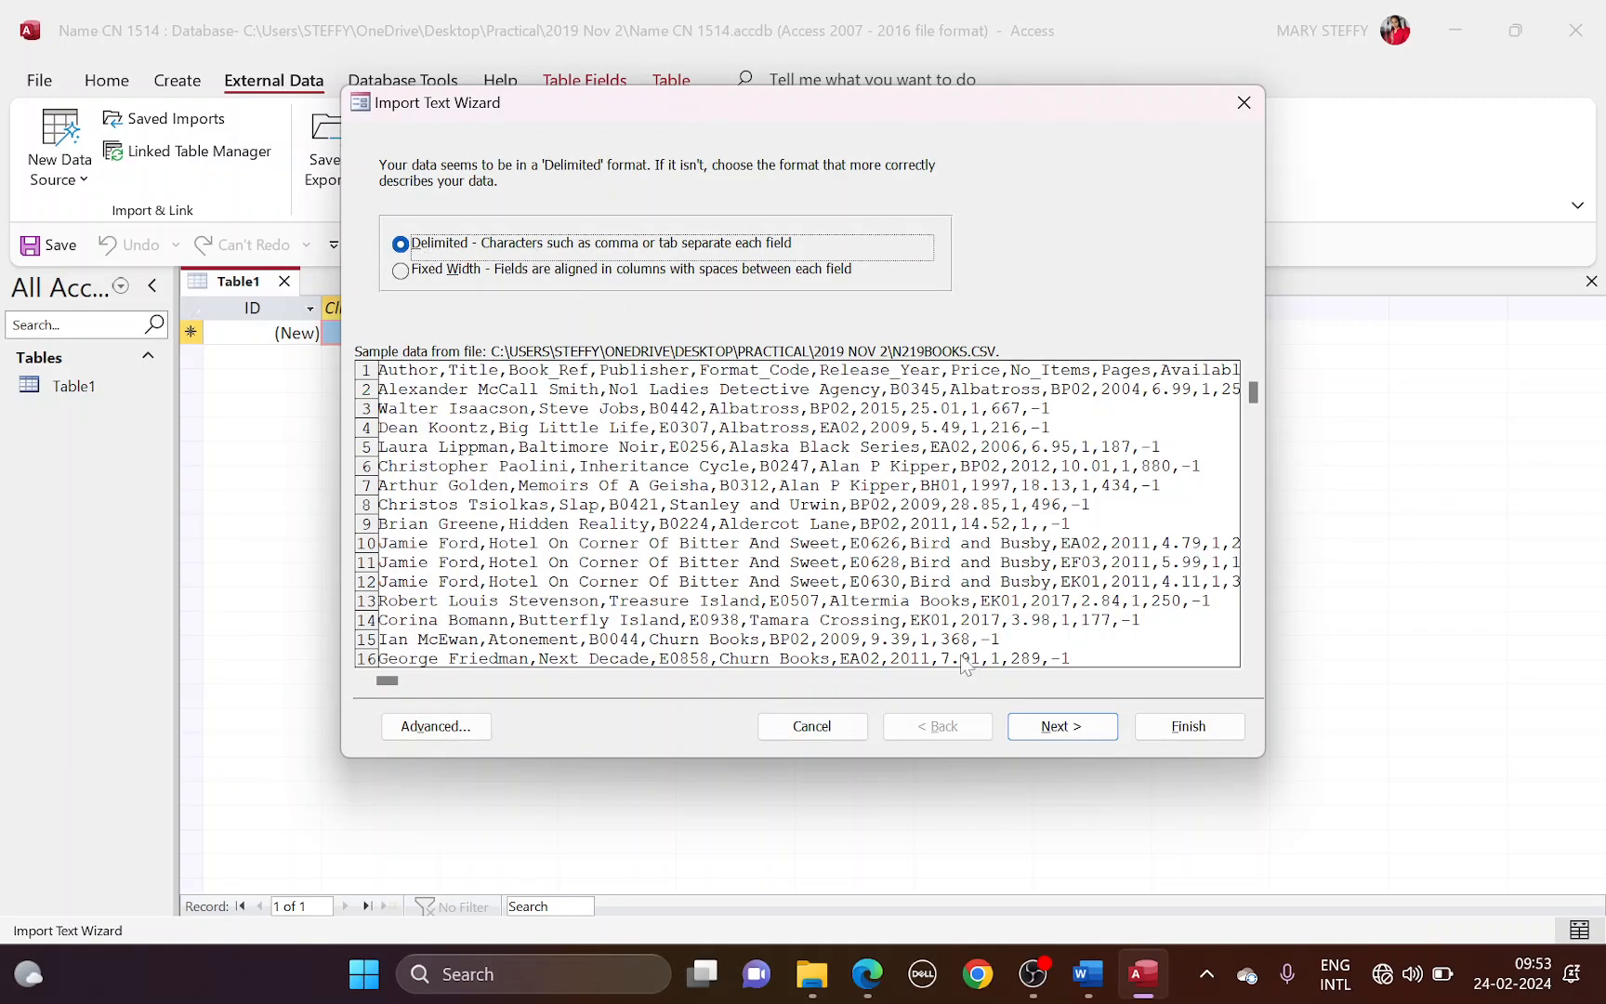
Step: Keep the comma-delimited format, mark the first row as containing field names, and open the advanced import specification
left_click(1052, 726)
left_click(386, 292)
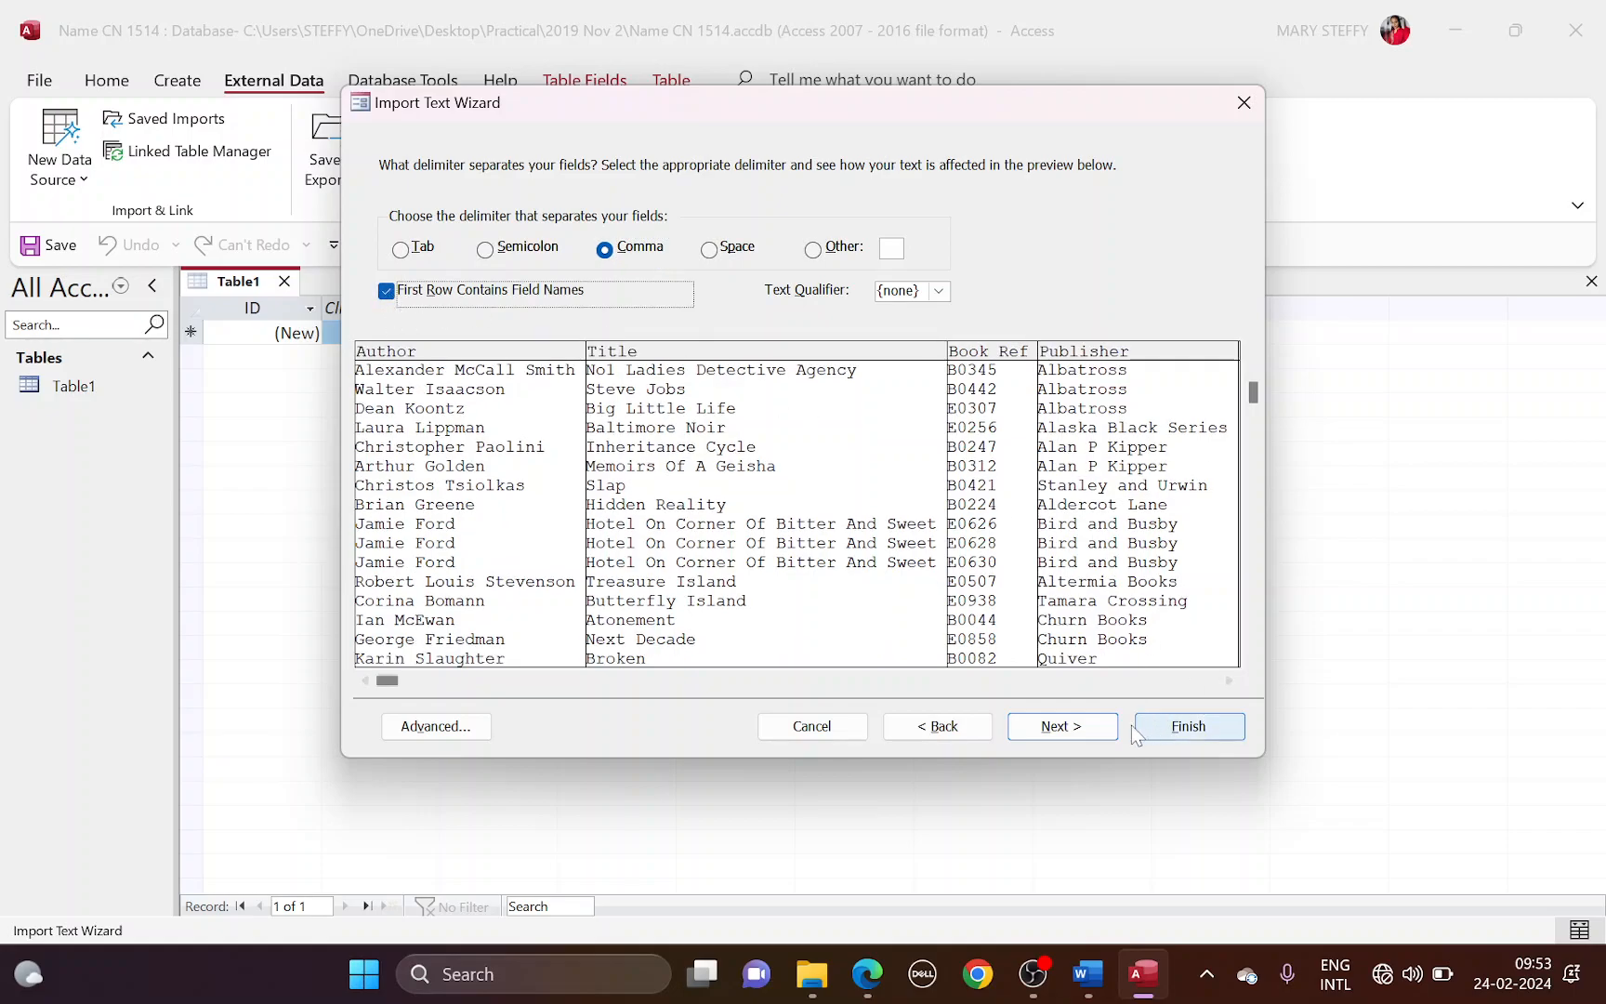
left_click(1092, 731)
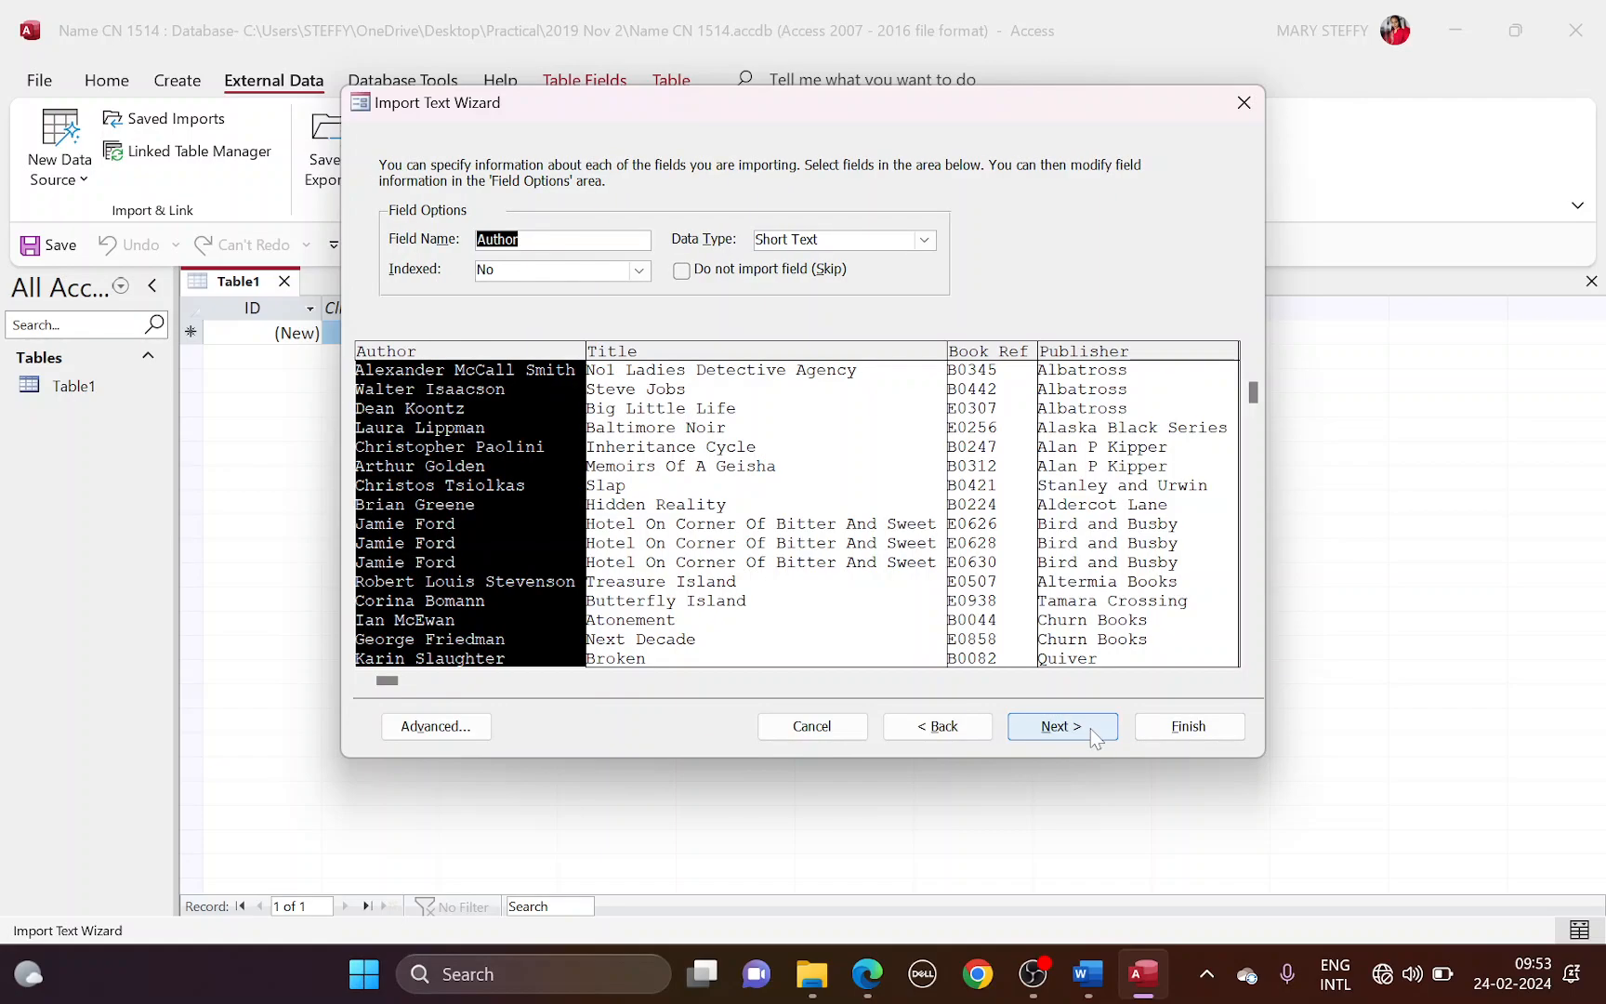
left_click(436, 728)
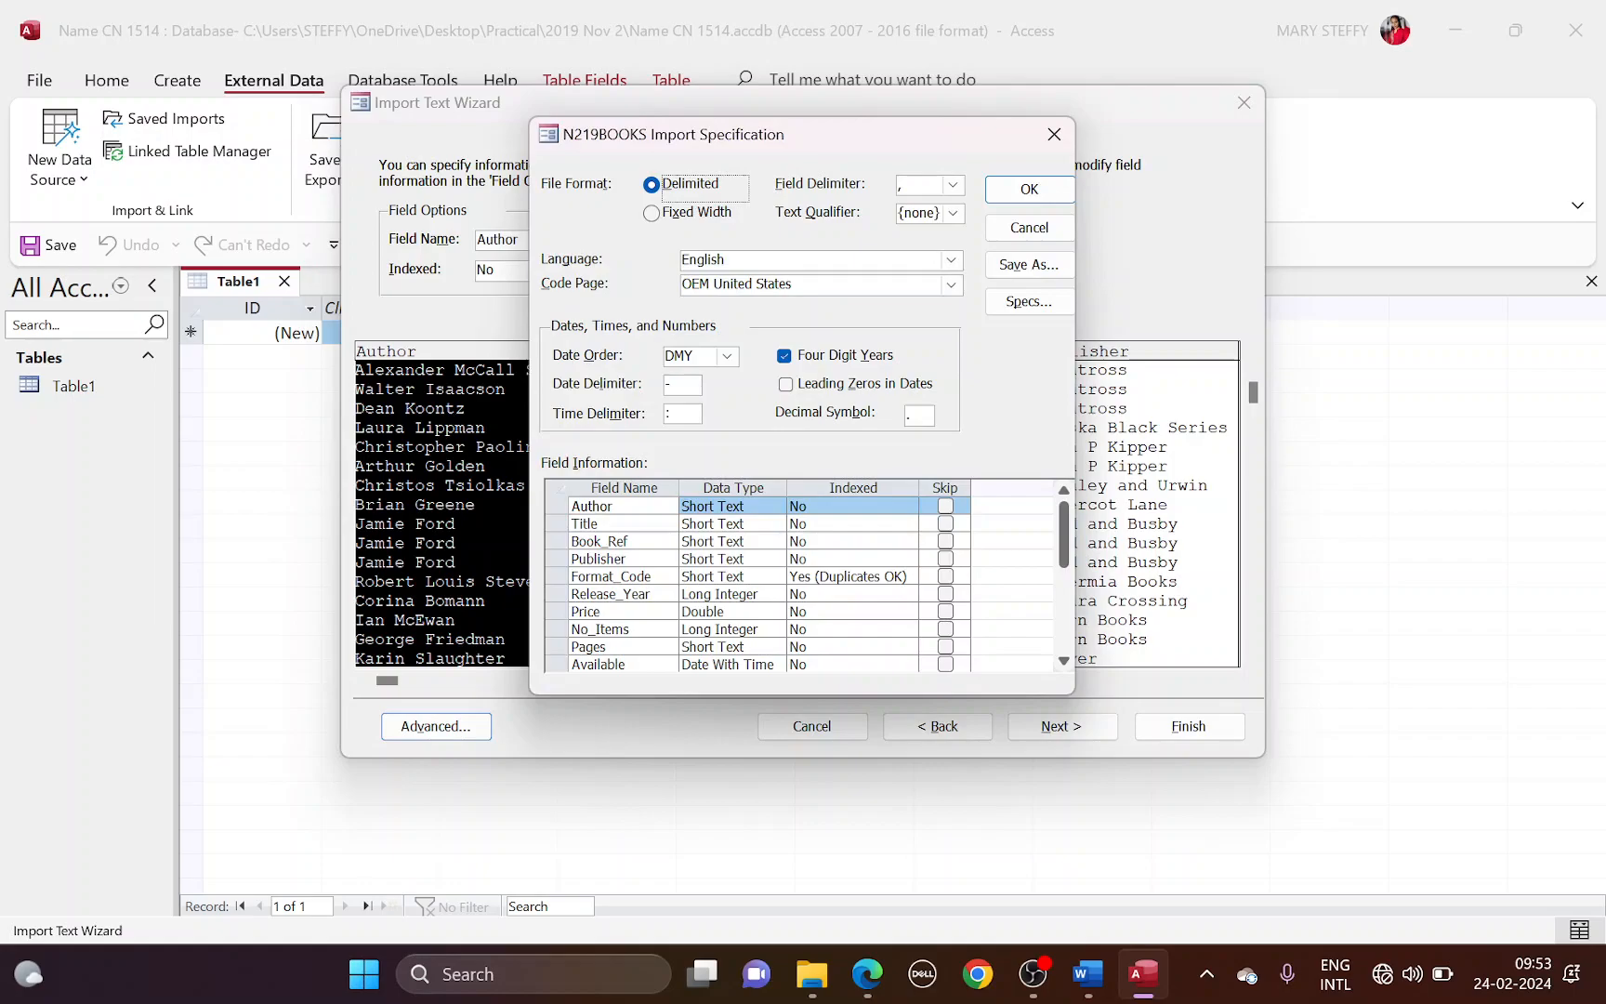
Step: Switch to the question paper and highlight the Author and Title fields together with their Text data types
key("alt+Tab")
scroll(764, 603, "down", 2)
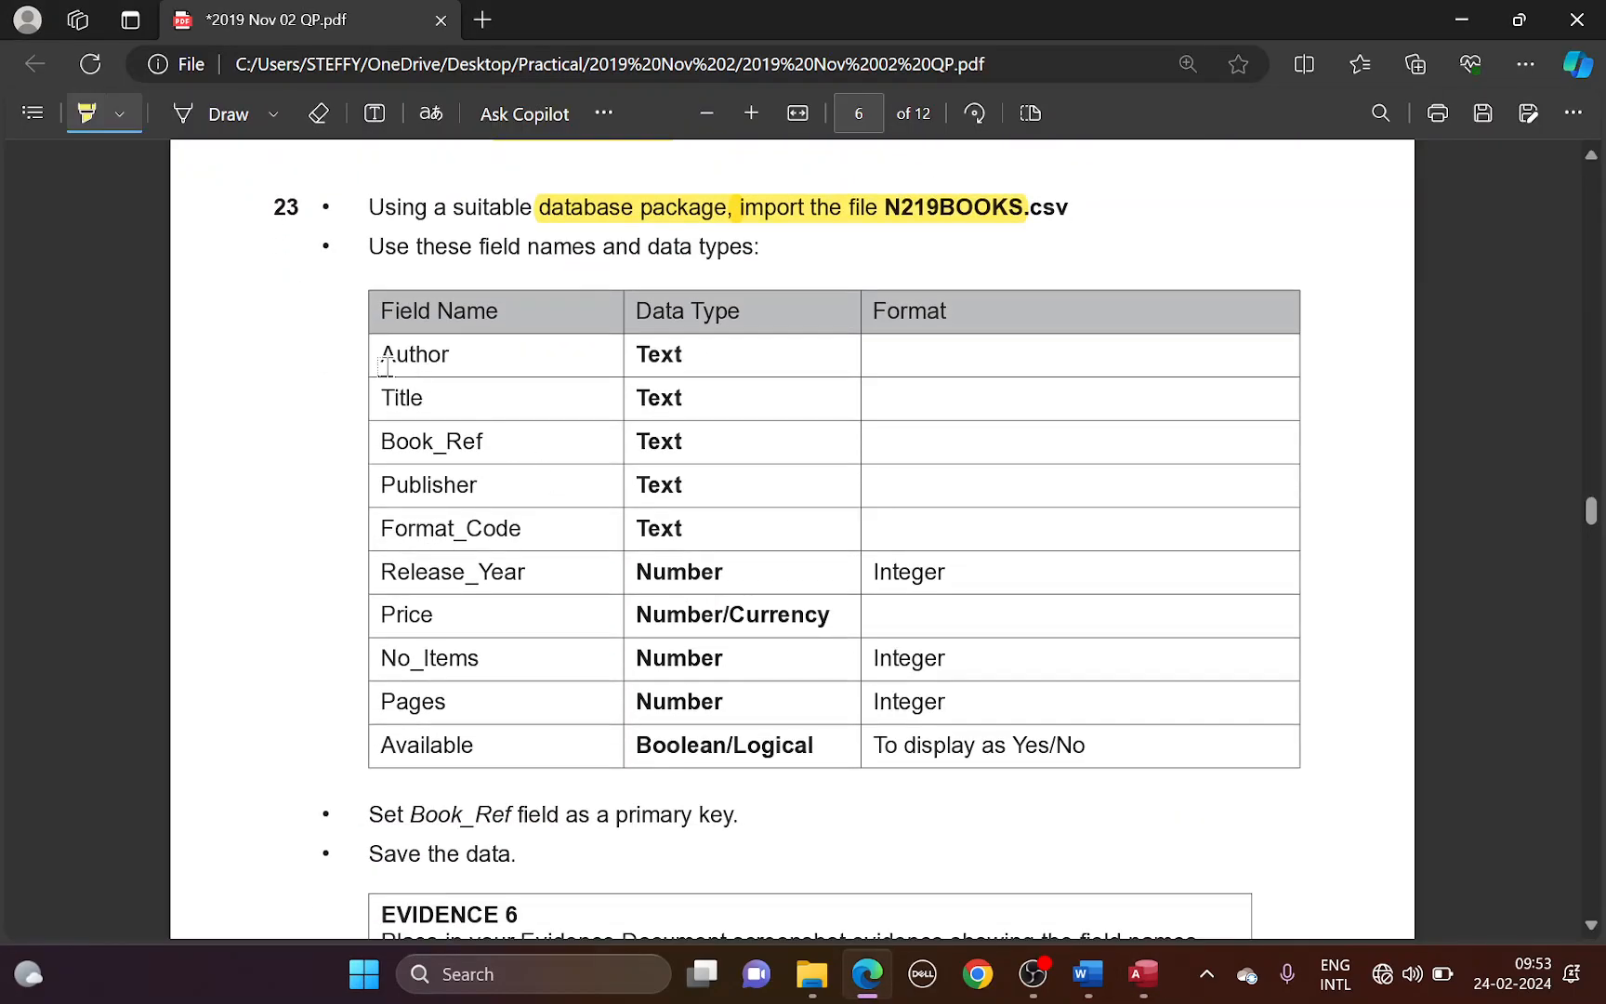
mouse_move(385, 366)
left_mouse_down()
mouse_move(614, 461)
mouse_move(647, 499)
mouse_move(571, 444)
mouse_move(676, 356)
left_mouse_up()
mouse_move(480, 372)
left_mouse_down()
mouse_move(383, 351)
mouse_move(453, 356)
left_mouse_up()
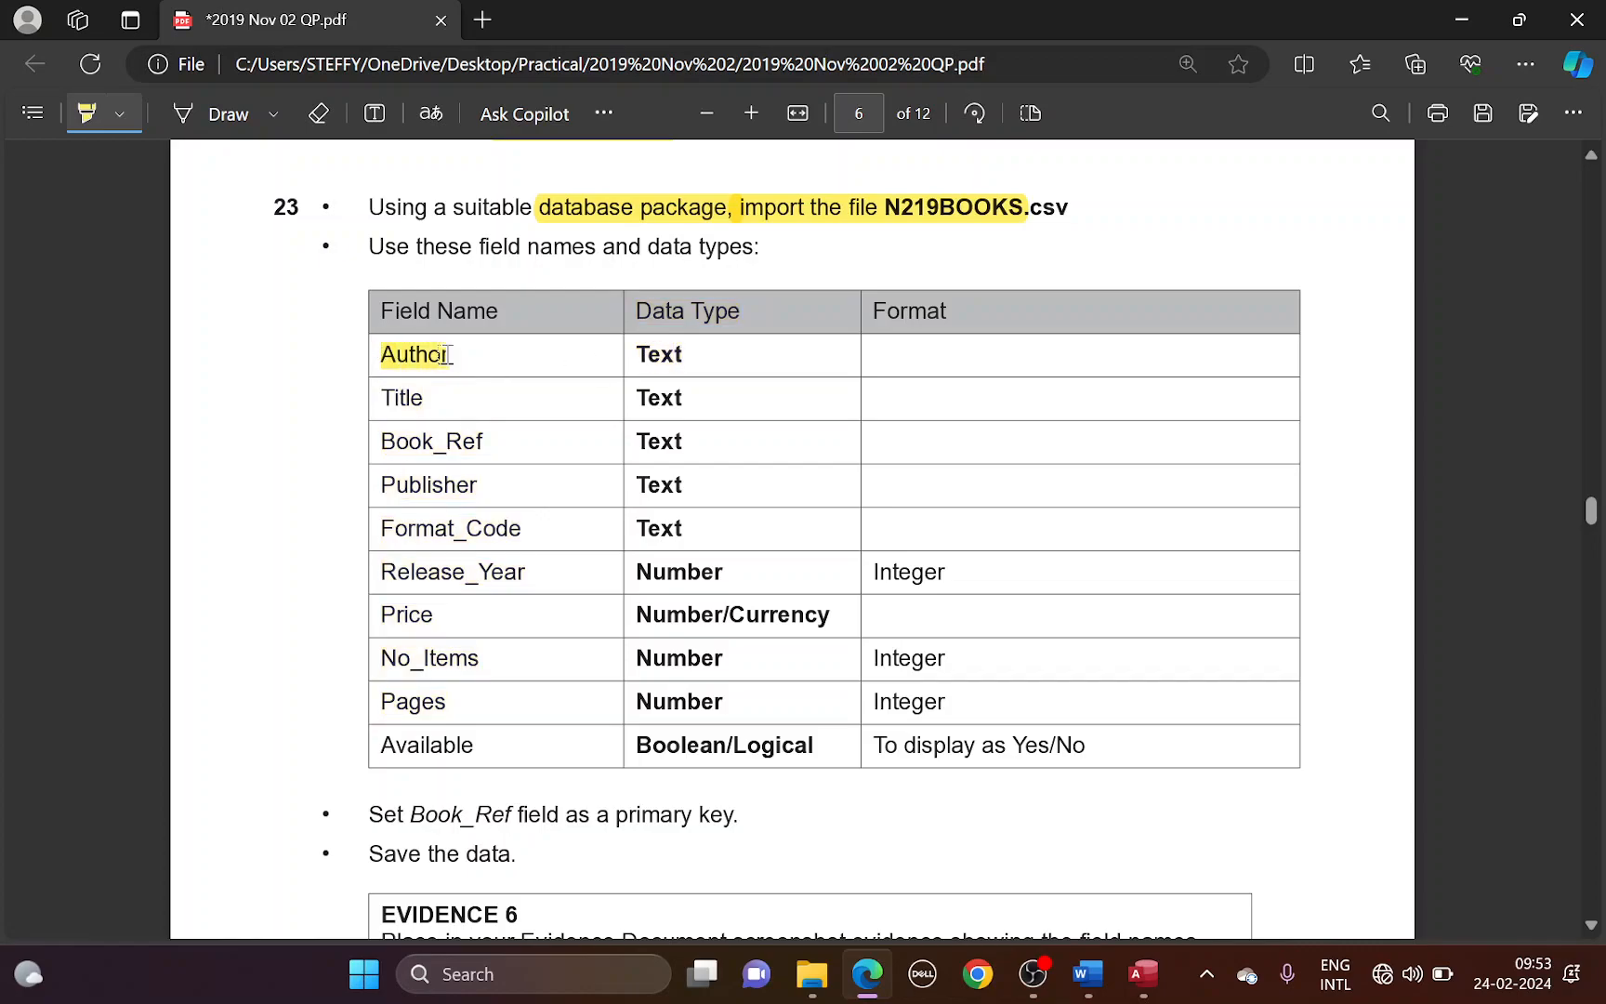
left_click_drag(648, 356, 681, 360)
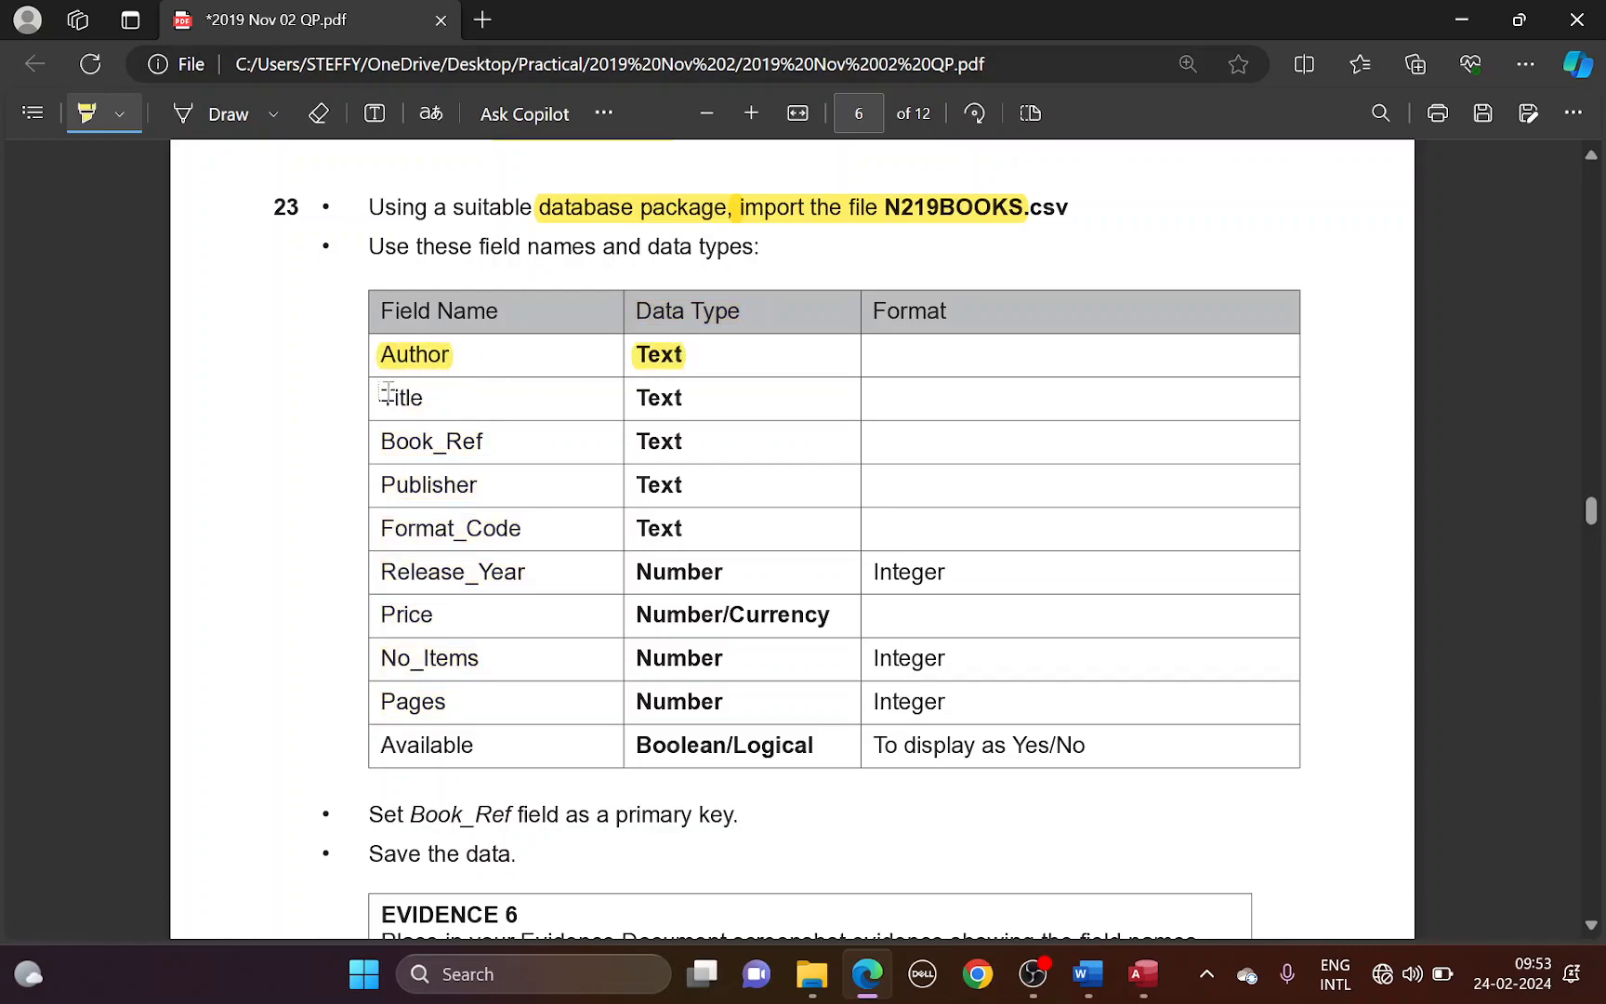
mouse_move(373, 396)
left_mouse_down()
mouse_move(559, 394)
mouse_move(404, 394)
mouse_move(423, 398)
left_mouse_up()
left_click_drag(636, 398, 686, 398)
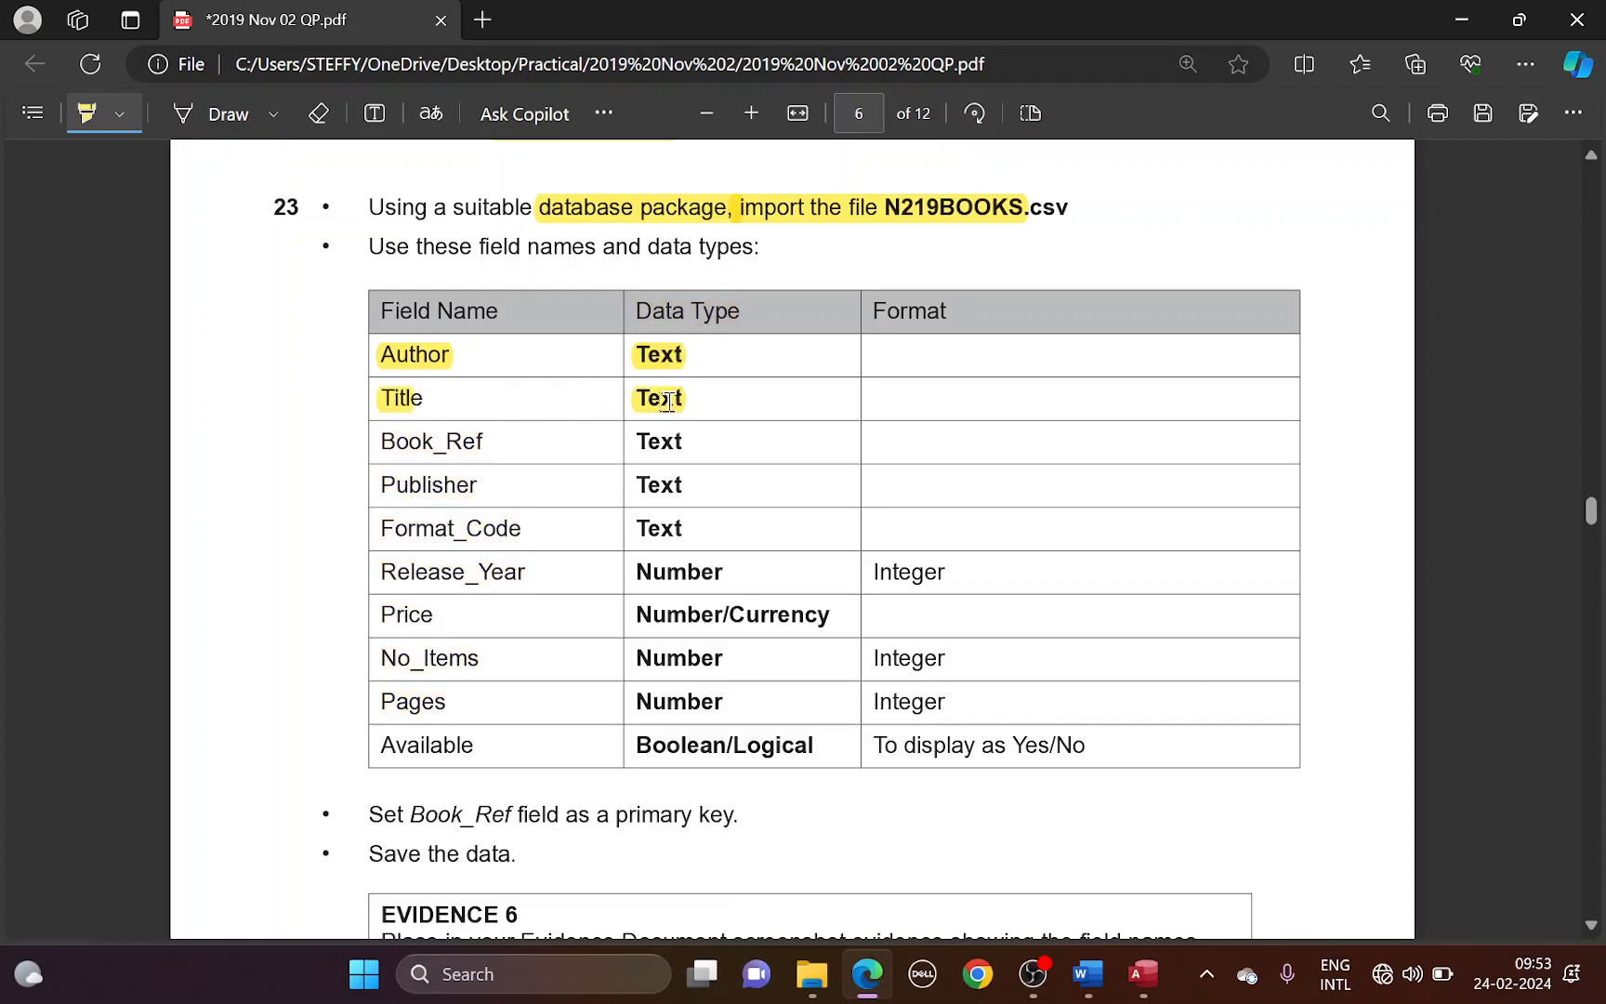
Step: Highlight the Book_Ref, Publisher and Format_Code fields with their Text data types, and return to Access
left_click_drag(444, 440, 487, 442)
left_click_drag(663, 441, 688, 441)
left_click_drag(422, 487, 474, 486)
left_click_drag(639, 484, 686, 484)
left_click_drag(456, 530, 548, 527)
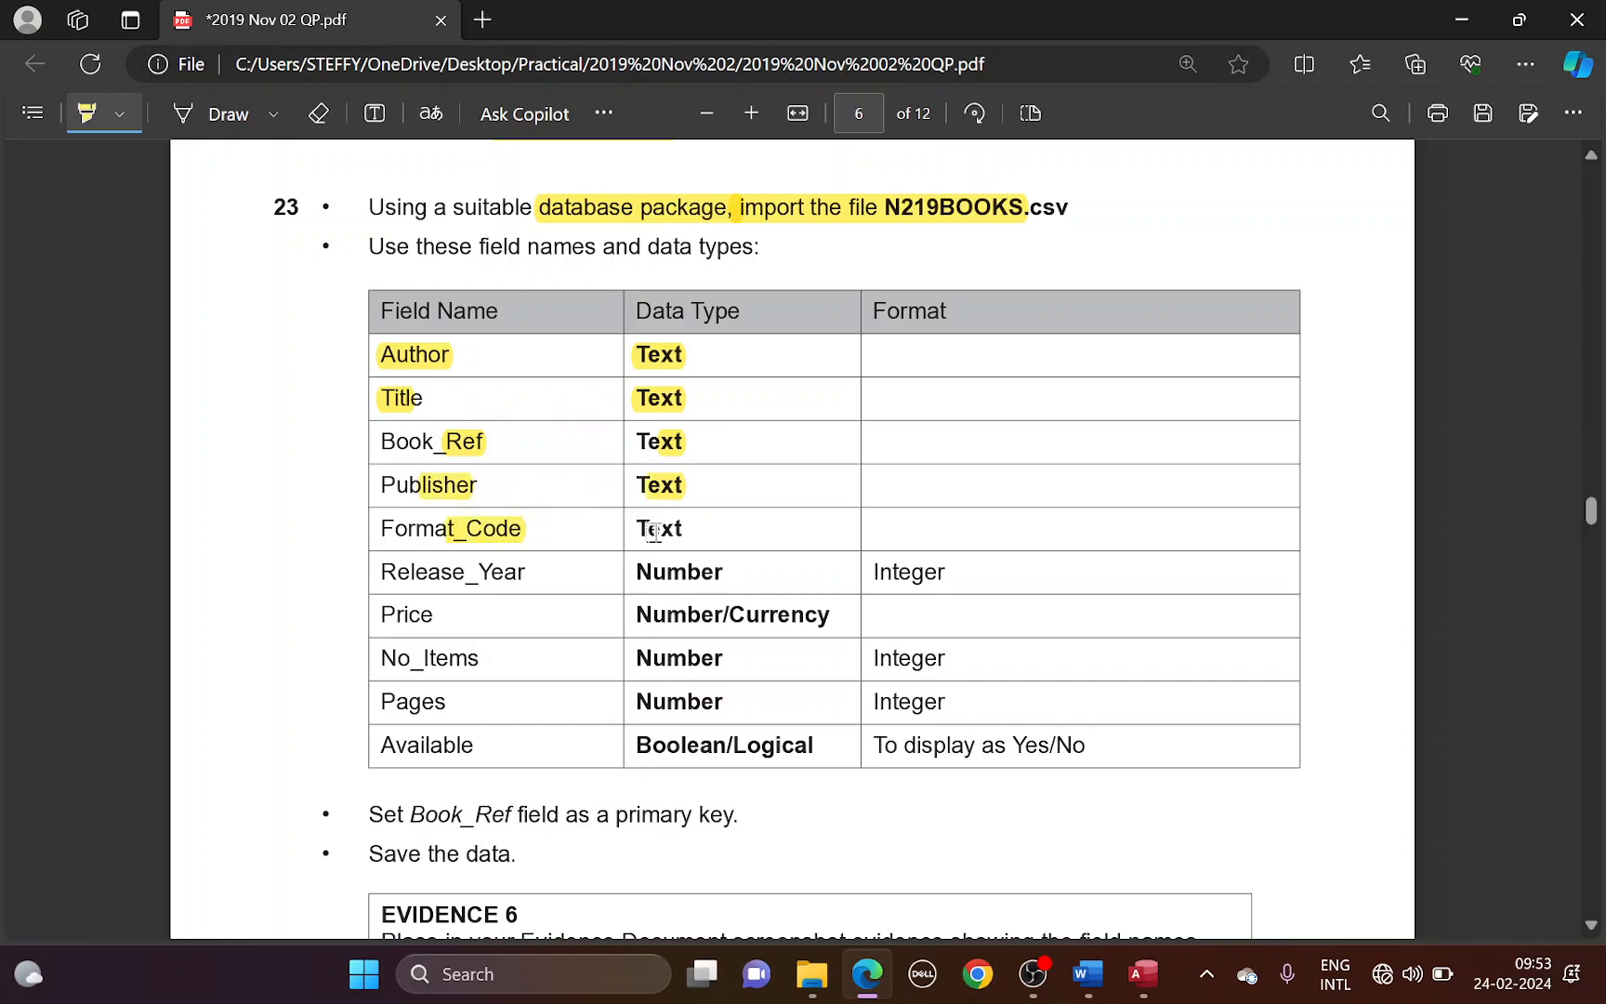
left_click_drag(655, 526, 682, 526)
key("alt+Tab")
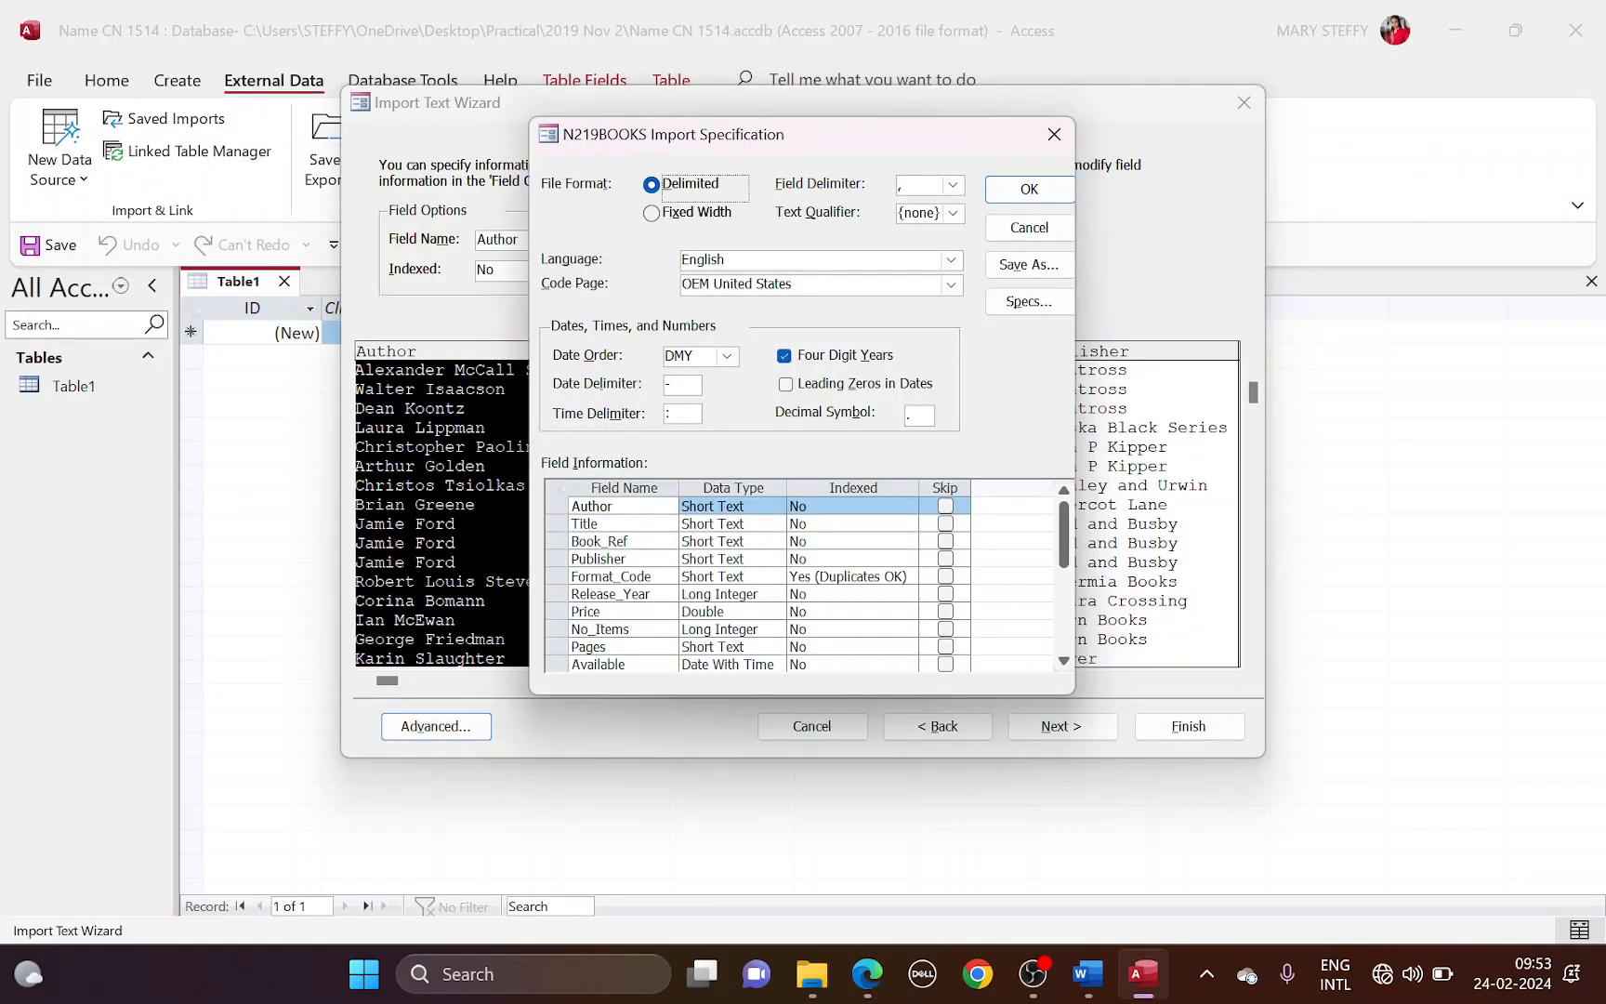
Step: Highlight Release_Year and its Number type in the question paper, and check that field's data type in the import specification
key("alt+Tab")
left_click_drag(409, 573, 881, 576)
key("alt+Tab")
left_click(716, 594)
Step: Highlight Price and Number/Currency in the question paper, and set the Price field's data type to Currency in the import specification
key("alt+Tab")
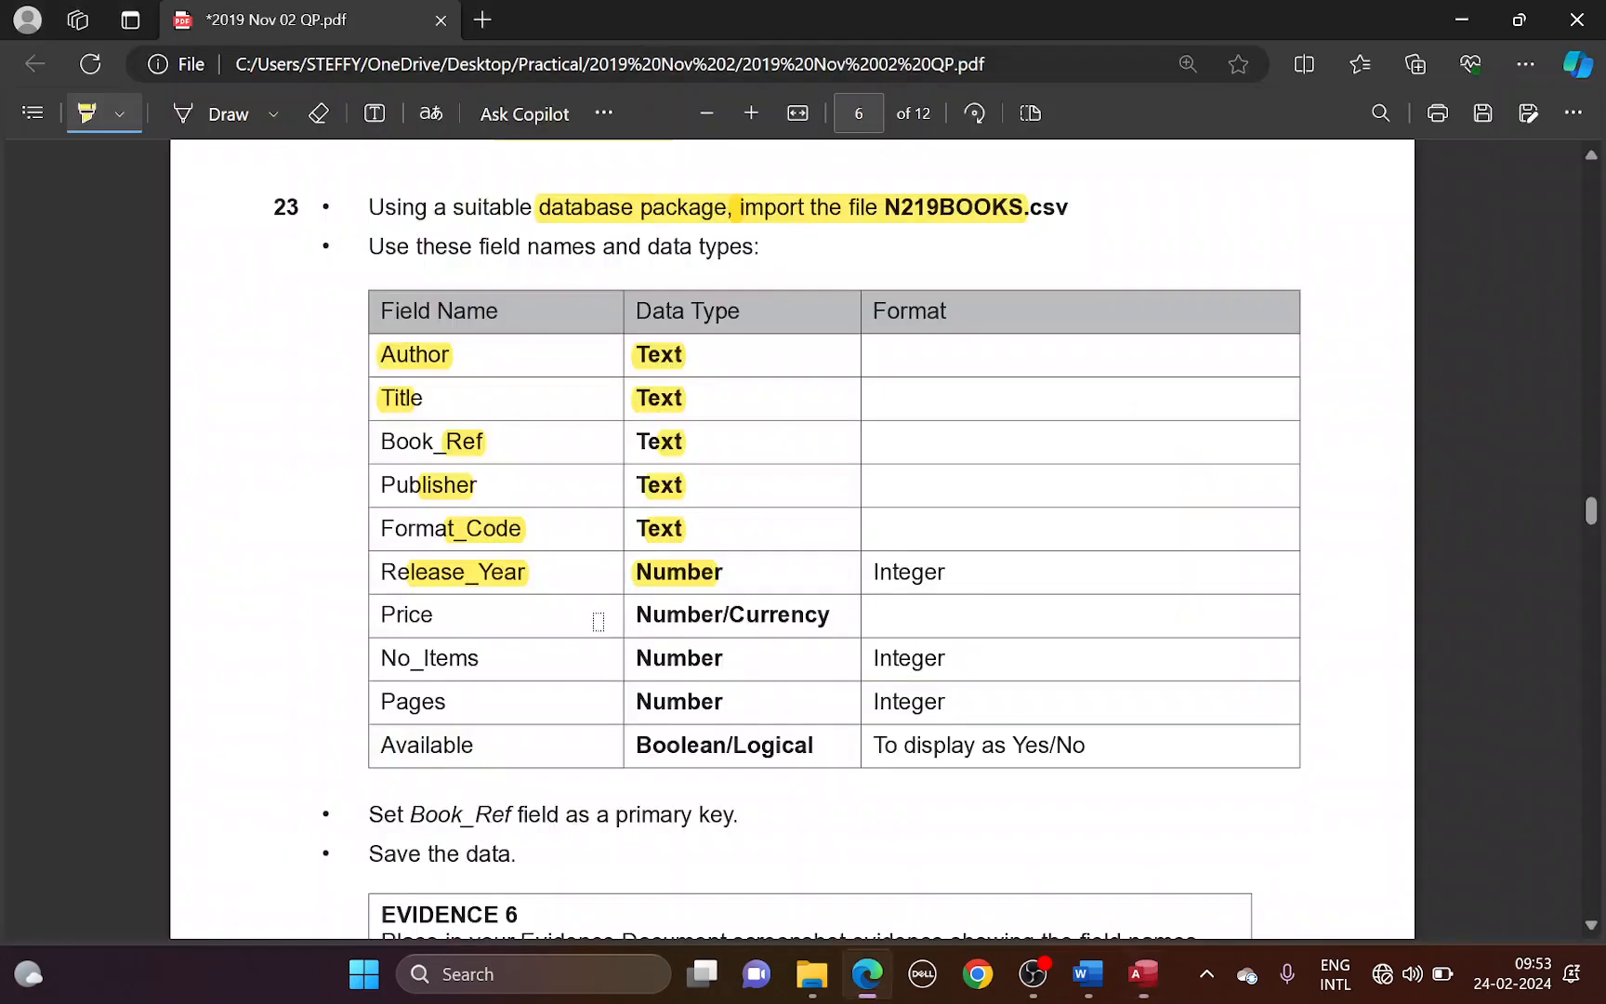
left_click_drag(376, 614, 444, 617)
left_click_drag(664, 609, 826, 606)
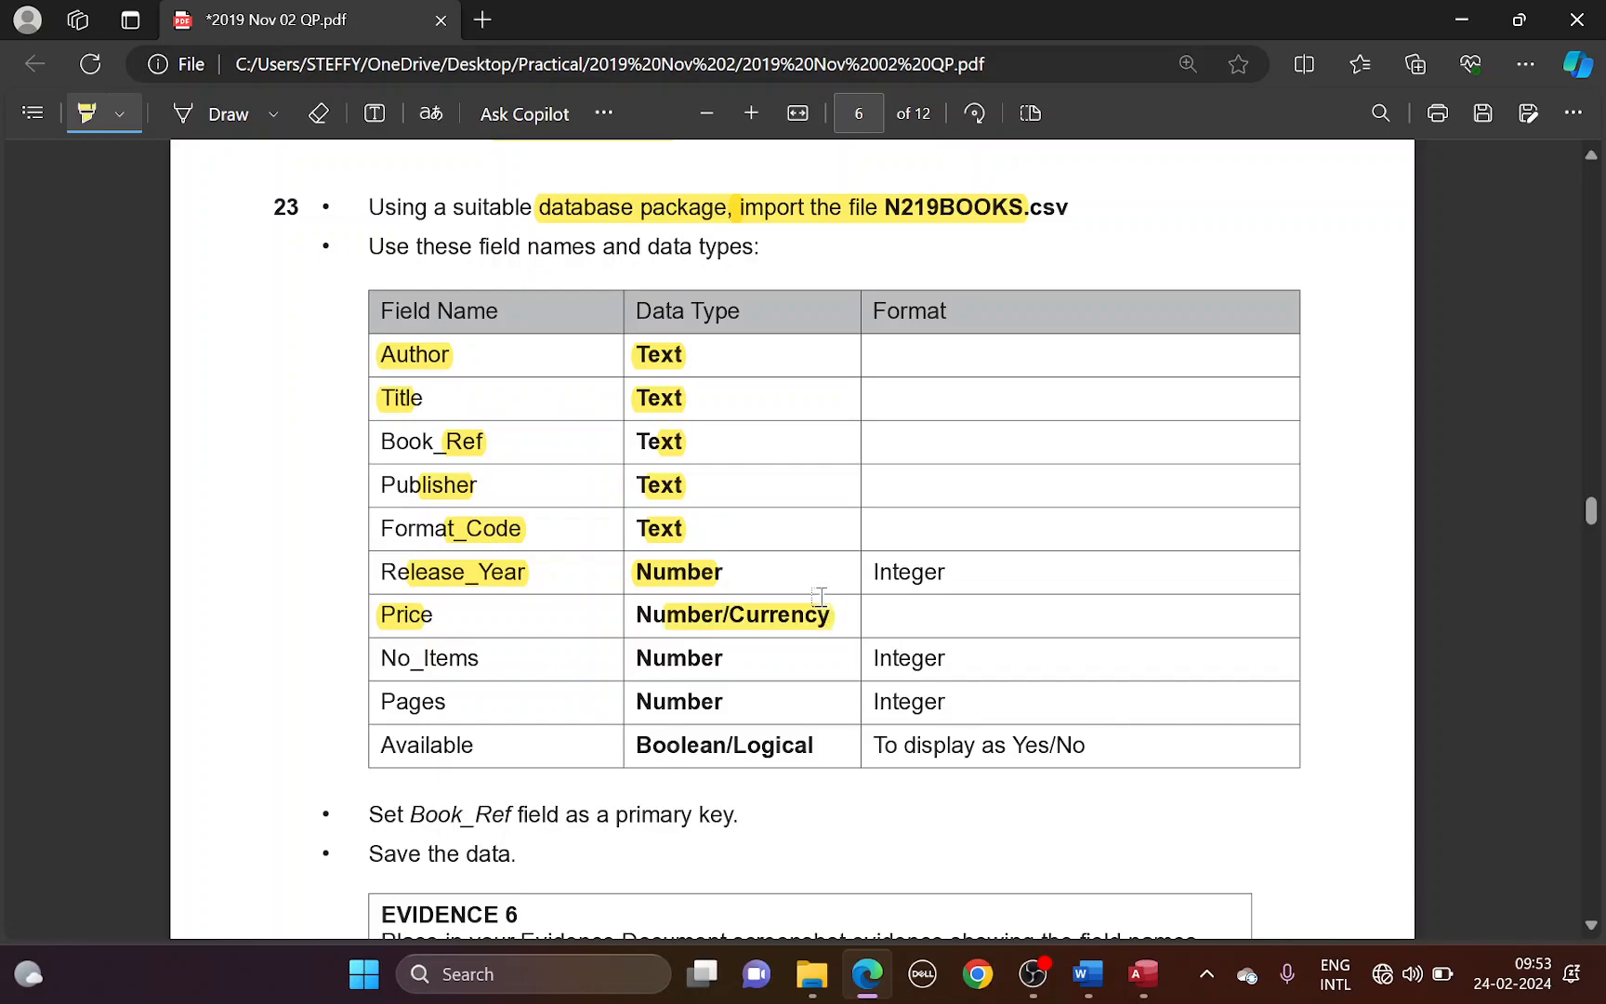
key("alt+Tab")
left_click(757, 611)
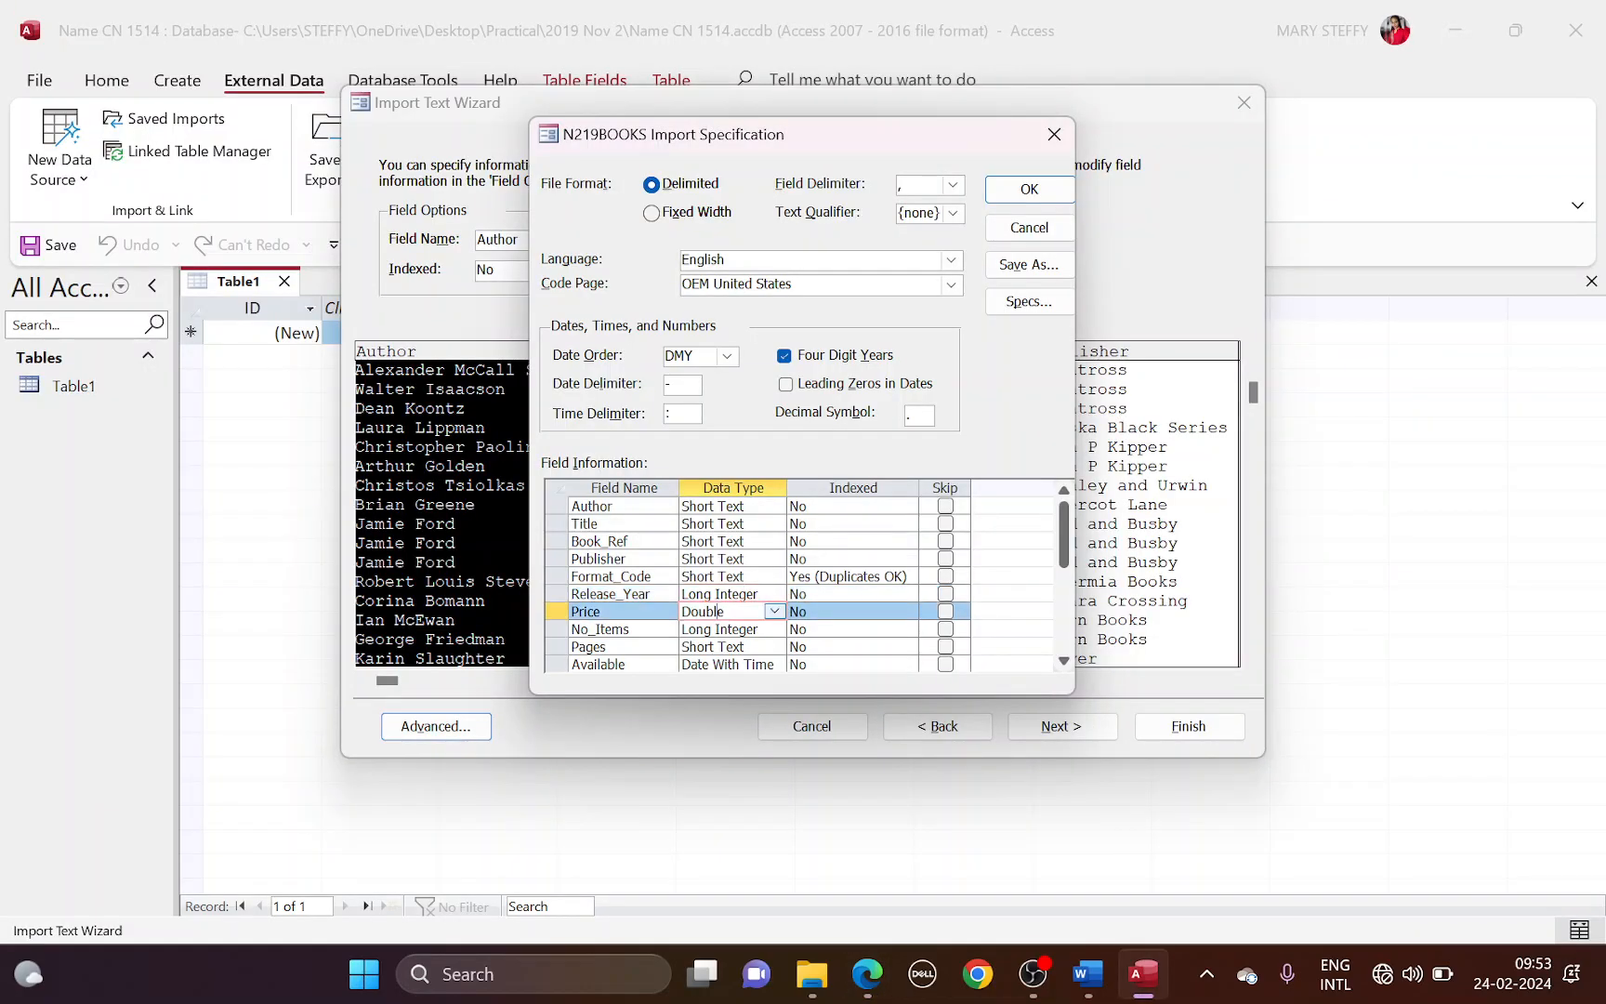
left_click(774, 610)
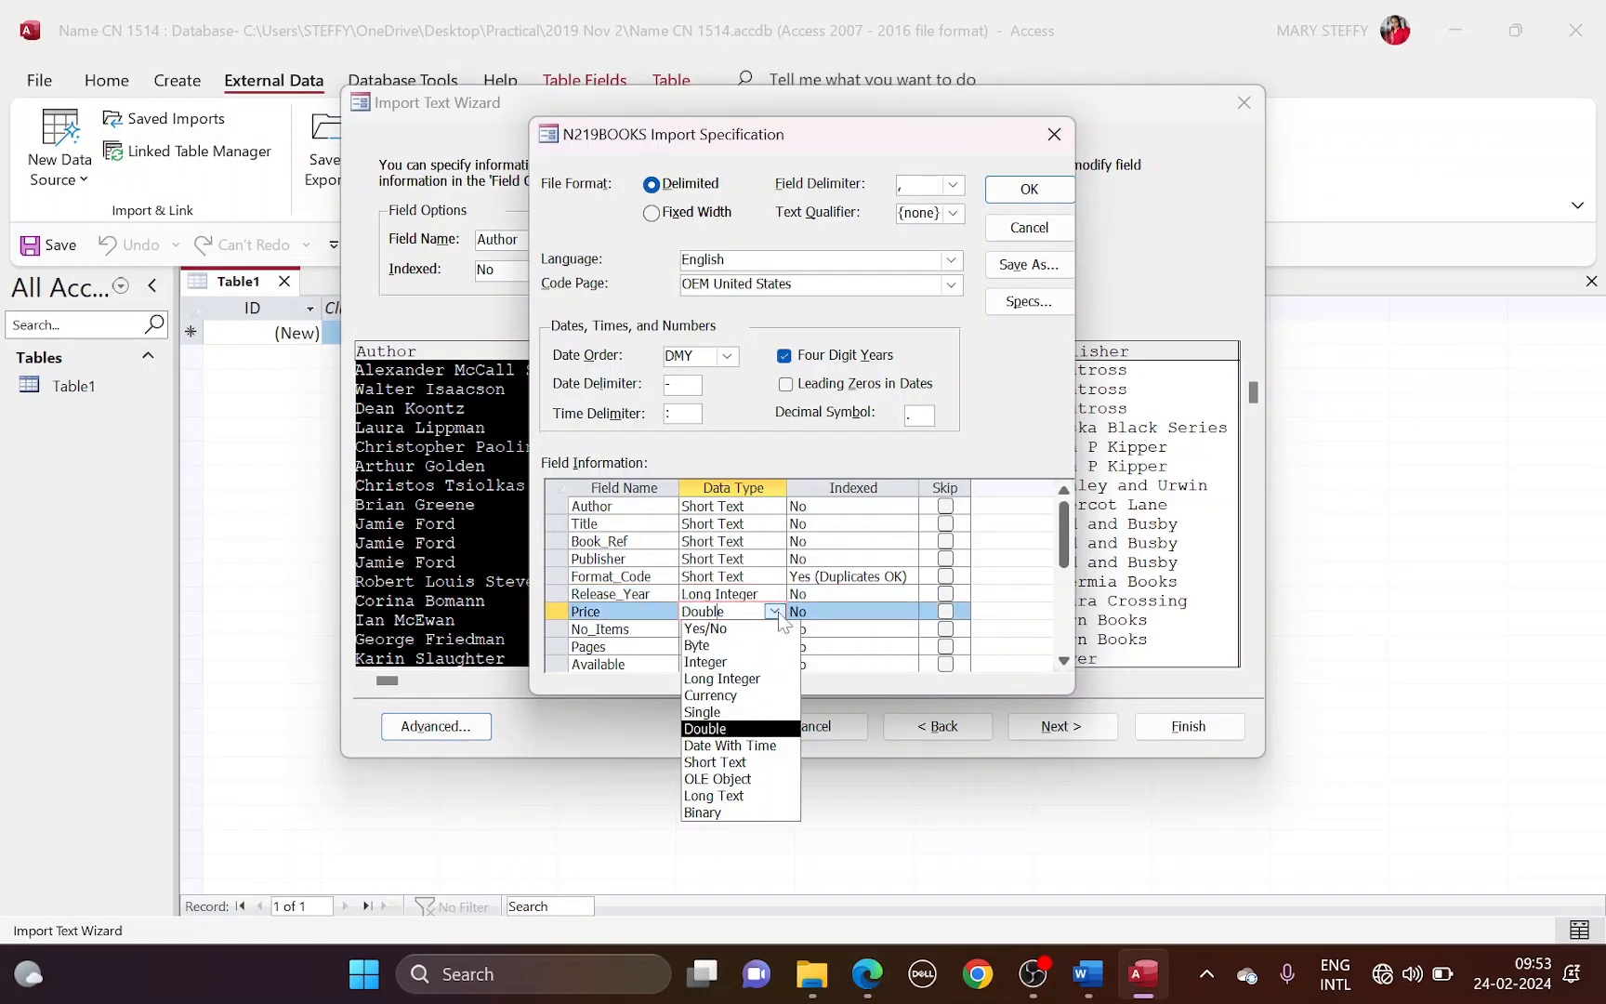
left_click(745, 693)
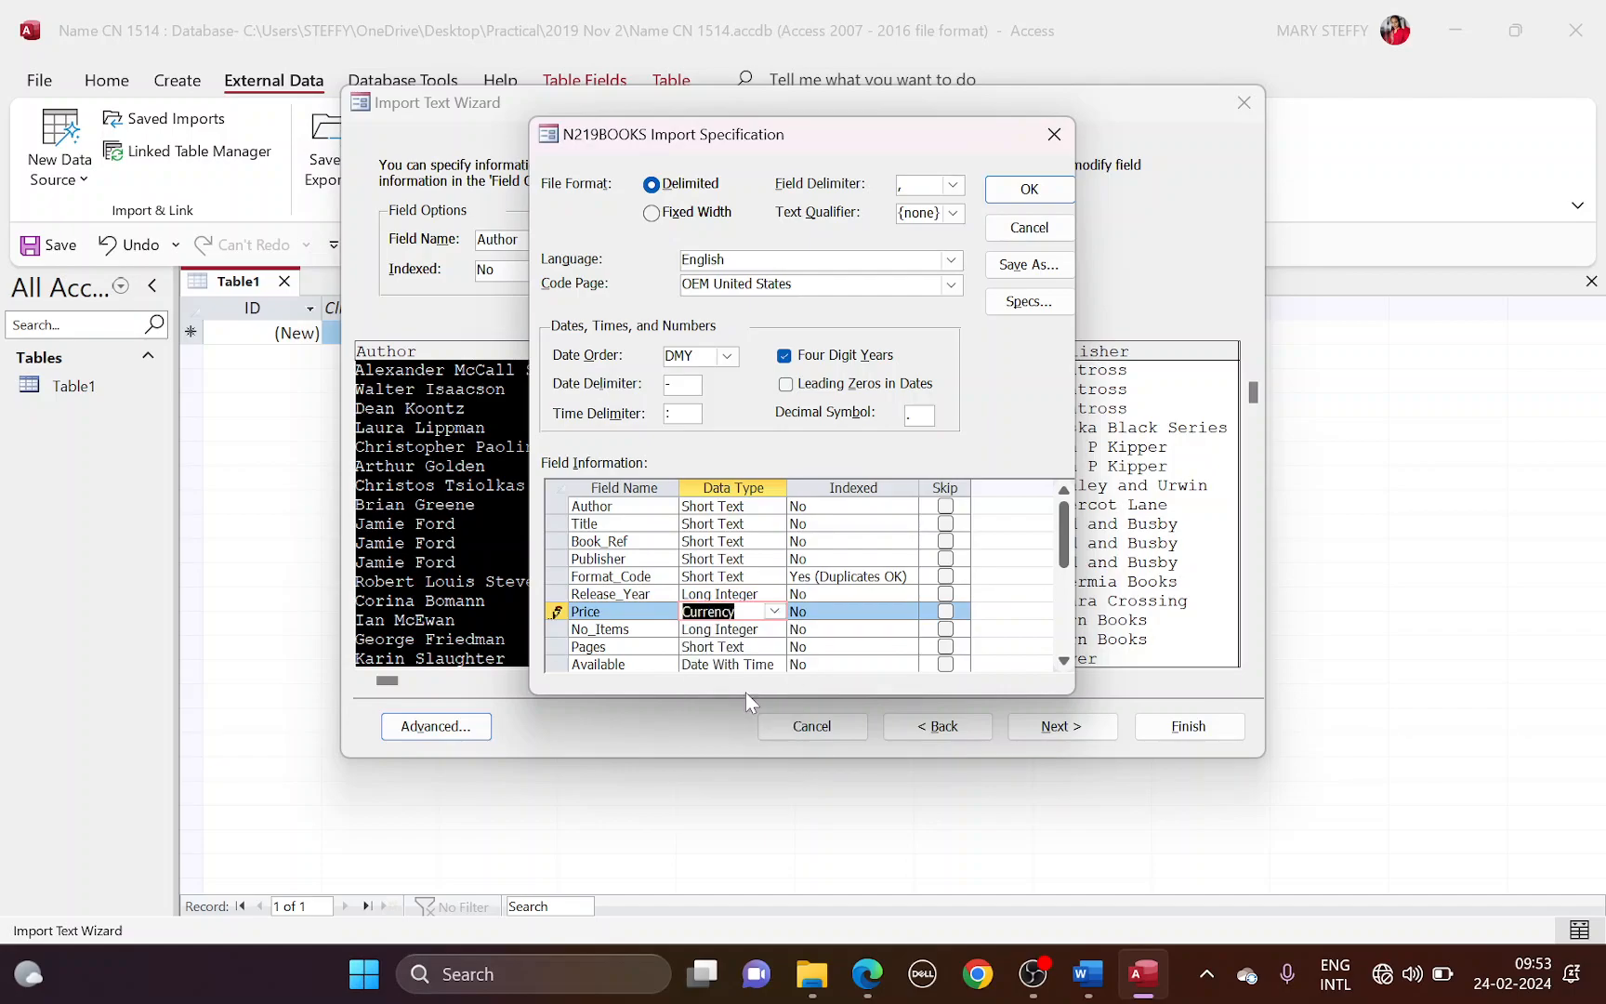
Step: Highlight No_Items and its Number type in the question paper, and check that field's data type in the import specification
key("alt+Tab")
left_click_drag(410, 658, 456, 658)
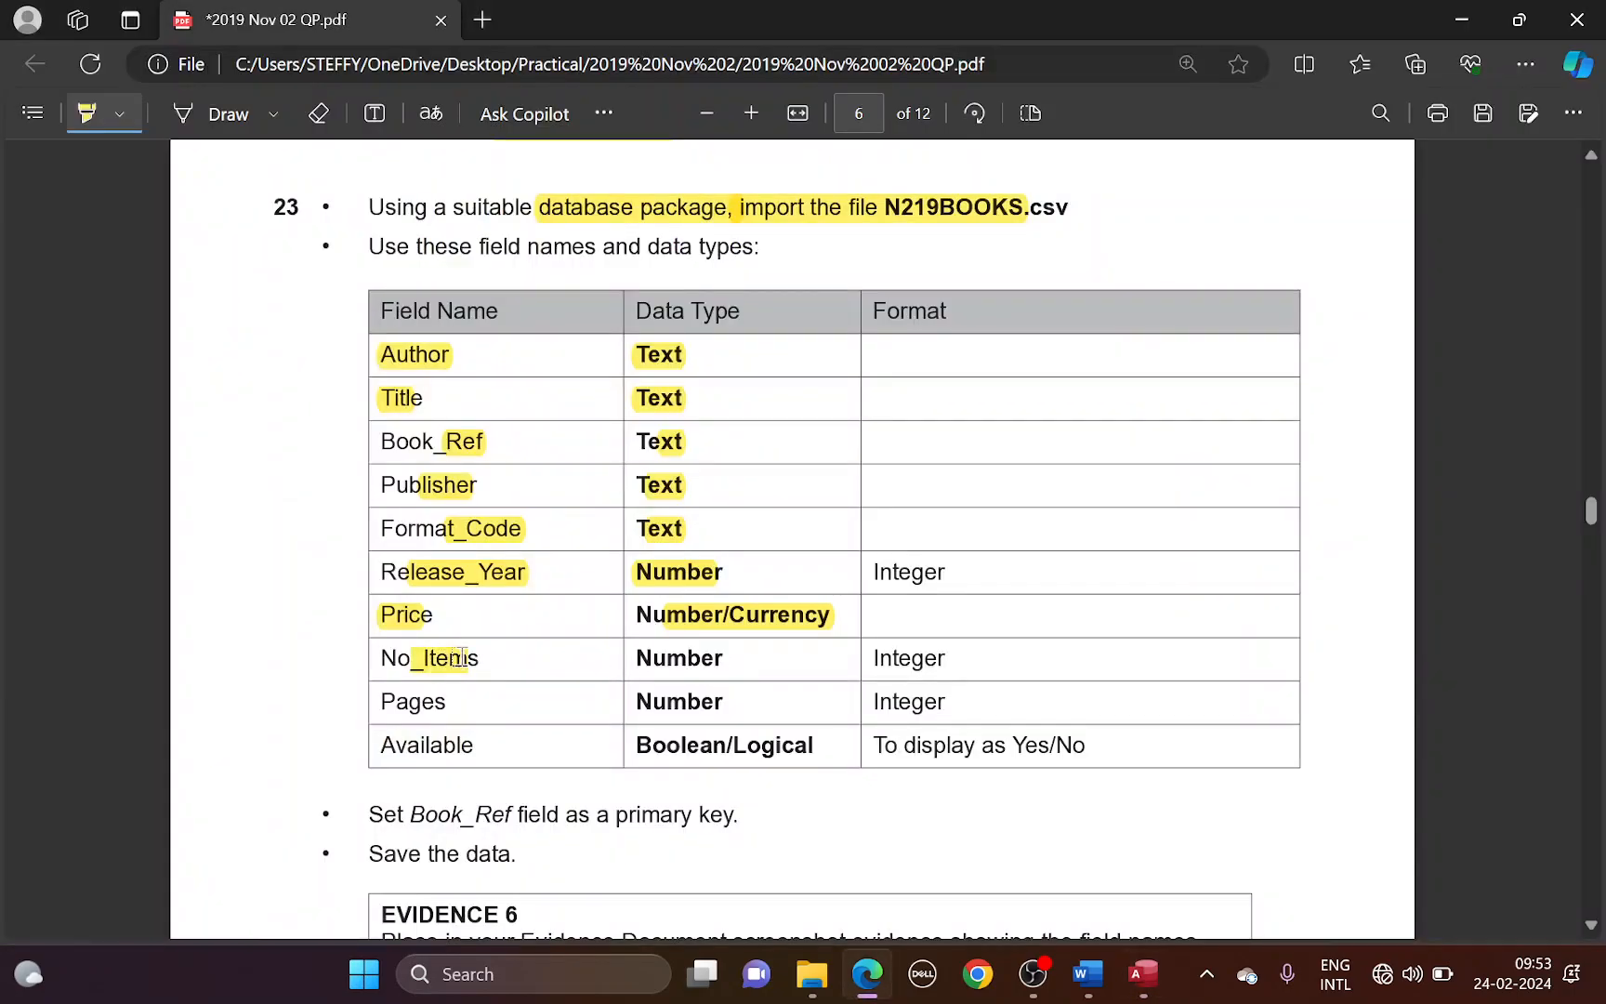
left_click_drag(652, 652, 676, 655)
key("alt+Tab")
left_click(756, 630)
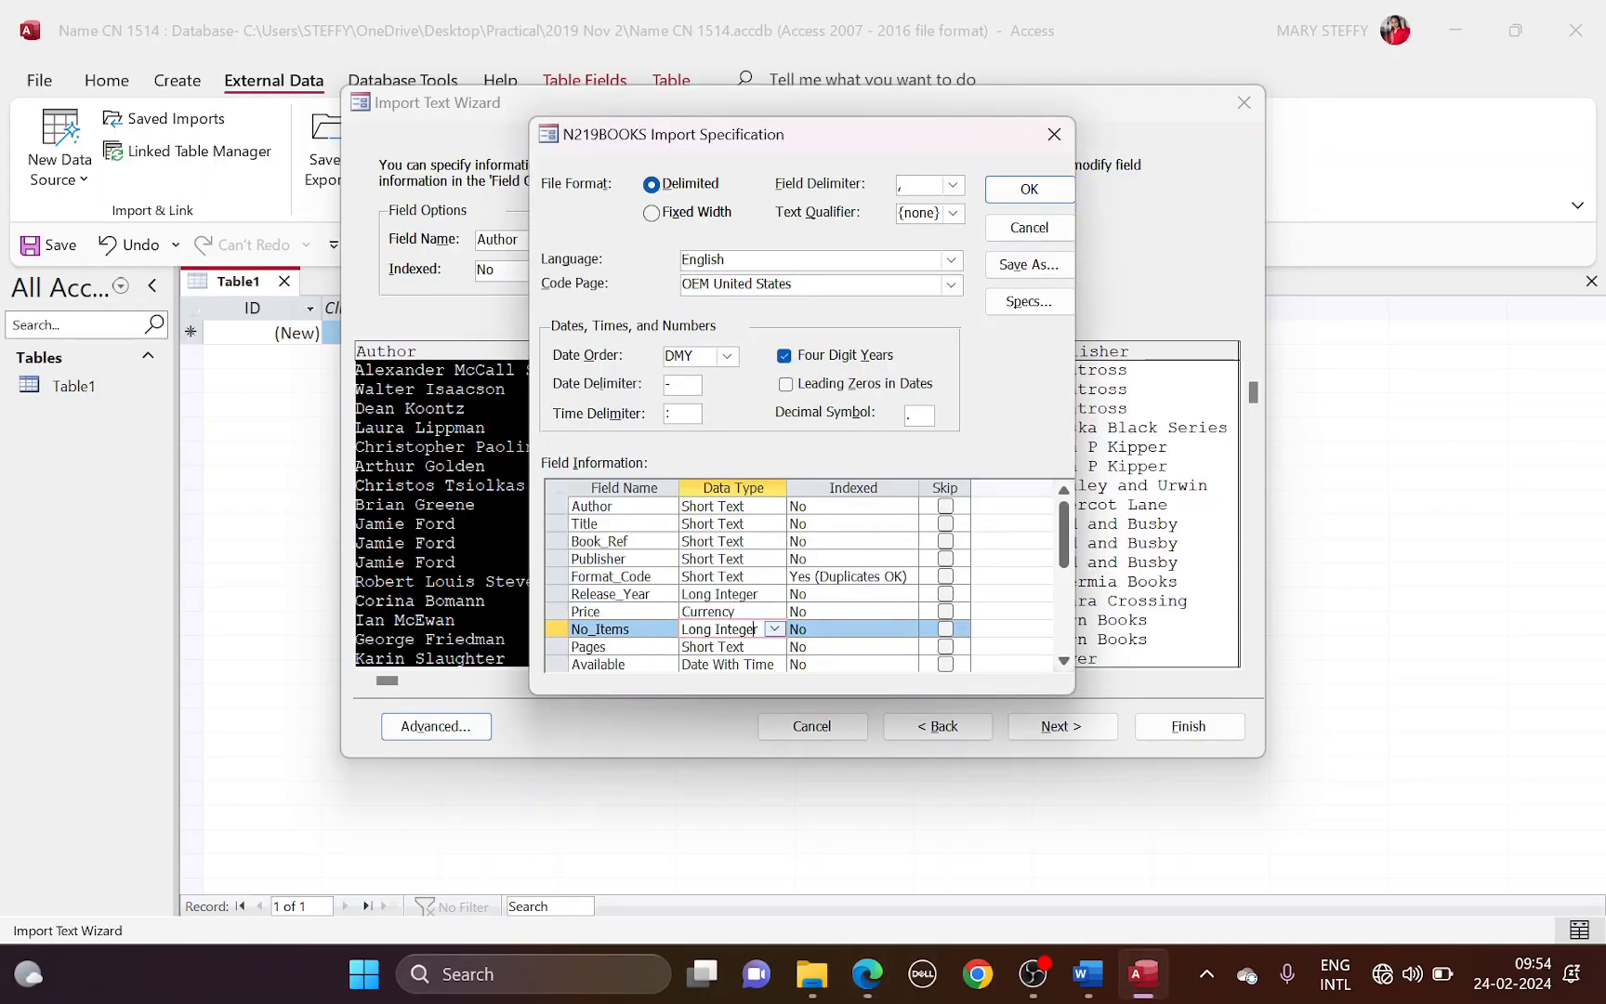
scroll(757, 630, "down", 1)
Step: Highlight Pages and its Number type in the question paper, and set the Pages field to Long Integer in the import specification
key("alt+Tab")
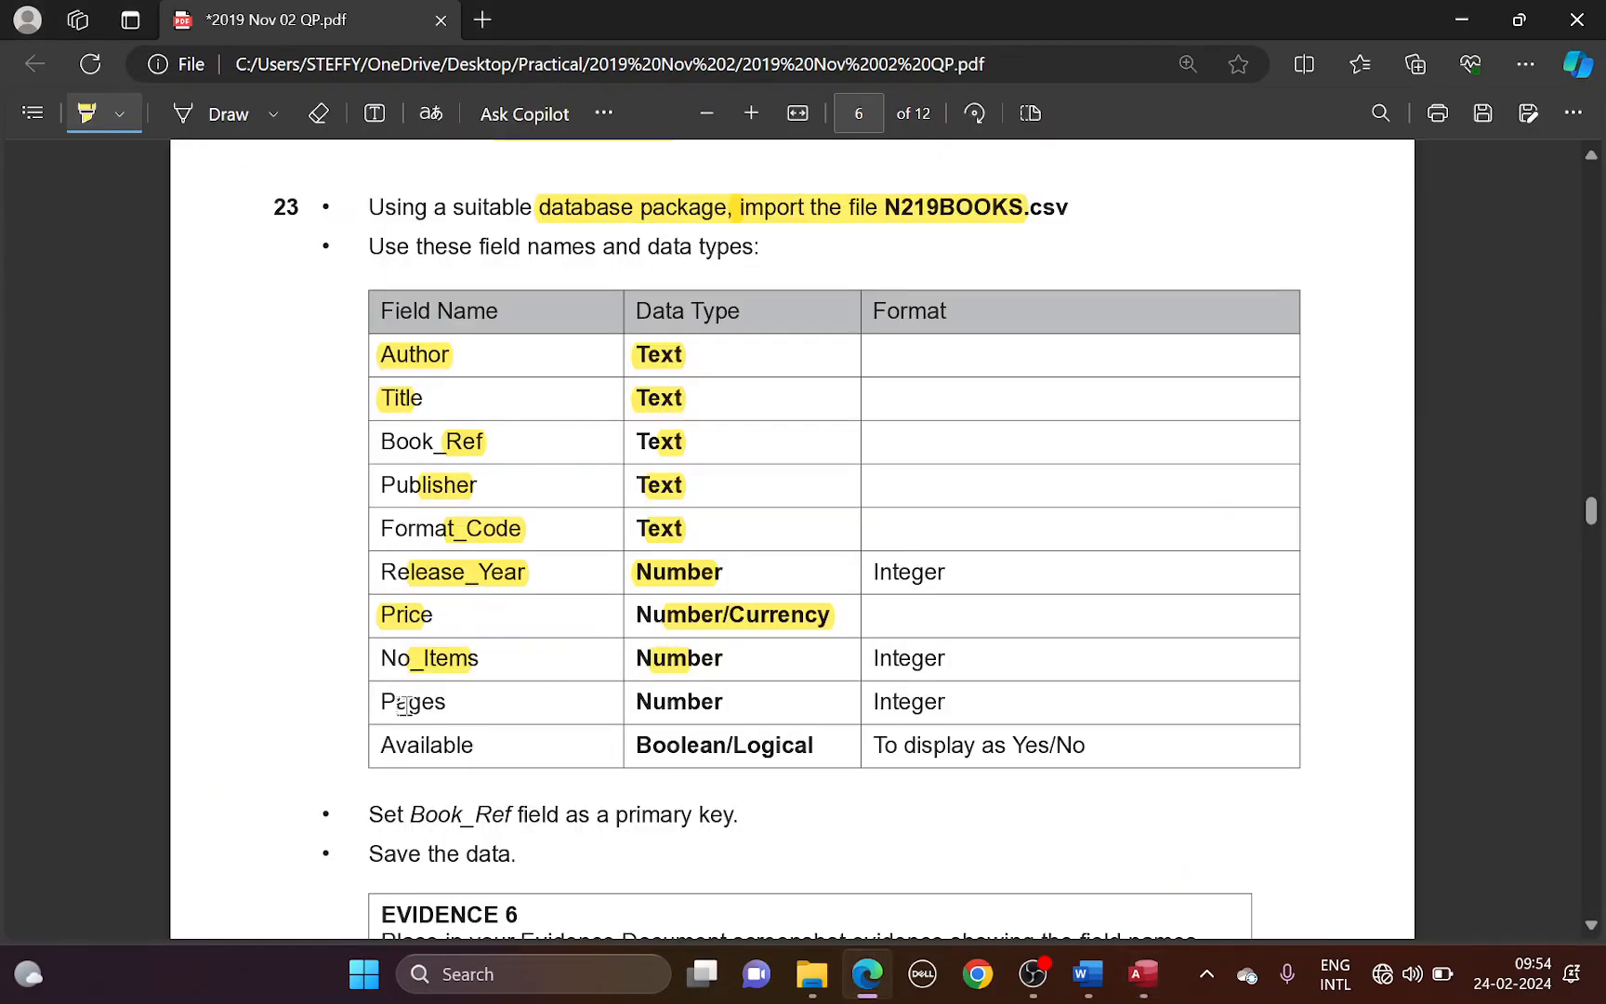
left_click_drag(403, 705, 476, 706)
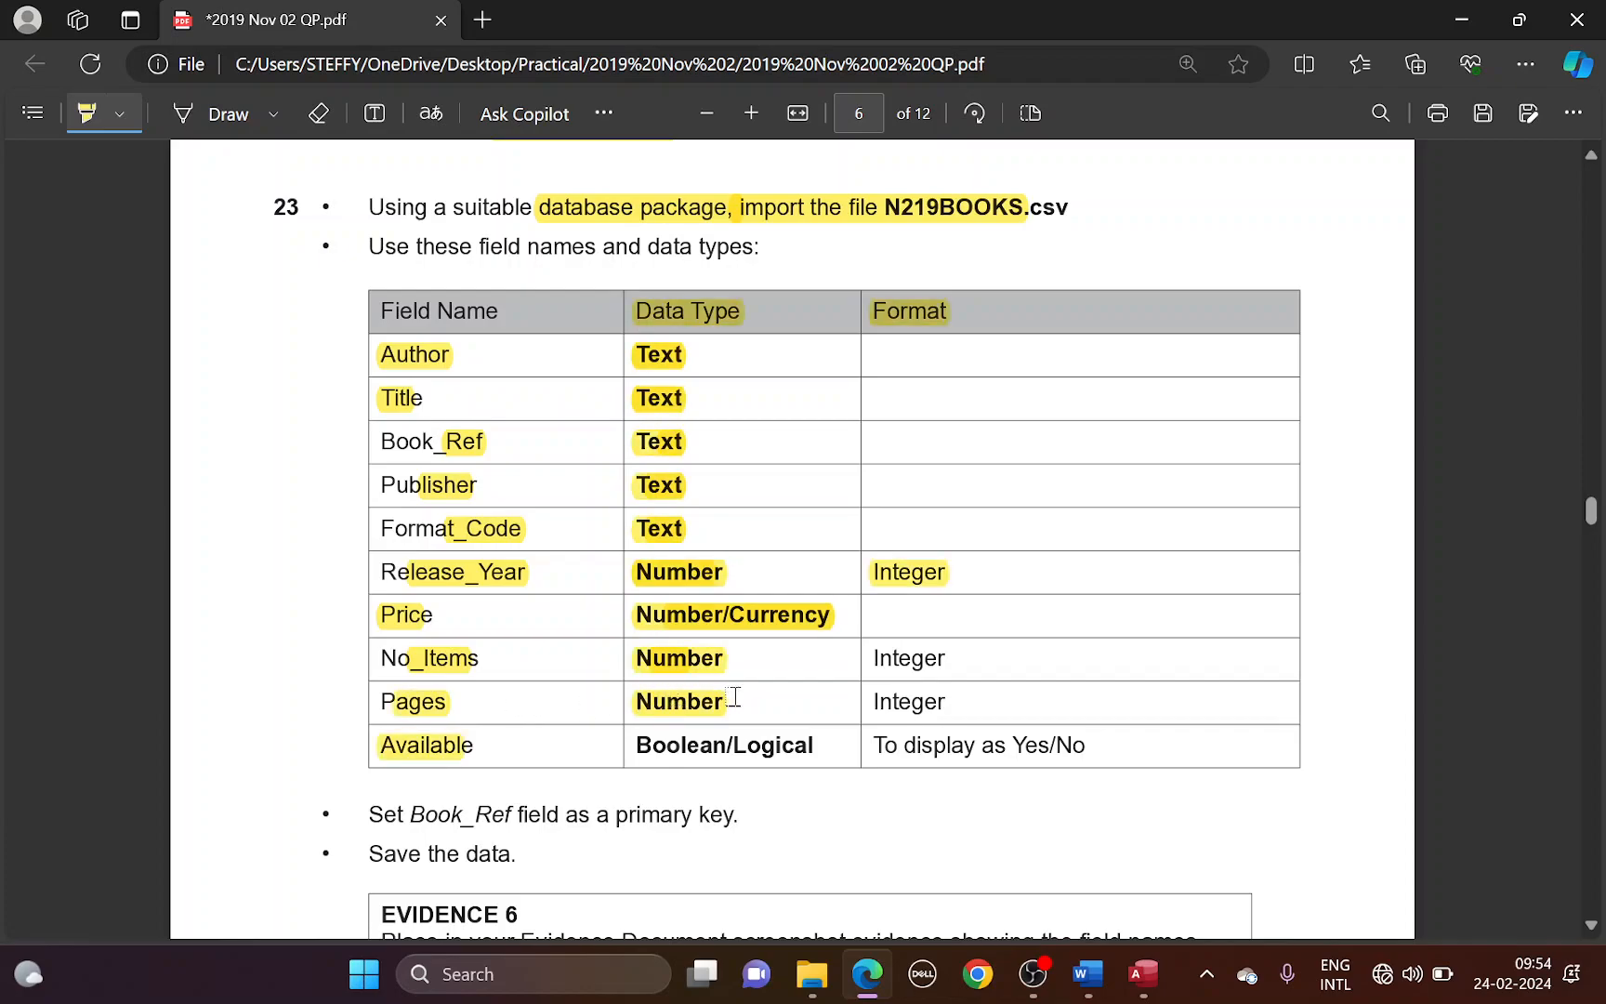
key("alt+Tab")
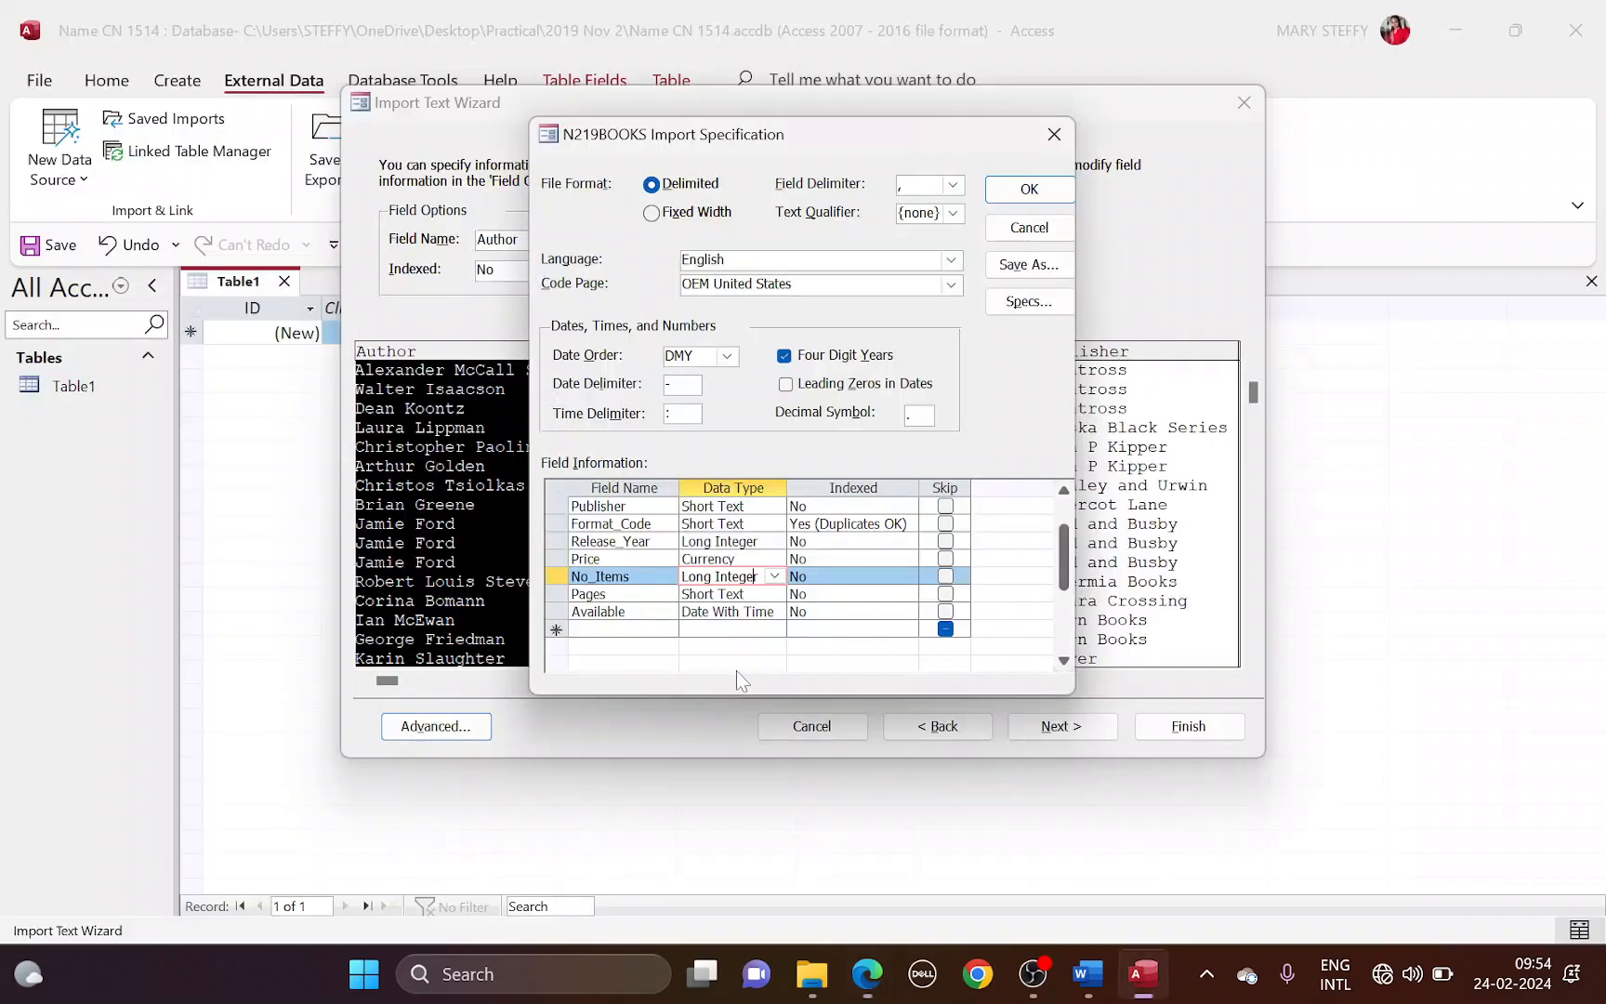
left_click(773, 594)
left_click(773, 594)
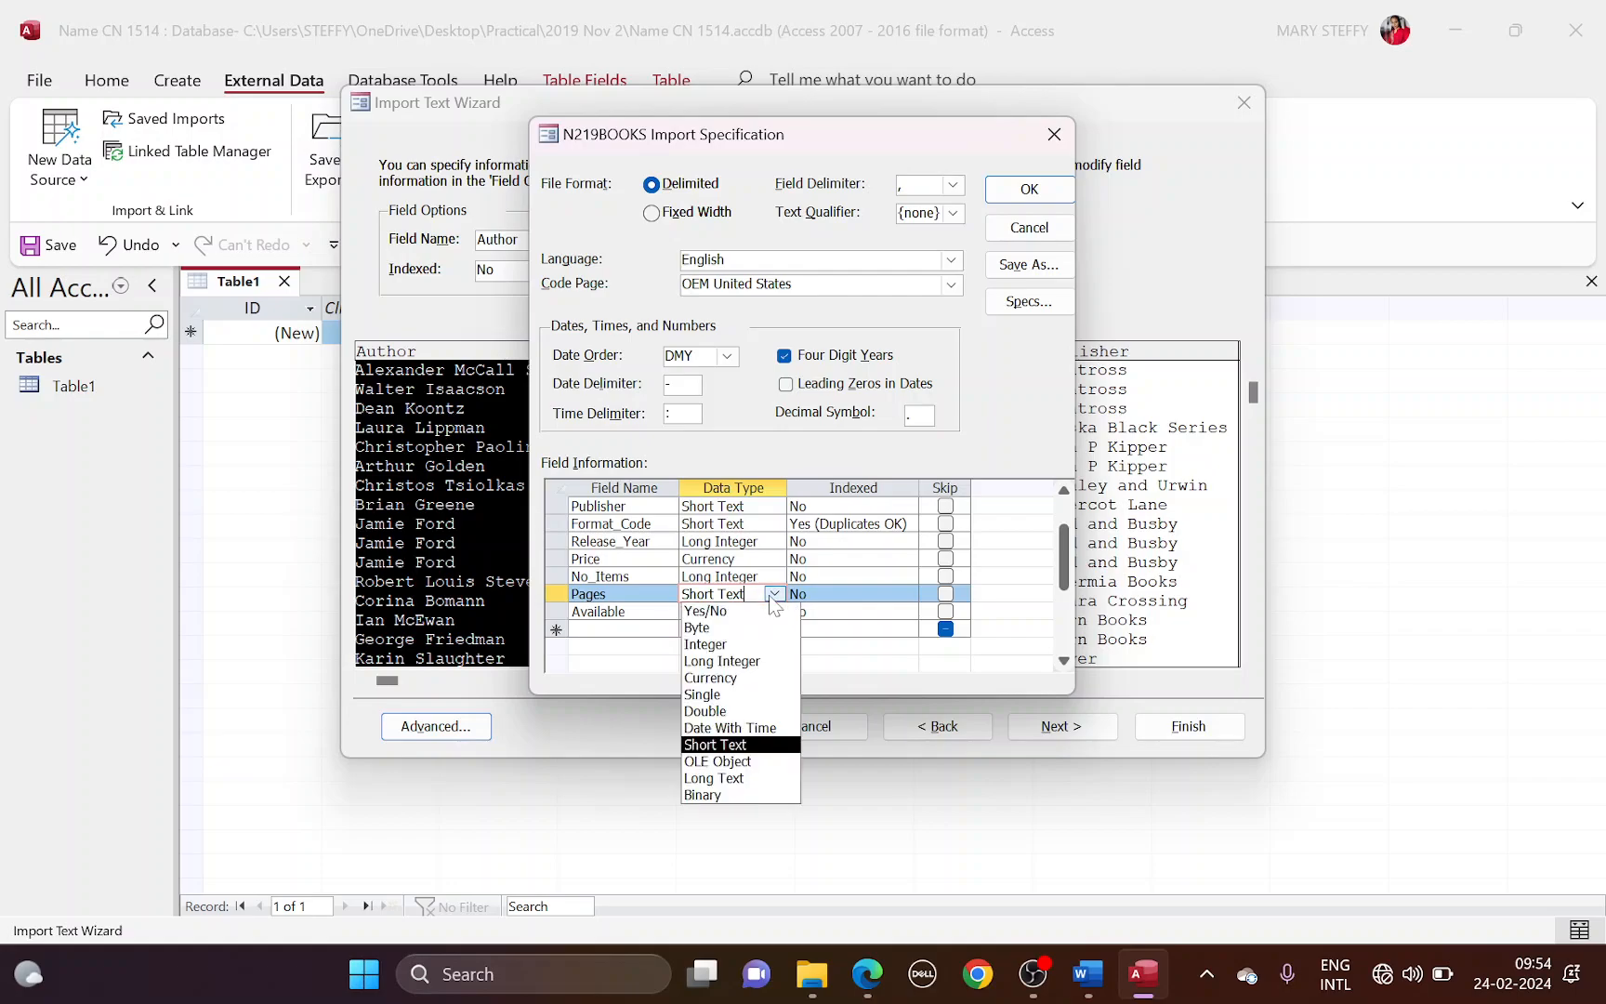
left_click(747, 661)
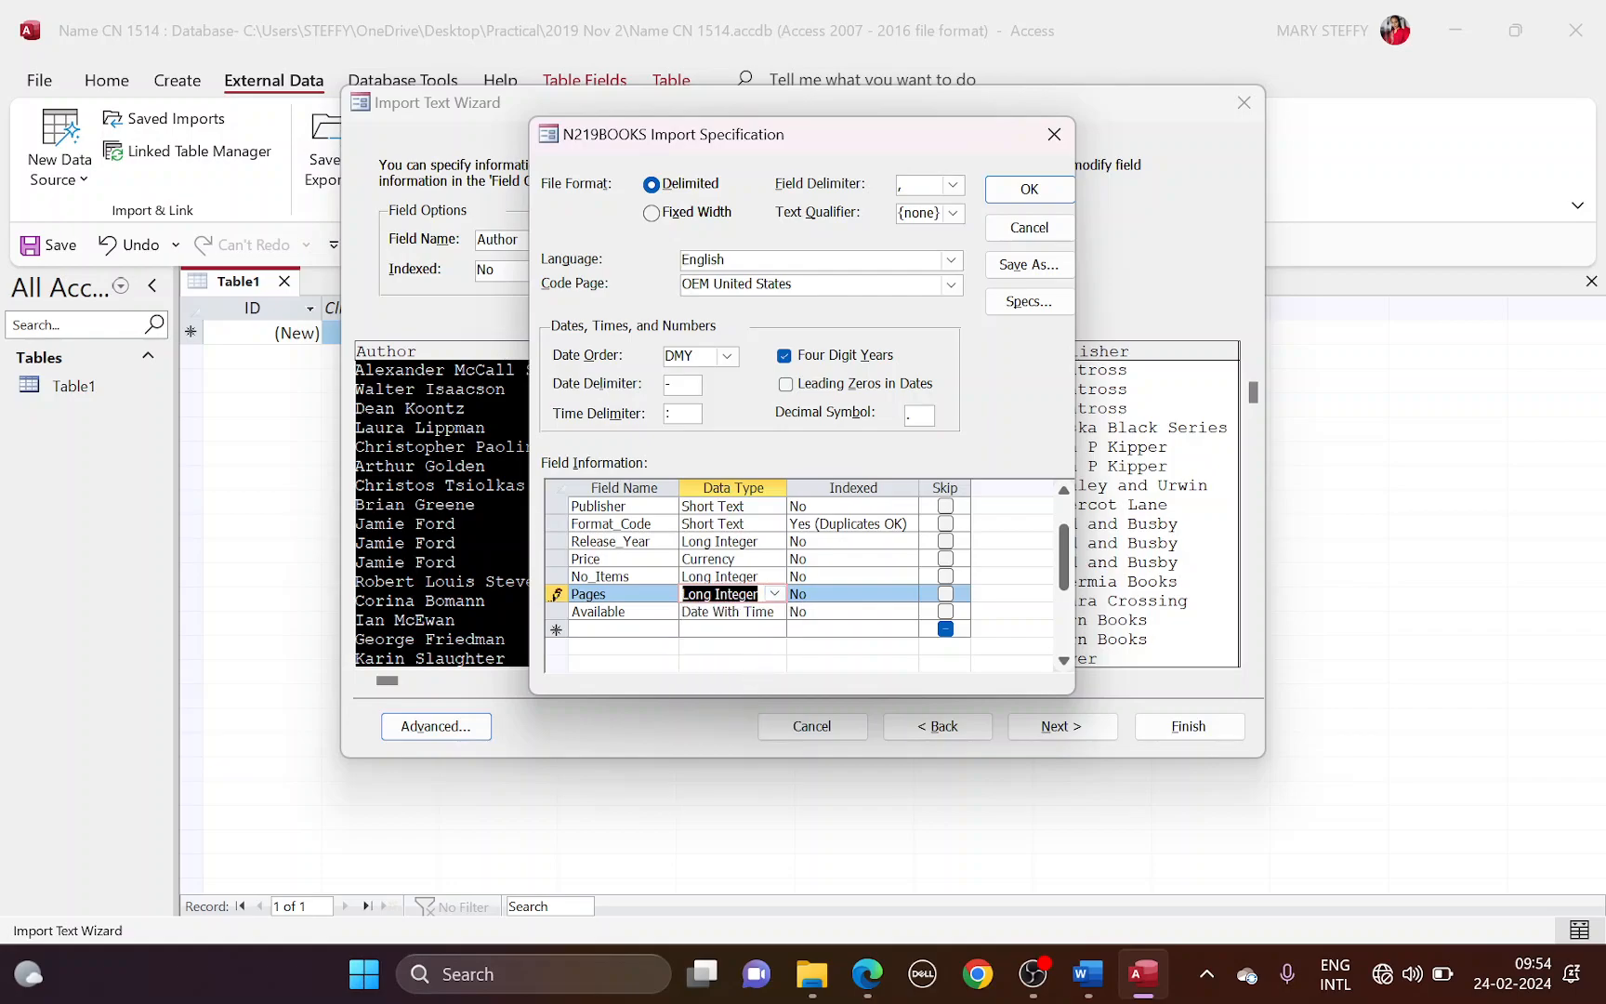
Step: Highlight Boolean/Logical in the question paper, set the Available field to Yes/No, and accept the import specification
key("alt+Tab")
left_click_drag(642, 749, 829, 741)
key("alt+Tab")
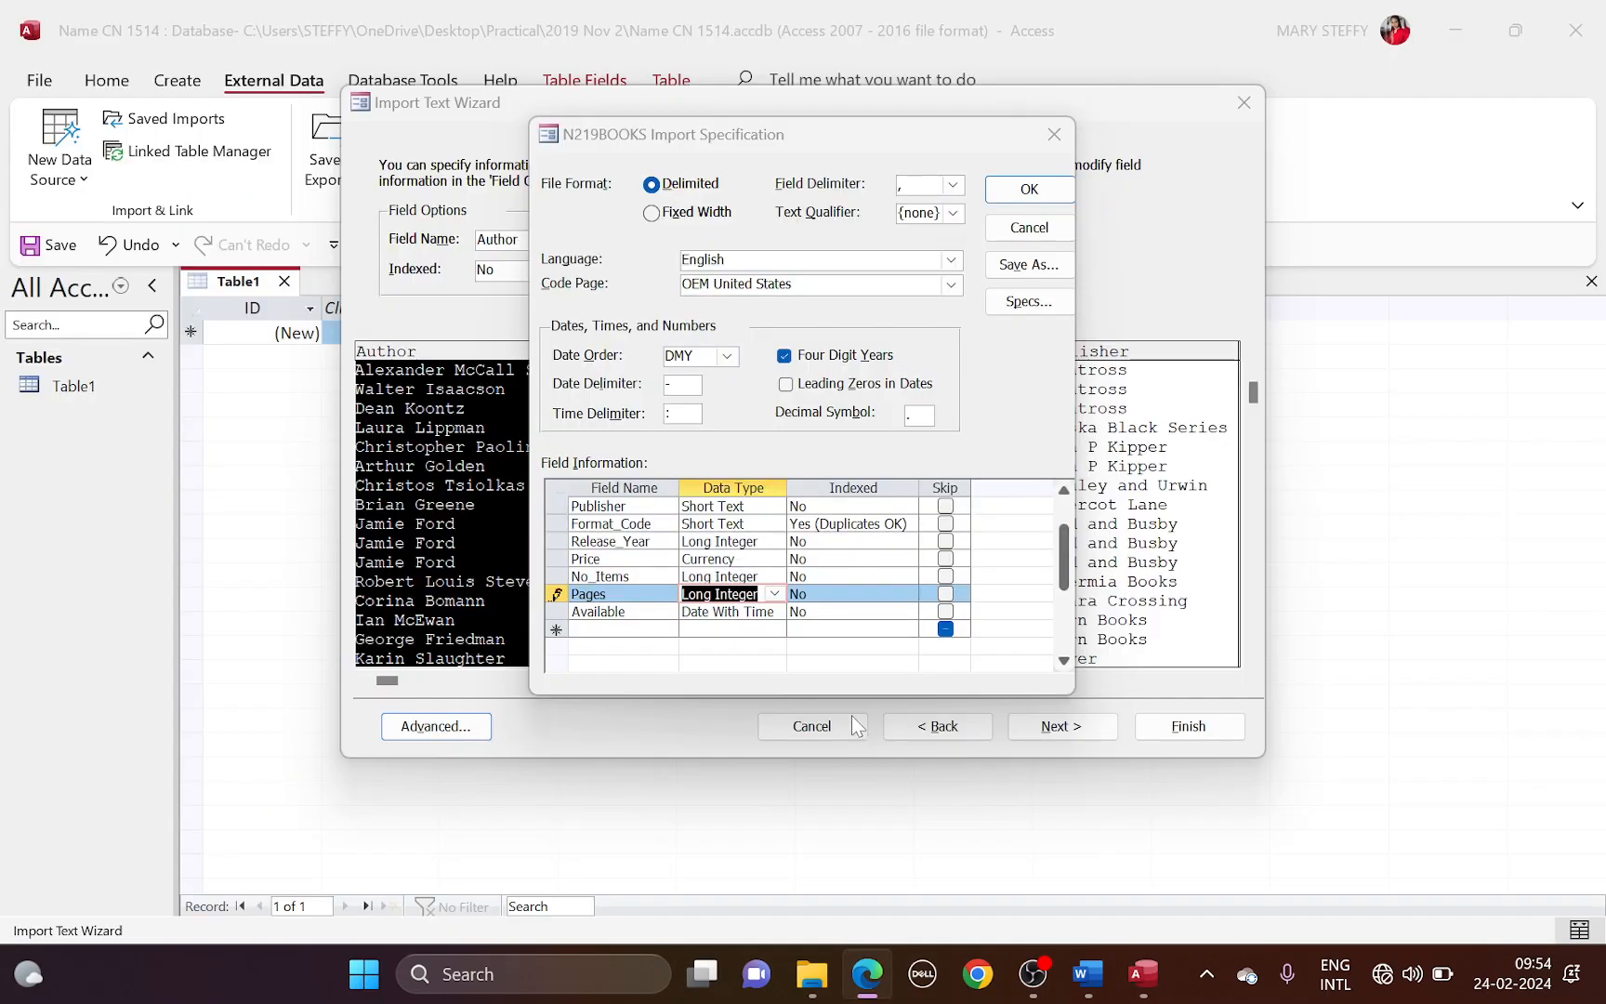
left_click(775, 612)
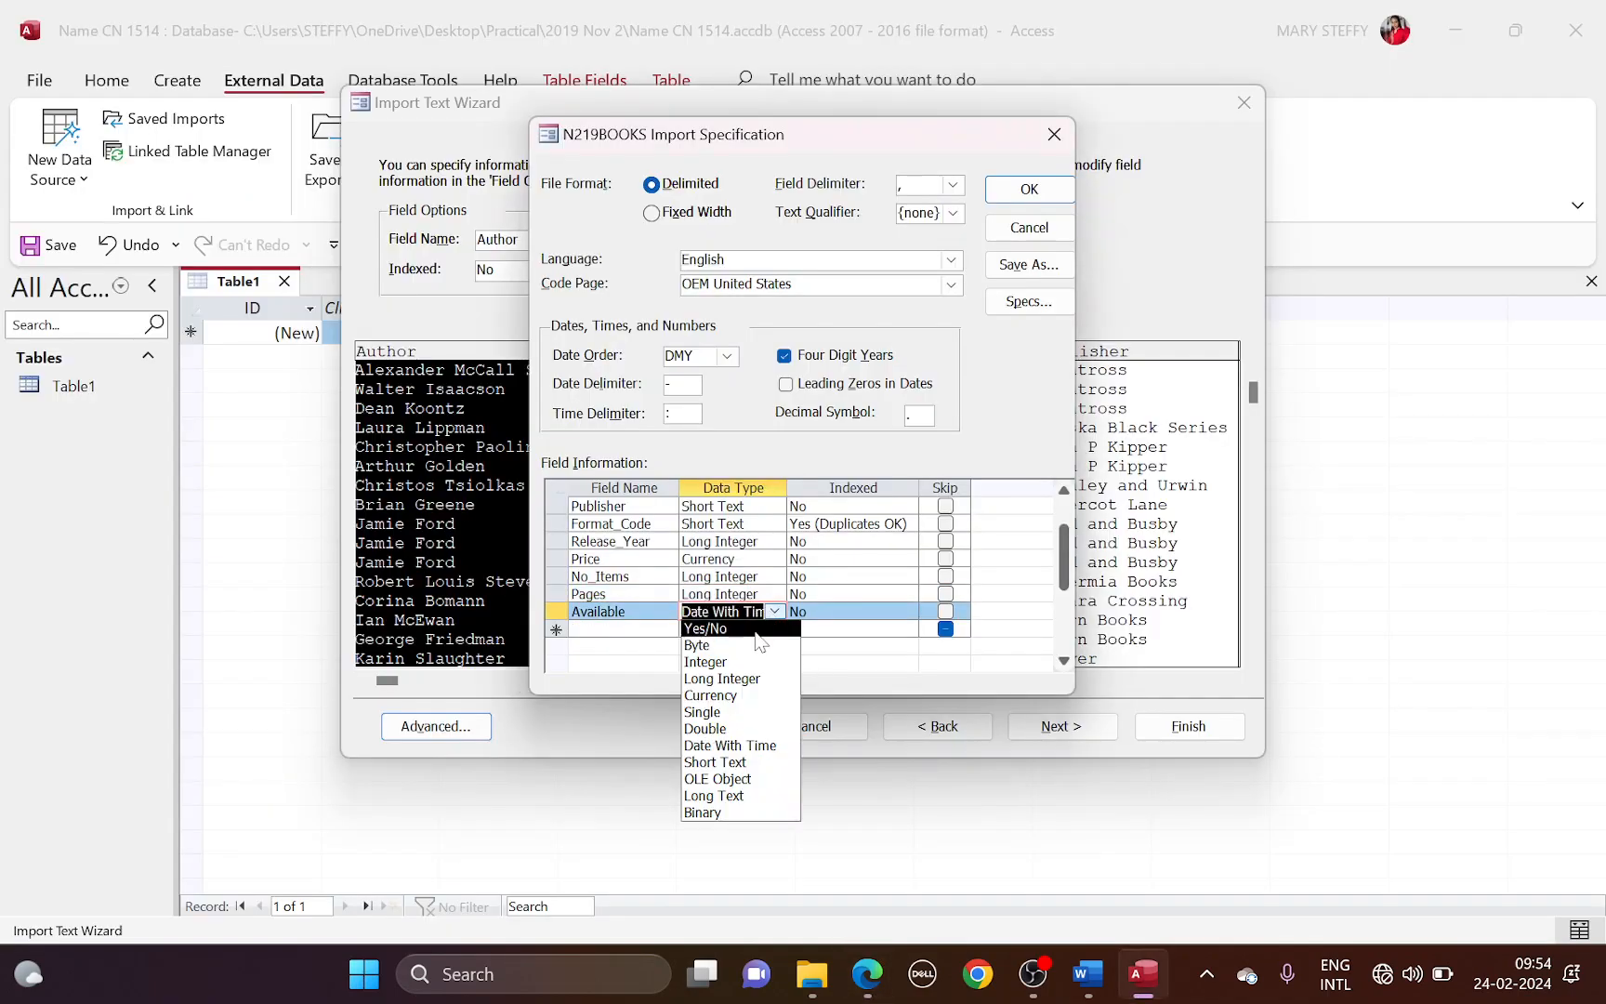
left_click(711, 632)
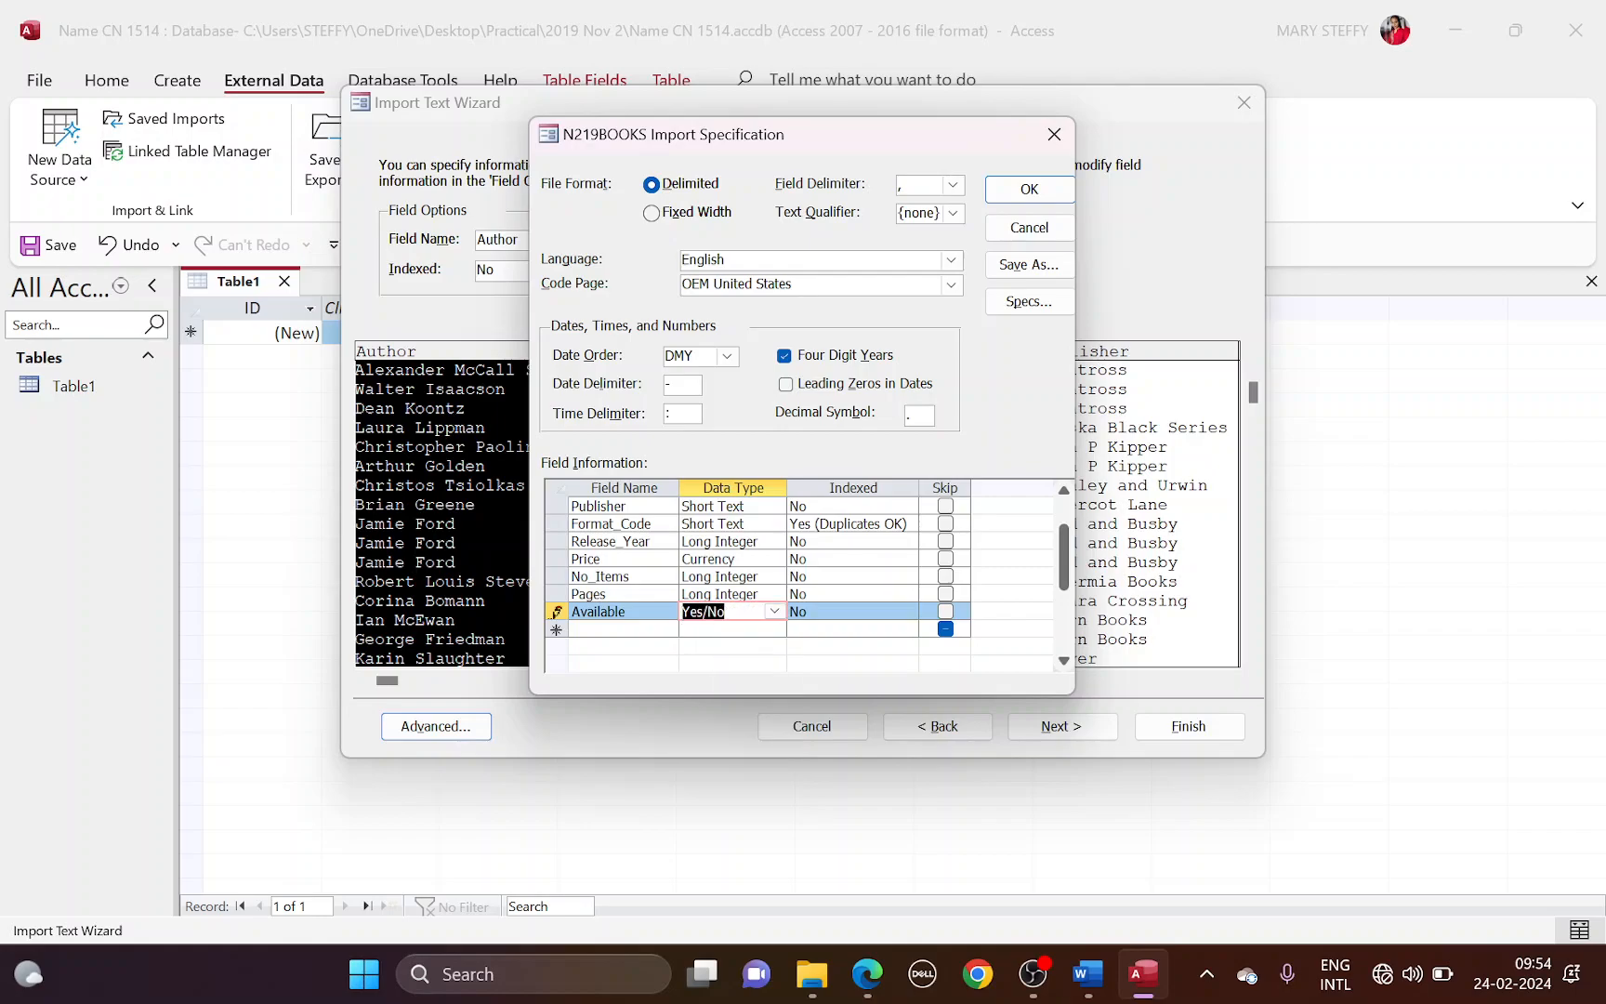
left_click(1014, 191)
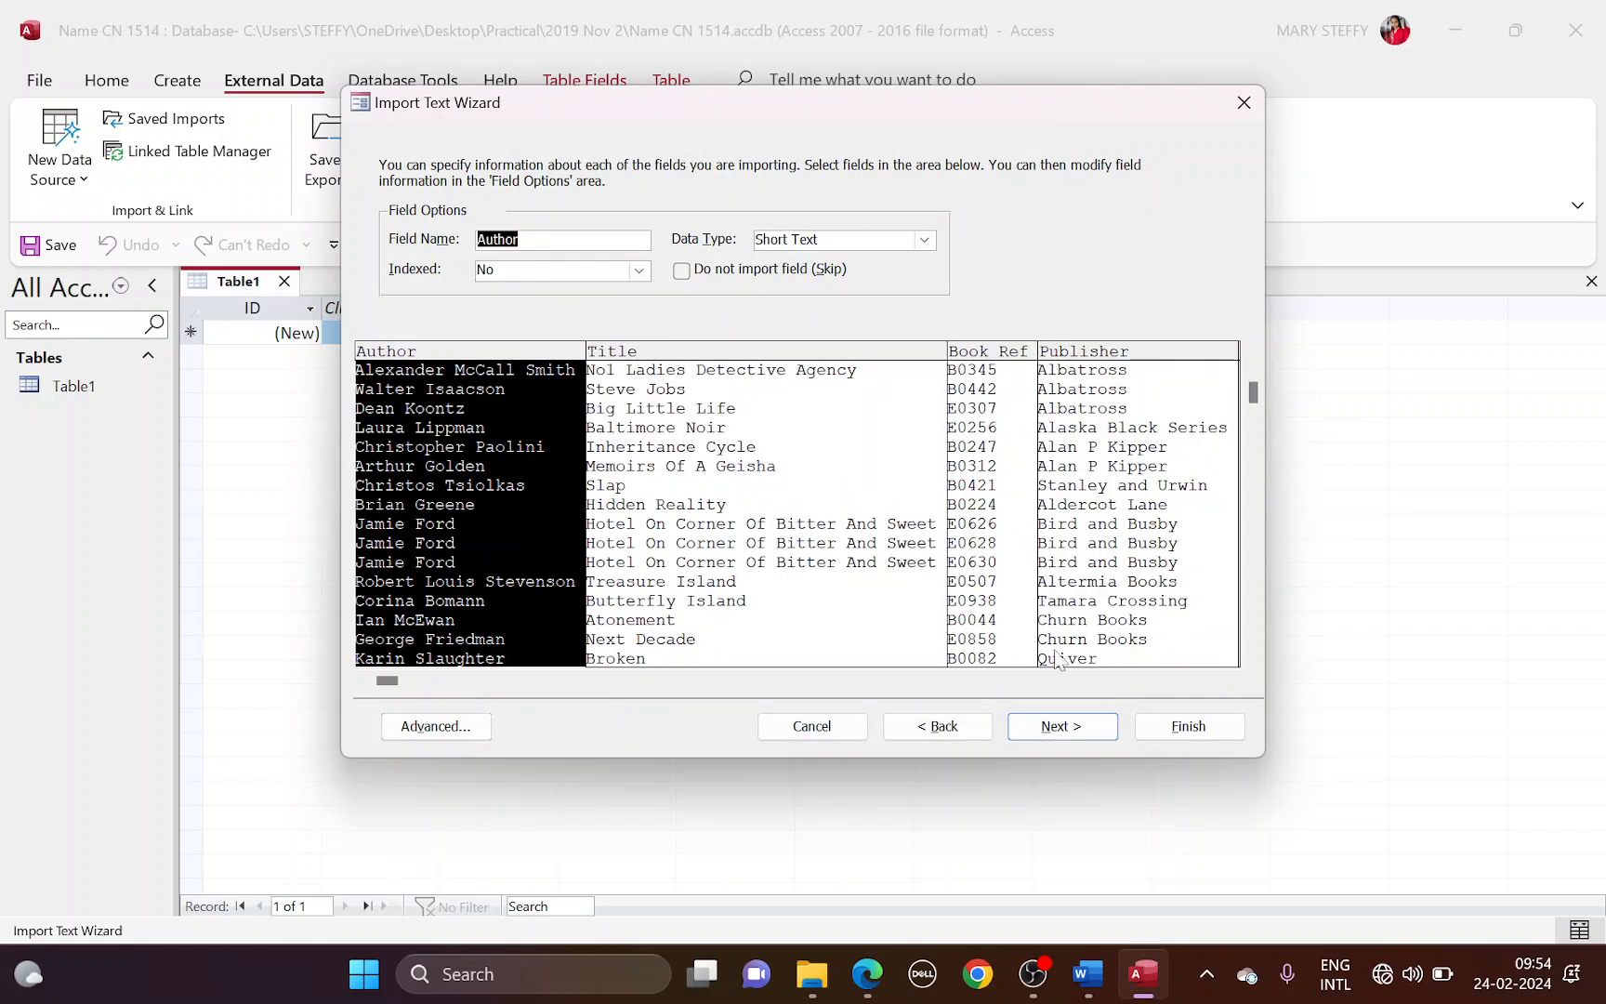
Step: Highlight the Book_Ref key instruction in the question paper, and choose Book_Ref as the new table's own primary key
left_click(1059, 726)
key("alt+Tab")
scroll(766, 630, "down", 2)
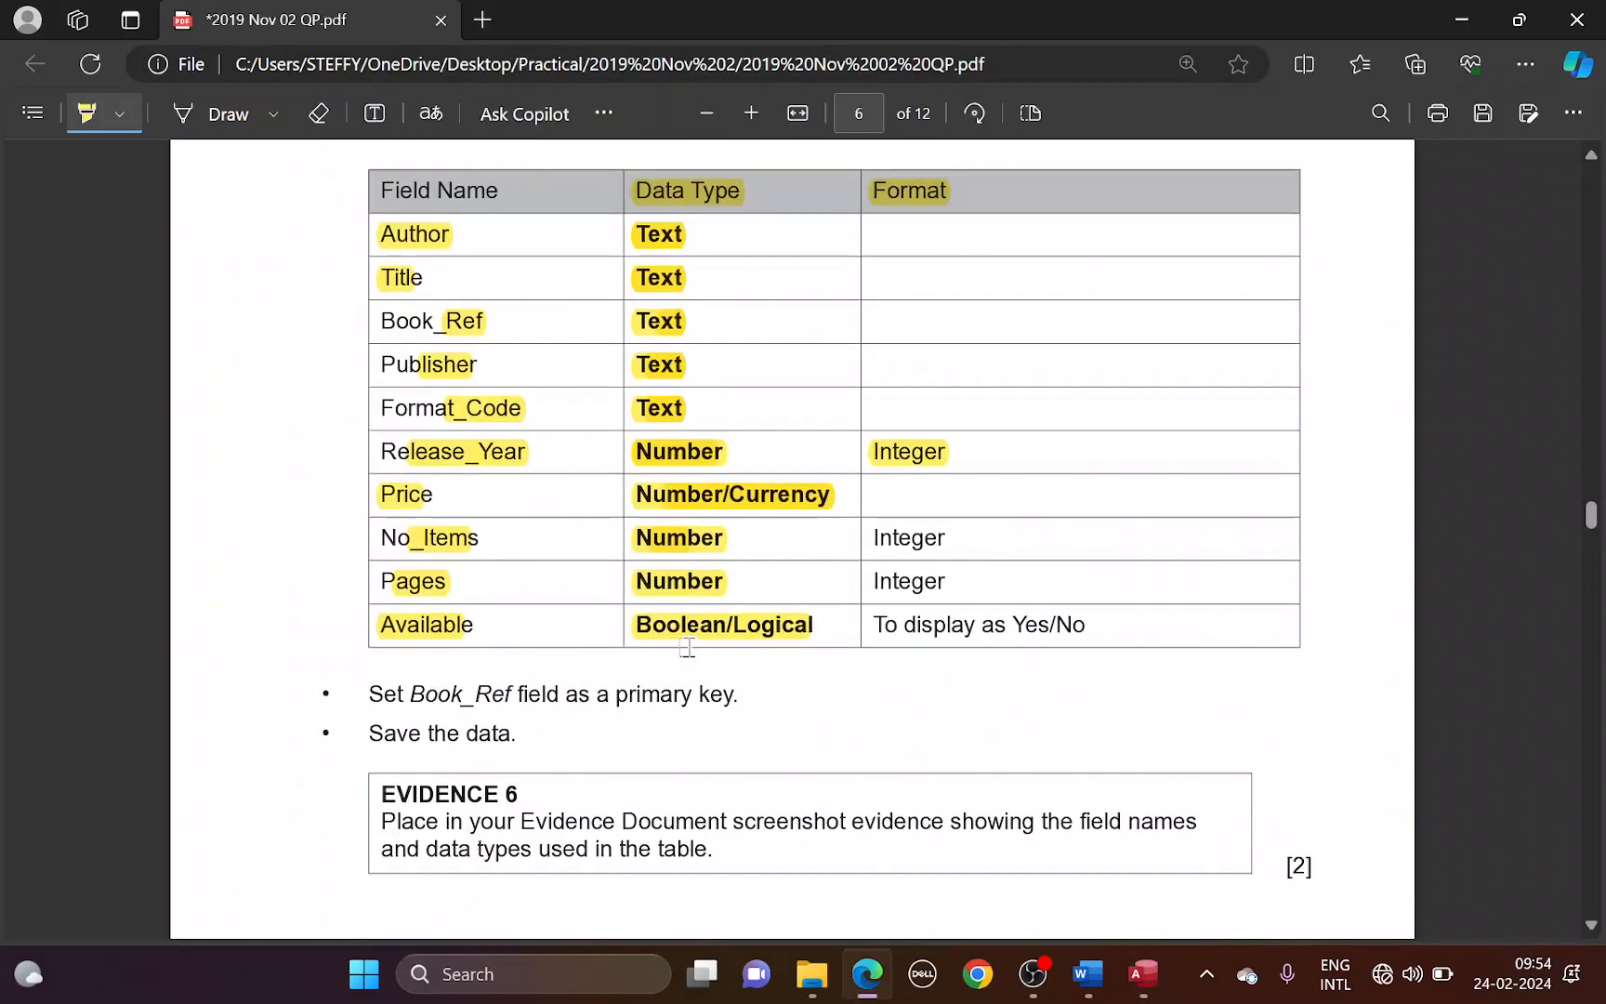
left_click_drag(412, 693, 504, 693)
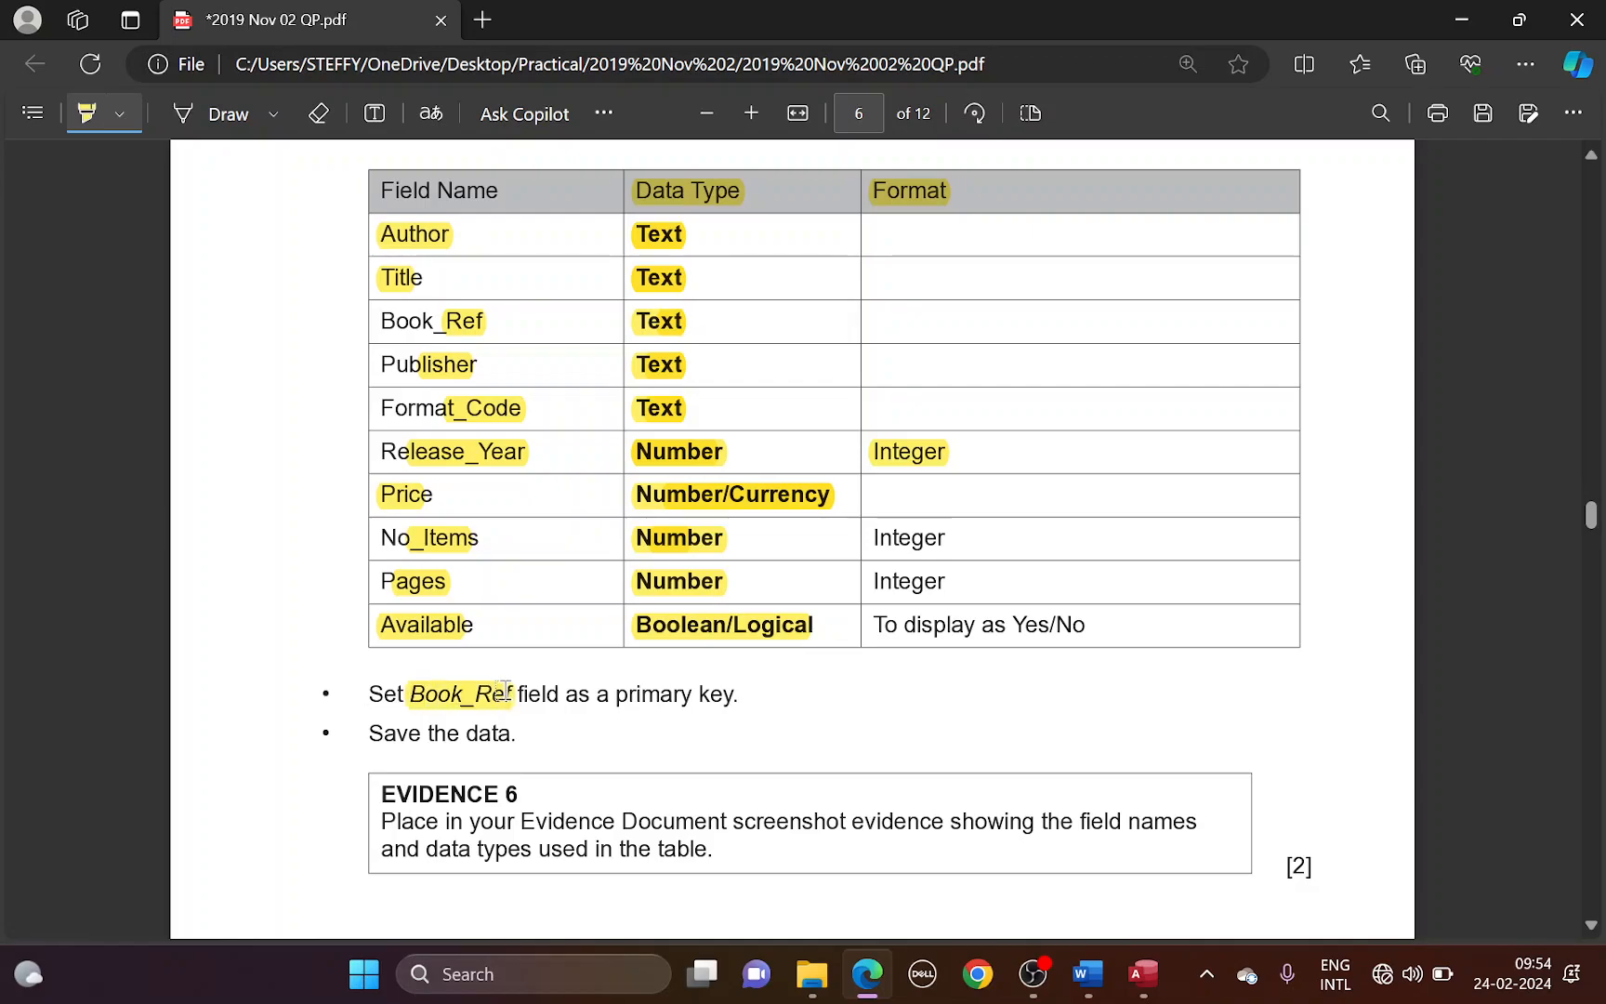
key("alt+Tab")
key("alt+c")
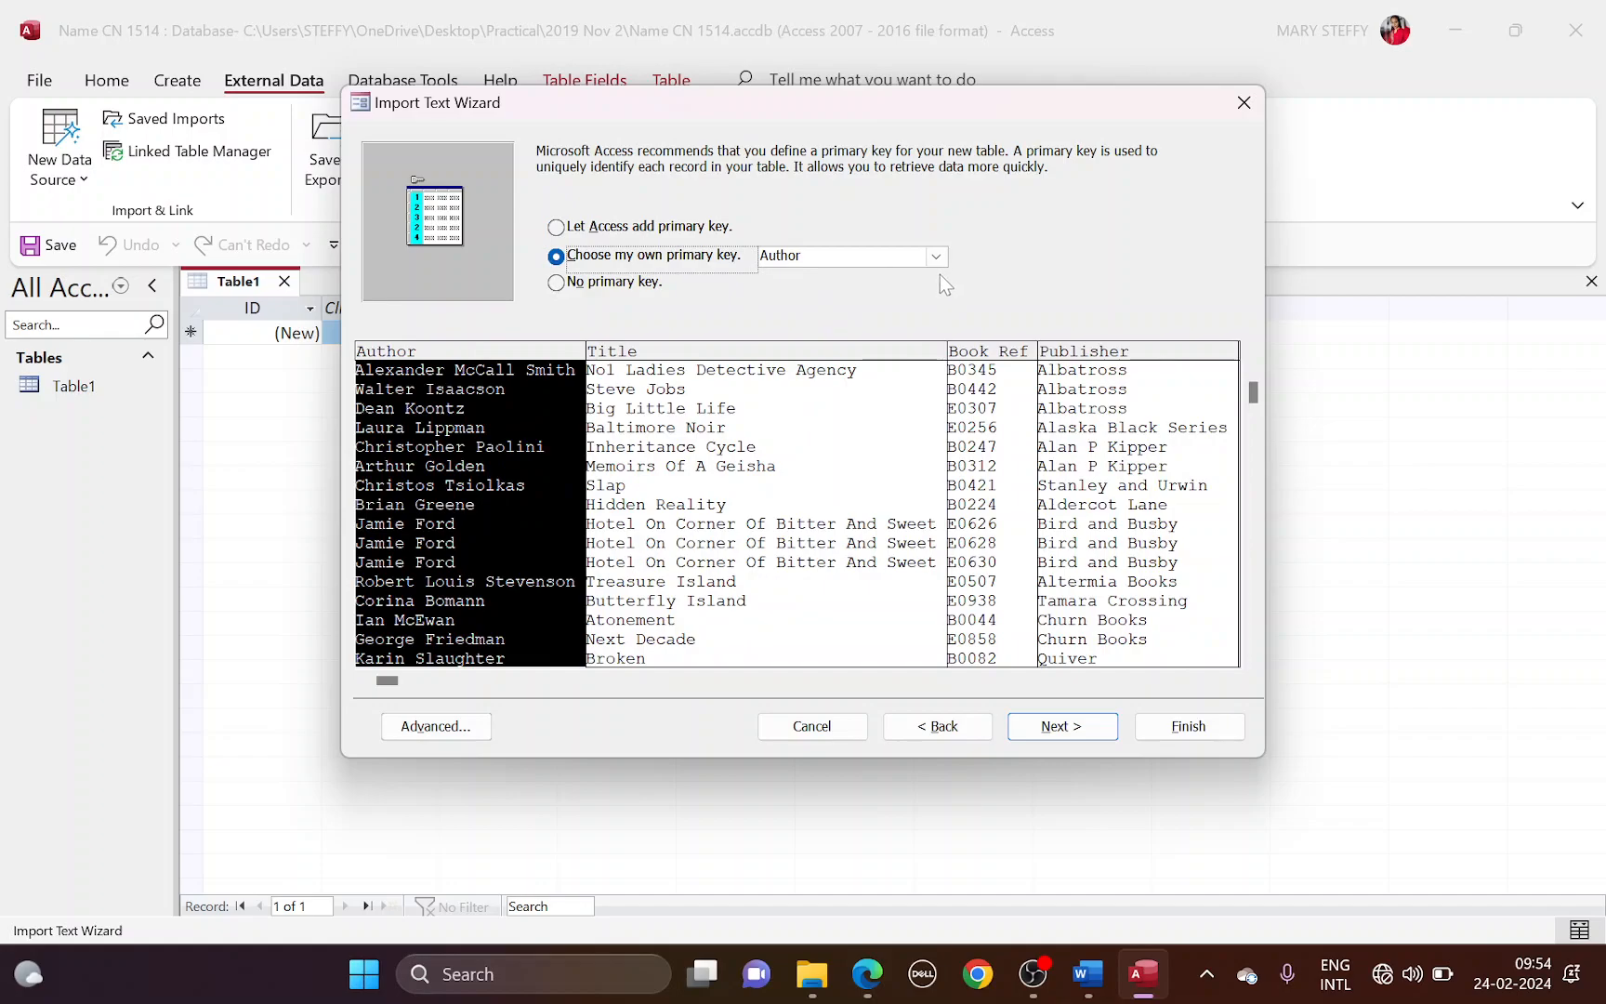
left_click(936, 256)
left_click(920, 301)
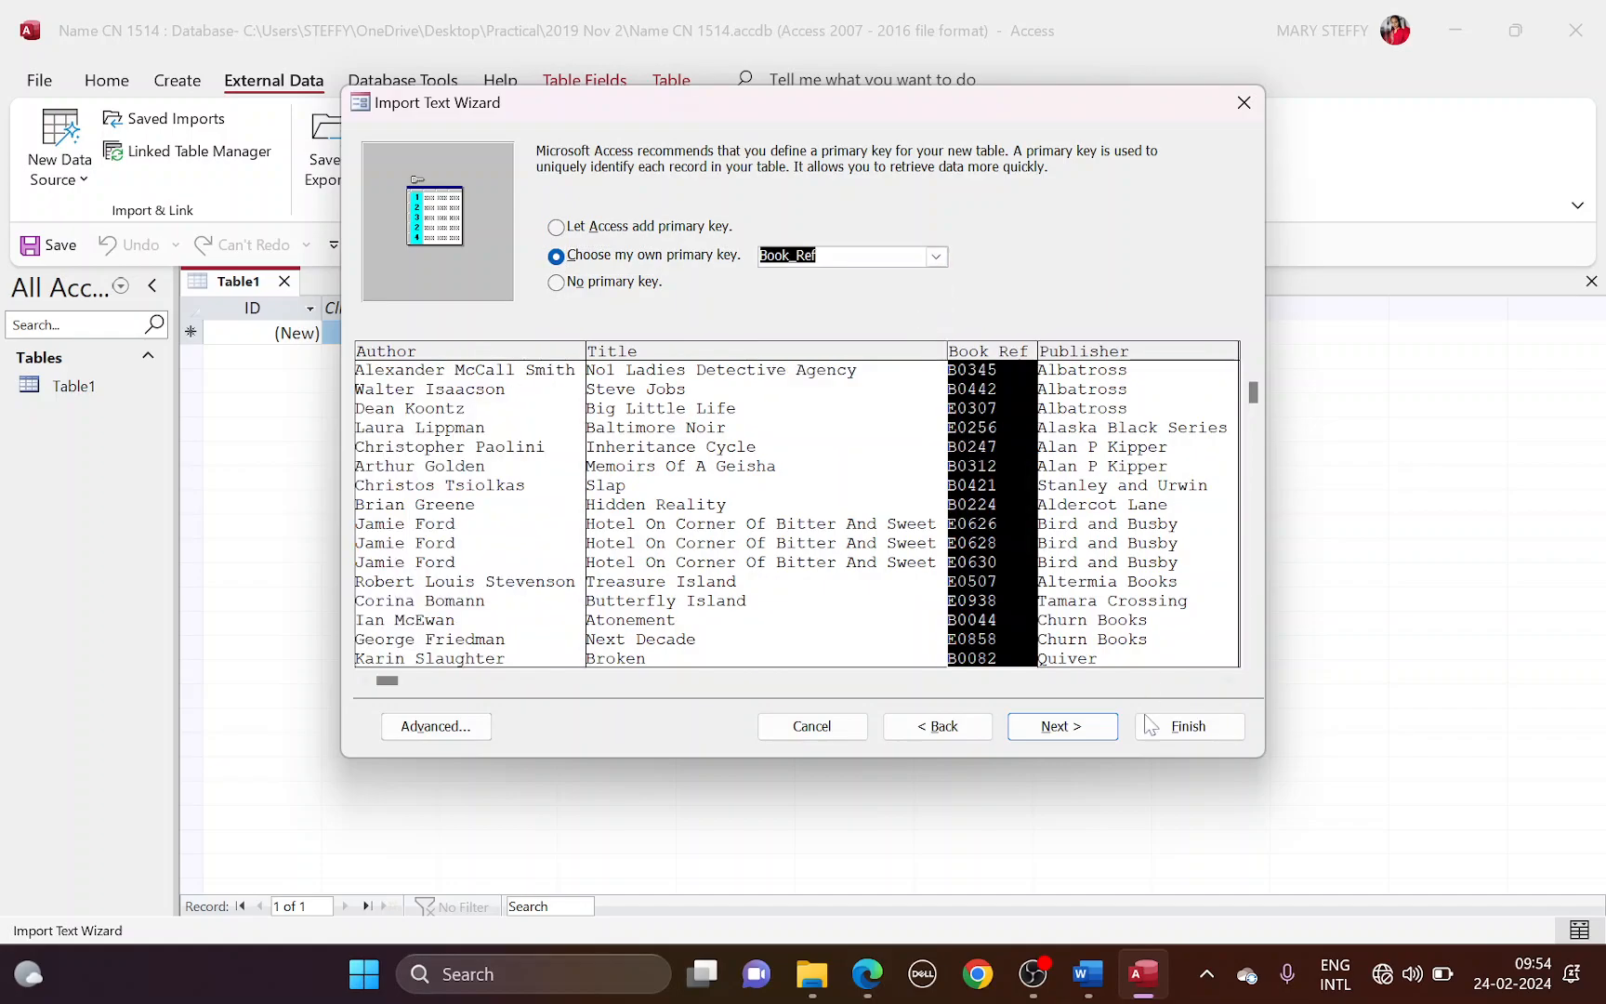
Step: Finish importing into the N219BOOKS table and close the wizard without saving the import steps
left_click(1073, 727)
left_click(1170, 734)
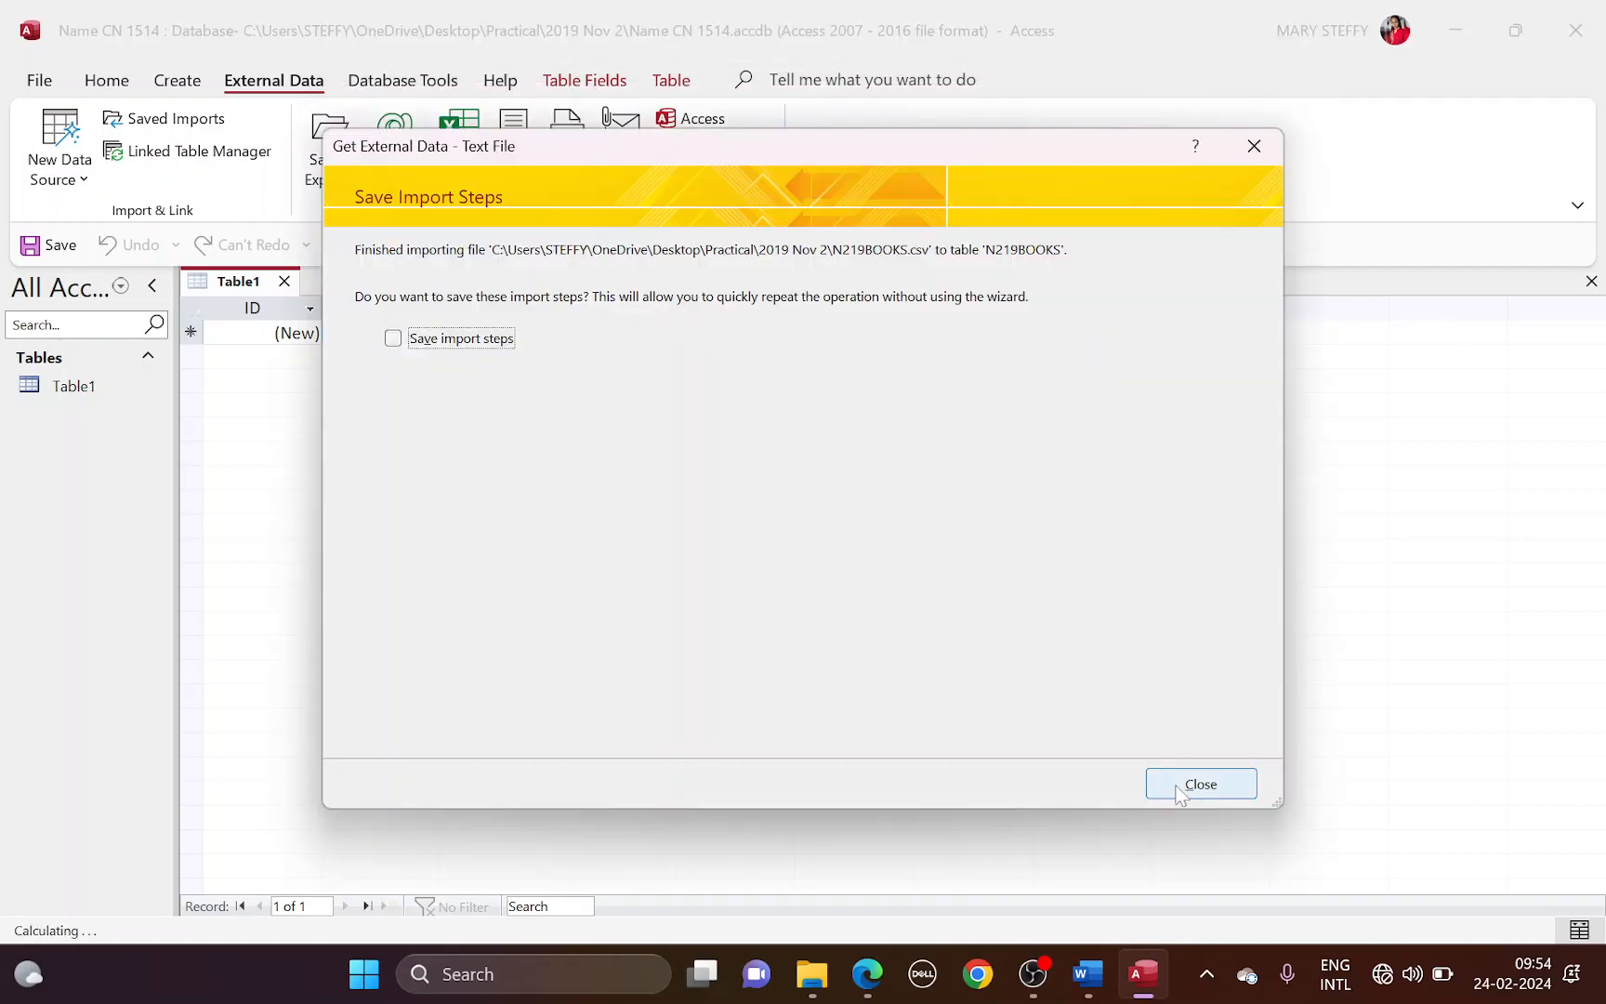
left_click(1179, 786)
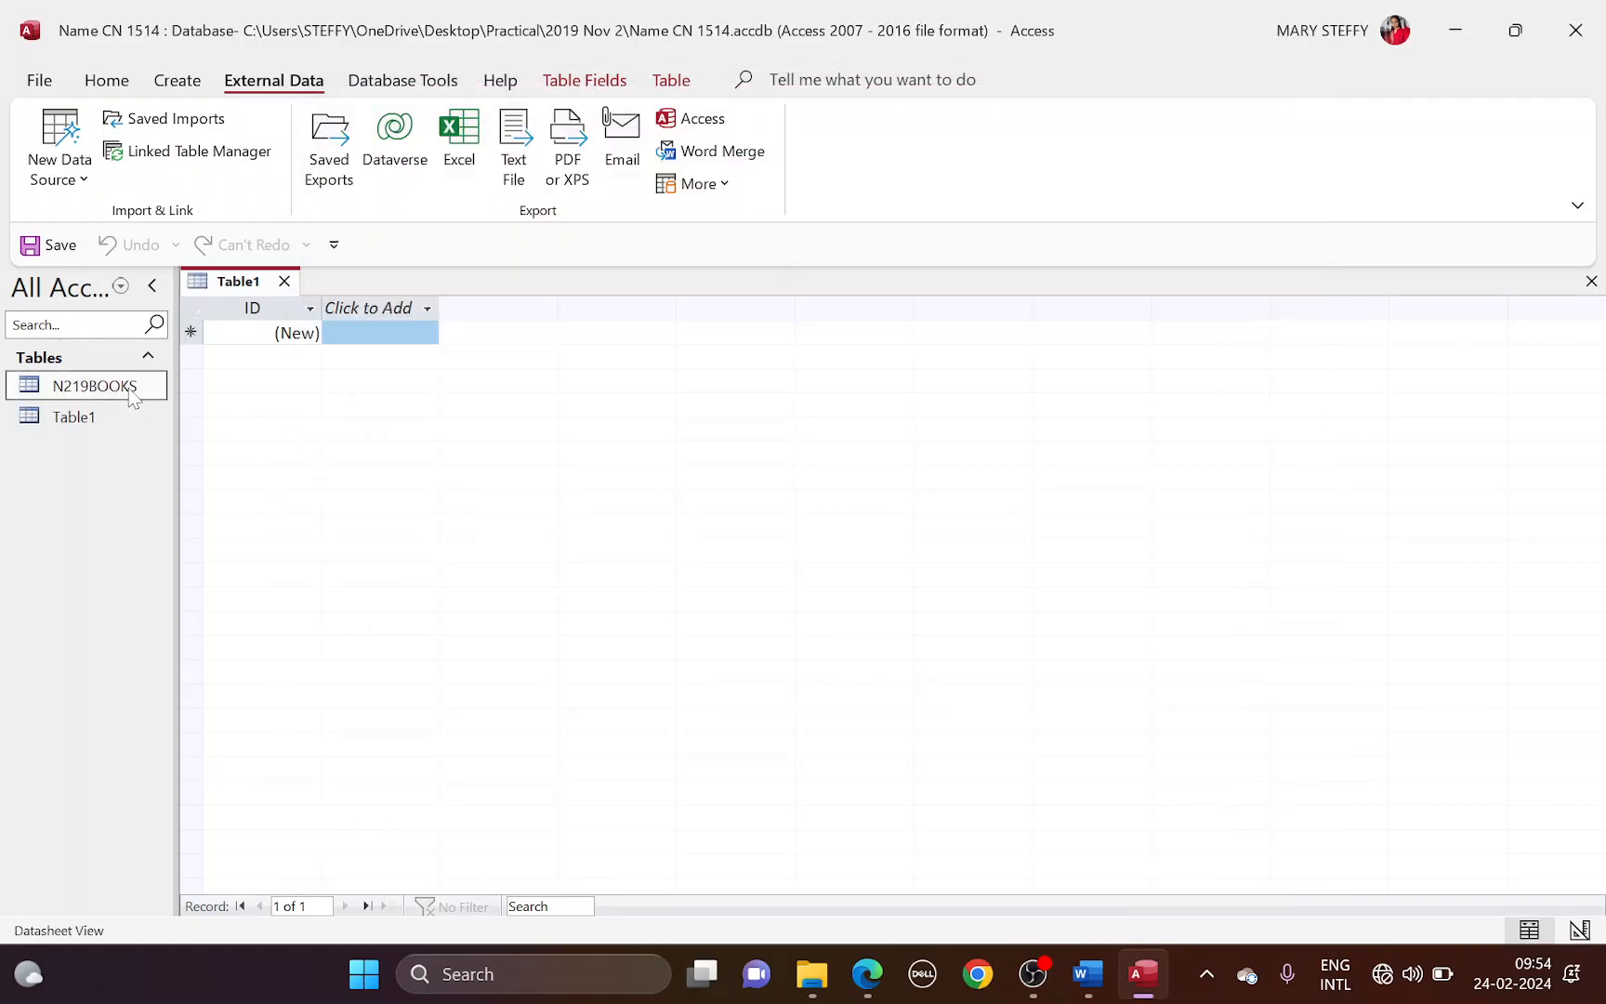
Step: Open the N219BOOKS table and switch it to Design View
double_click(131, 392)
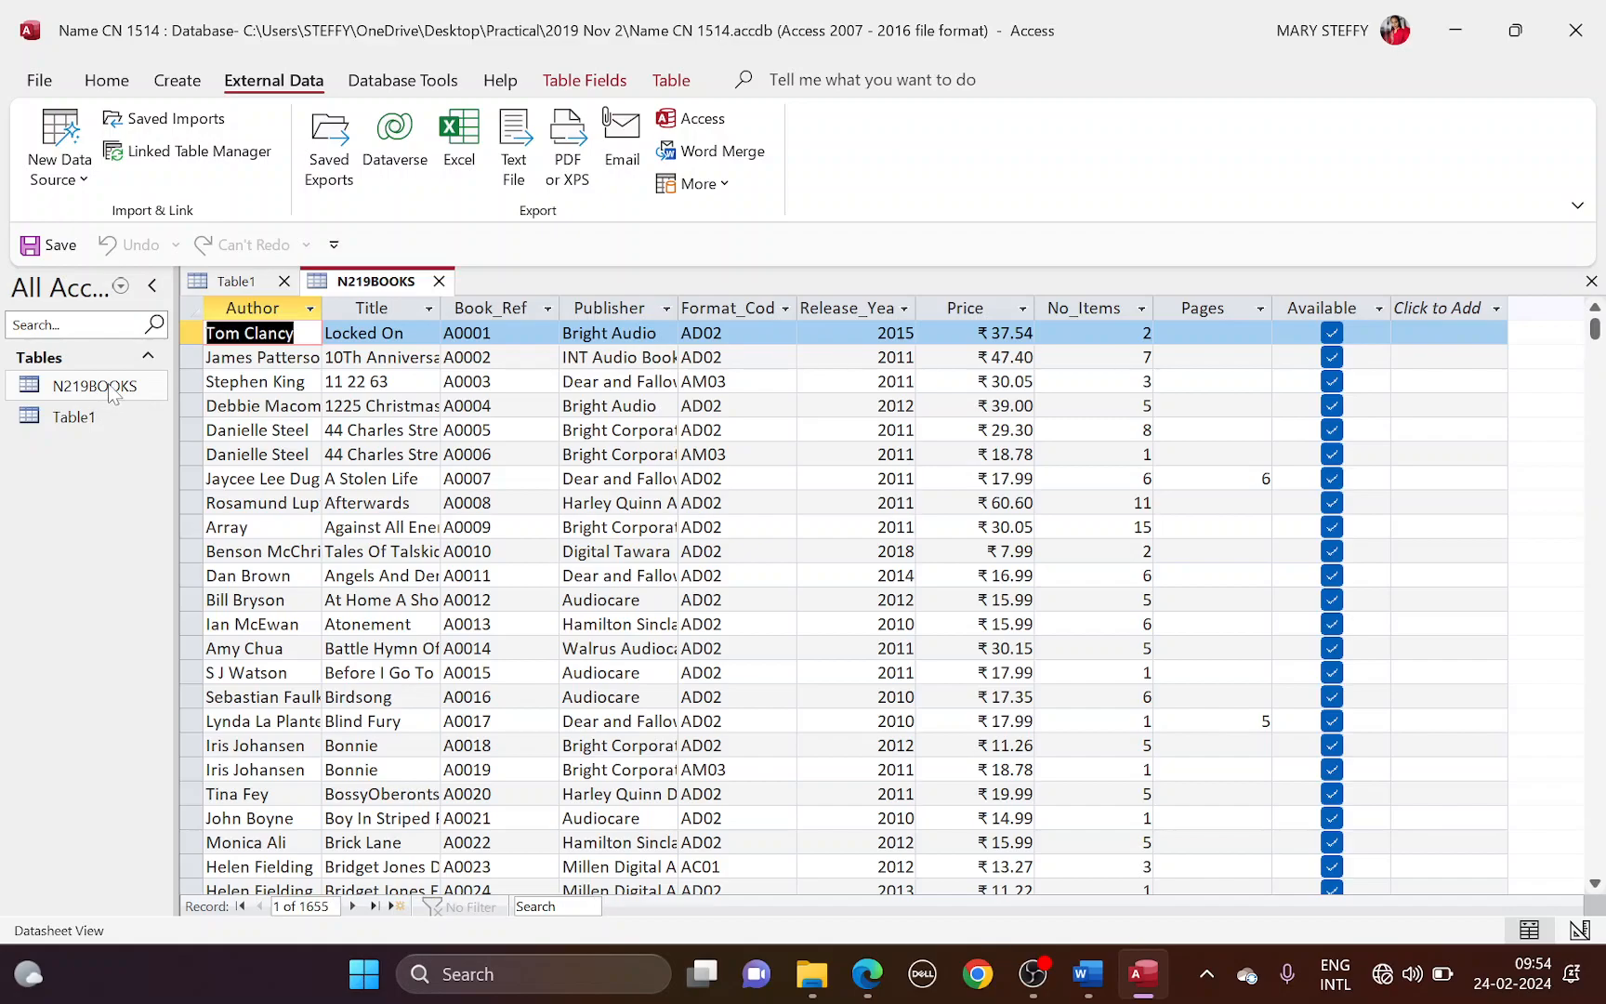
left_click(106, 80)
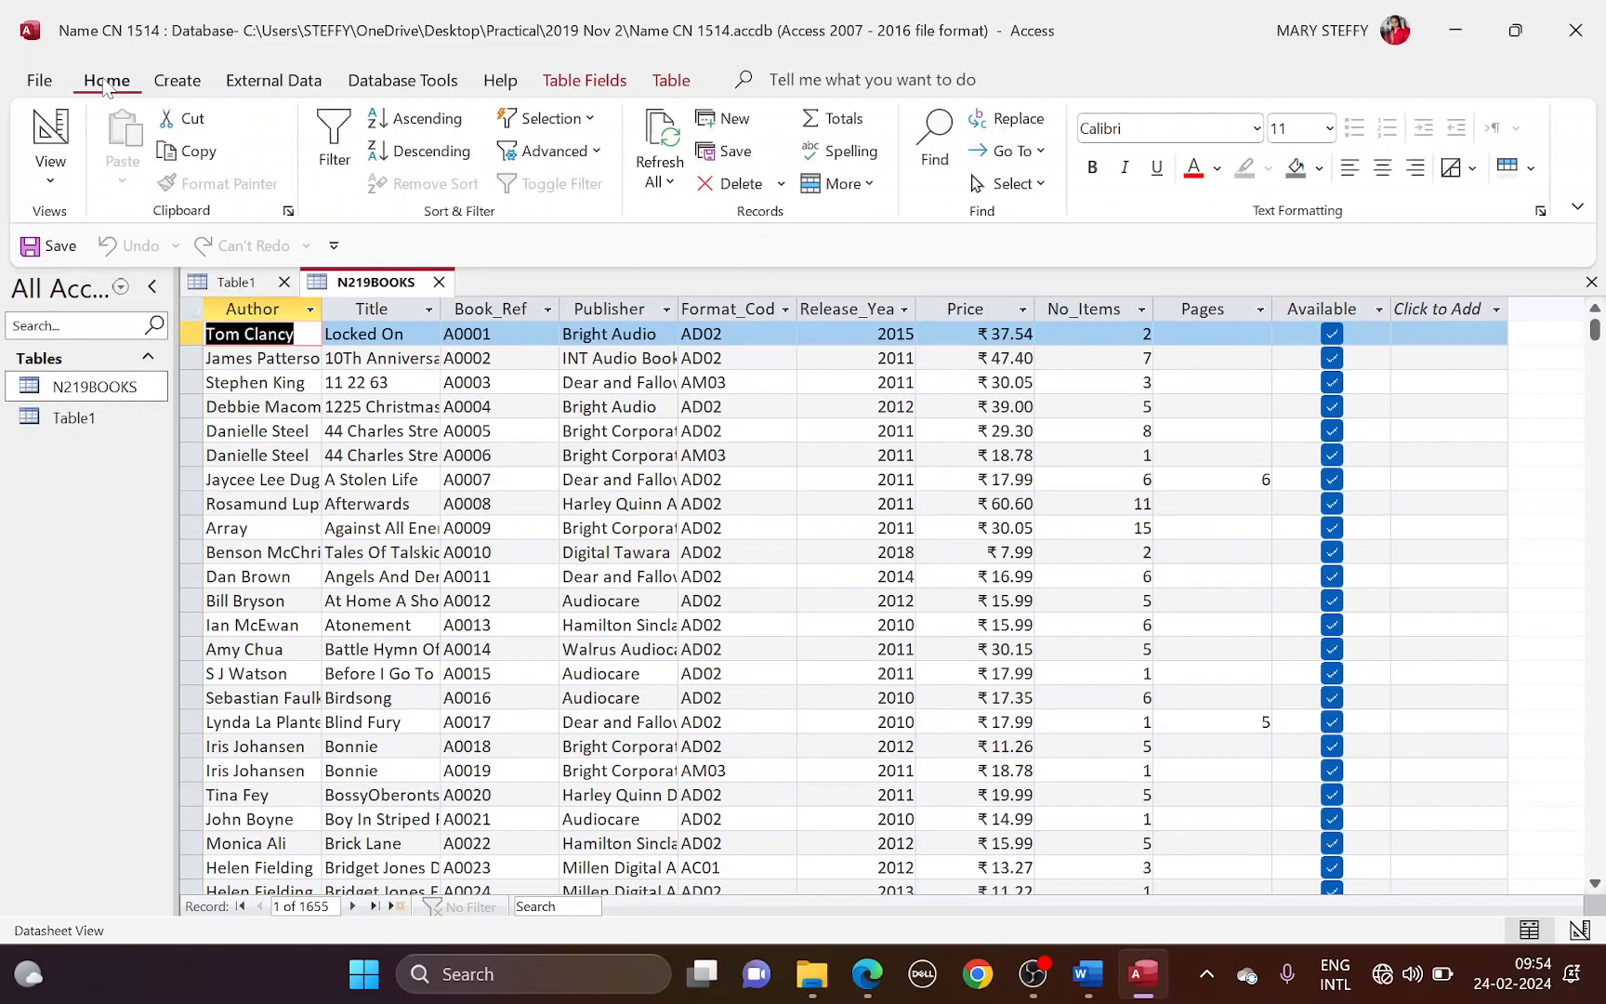
left_click(47, 186)
left_click(126, 277)
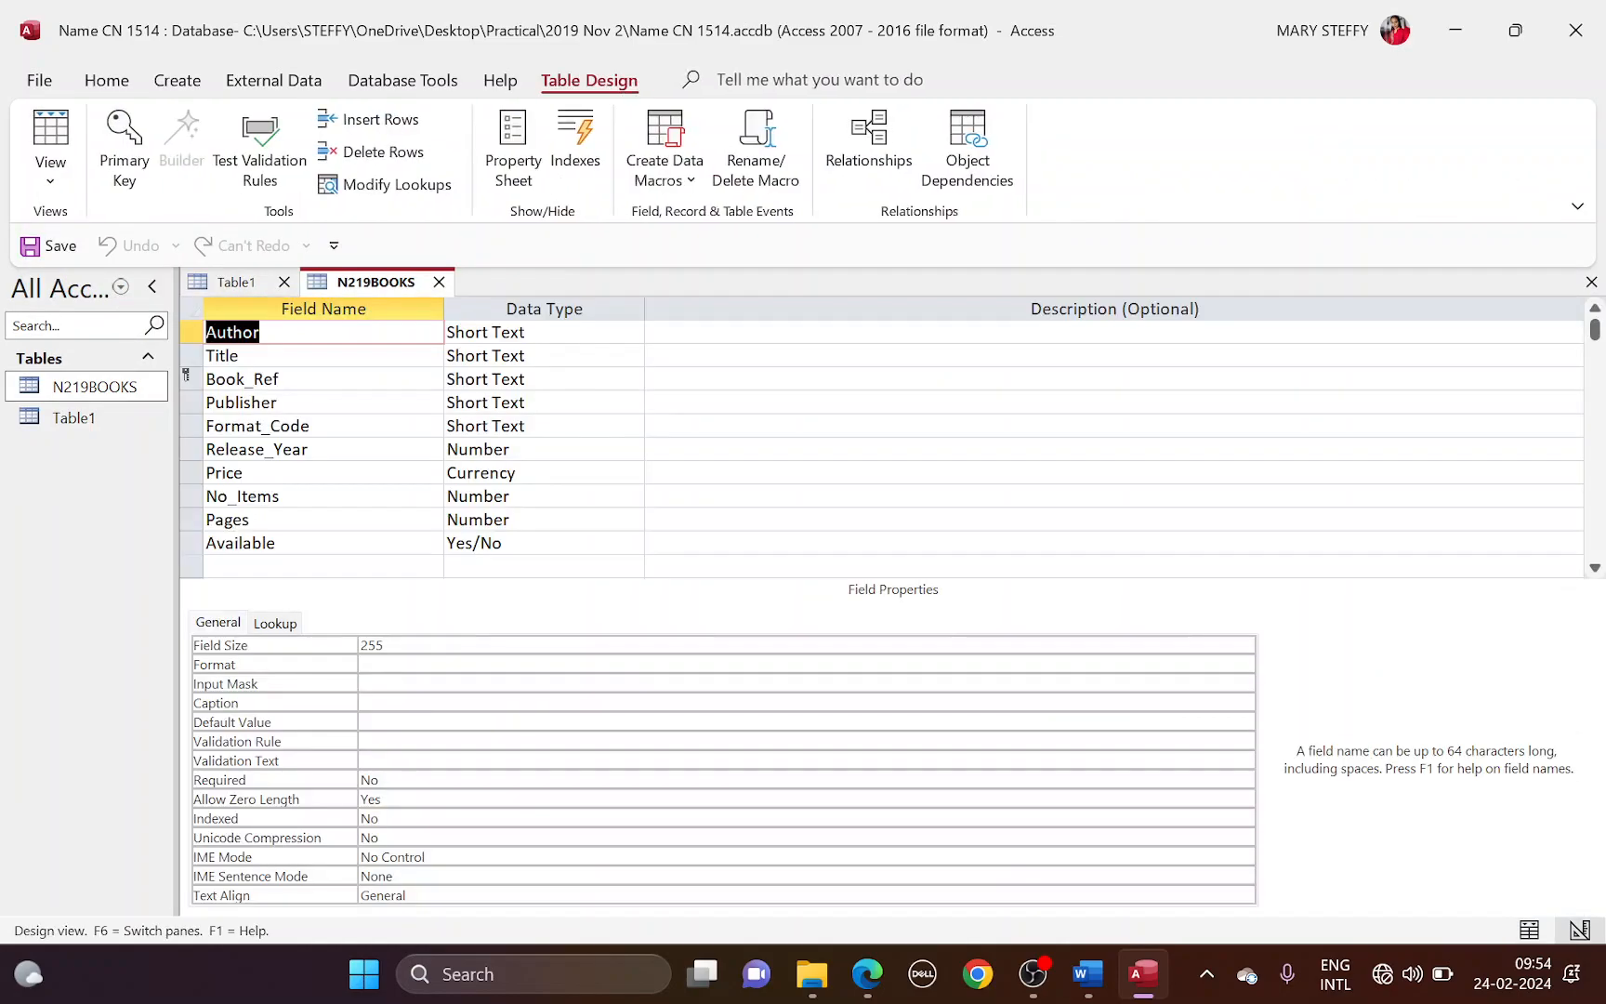
Step: Check the Price requirement in the question paper, and set the Price field's format to Euro
key("alt+Tab")
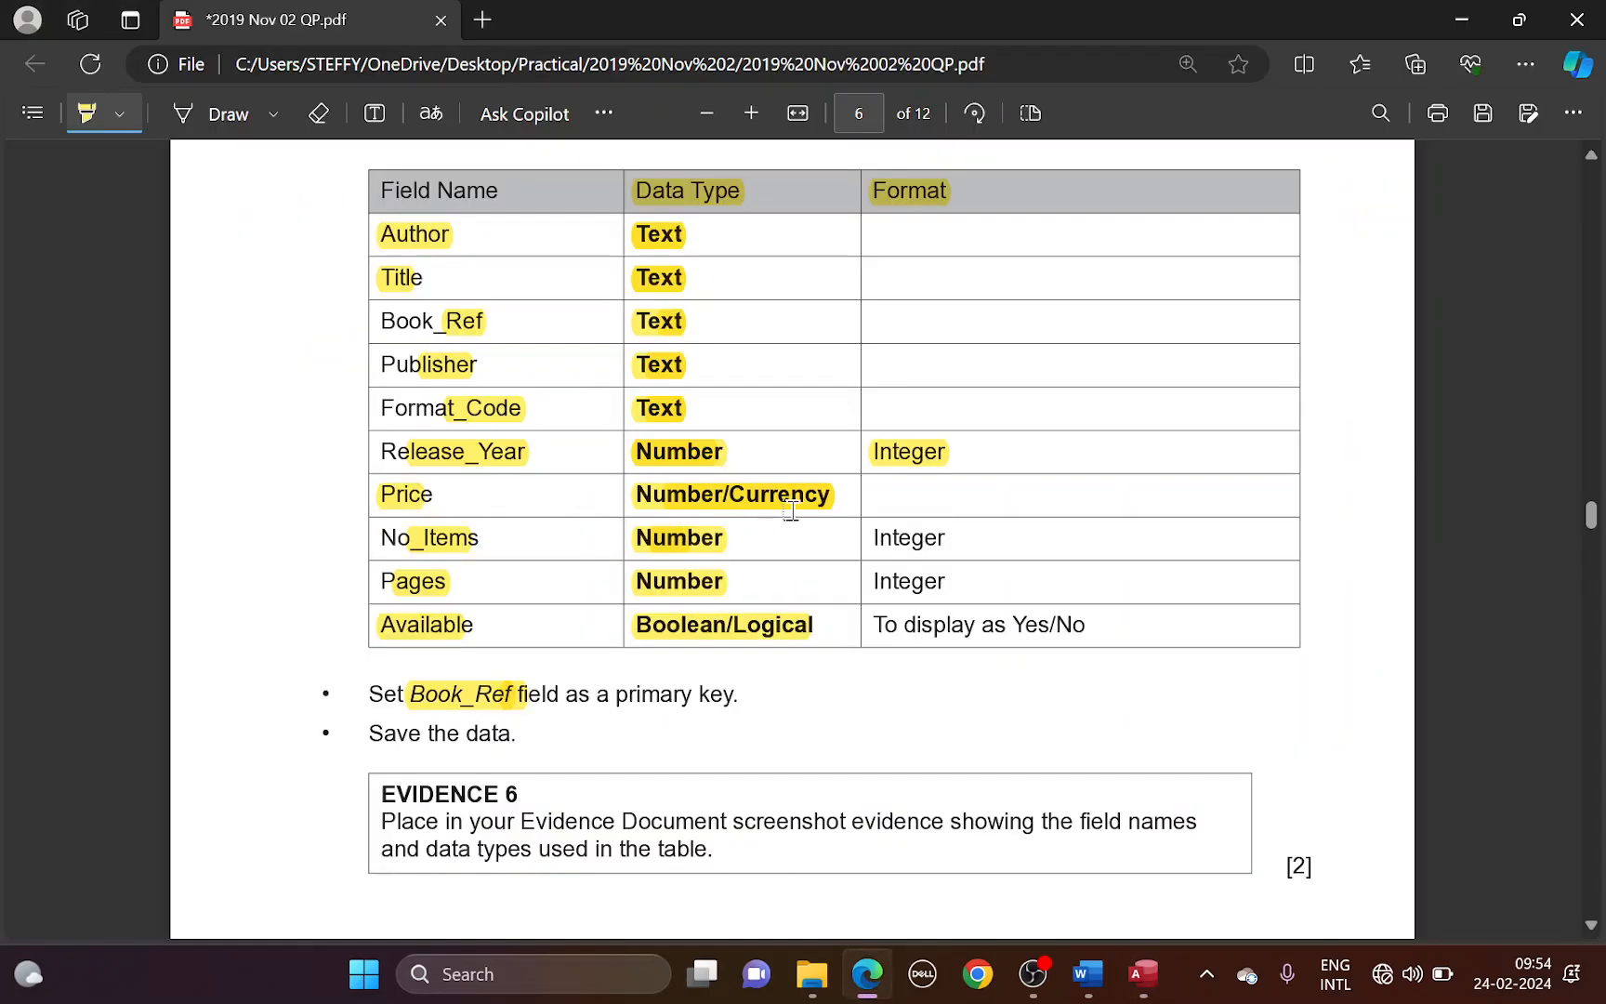
scroll(920, 514, "up", 2)
key("alt+Tab")
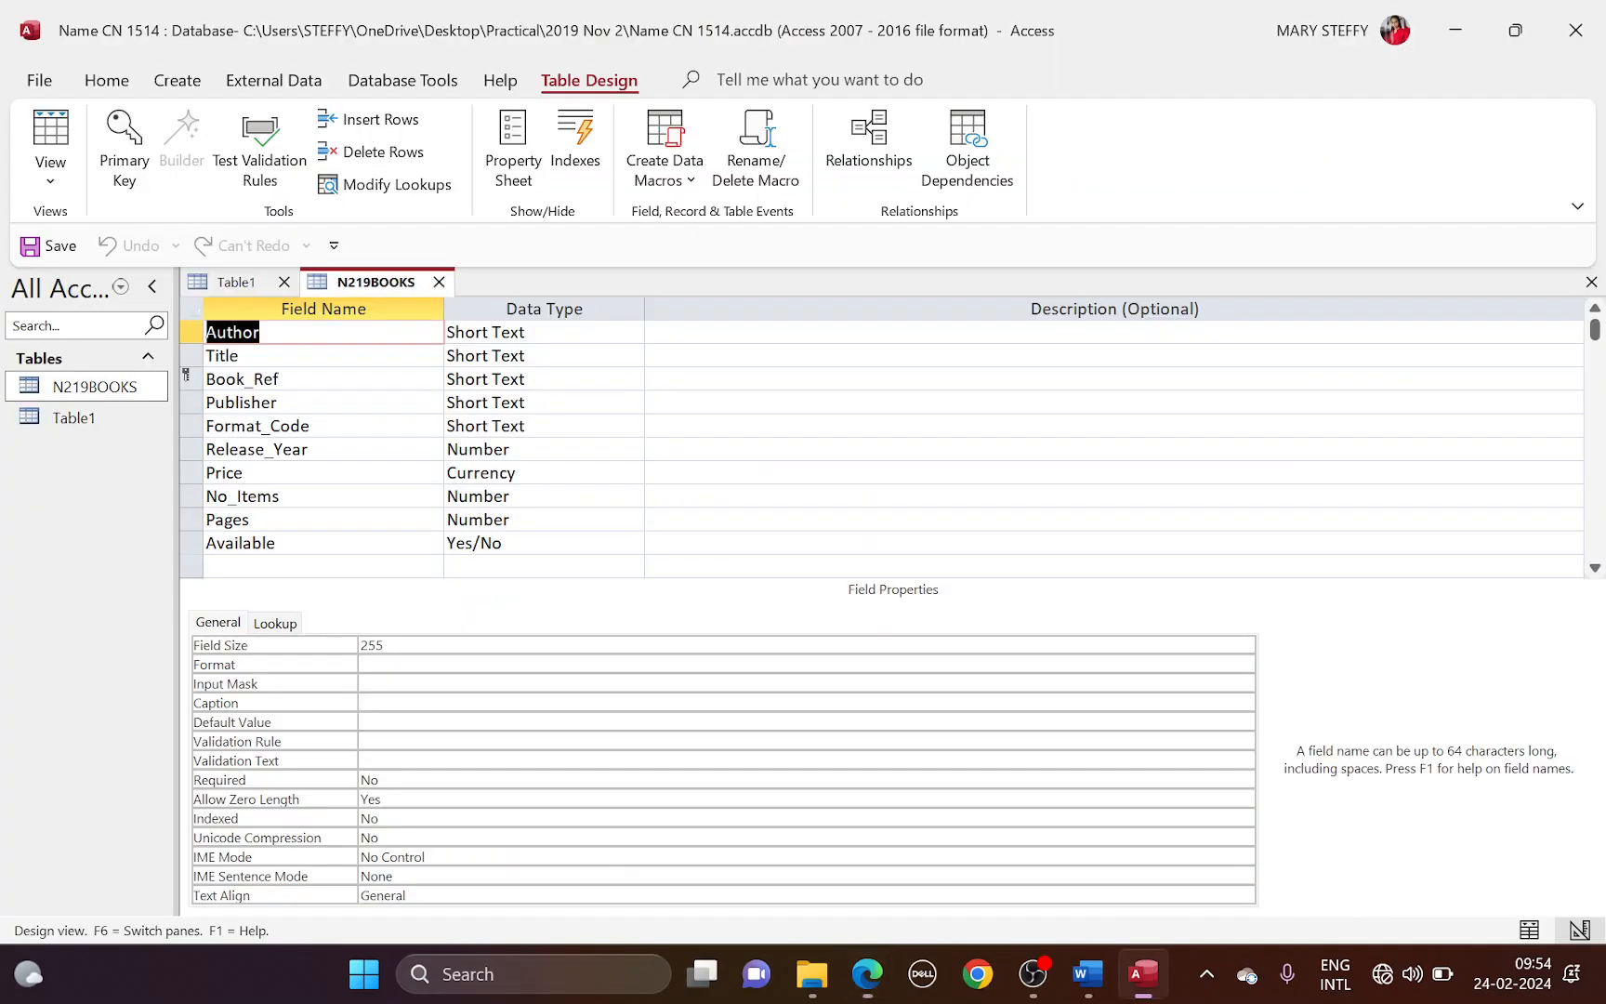
left_click(480, 472)
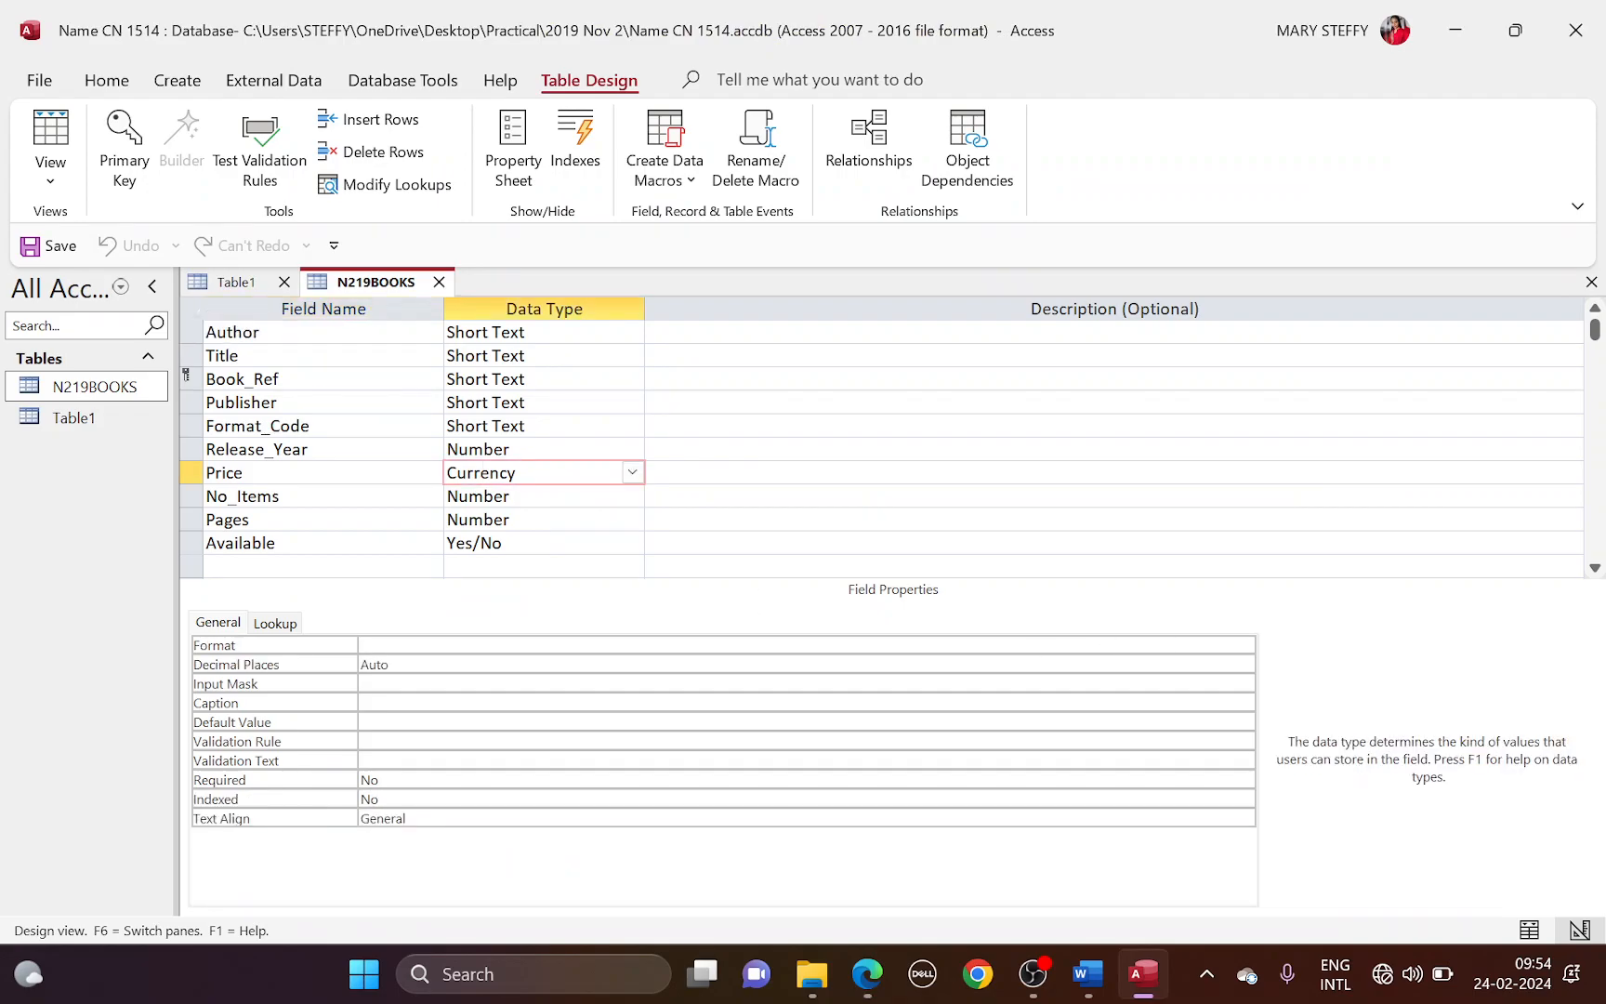
left_click(1242, 644)
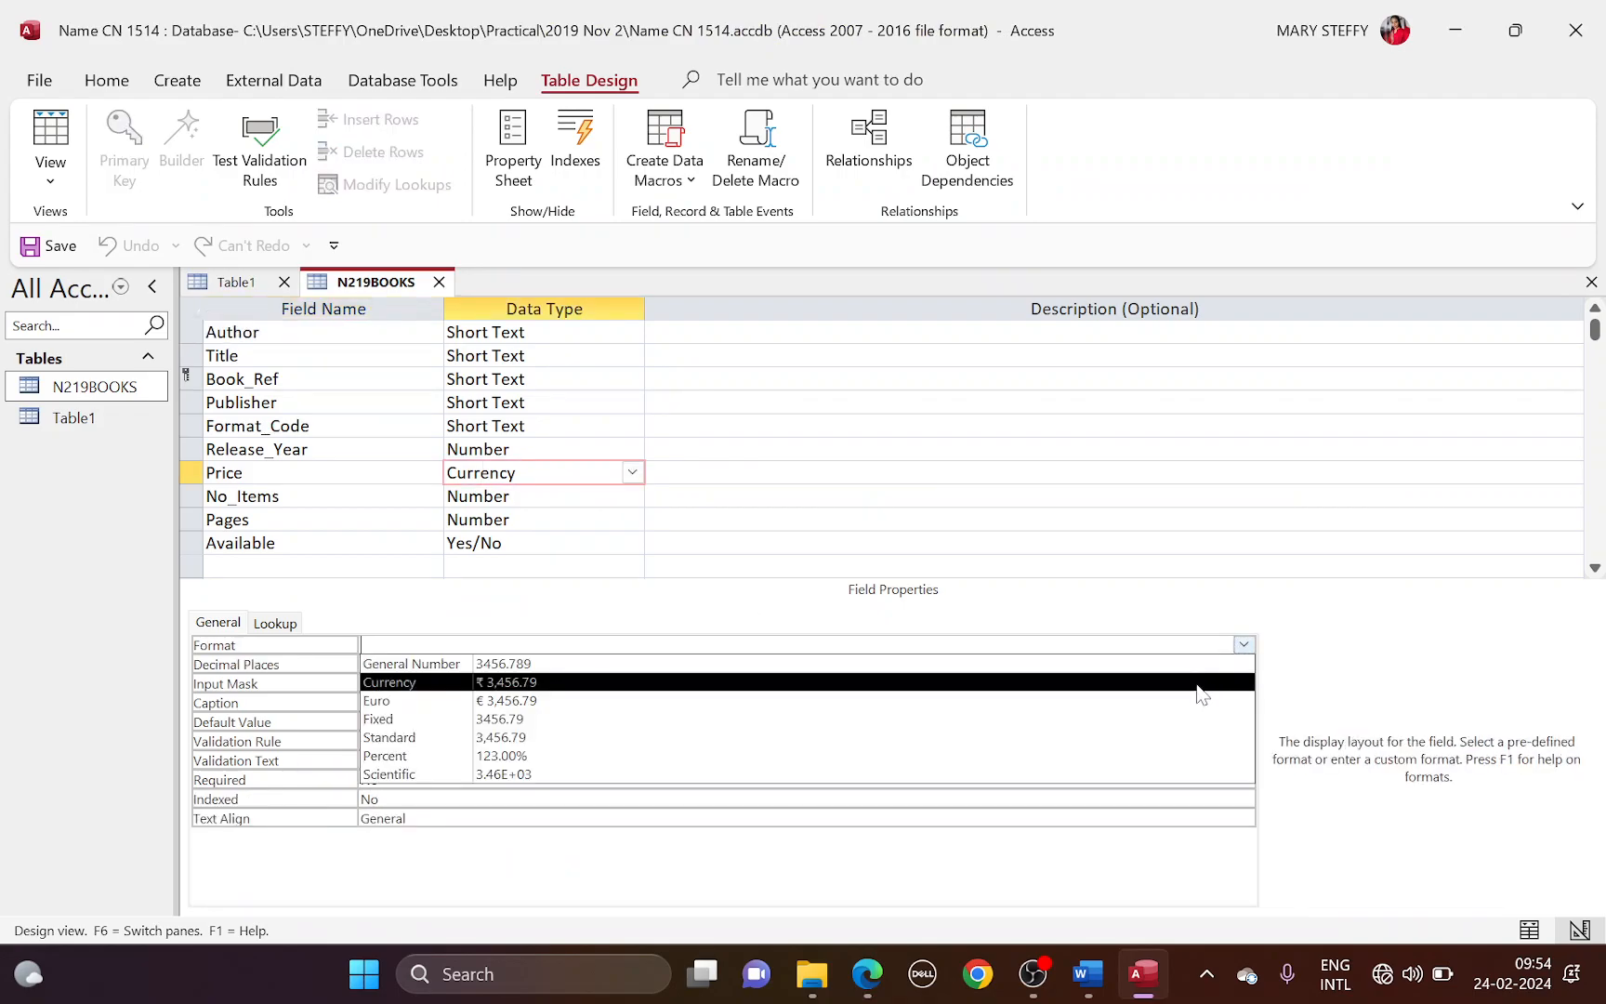
left_click(1185, 701)
Step: Check the currency instruction at the start of Task 3, and set the Price field's decimal places to 2
key("alt+Tab")
scroll(986, 537, "up", 5)
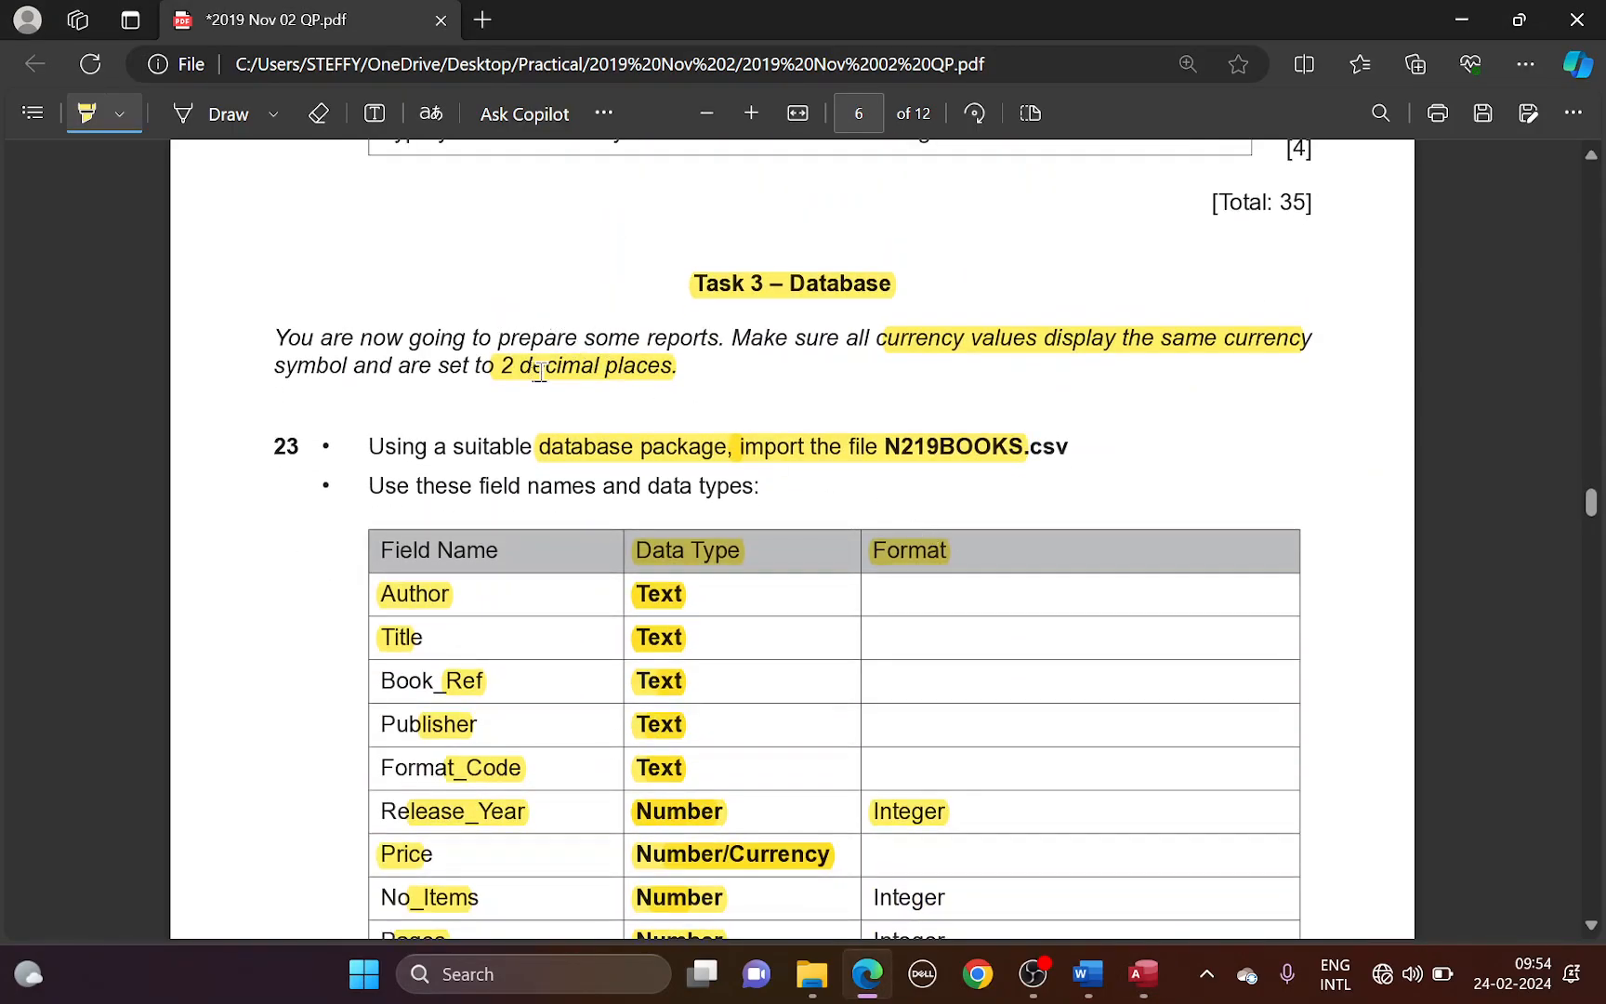
key("alt+Tab")
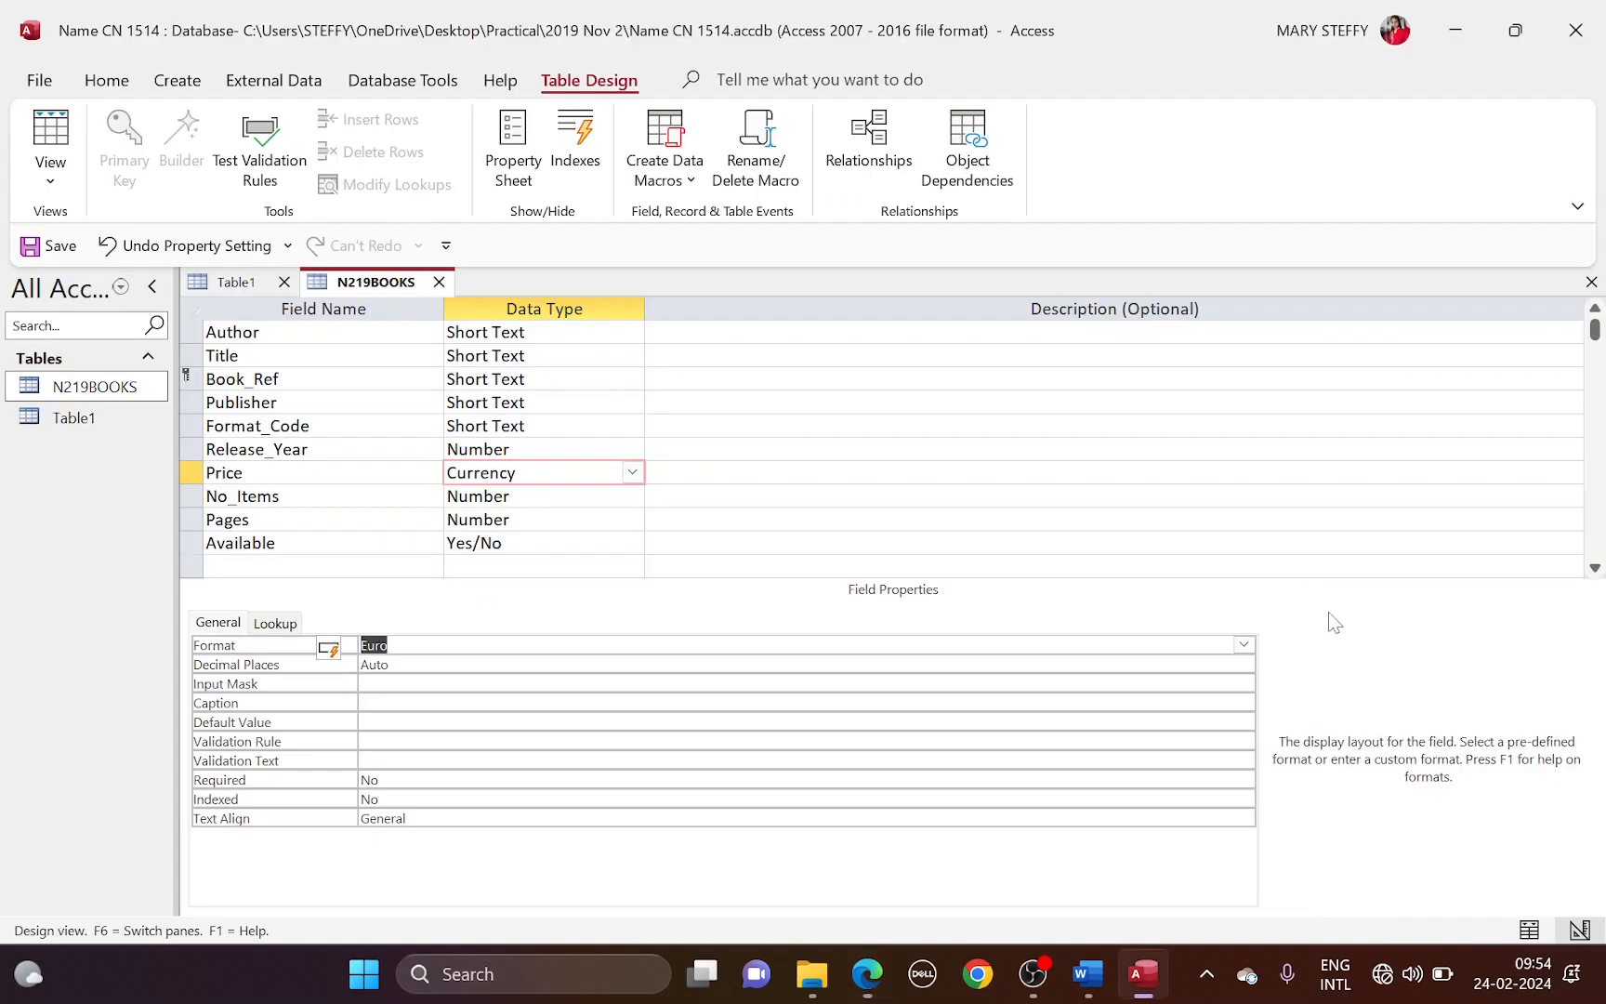
left_click(1244, 664)
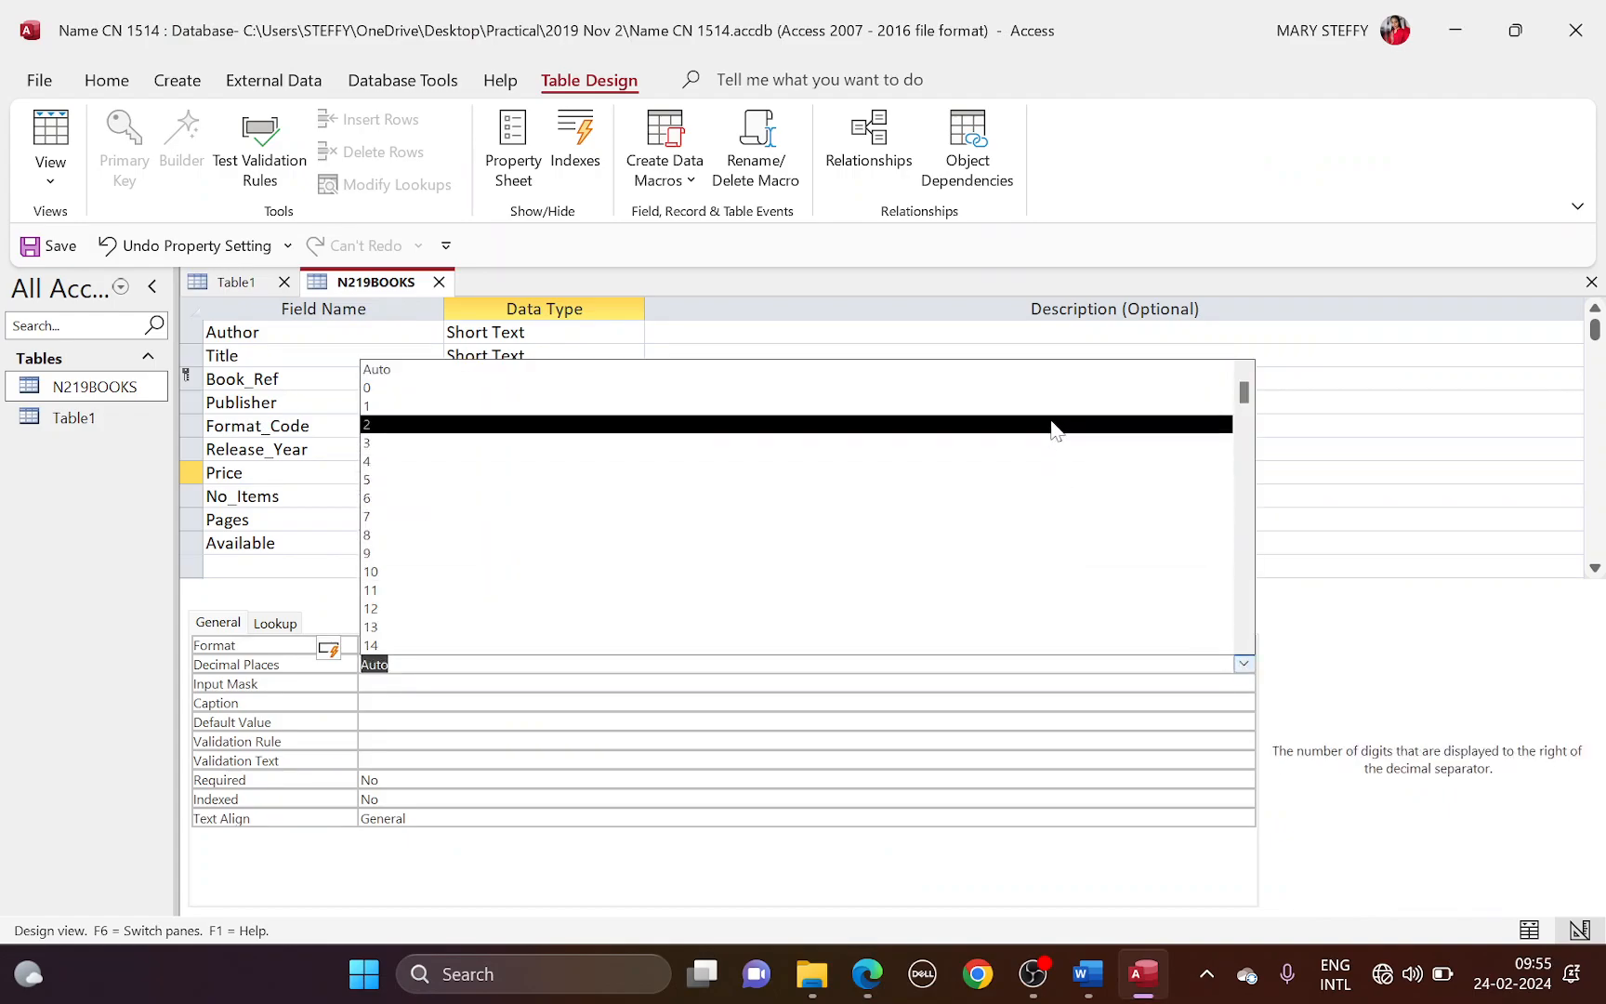
left_click(1053, 427)
Step: Check the Available format in the question paper, and set that field's display control to Text Box and its format to Yes/No
key("alt+Tab")
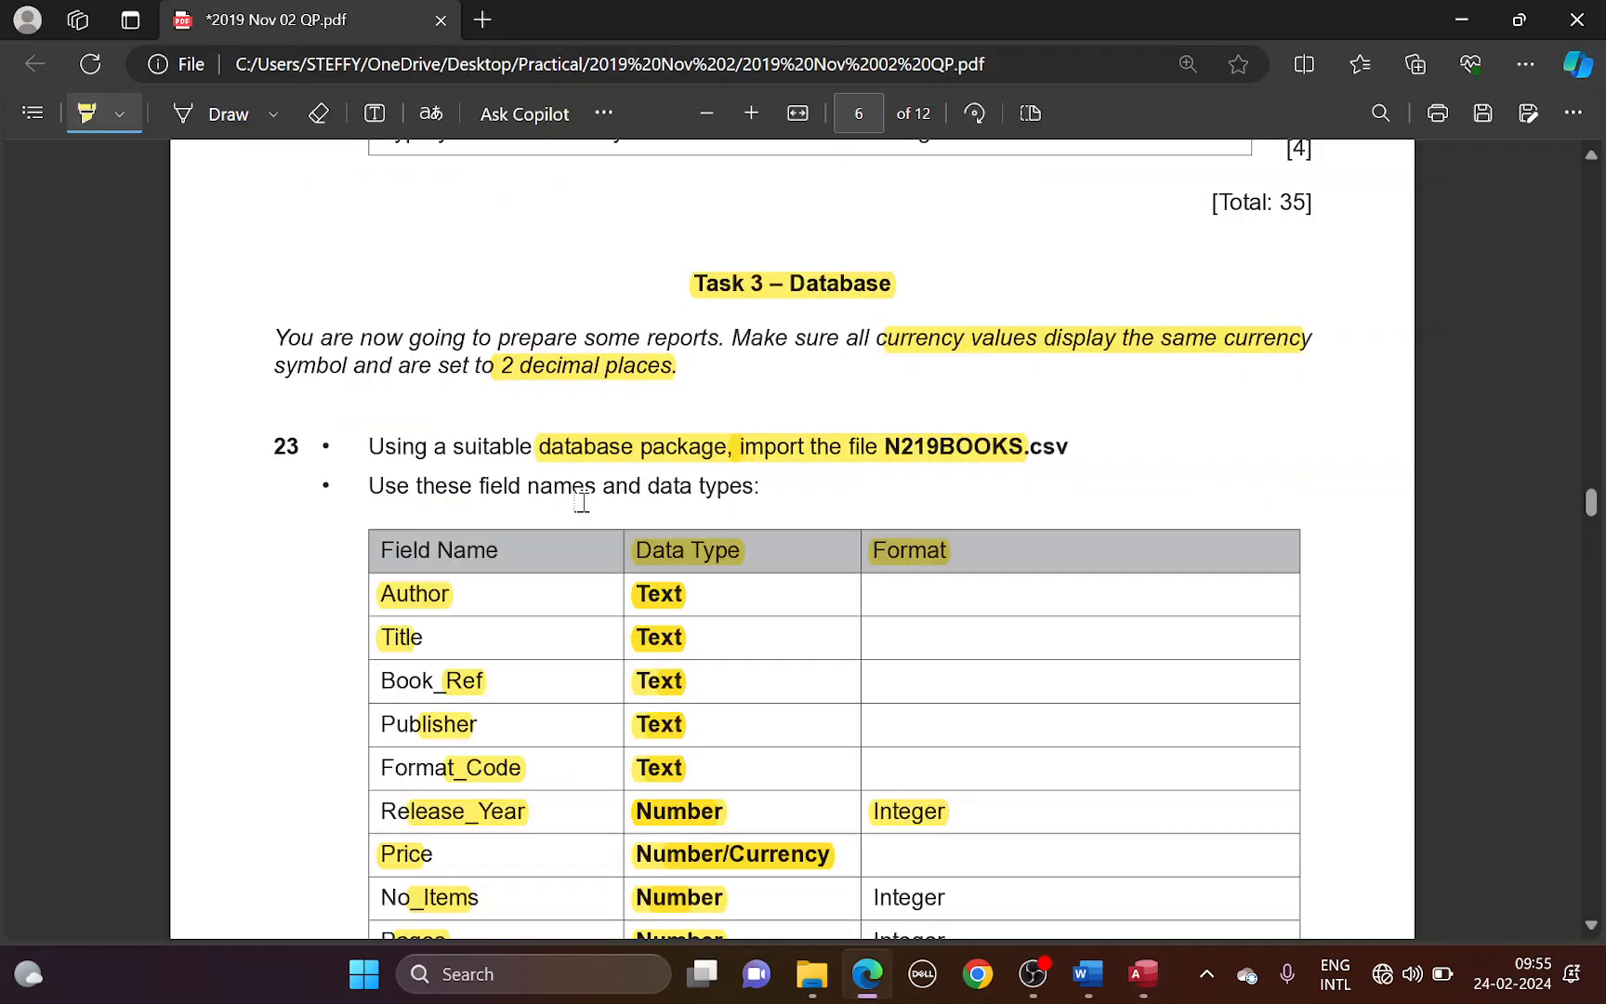
scroll(581, 502, "down", 5)
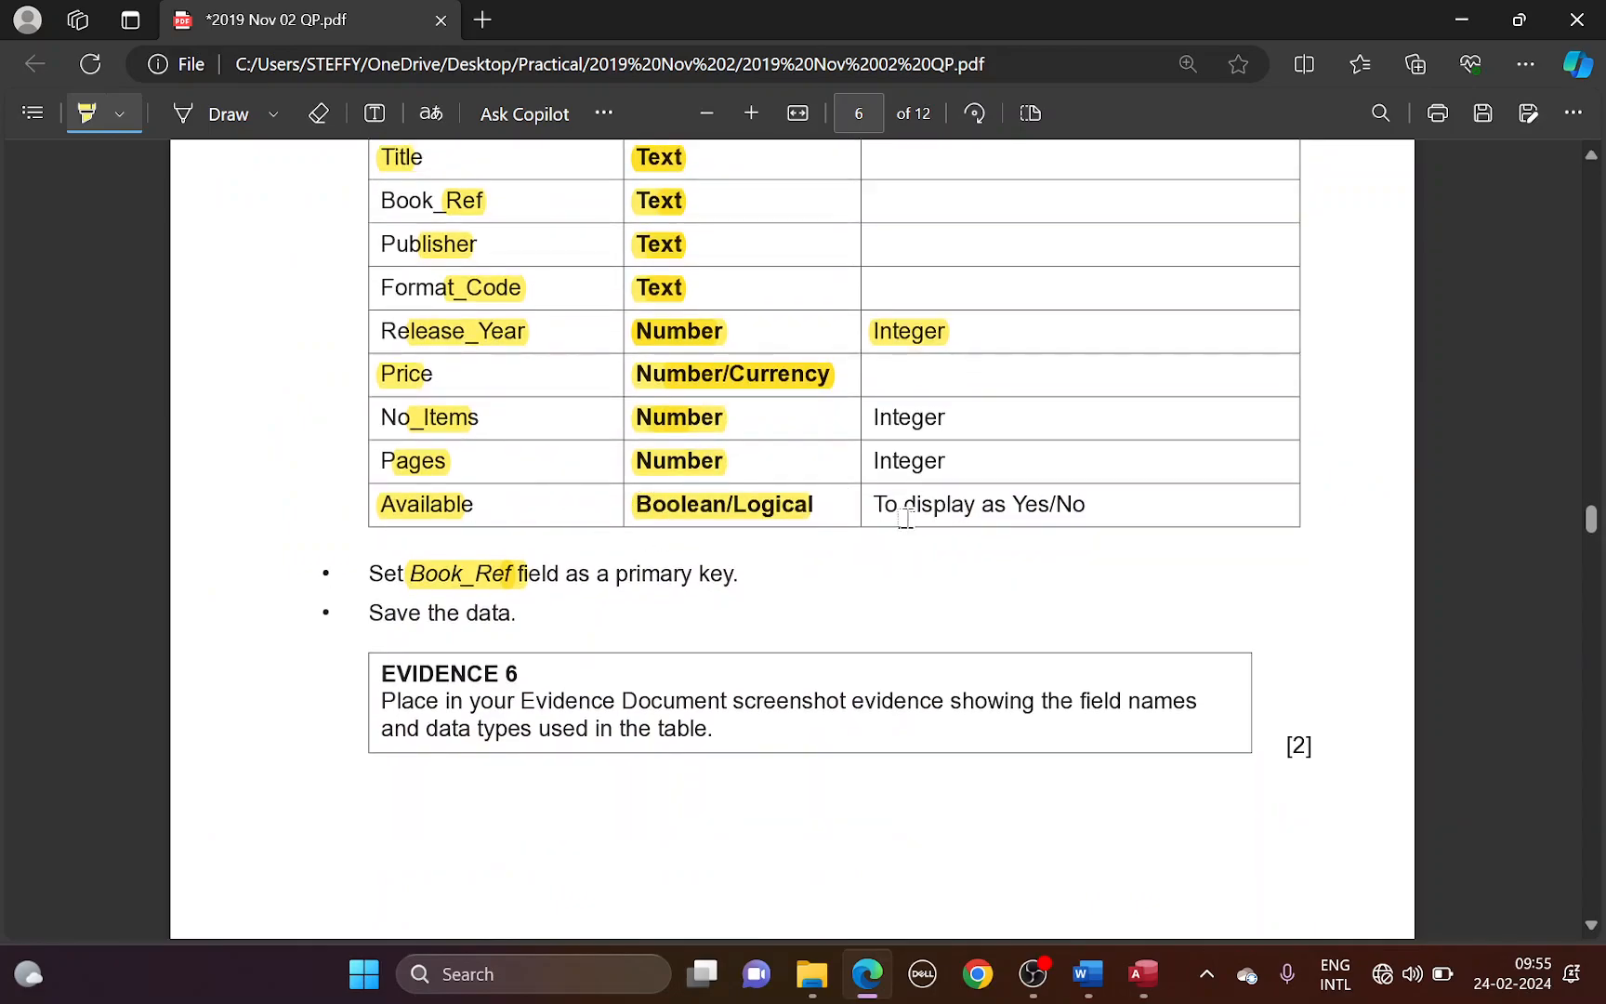
key("alt+Tab")
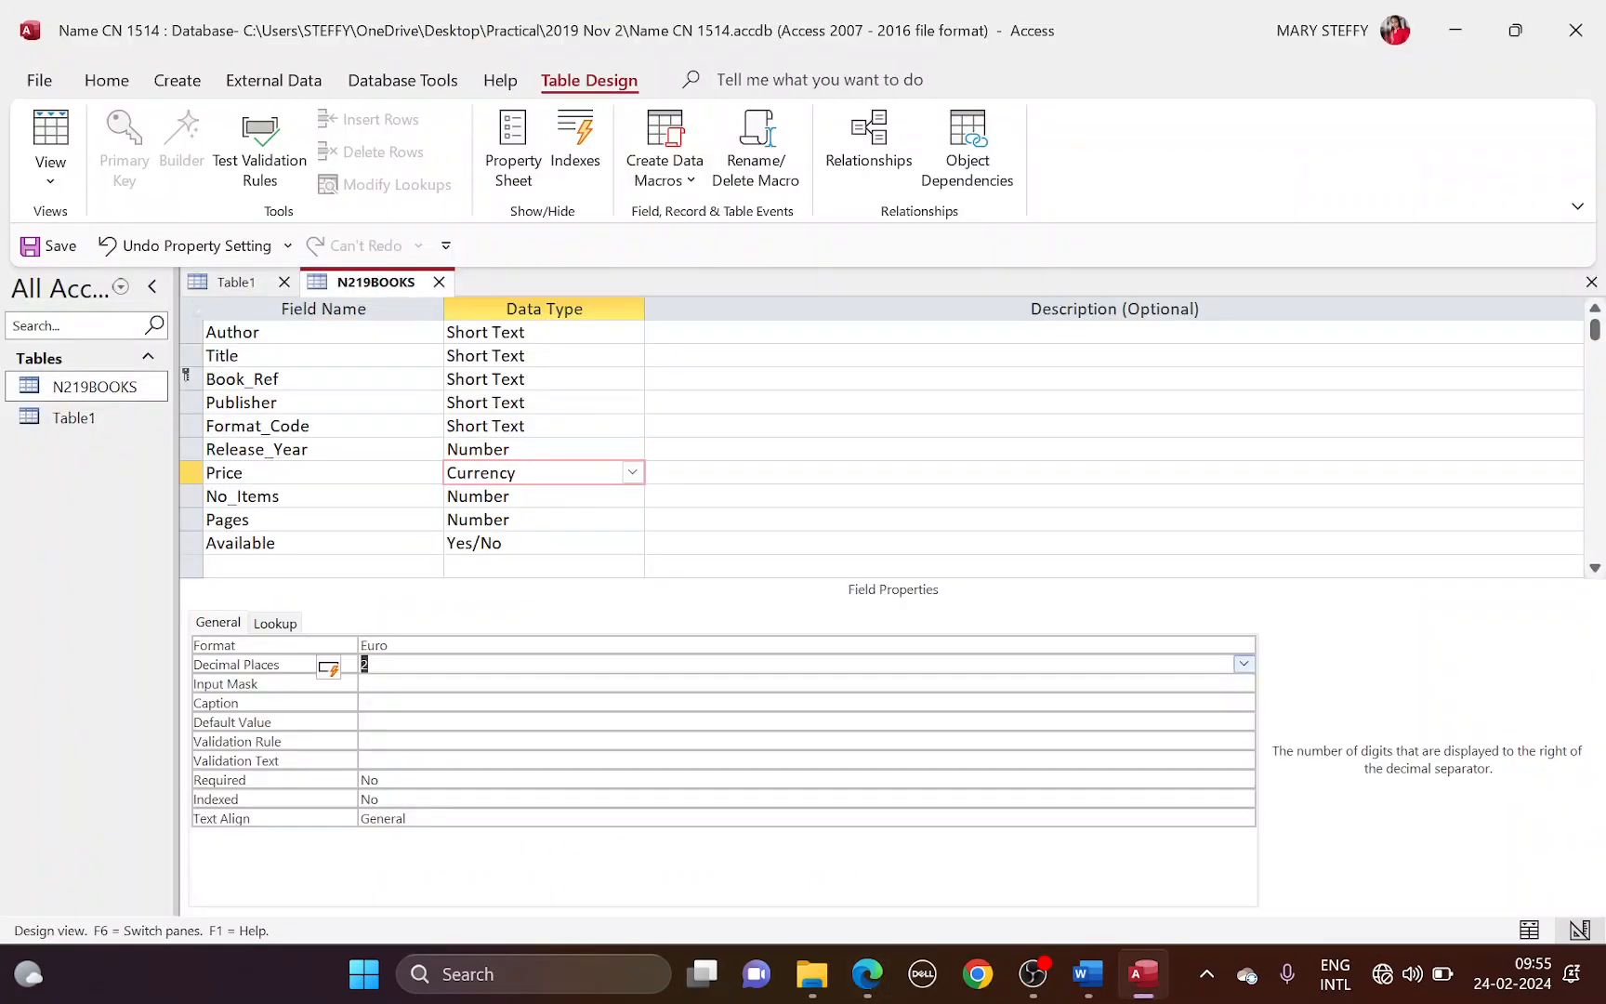
left_click(545, 543)
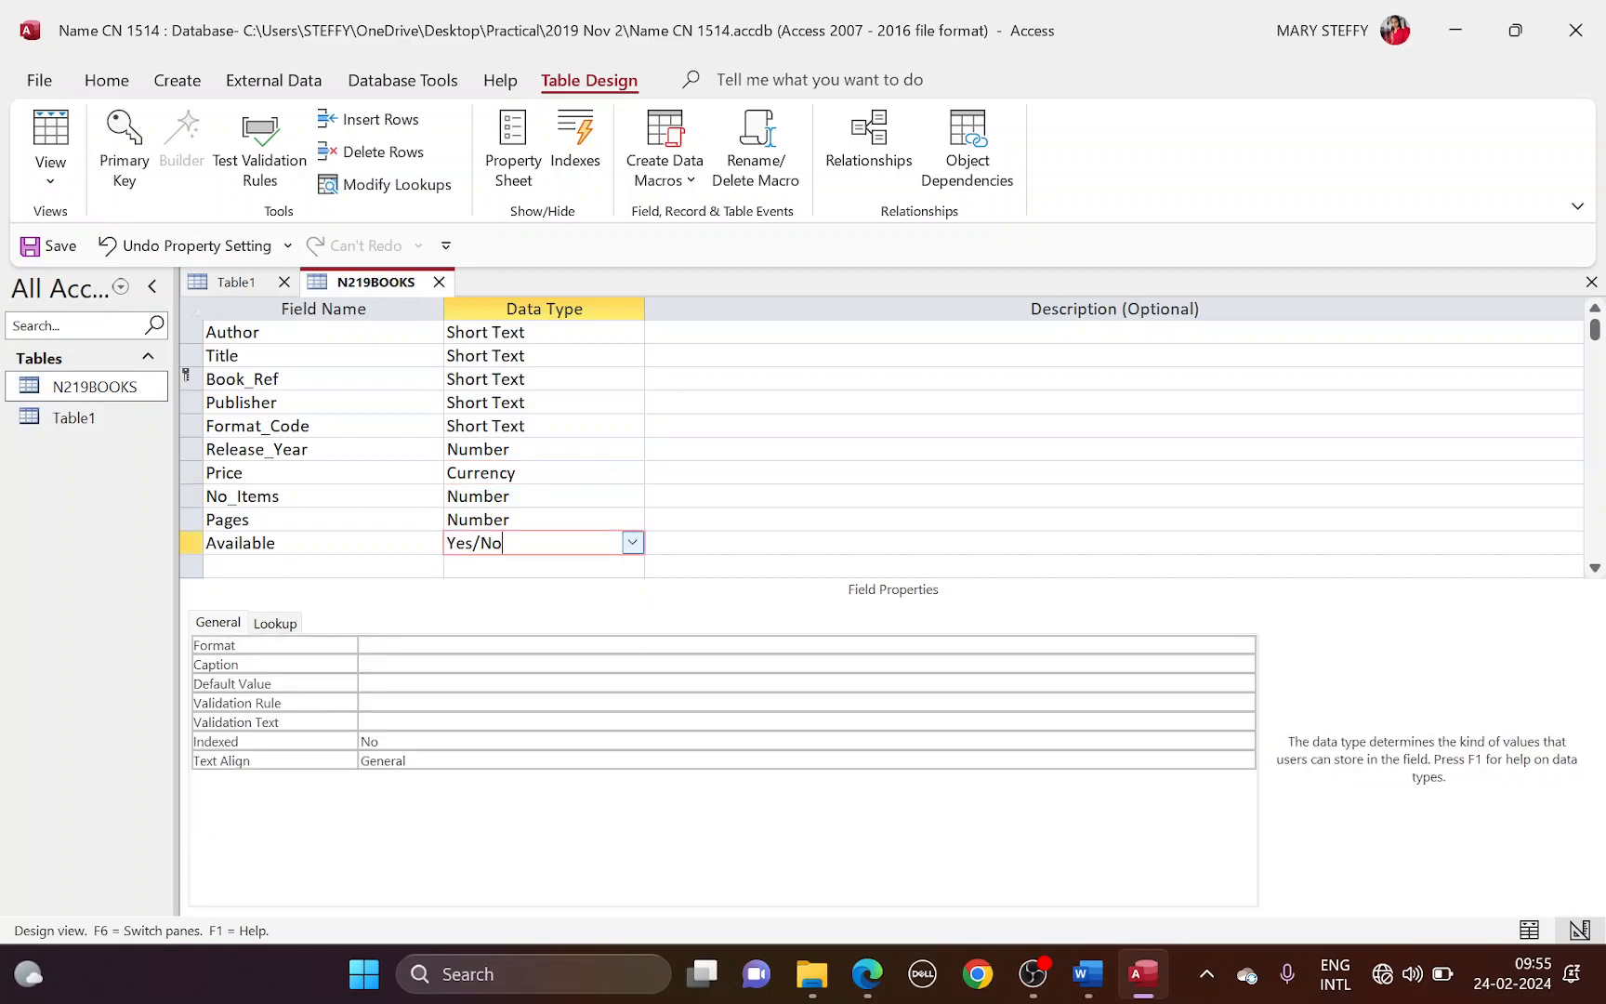
left_click(293, 626)
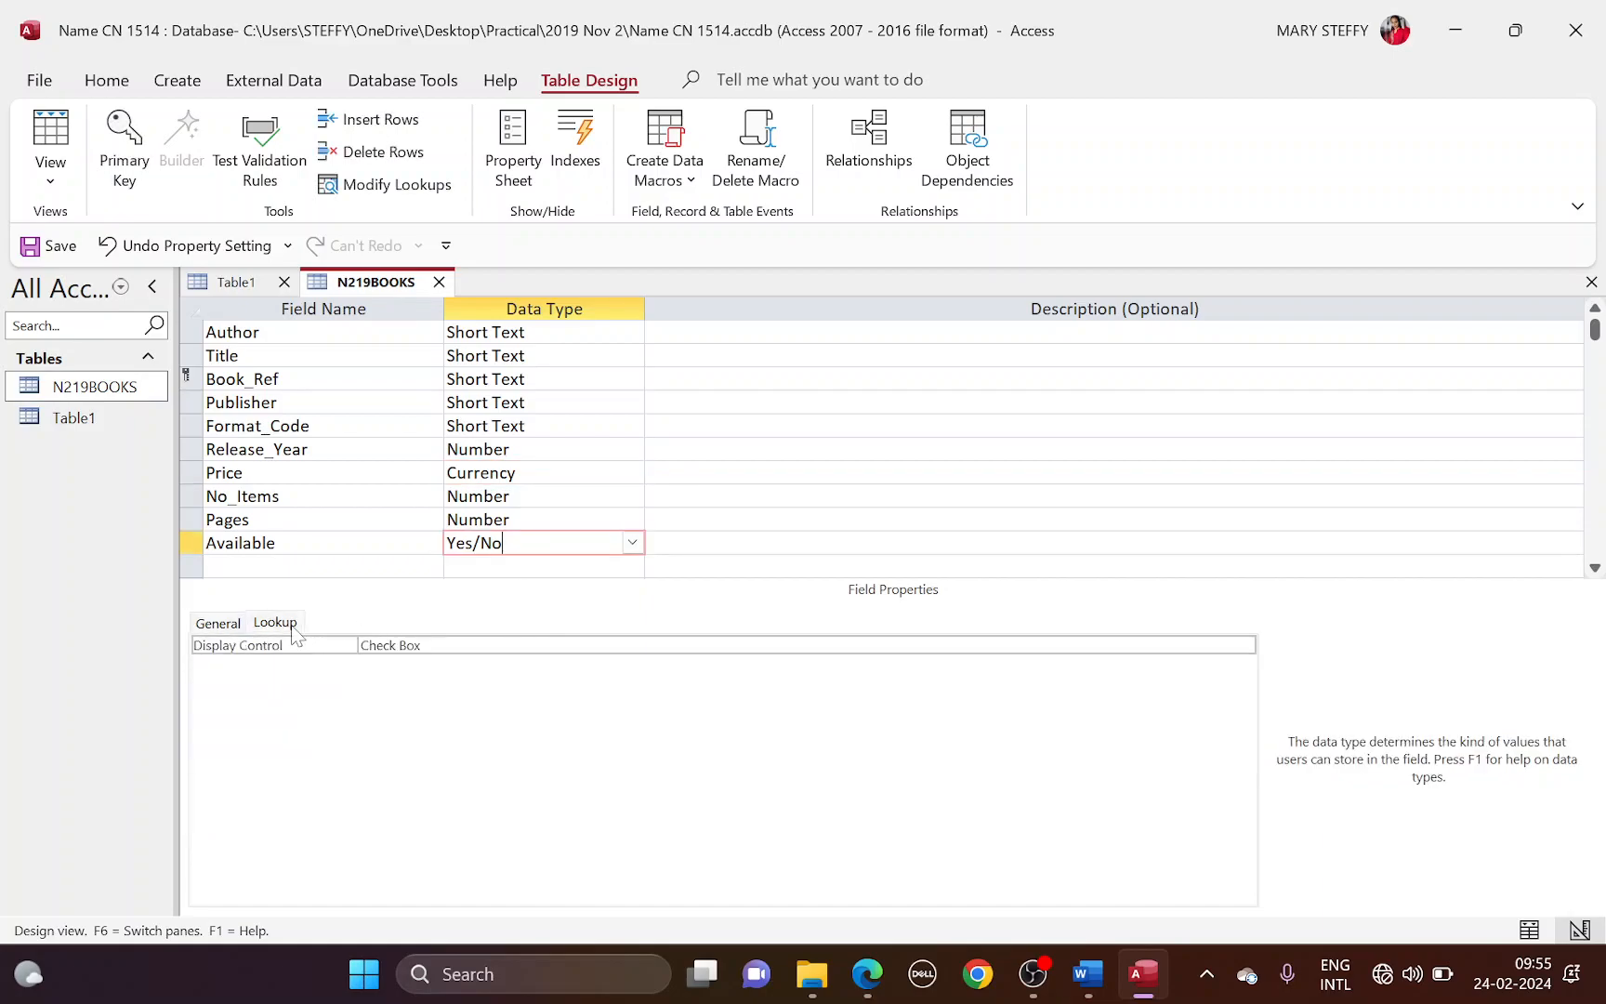
left_click(1151, 645)
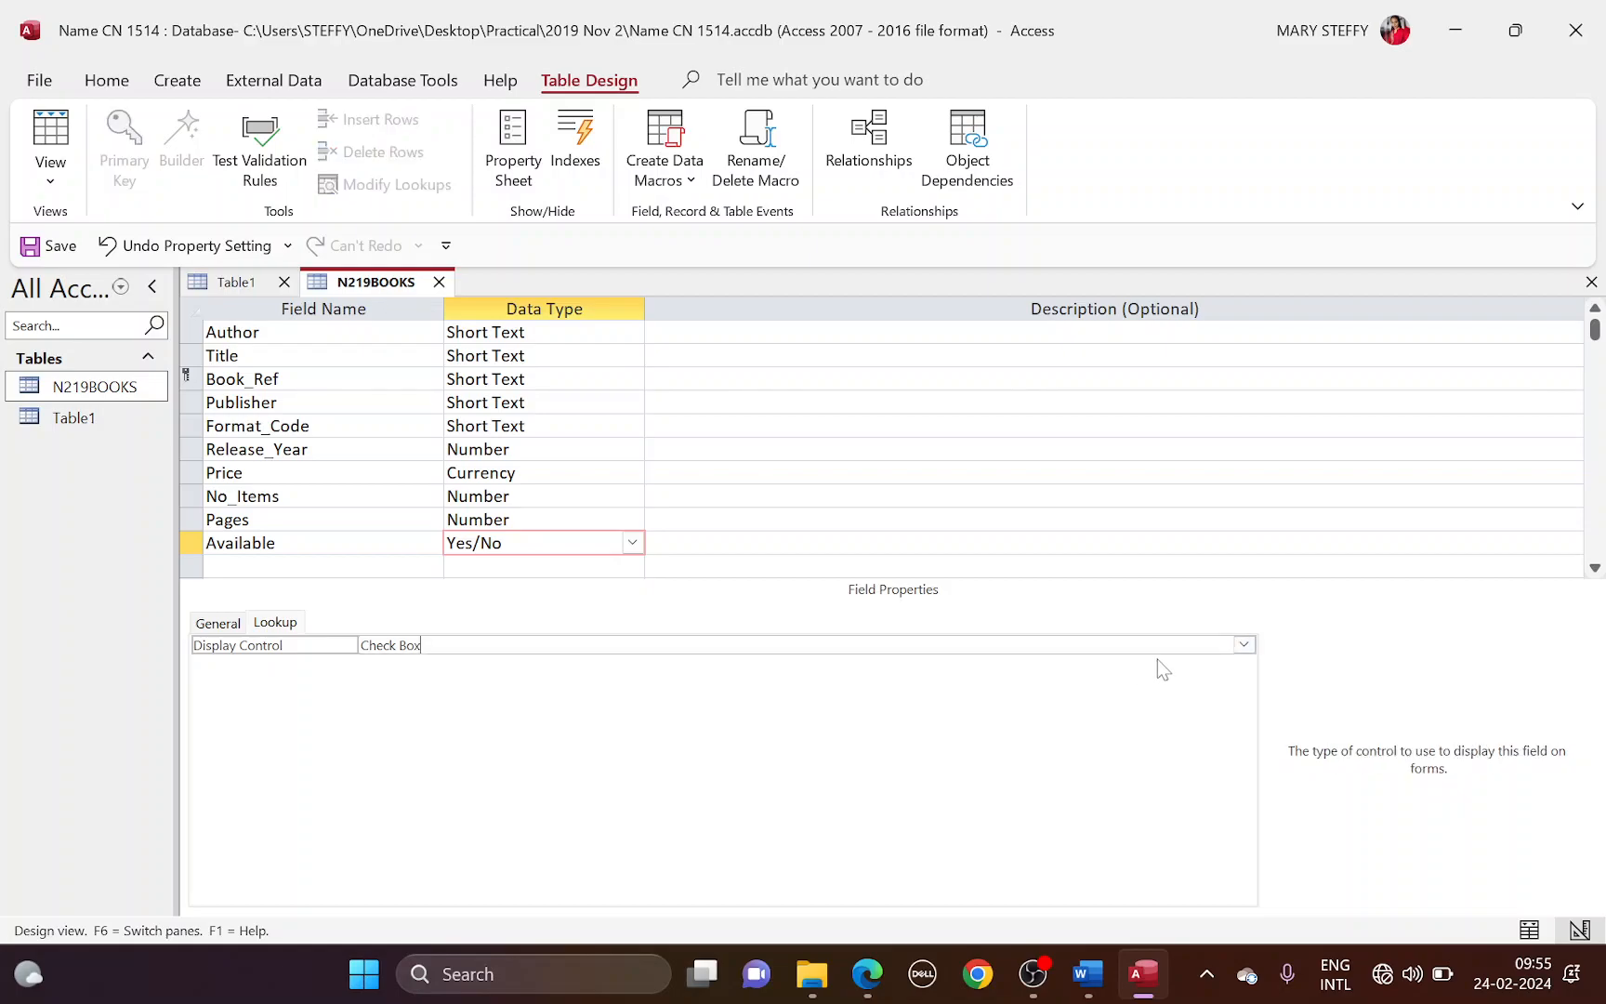
left_click(1244, 644)
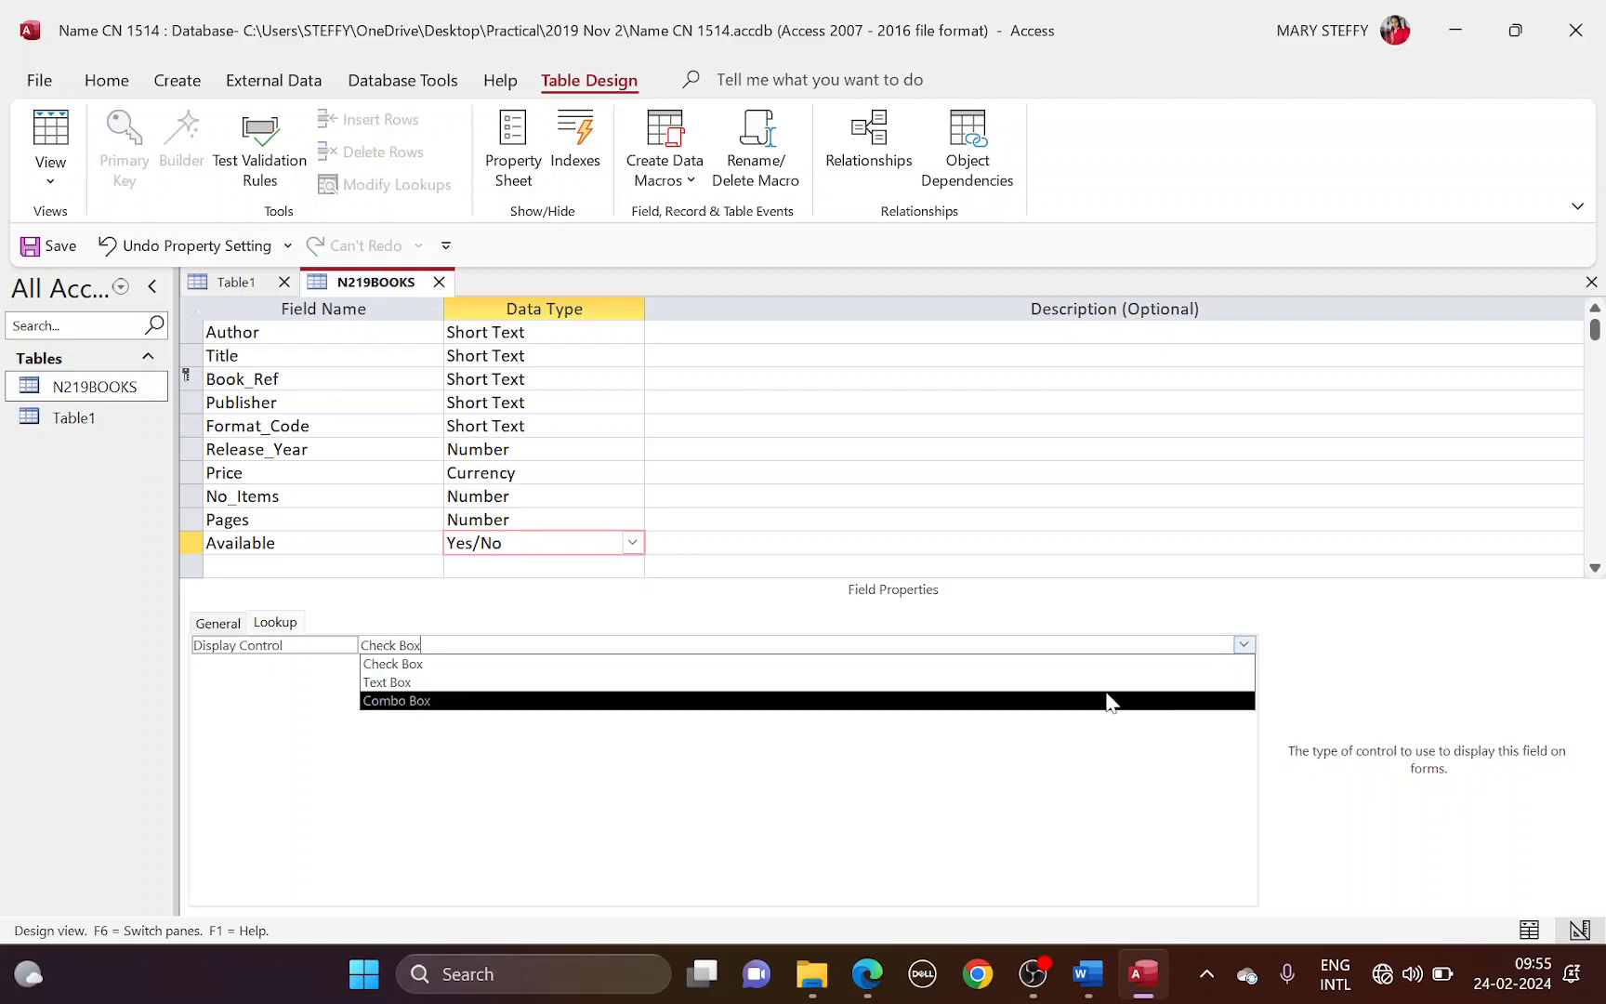
left_click(387, 683)
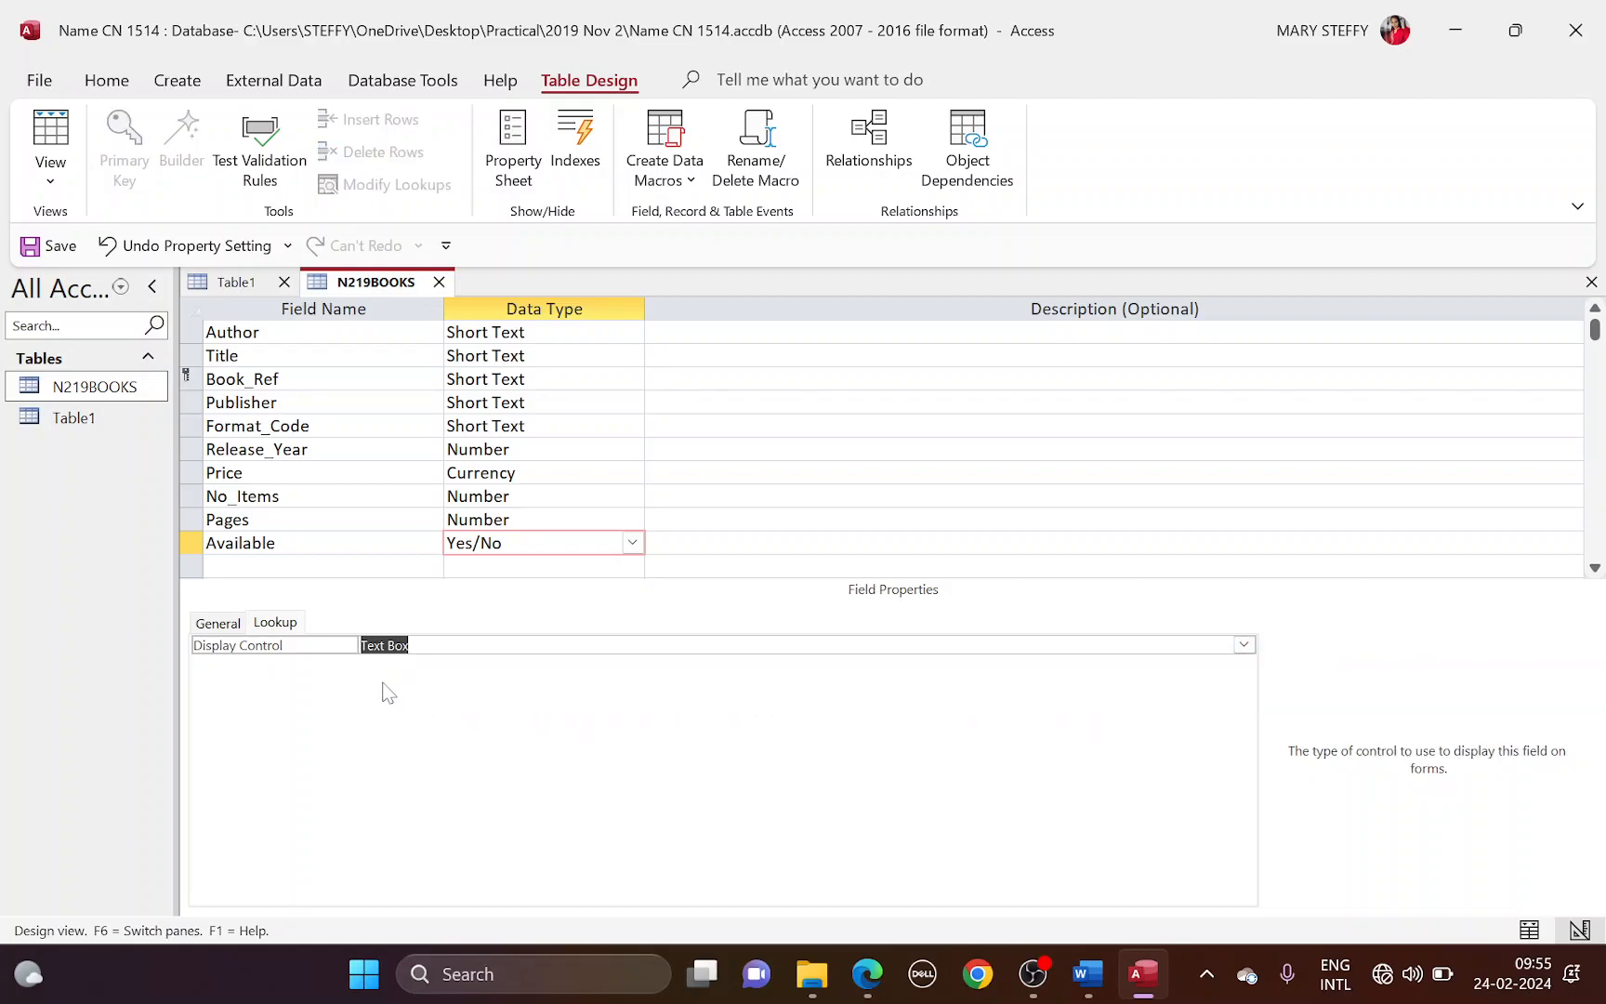
left_click(219, 622)
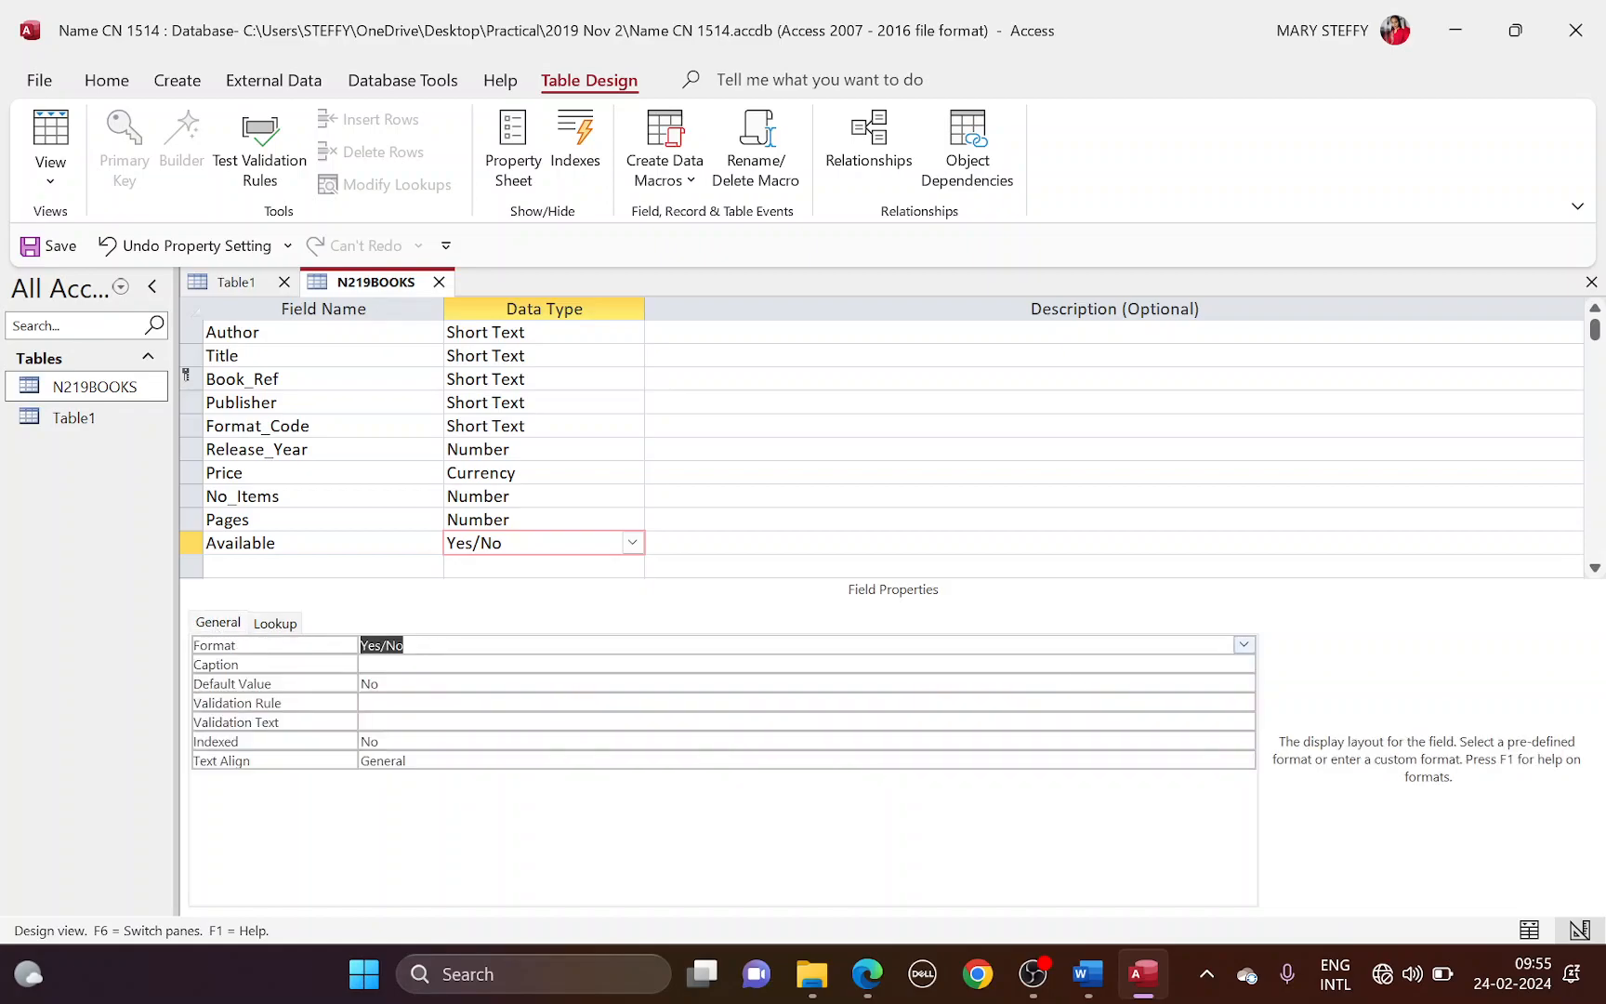
Step: Highlight the Evidence 6 instruction about field names and data types in the question paper, and save the N219BOOKS table design in Access
key("alt+Tab")
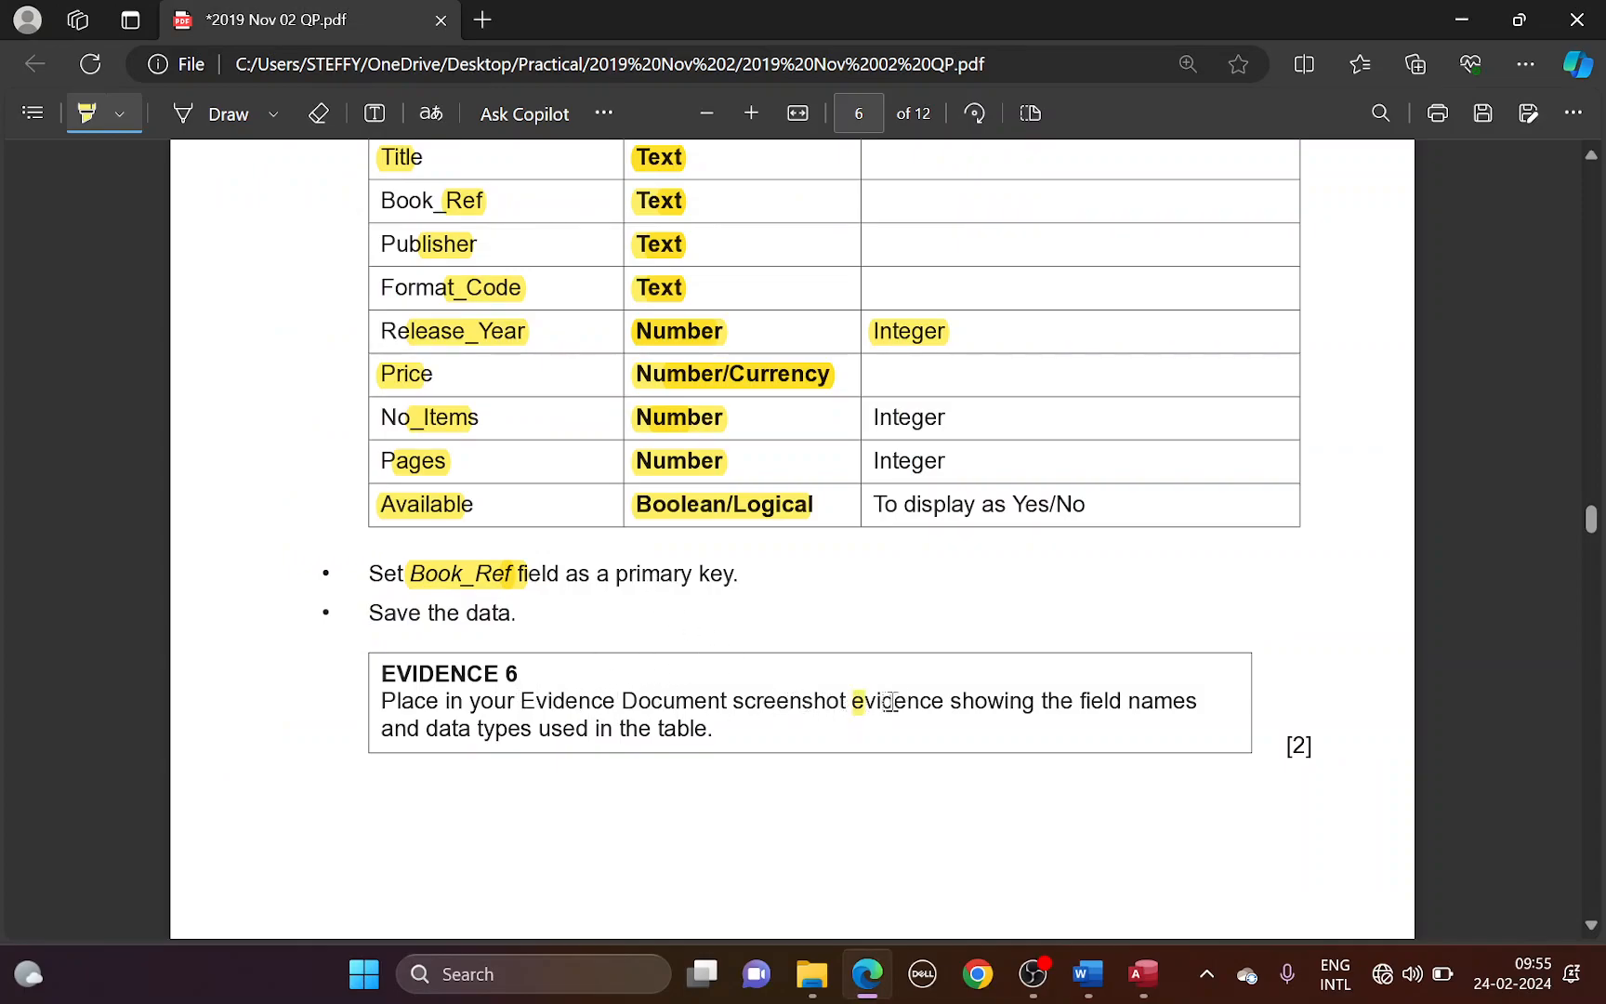
left_click_drag(852, 702, 1195, 699)
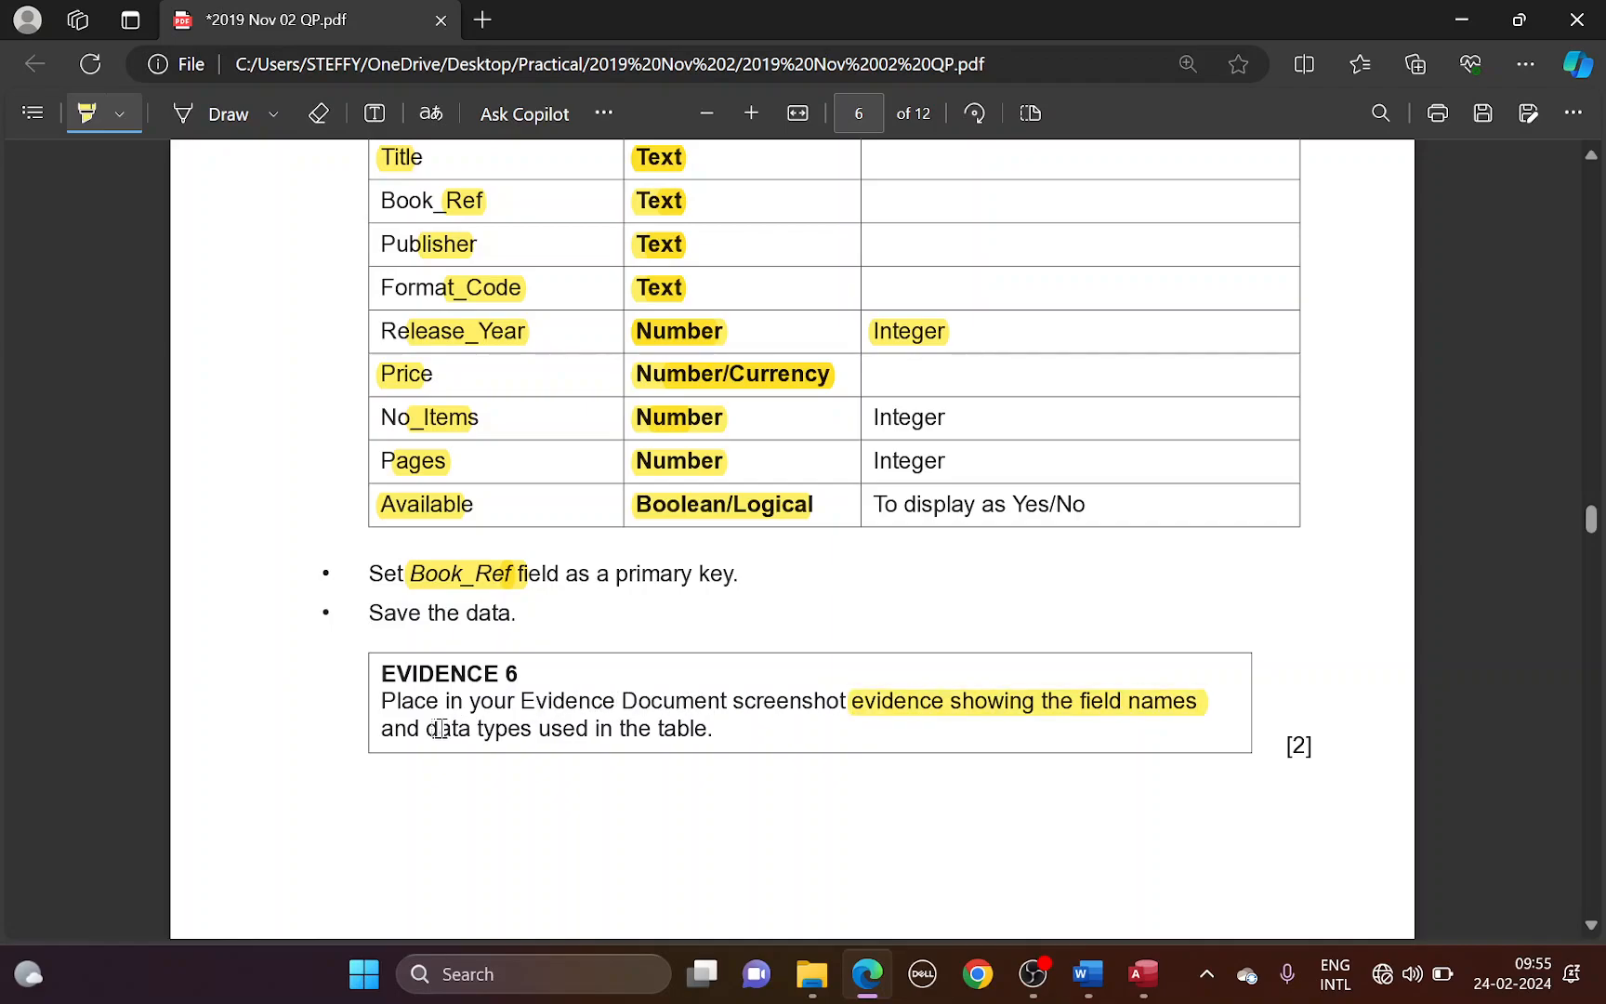
left_click_drag(440, 729, 532, 730)
left_click_drag(645, 732, 714, 732)
key("alt+Tab")
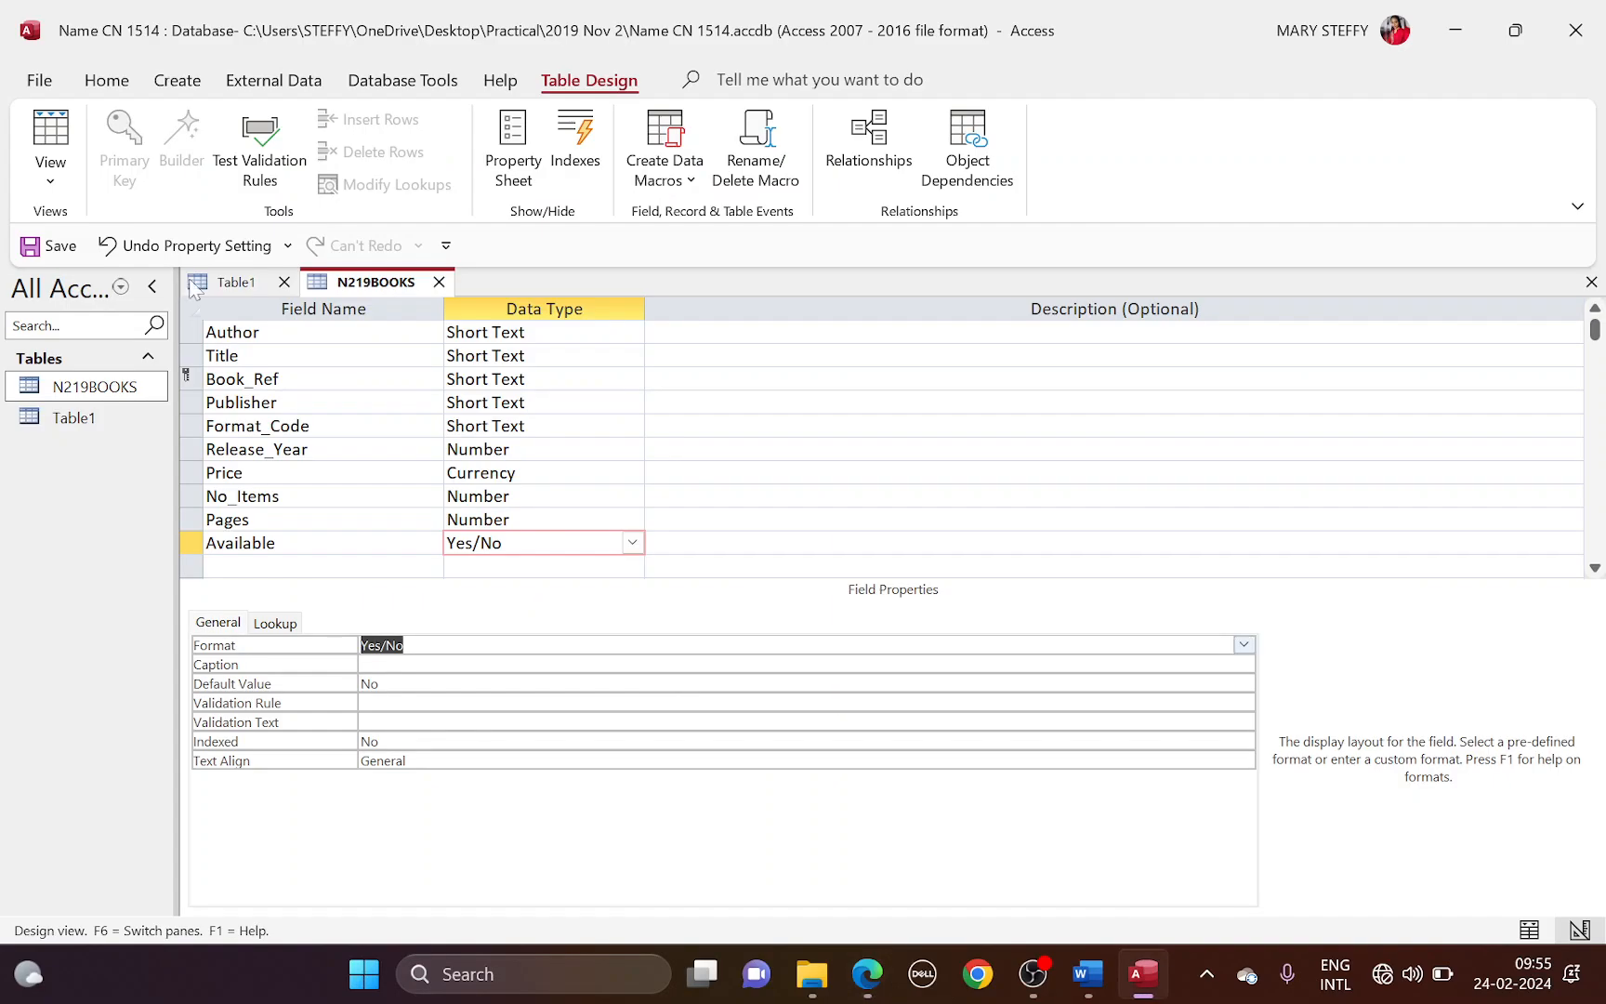
left_click(52, 246)
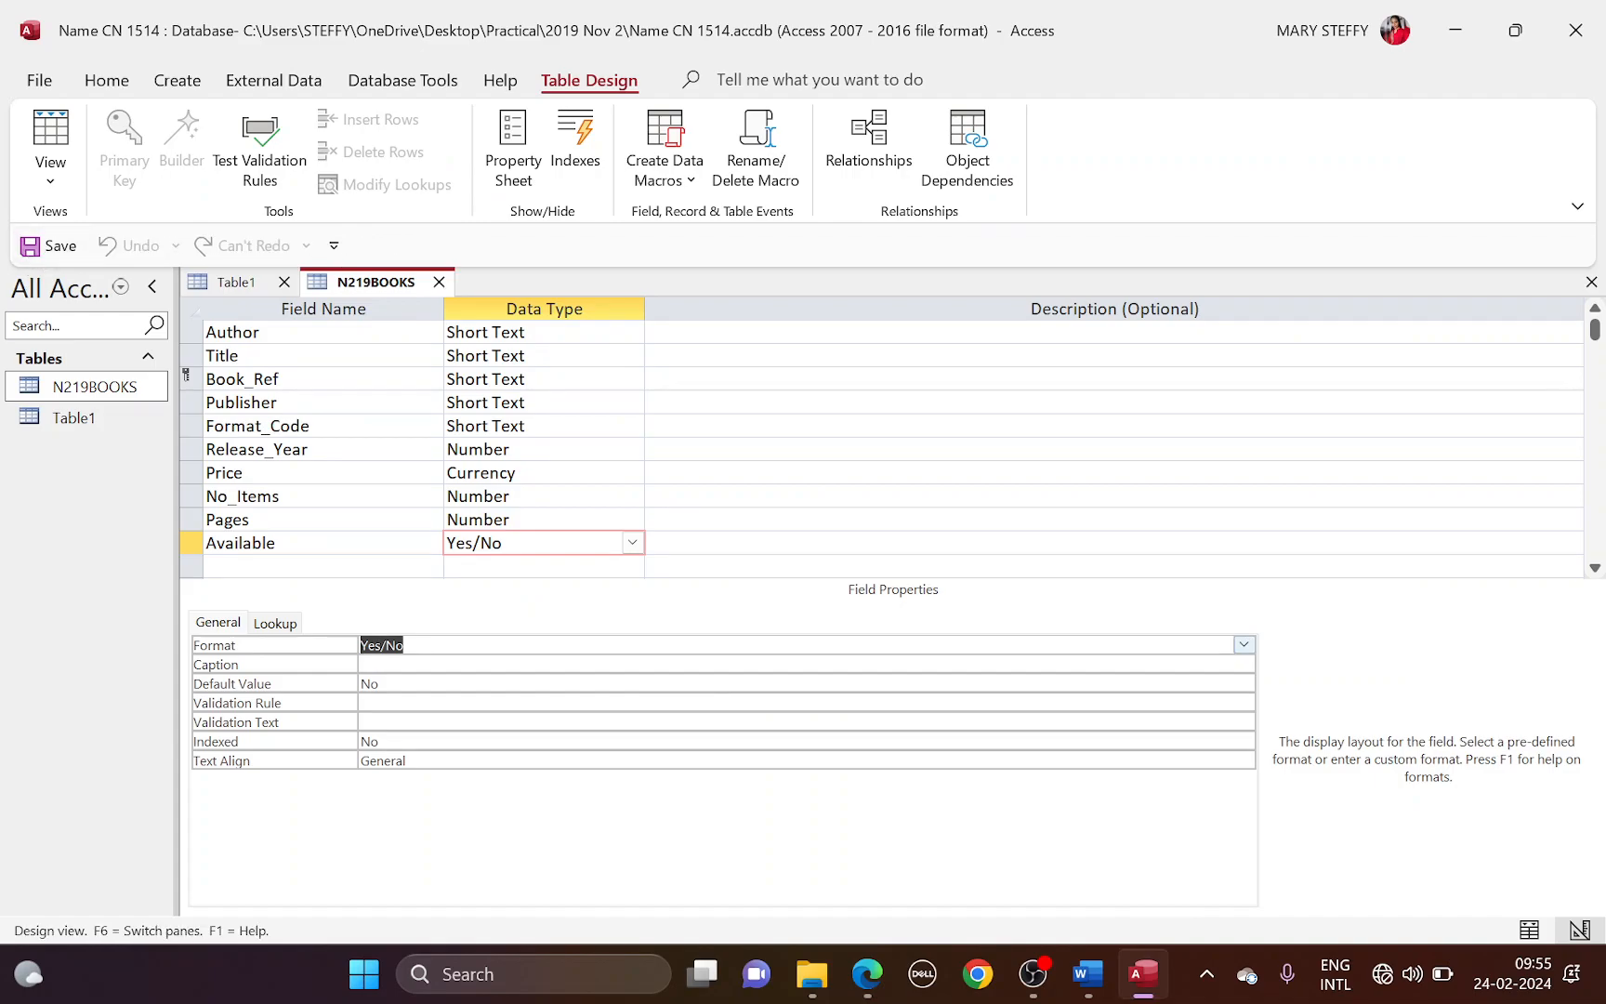
Step: Capture a screenshot of the N219BOOKS field names and data types, and paste it under the EVIDENCE 6 heading in the Word evidence document
key("super+shift+s")
left_click_drag(173, 263, 666, 676)
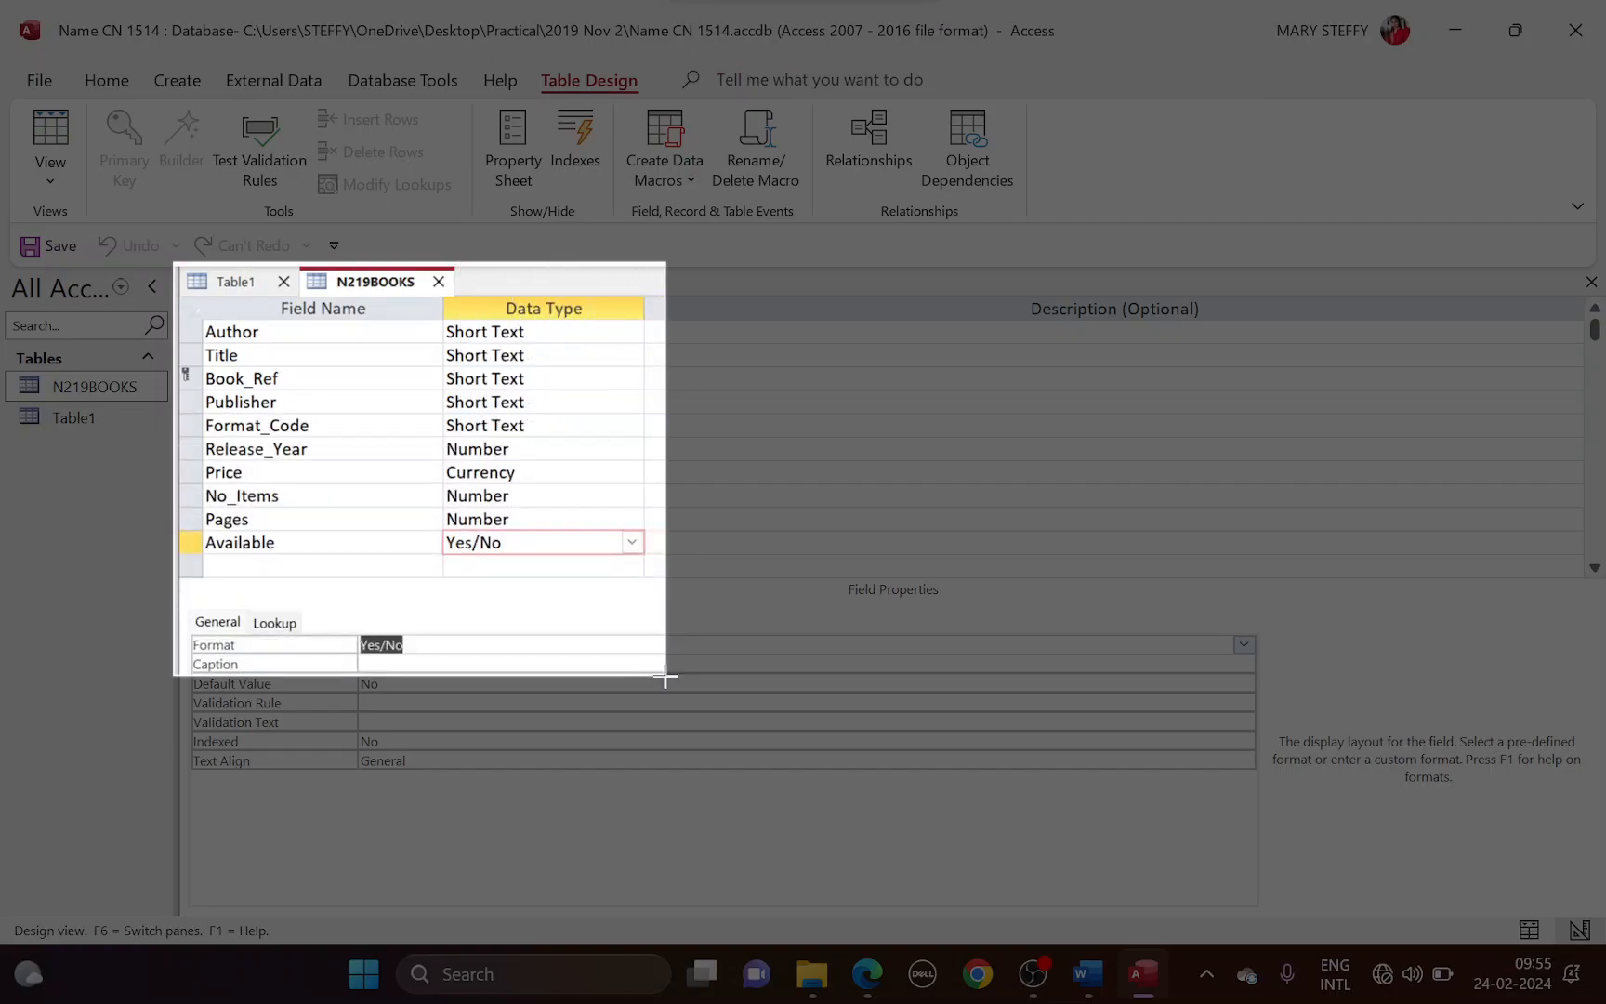
left_click_drag(665, 676, 666, 675)
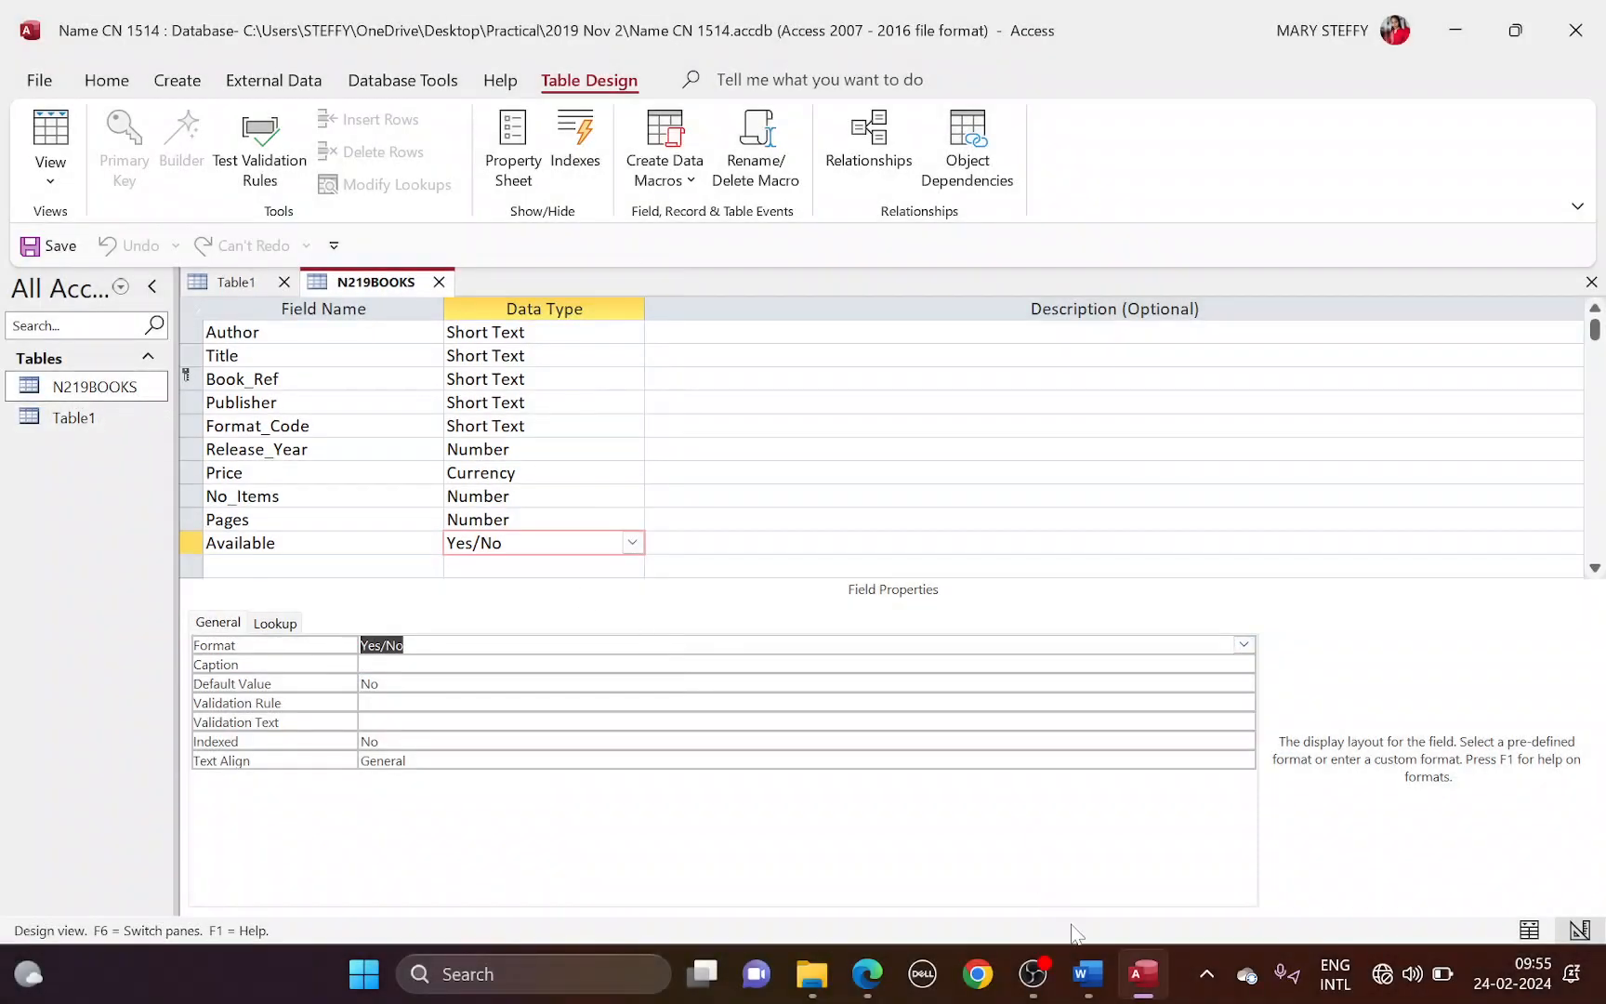
left_click(1088, 973)
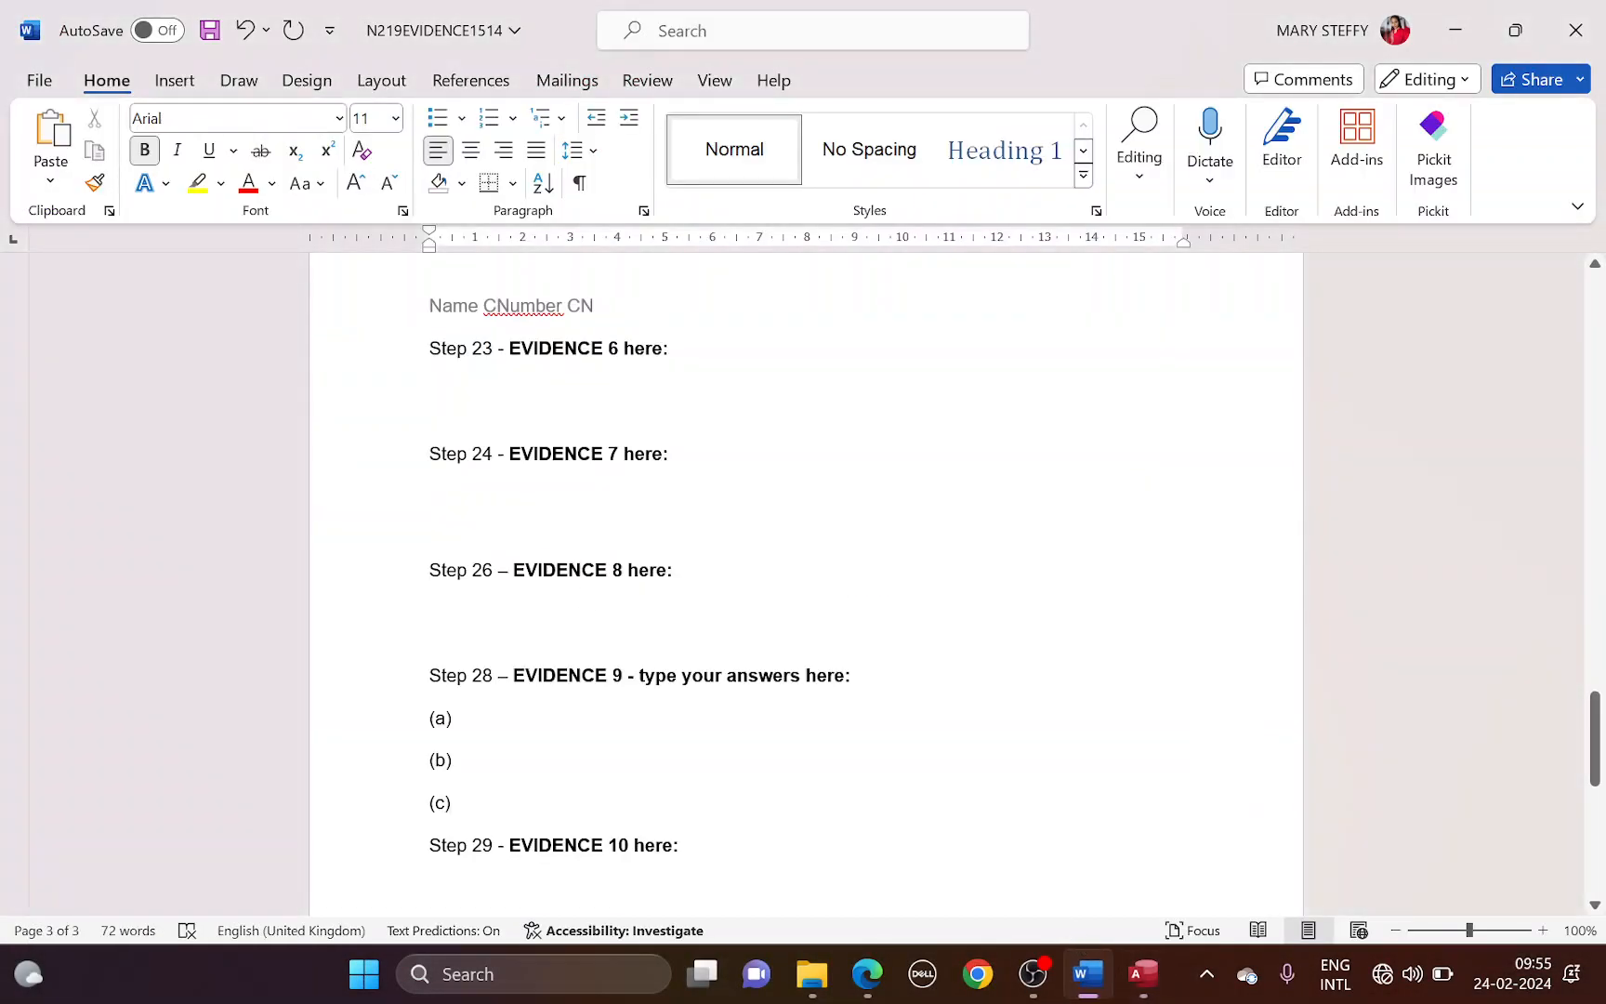
left_click(477, 372)
key("ctrl+v")
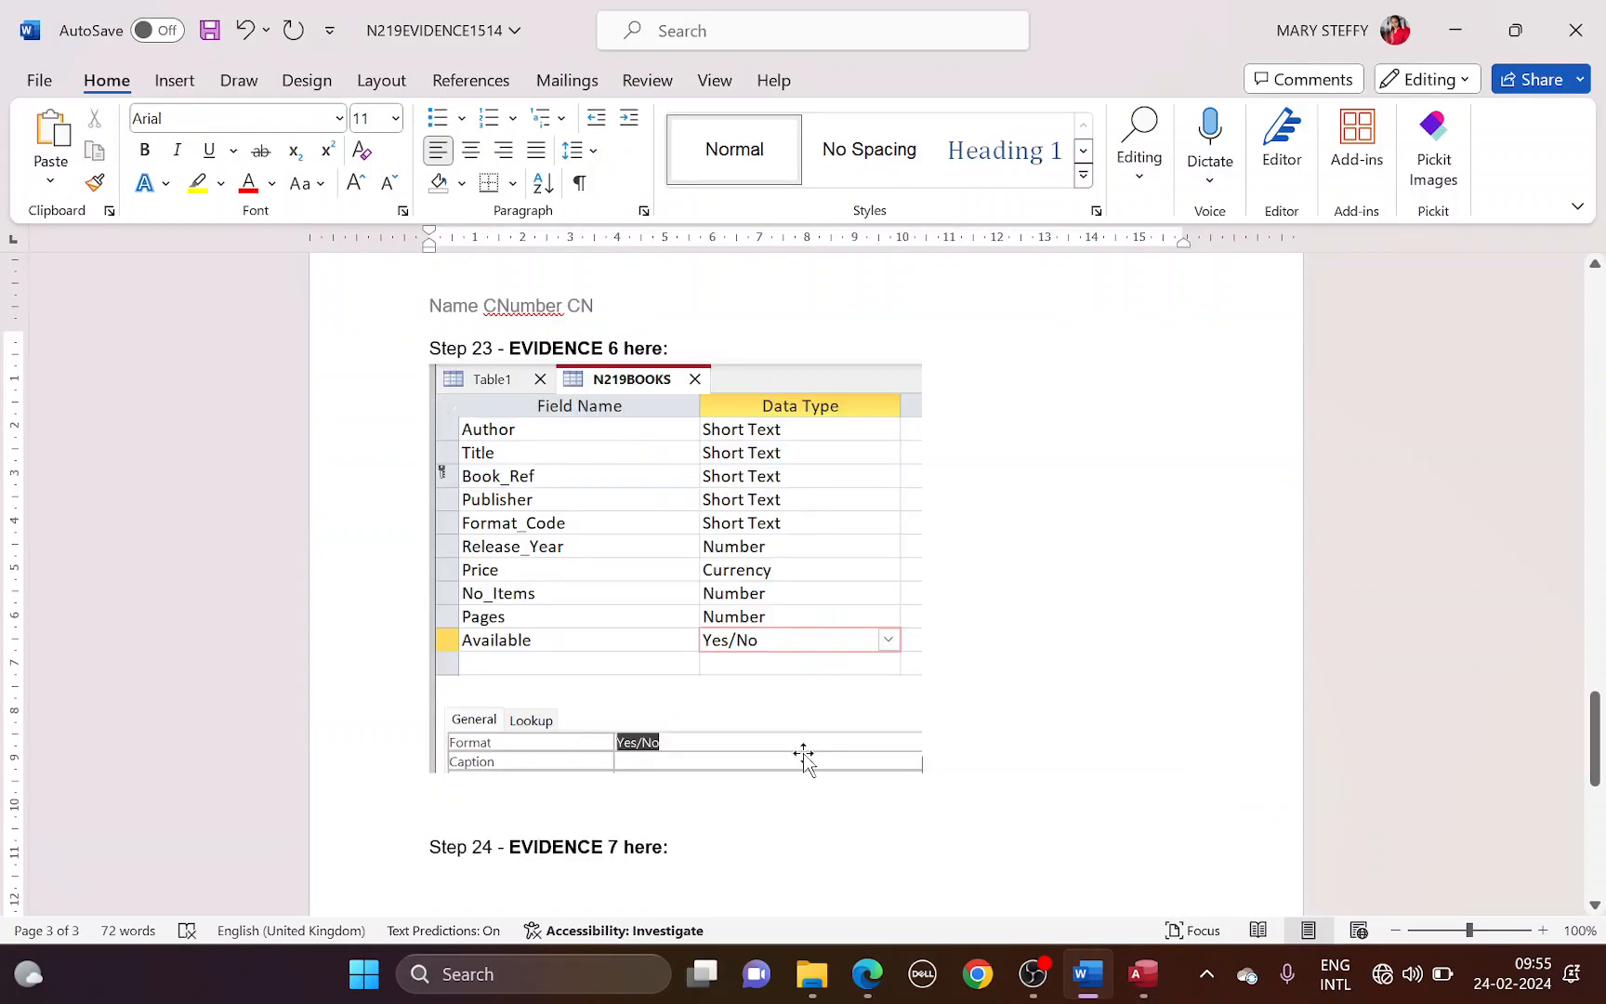
Step: Return to Access and switch the N219BOOKS table to Datasheet View
key("alt+Tab")
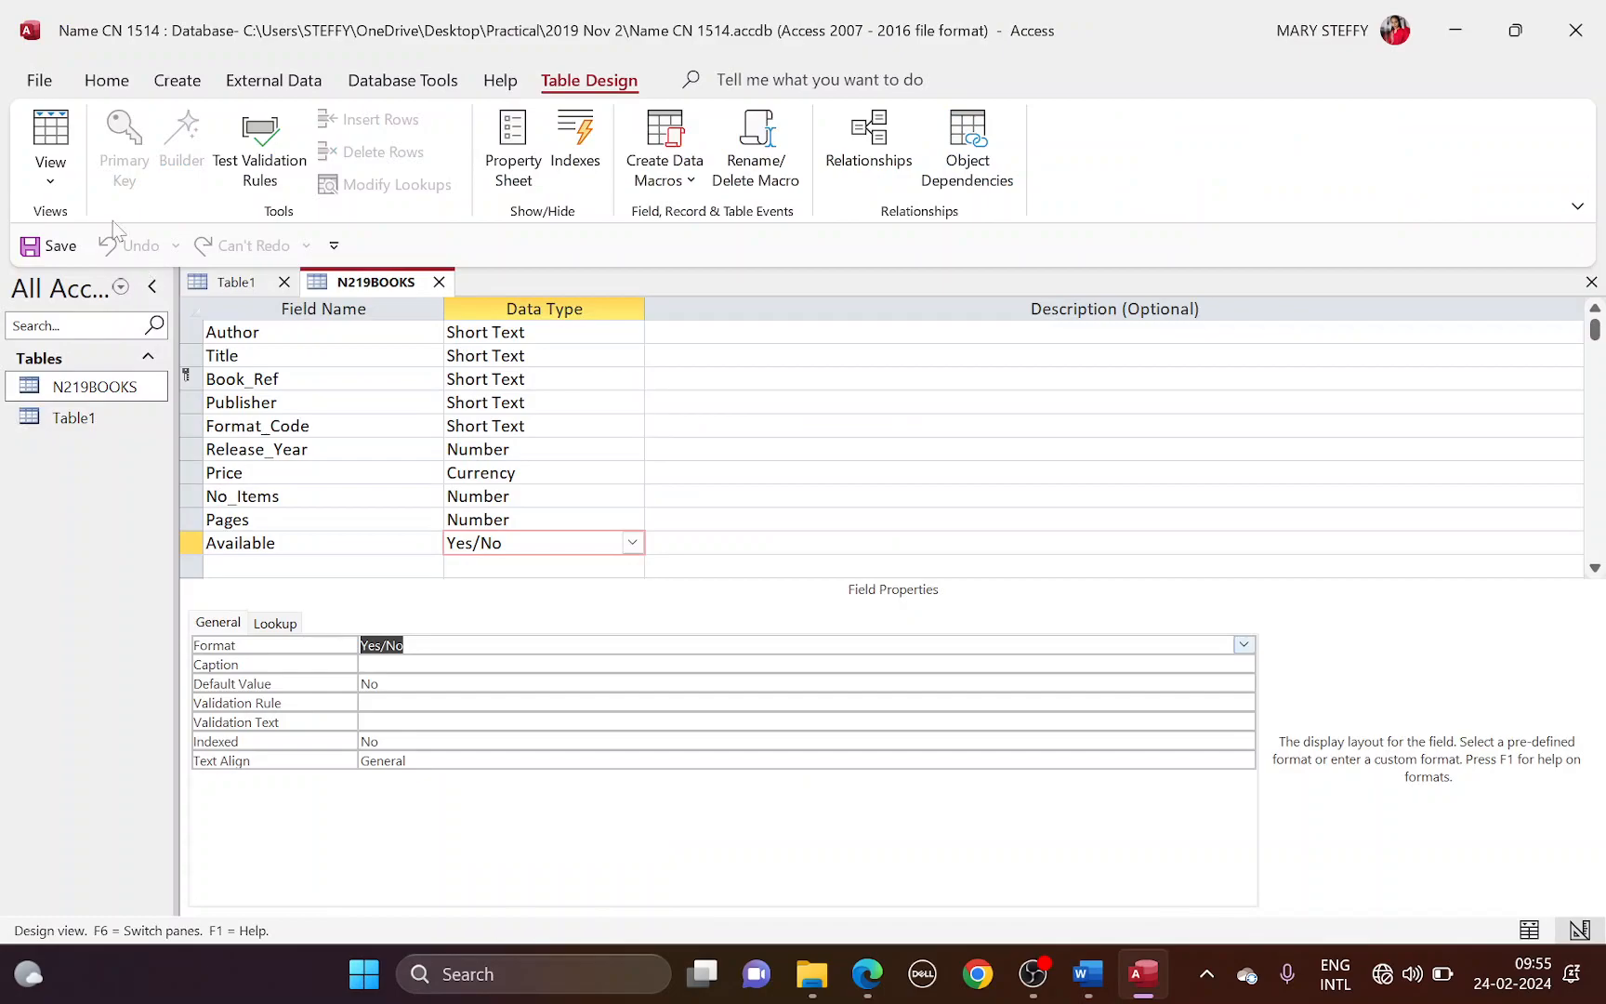
left_click(50, 177)
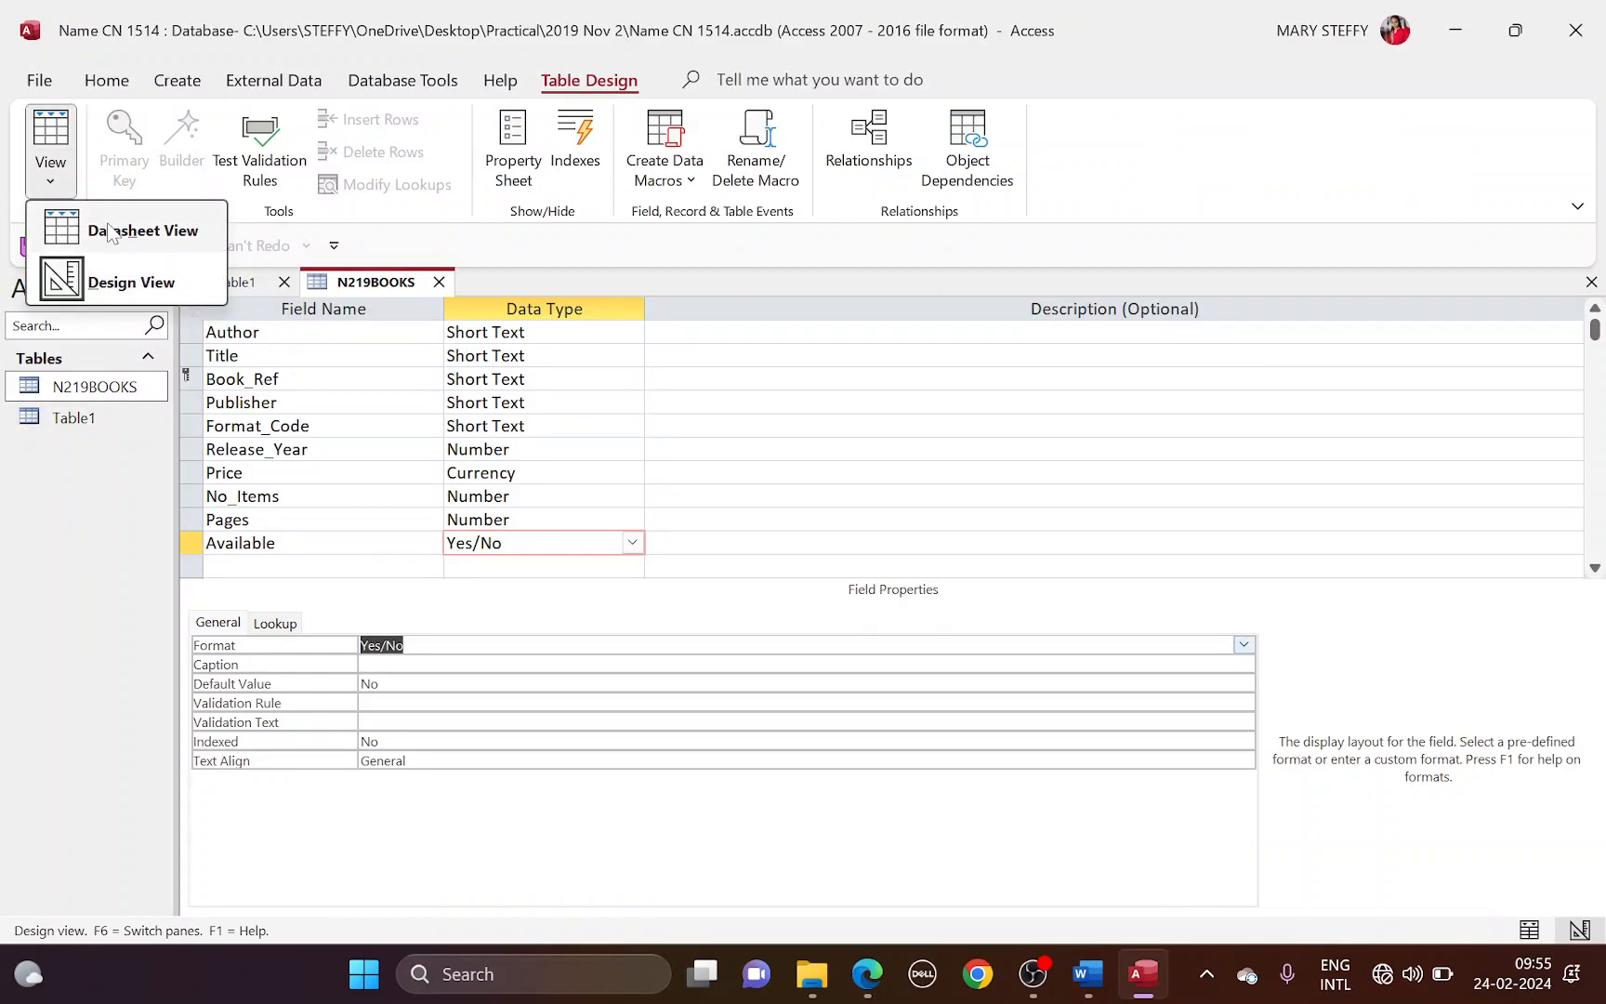
left_click(110, 232)
Step: Go to question 24 in the question paper and highlight the start of its import instruction
key("alt+Tab")
key("alt+Tab")
key("alt+Tab")
key("Tab")
scroll(804, 558, "down", 10)
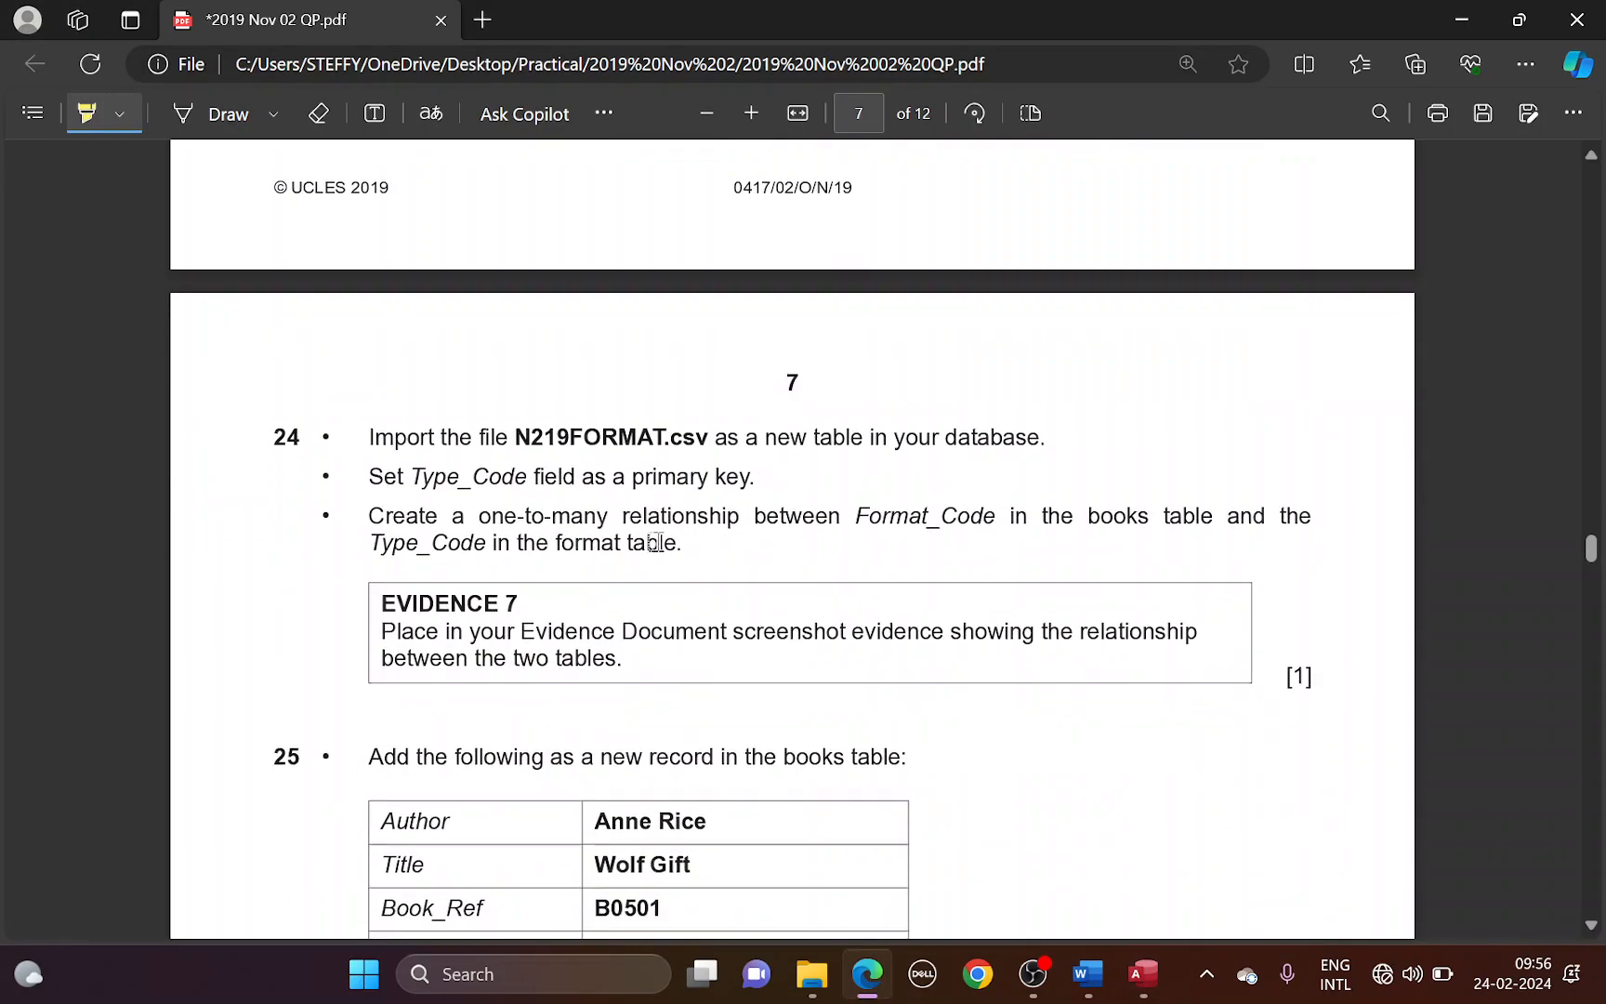
left_click_drag(366, 437, 452, 437)
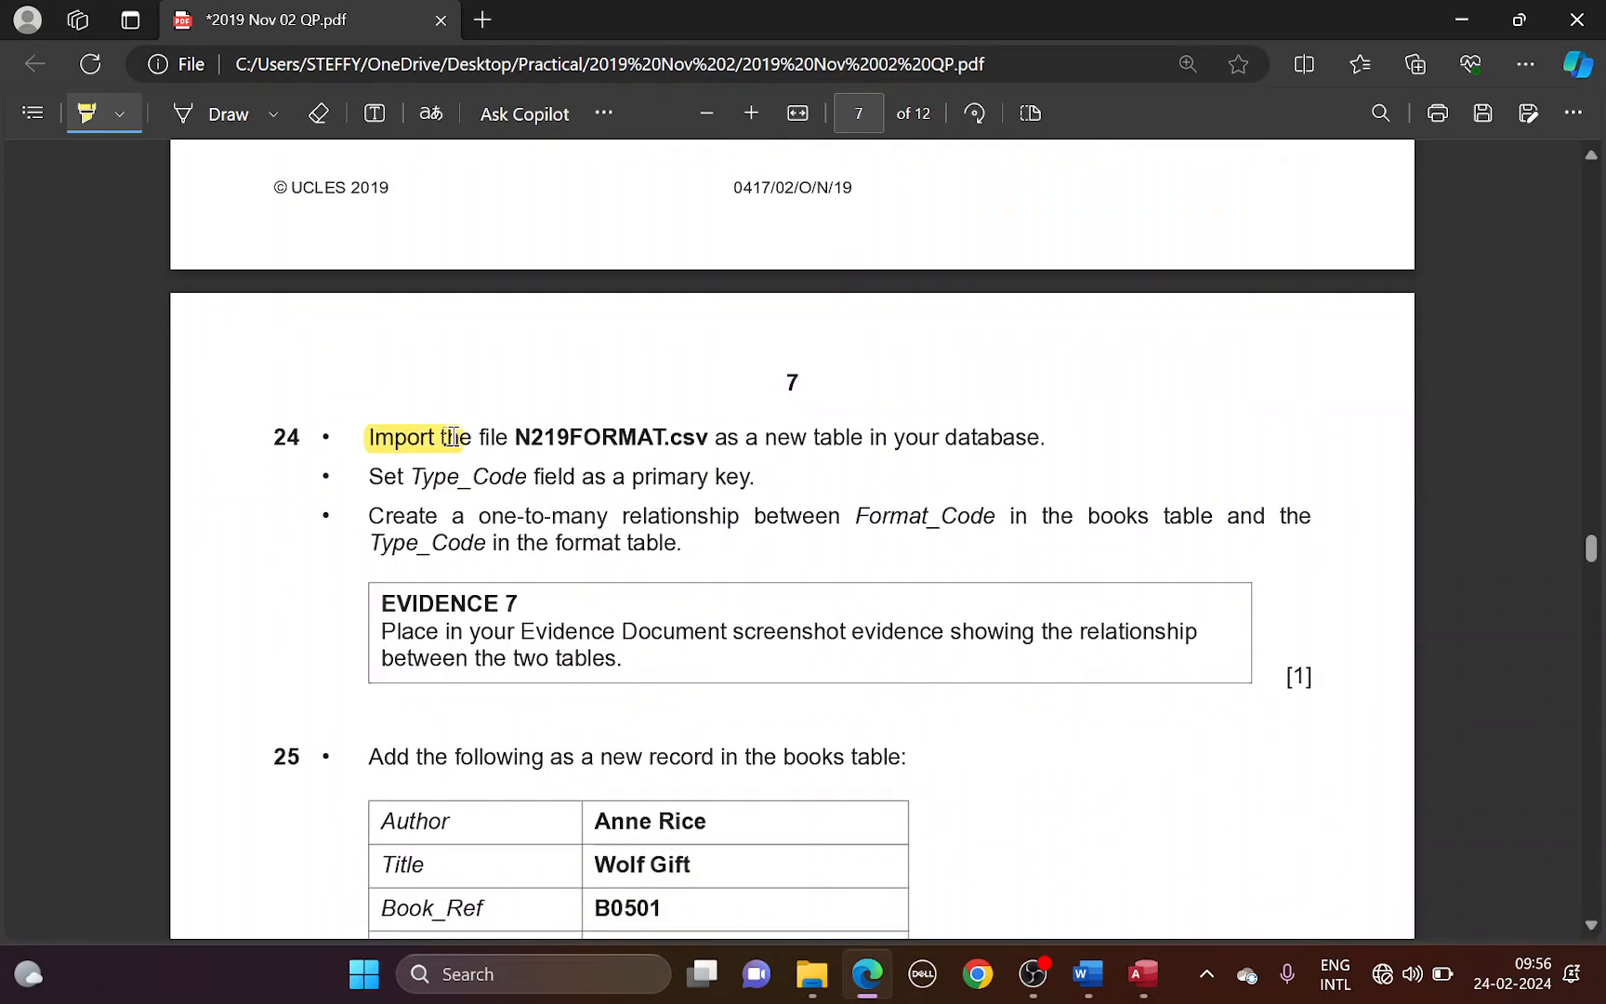
Step: Start a new text file import in Access and browse for its source file
key("alt+Tab")
left_click(274, 79)
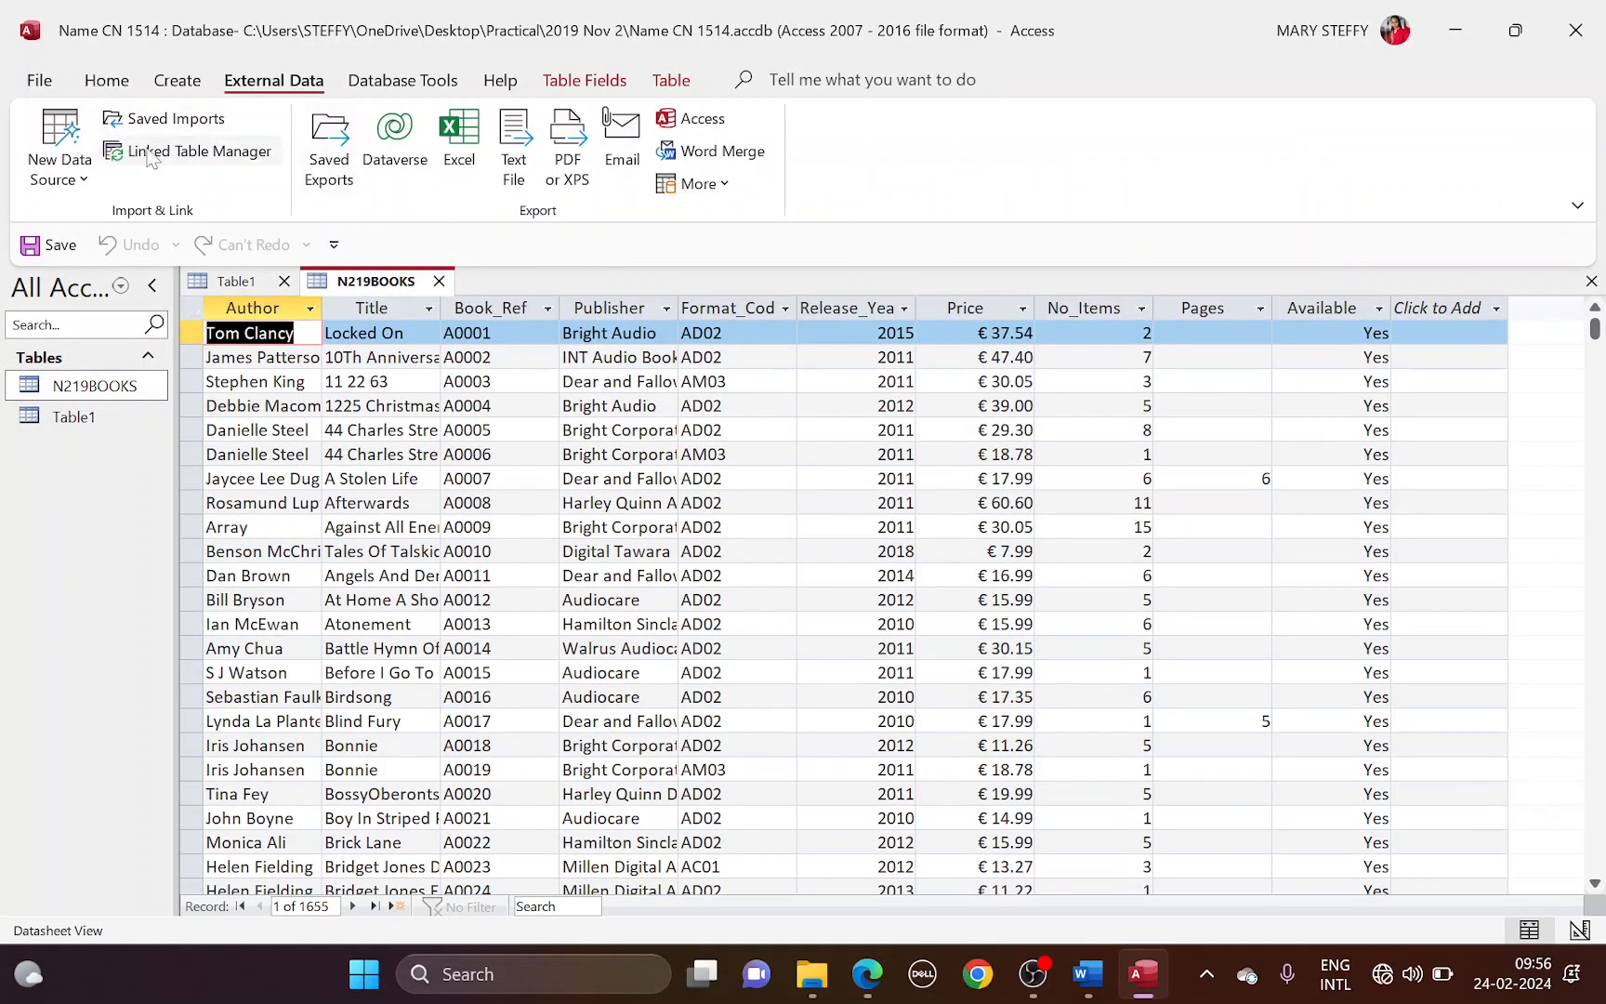
left_click(59, 148)
mouse_move(111, 230)
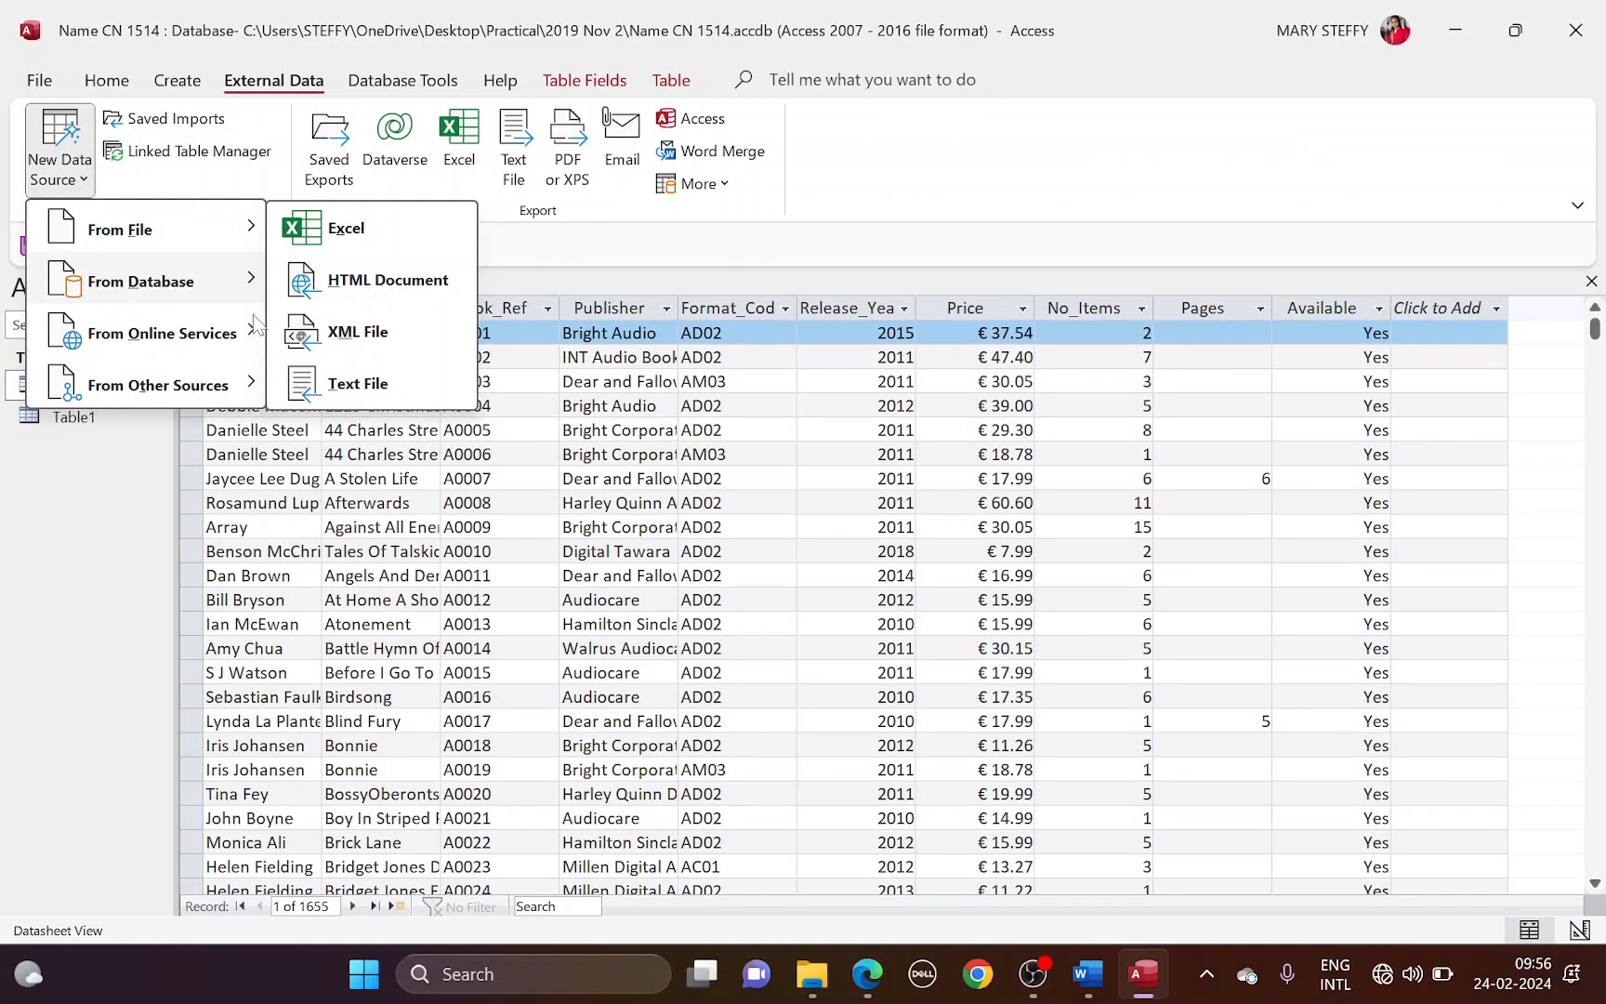
left_click(353, 388)
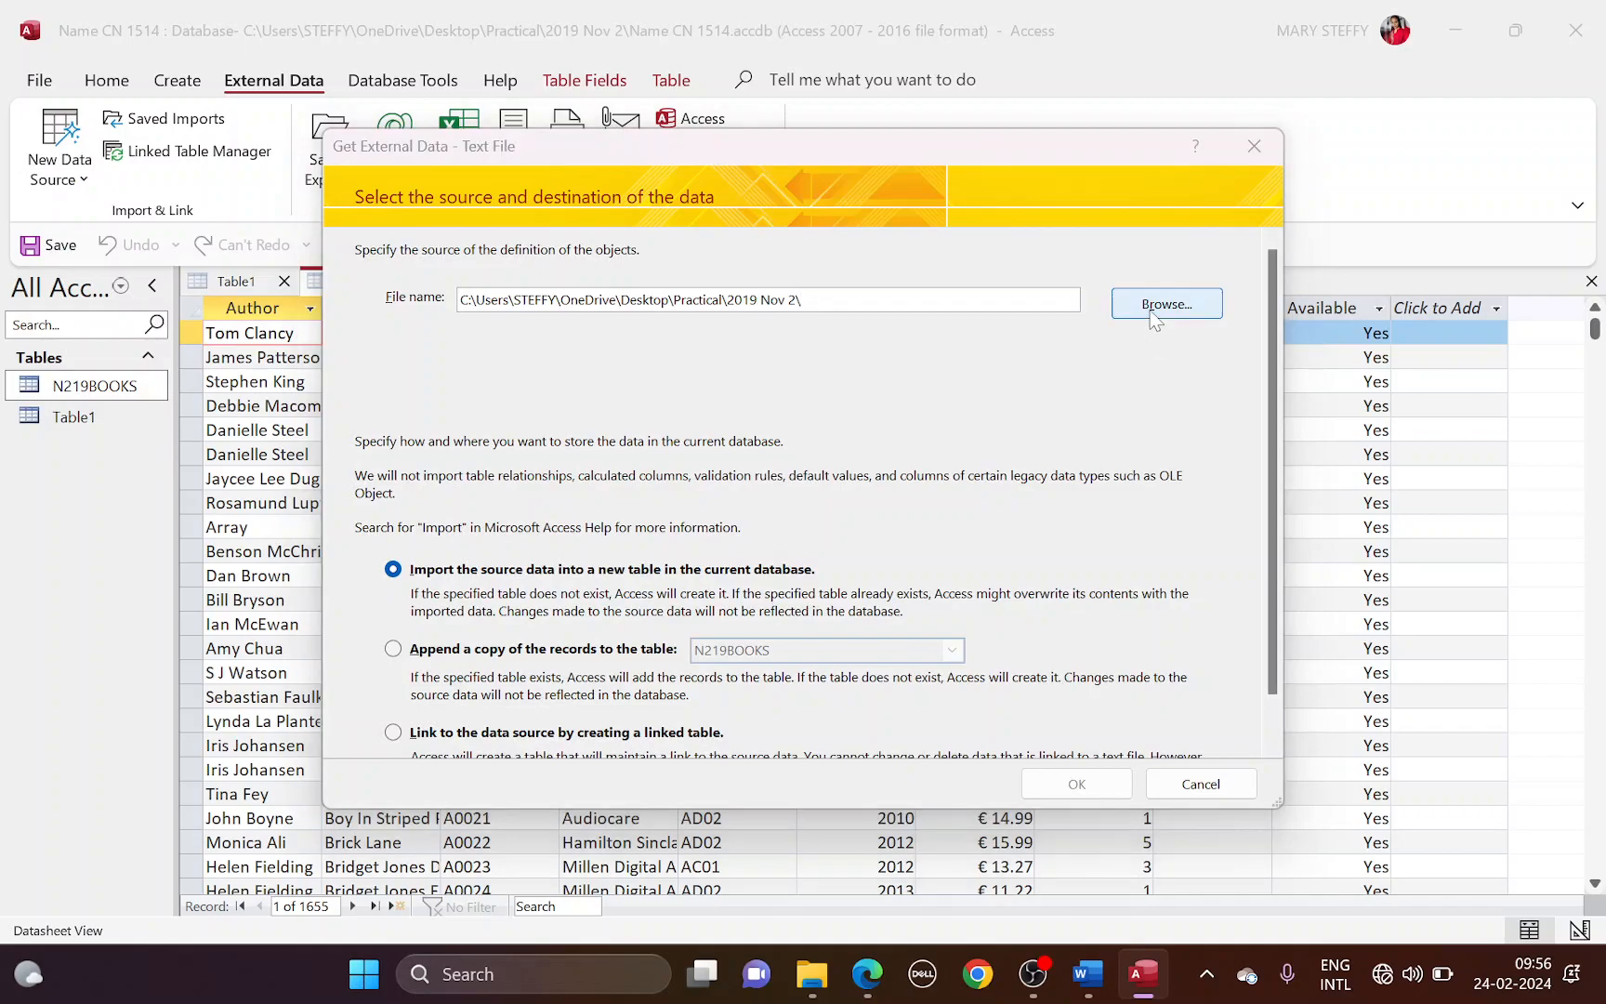
left_click(1166, 304)
Step: Highlight the file name N219FORMAT.csv in the question paper, and choose that file for import into a new table in the current database
key("alt+Tab")
left_click_drag(516, 436, 673, 439)
key("alt+Tab")
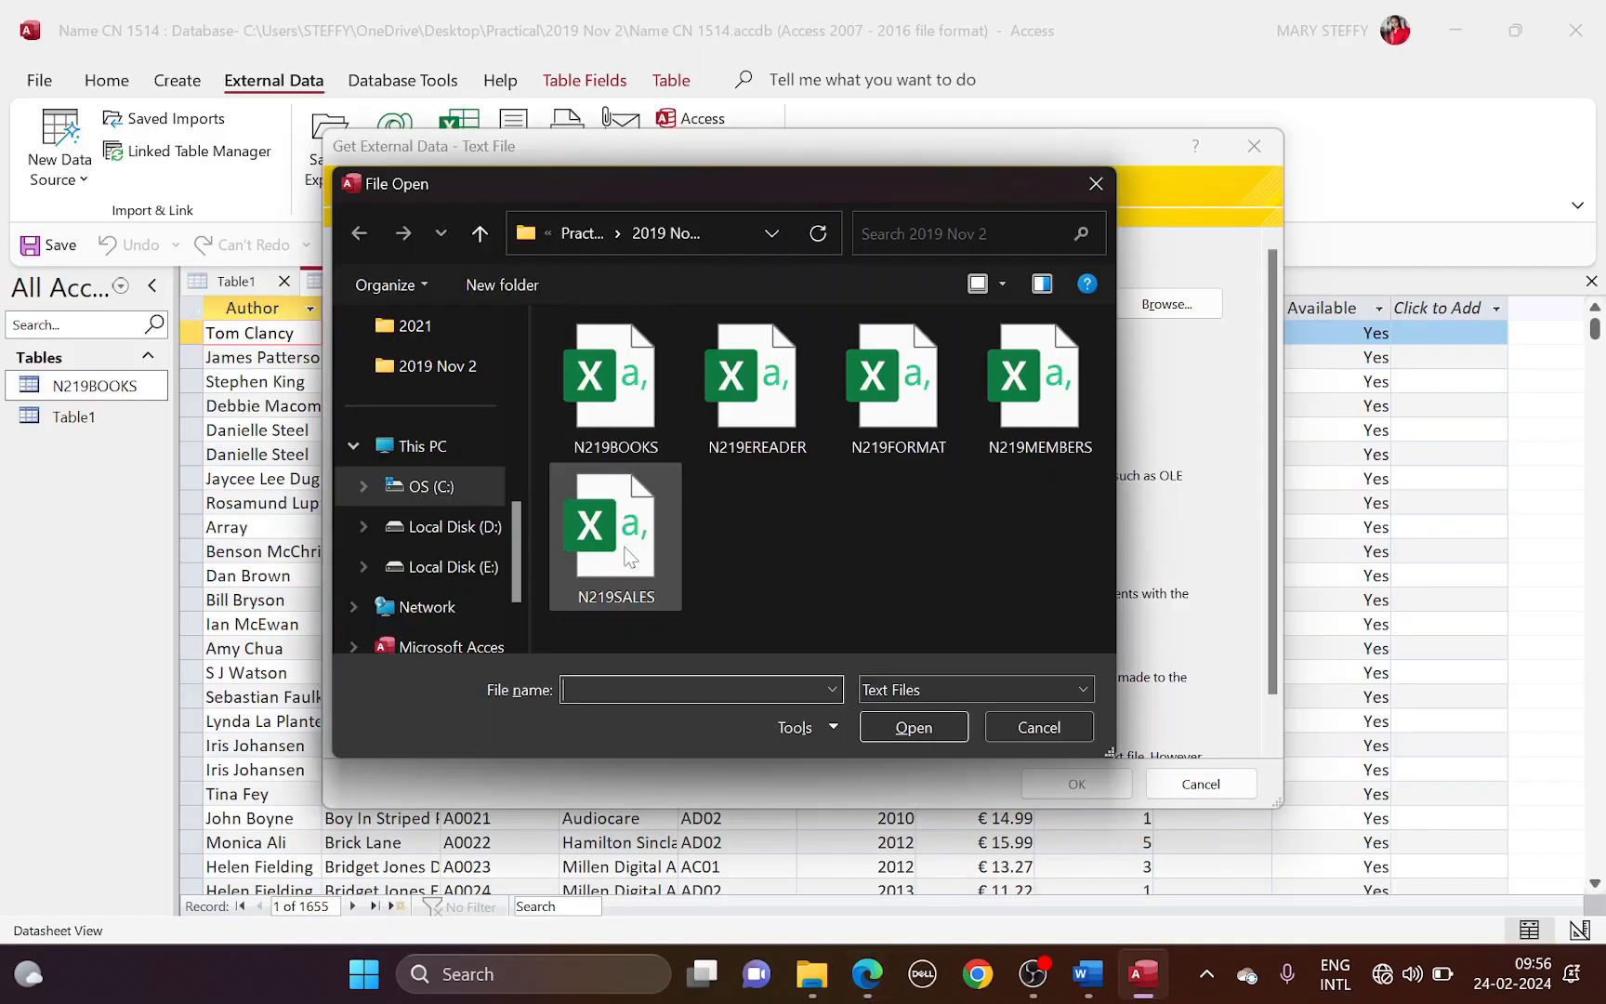
left_click(886, 429)
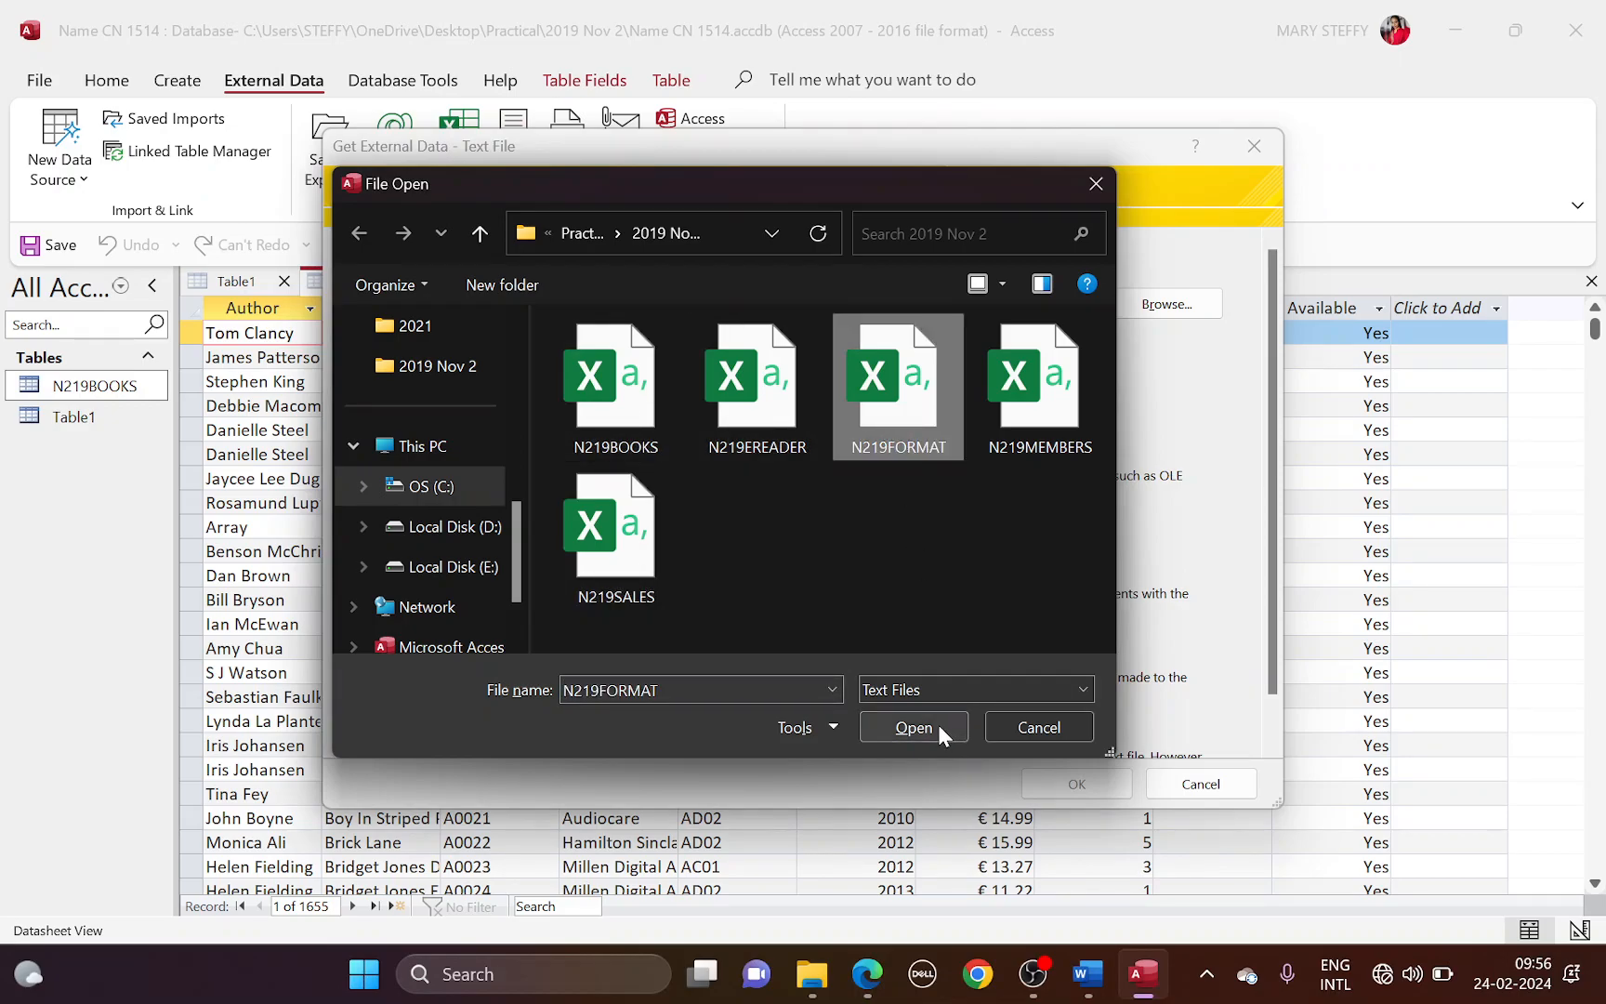
left_click(937, 724)
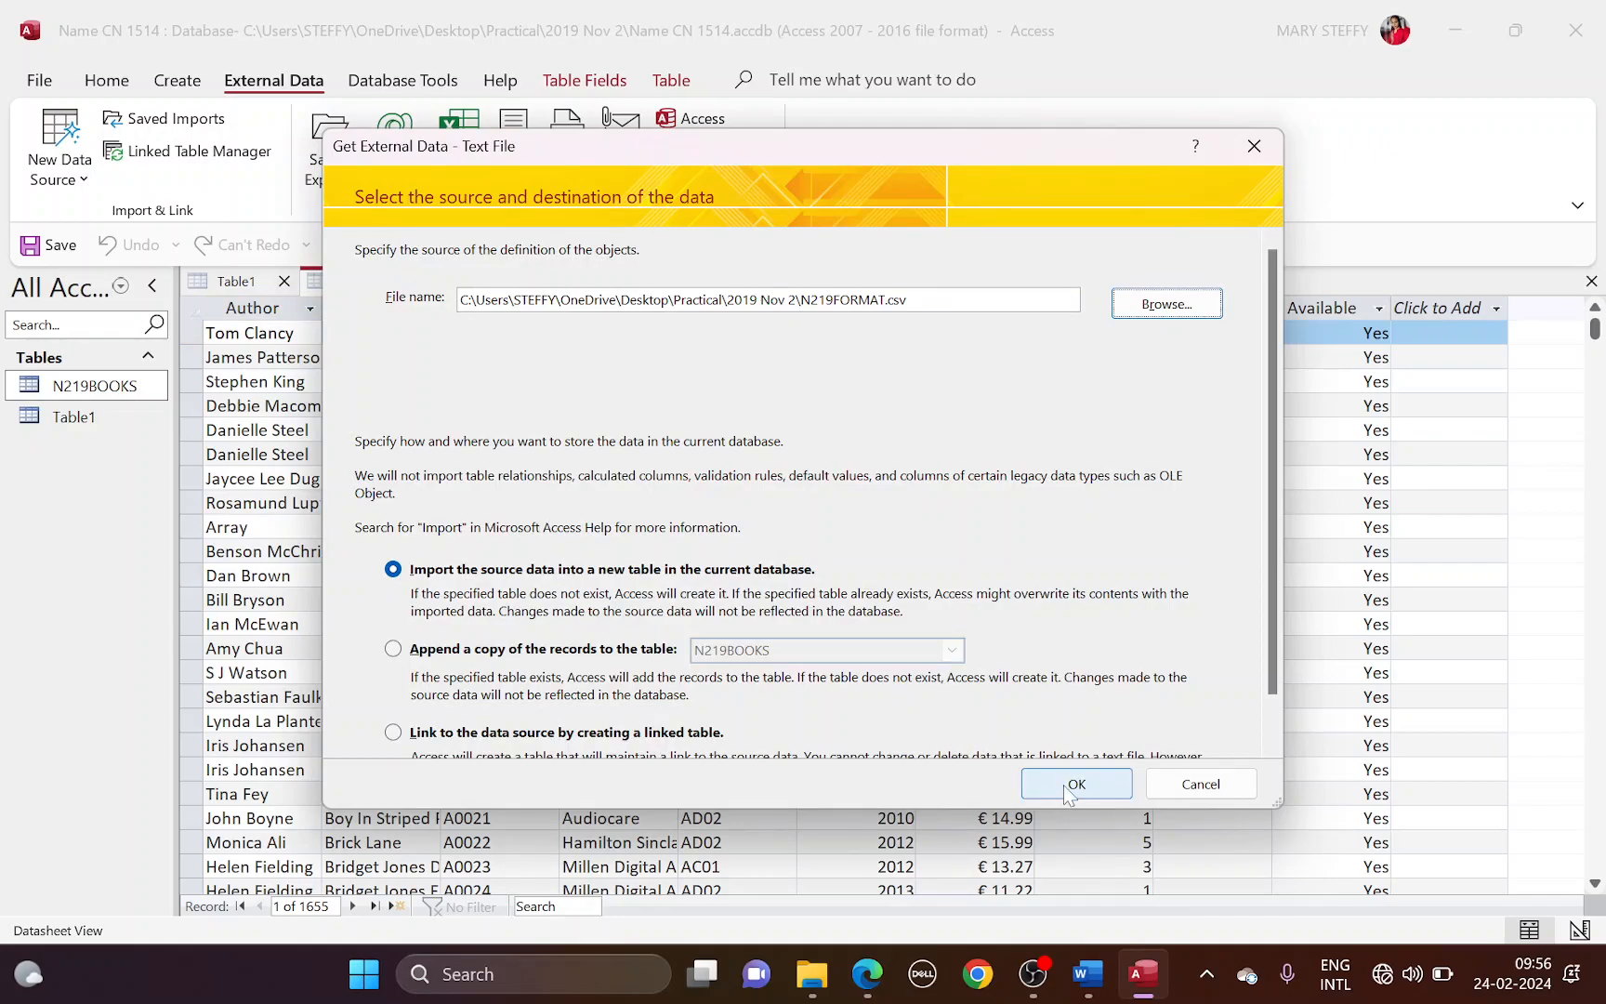
left_click(1074, 783)
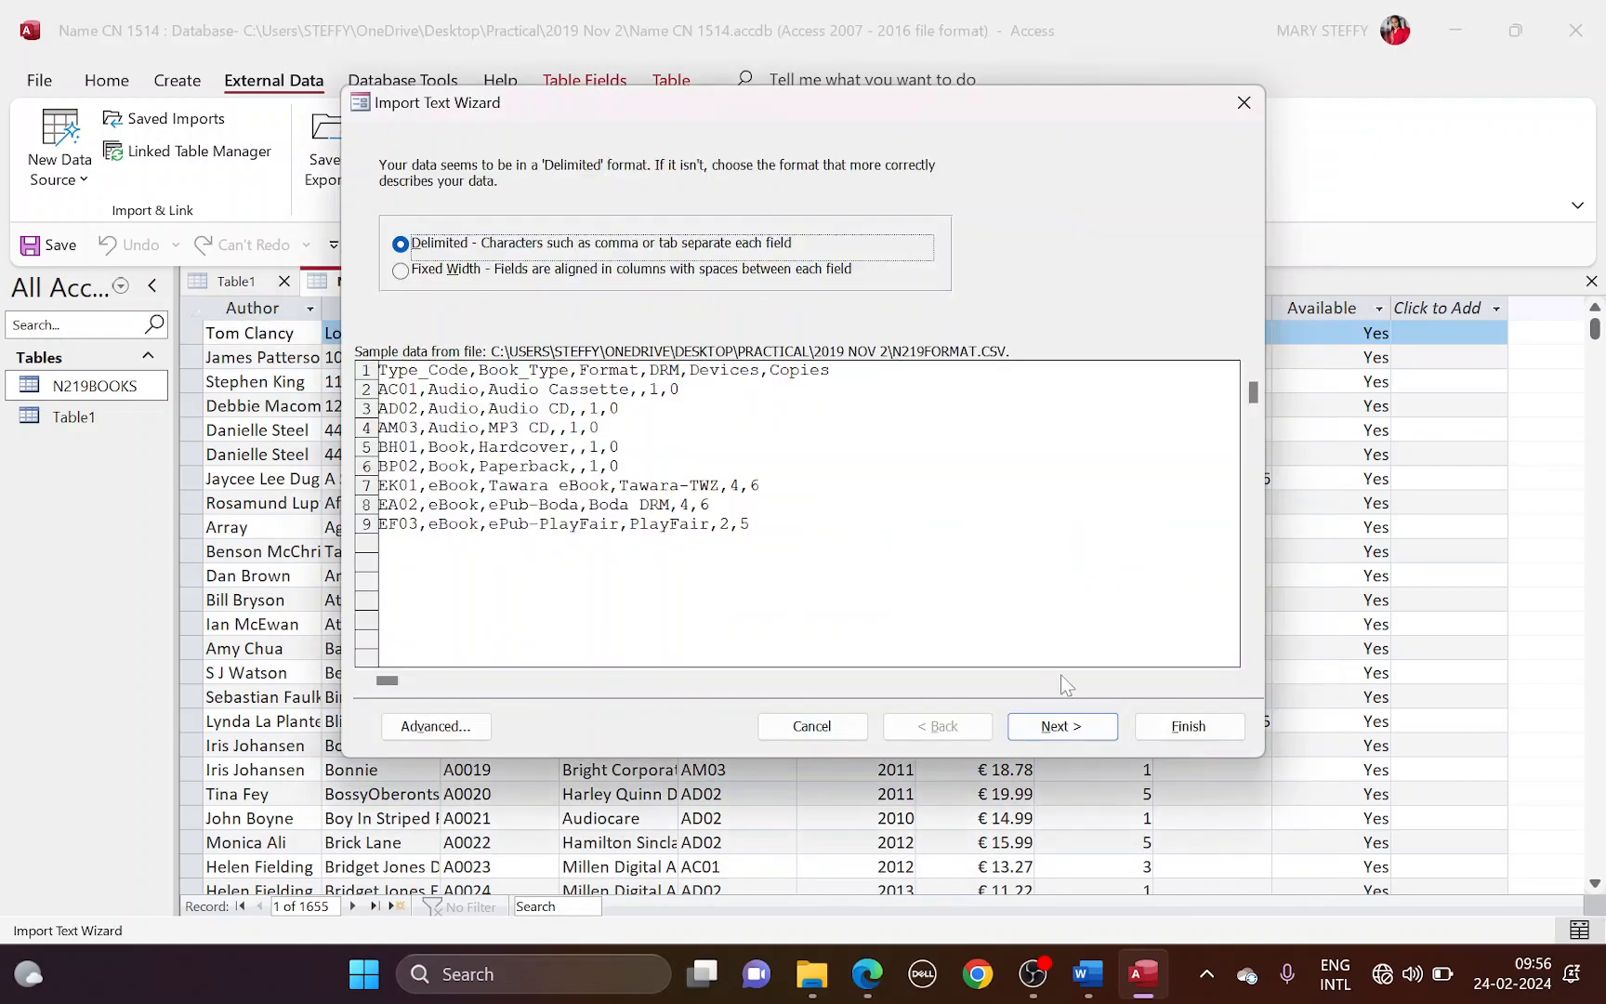
Step: Set the text import as comma-delimited with the first row containing field names, and accept the default field options
left_click(1075, 730)
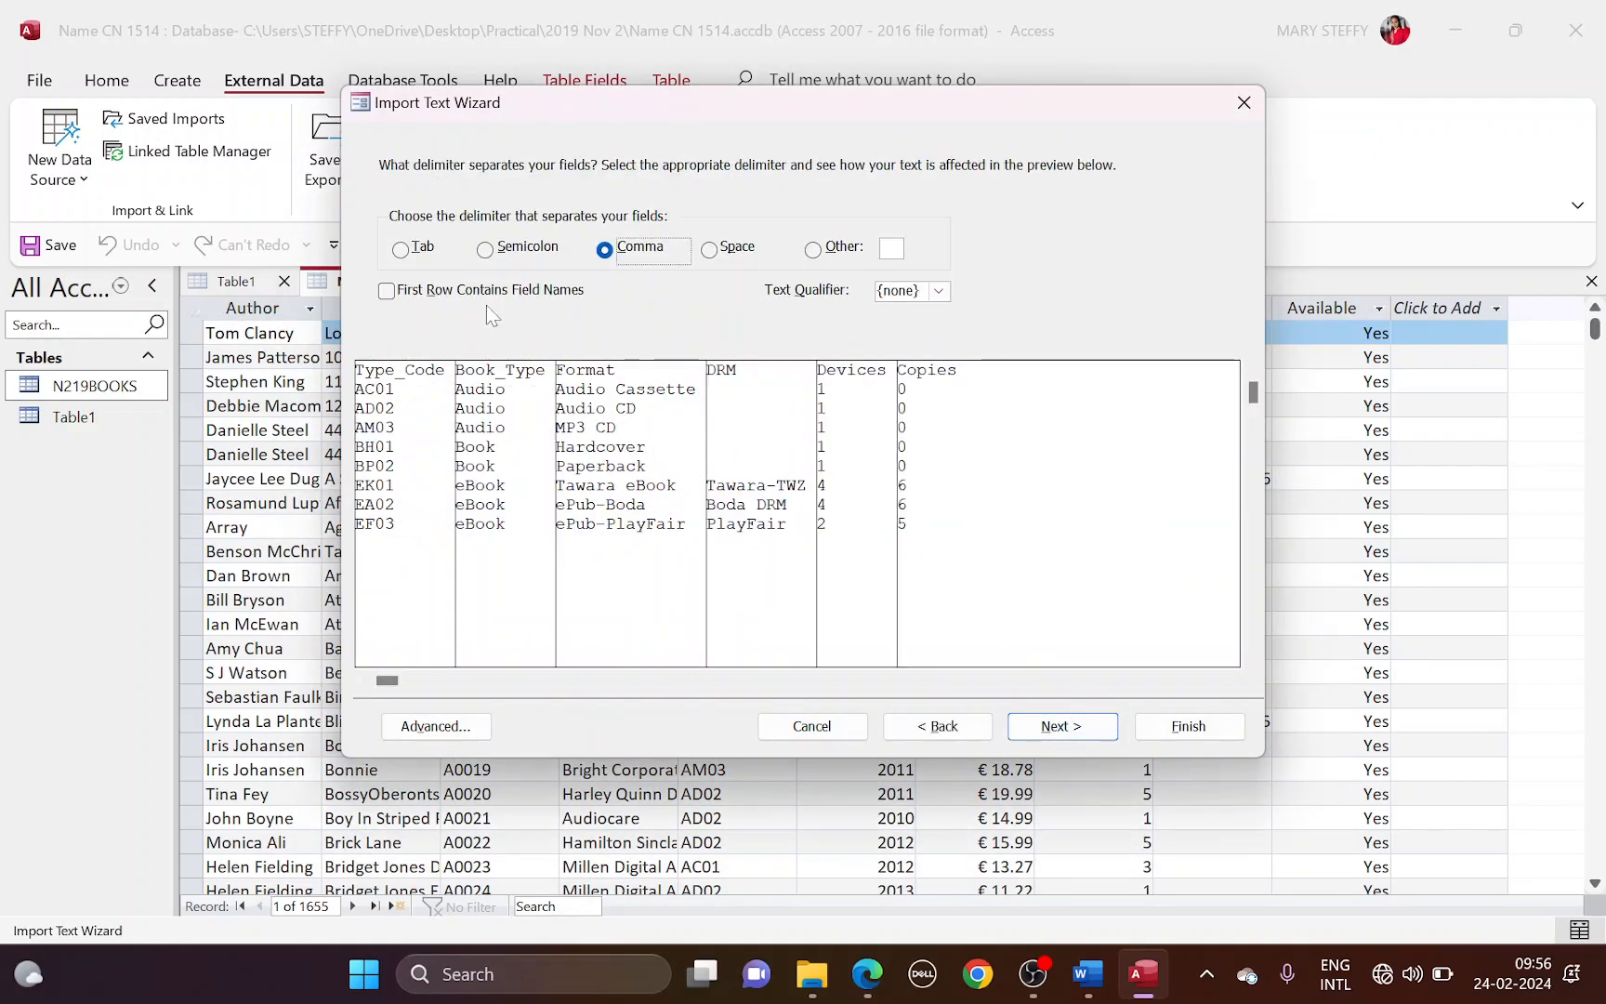
left_click(489, 296)
left_click(1059, 726)
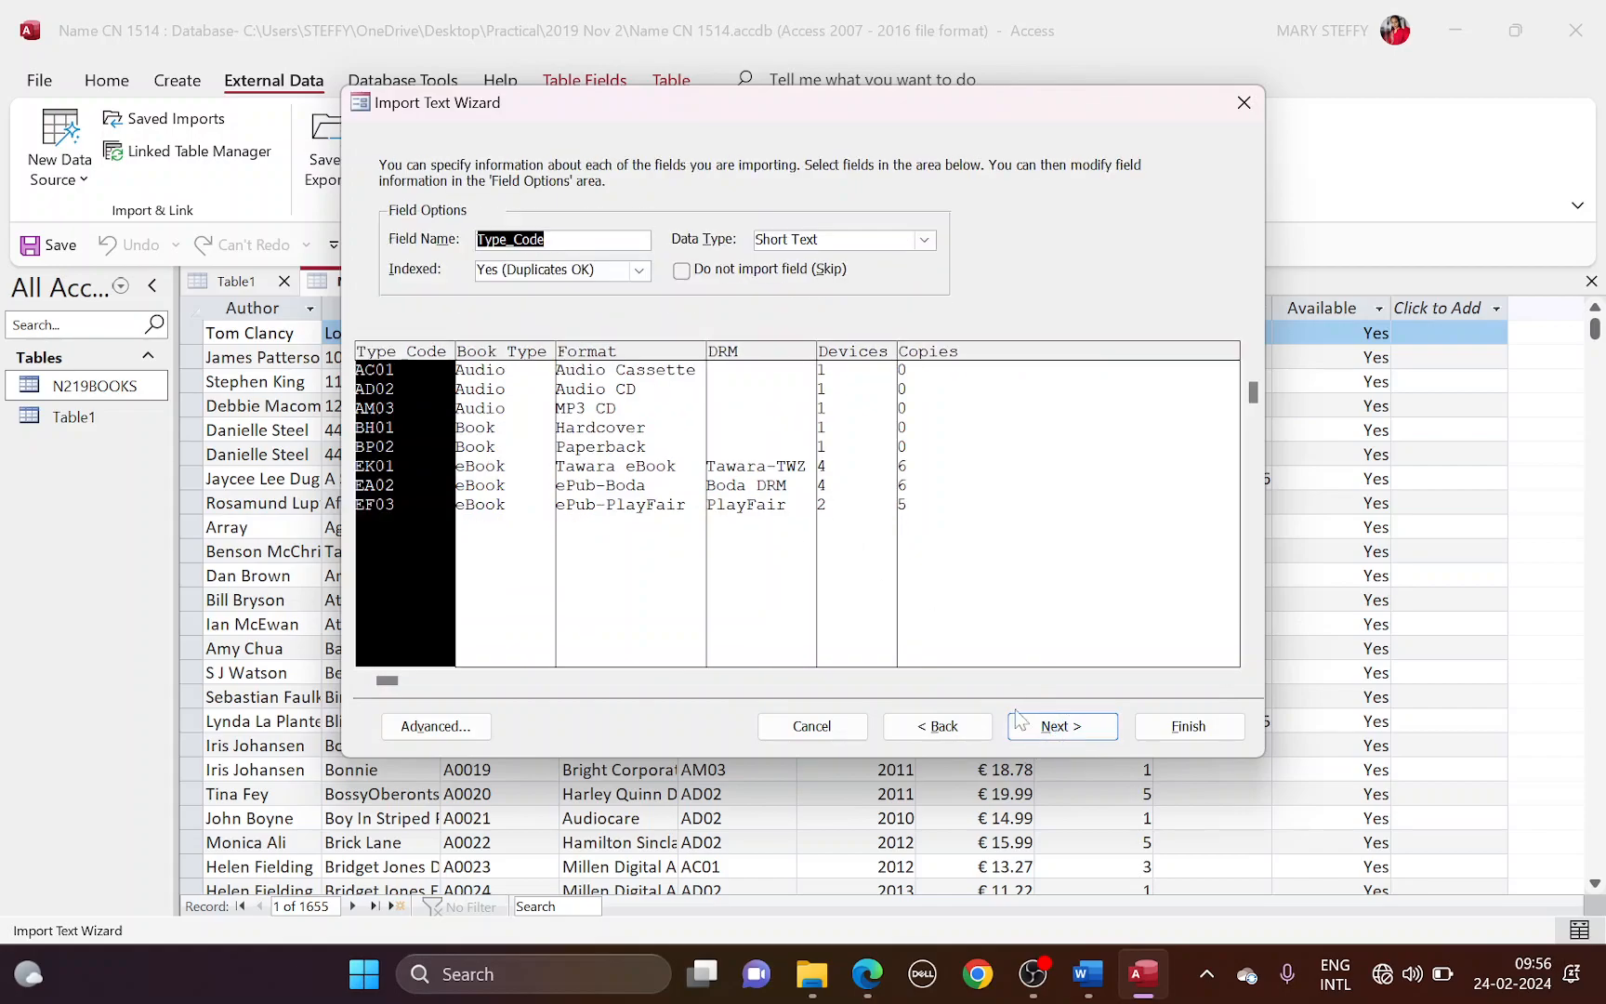
key("alt+Tab")
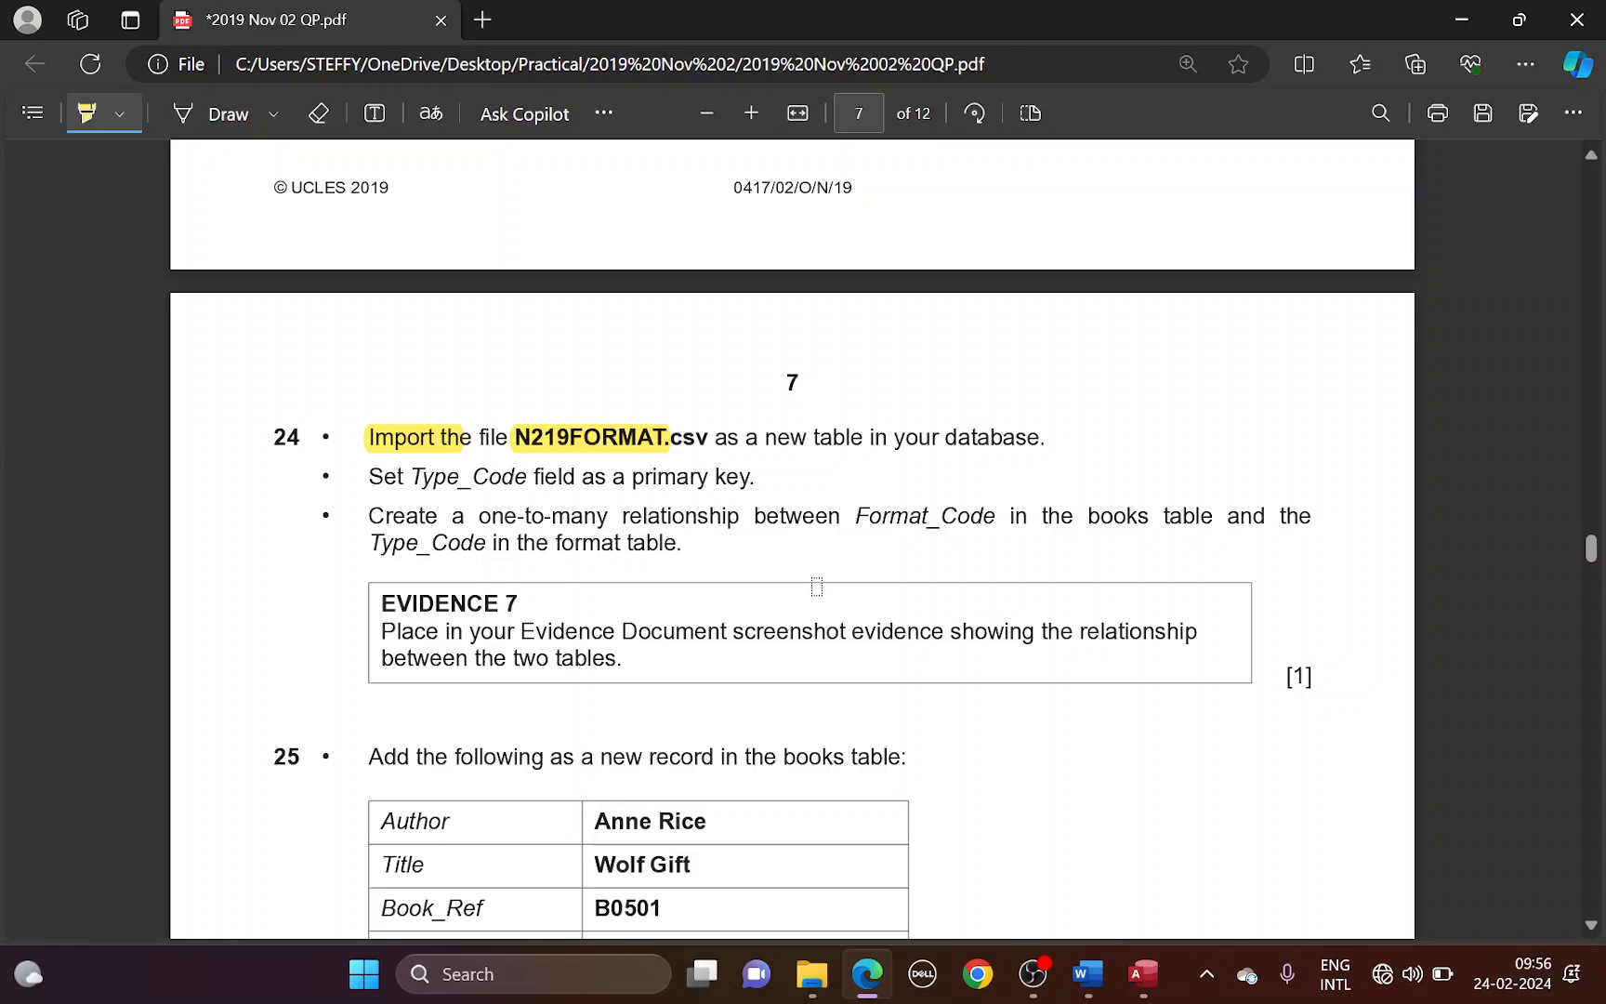
key("alt+Tab")
left_click(1067, 730)
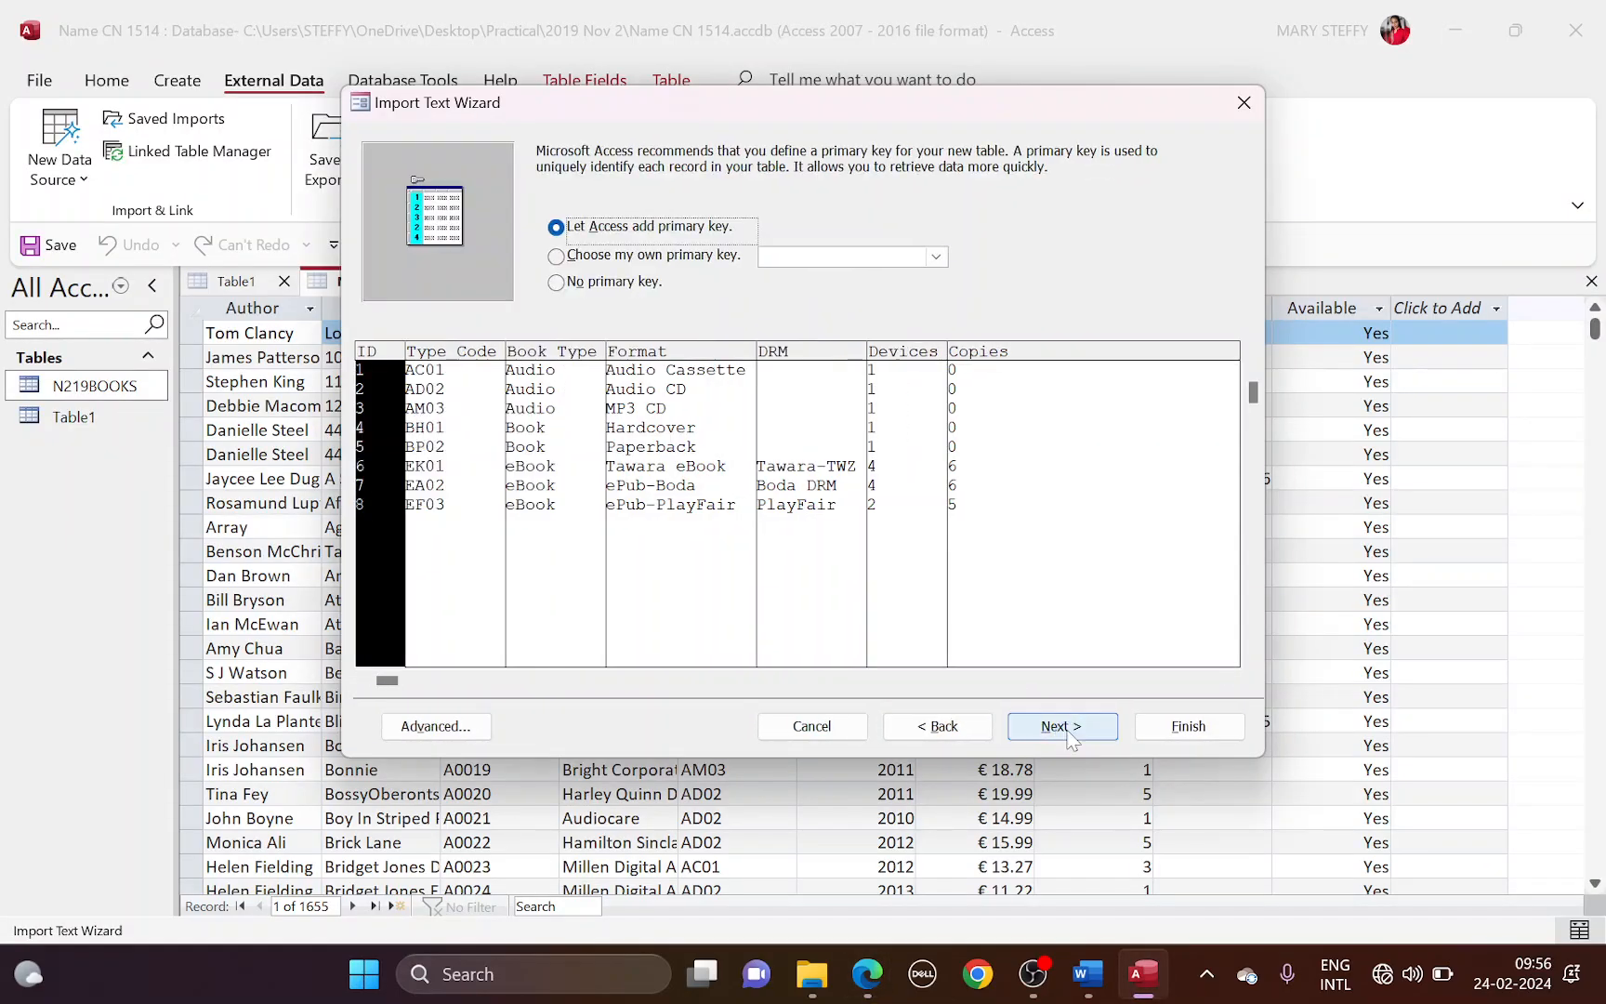
Step: Highlight Type_Code in the question paper, choose it as the import's primary key, and finish importing N219FORMAT without saving the import steps
key("alt+Tab")
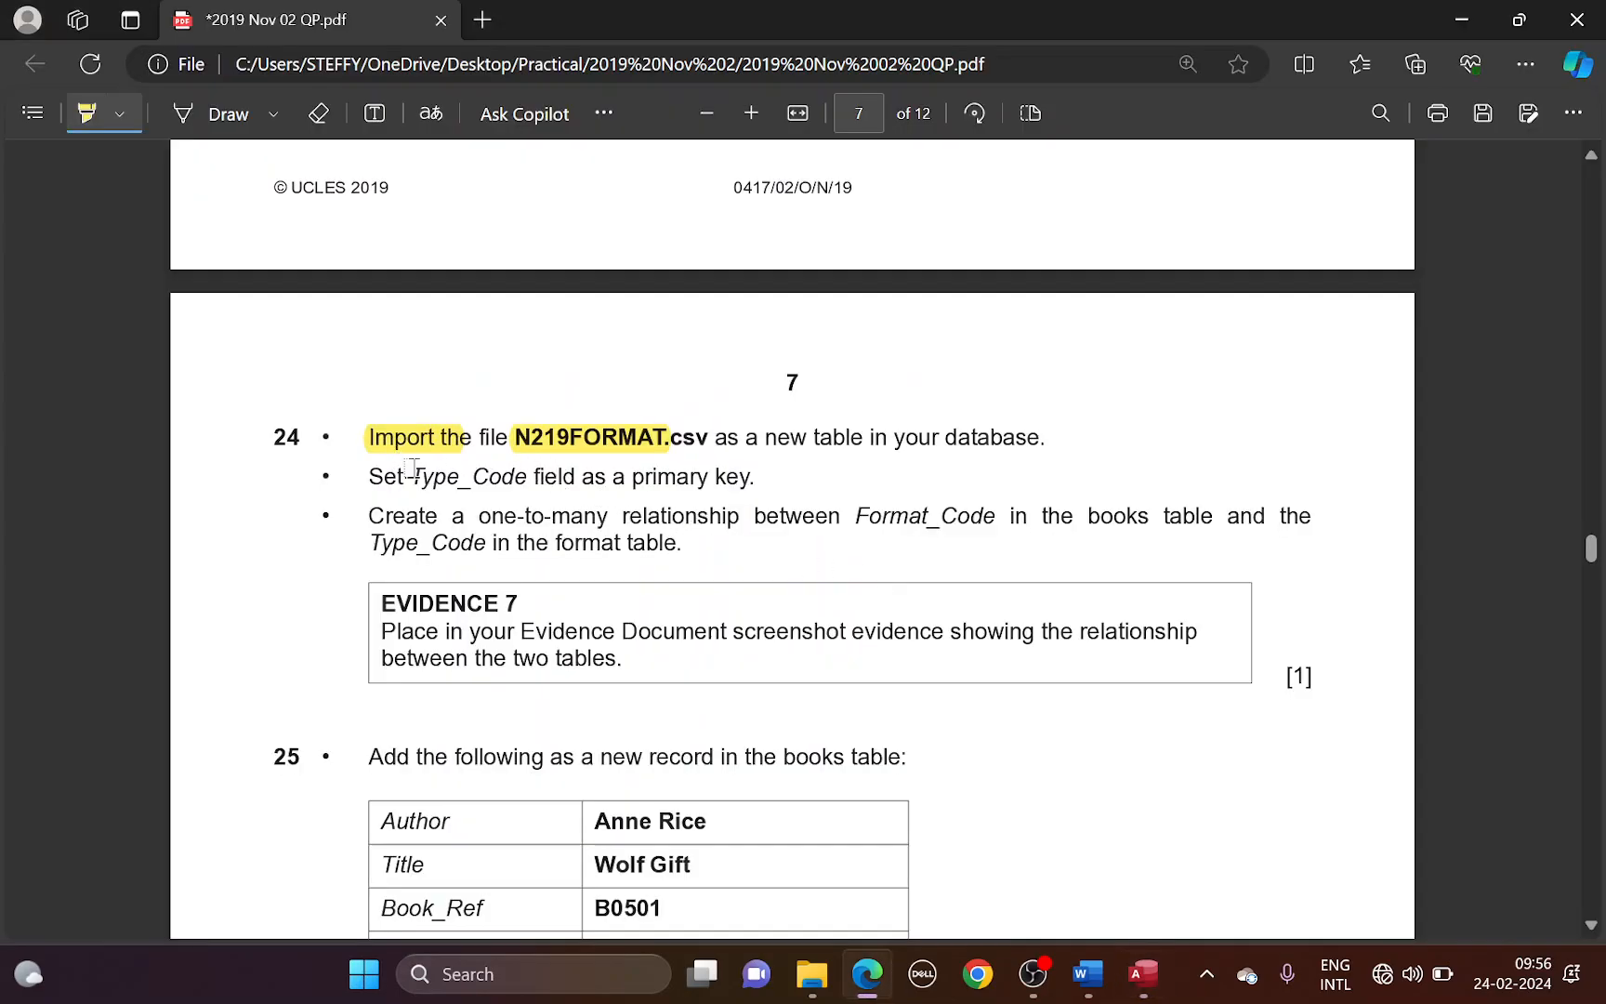
left_click_drag(413, 470, 528, 482)
key("alt+Tab")
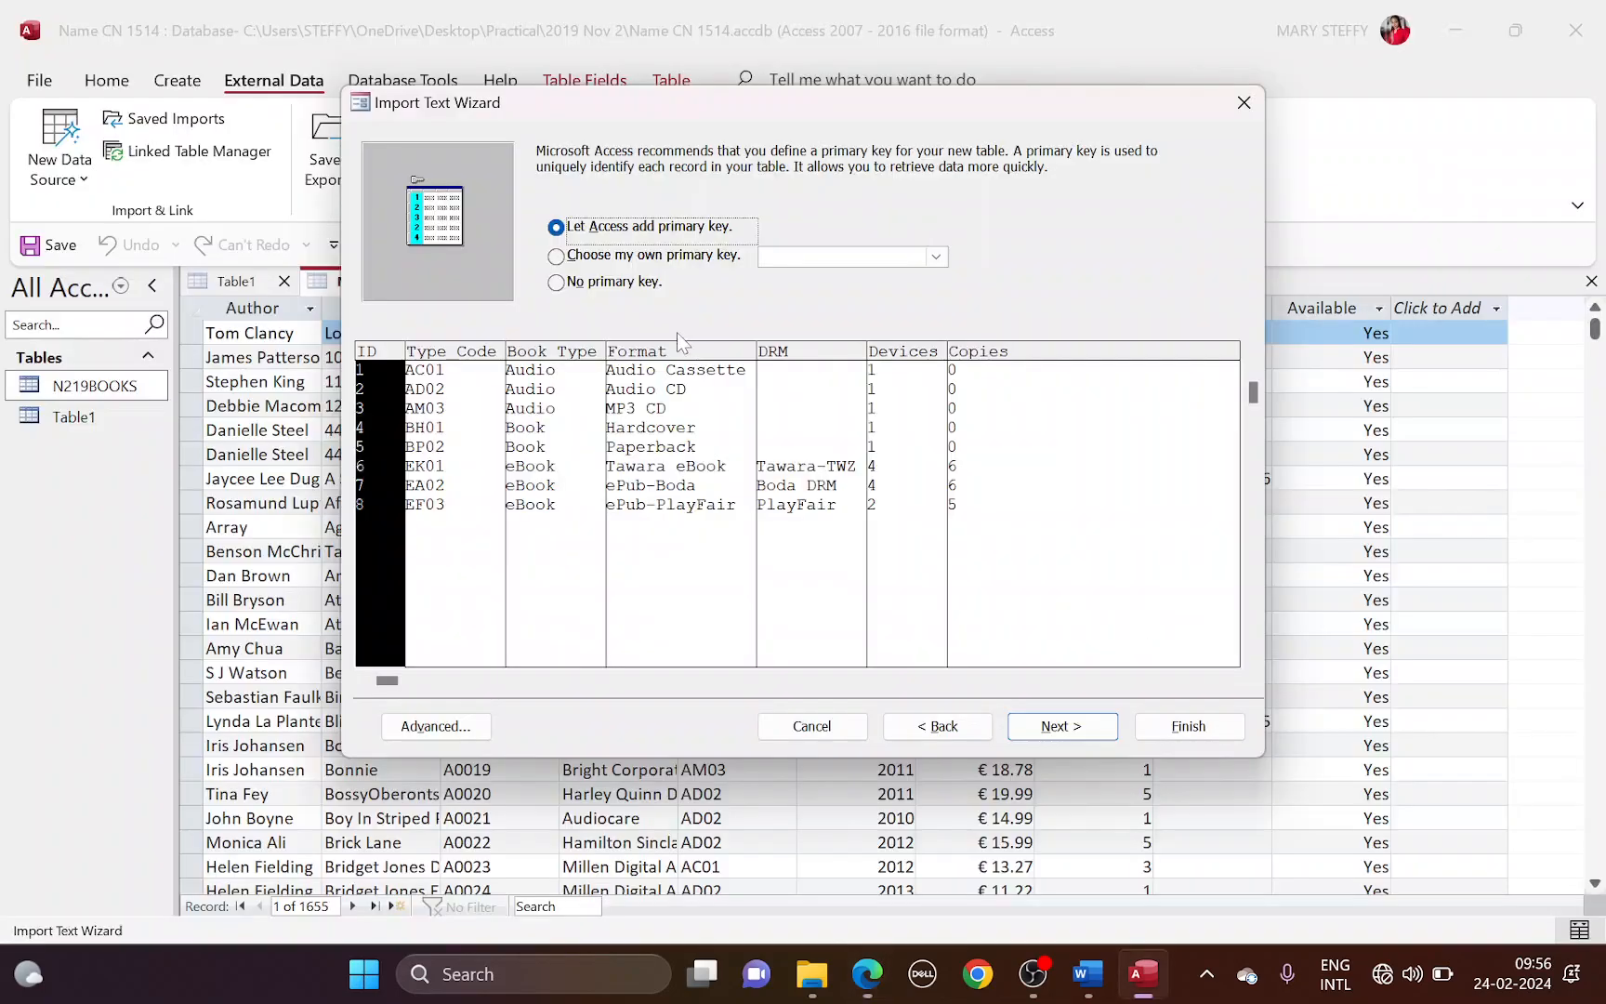
left_click(683, 257)
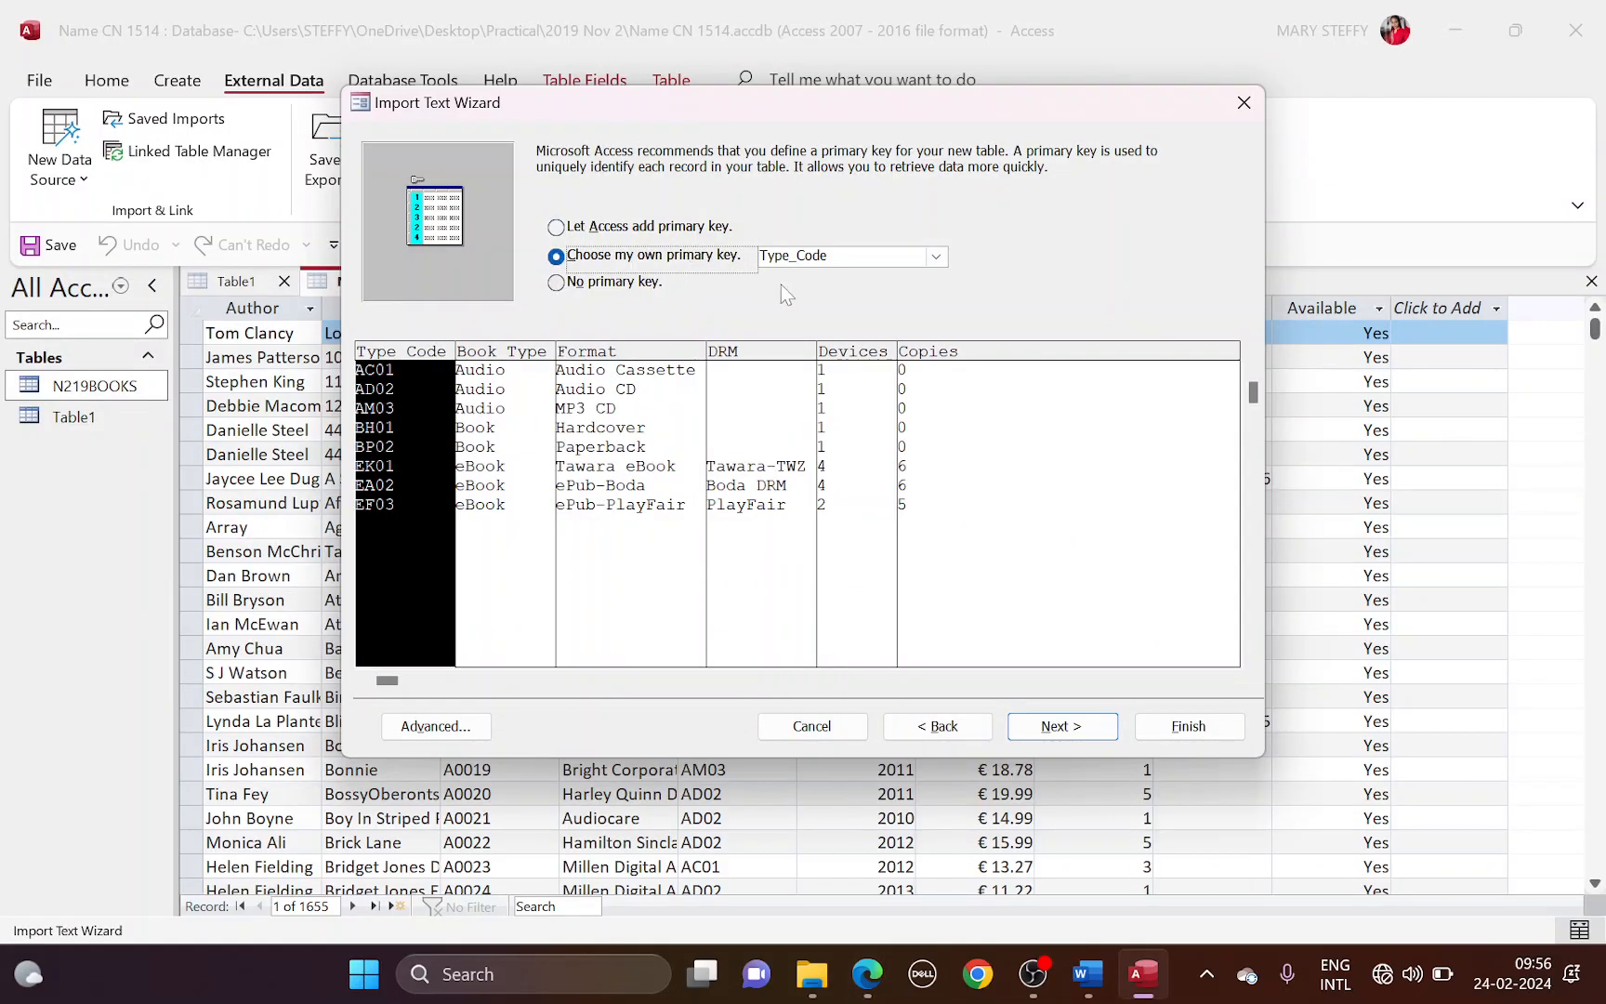
left_click(1060, 726)
left_click(1188, 726)
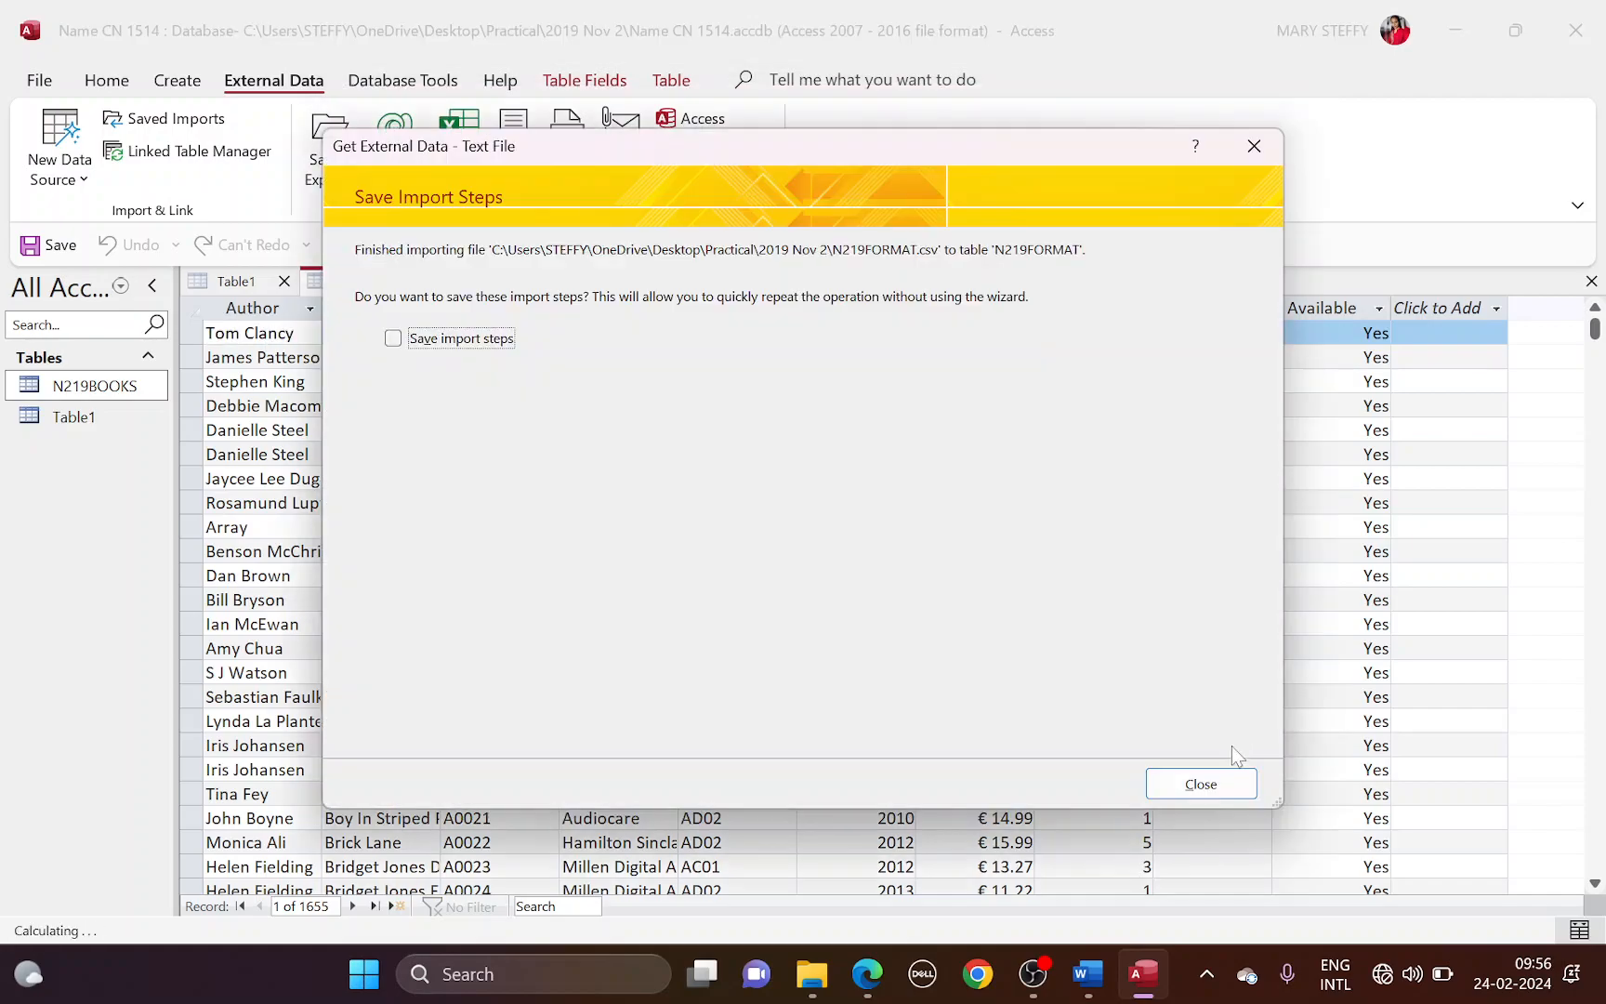
left_click(1220, 782)
Step: Check question 24 against the imported tables, and close the N219BOOKS table in Access
key("alt+Tab")
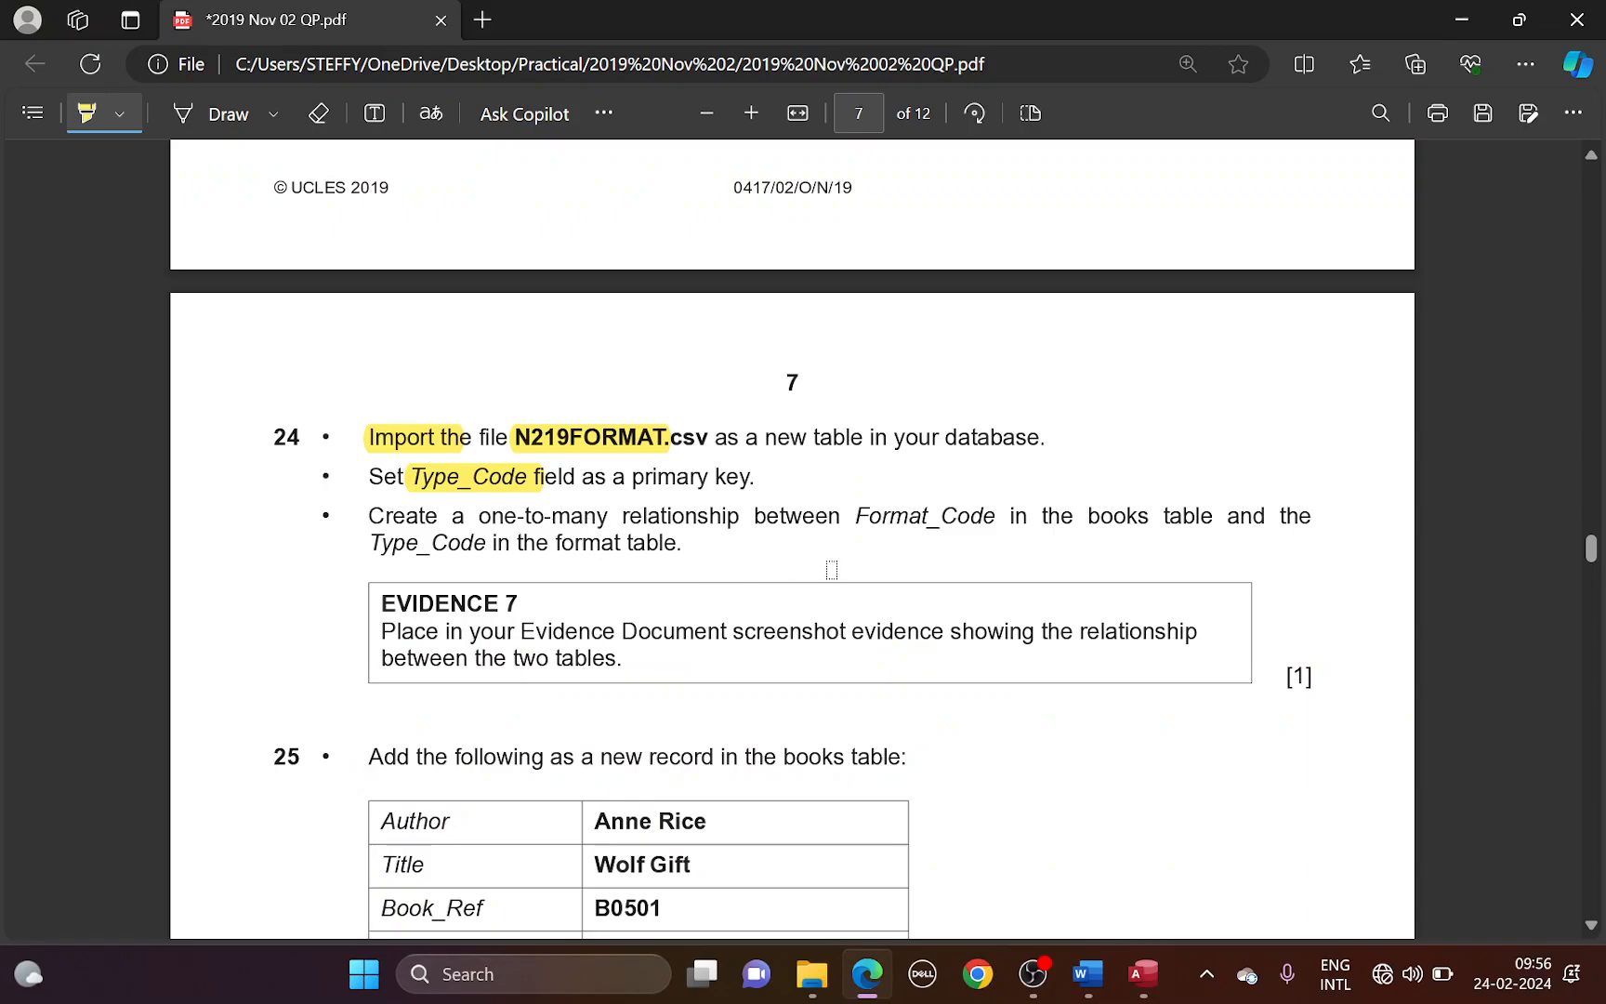
key("alt+Tab")
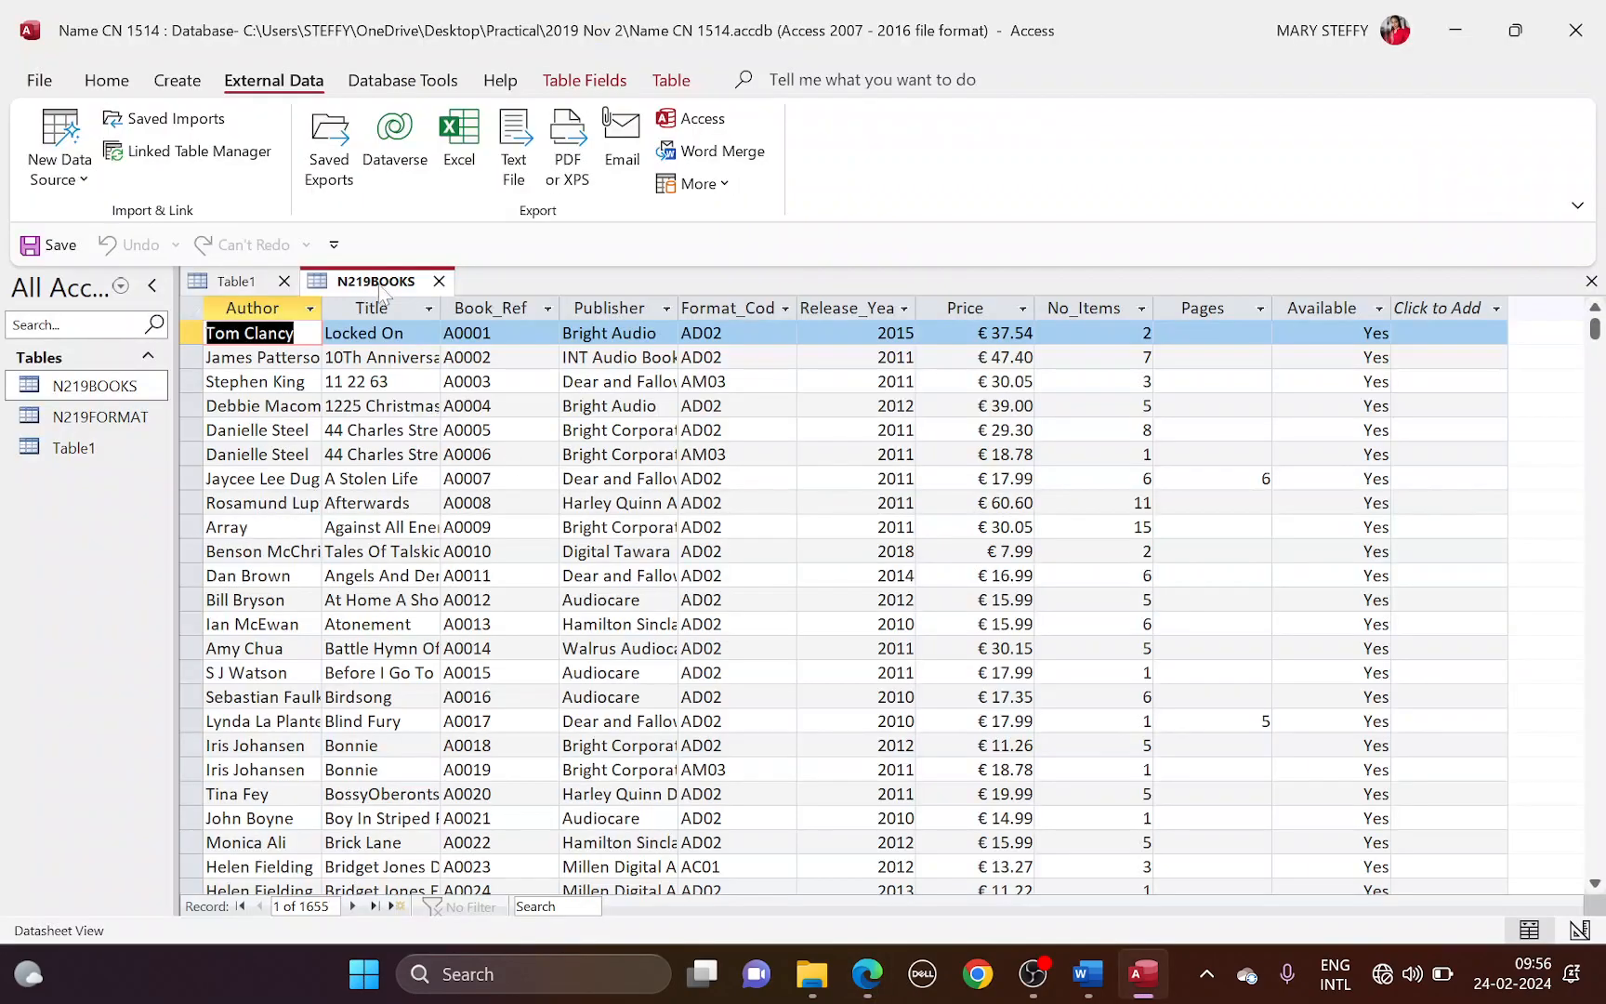
key("alt+Tab")
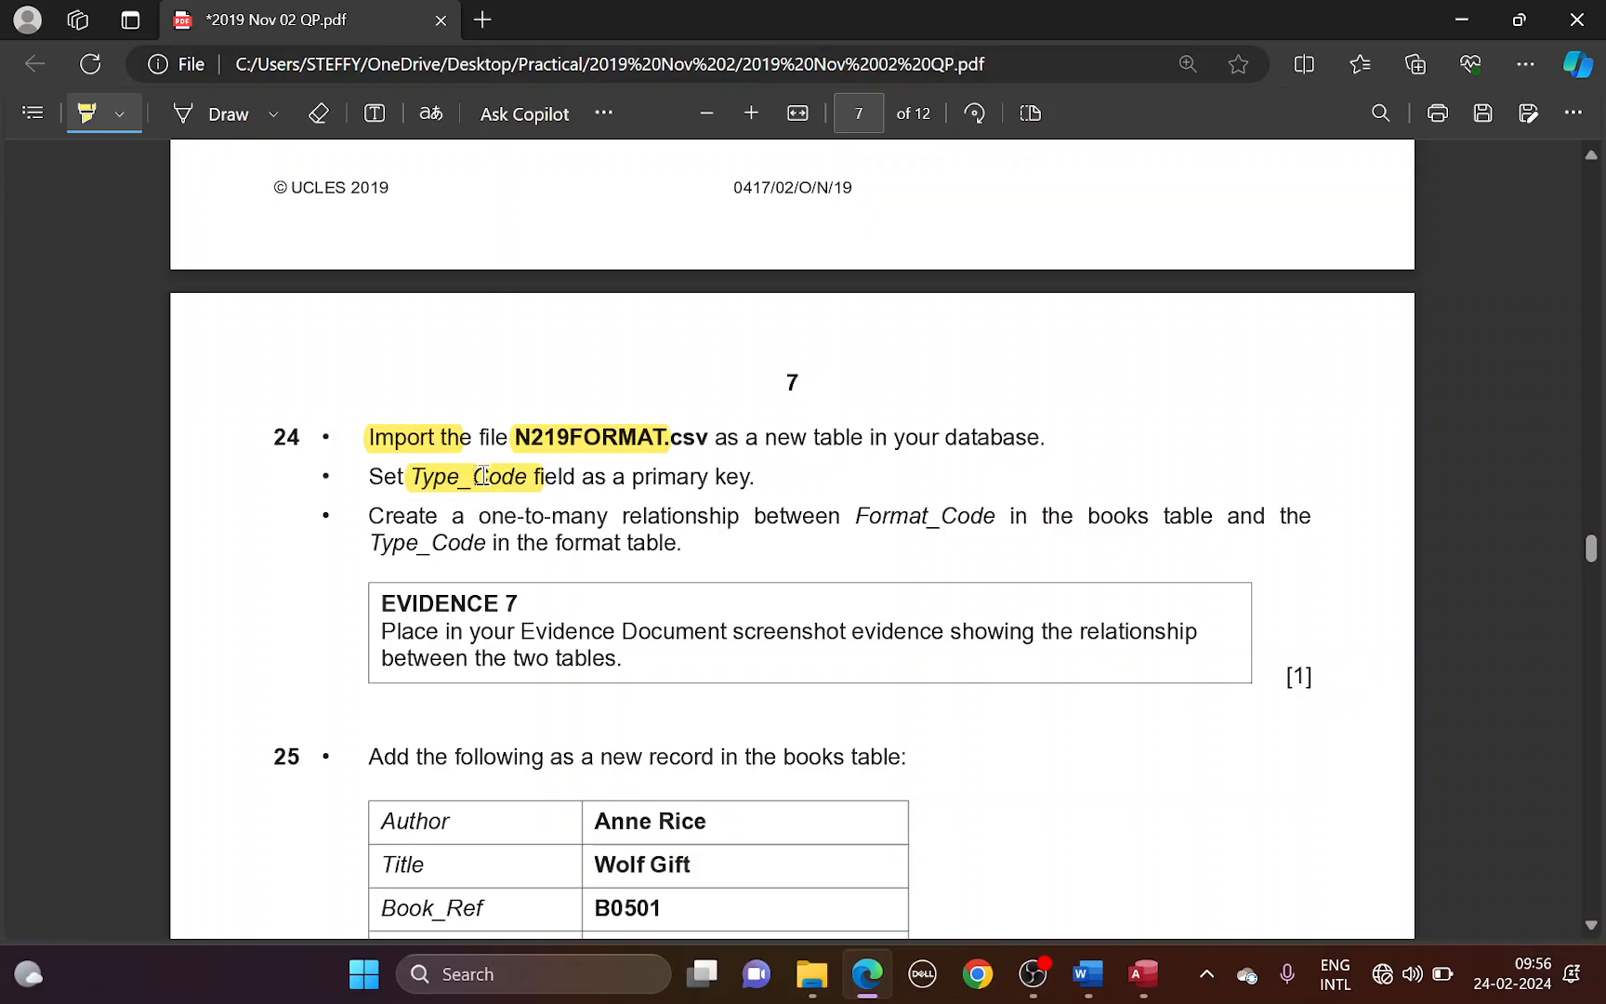
key("alt+Tab")
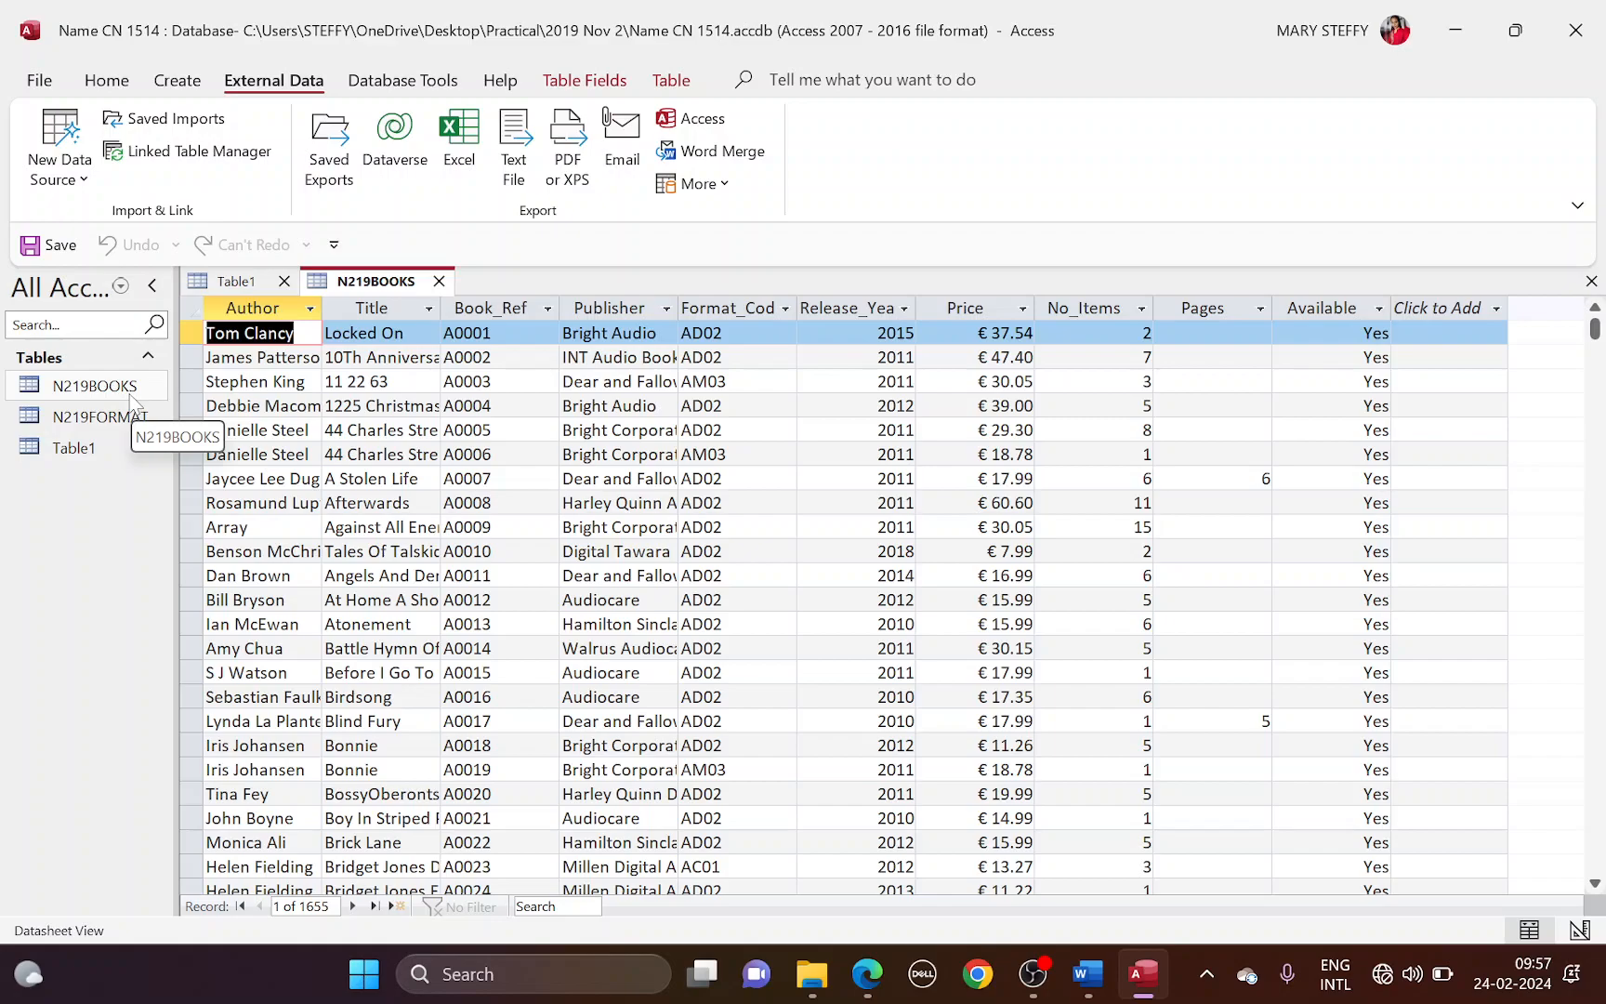
left_click(439, 282)
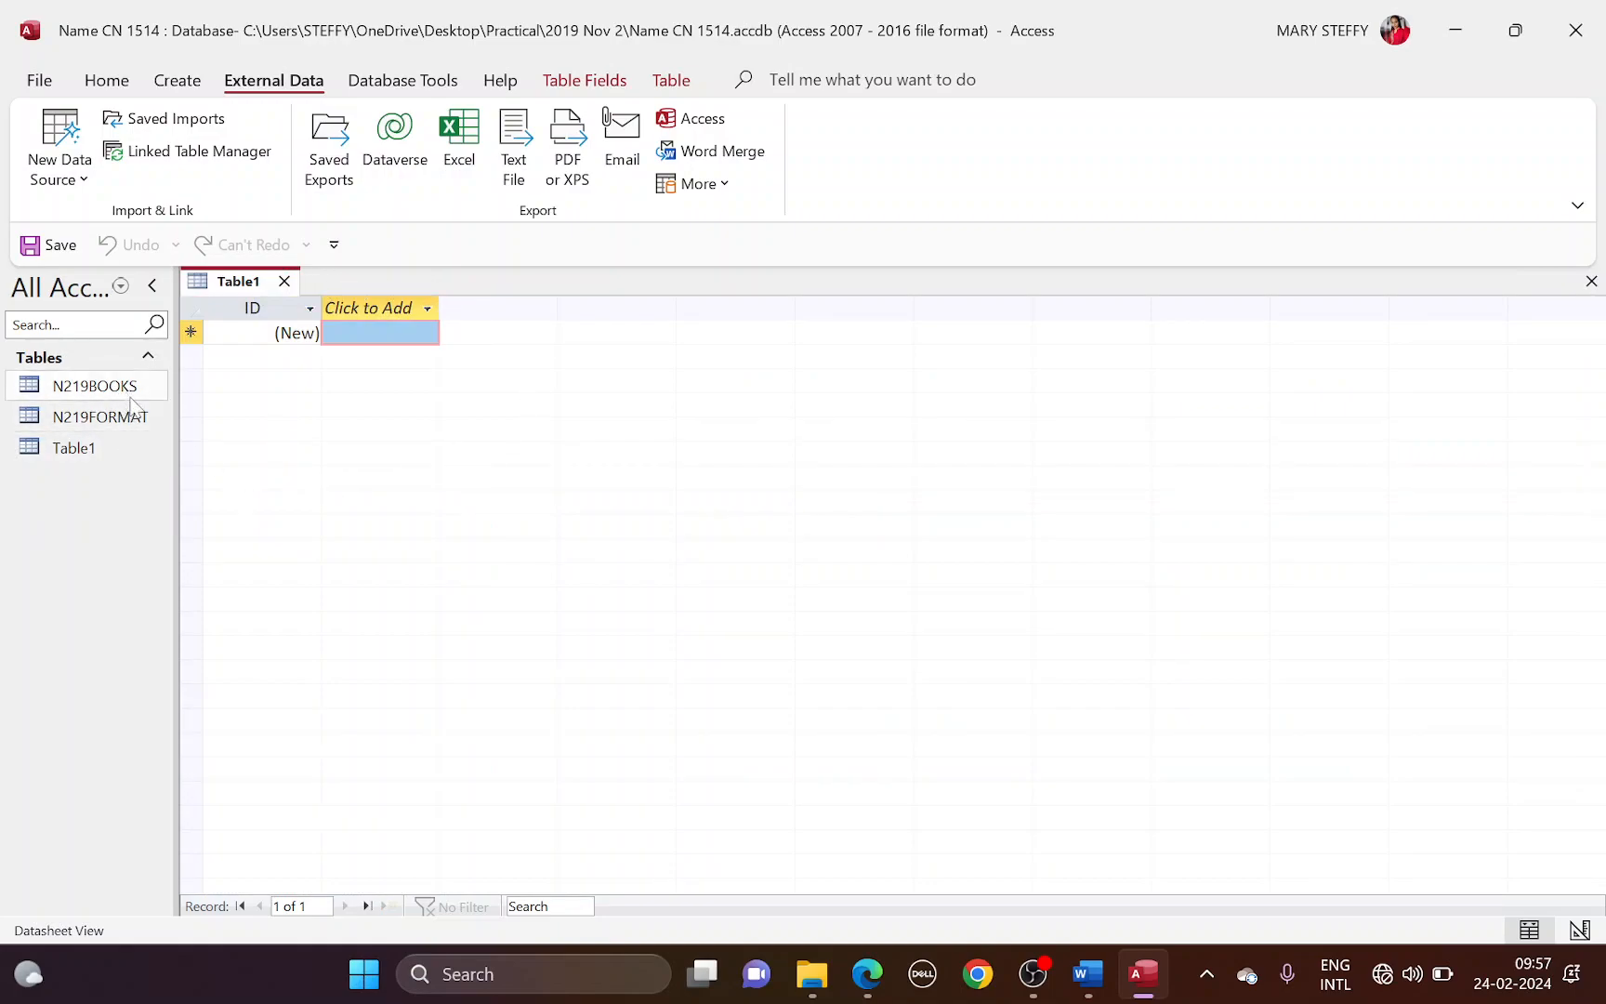
Step: Highlight "one-to-many relationship between" in question 24 of the question paper, and return to Access
left_click(383, 82)
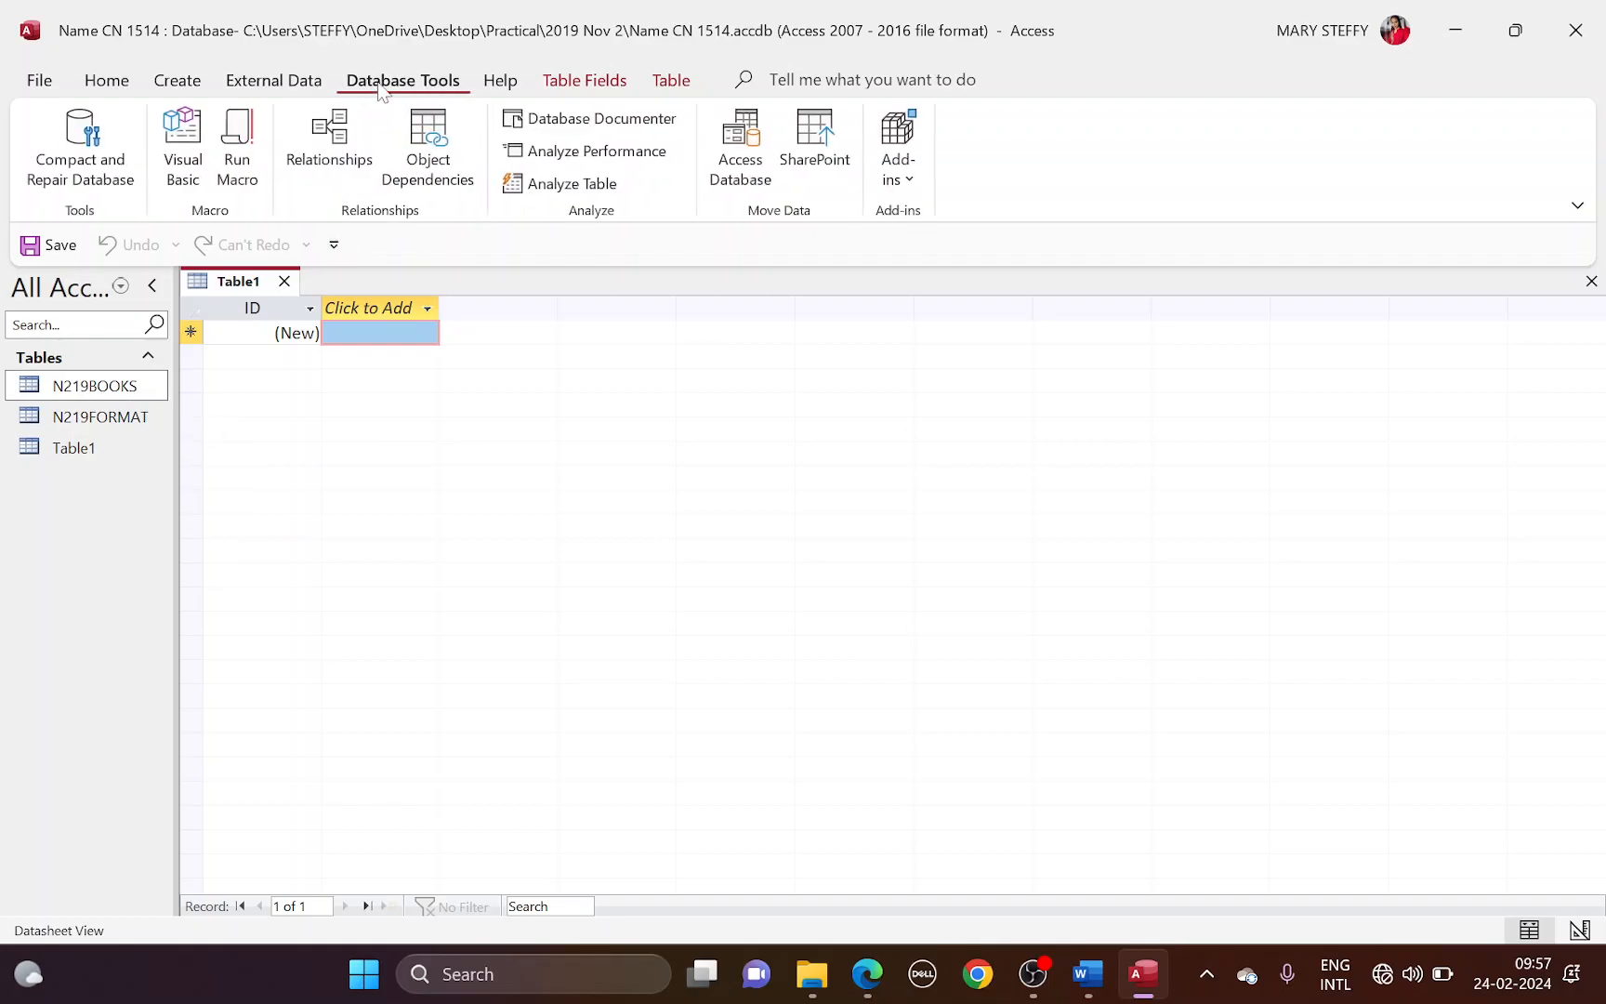
key("alt+Tab")
left_click_drag(479, 516, 841, 516)
key("alt+Tab")
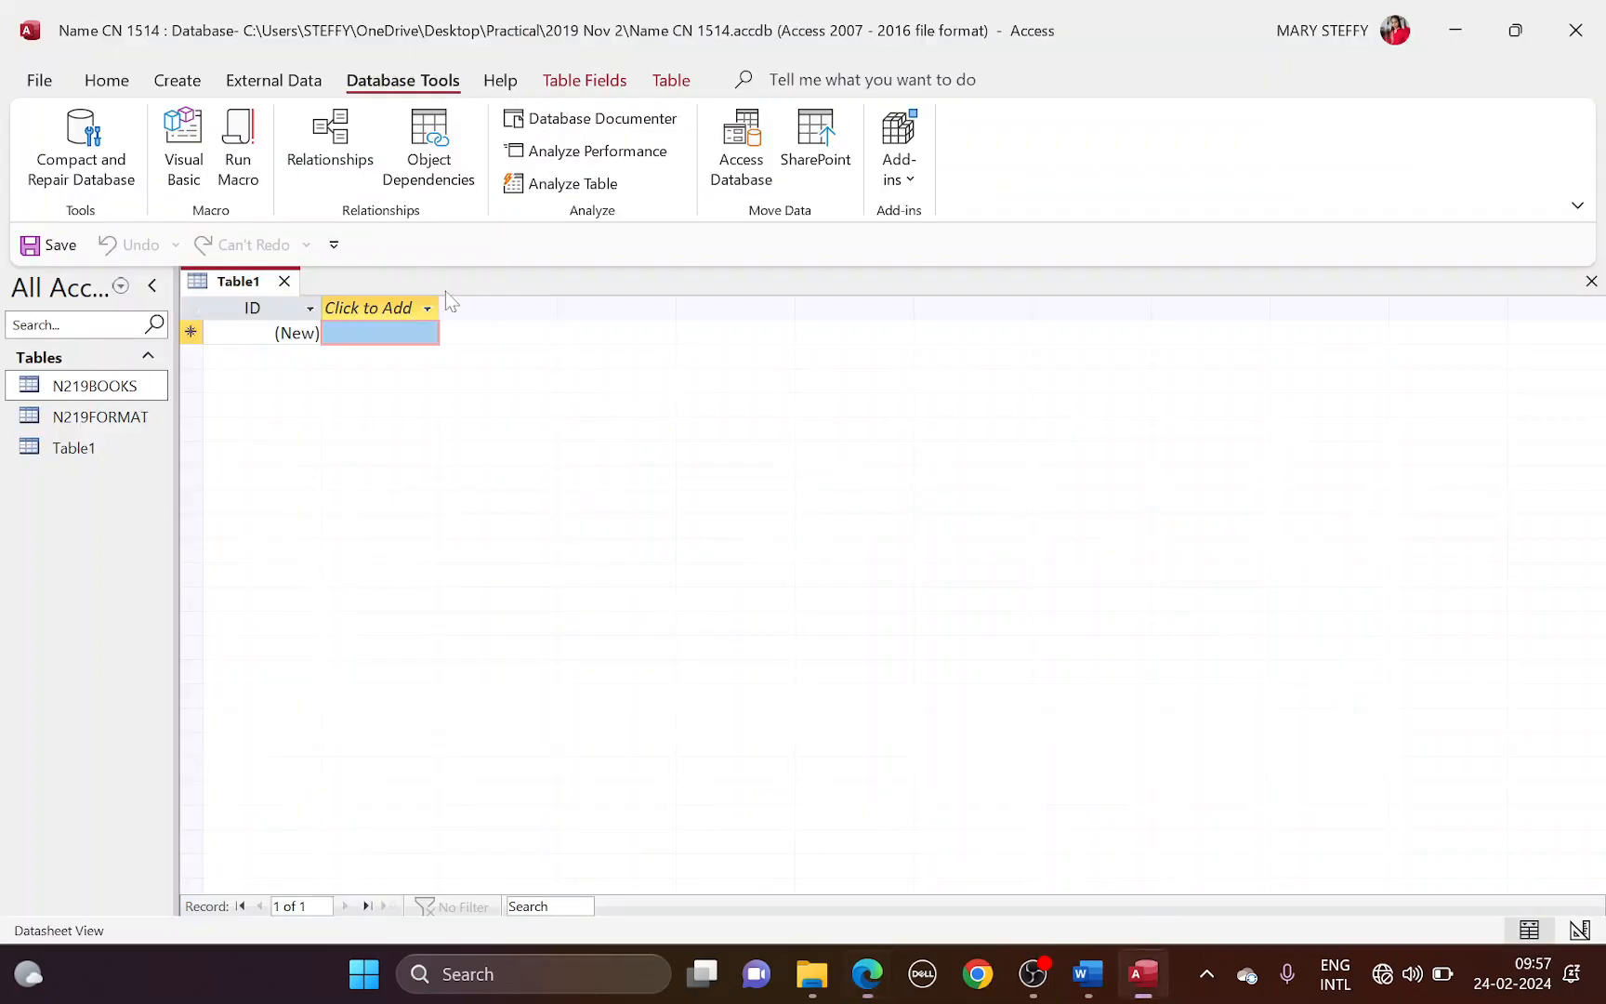
Step: Open the Relationships window and add the N219BOOKS and N219FORMAT tables to it
left_click(342, 149)
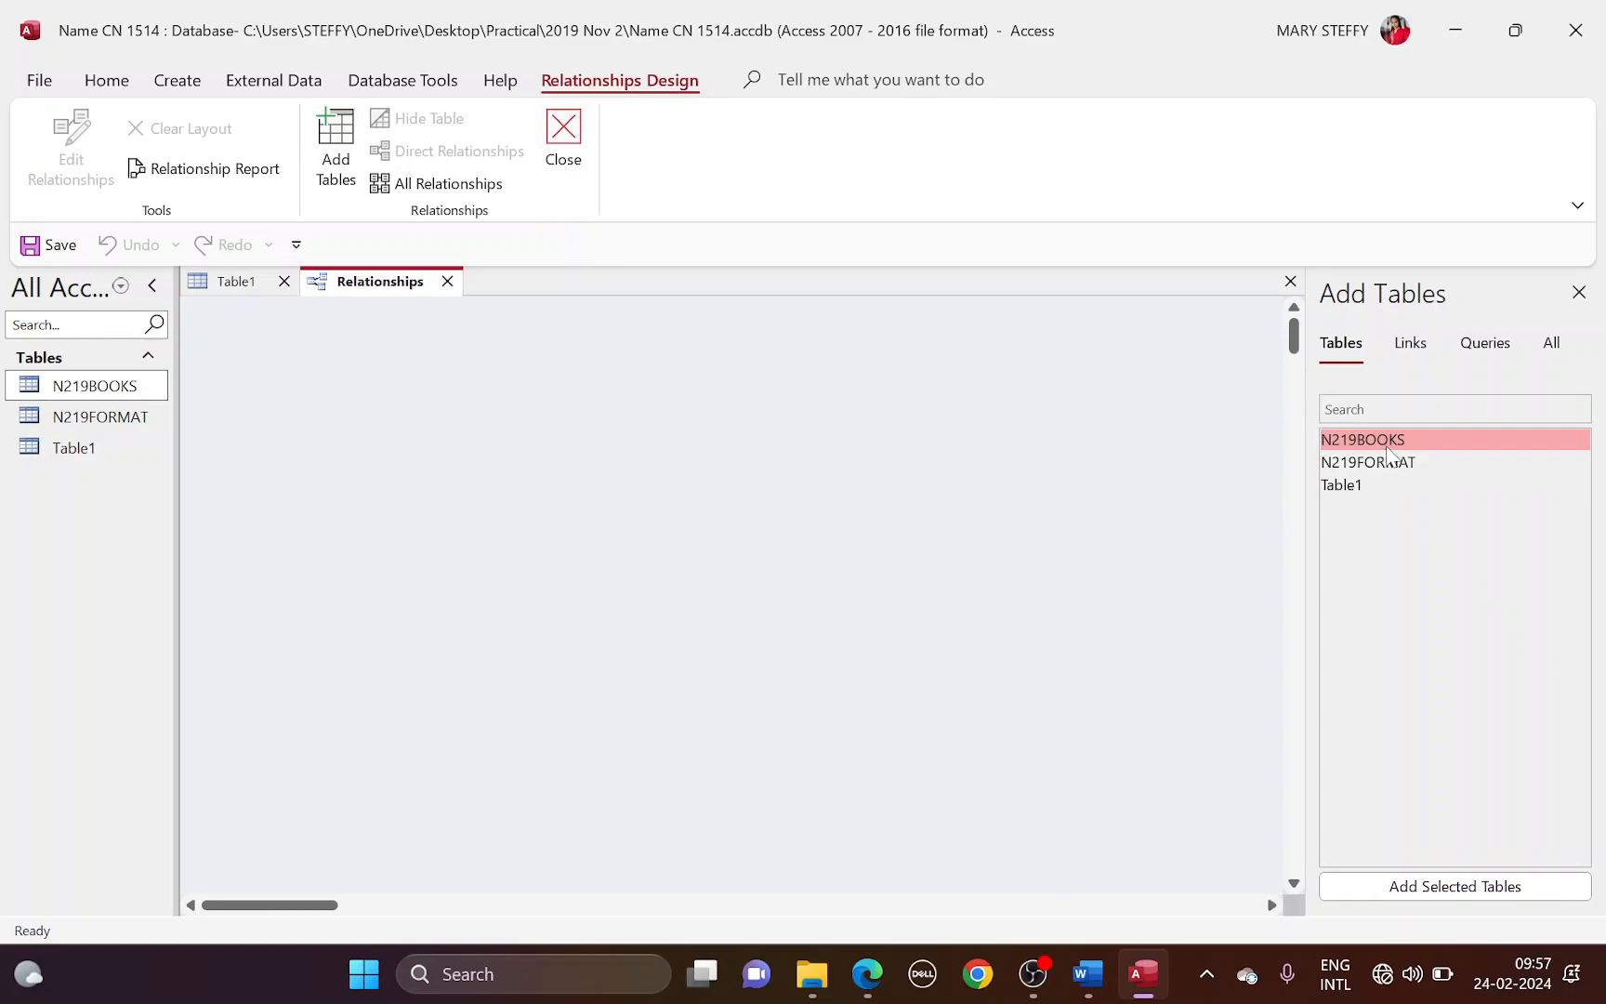
left_click(1443, 887)
left_click(1404, 463)
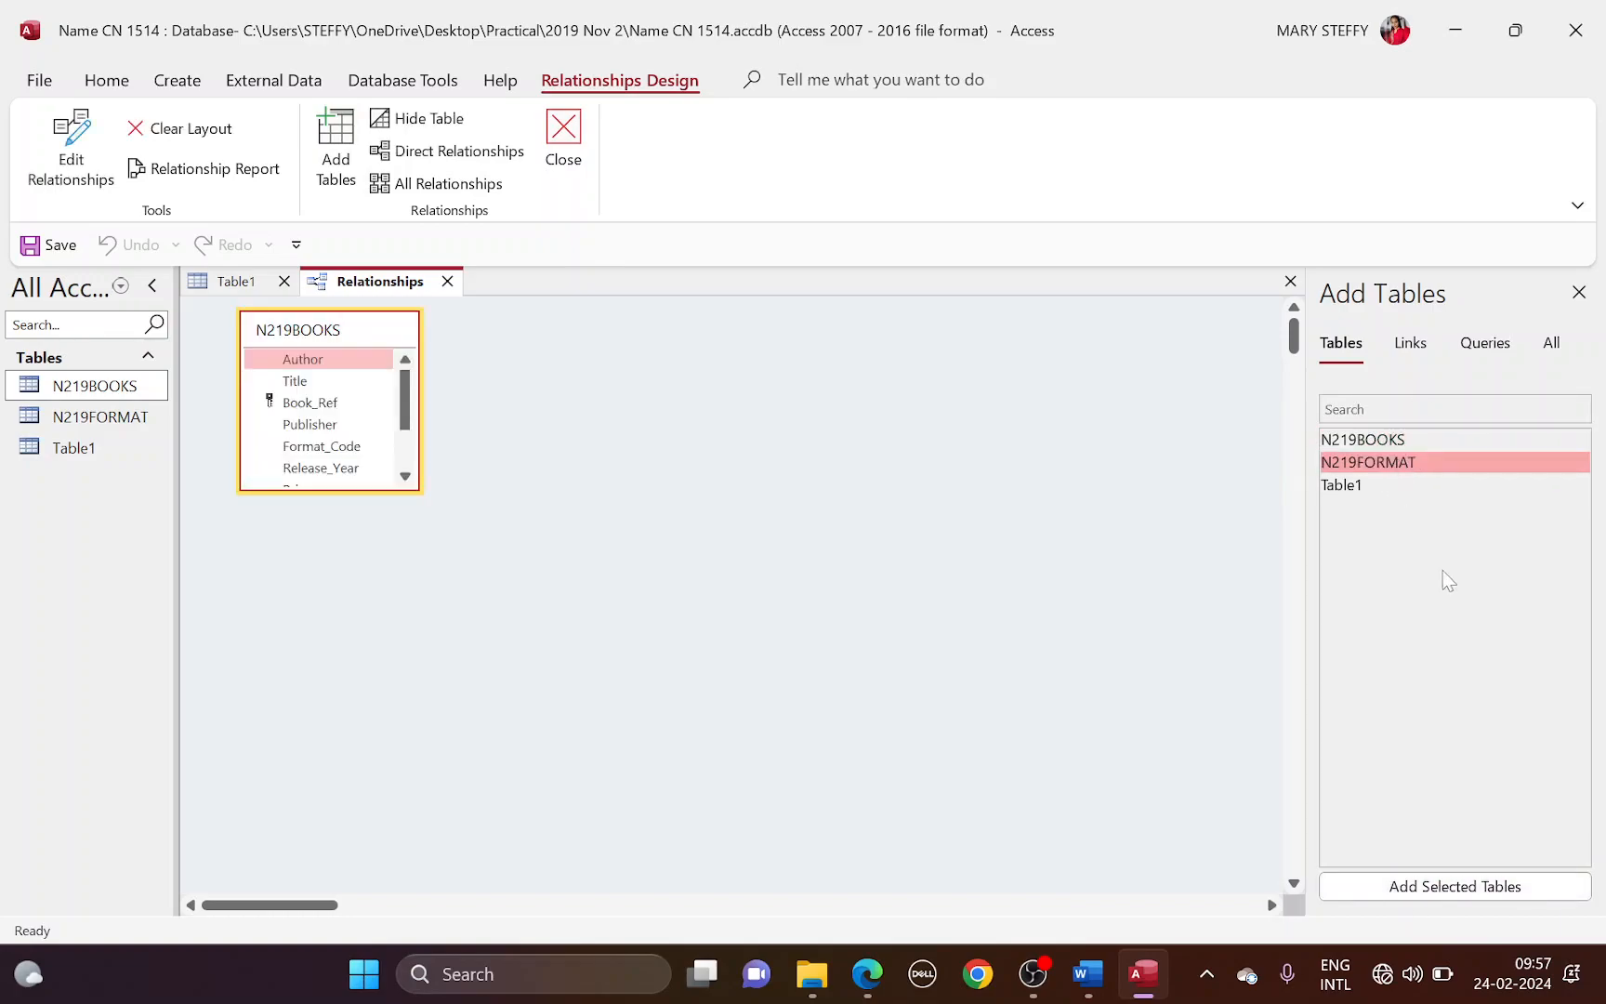
left_click(1466, 892)
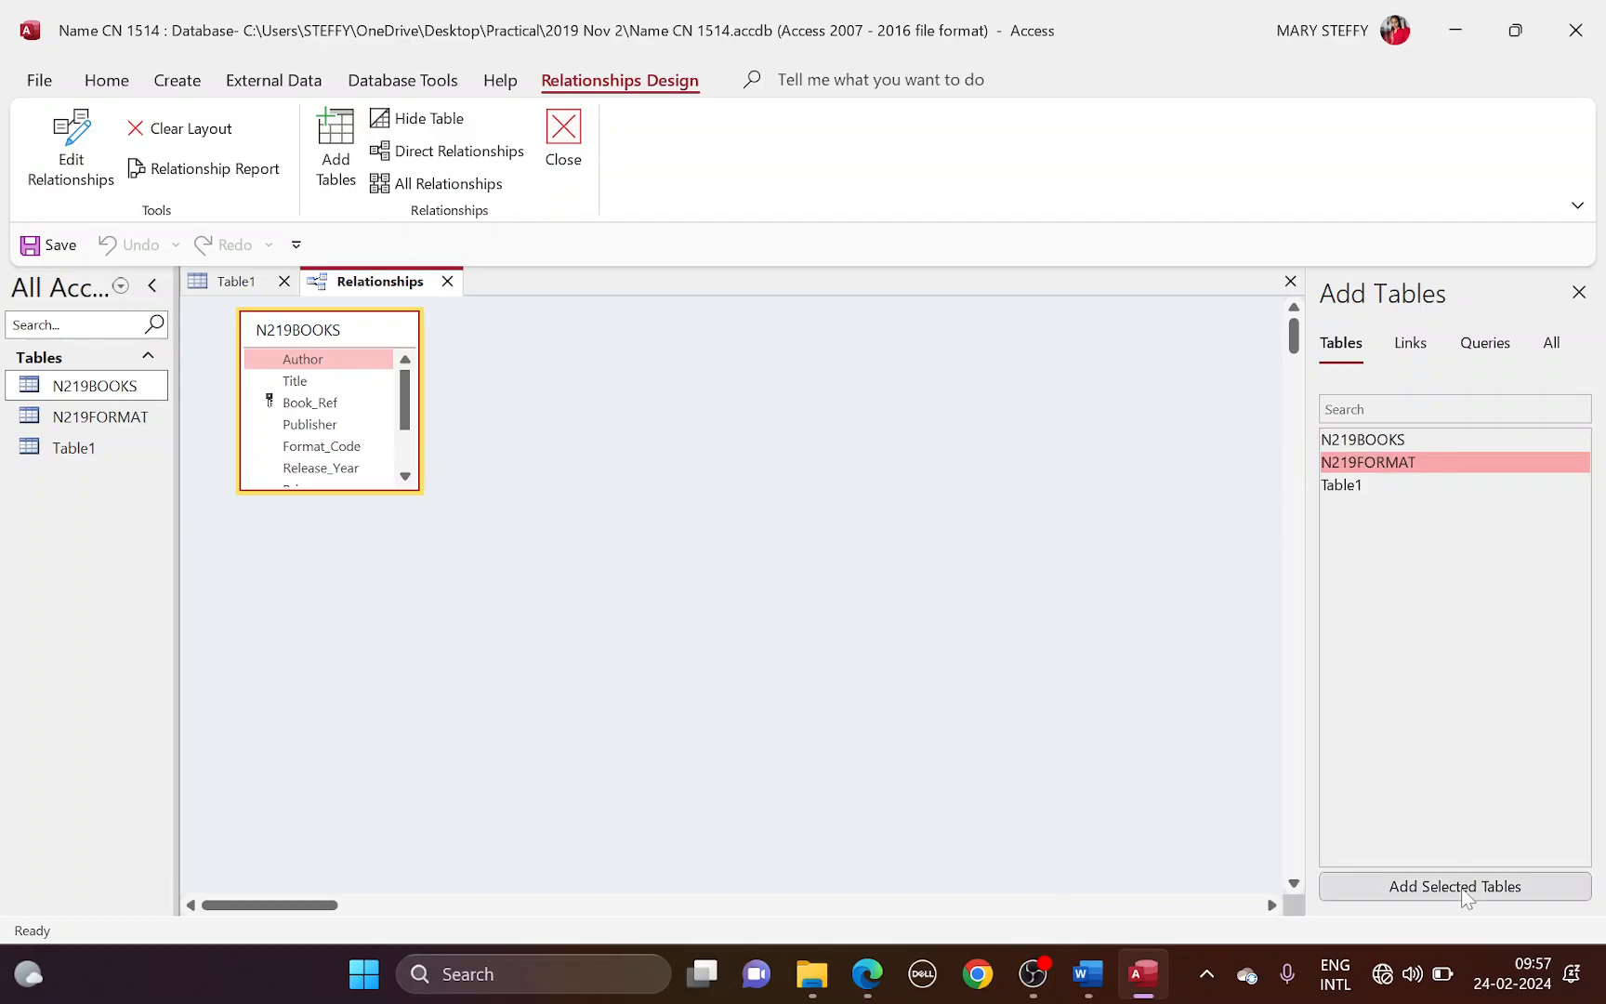
left_click(1578, 293)
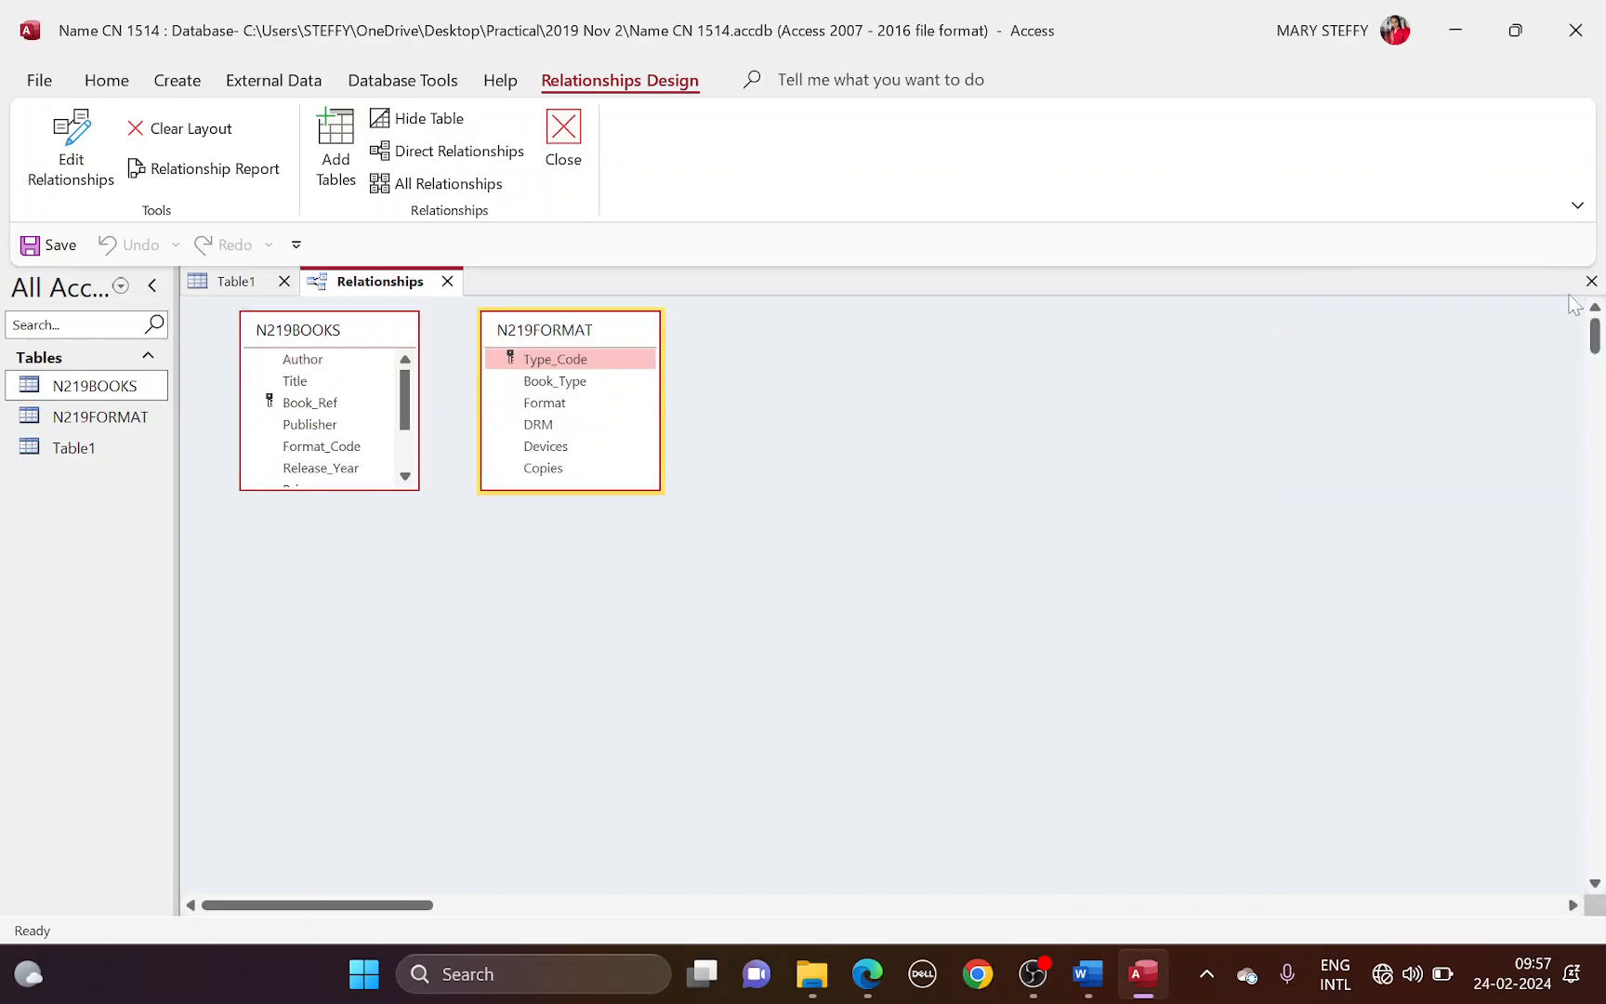
Step: Highlight the field names Format_Code and Type_Code in the question paper's relationship instruction, and return to Access
key("alt+Tab")
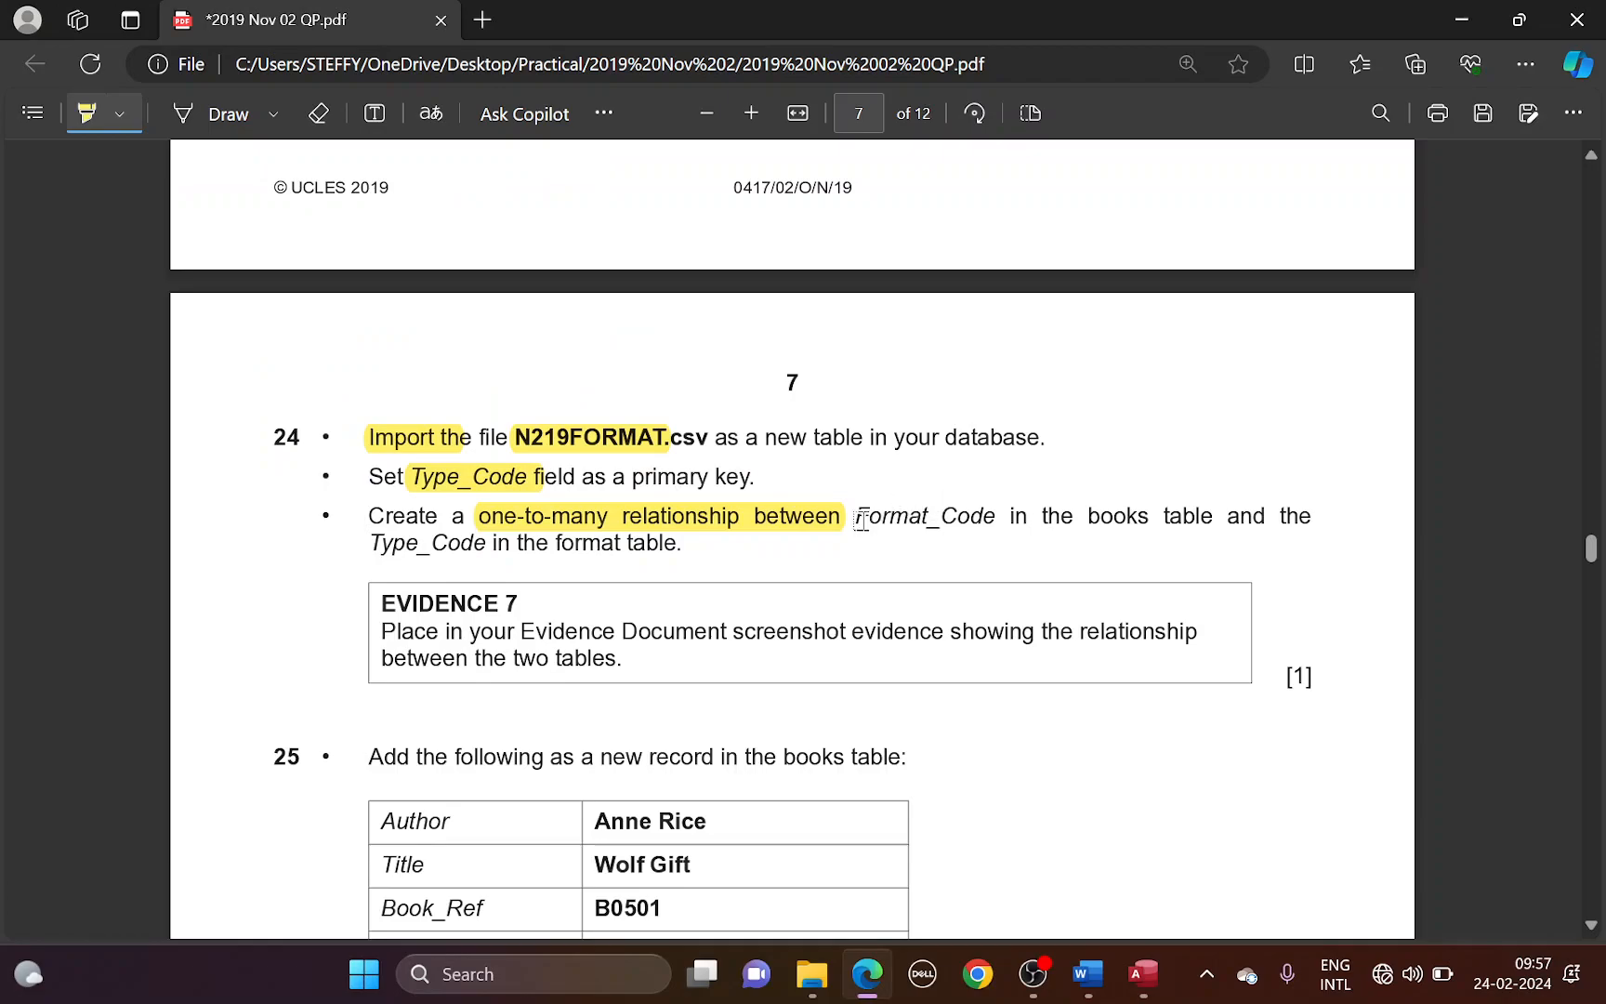
left_click_drag(901, 517, 996, 513)
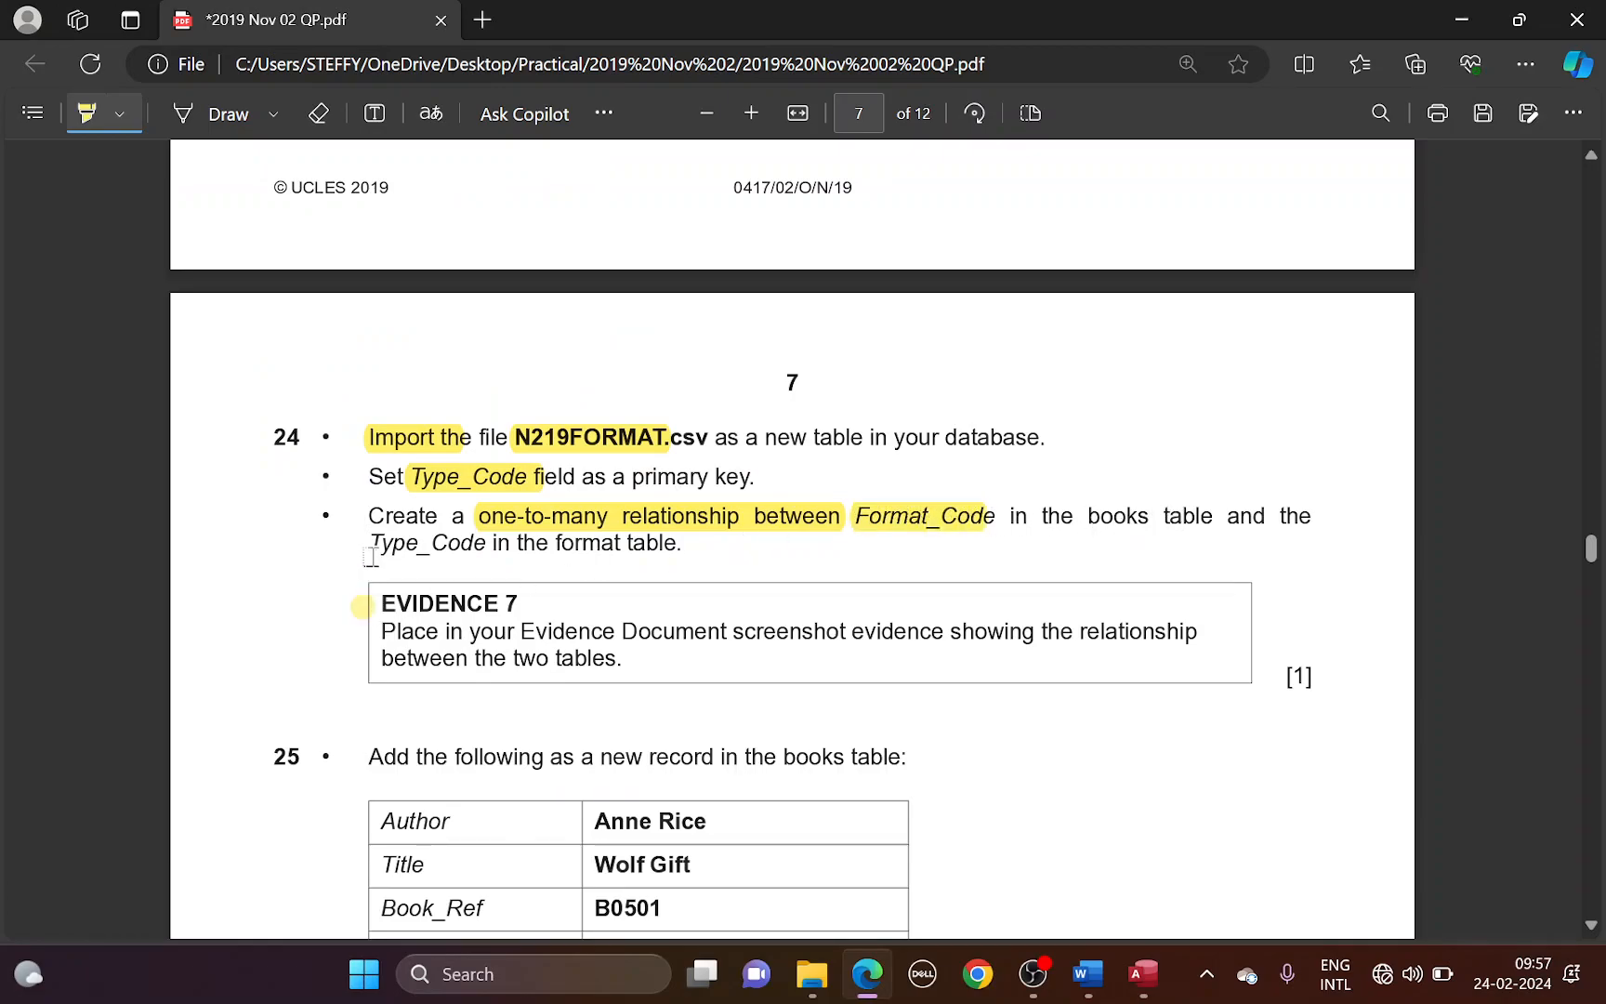
left_click_drag(370, 544, 486, 545)
key("alt+Tab")
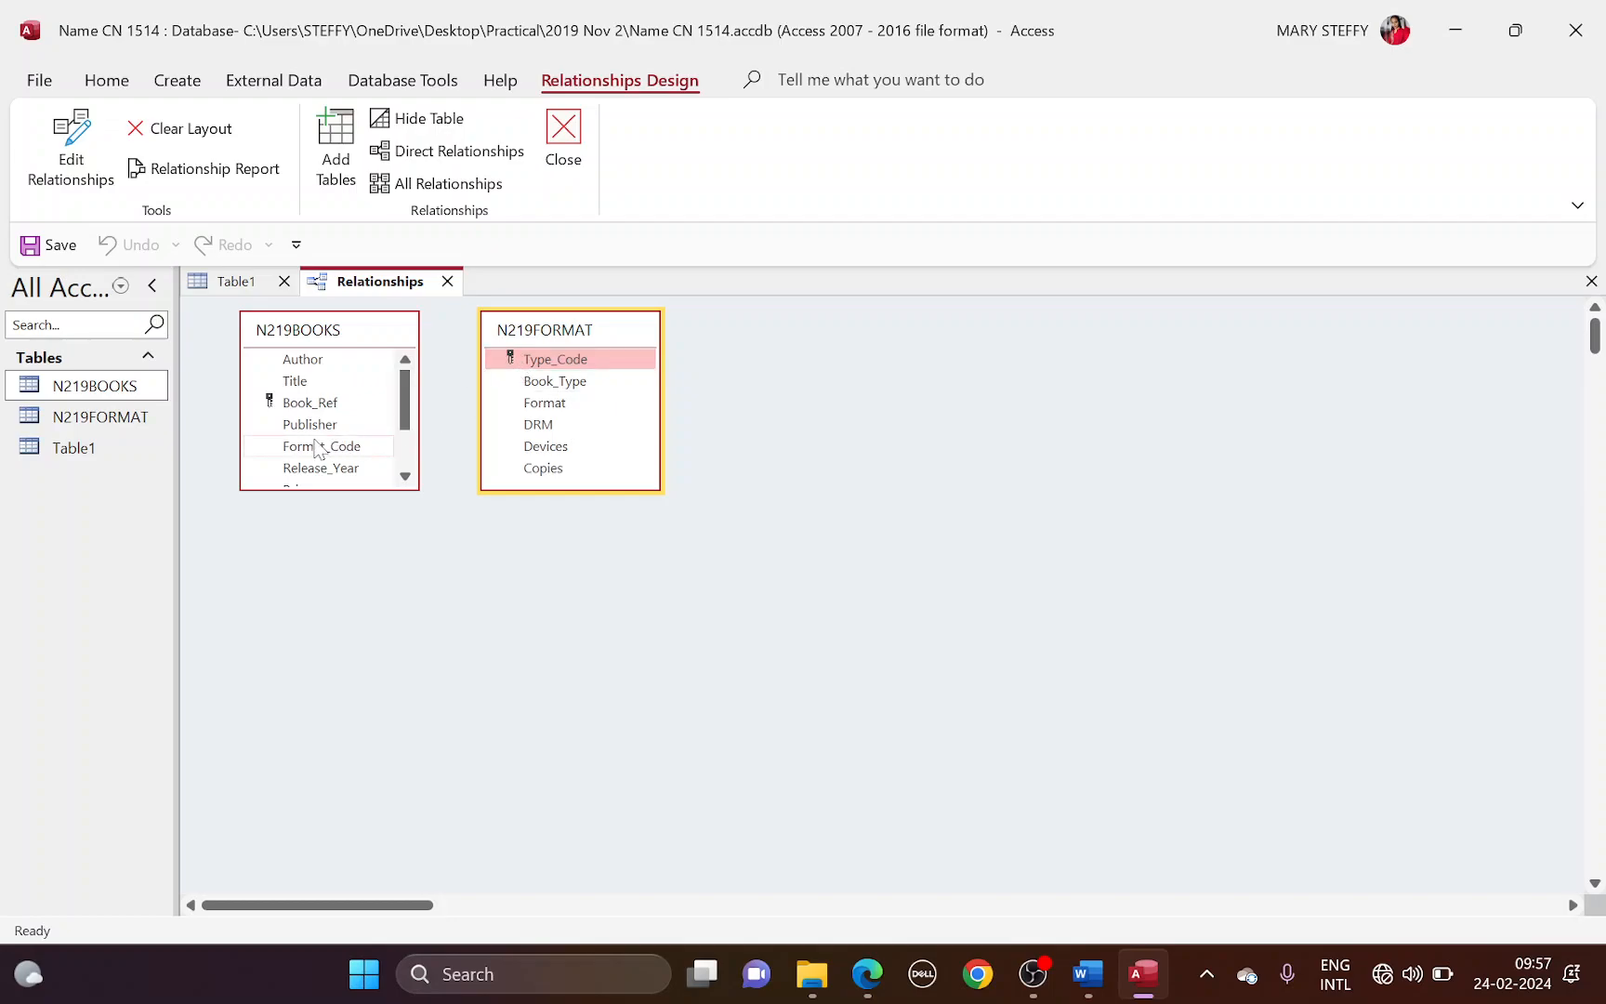
Step: Create a one-to-many relationship between Format_Code in N219BOOKS and Type_Code in N219FORMAT, enforcing referential integrity and capturing a screenshot of its settings
left_click_drag(313, 449, 534, 361)
left_click_drag(693, 234, 353, 526)
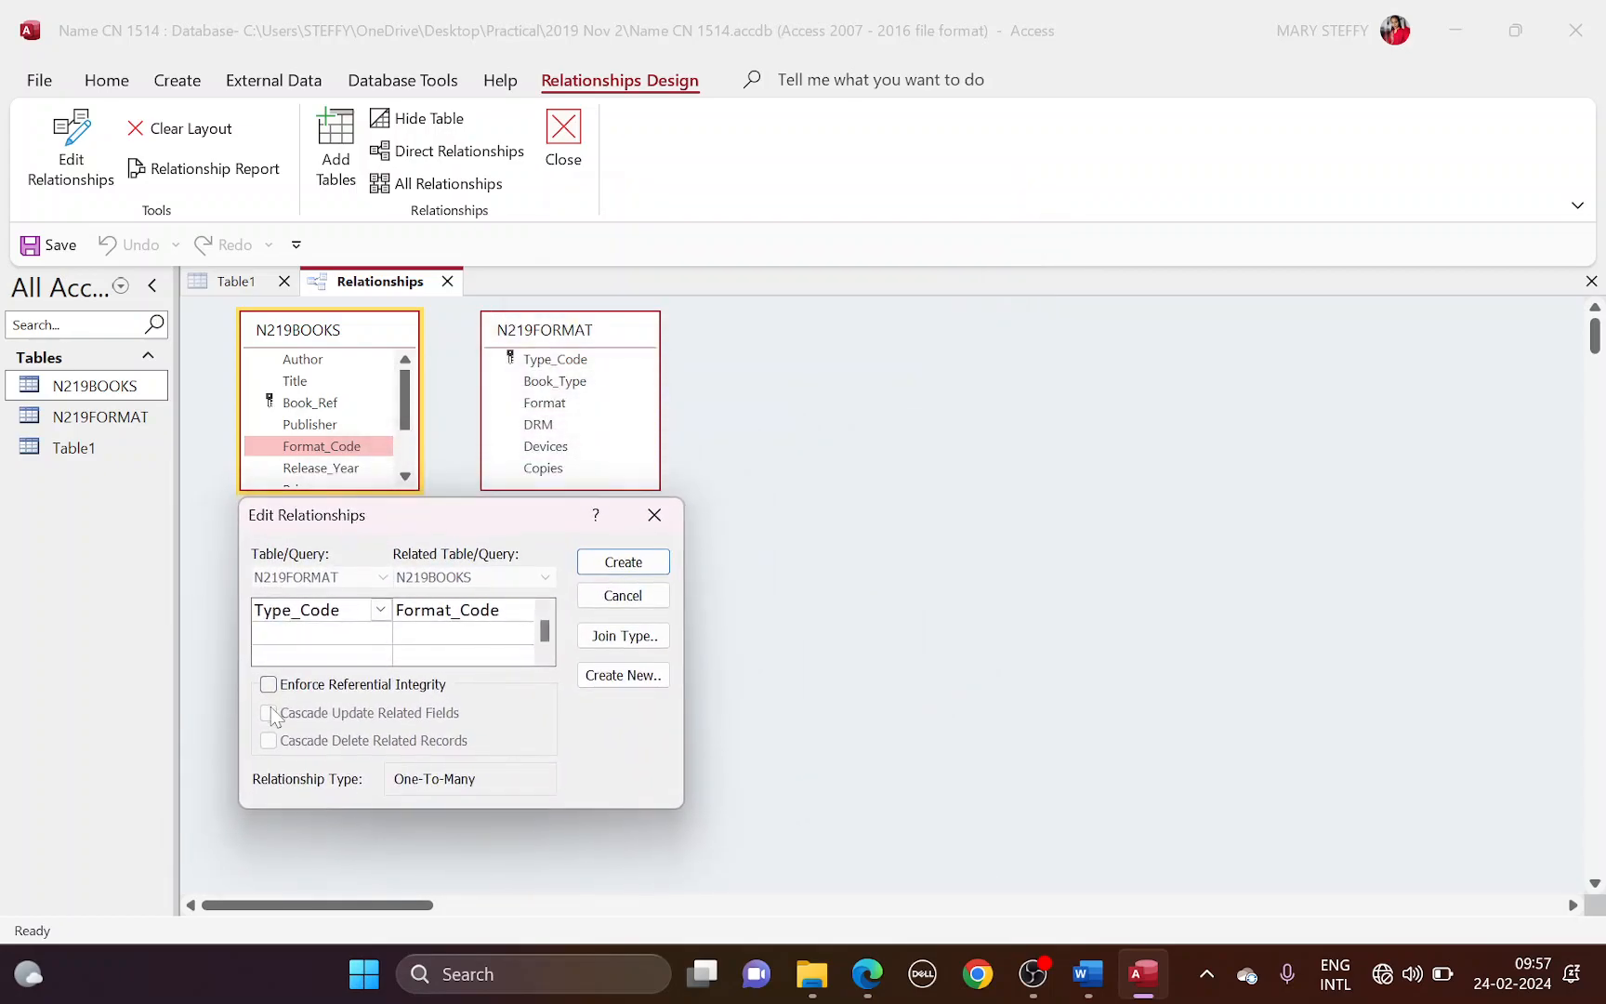
left_click(275, 688)
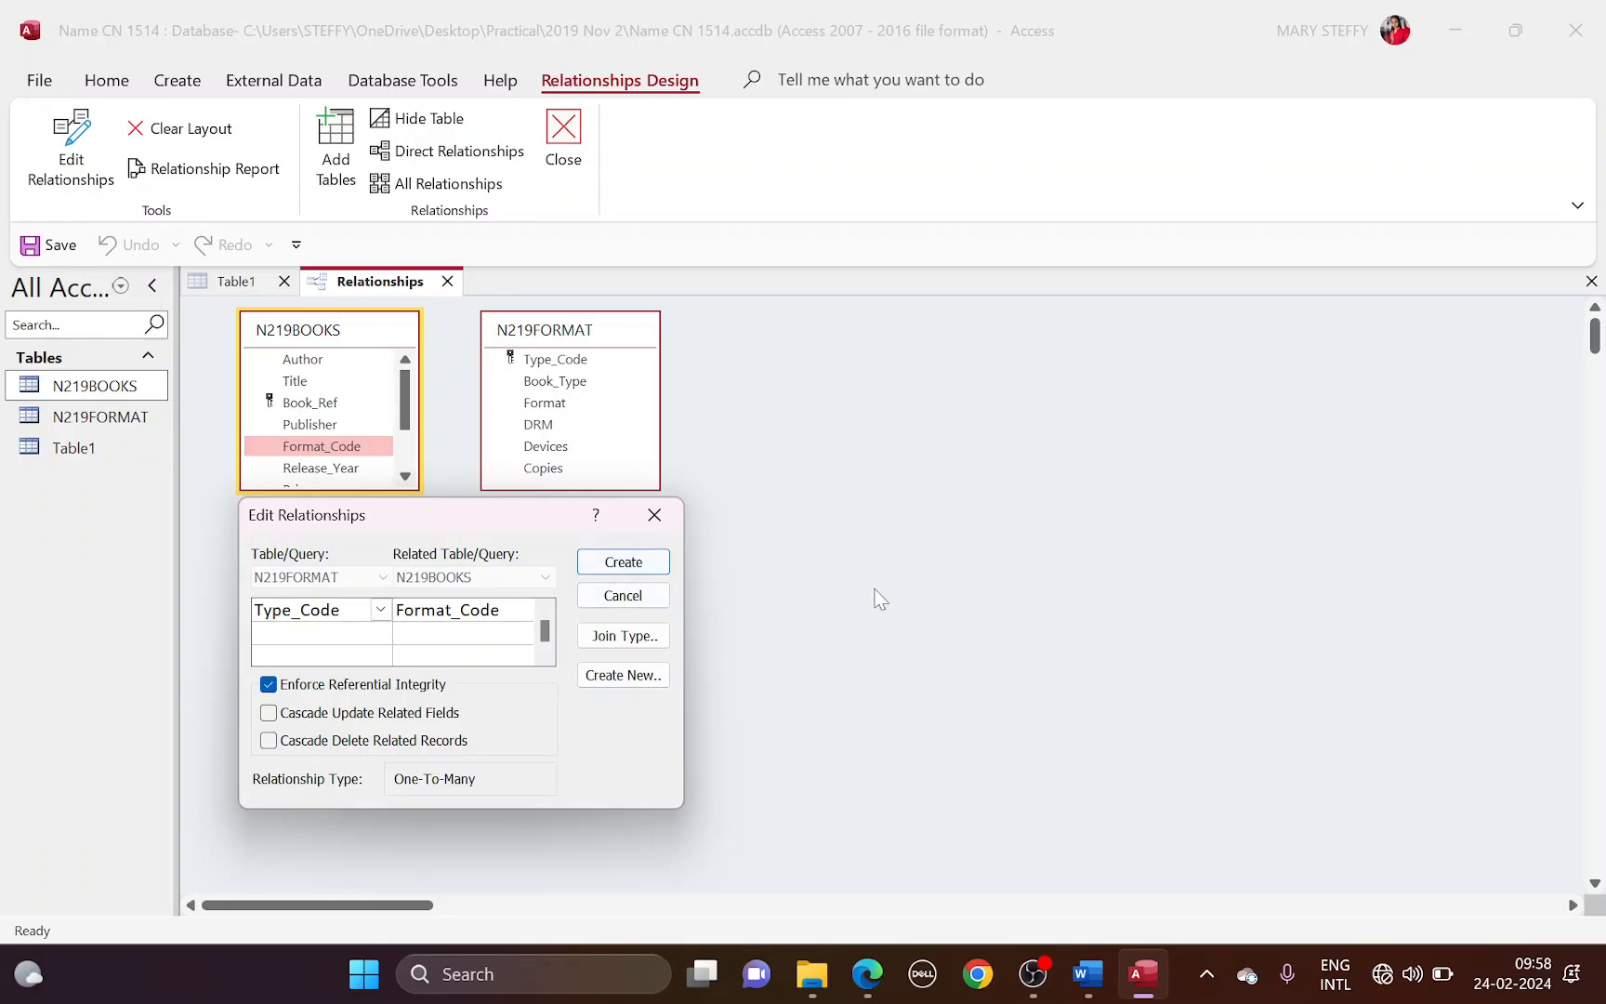
key("super+shift+s")
left_click_drag(236, 295, 694, 820)
left_click(625, 562)
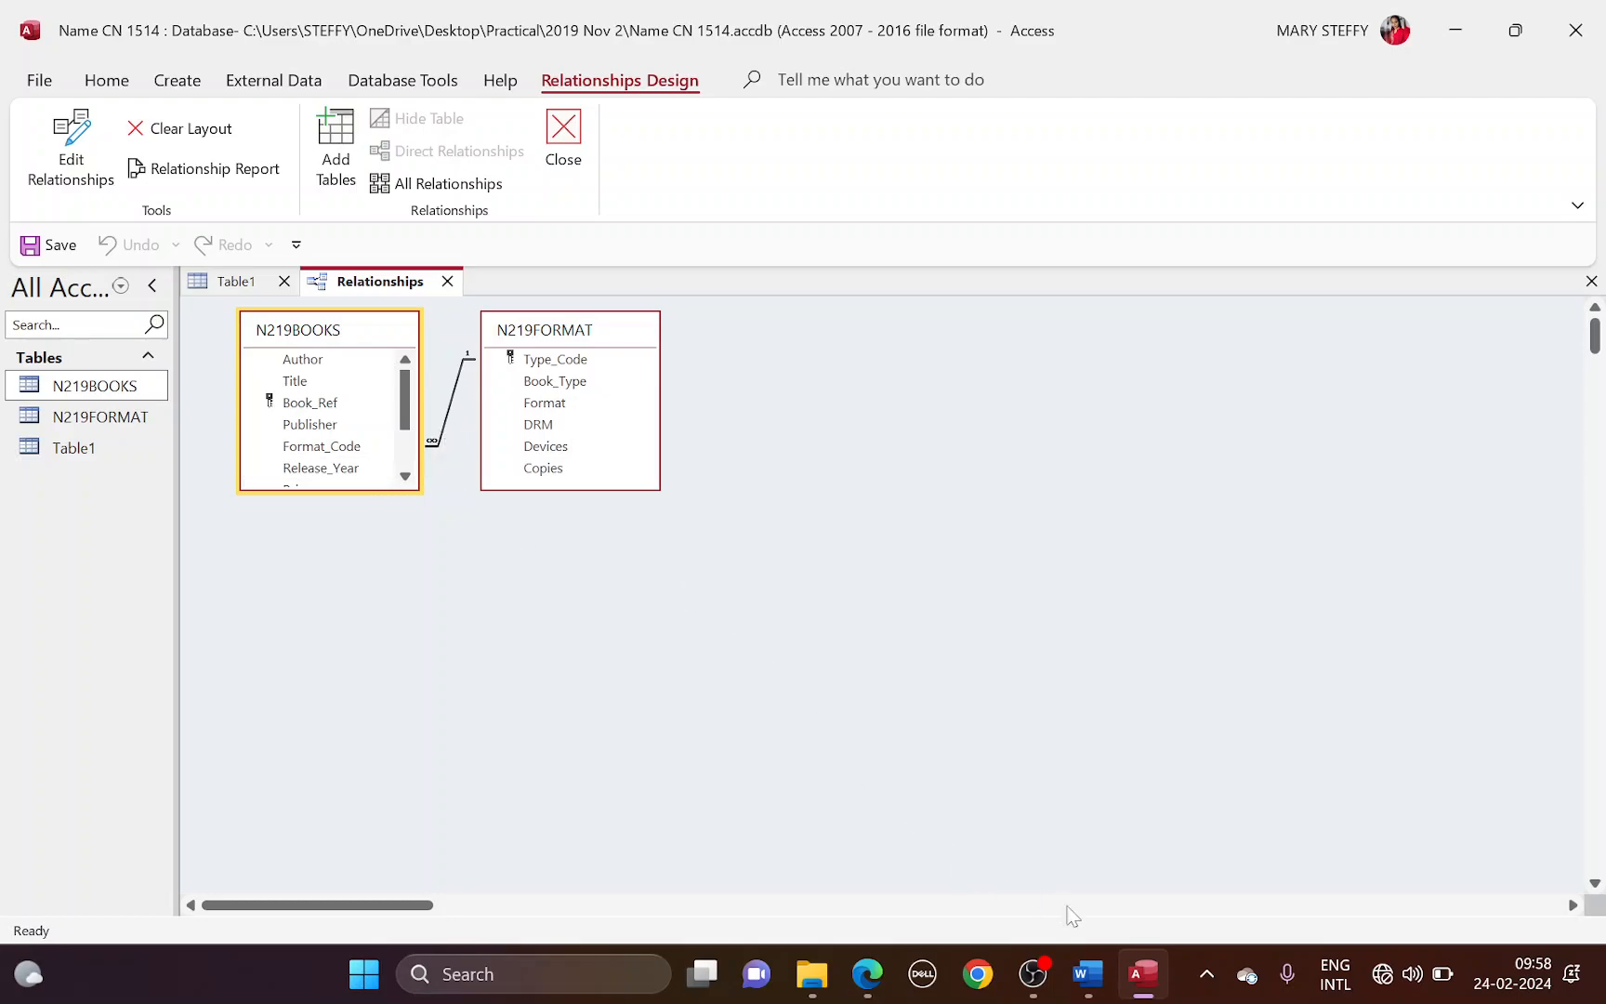
Step: Switch to Word and paste the relationship screenshot under the Step 24 EVIDENCE 7 heading
left_click(1085, 972)
scroll(805, 576, "down", 1)
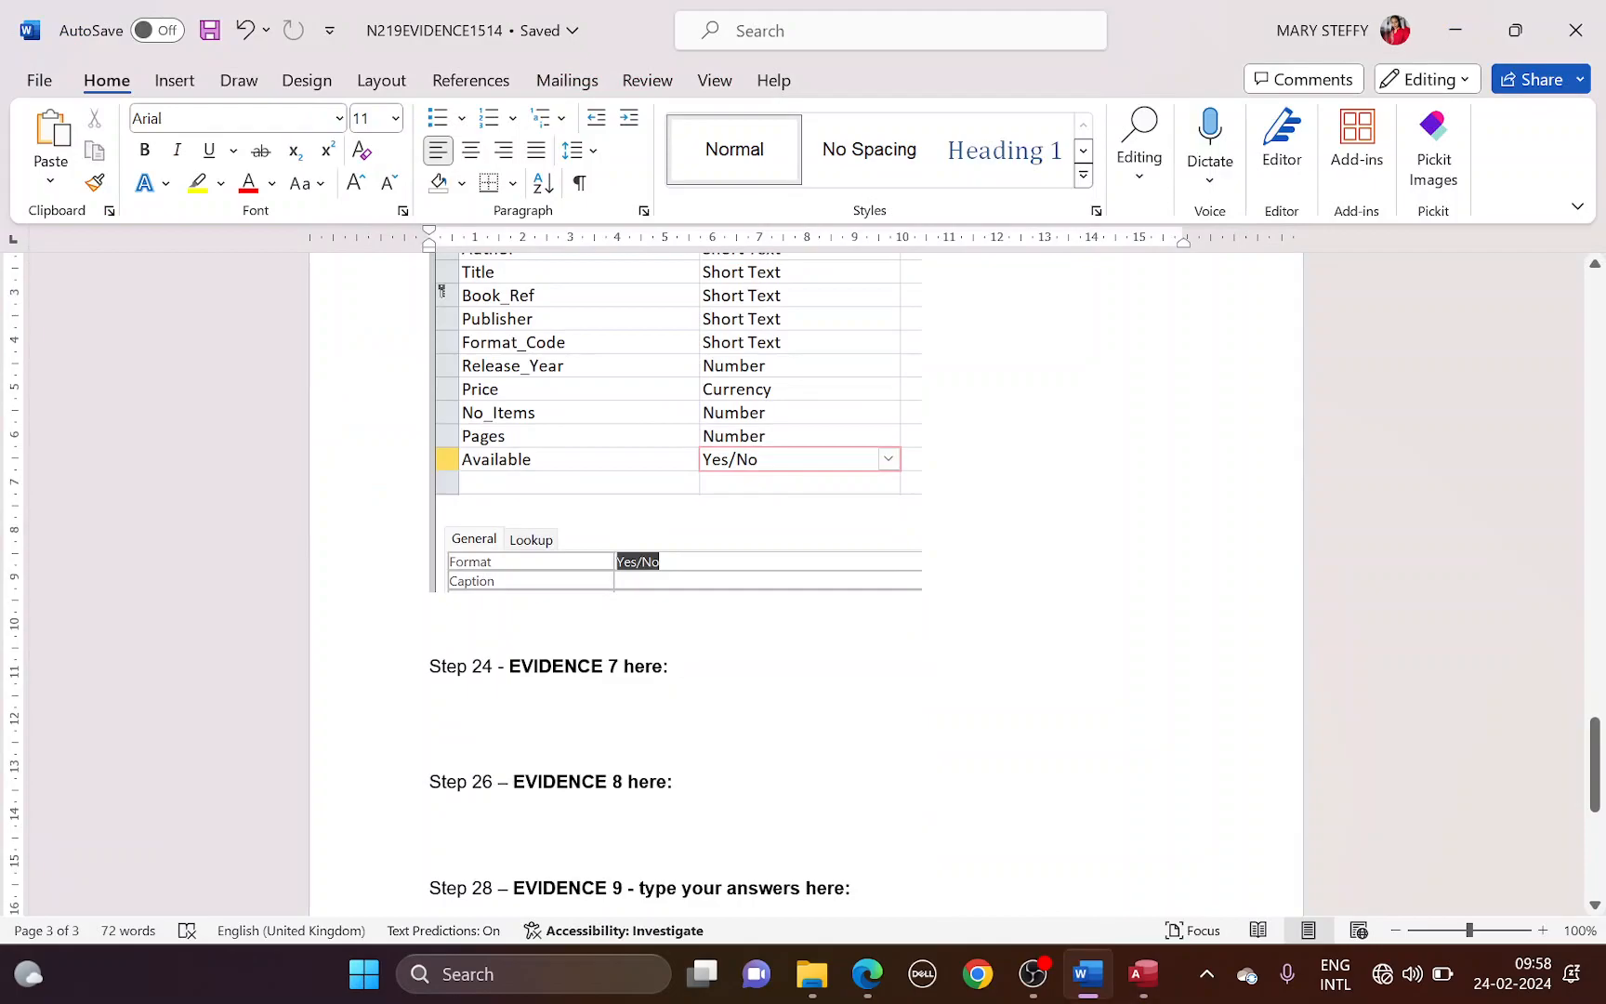
key("ctrl+v")
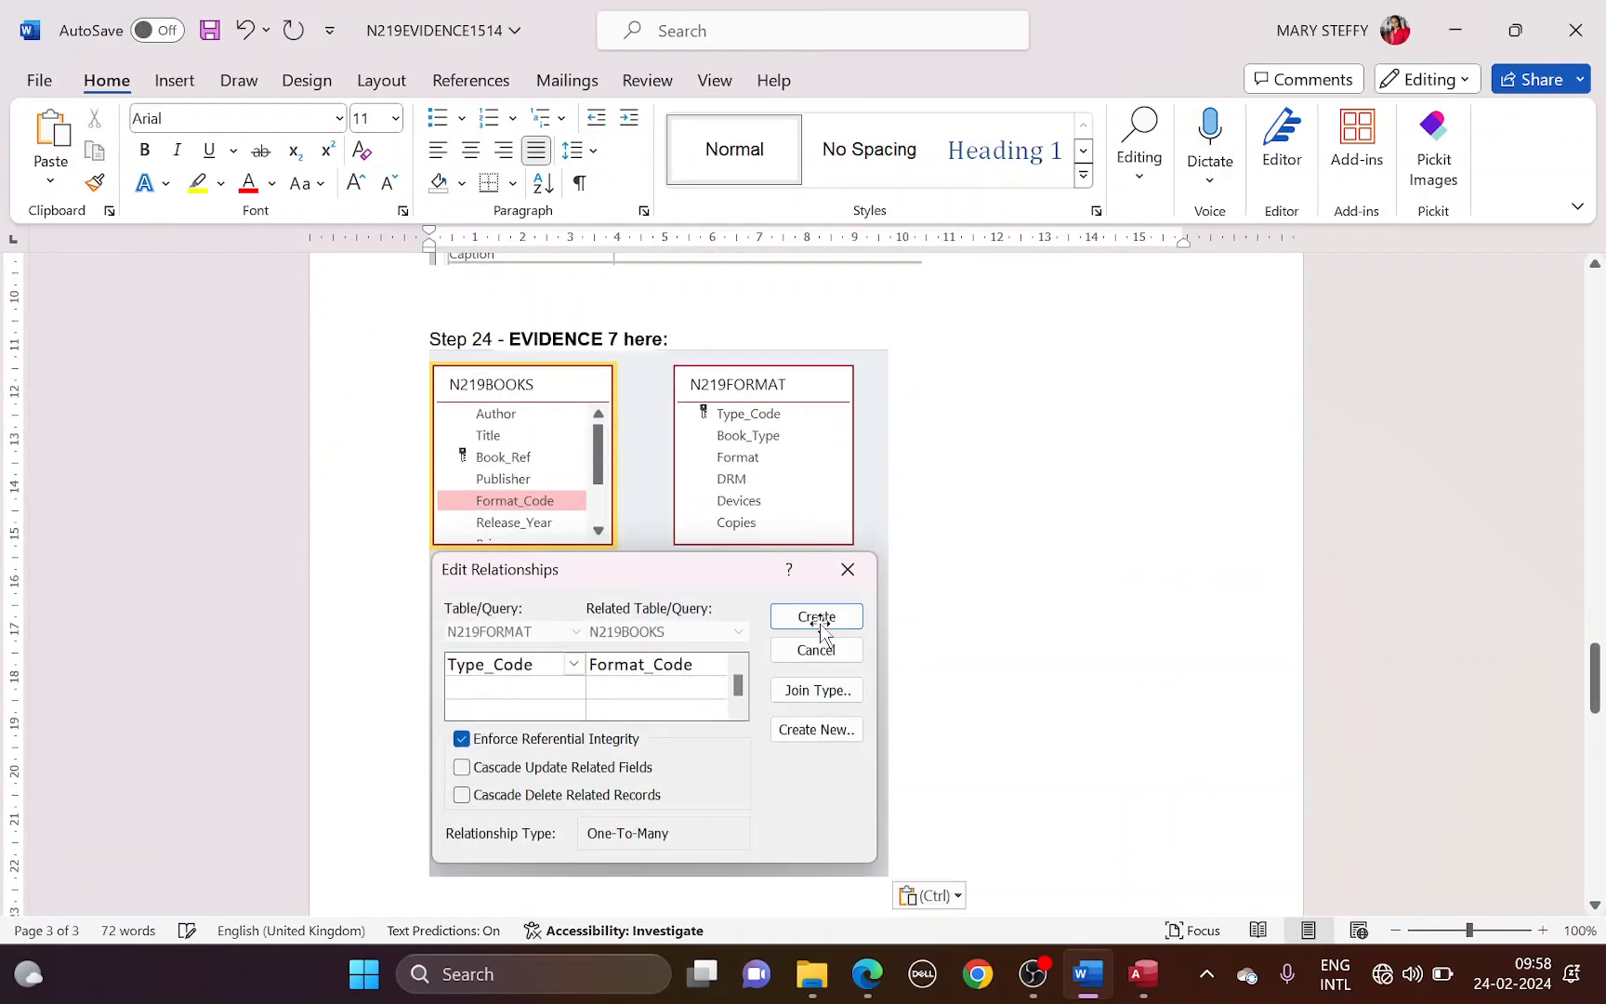
Step: Highlight the EVIDENCE 7 screenshot instruction in the question paper, and close the Relationships window in Access
key("alt+Tab")
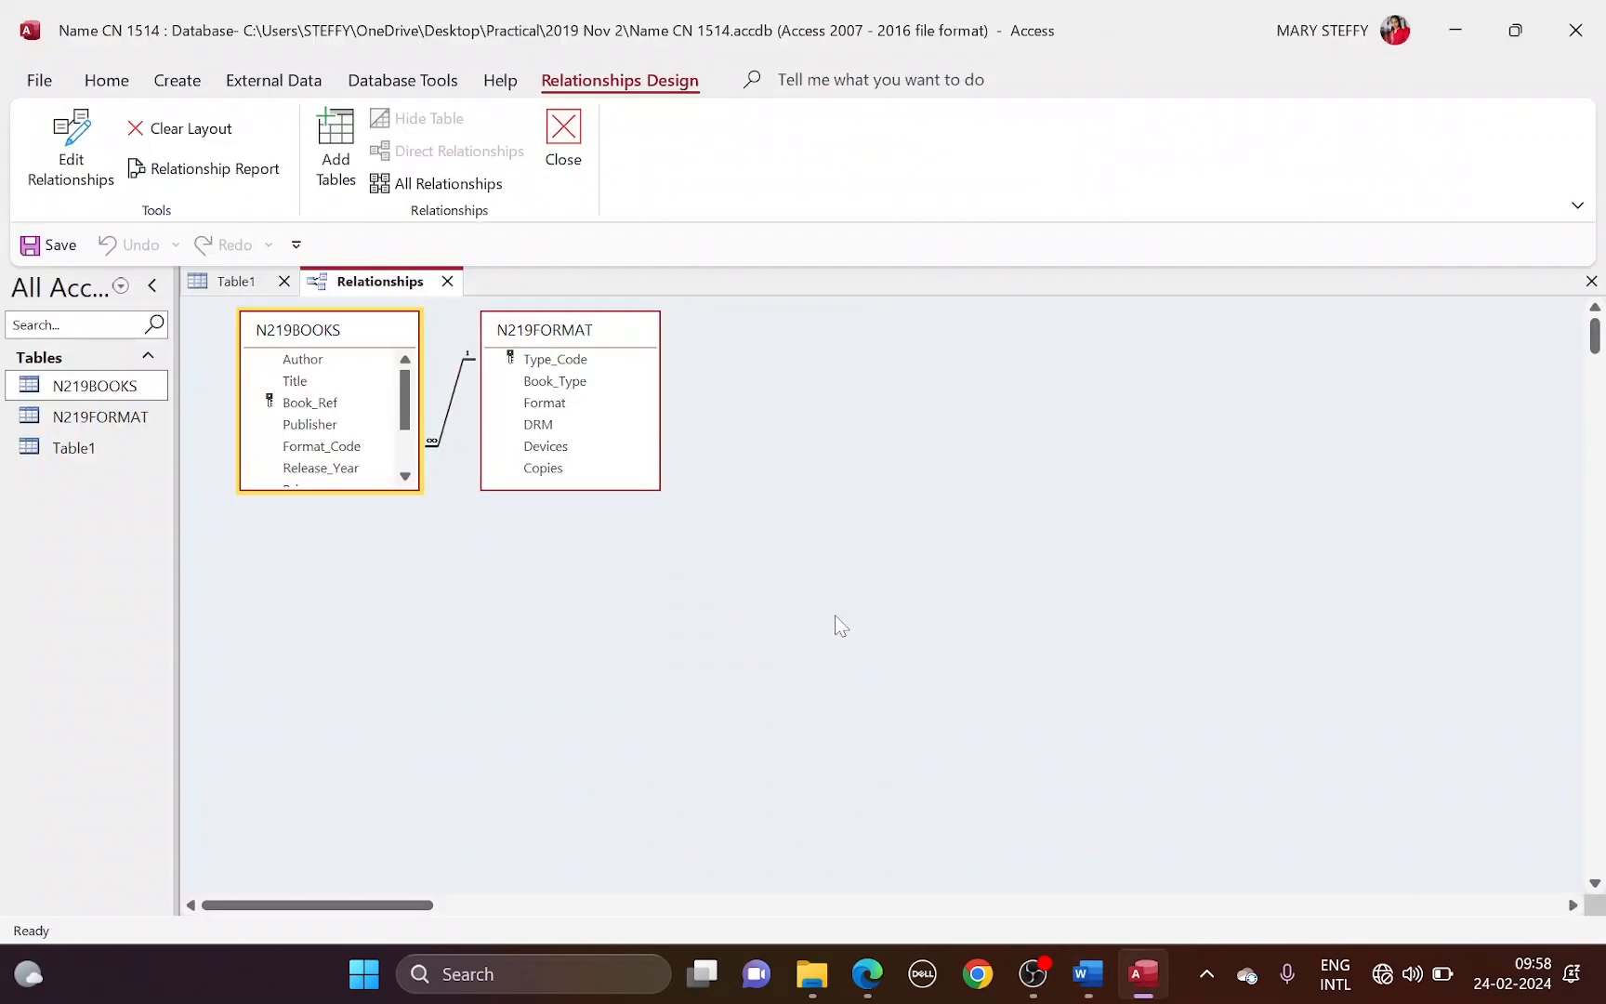
key("alt+Tab")
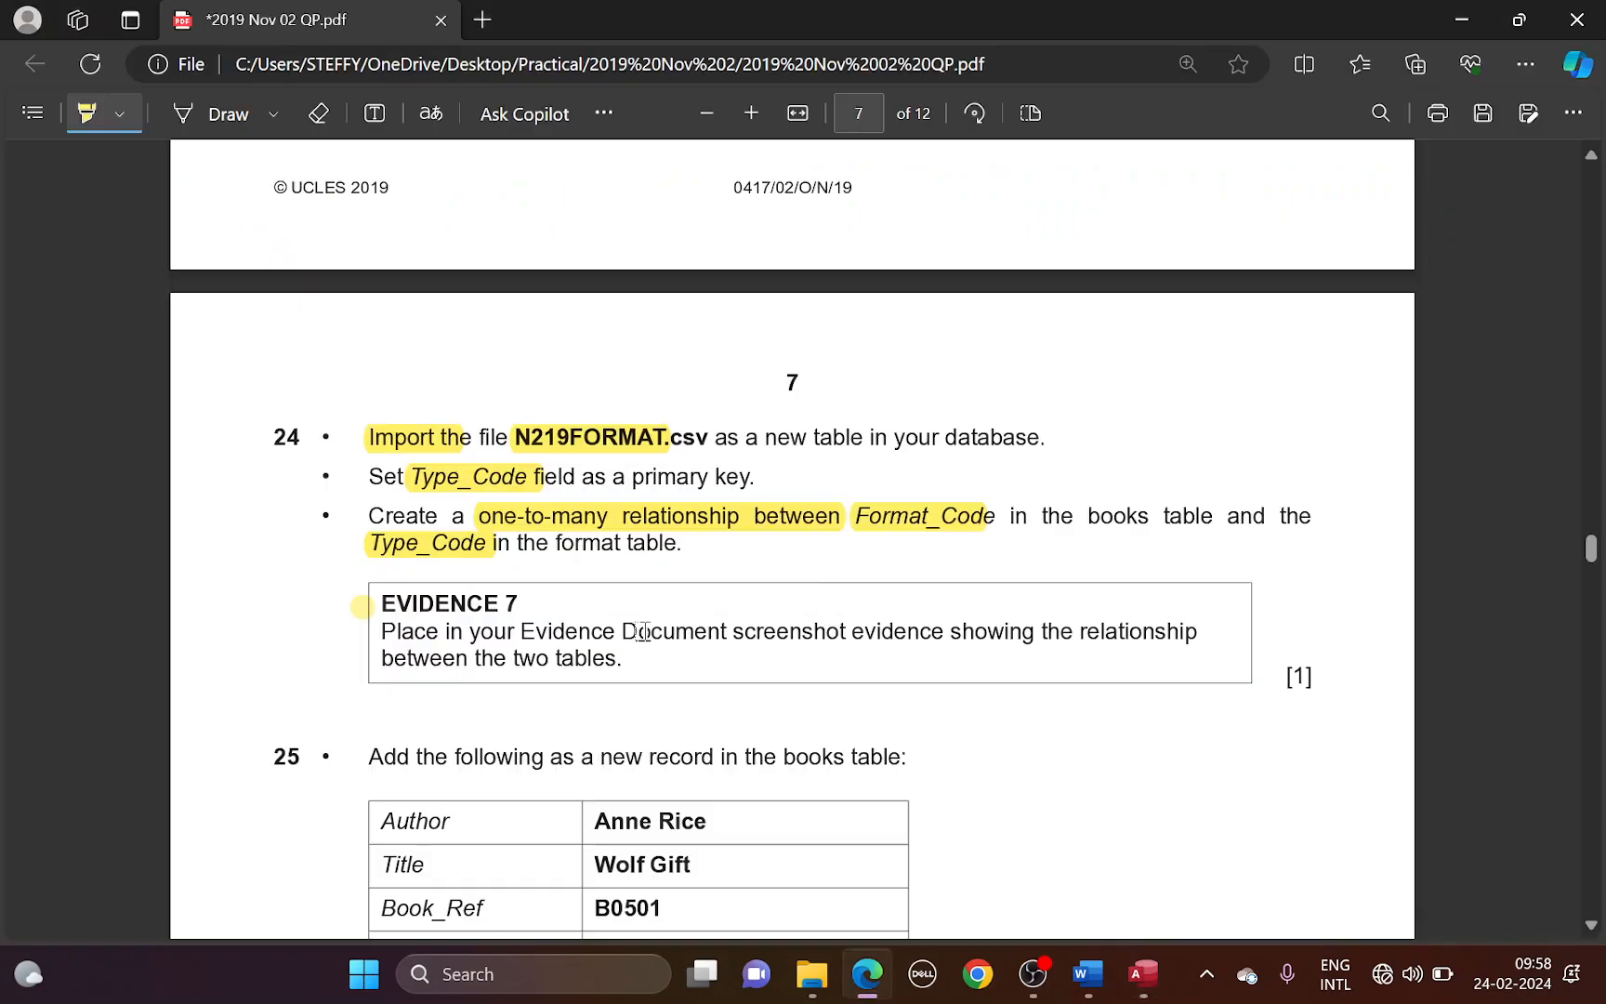
left_click_drag(641, 631, 764, 631)
left_click_drag(936, 604, 1156, 606)
scroll(814, 620, "down", 2)
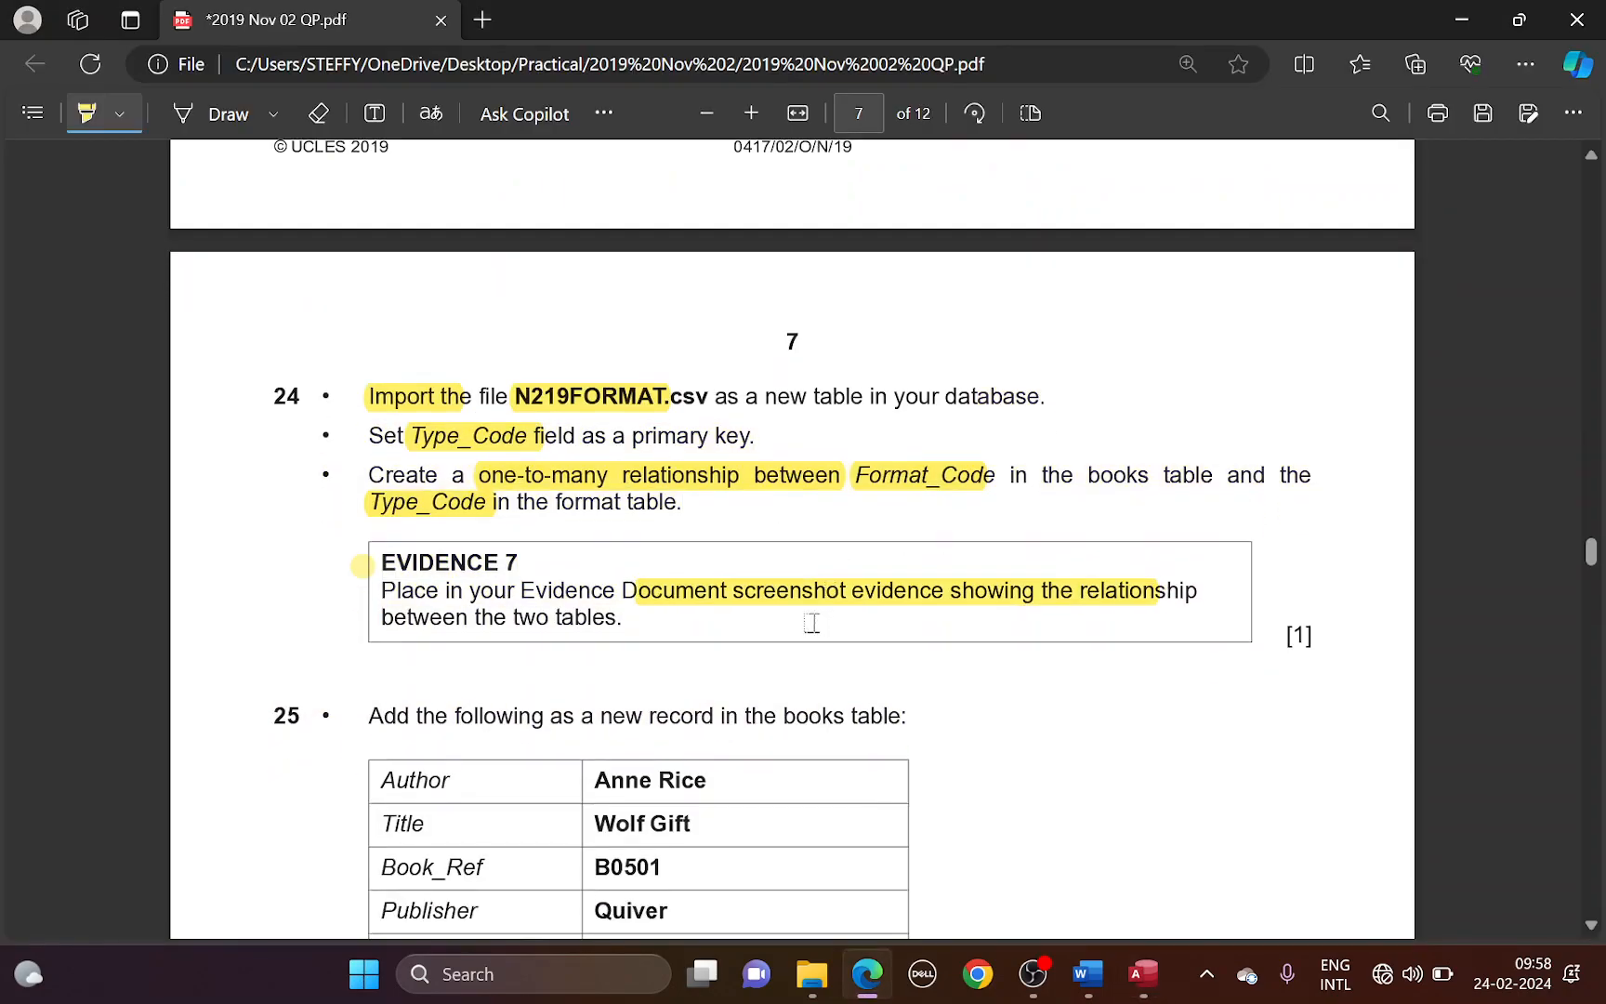
key("alt+Tab")
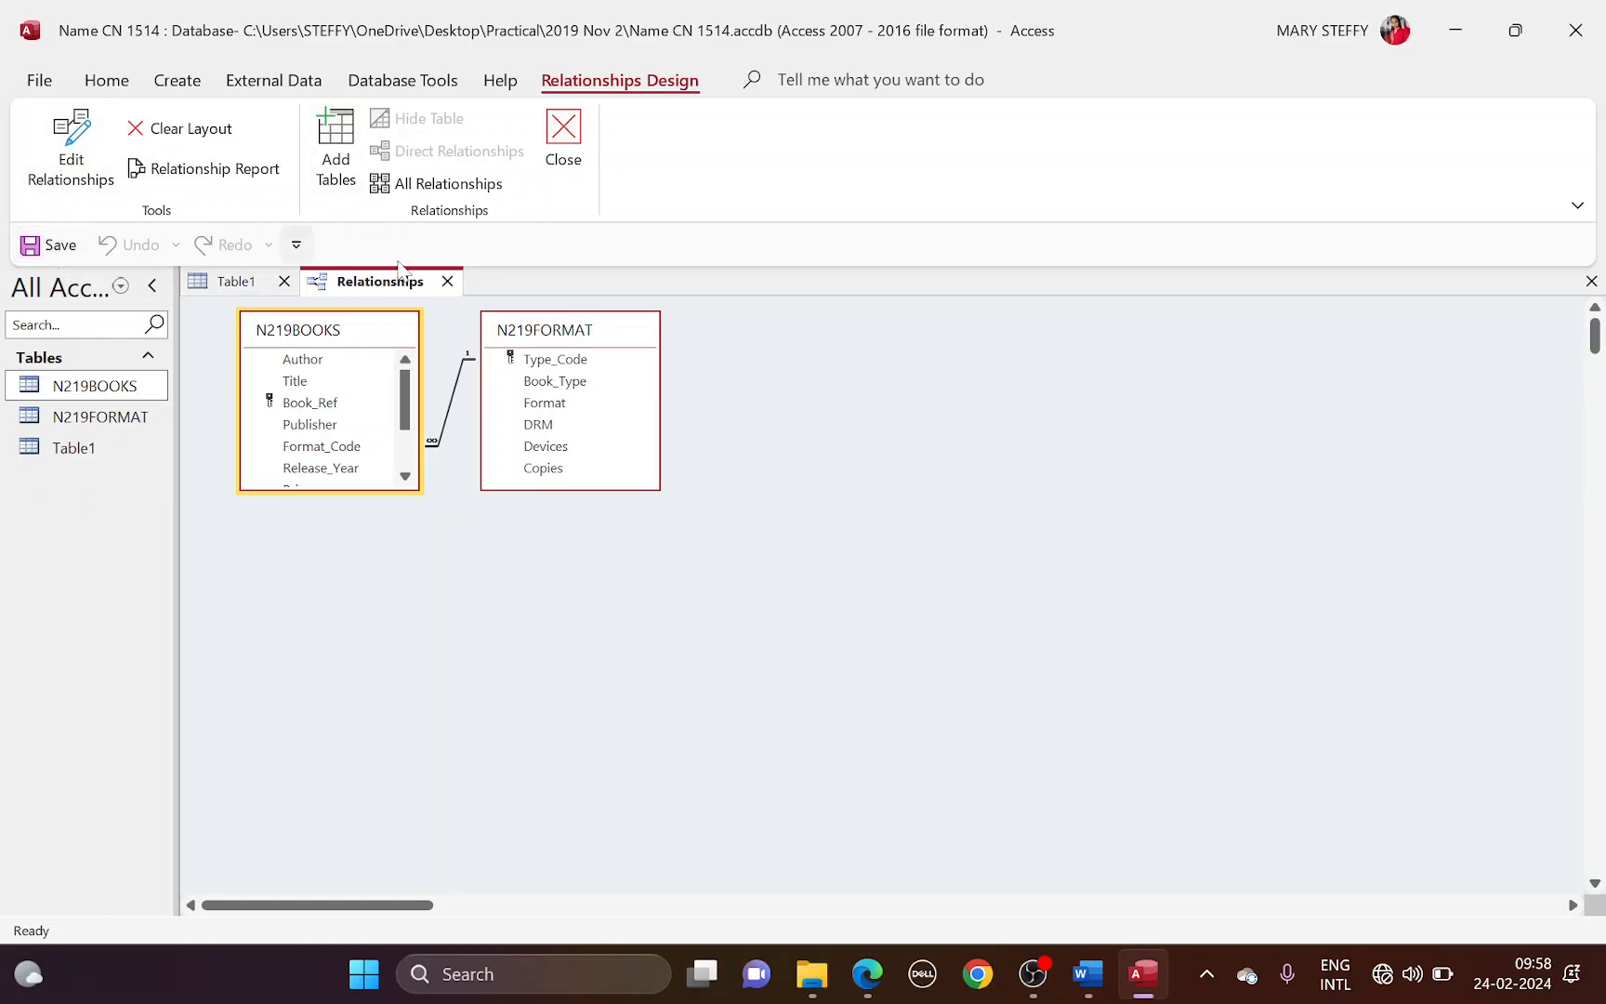
left_click(551, 173)
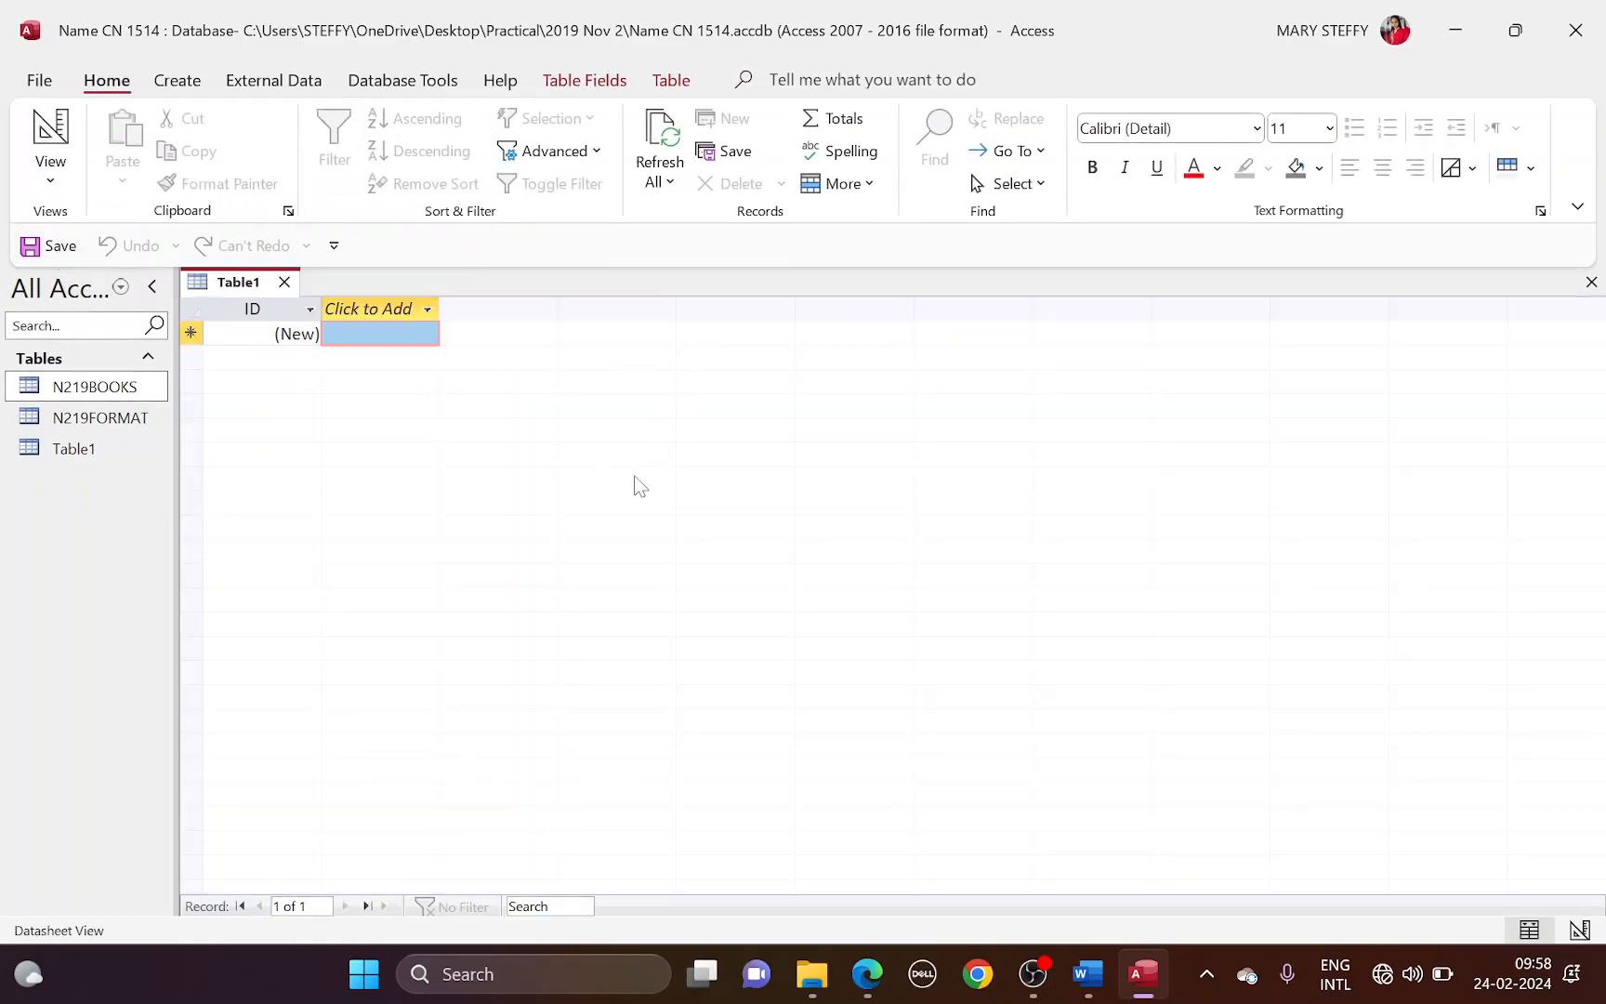
Step: Go to question 25 in the question paper and highlight "new record in the books table"
key("alt+Tab")
scroll(589, 531, "down", 1)
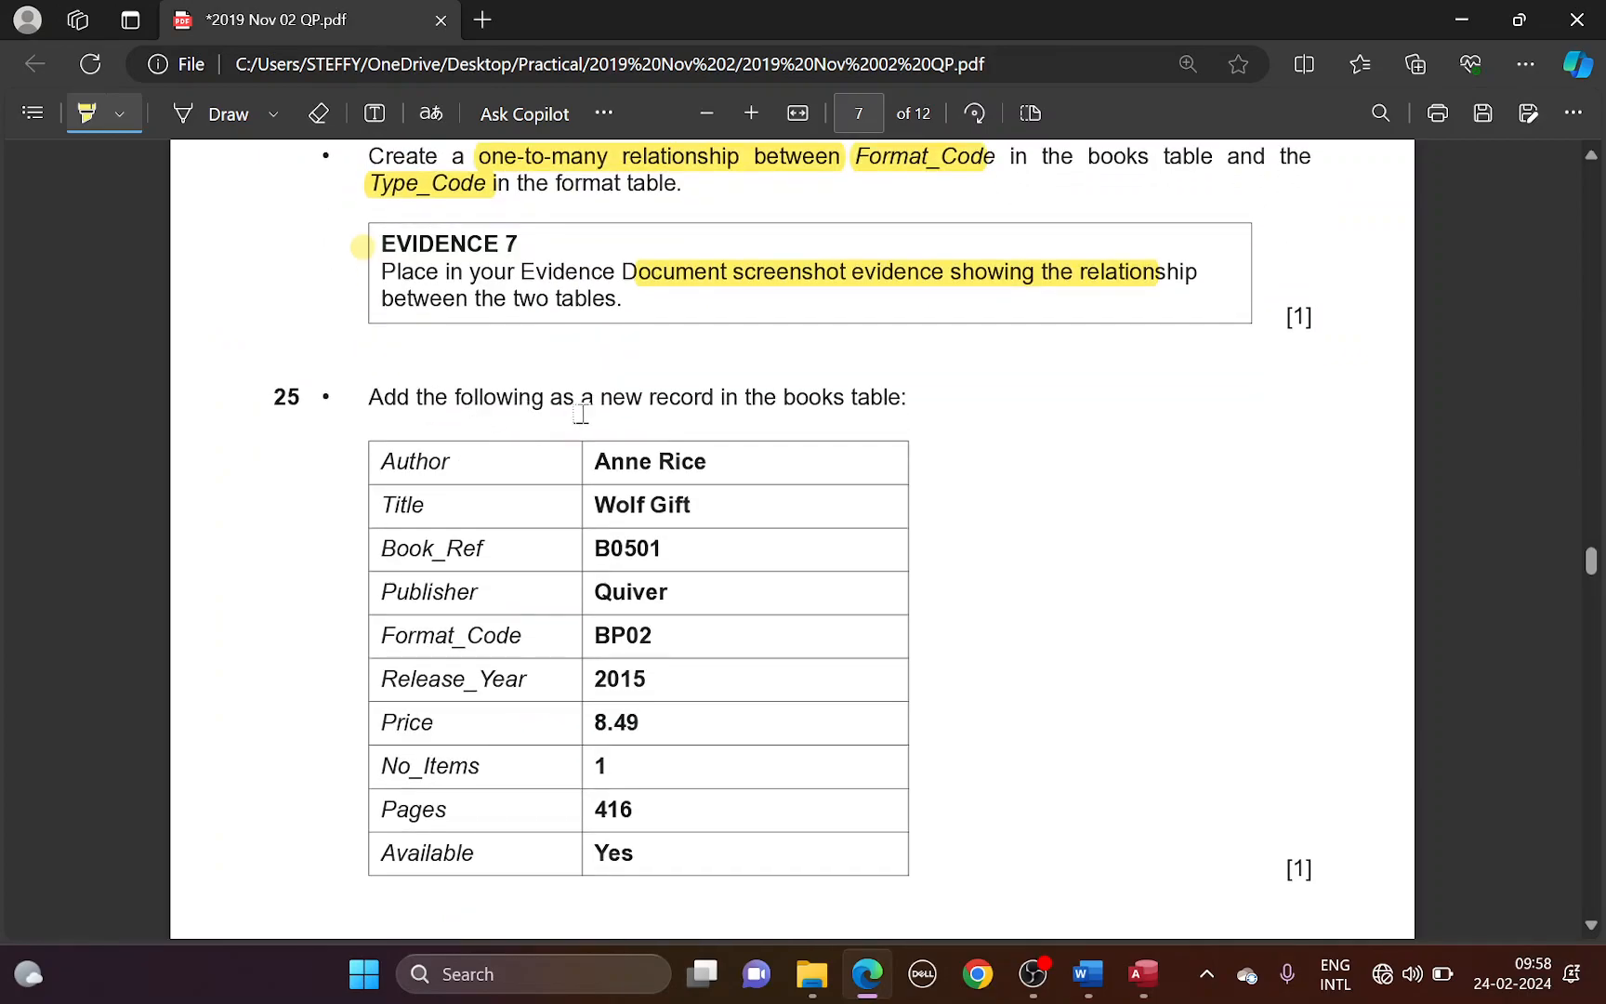
left_click_drag(597, 405, 920, 406)
key("alt+Tab")
Step: Open the N219BOOKS table in Access and go to the blank new-record row at its end
double_click(133, 387)
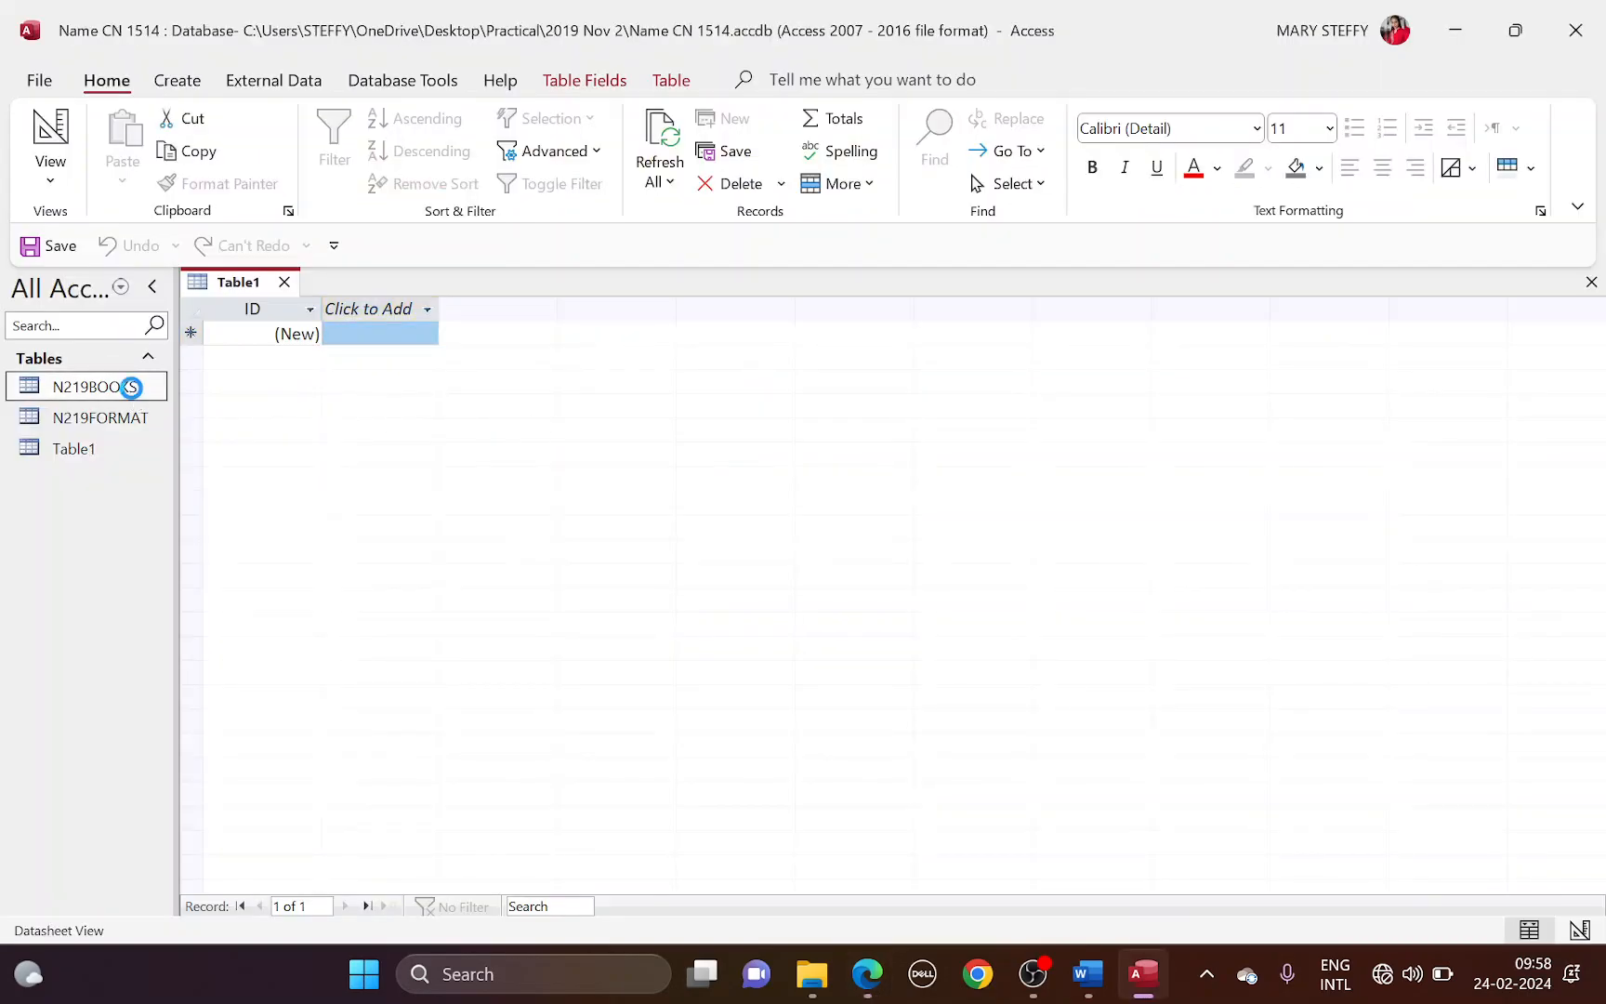
left_click_drag(1596, 338, 1573, 812)
scroll(1511, 801, "down", 13)
scroll(1506, 786, "down", 20)
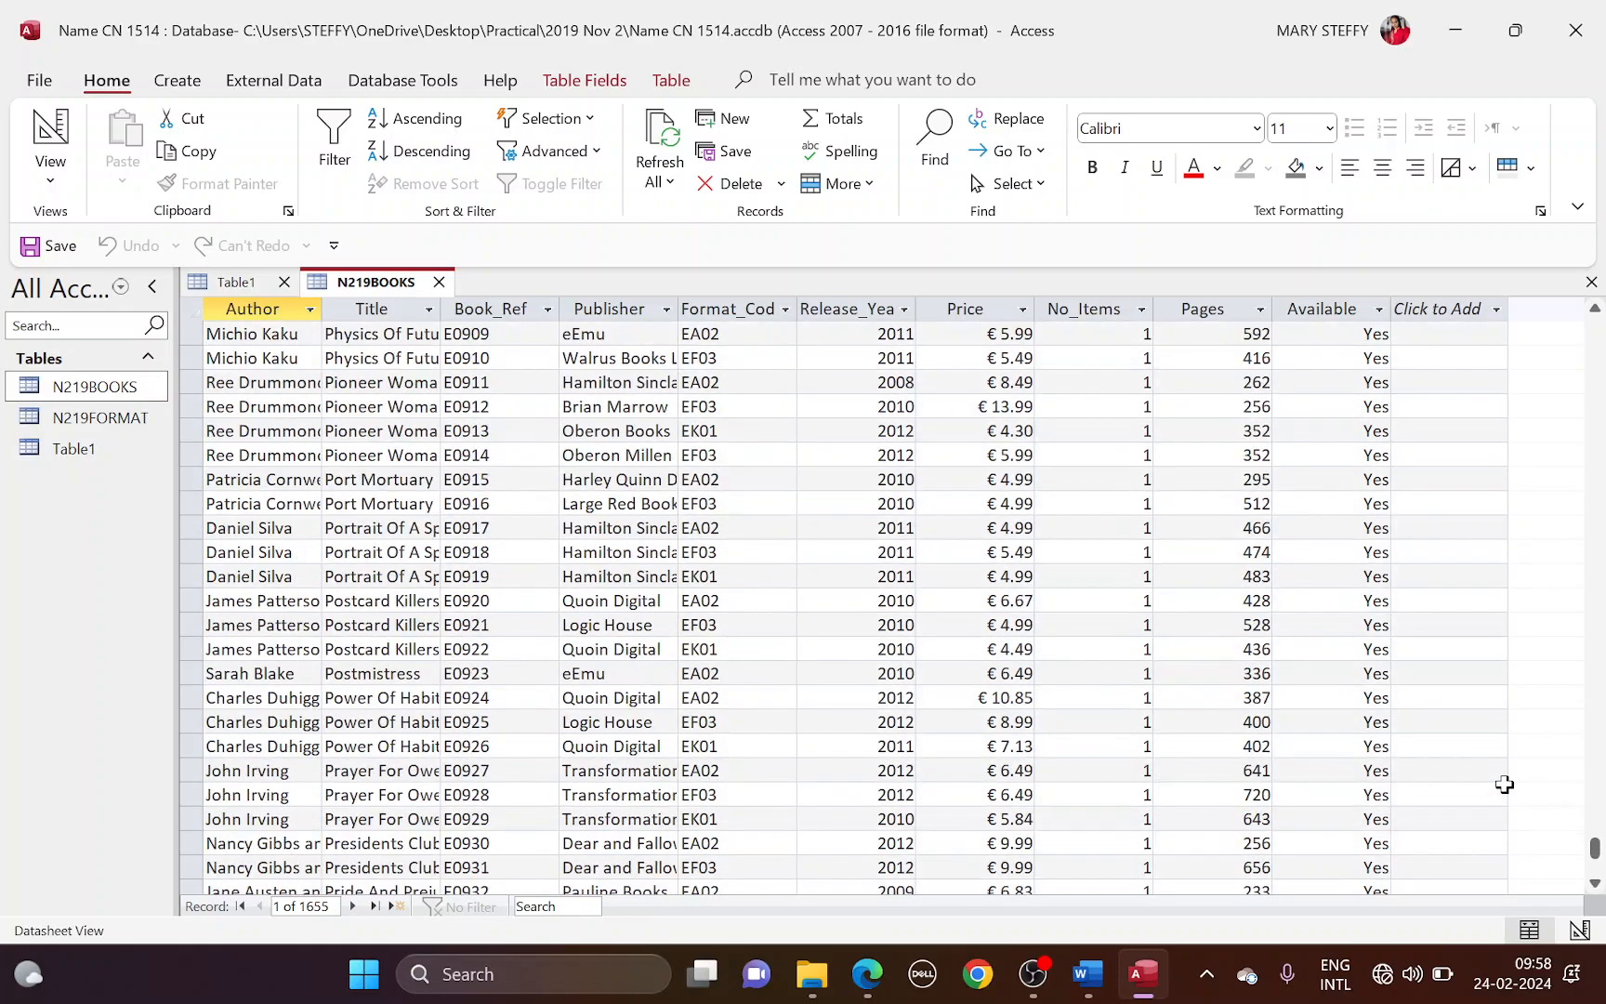
scroll(265, 442, "up", 2)
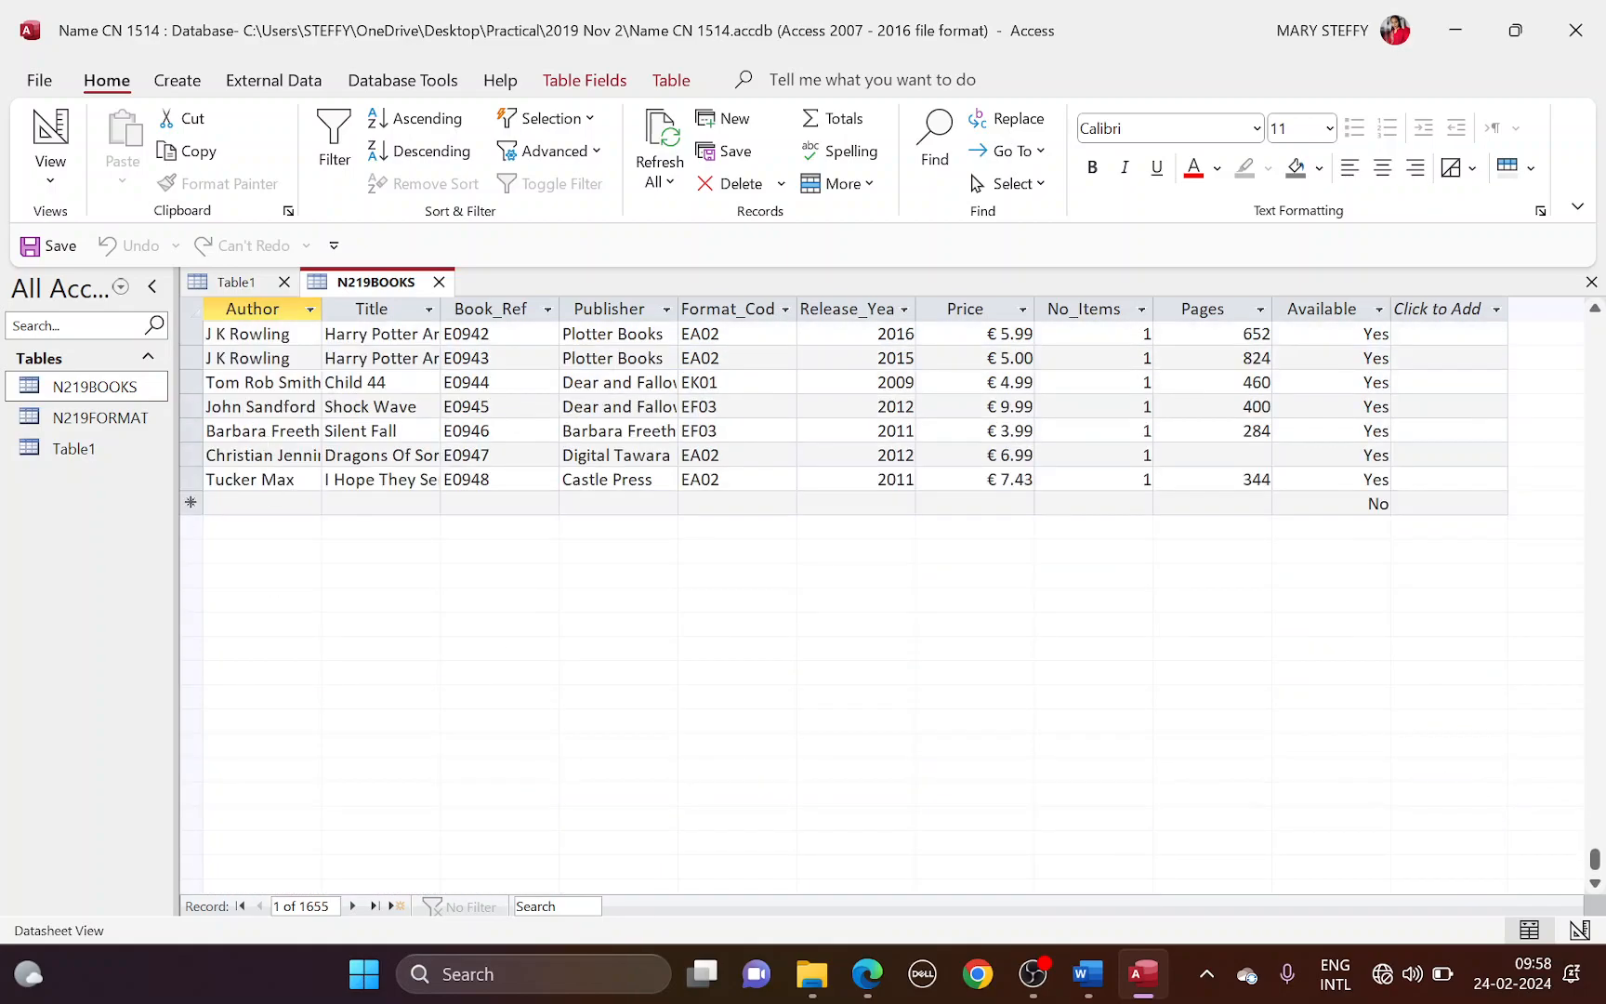
left_click(262, 503)
Step: Enter Anne Rice as the Author of the new N219BOOKS record, checking the spelling against question 25 in the question paper
key("alt+Tab")
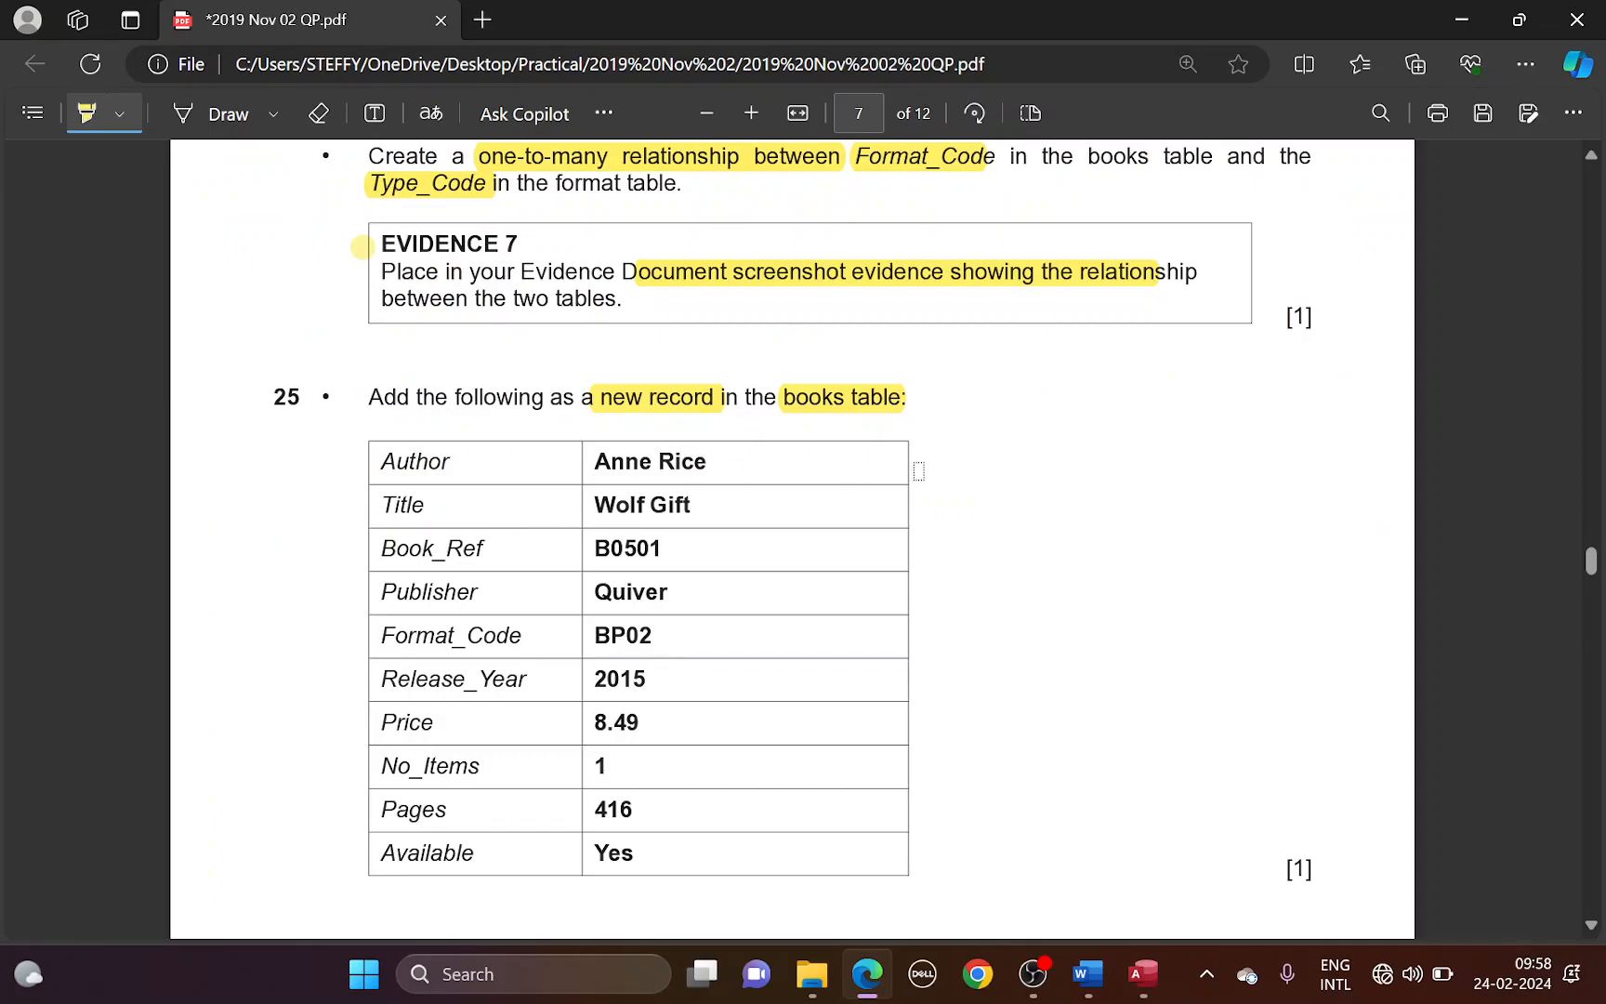
key("alt+Tab")
type("An")
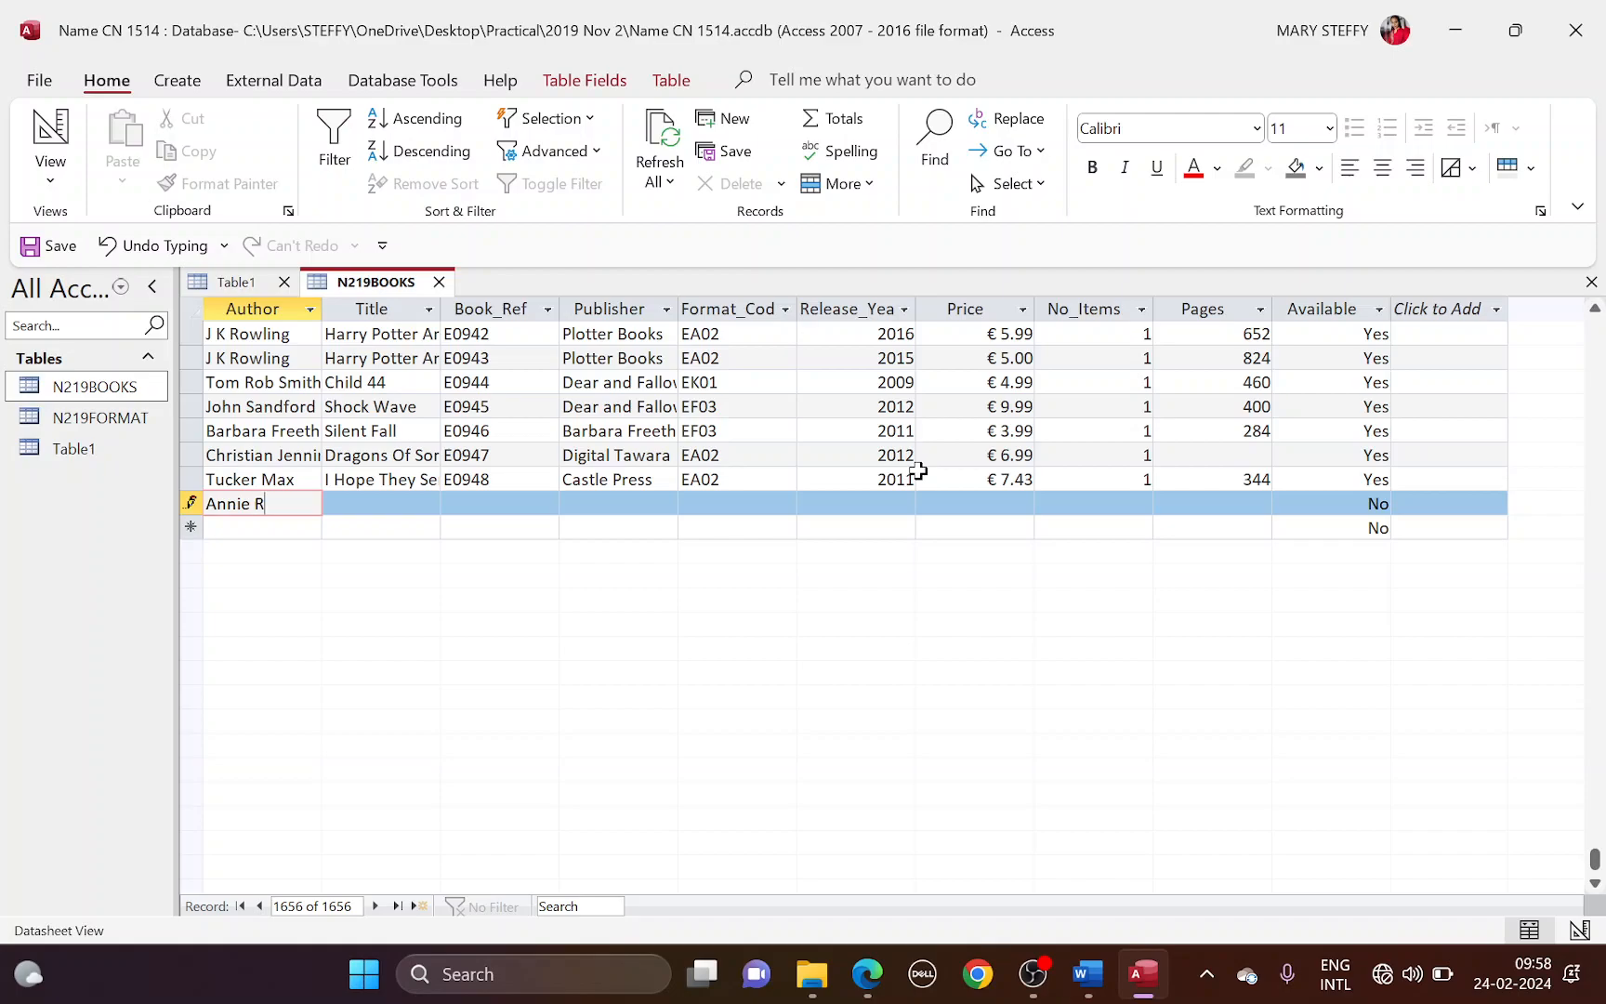
key("Tab")
key("alt+Tab")
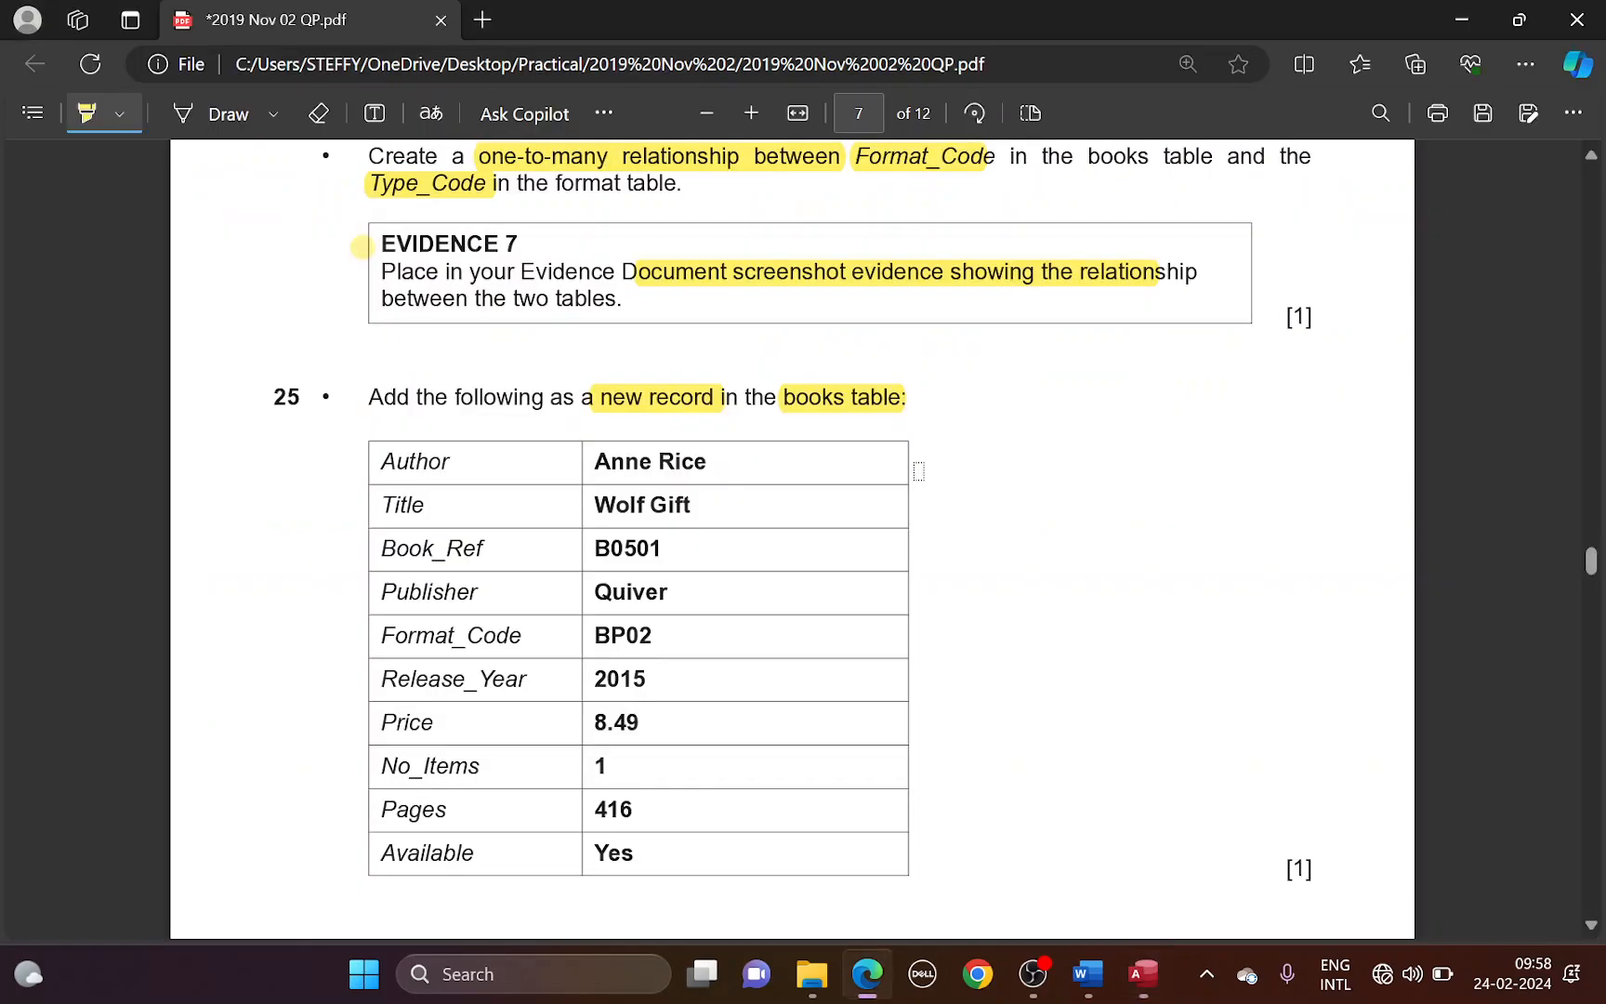
key("alt+Tab")
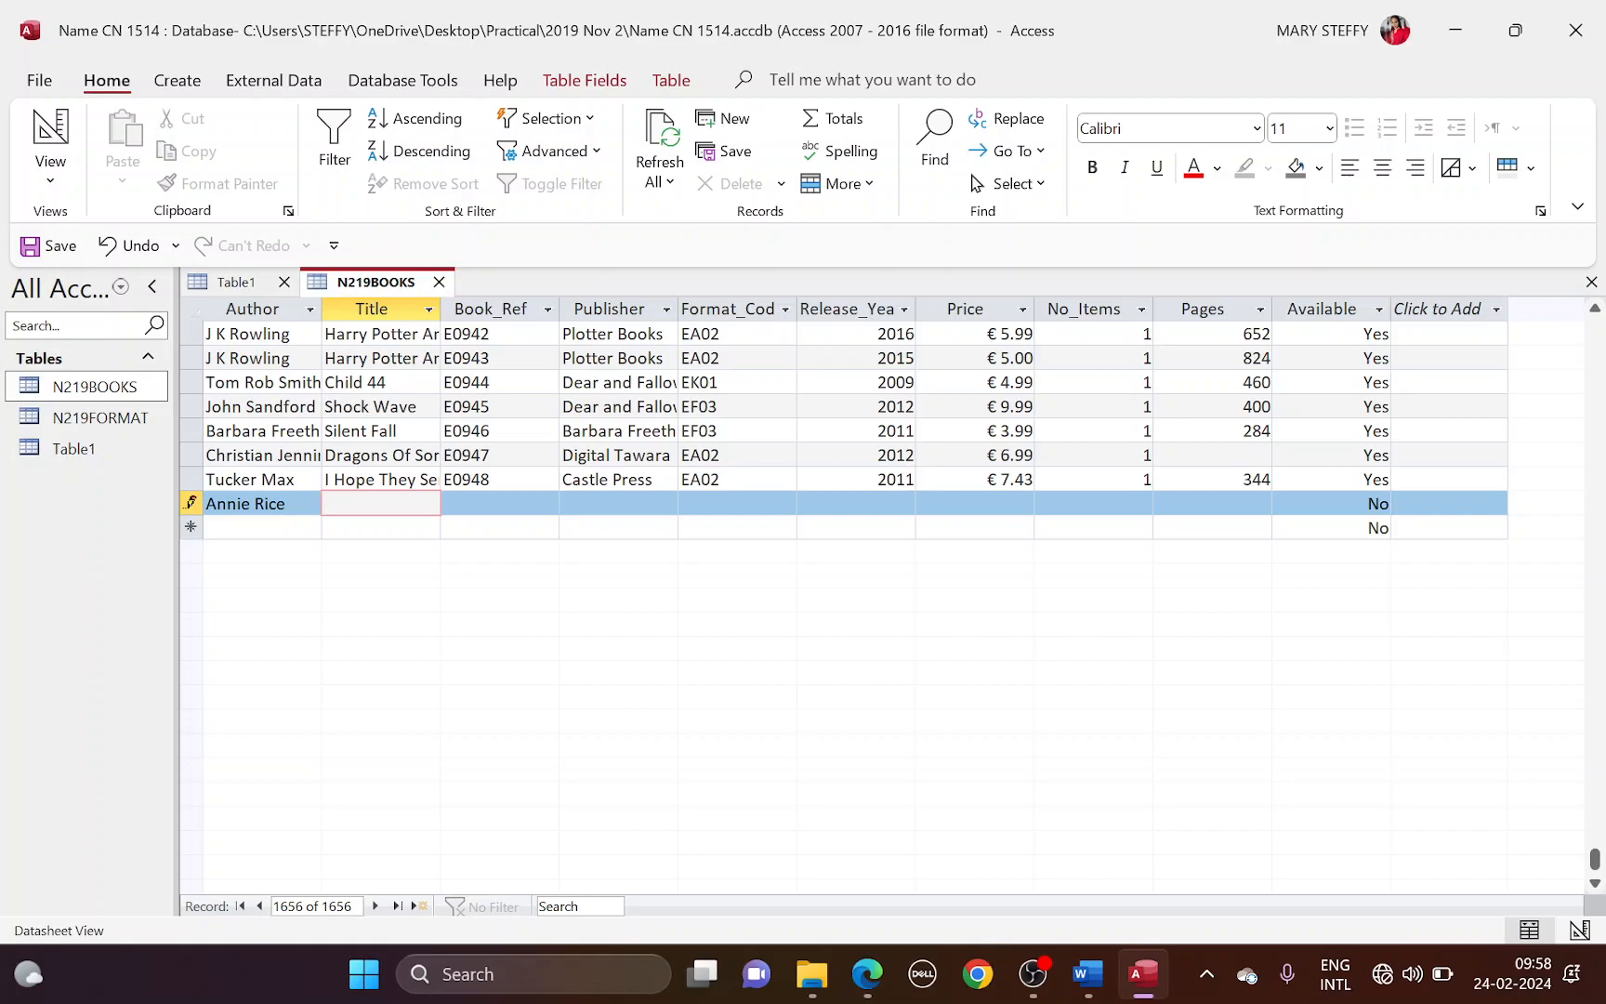
left_click(238, 502)
key("Delete")
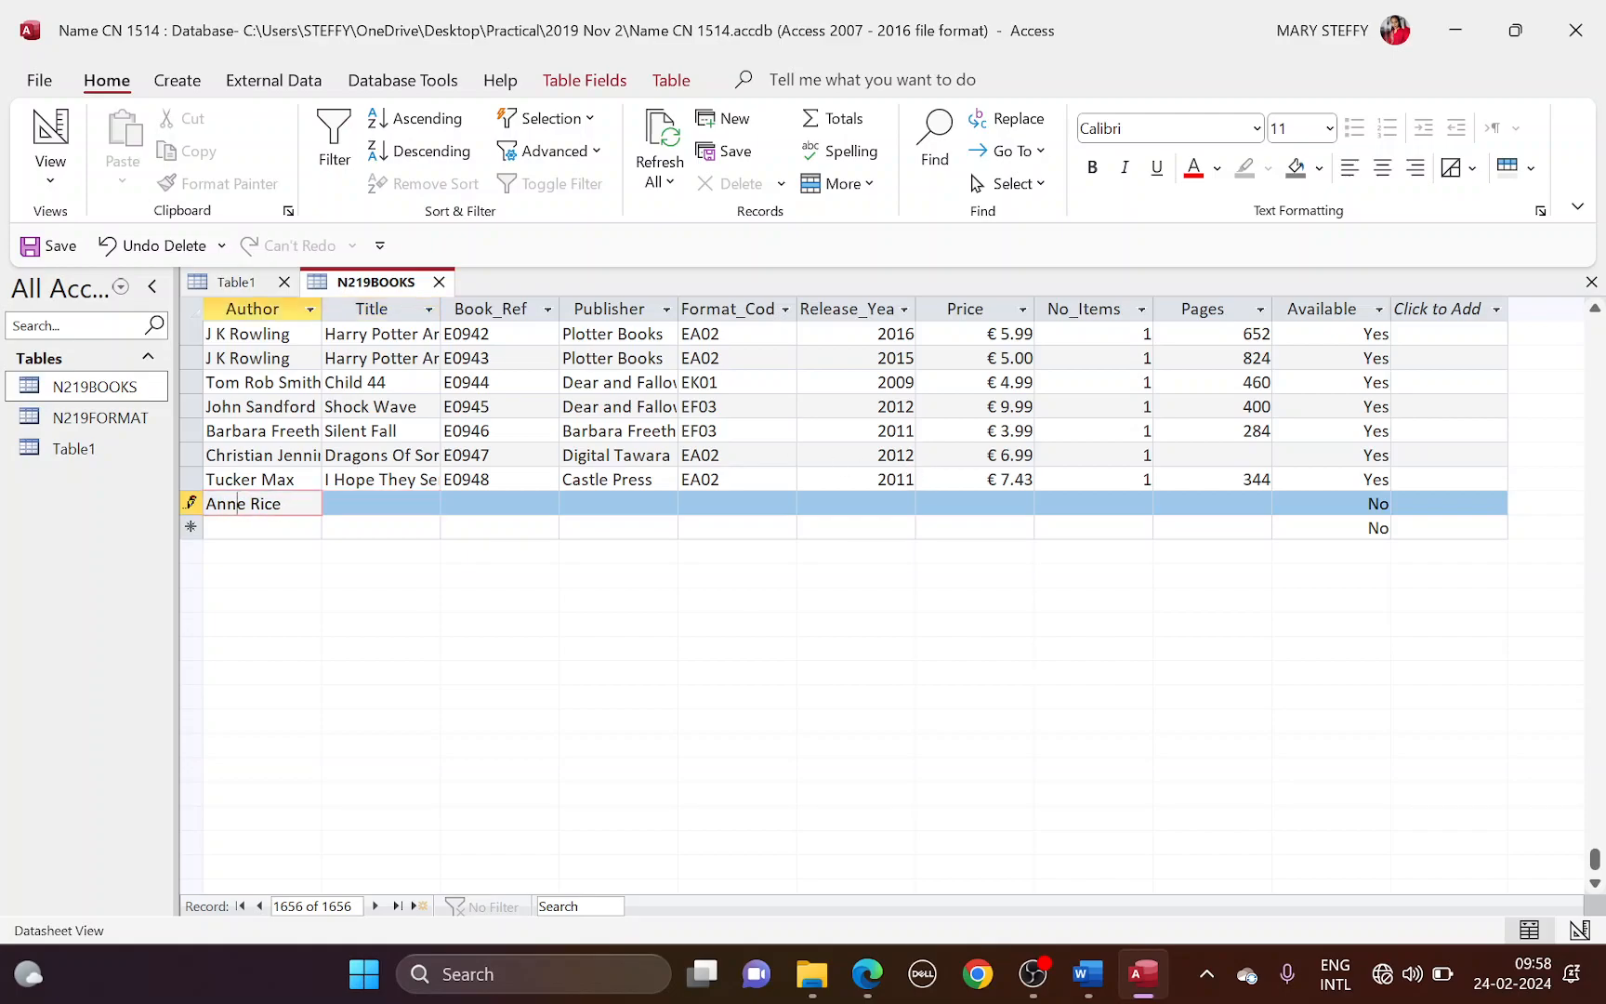
key("Tab")
Step: Fill in the new record's Title as Wolf Gift and Book_Ref as B0501, following the question paper
key("alt+Tab")
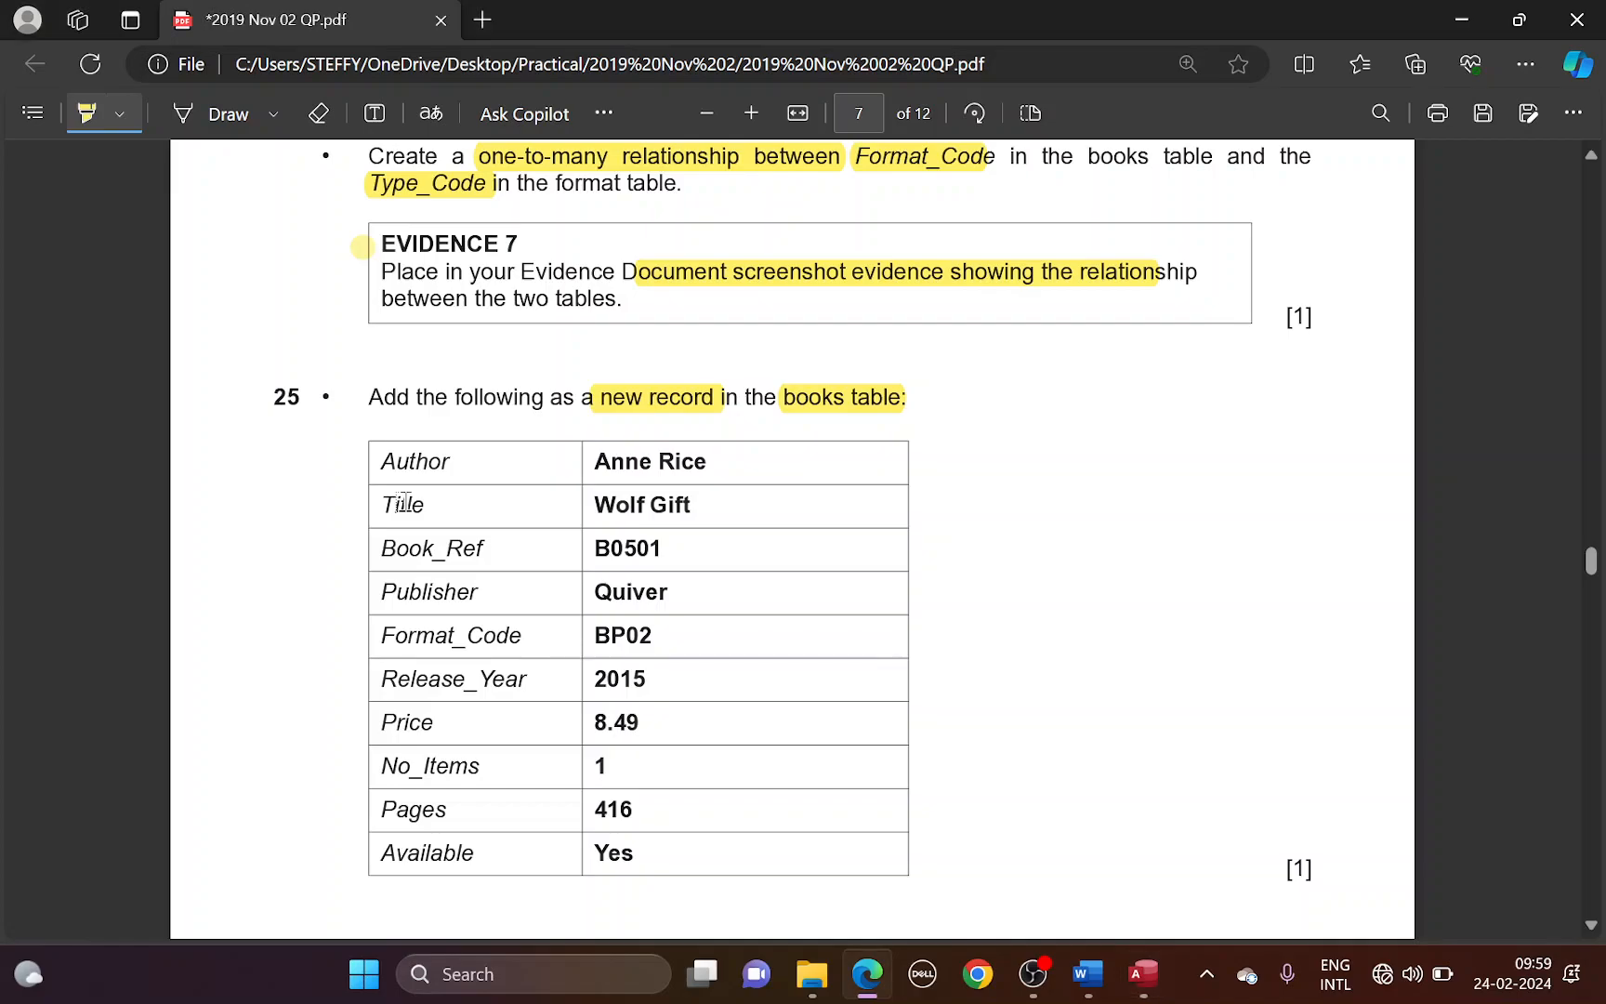
key("alt+Tab")
type("Wol")
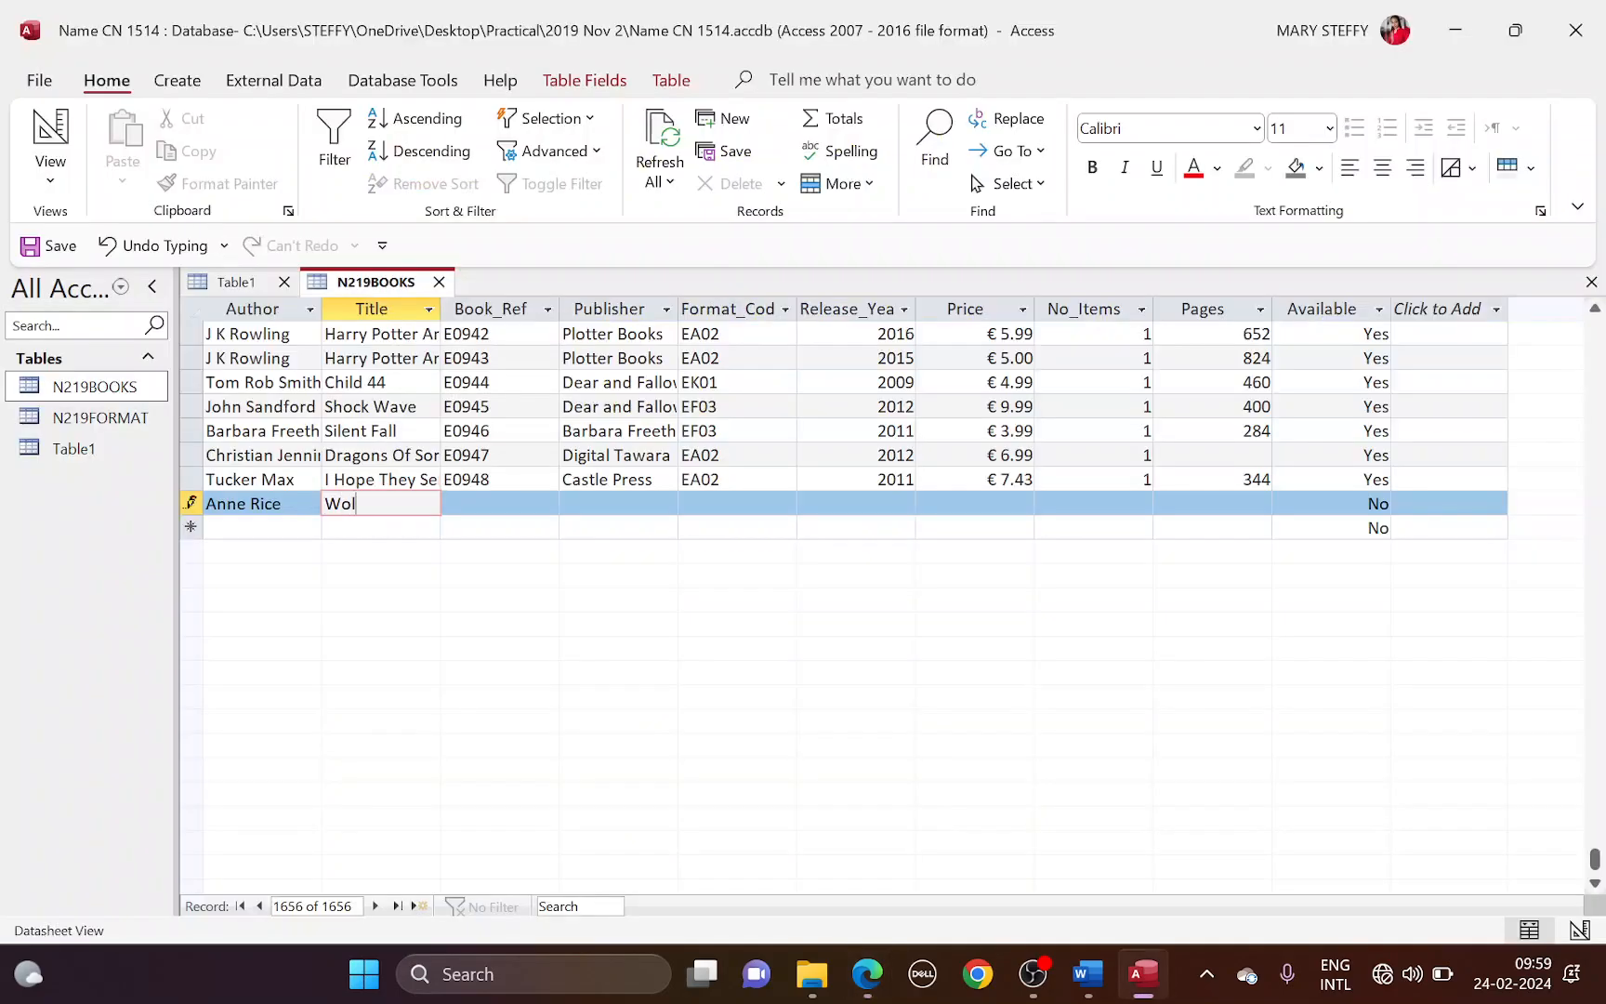
key("alt+Tab")
key("alt+Tab")
type("f Gift")
key("Tab")
key("alt+Tab")
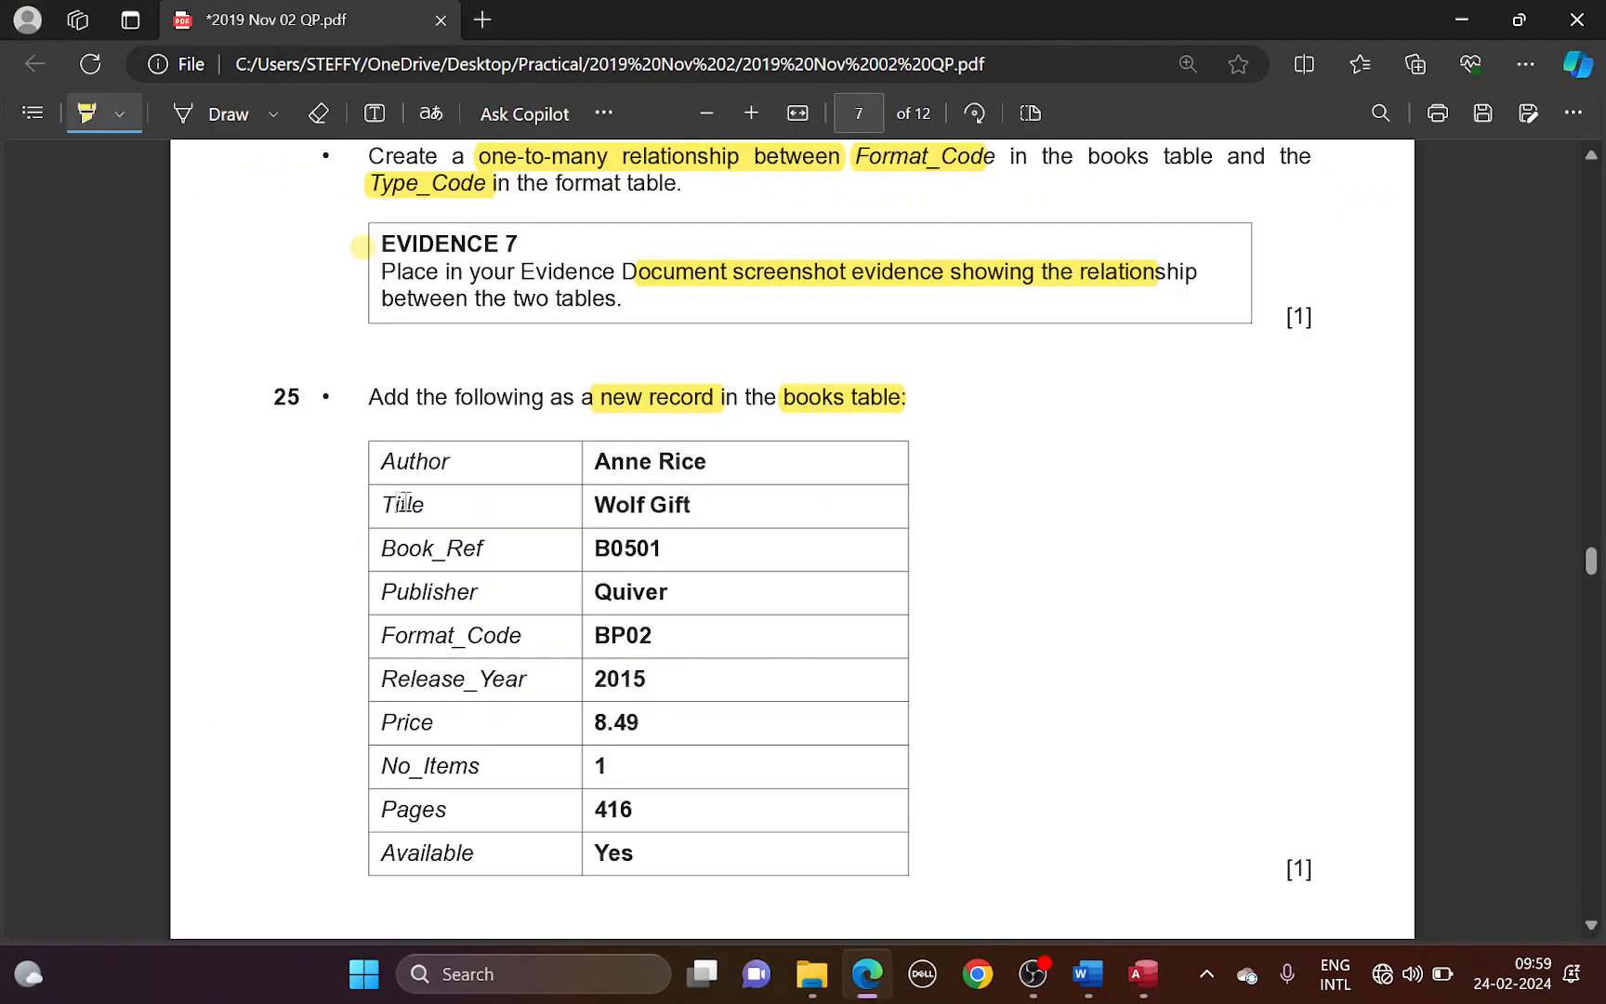
key("alt+Tab")
type("B0")
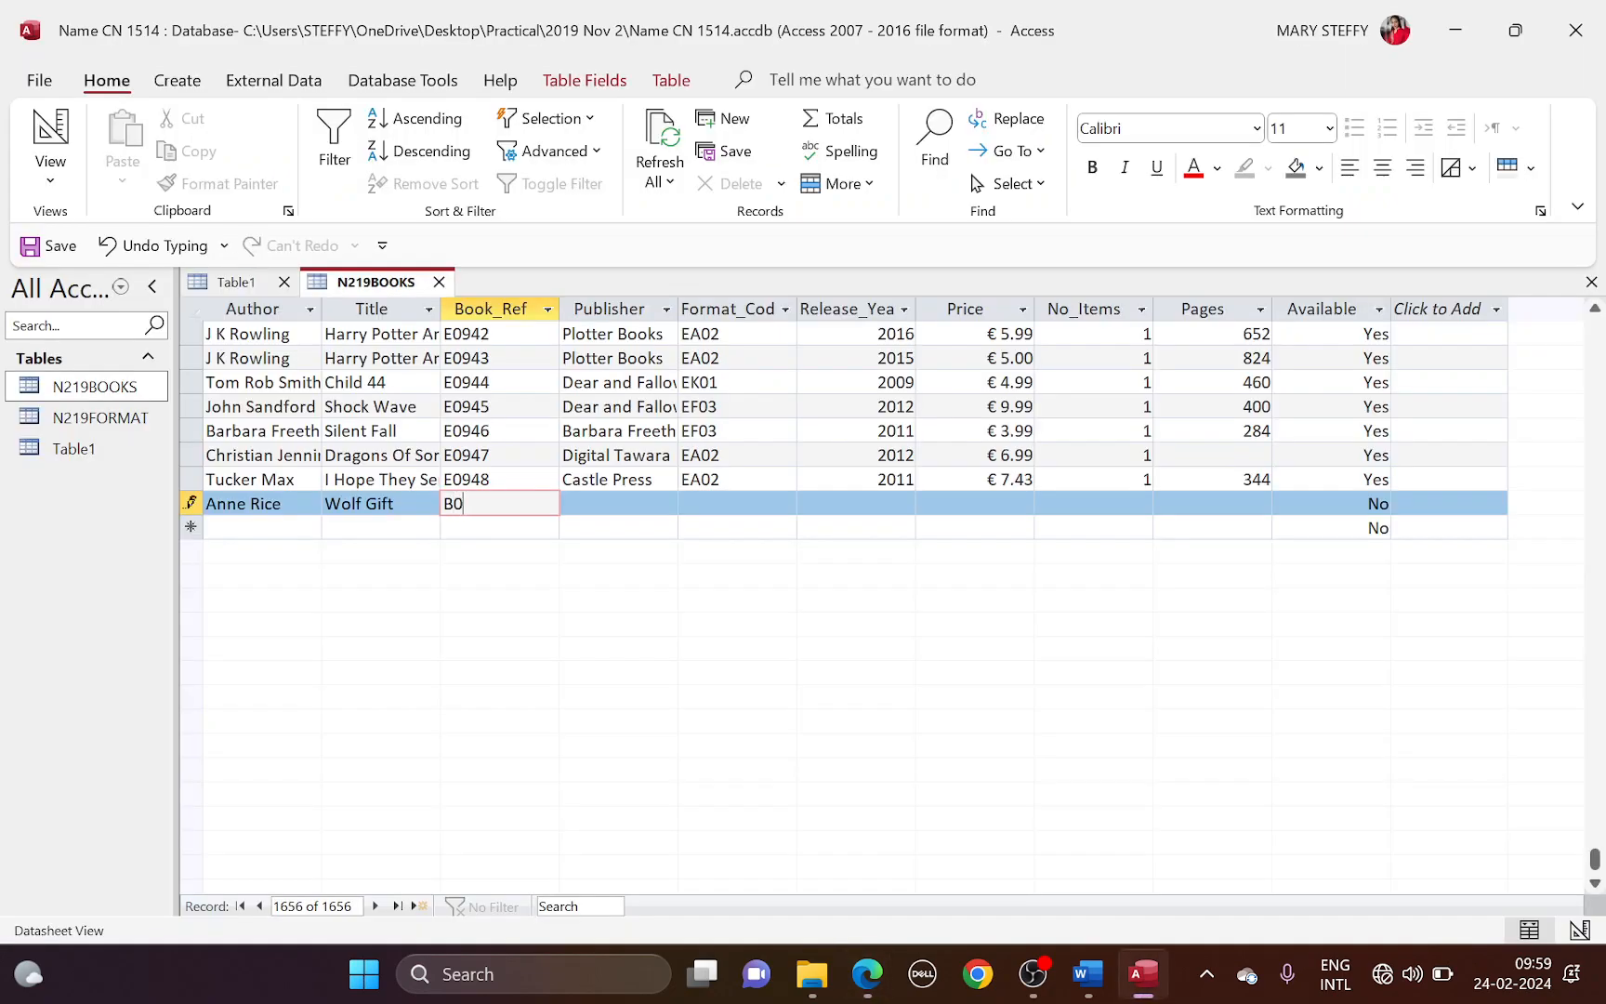
key("Tab")
Step: Fill in the new record's Publisher as Quiver and Format_Code as BP02, following the question paper
key("alt+Tab")
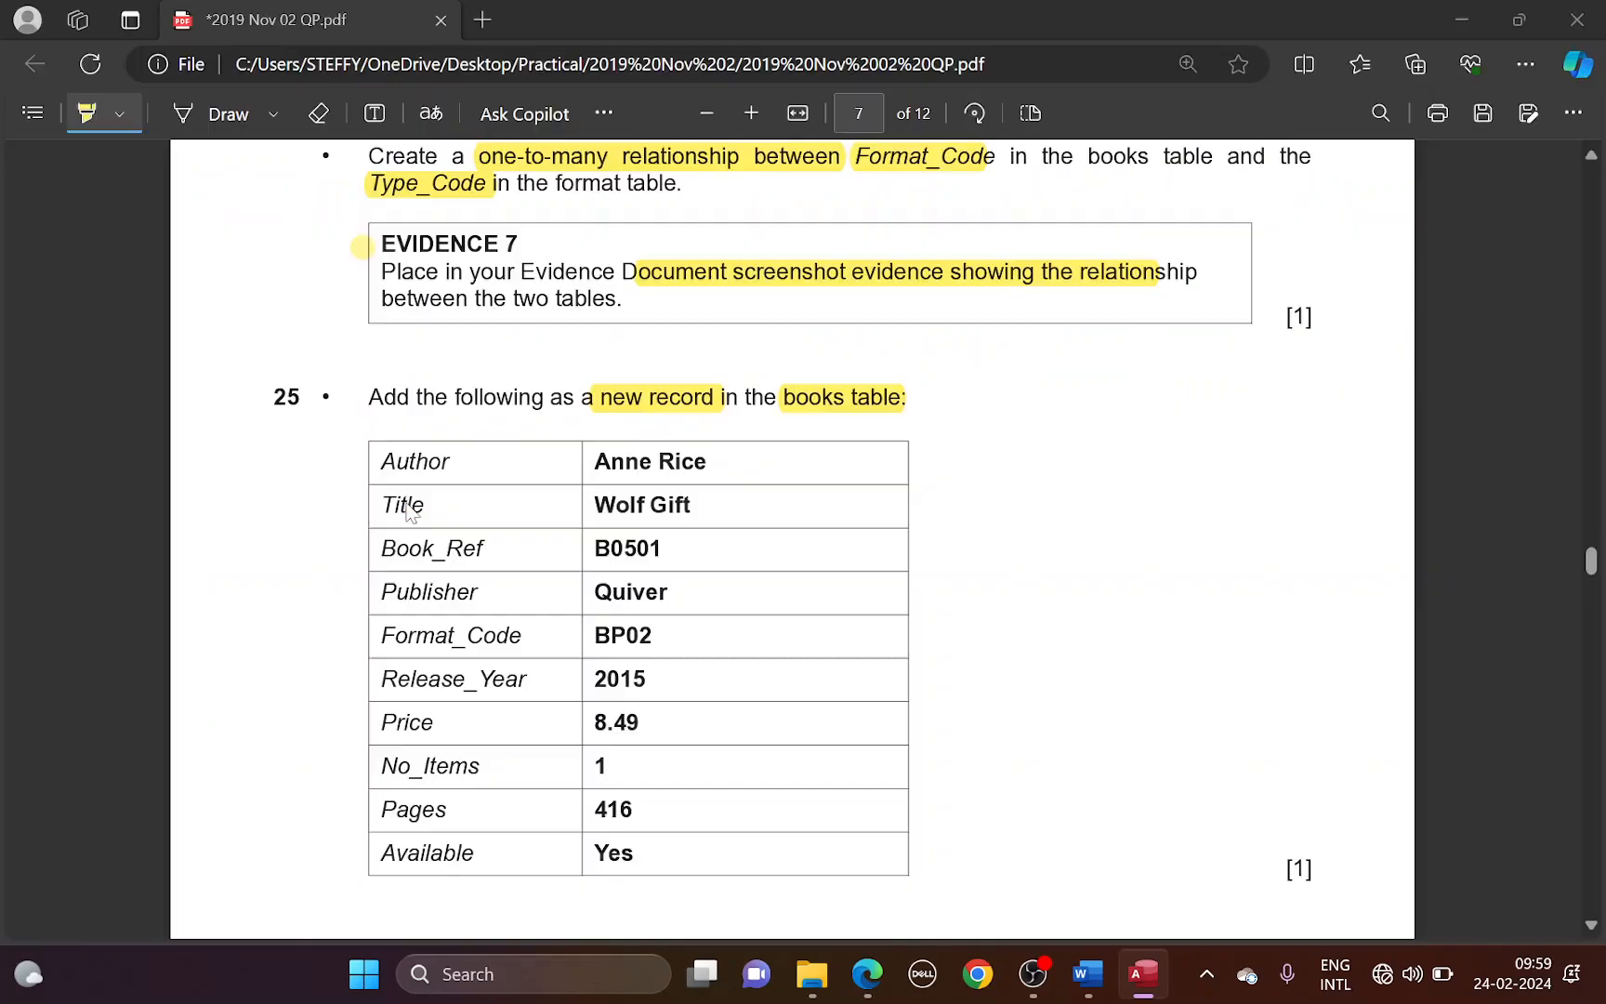
key("alt+Tab")
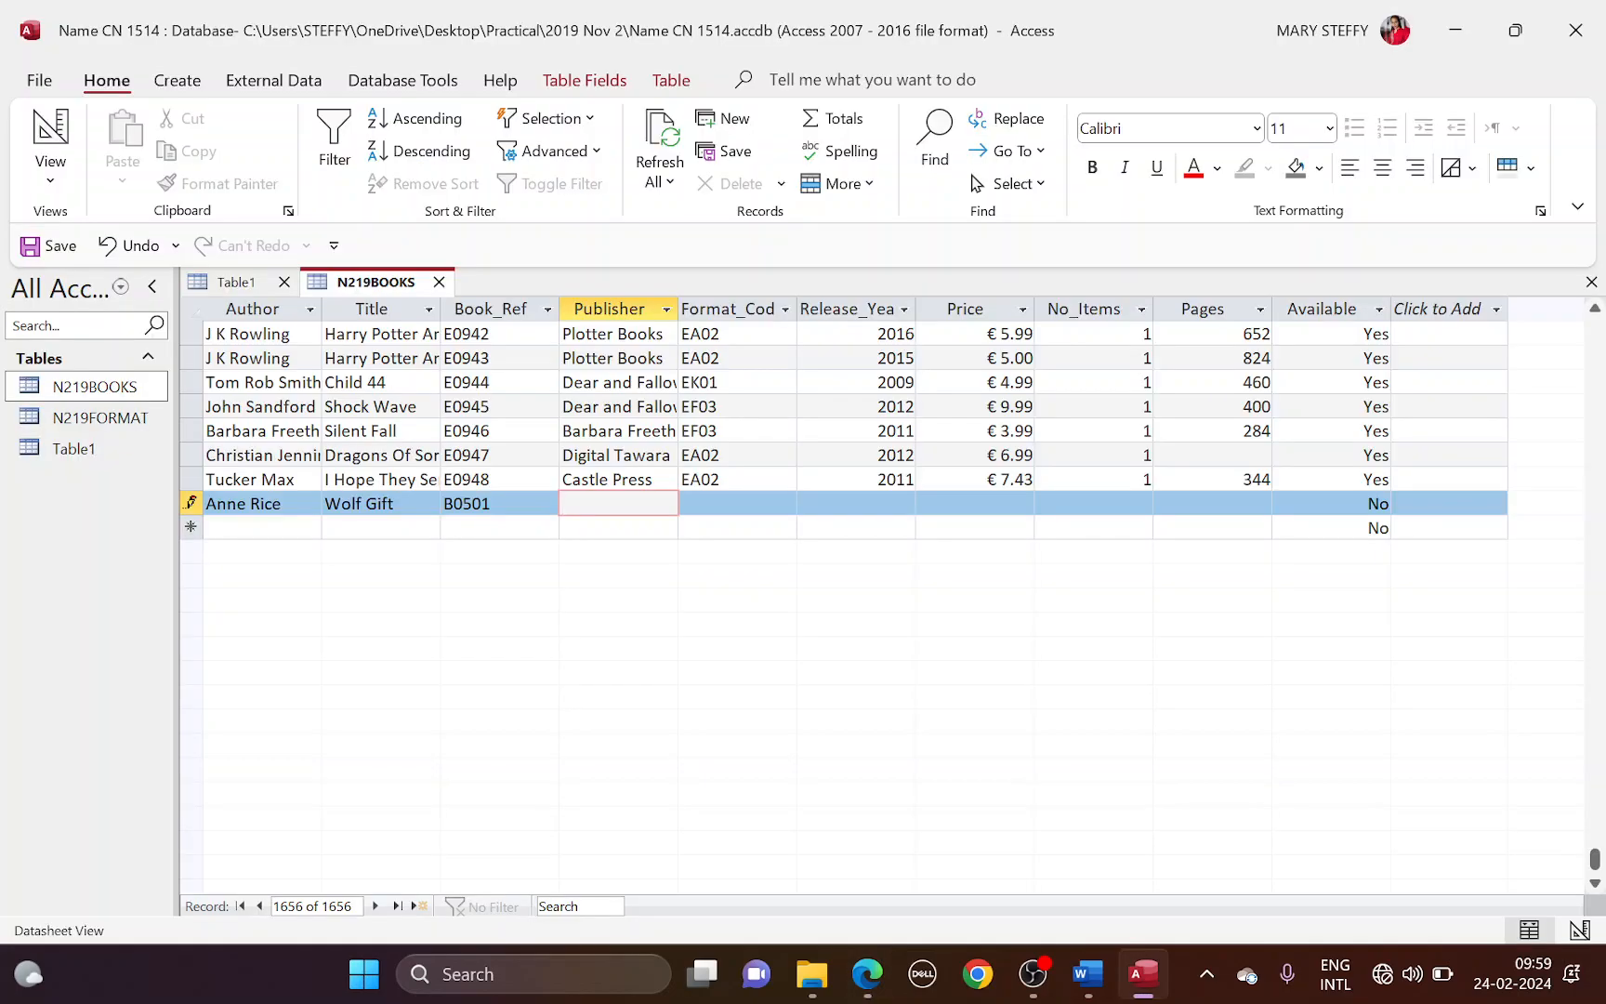
type("Quive")
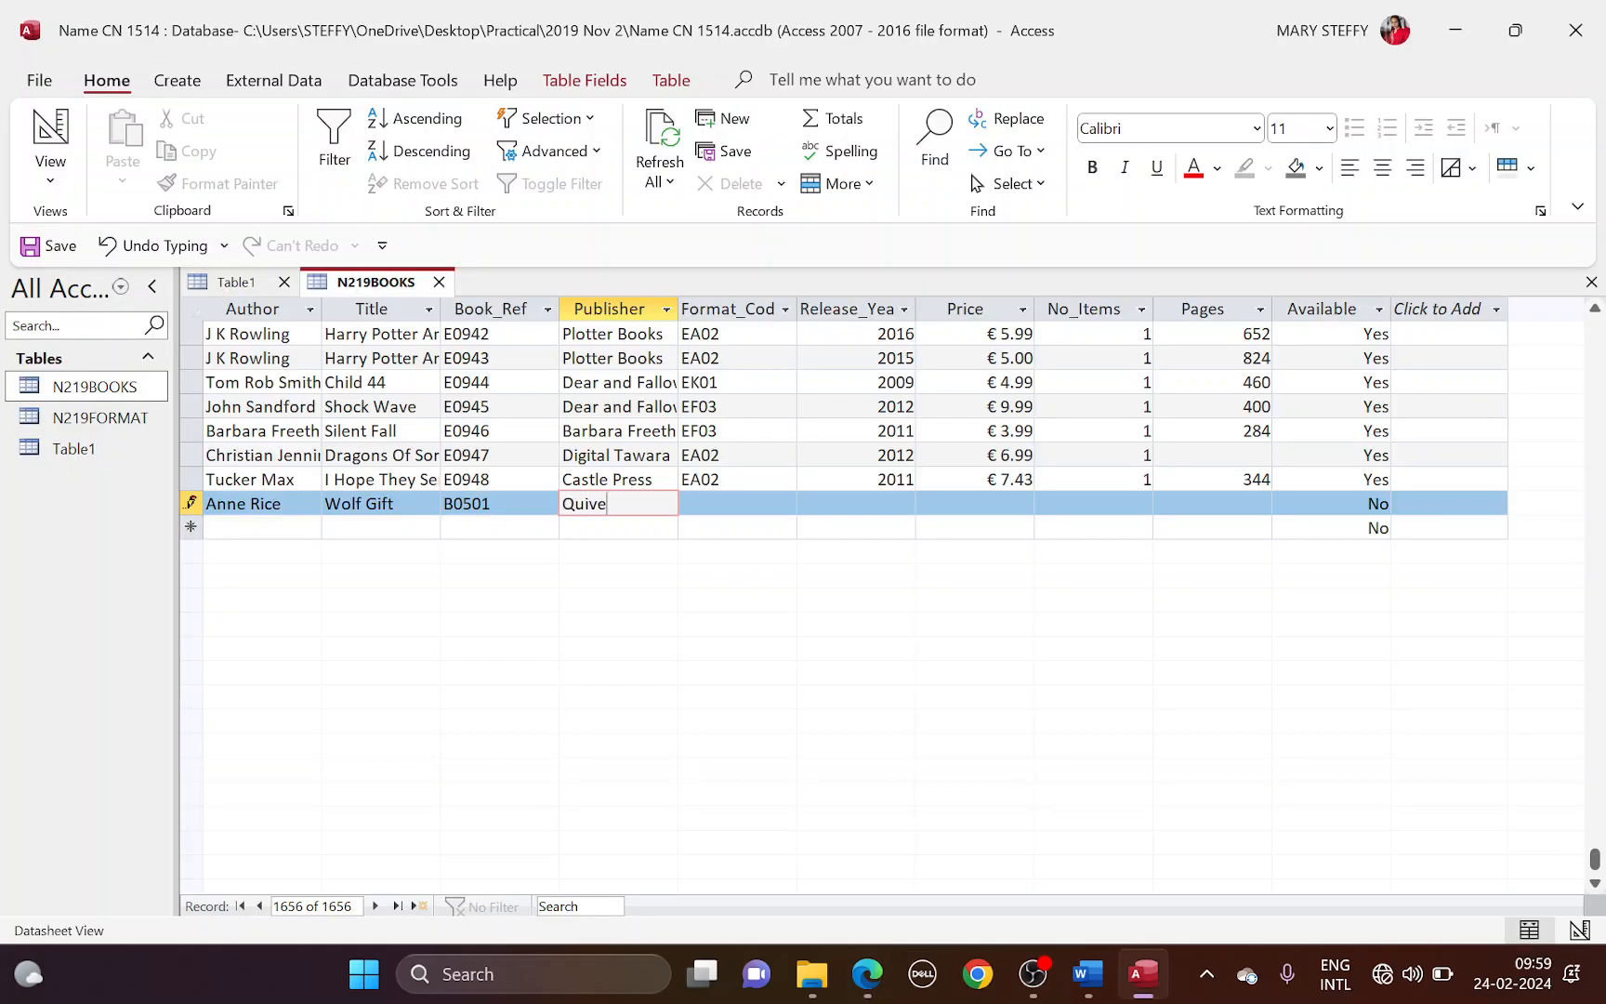
type("r")
key("Tab")
key("alt+Tab")
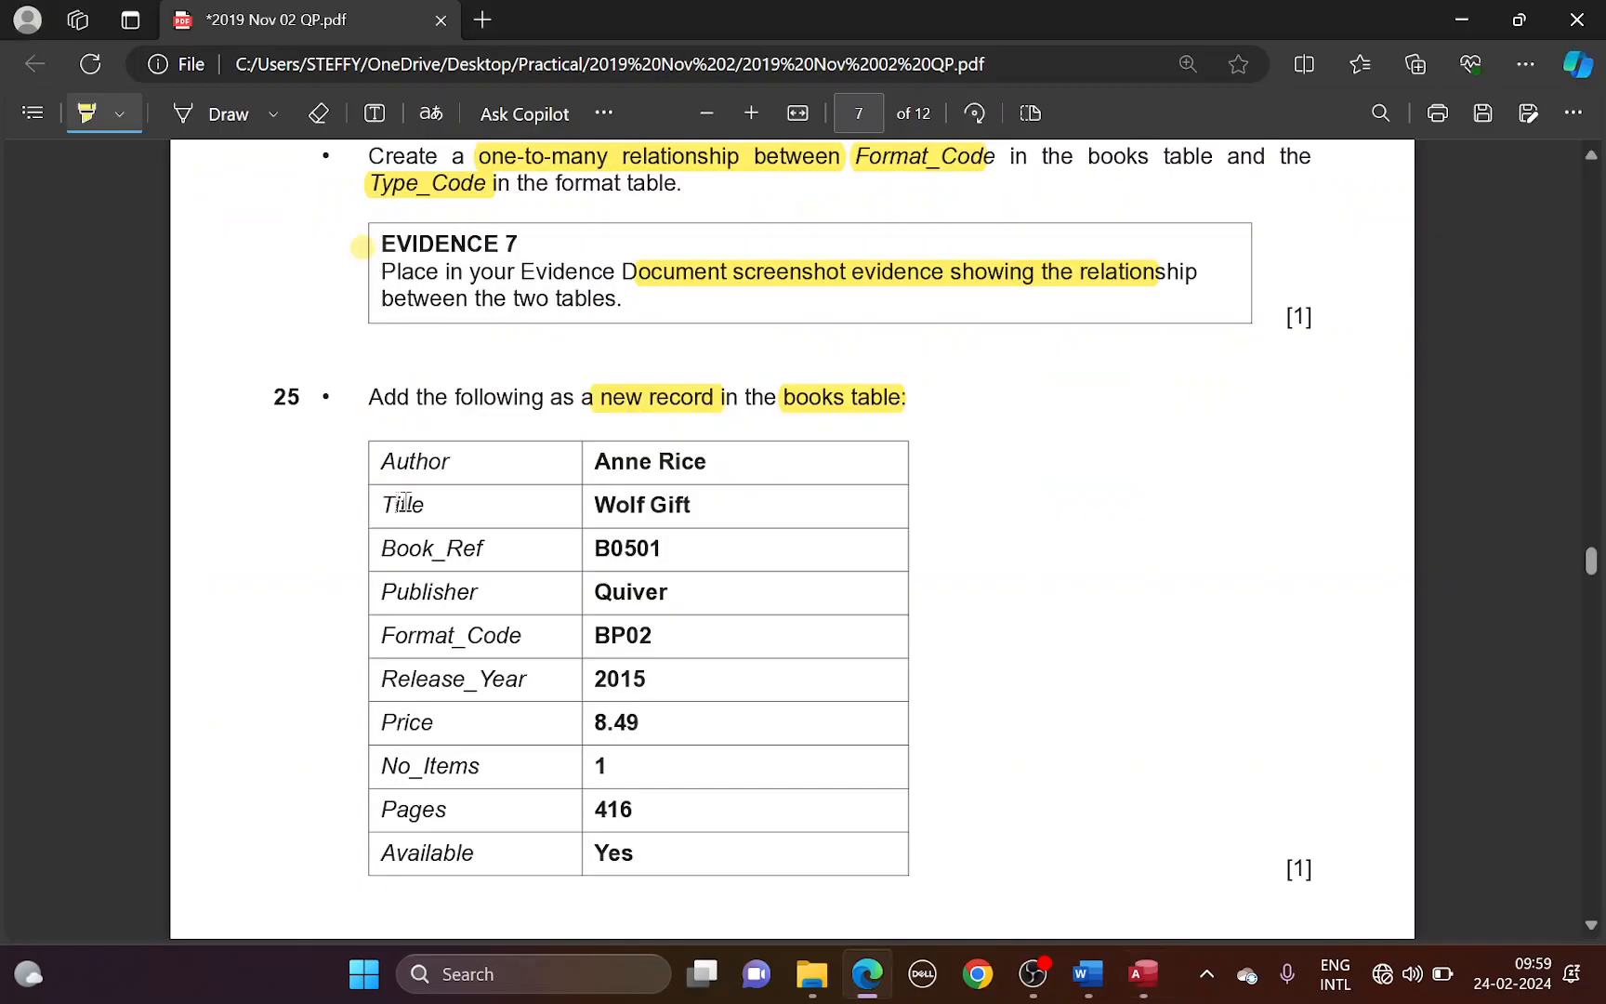
key("alt+Tab")
type("BP0")
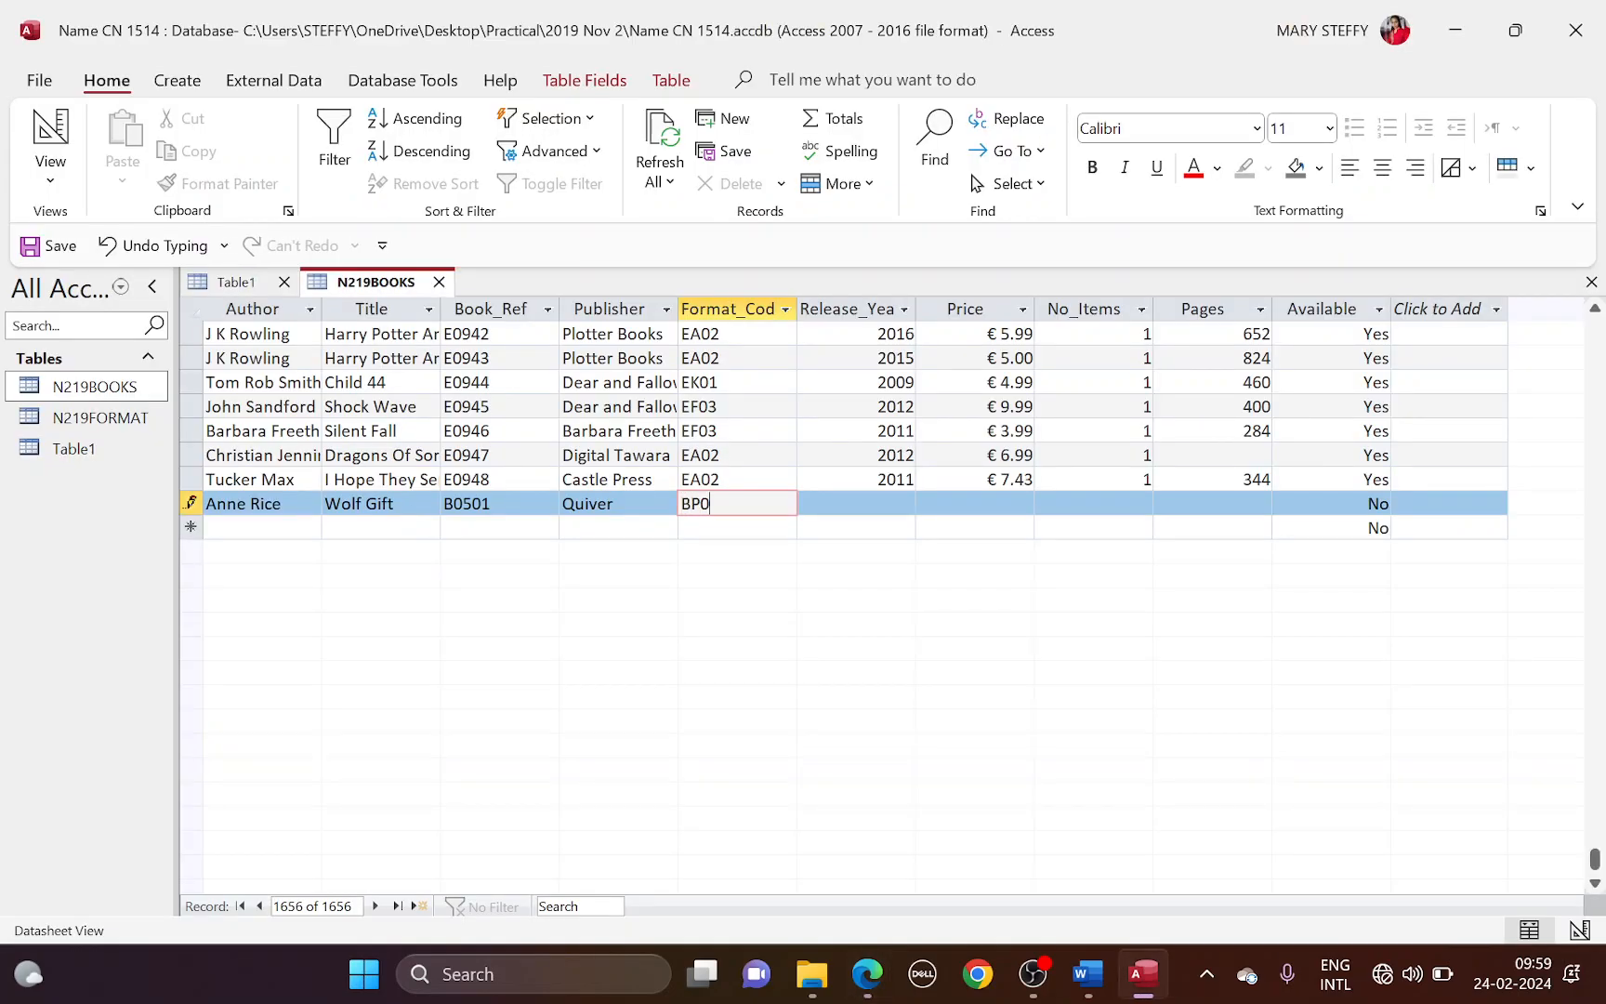
type("2")
key("Tab")
Step: Set the new record's Release_Year to 2015 and Price to 8.49, following the question paper
key("alt+Tab")
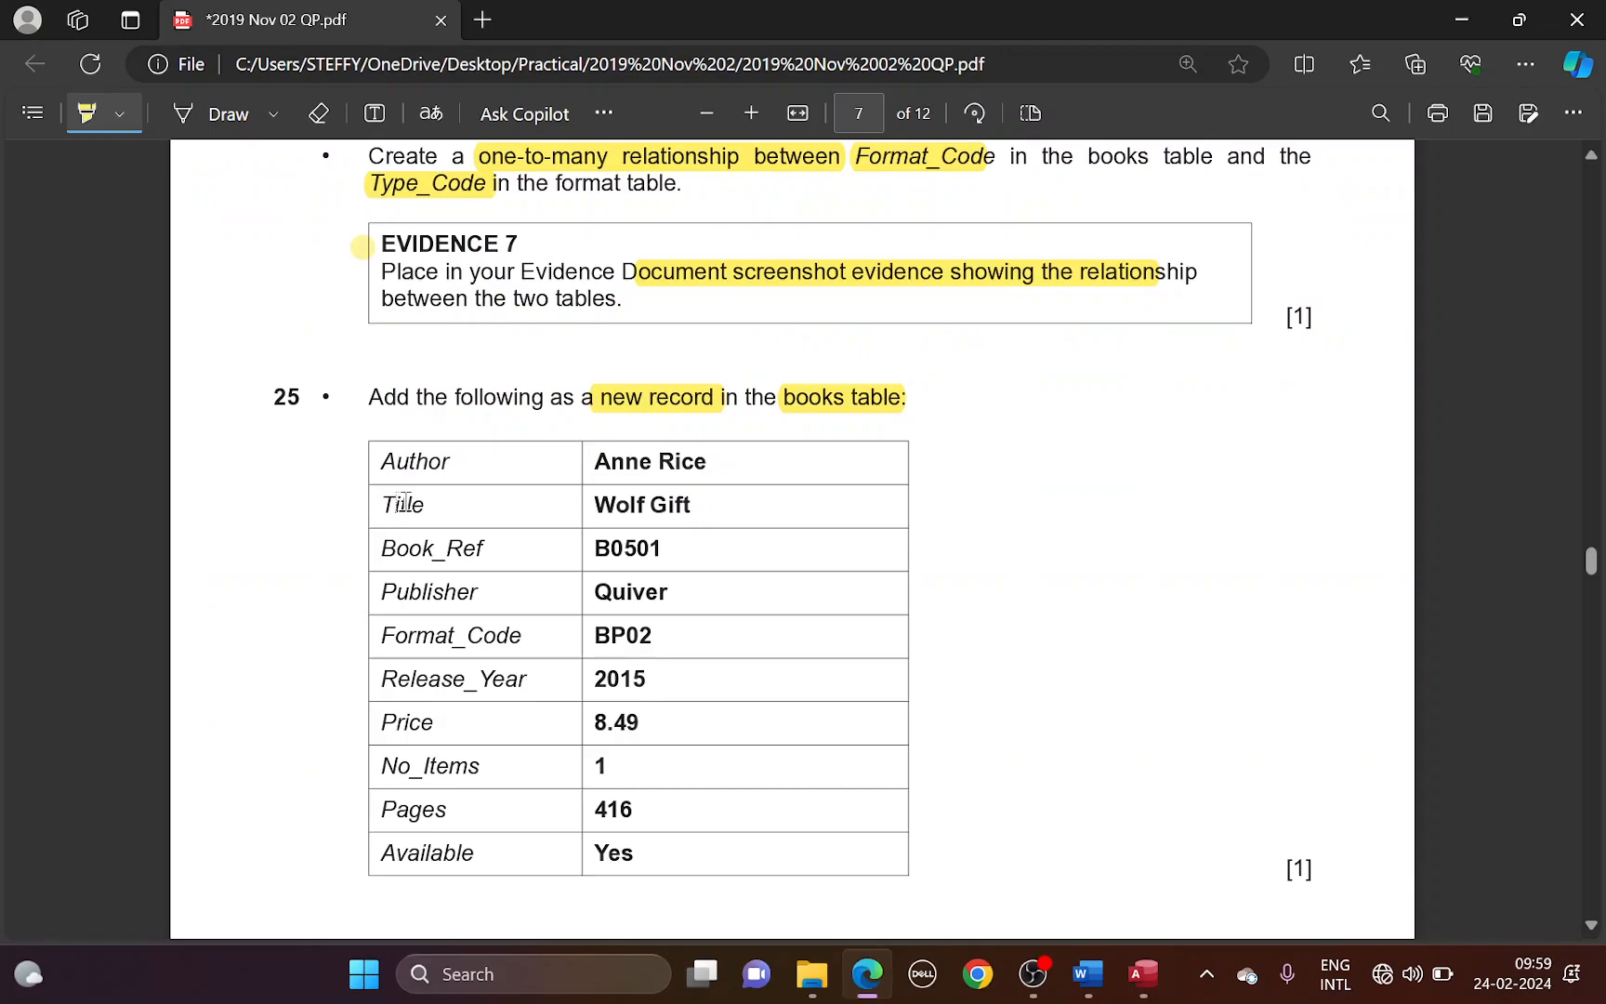
key("alt+Tab")
type("2015")
key("Tab")
key("alt+Tab")
key("alt+Tab")
type("8")
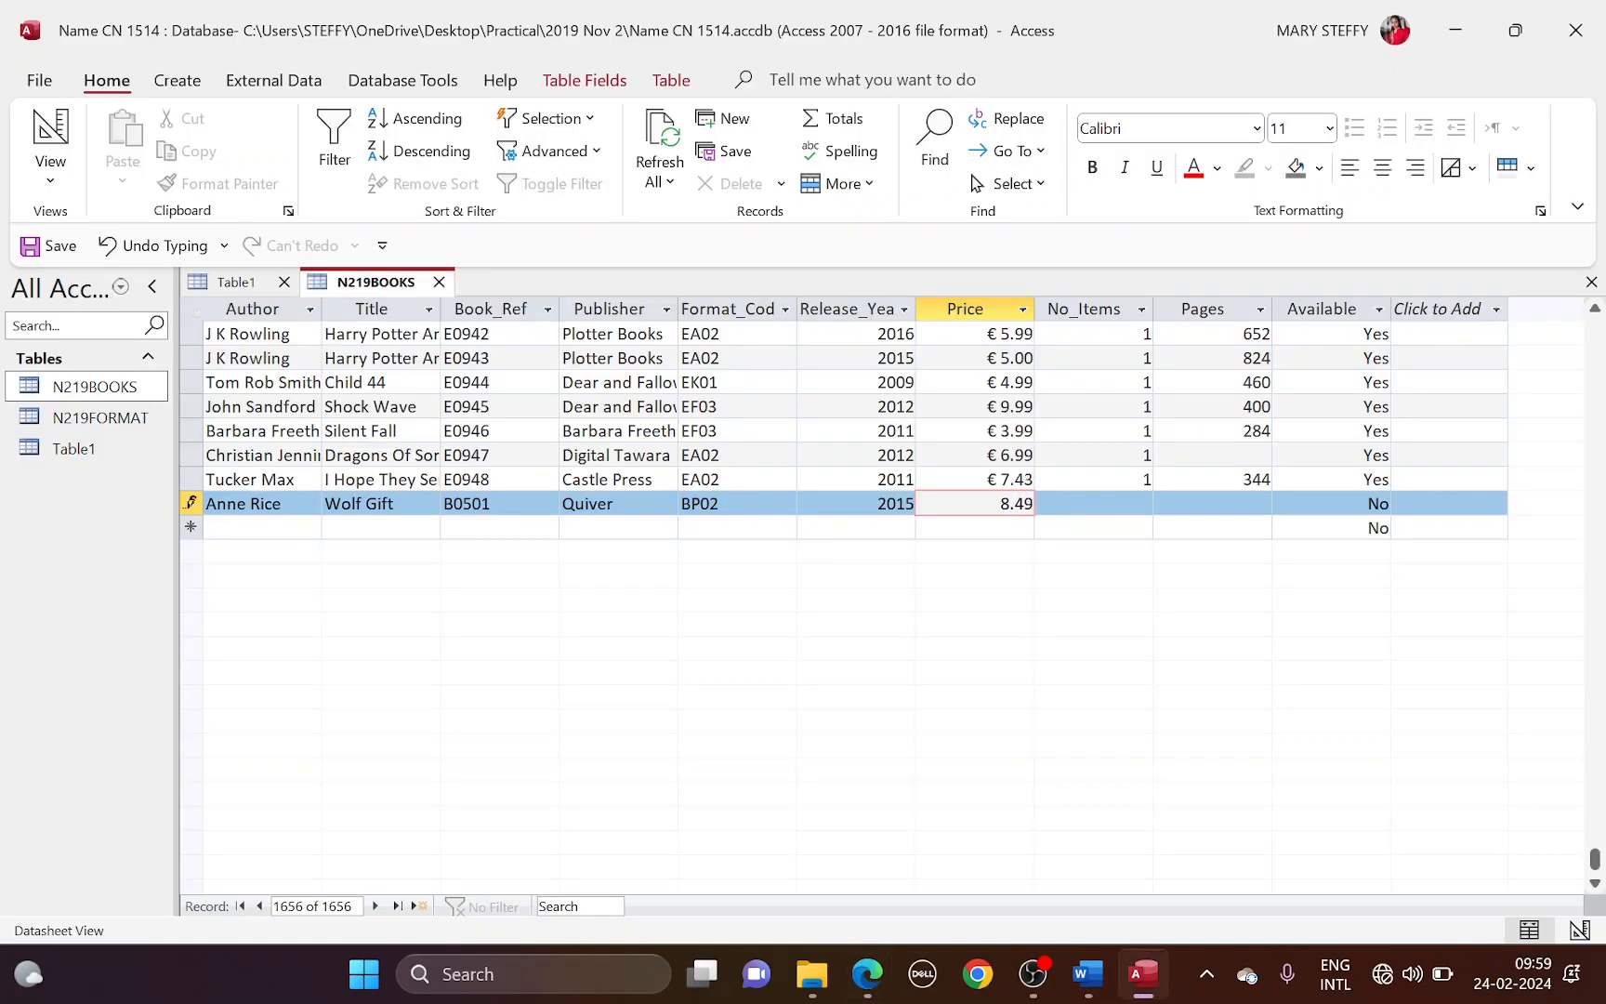
type(".49")
key("Tab")
Step: Set the new record's No_Items to 1 and Pages to 416, following the question paper
key("alt+Tab")
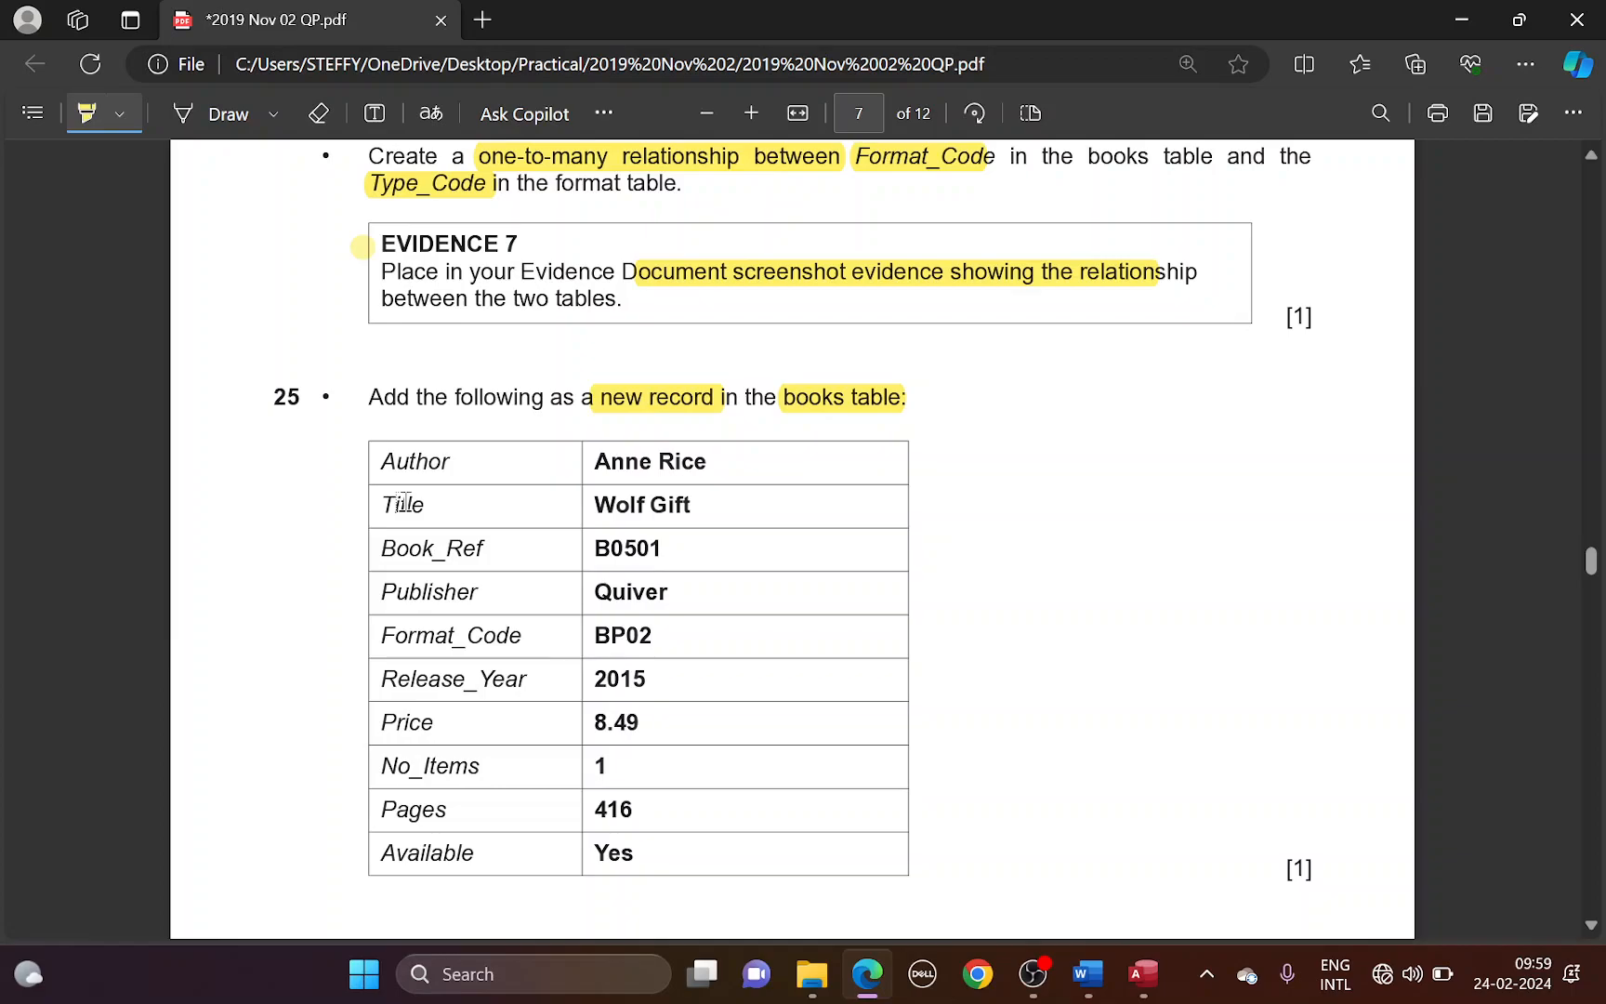
key("alt+Tab")
type("1")
key("Tab")
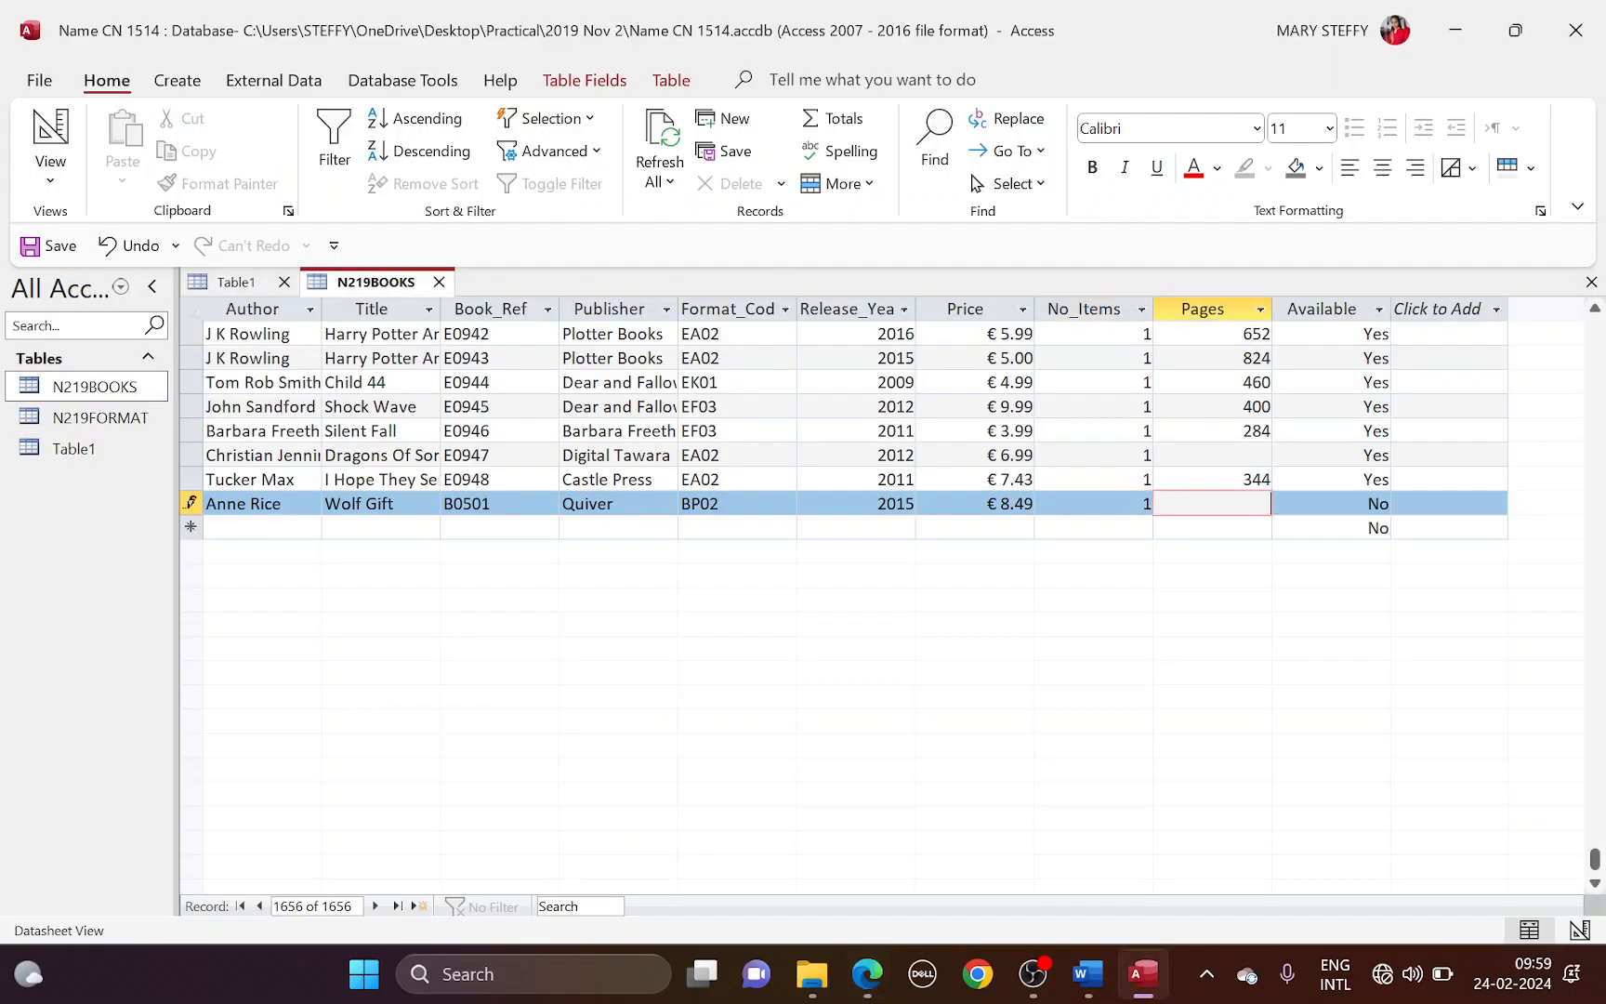
key("alt+Tab")
key("alt+Tab")
type("416")
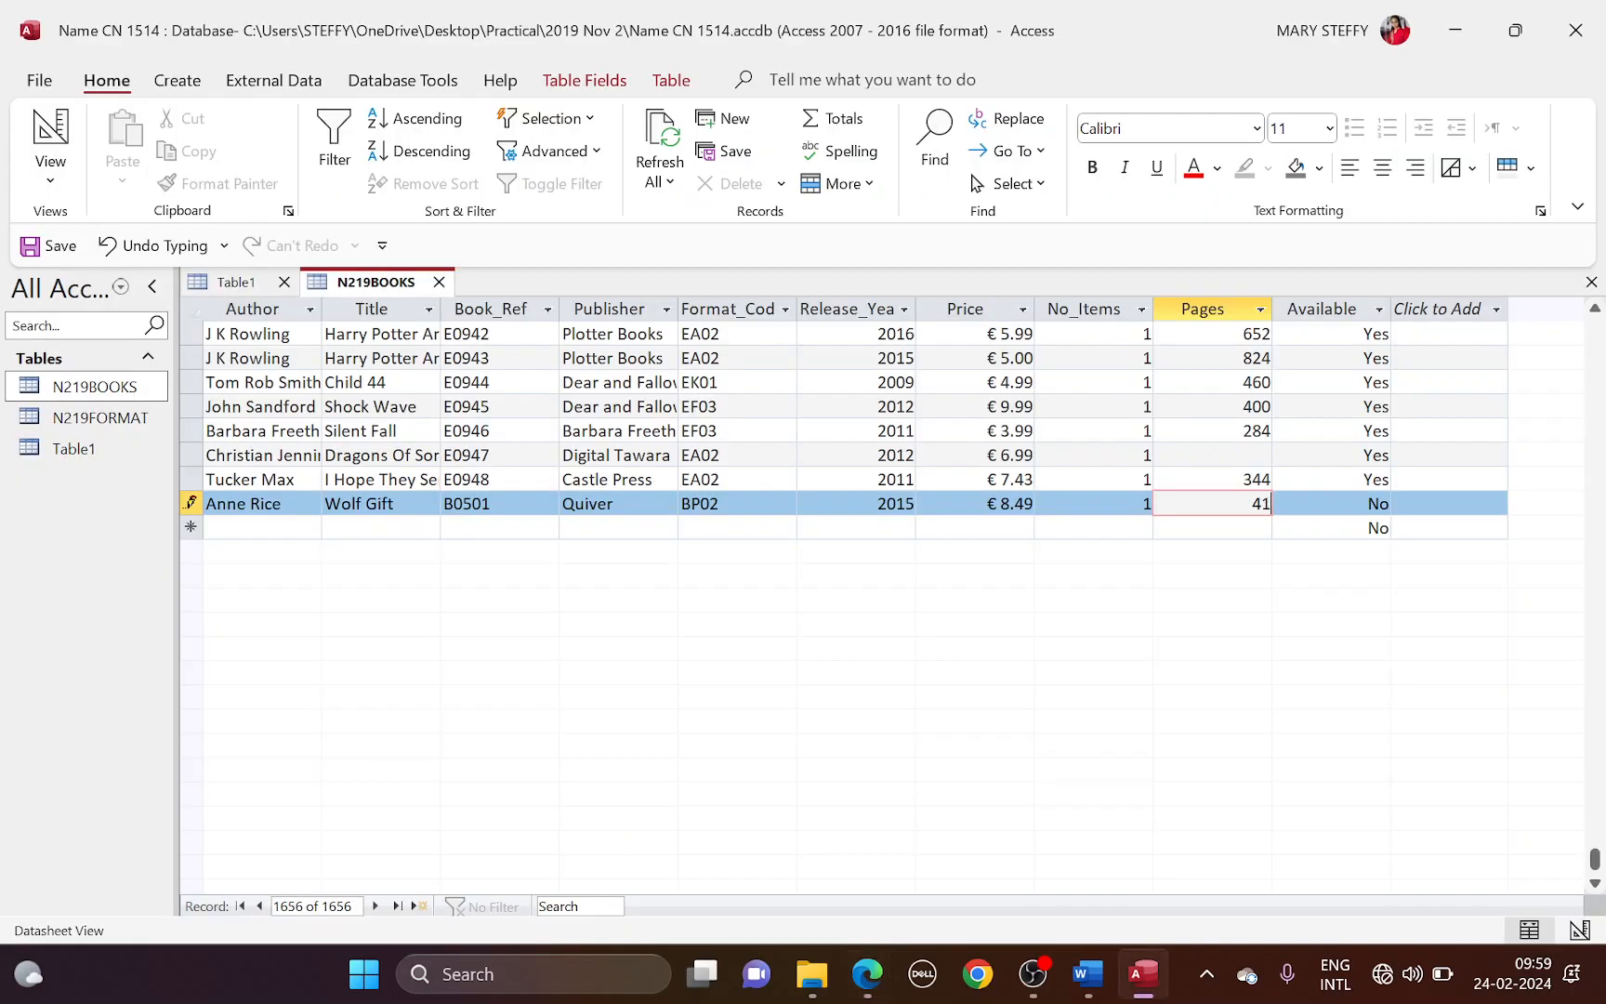
key("Tab")
Step: Set the new record's Available field to Yes and compare the record with the question 25 table
key("alt+Tab")
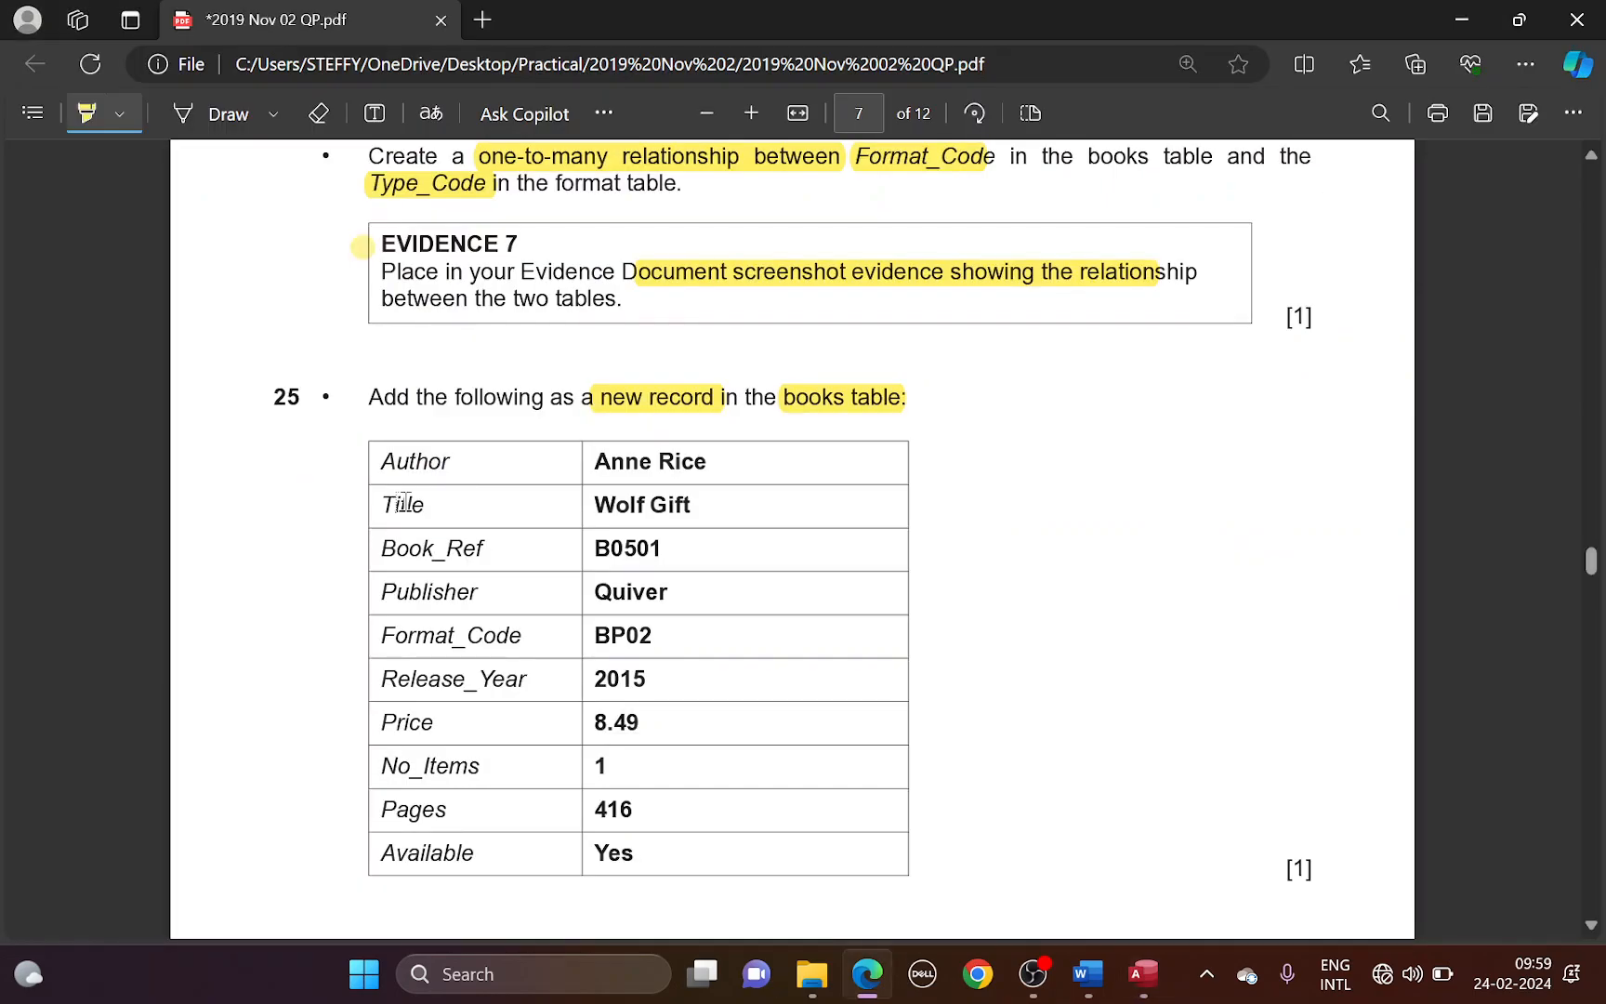
key("alt+Tab")
type("Y")
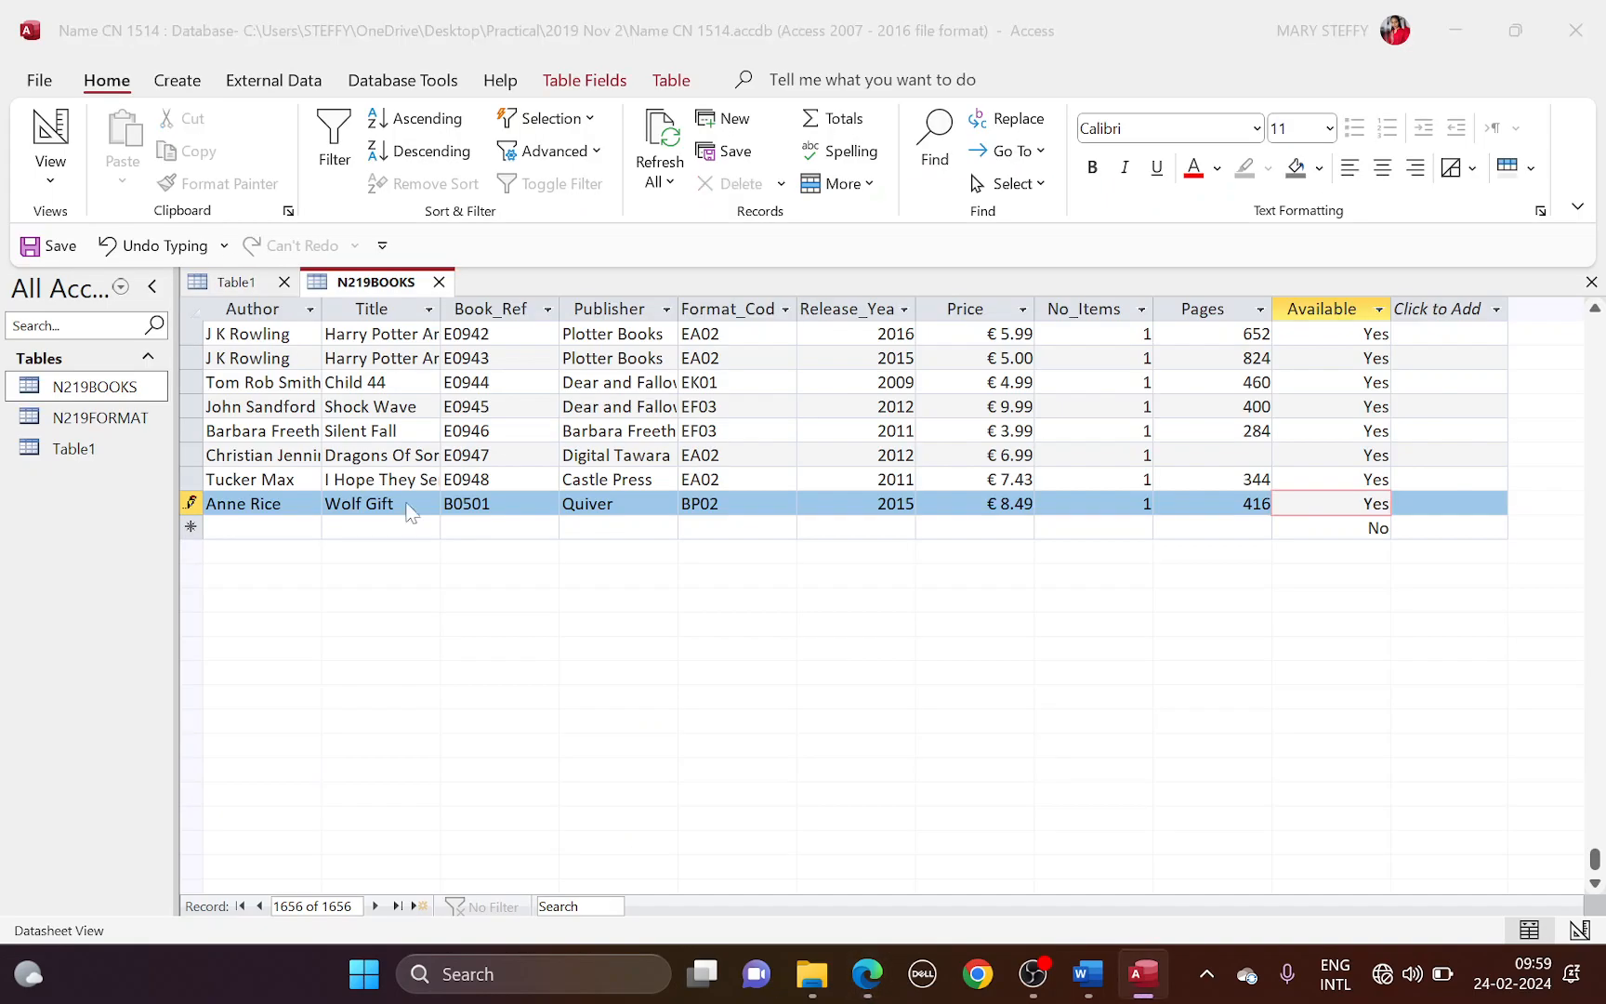
key("alt+Tab")
scroll(403, 503, "down", 1)
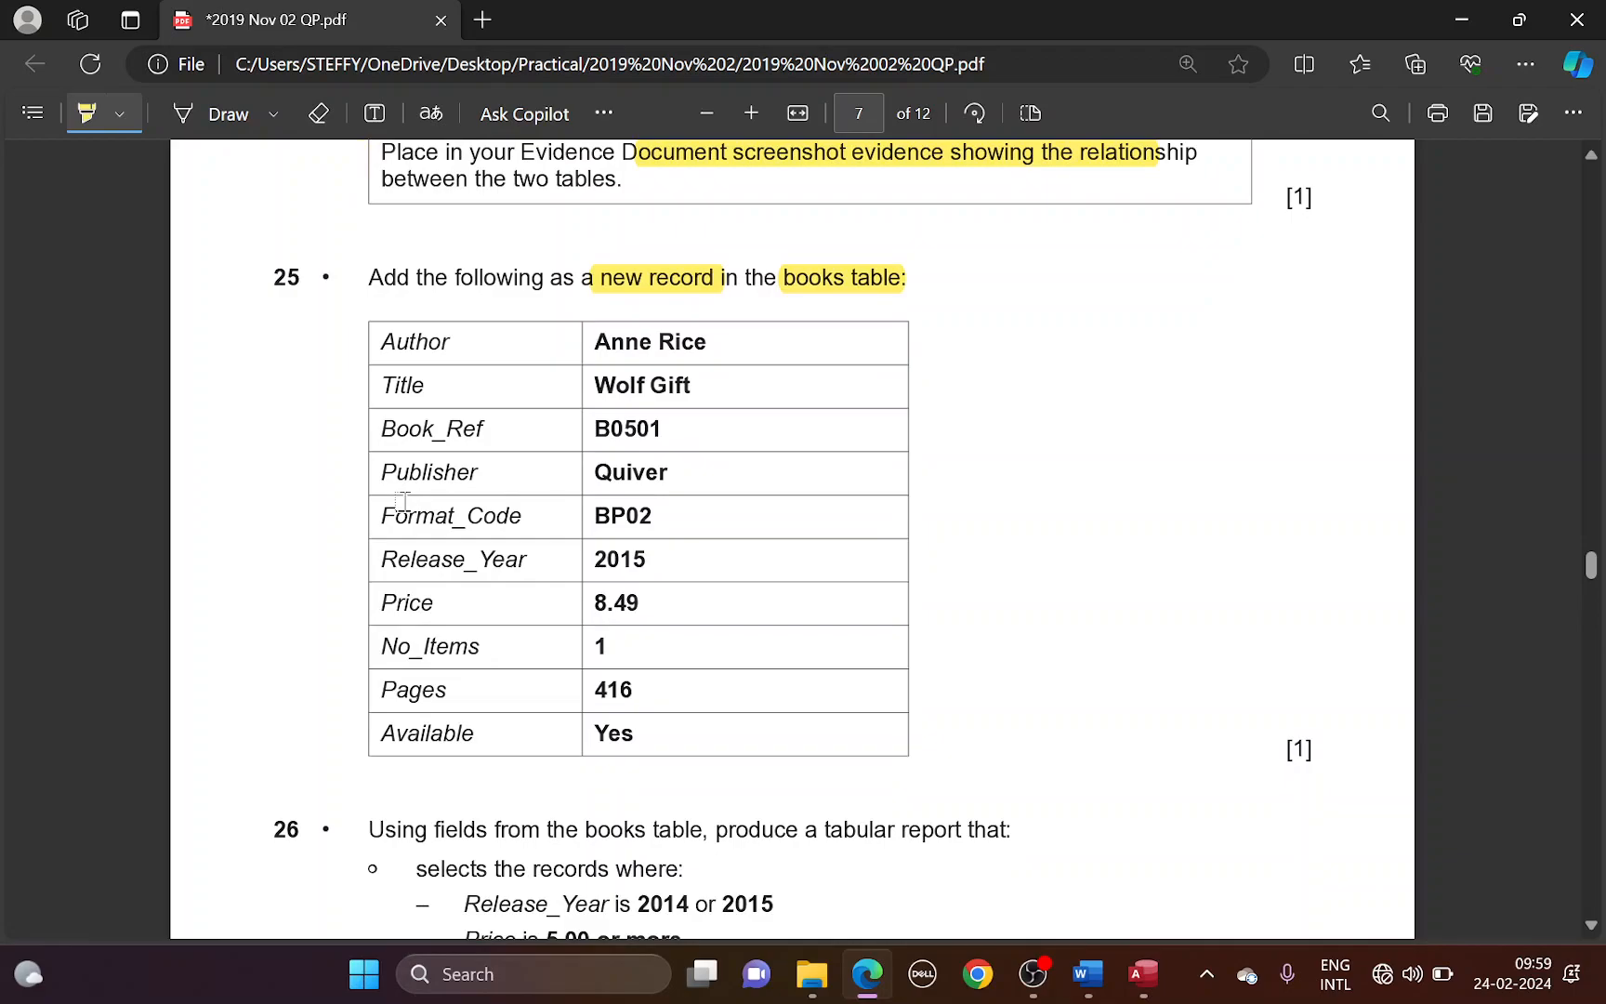
key("alt+Tab")
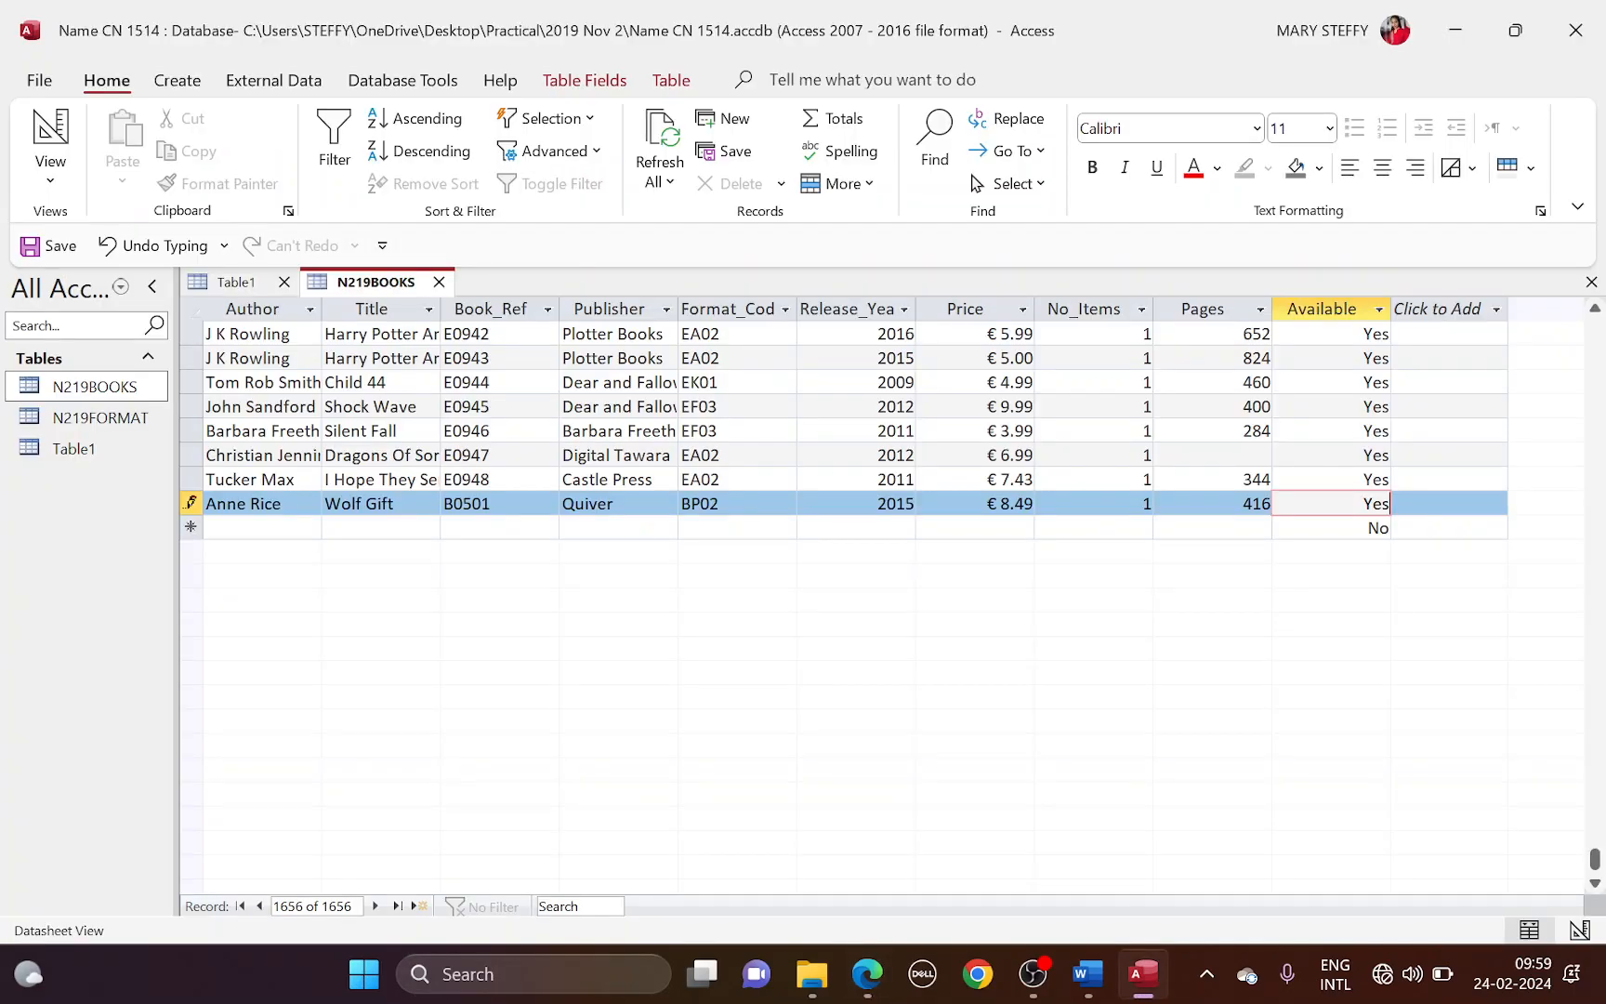
Step: Switch to the question paper and highlight "books table" and "a tabular report" in question 26
key("alt+Tab")
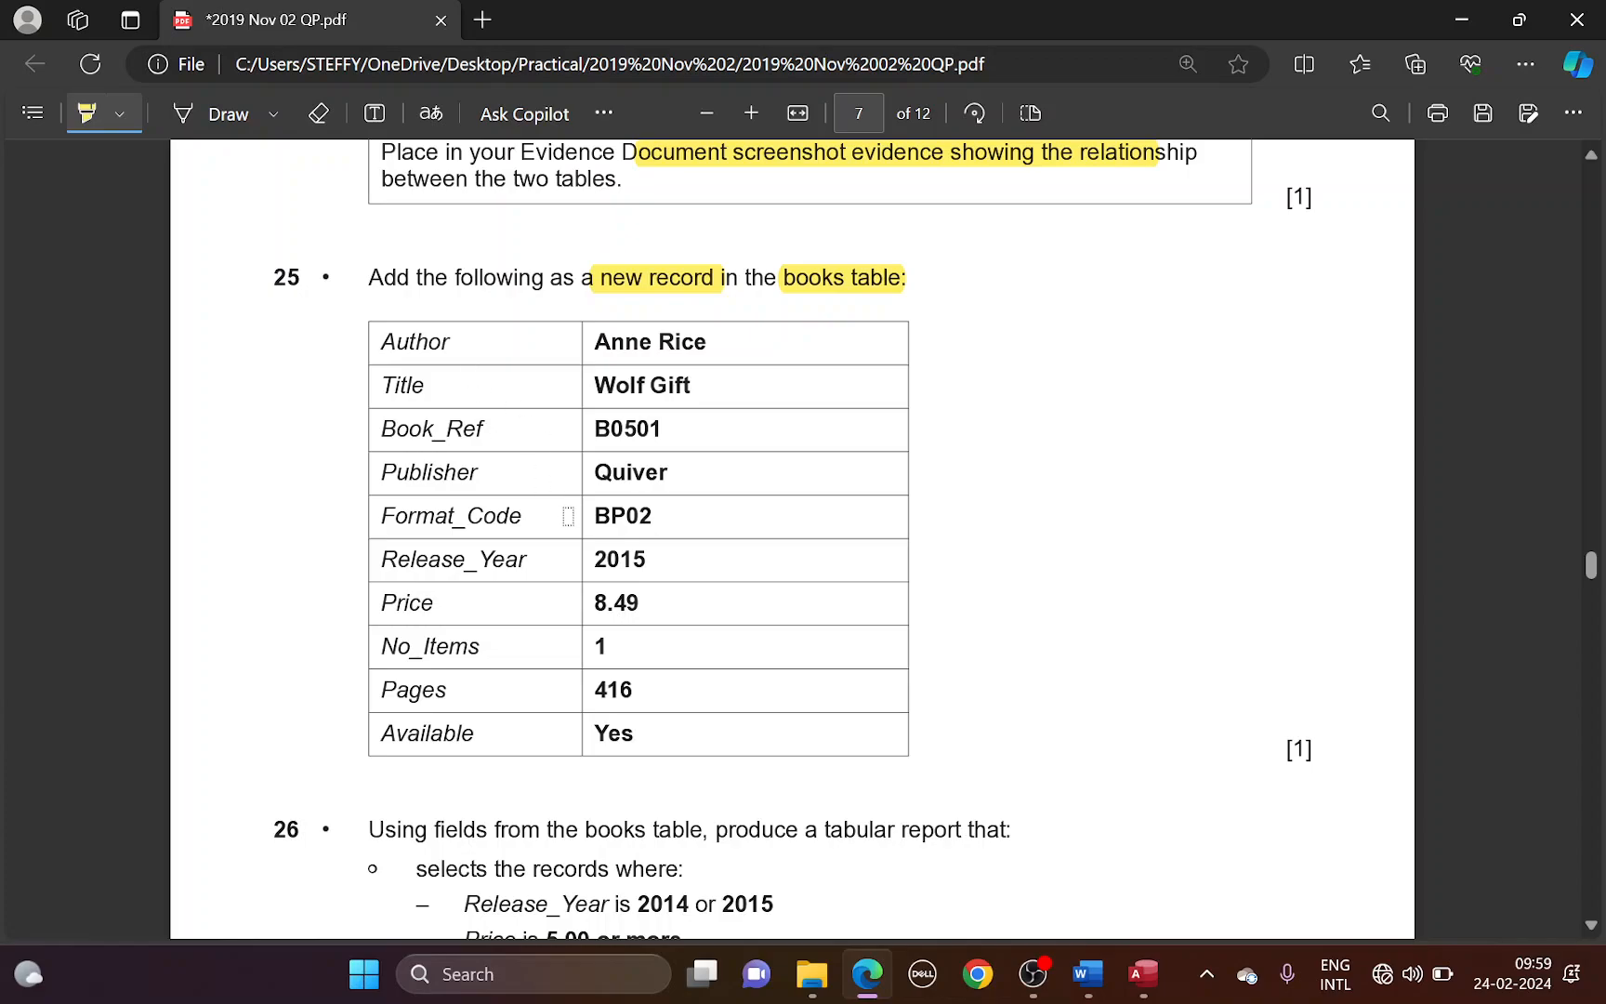
scroll(568, 517, "down", 3)
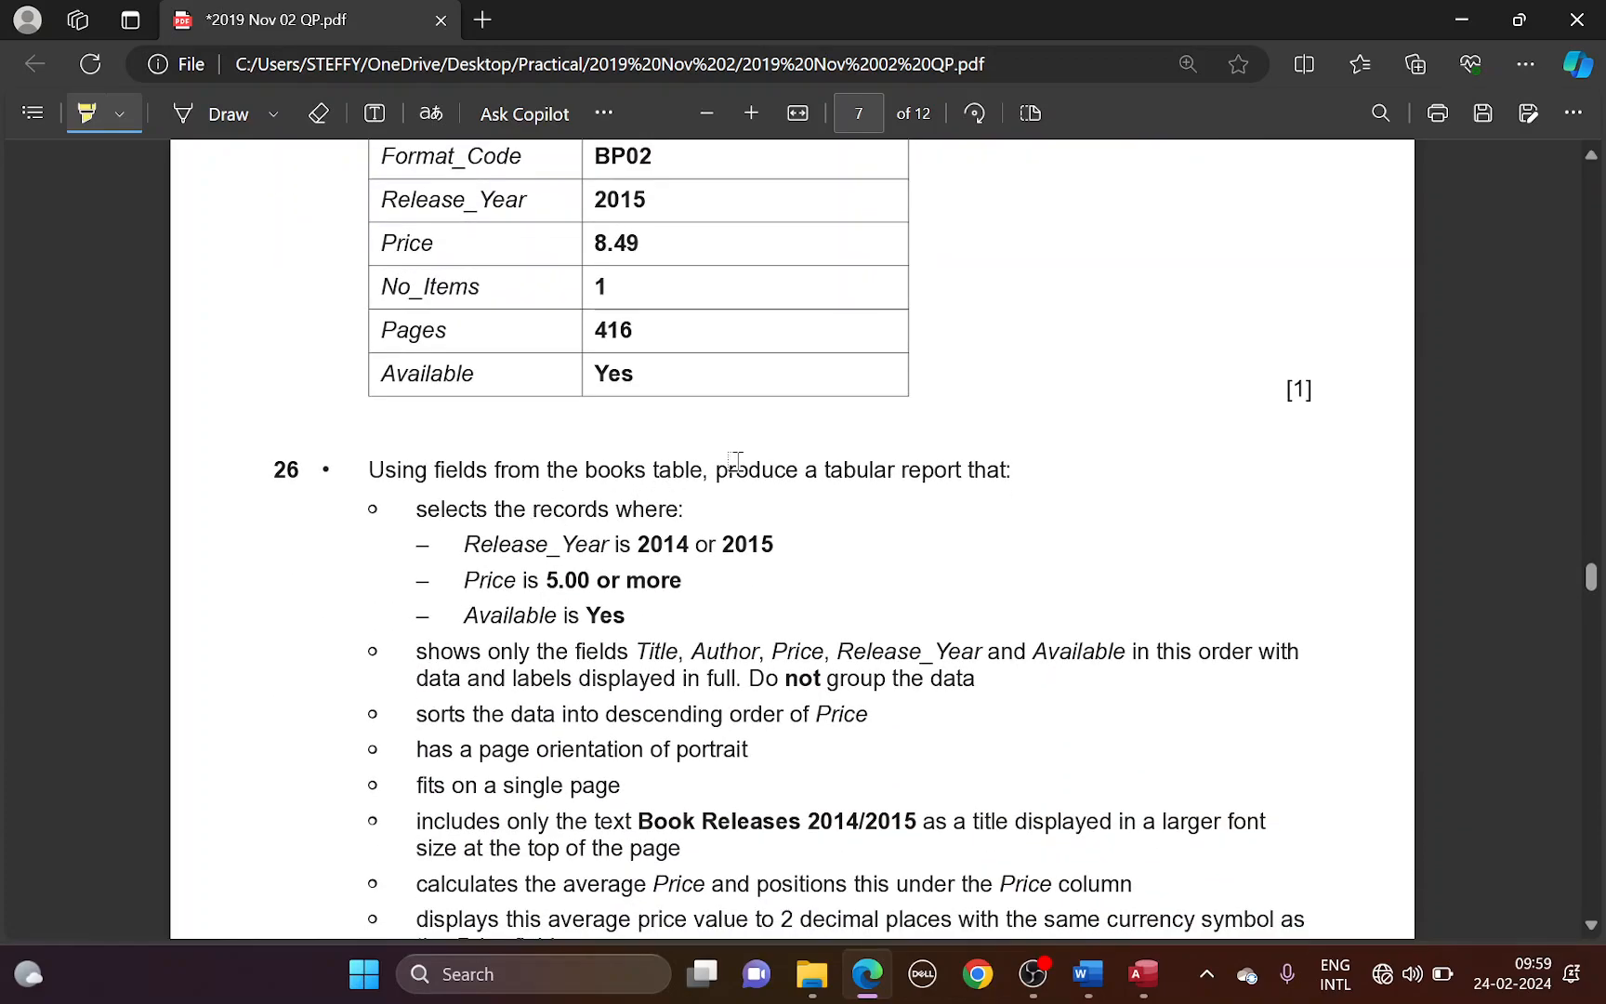
left_click_drag(589, 467, 950, 457)
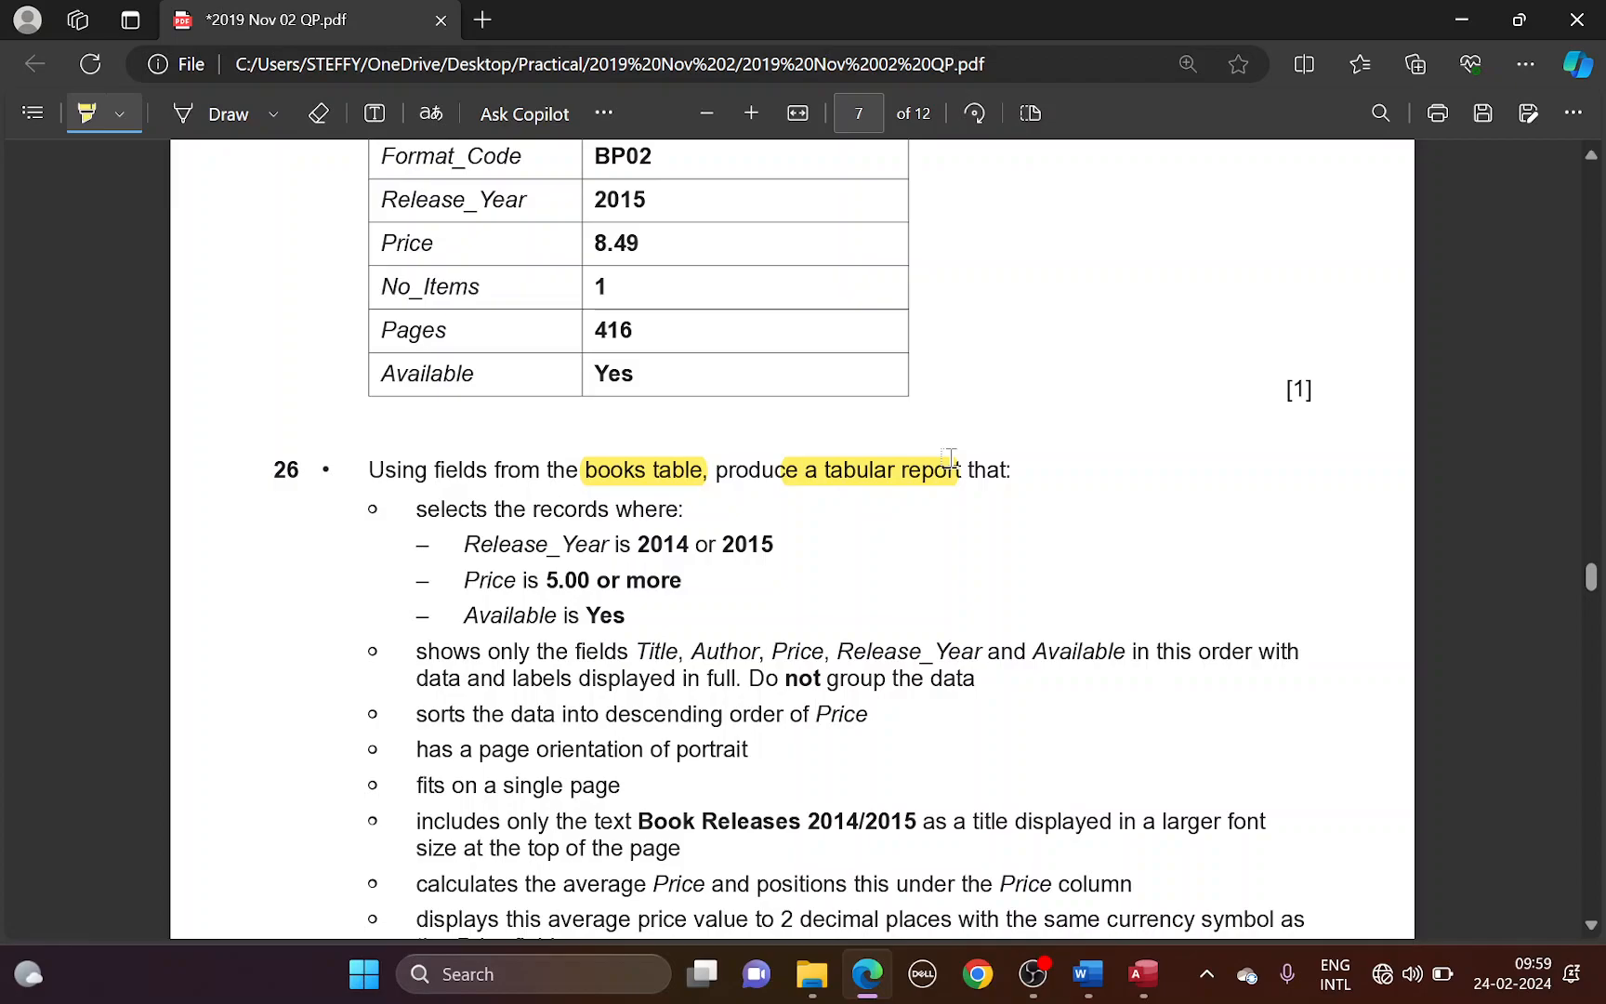
Step: In Access, create a simple detail query with all fields of the N219BOOKS table, keeping its suggested title, and open its design
key("alt+Tab")
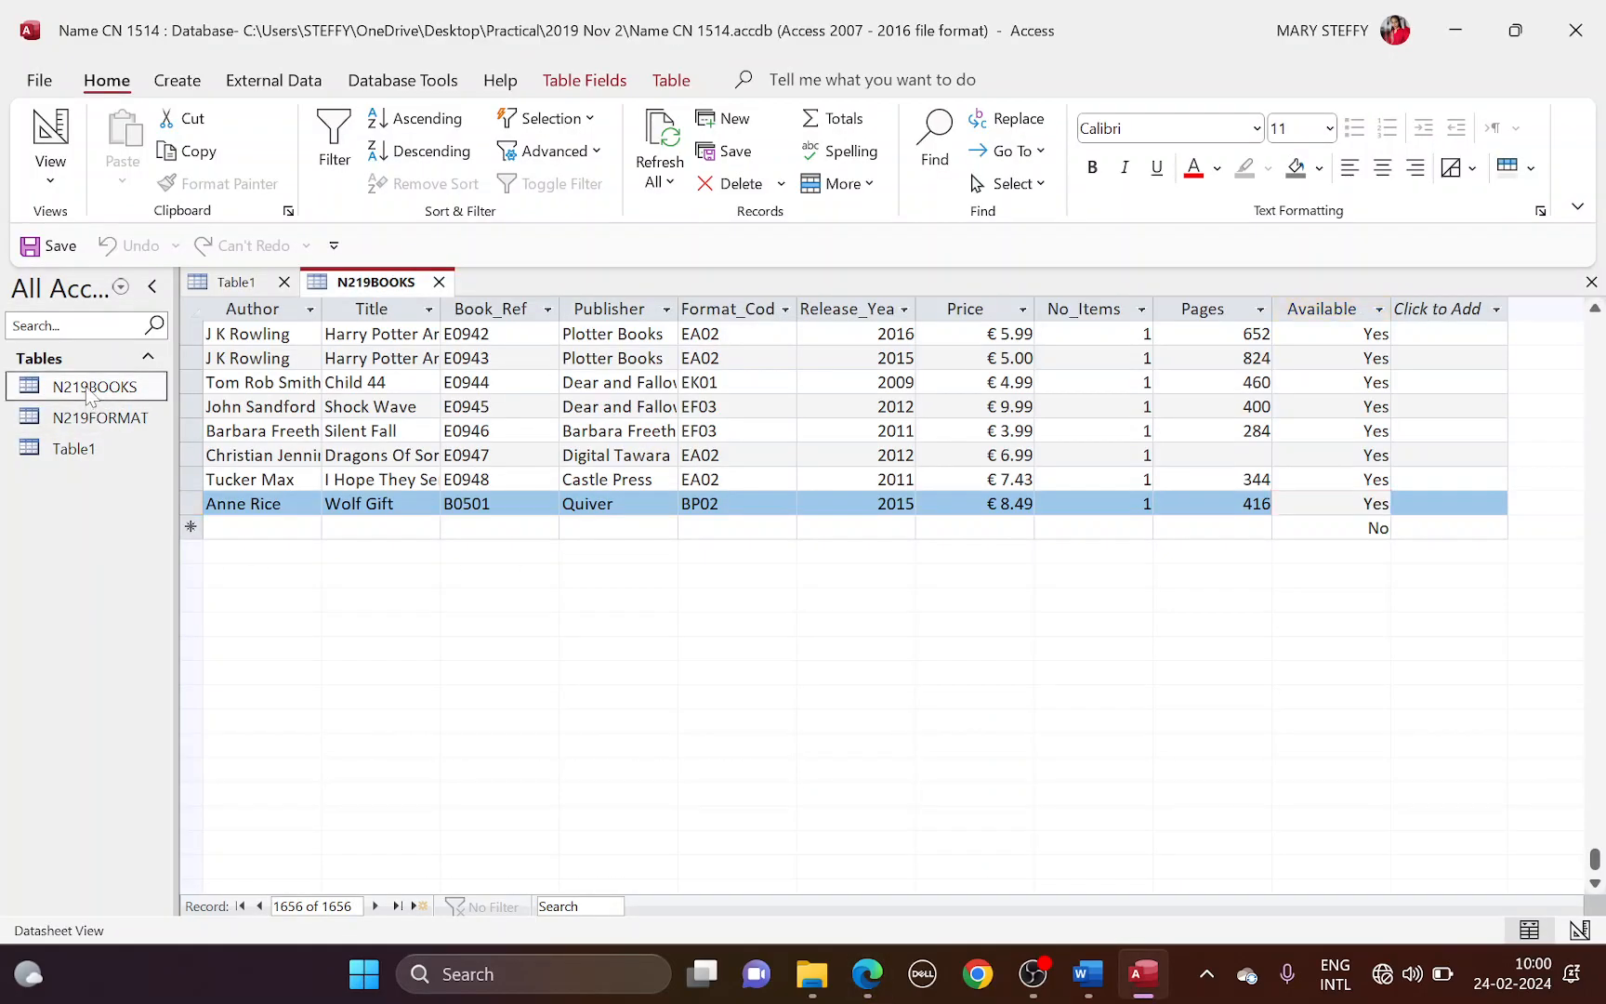
left_click(176, 80)
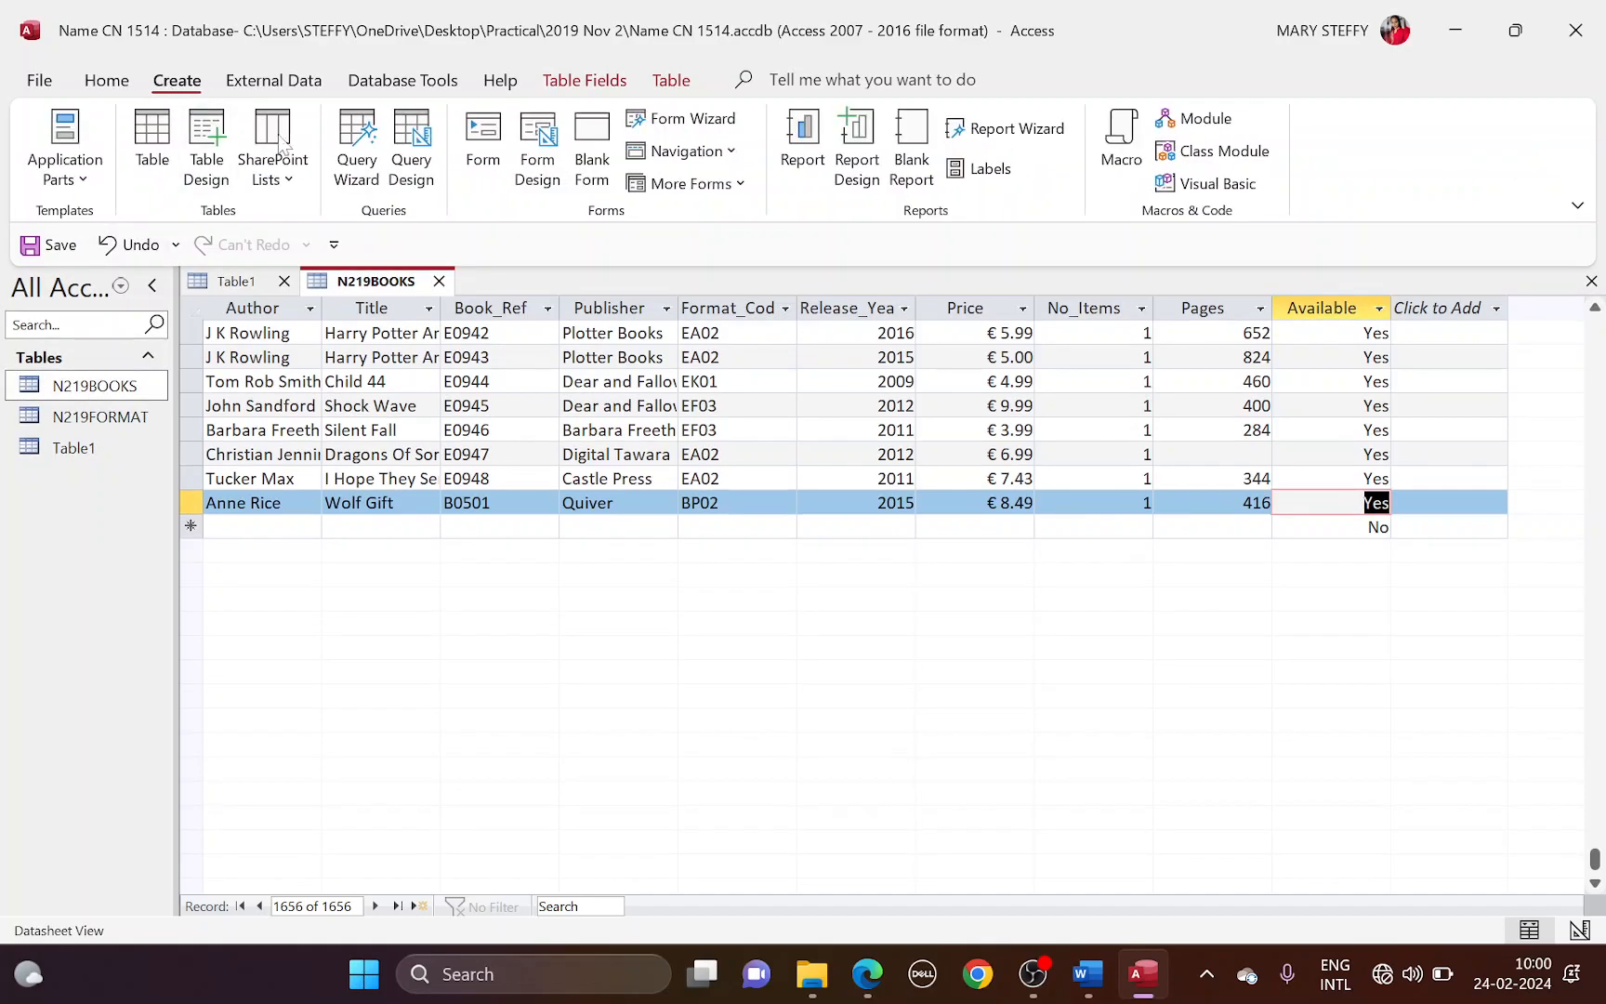
left_click(357, 167)
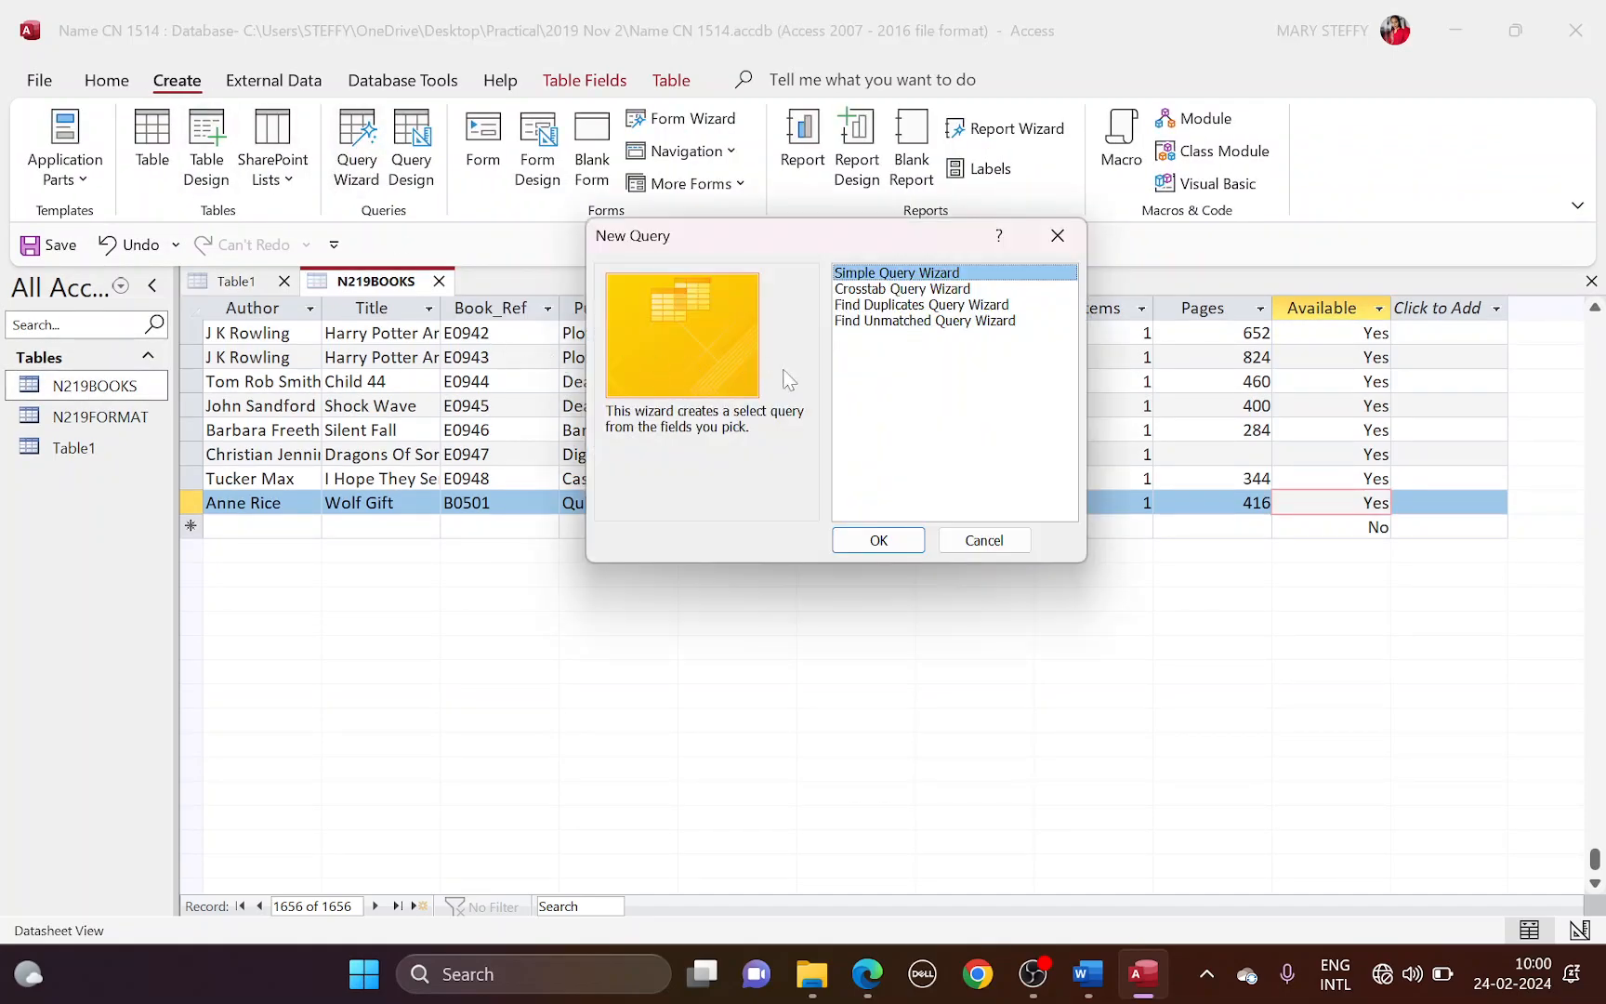
left_click(878, 540)
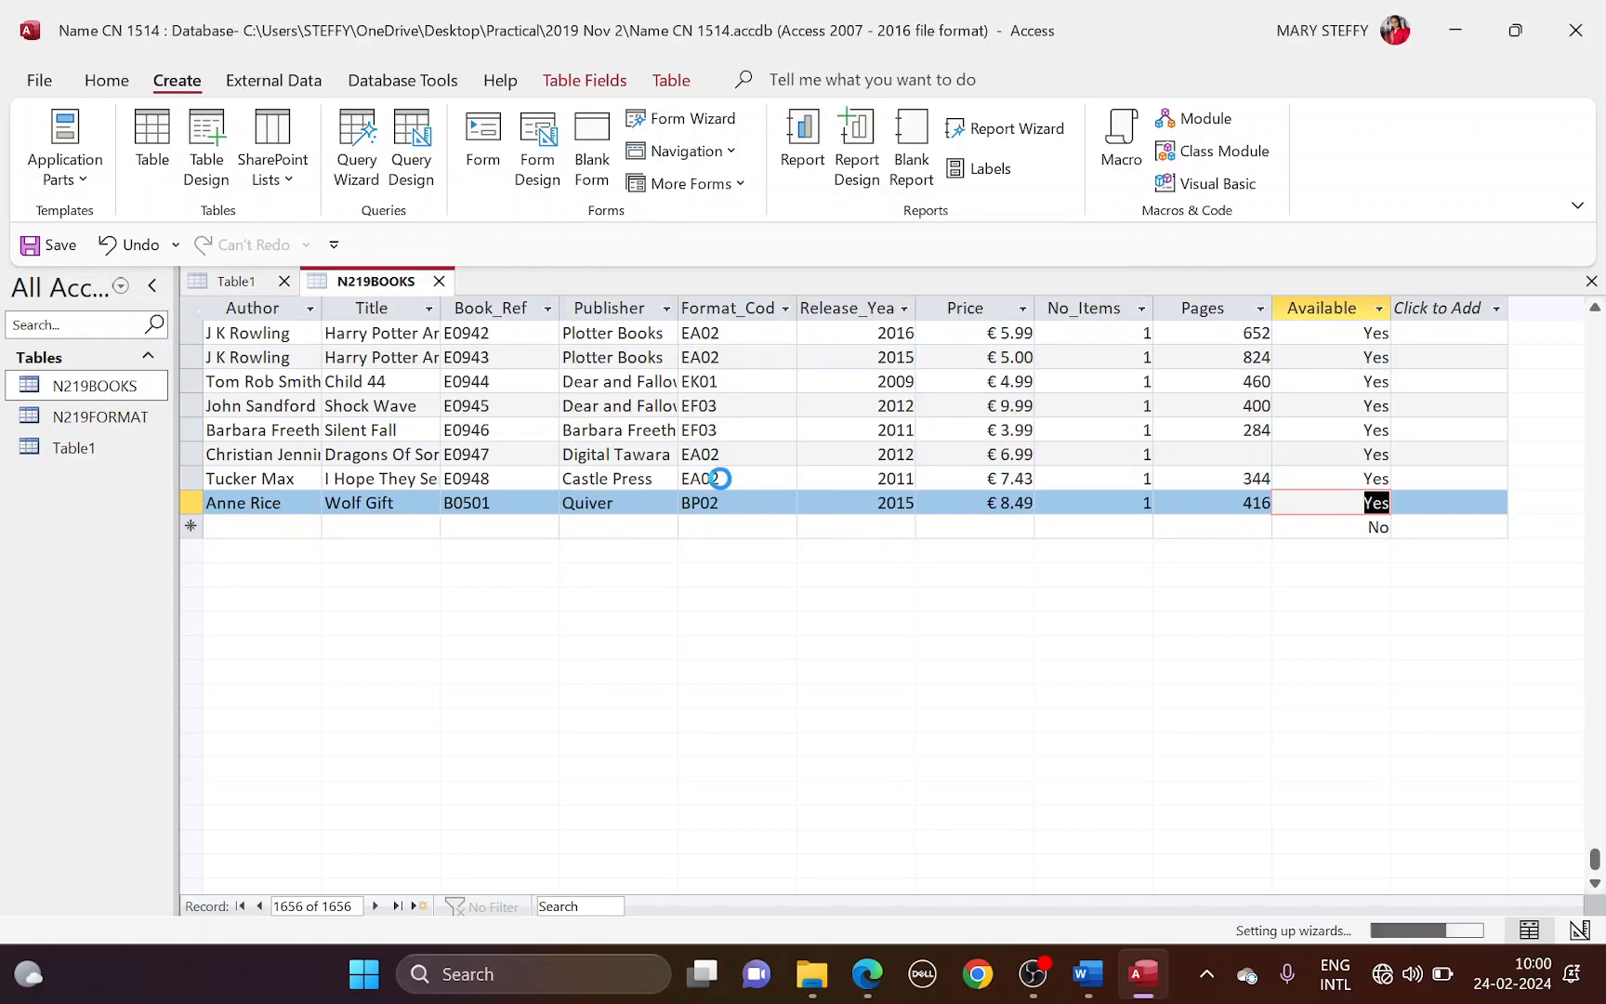
left_click(760, 446)
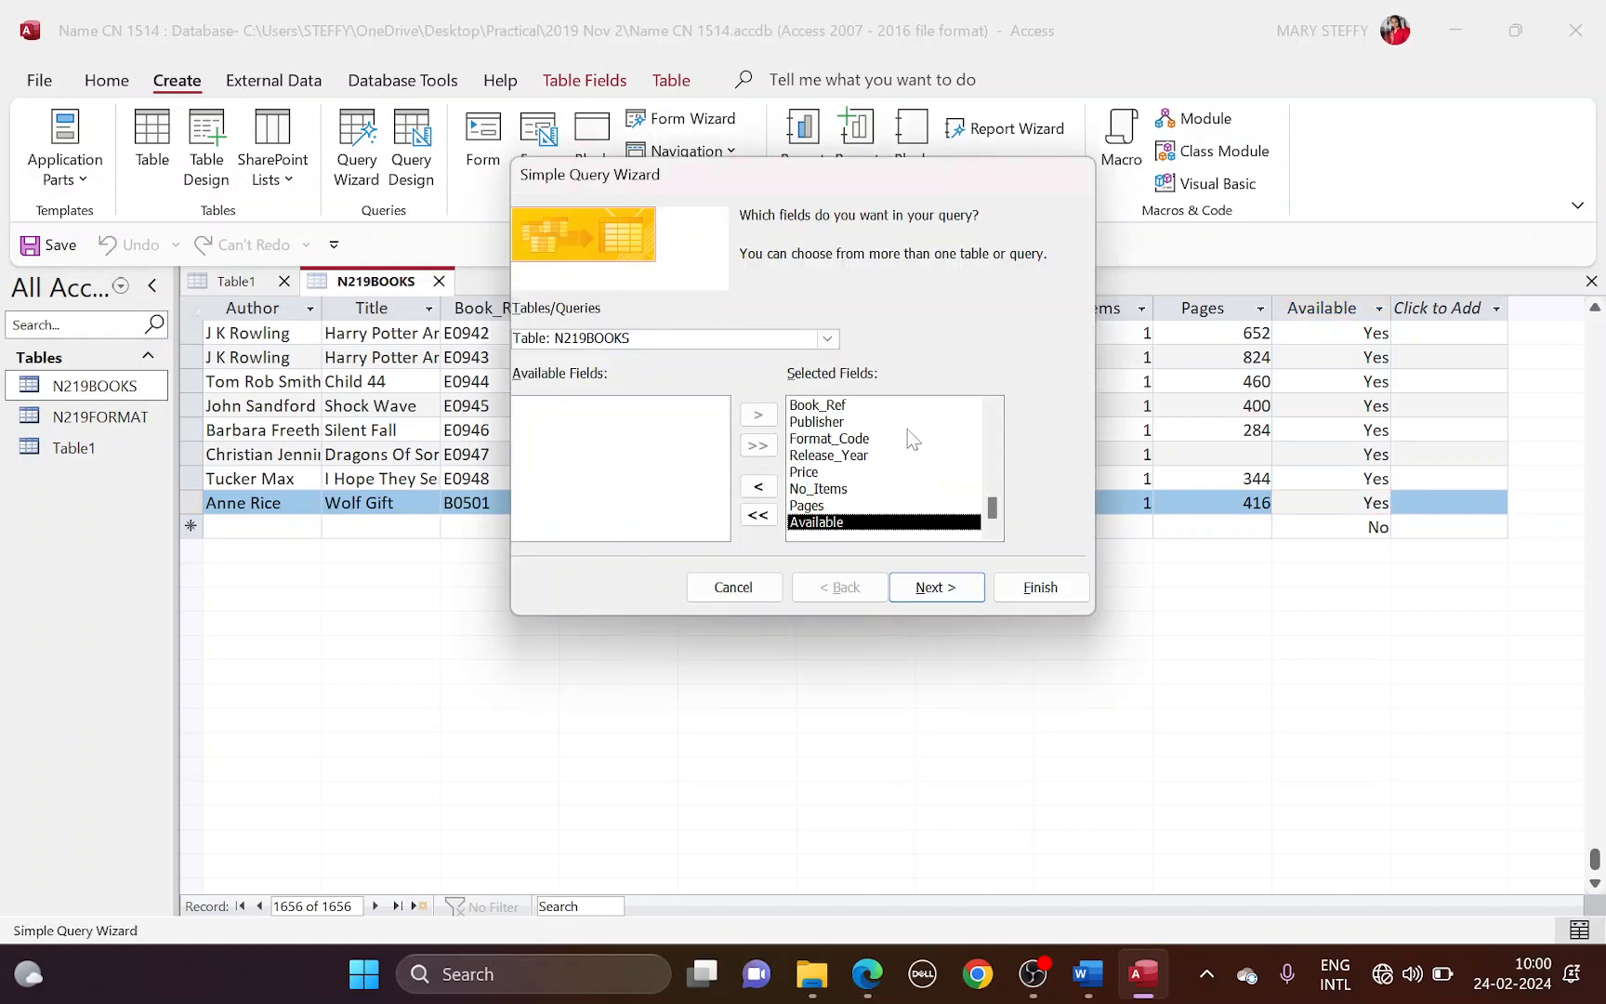
left_click(926, 587)
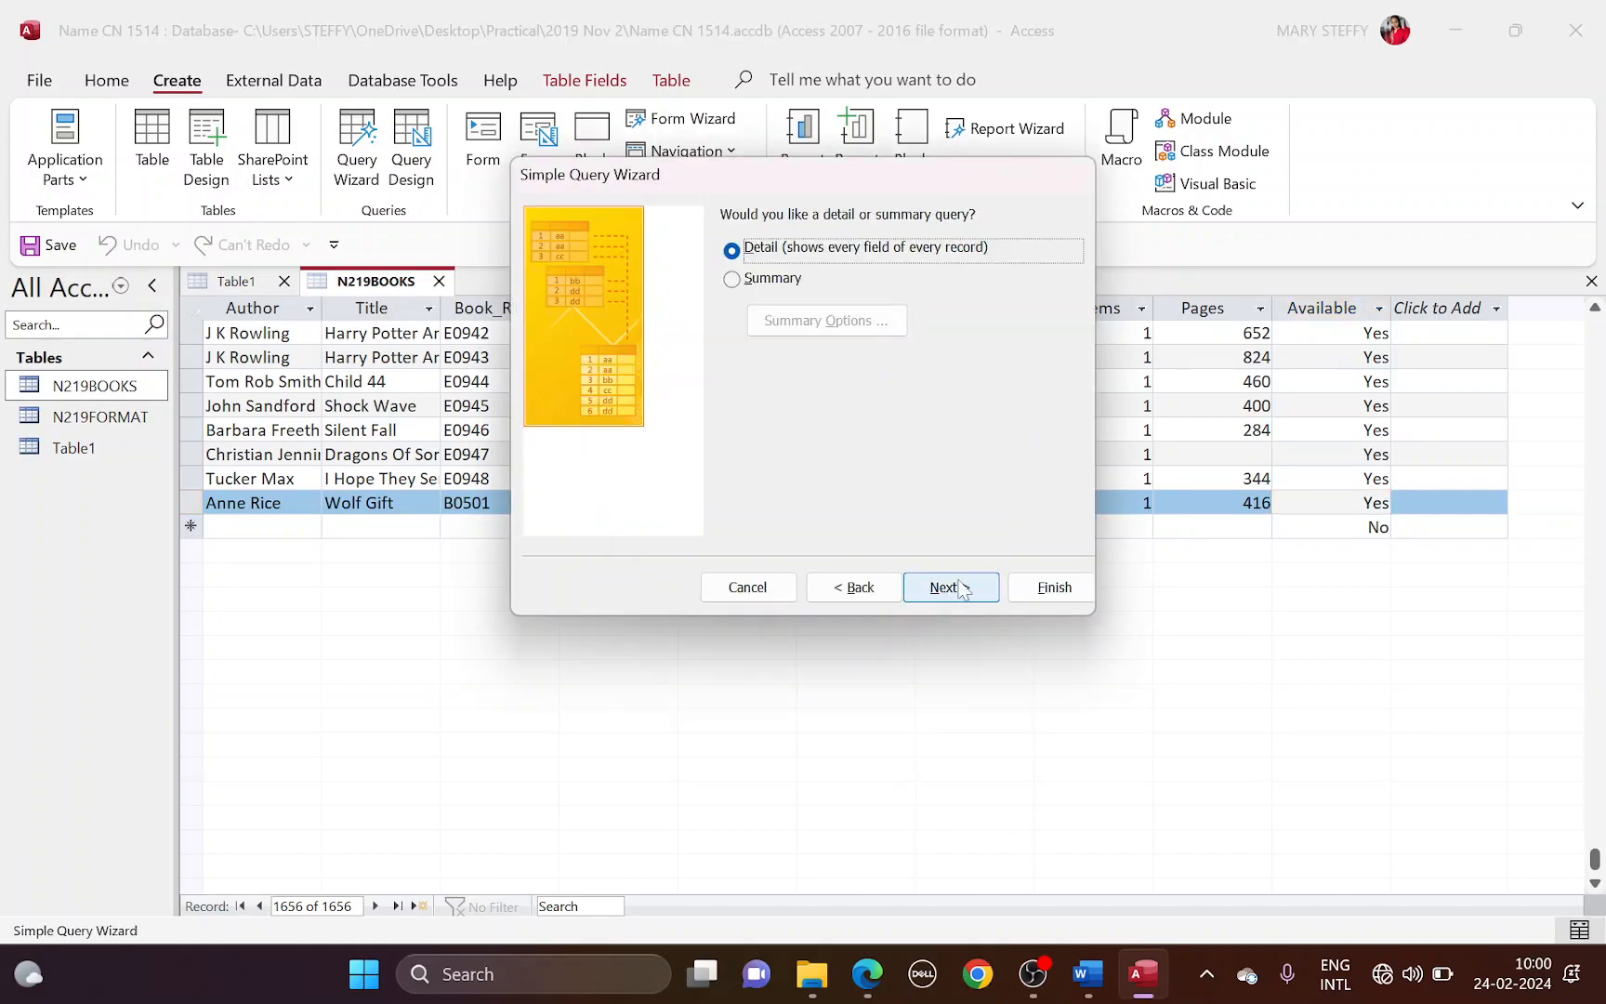
left_click(962, 589)
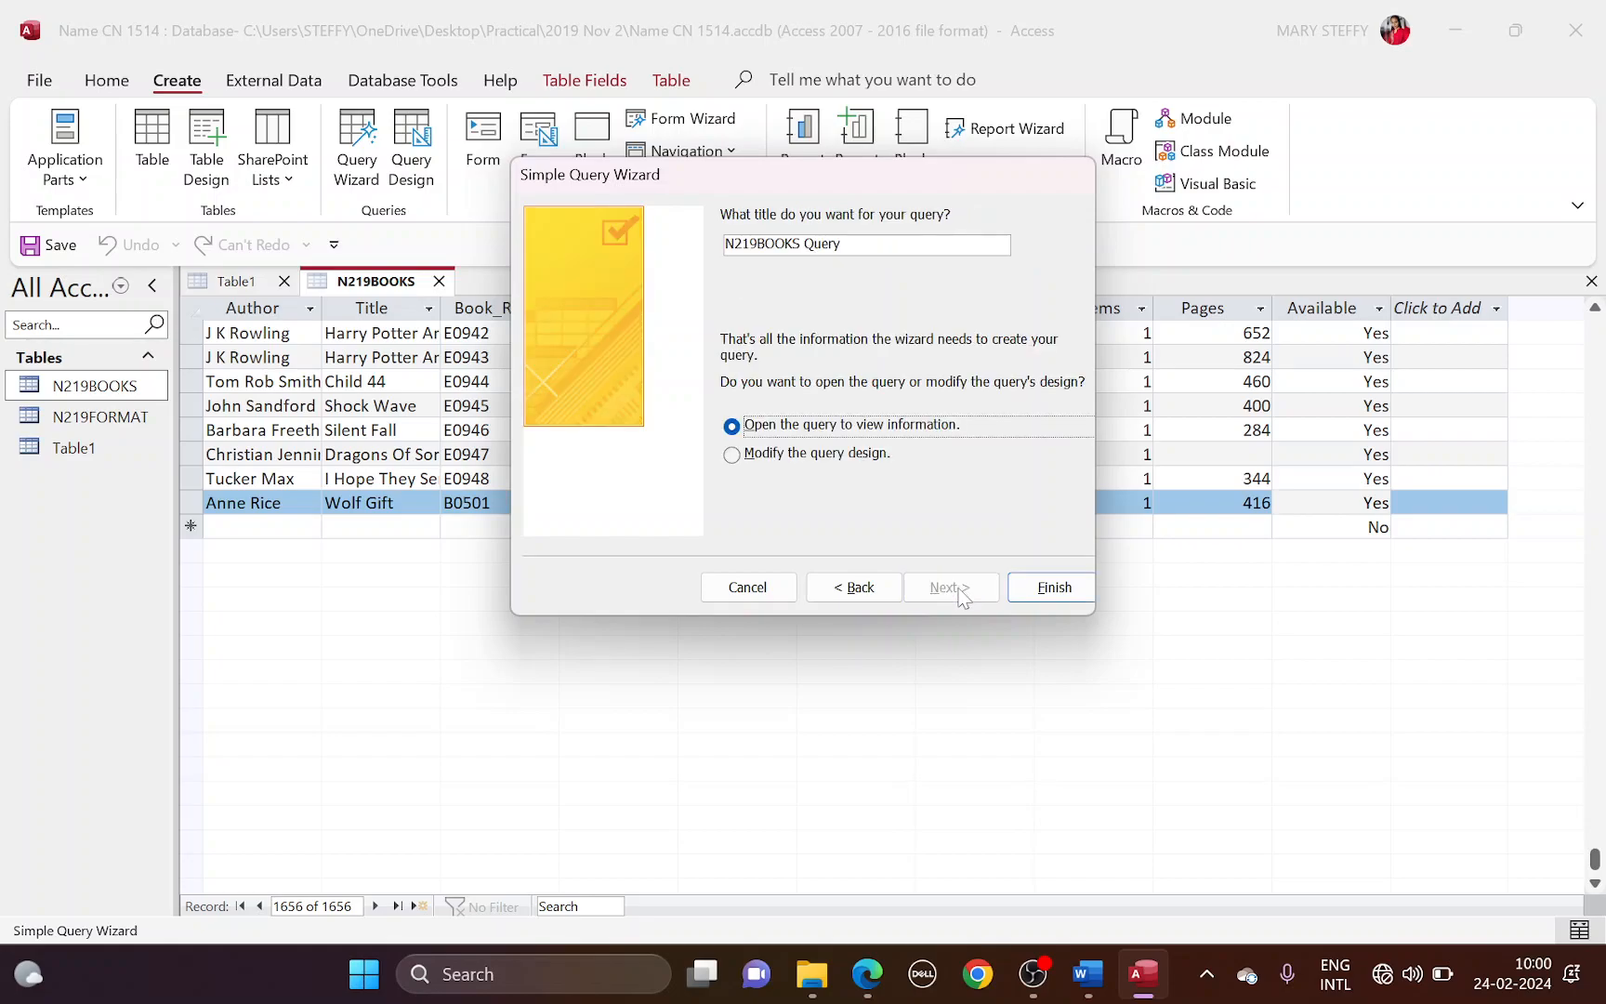
left_click(853, 456)
left_click(1045, 600)
Step: Highlight "2014 or 2015" in the question paper and set the query's Release_Year criterion to 2014 Or 2015
key("alt+Tab")
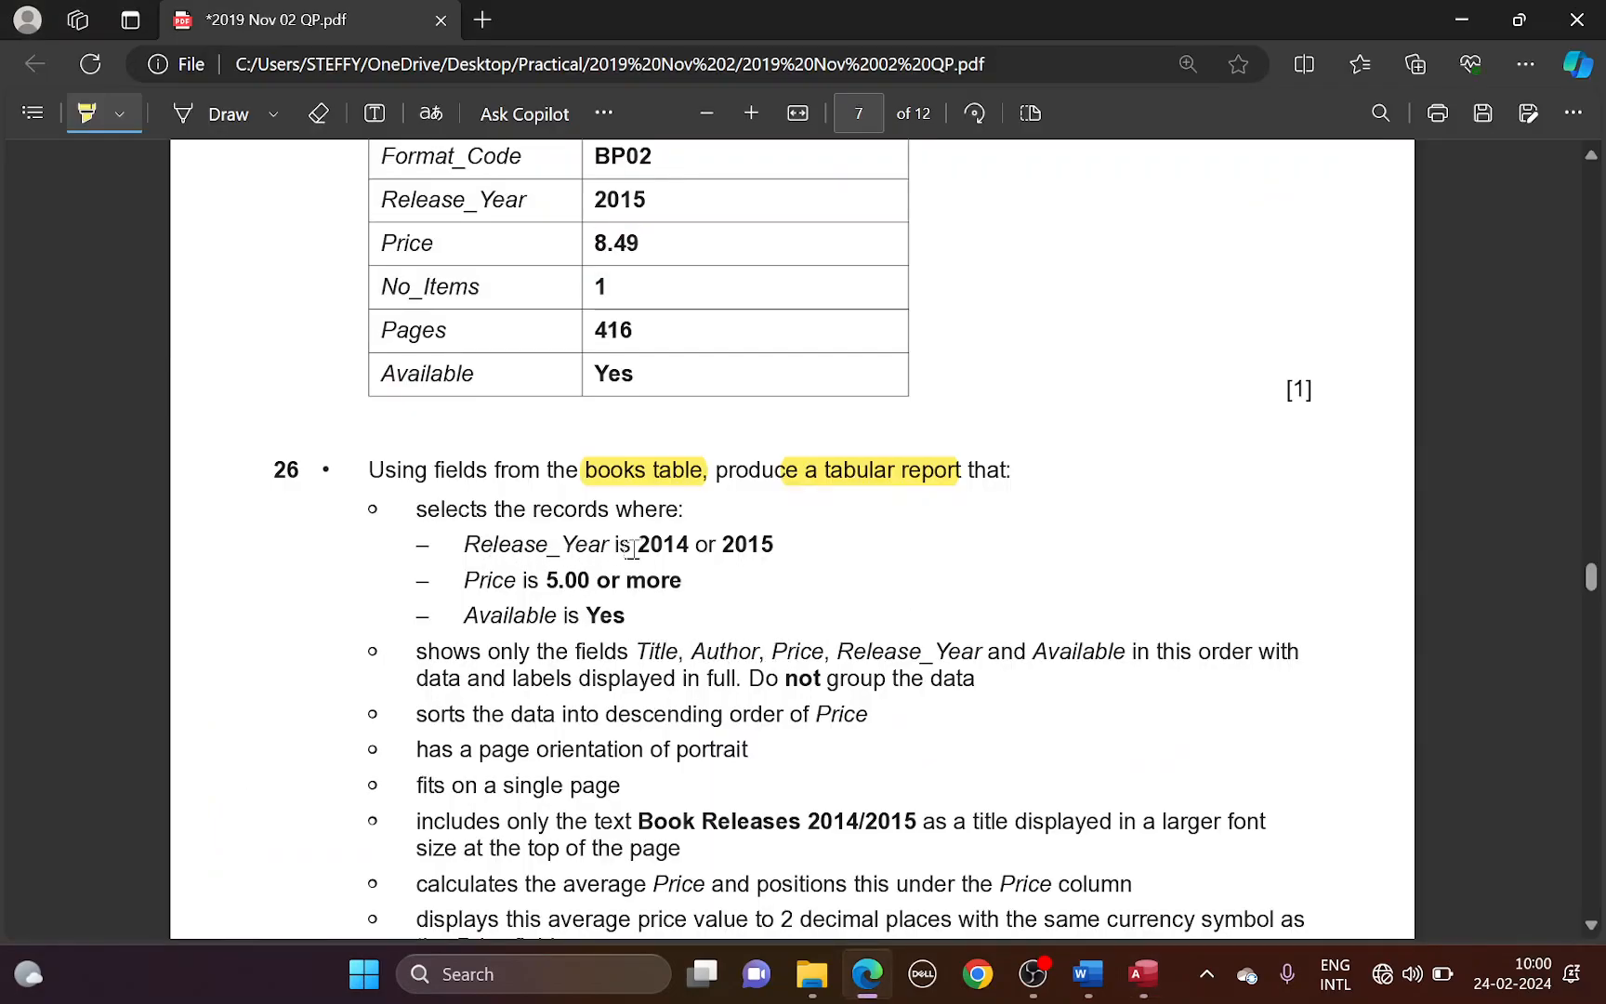
left_click_drag(631, 548, 777, 547)
key("alt+Tab")
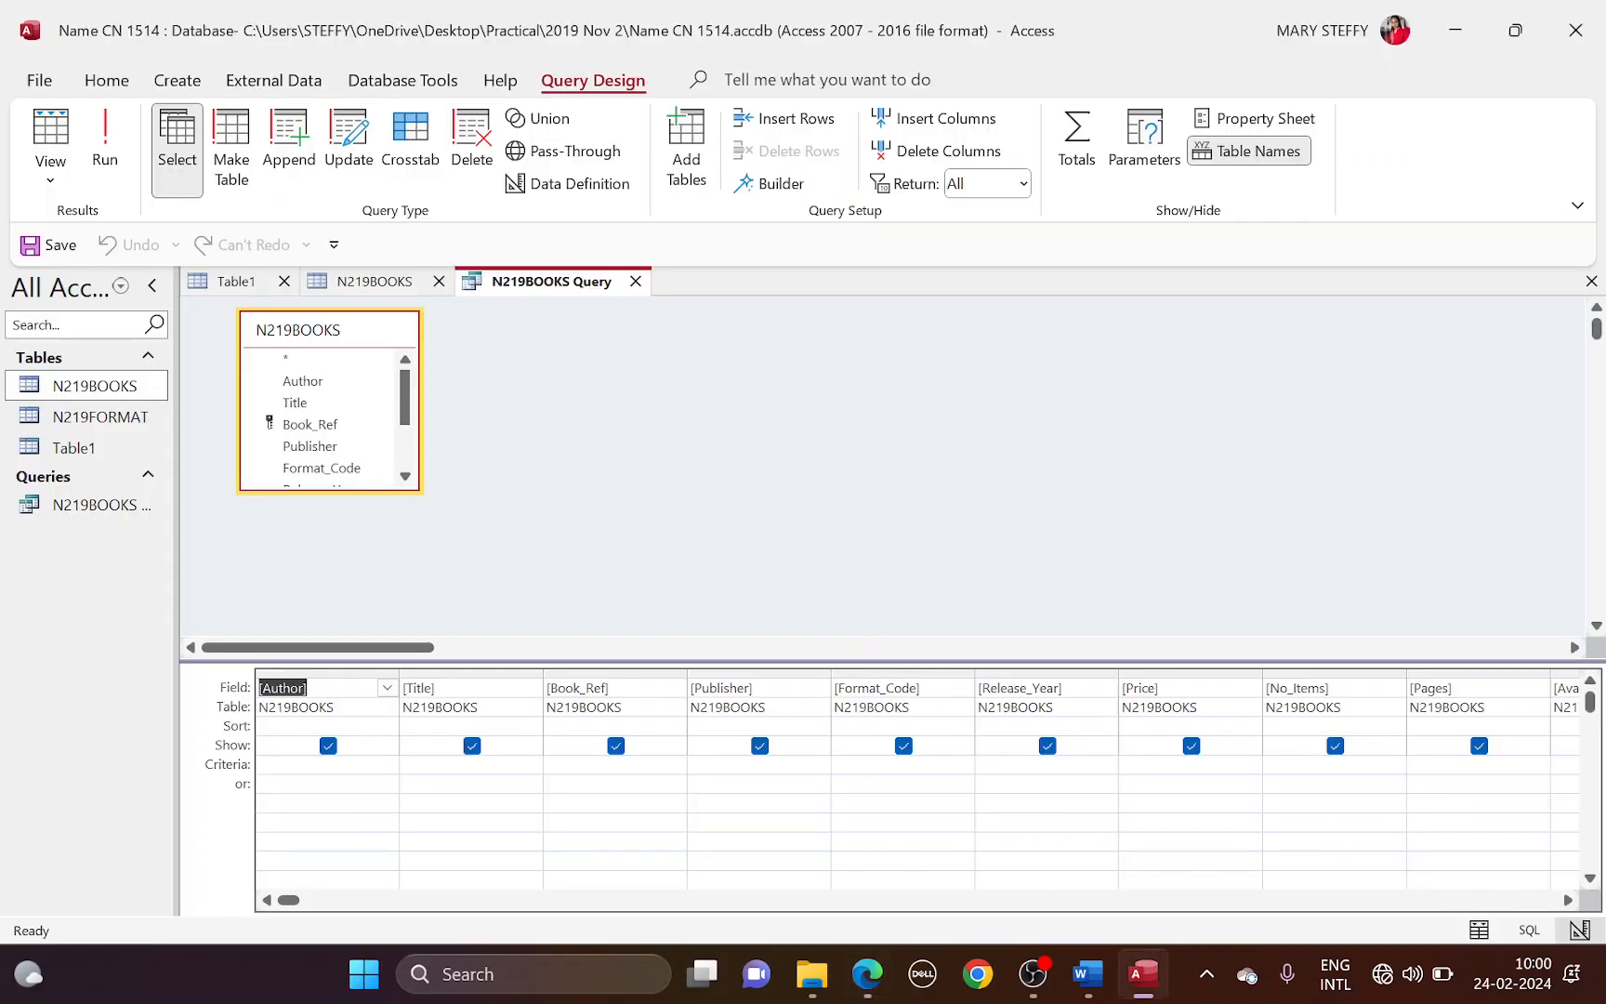
left_click(978, 764)
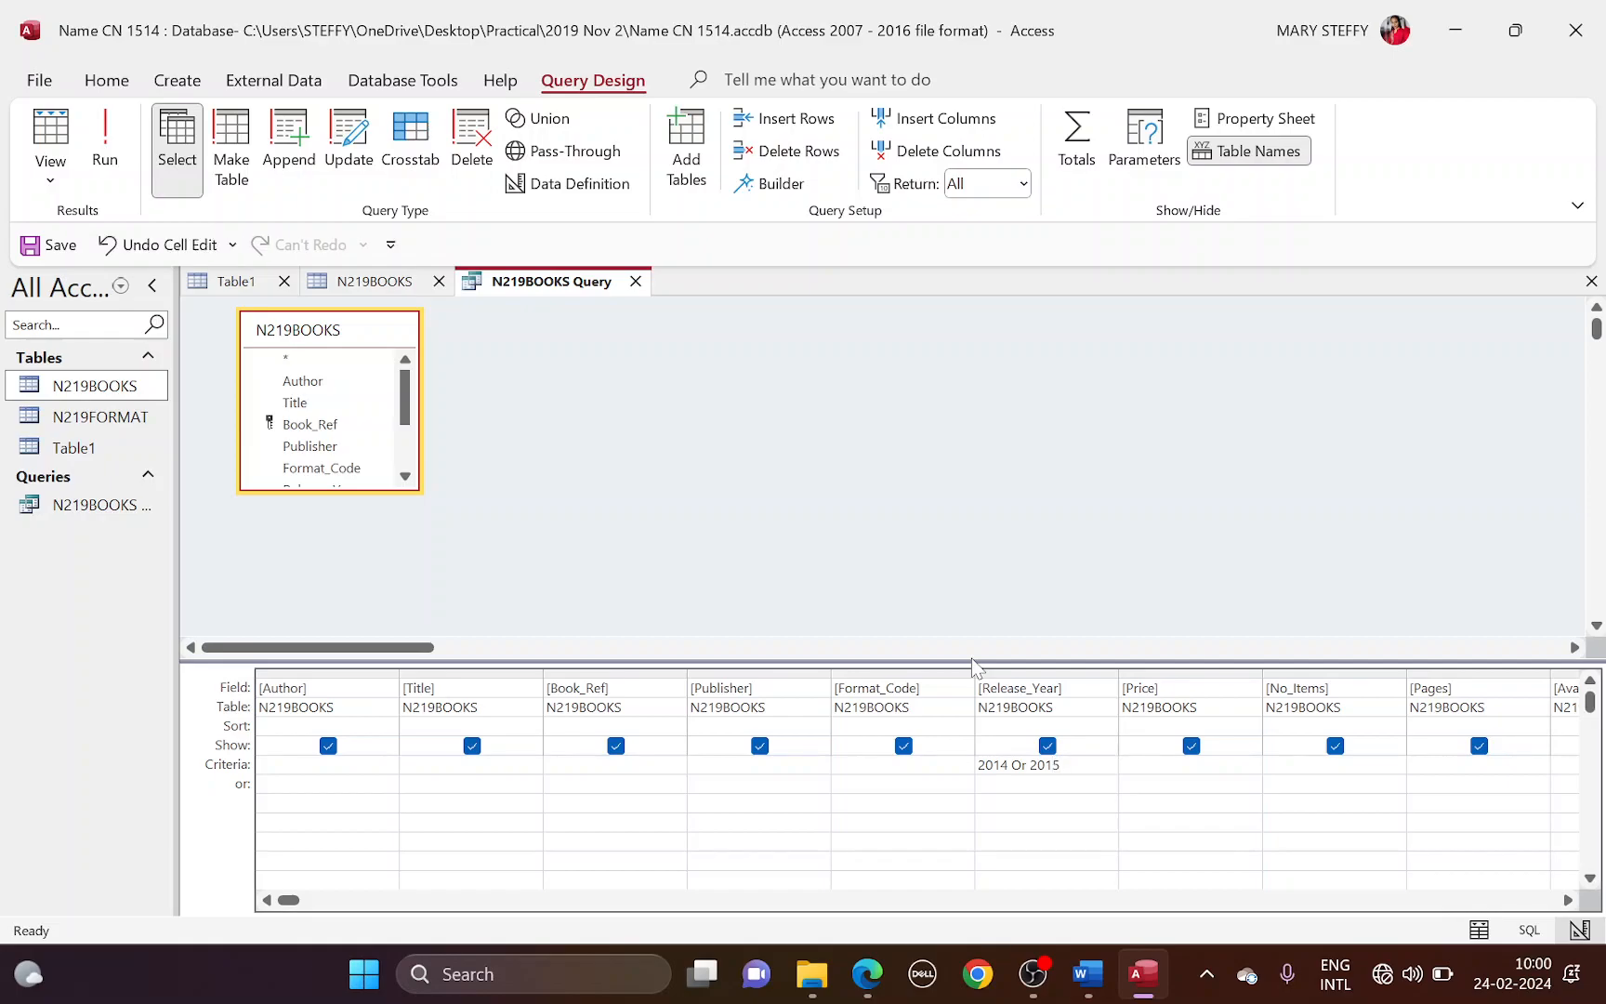
Step: Highlight "5.00 or more" in the question paper and set the query's Price criterion to >=5
key("alt+Tab")
mouse_move(546, 580)
left_mouse_down()
mouse_move(635, 595)
mouse_move(684, 582)
left_mouse_up()
key("alt+Tab")
Step: Highlight "Yes" in the question paper, set the query's Available criterion to Yes and run the query
key("alt+Tab")
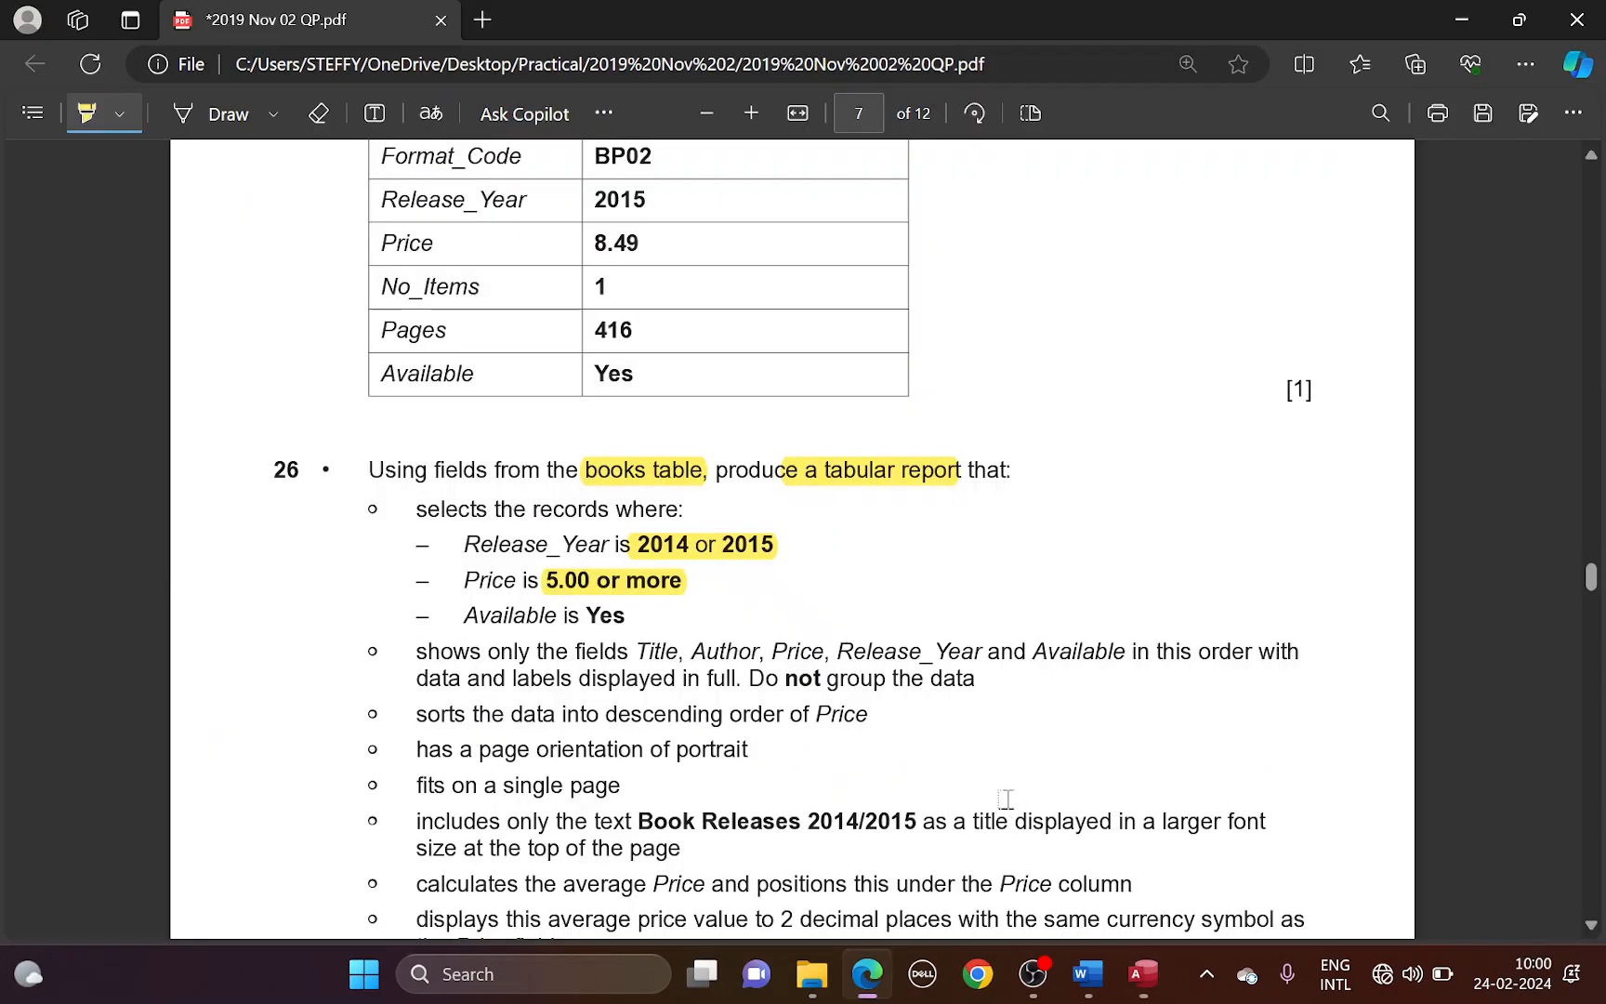
left_click_drag(582, 616, 613, 620)
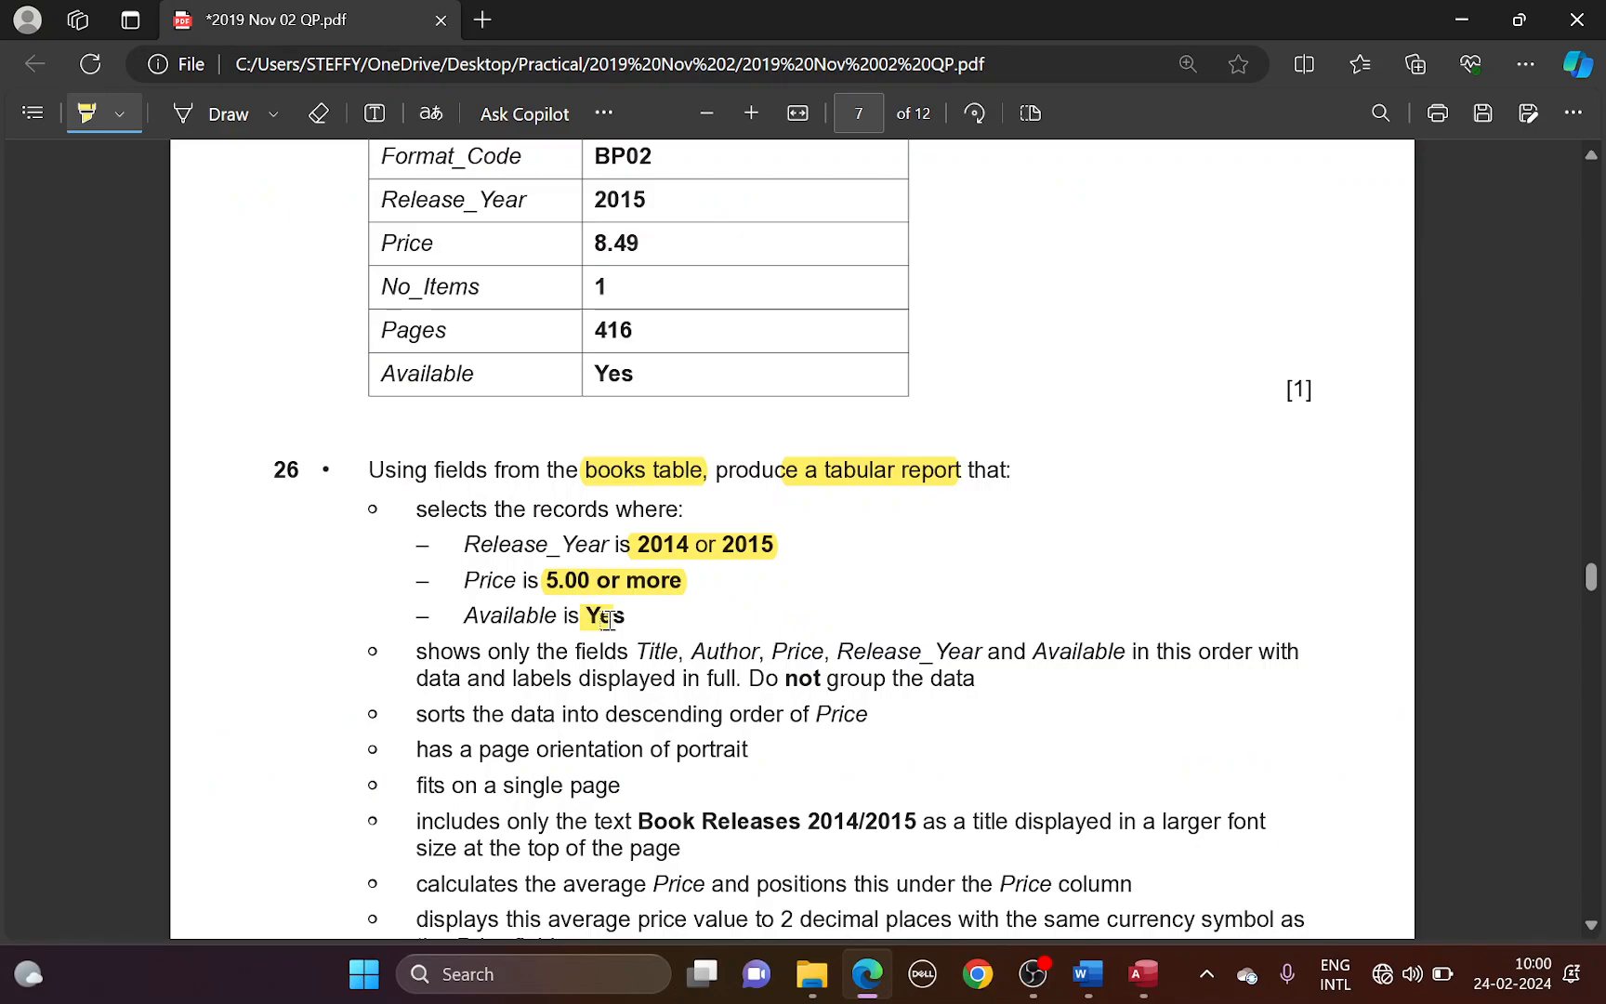
key("alt+Tab")
key("Tab")
key("Tab")
key("Tab")
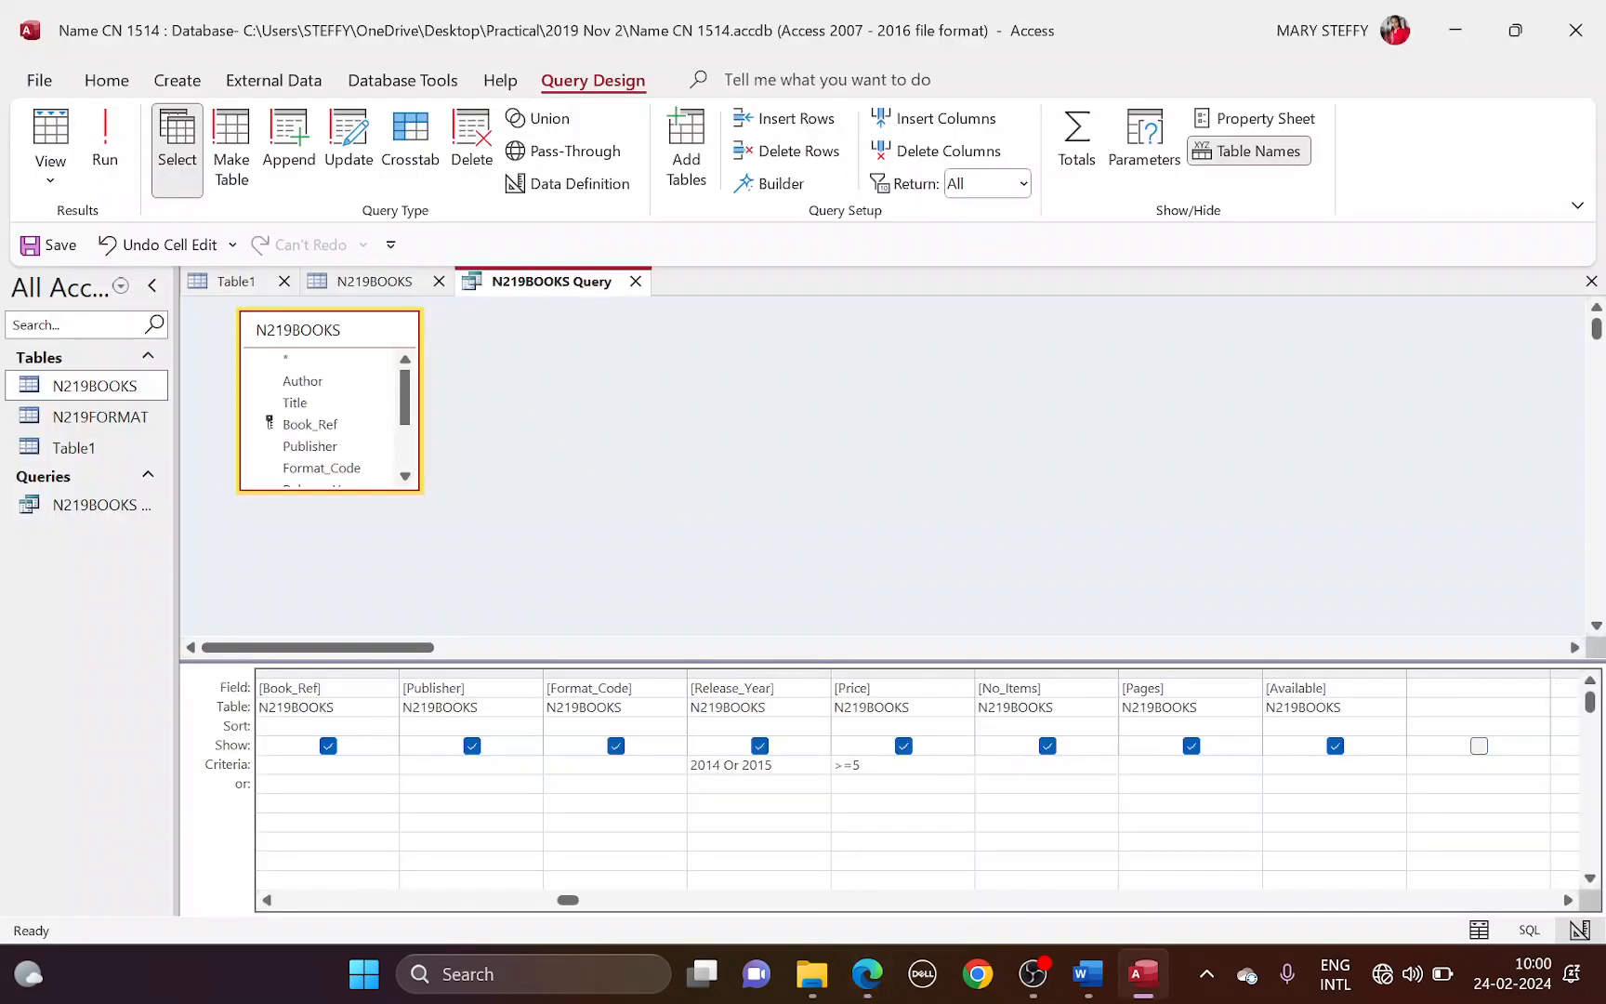
type("Yes")
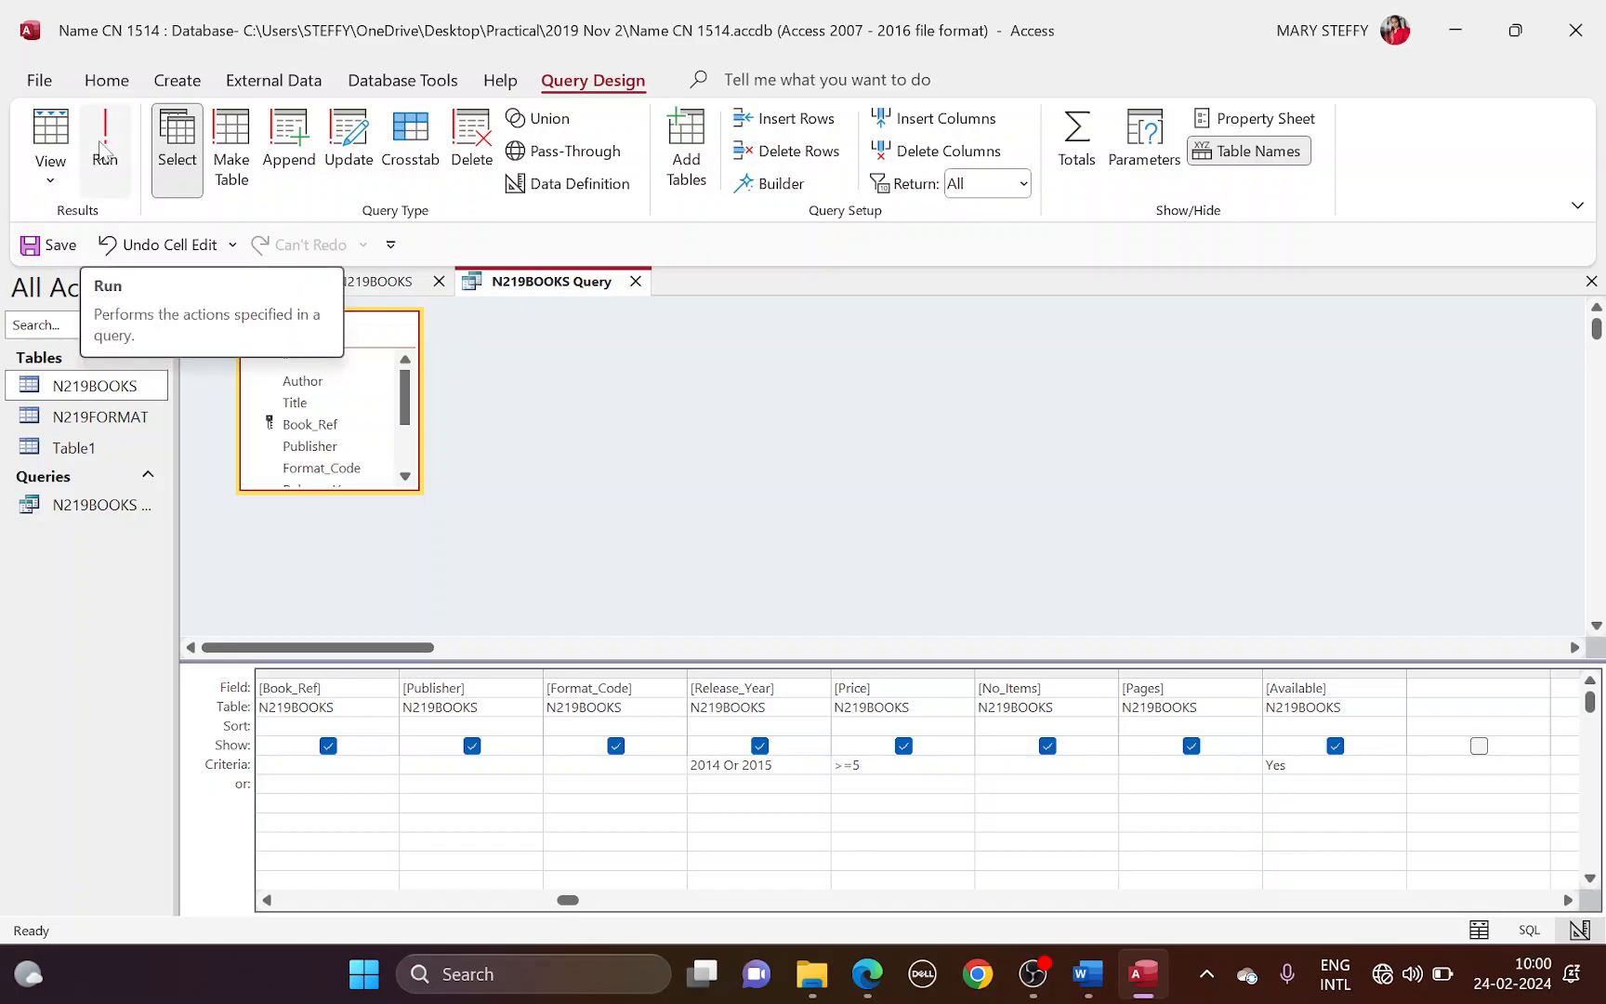
left_click(104, 150)
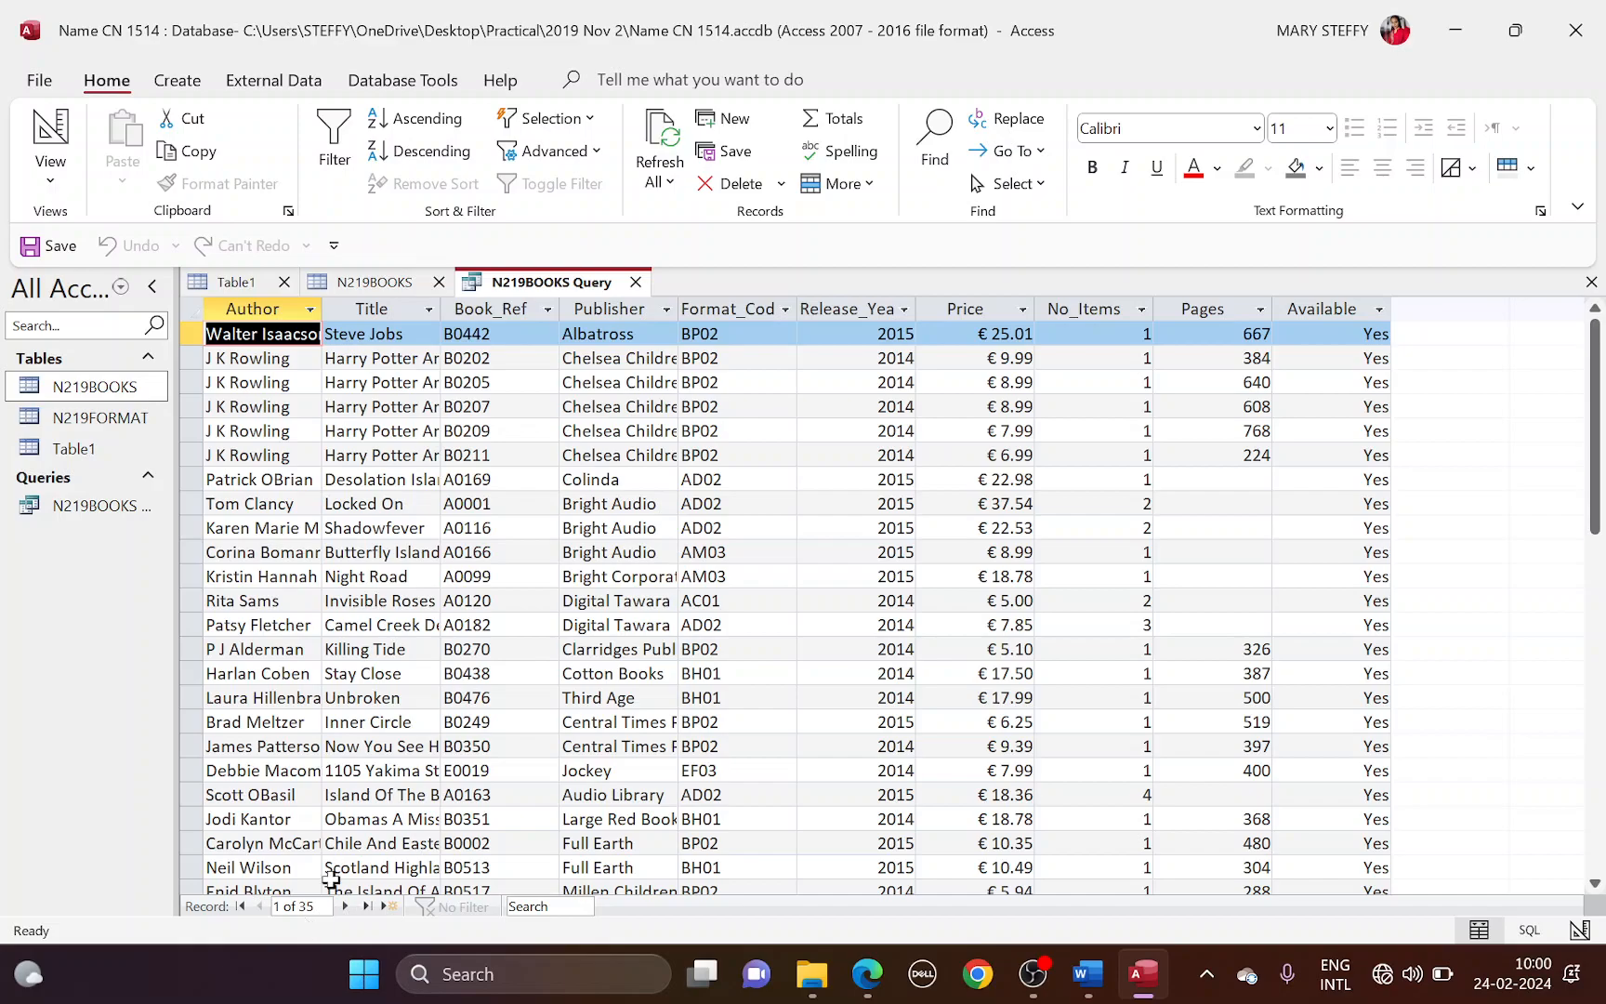
Step: Select N219BOOKS Query in the object list and widen the list to fit the query's full name
left_click(111, 508)
double_click(112, 511)
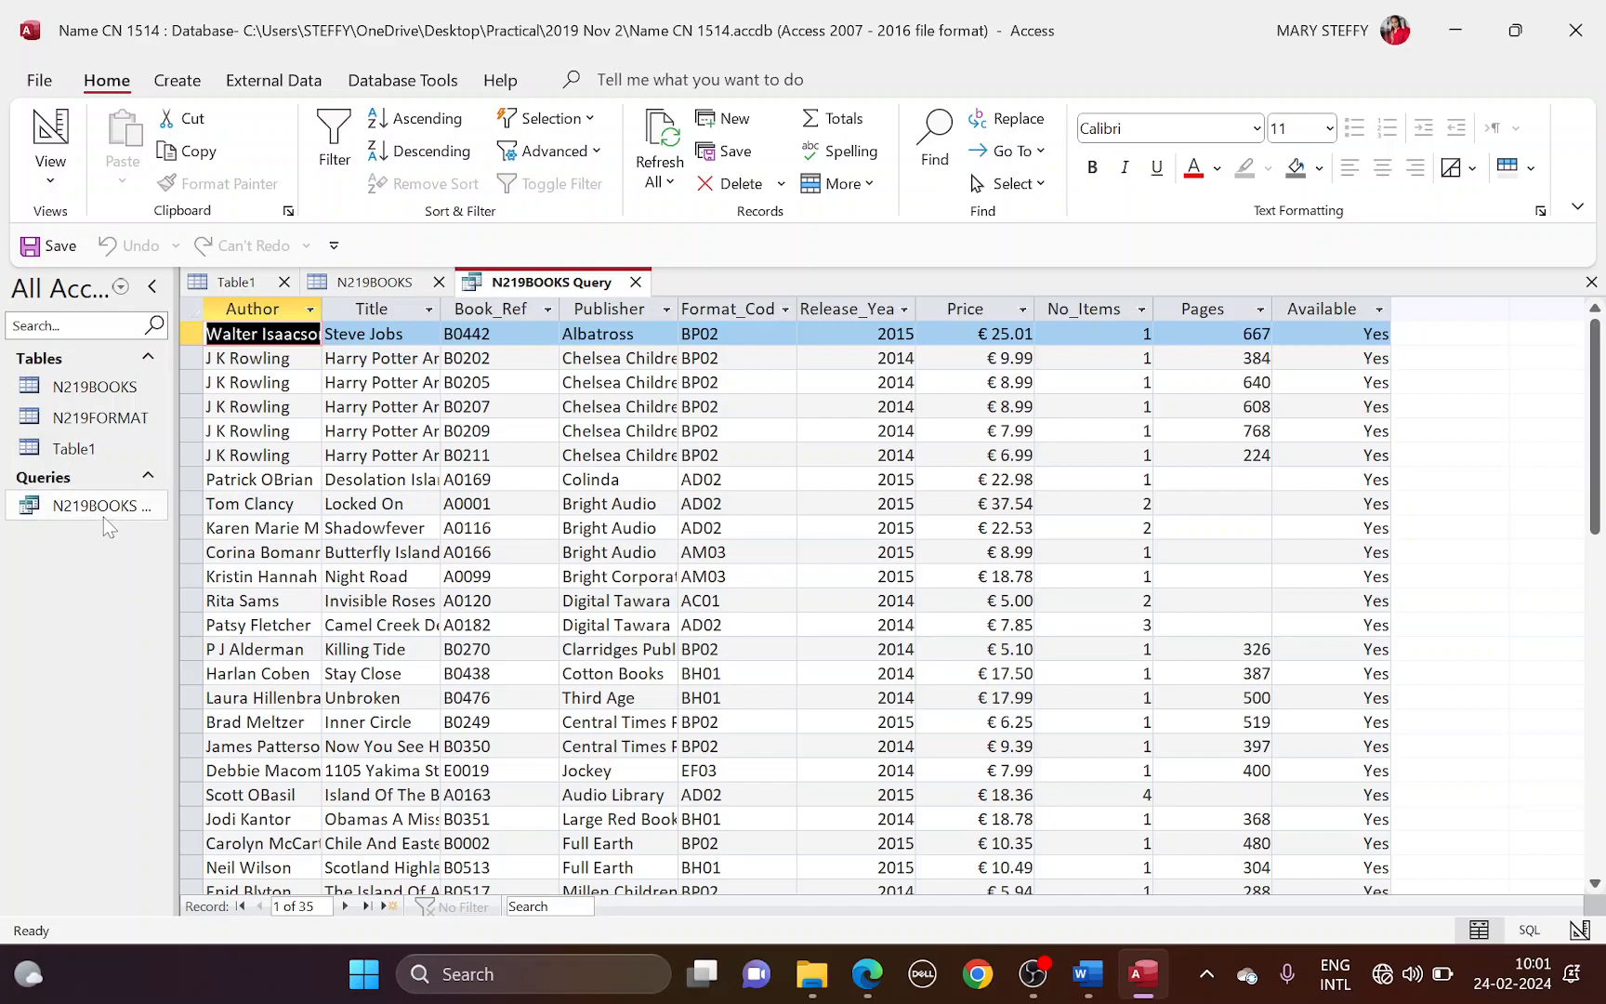
left_click_drag(175, 372, 223, 371)
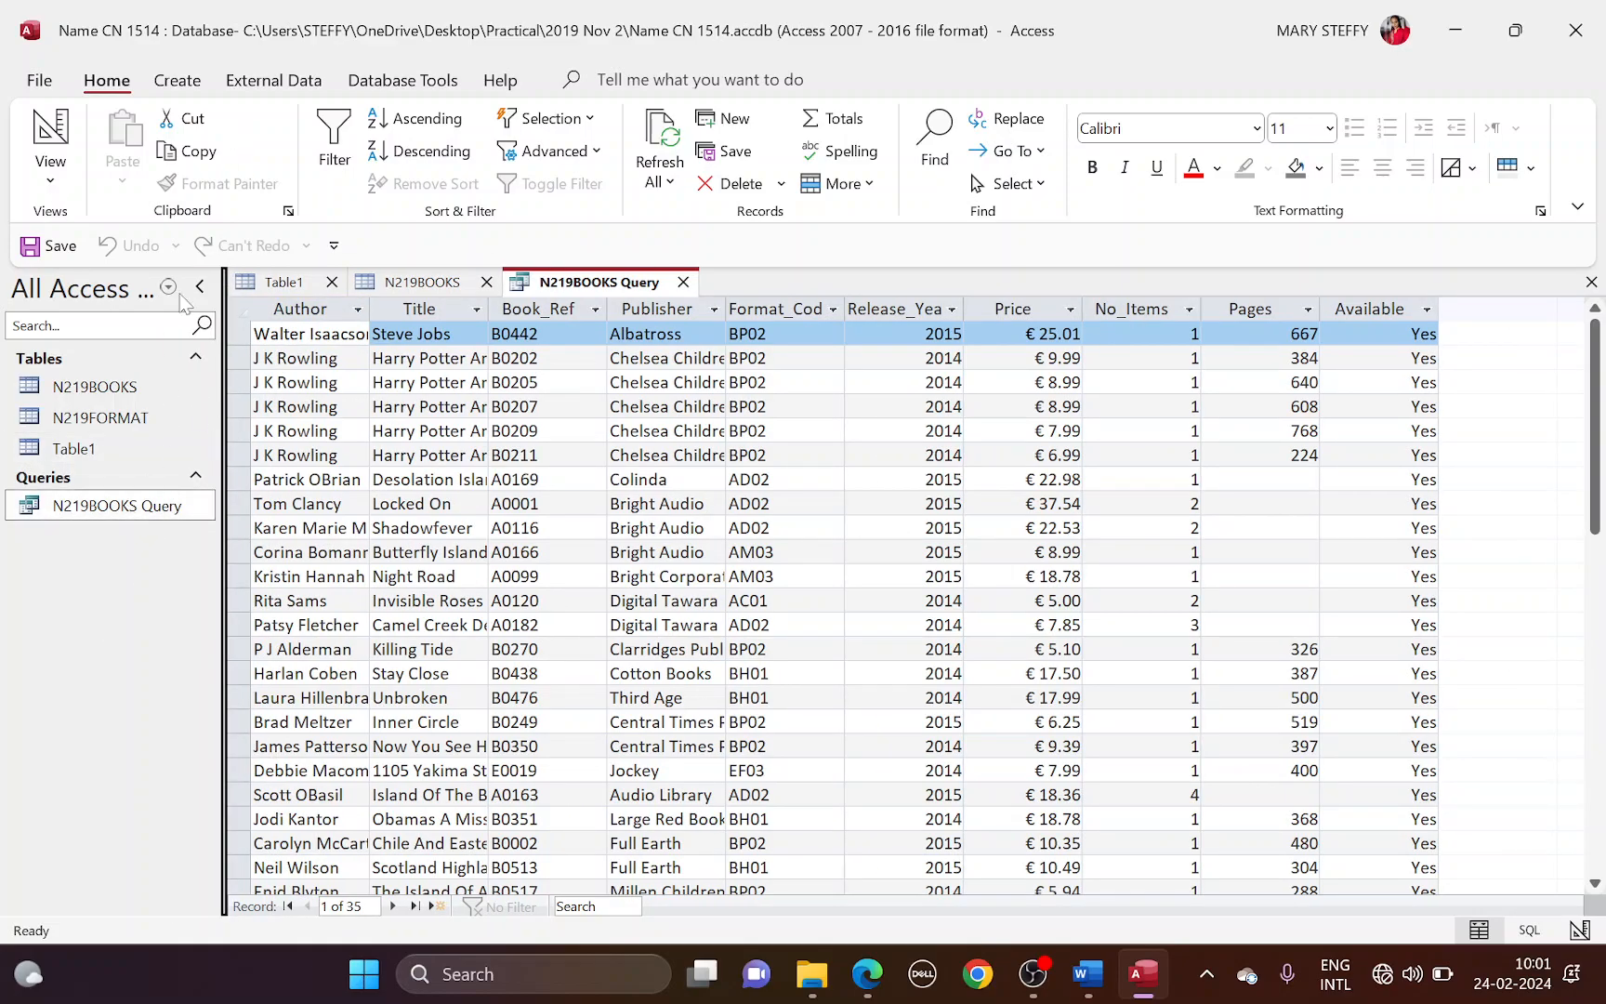
Step: Start the Report Wizard on N219BOOKS Query, highlight the required fields in the question paper, and add Title and Author to the report
left_click(177, 80)
left_click(1048, 131)
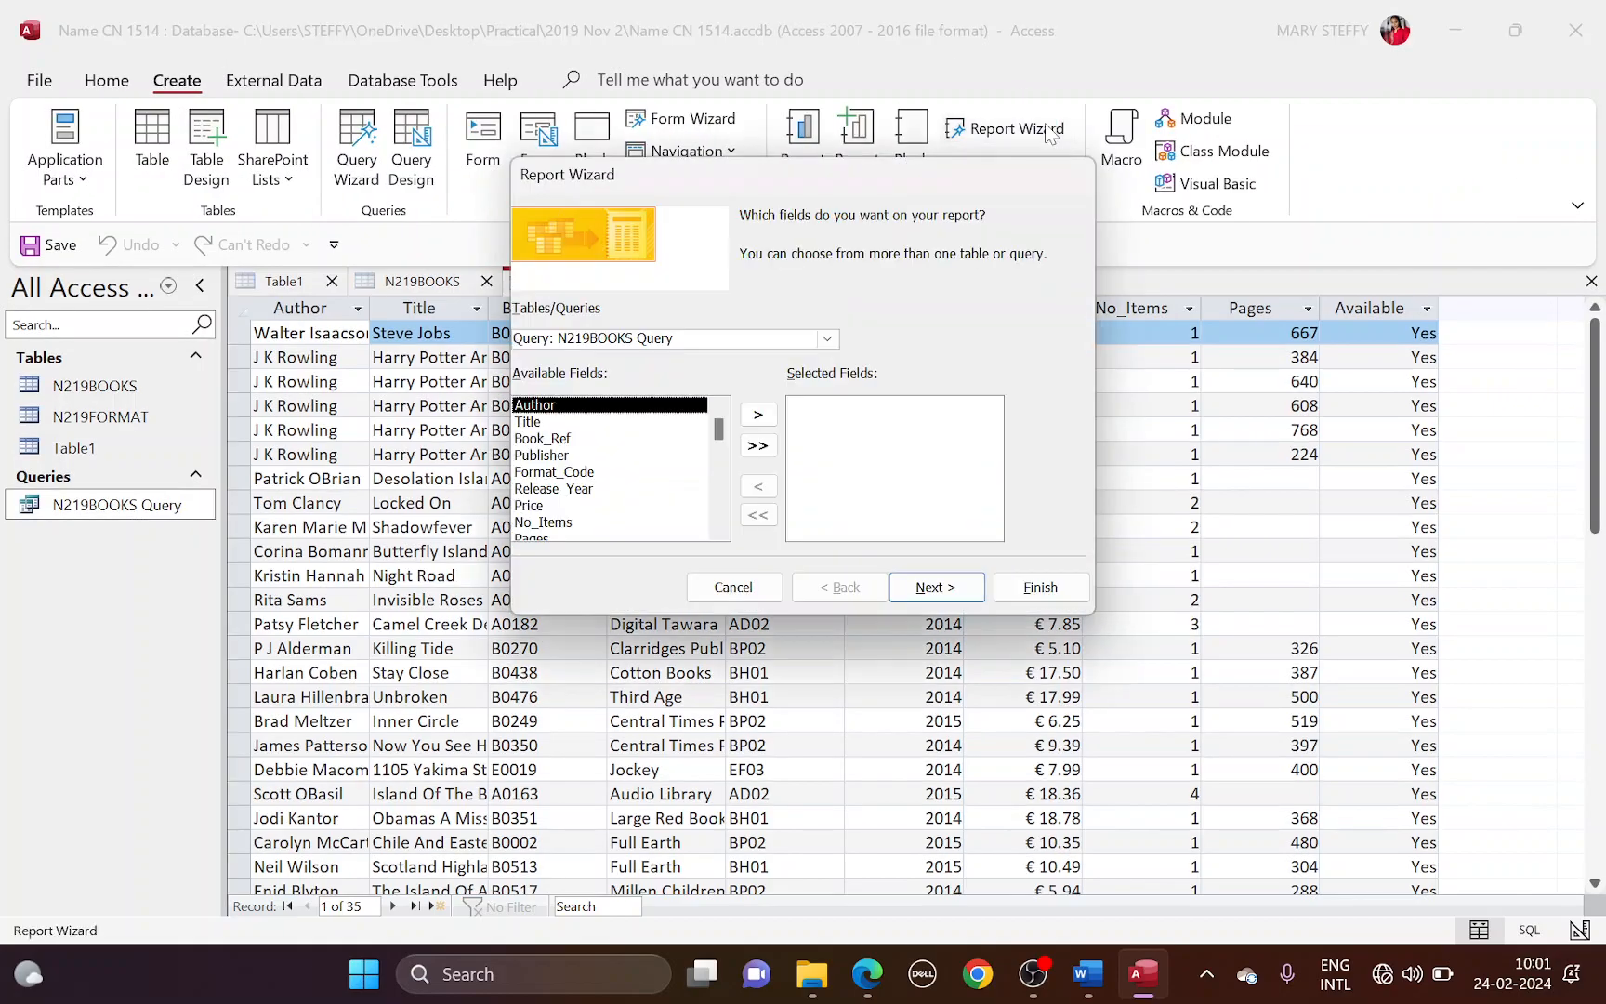
key("alt+Tab")
scroll(557, 549, "down", 2)
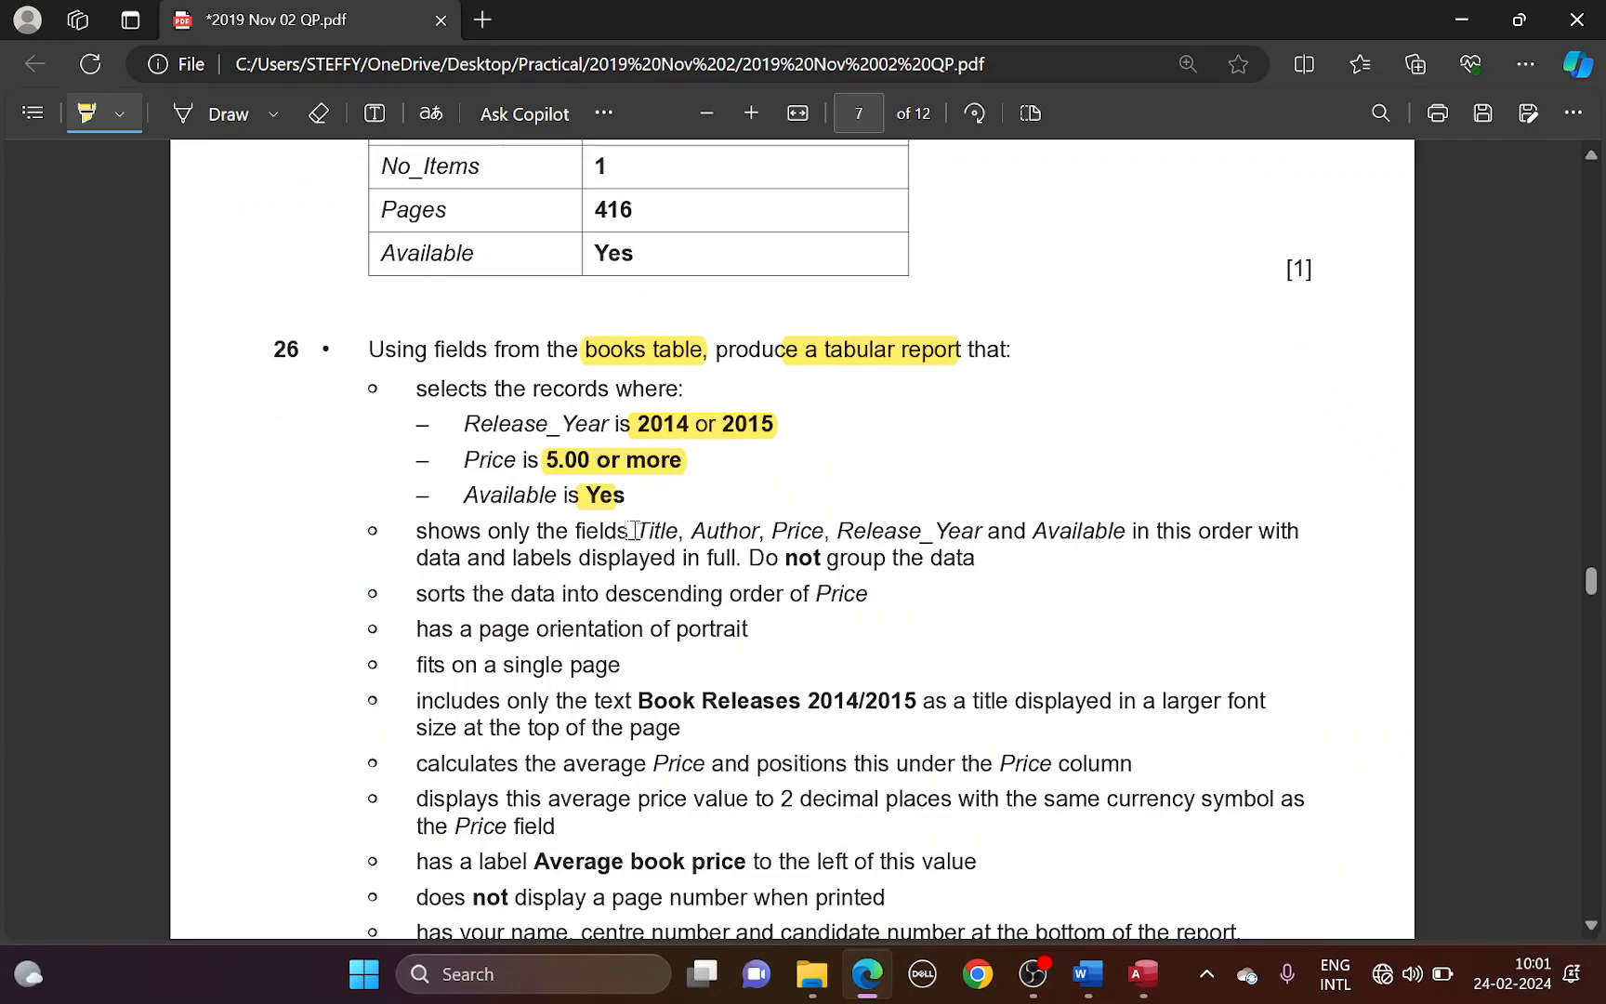
left_click_drag(633, 531, 1122, 529)
key("alt+Tab")
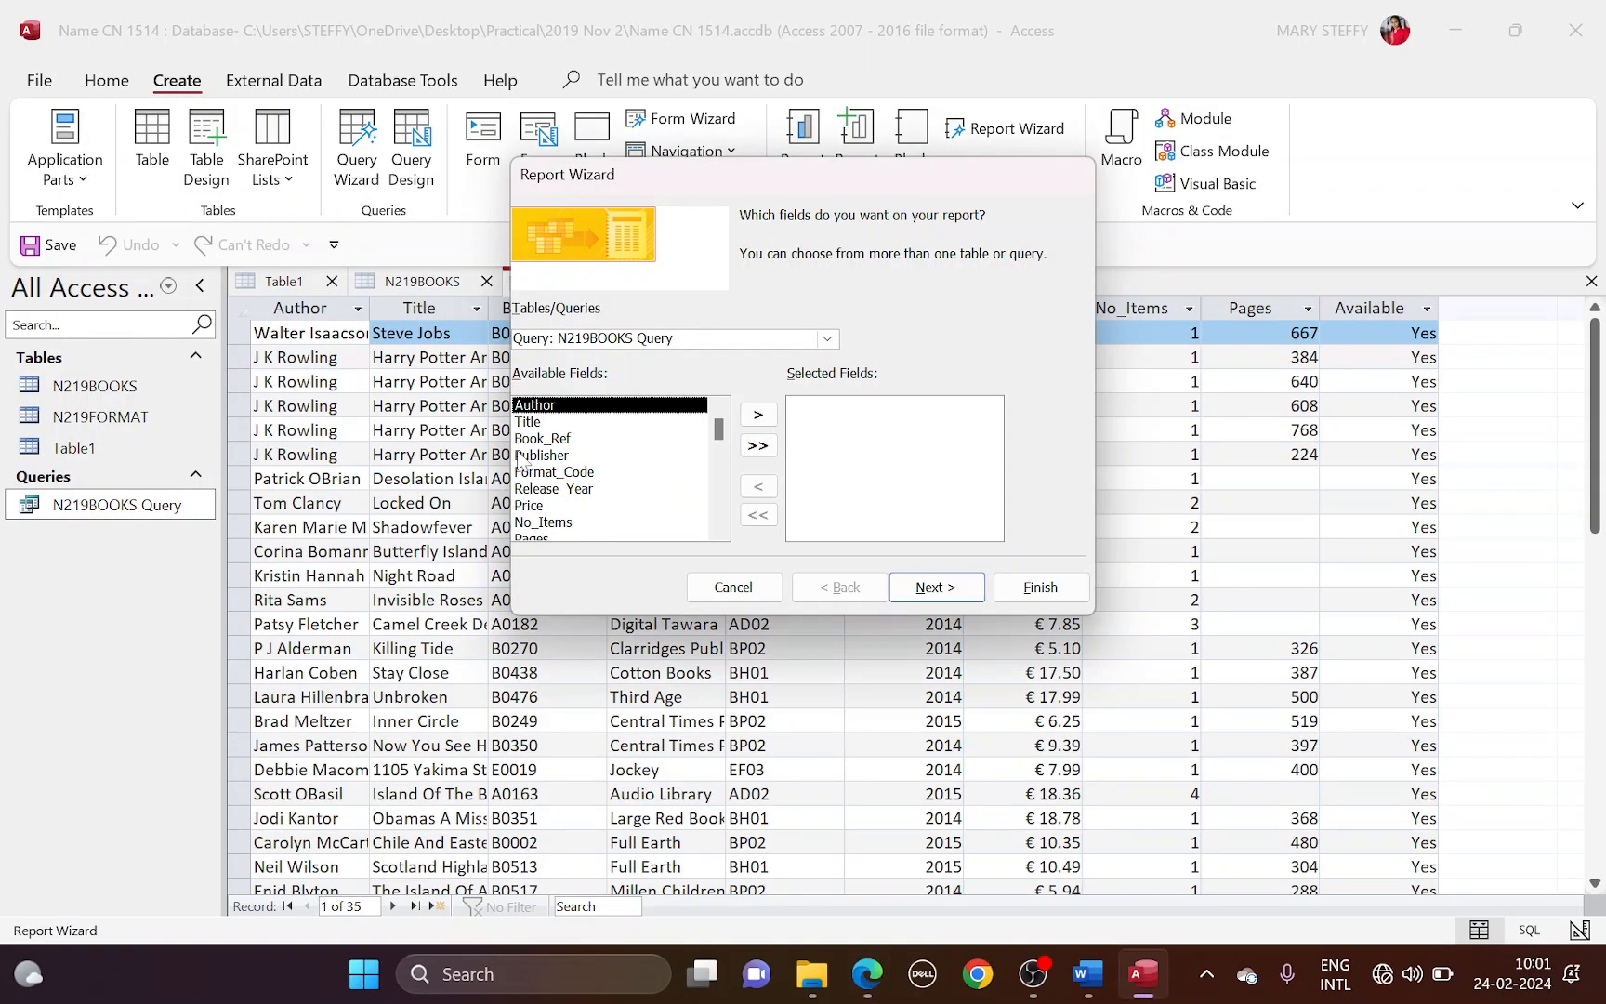
double_click(560, 422)
double_click(553, 405)
Step: Add Price, Release_Year and Available to the report in that order, checking the field order against the question paper
key("alt+Tab")
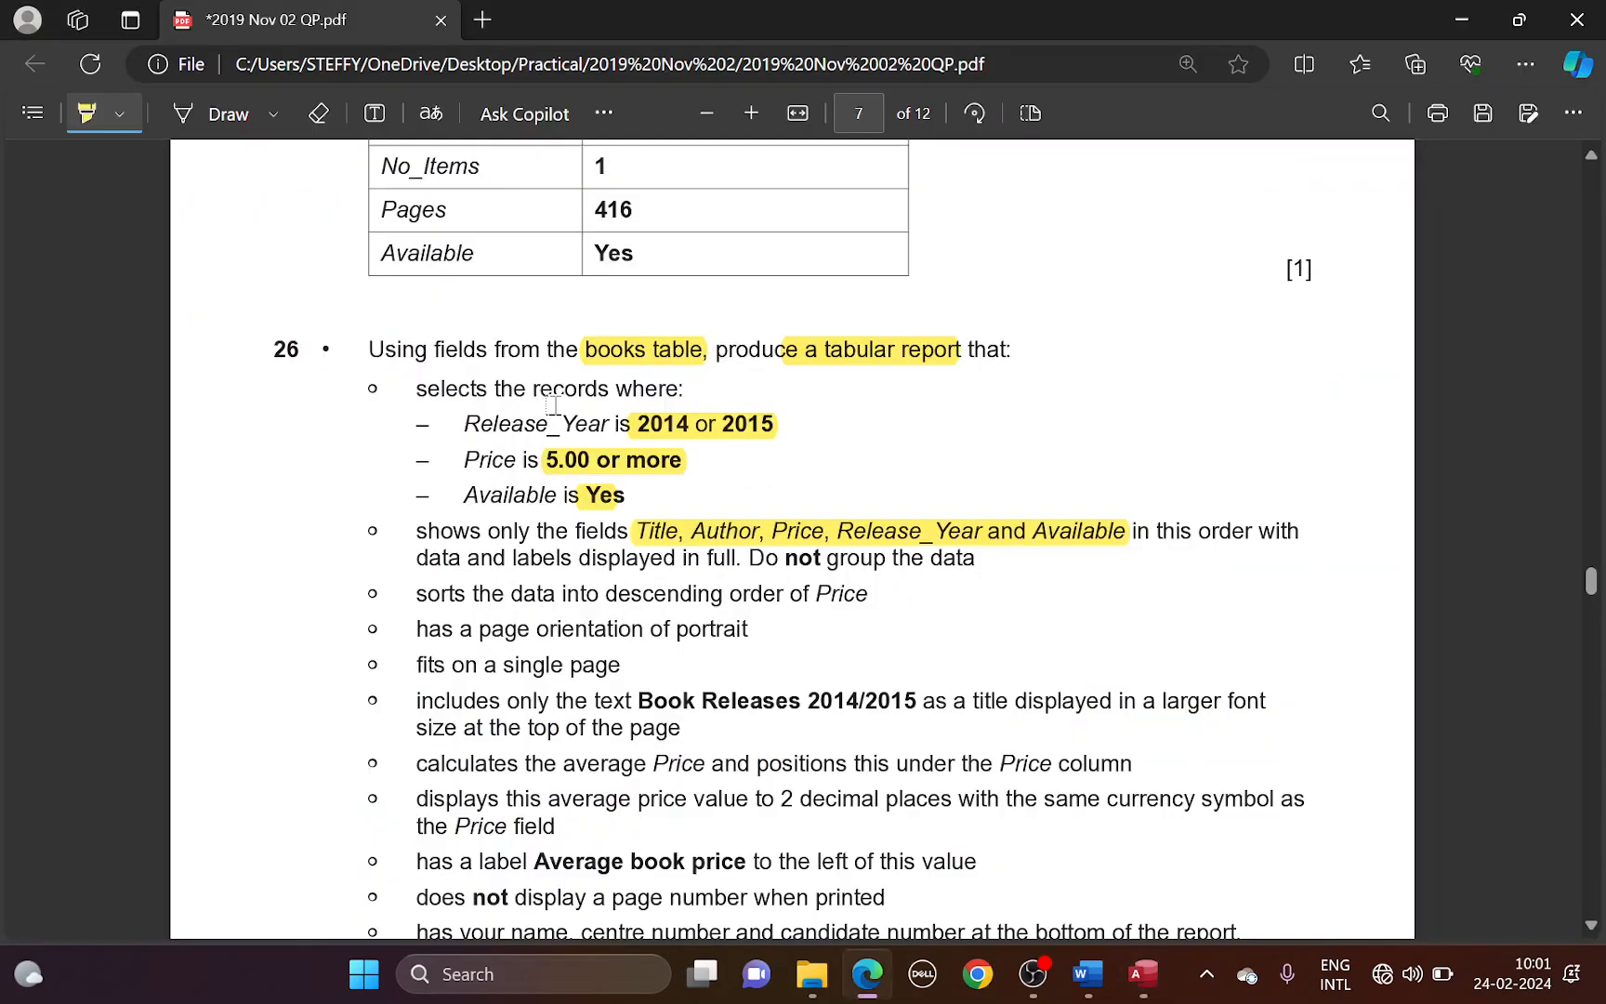
key("alt+Tab")
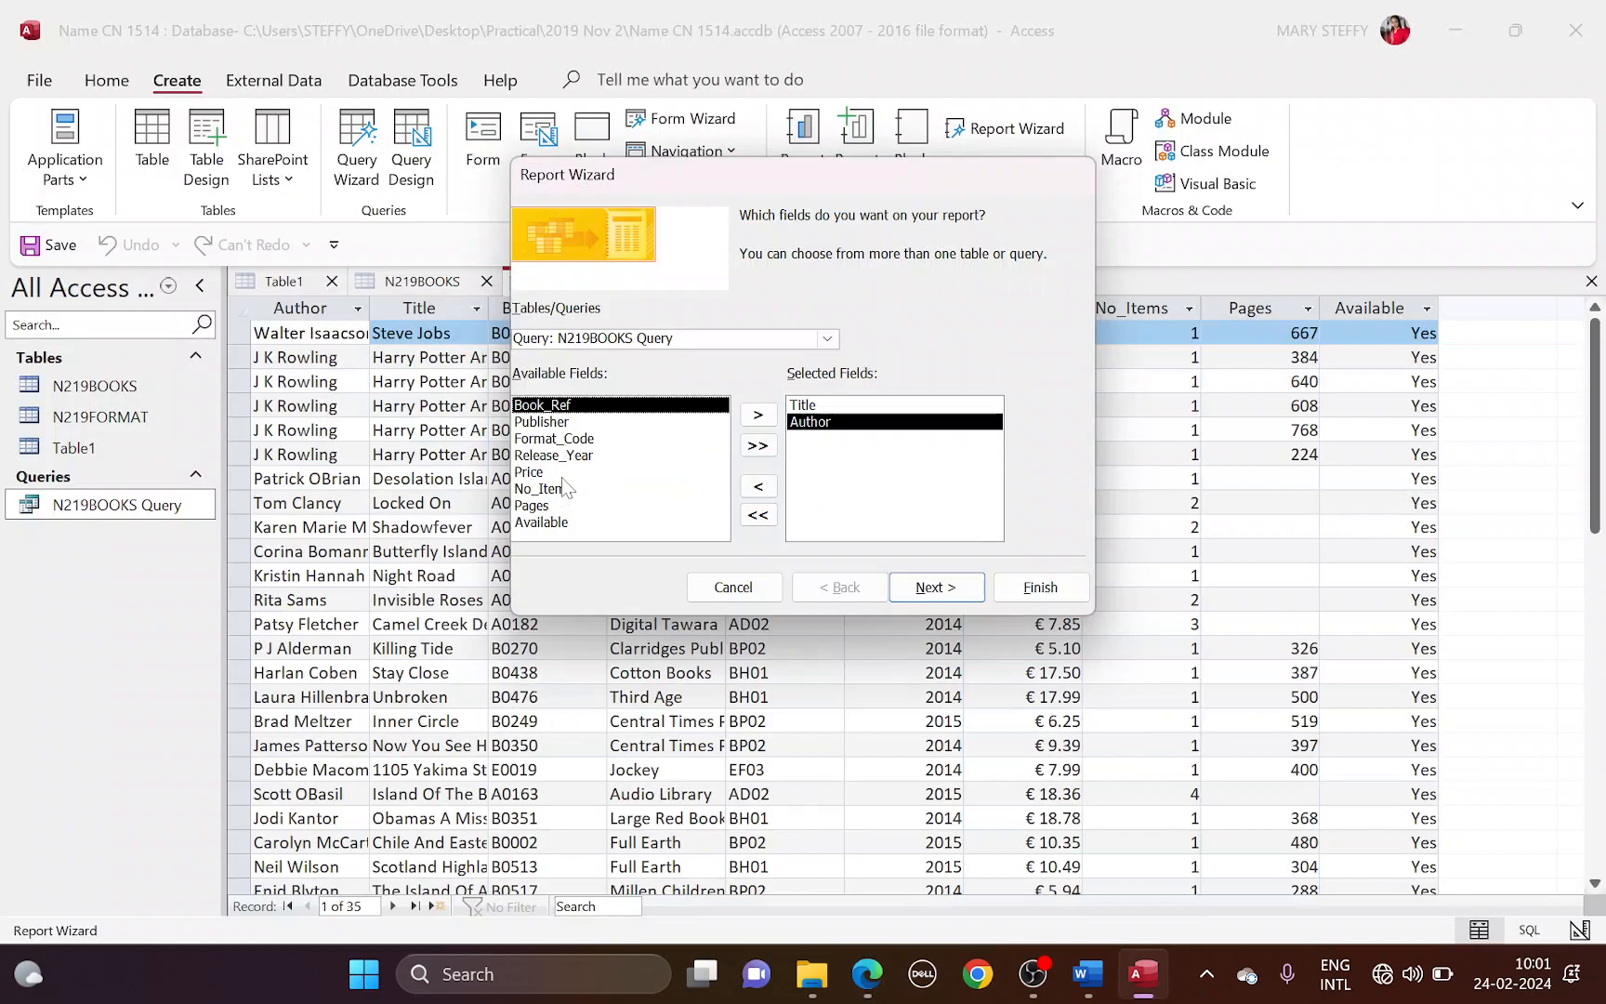
left_click(561, 472)
double_click(563, 474)
key("alt+Tab")
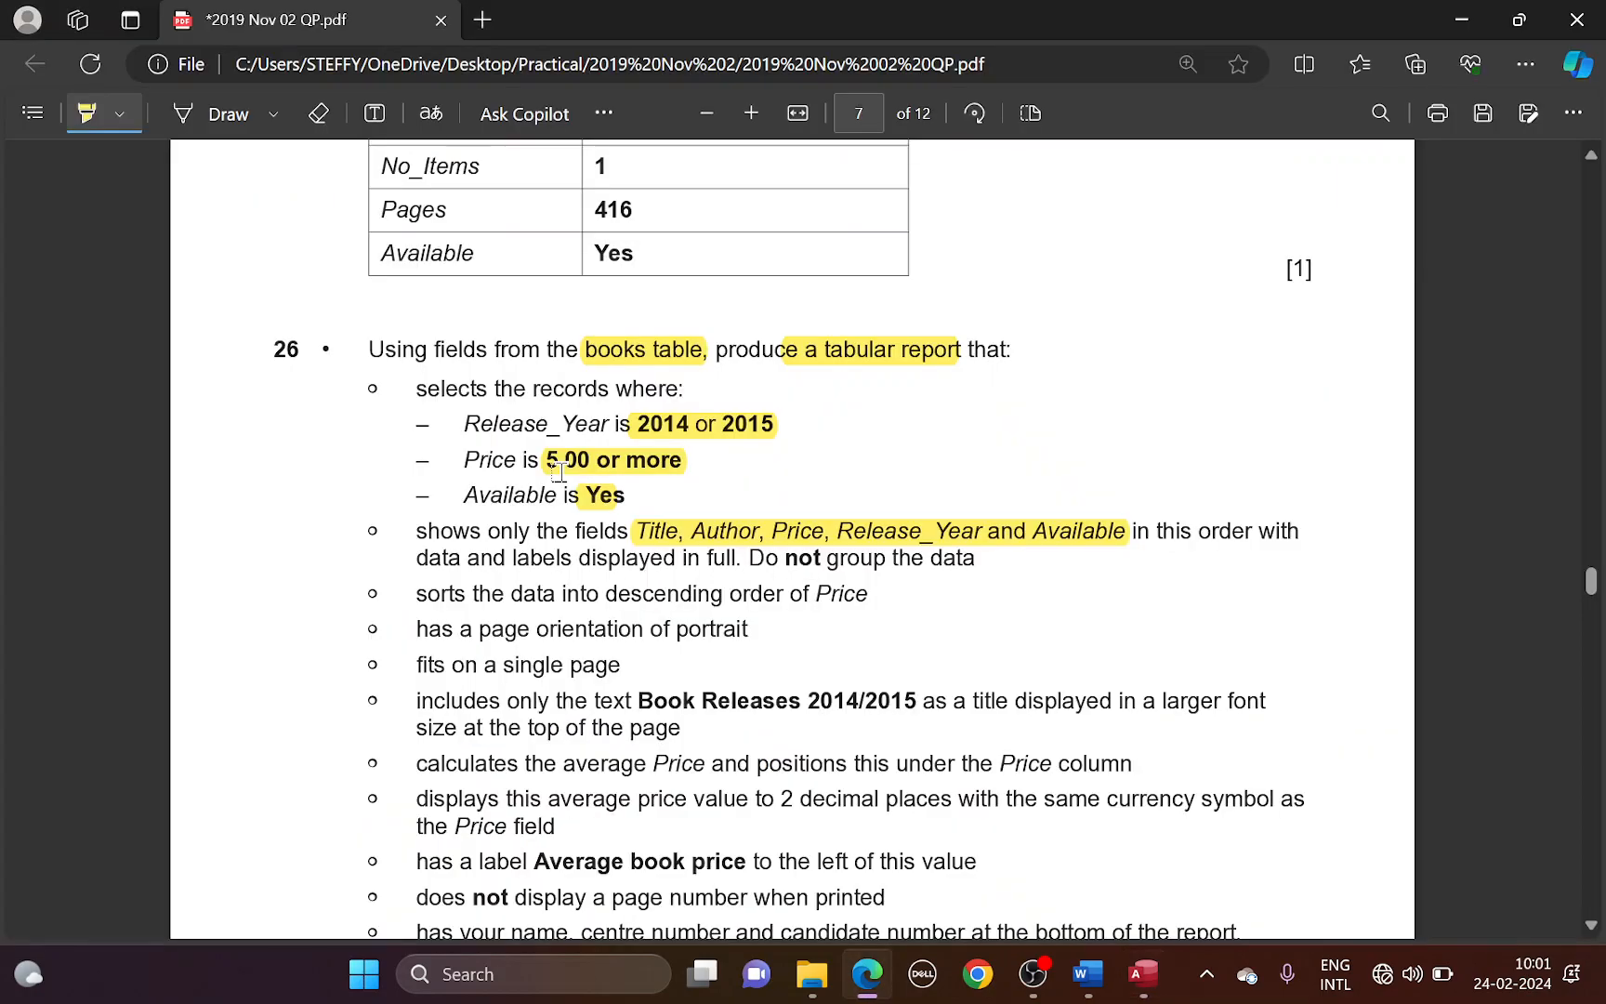
key("alt+Tab")
double_click(566, 459)
key("alt+Tab")
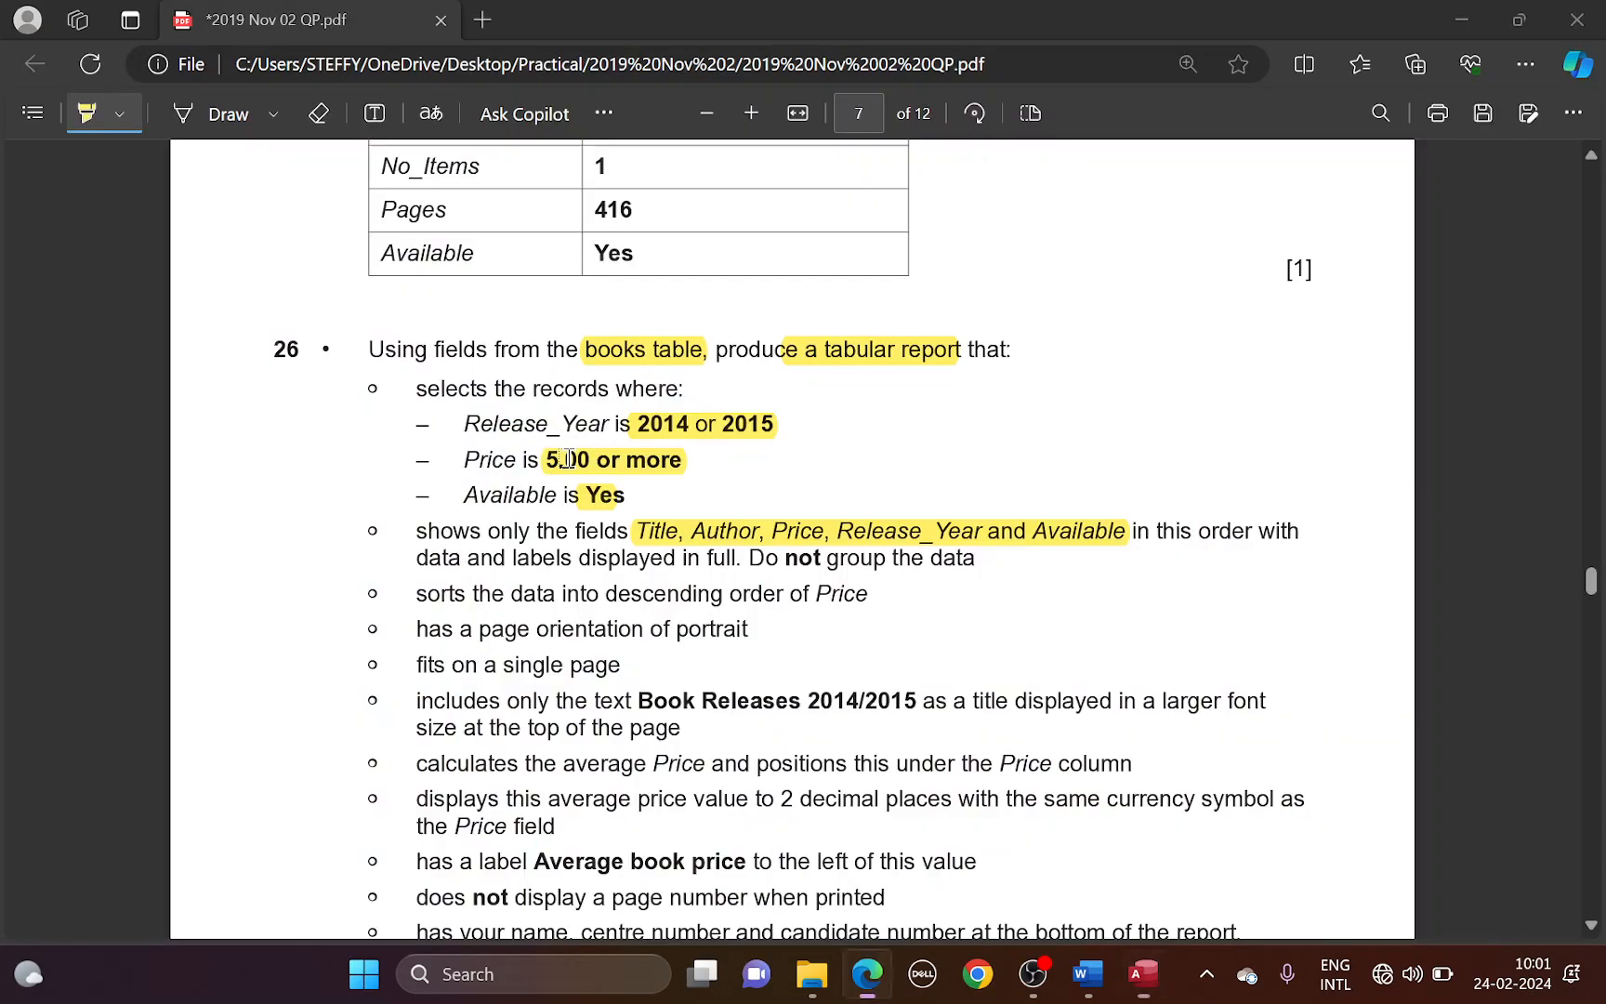
key("alt+Tab")
double_click(569, 487)
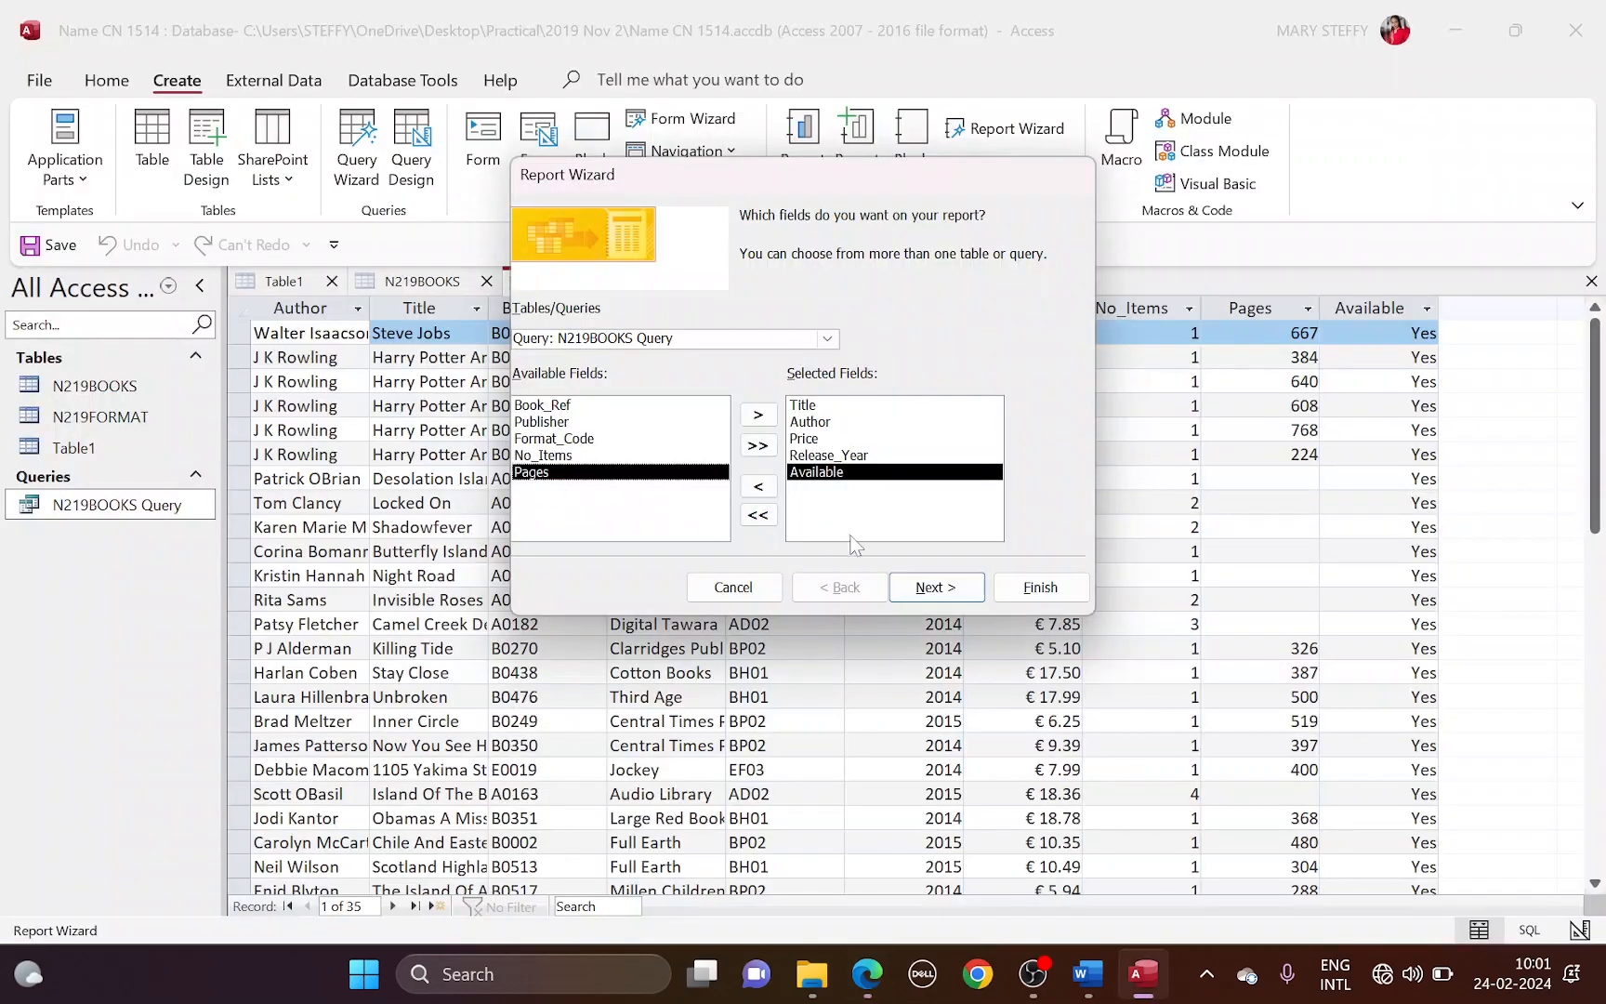
Step: Leave the report ungrouped, highlight "descending order of Price" in the question paper, and sort the report by Price in descending order
left_click(950, 595)
left_click(950, 588)
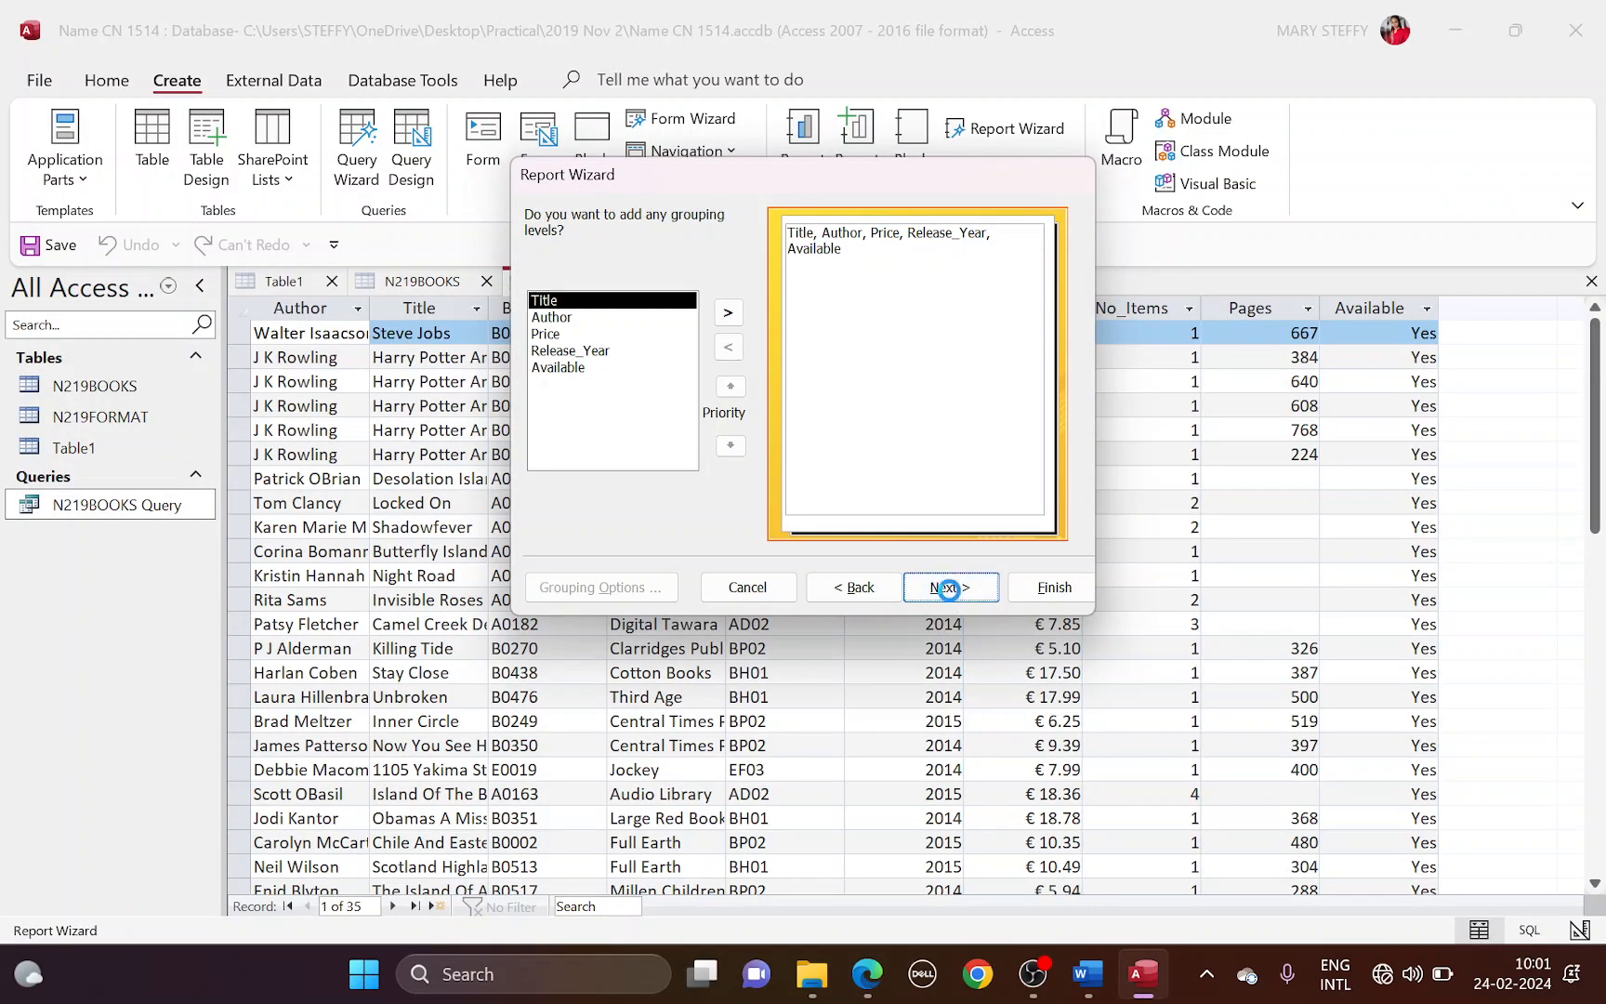
key("alt+Tab")
left_click_drag(618, 595, 794, 596)
left_click_drag(823, 595, 853, 595)
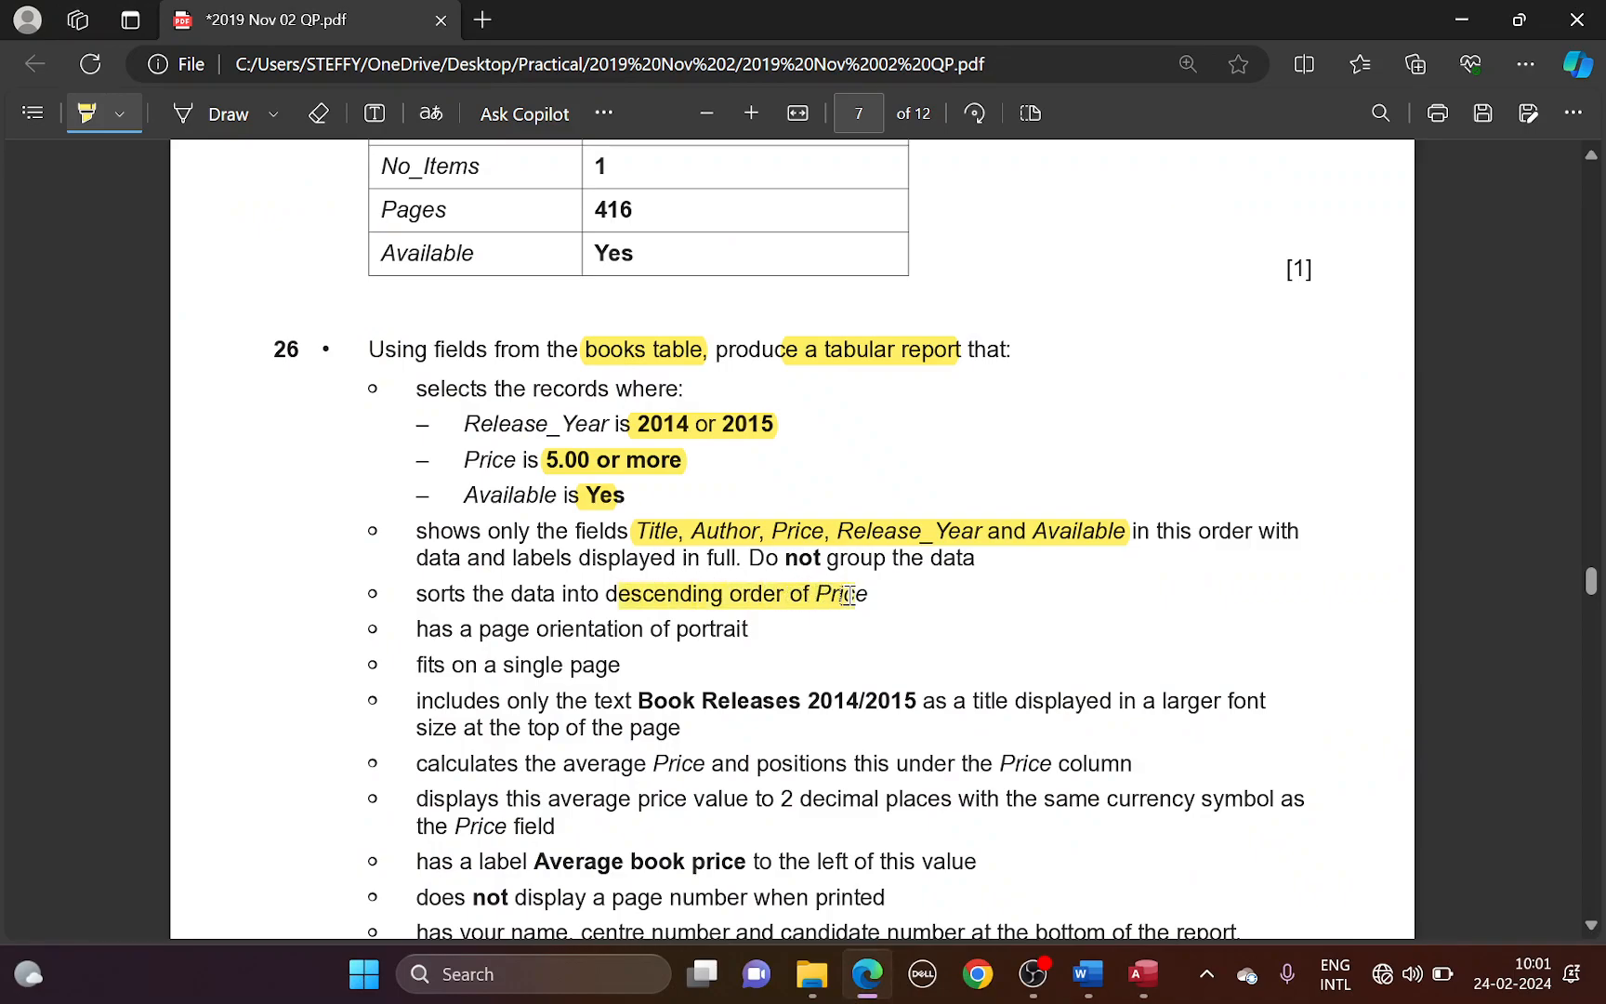
key("alt+Tab")
left_click(1025, 306)
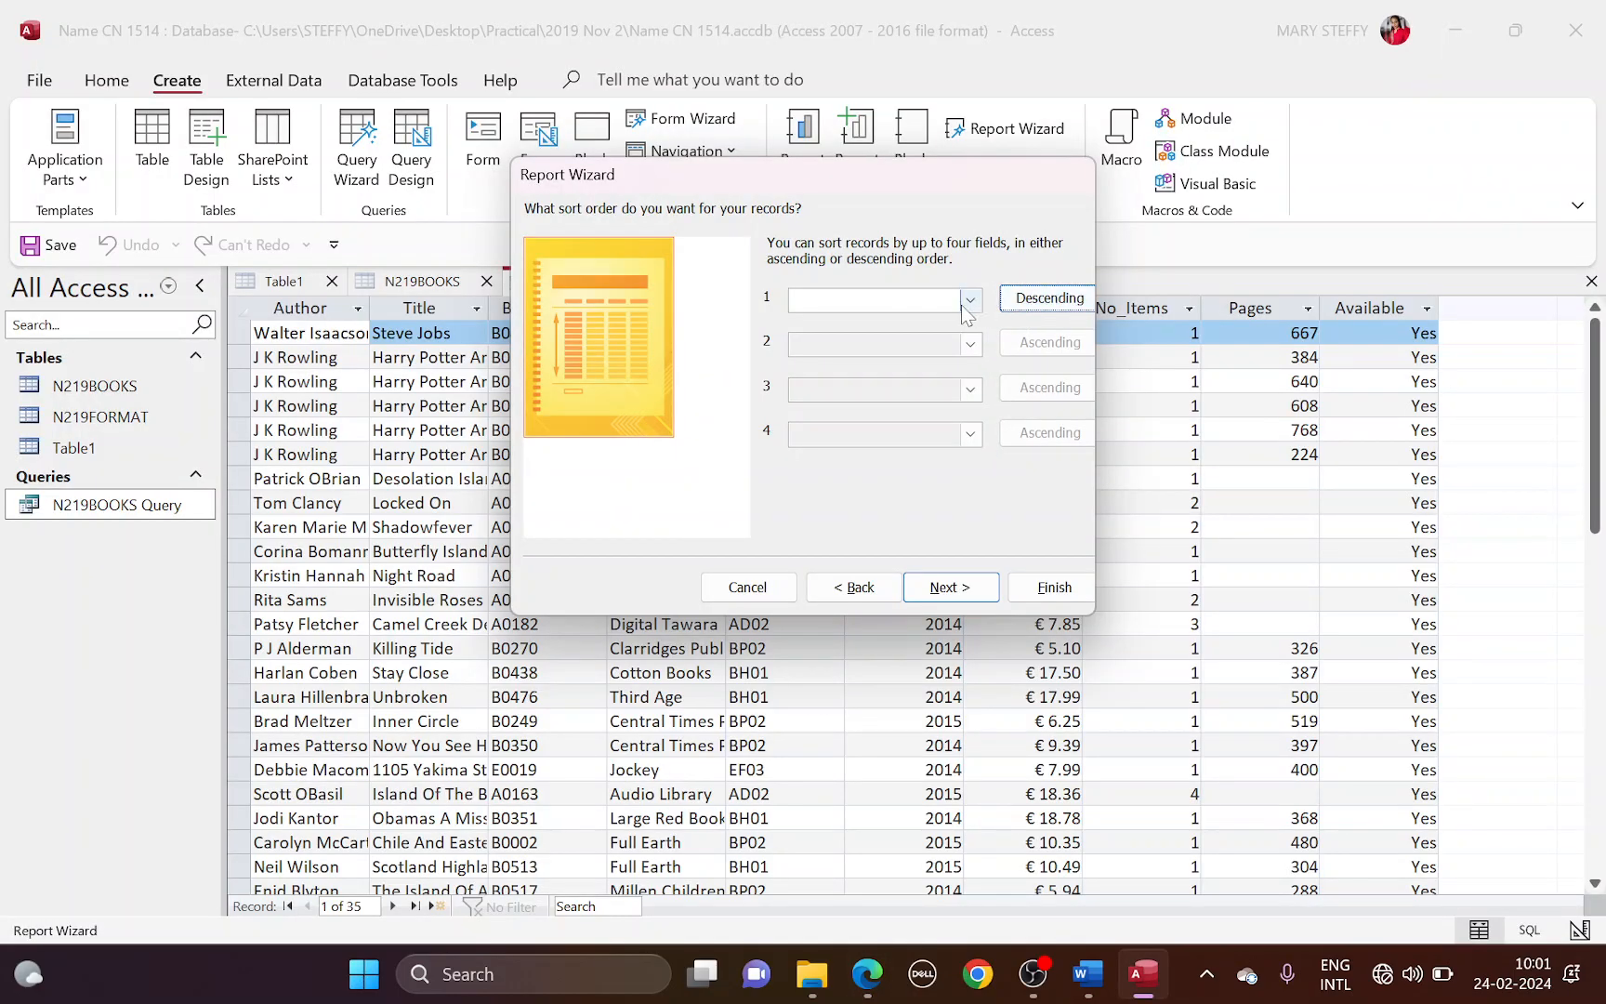
left_click(971, 300)
left_click(937, 370)
left_click(950, 587)
Step: Highlight "portrait" and "single page" in the question paper, and accept the report's tabular layout in portrait orientation
key("alt+Tab")
left_click_drag(677, 631, 748, 631)
left_click_drag(505, 667, 605, 671)
key("alt+Tab")
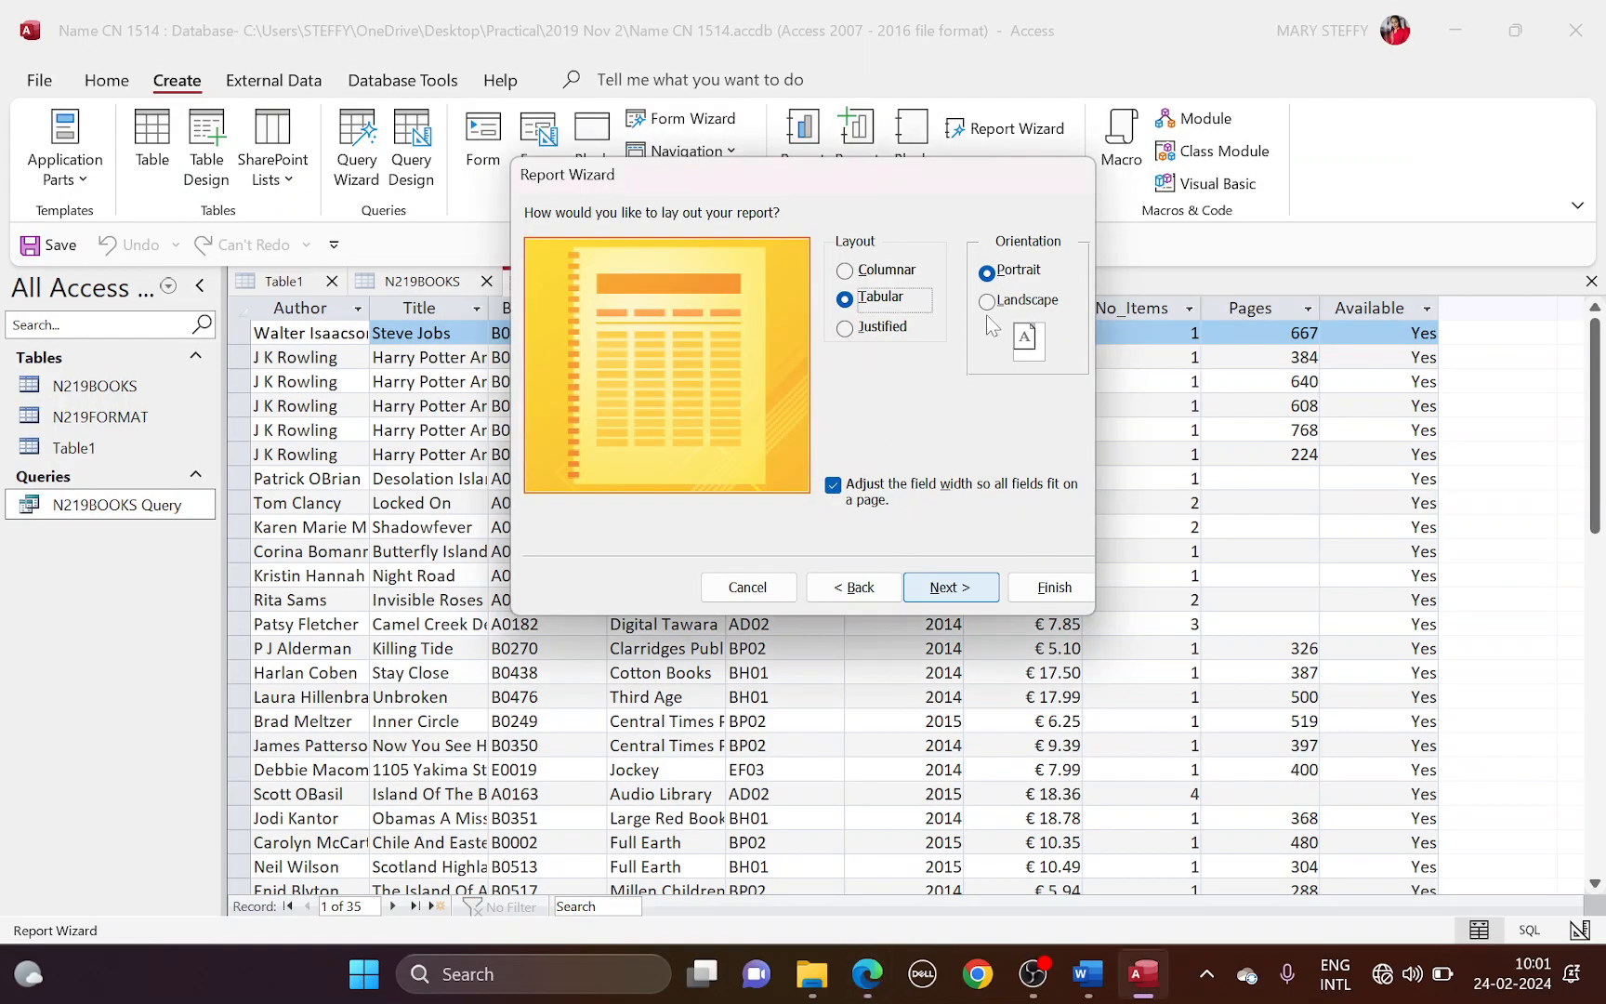
left_click(939, 589)
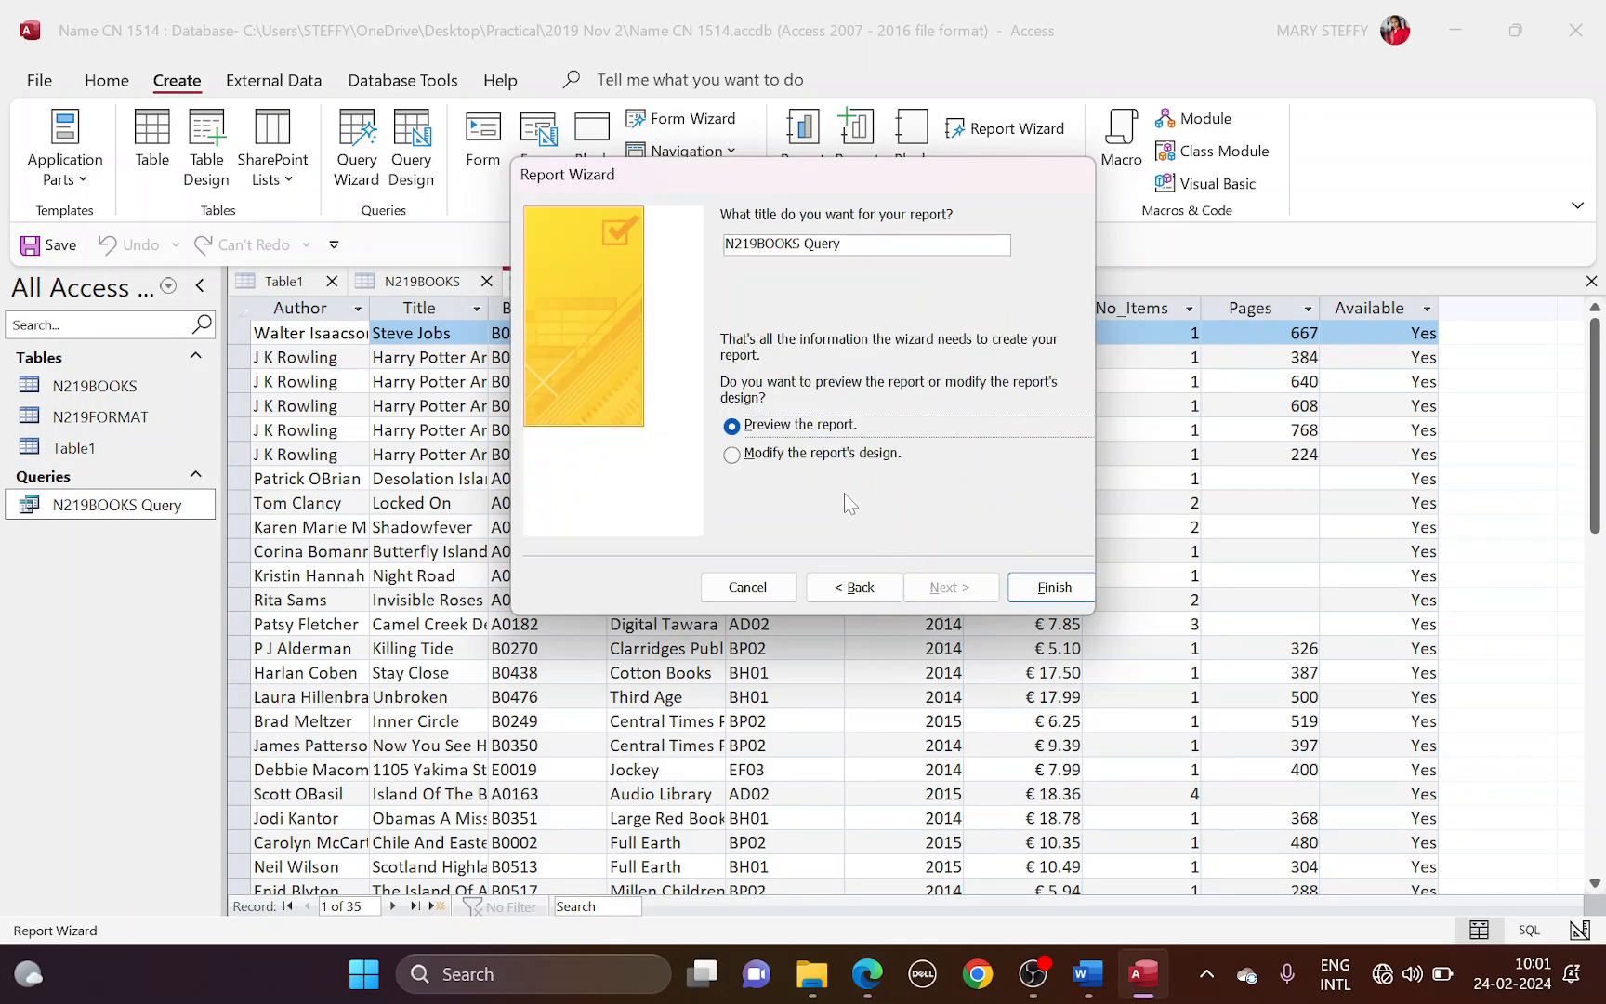
Step: Highlight the required title in the question paper, title the report "Book Releases 2014/2015" and finish the wizard, opening the report's design
left_click(811, 452)
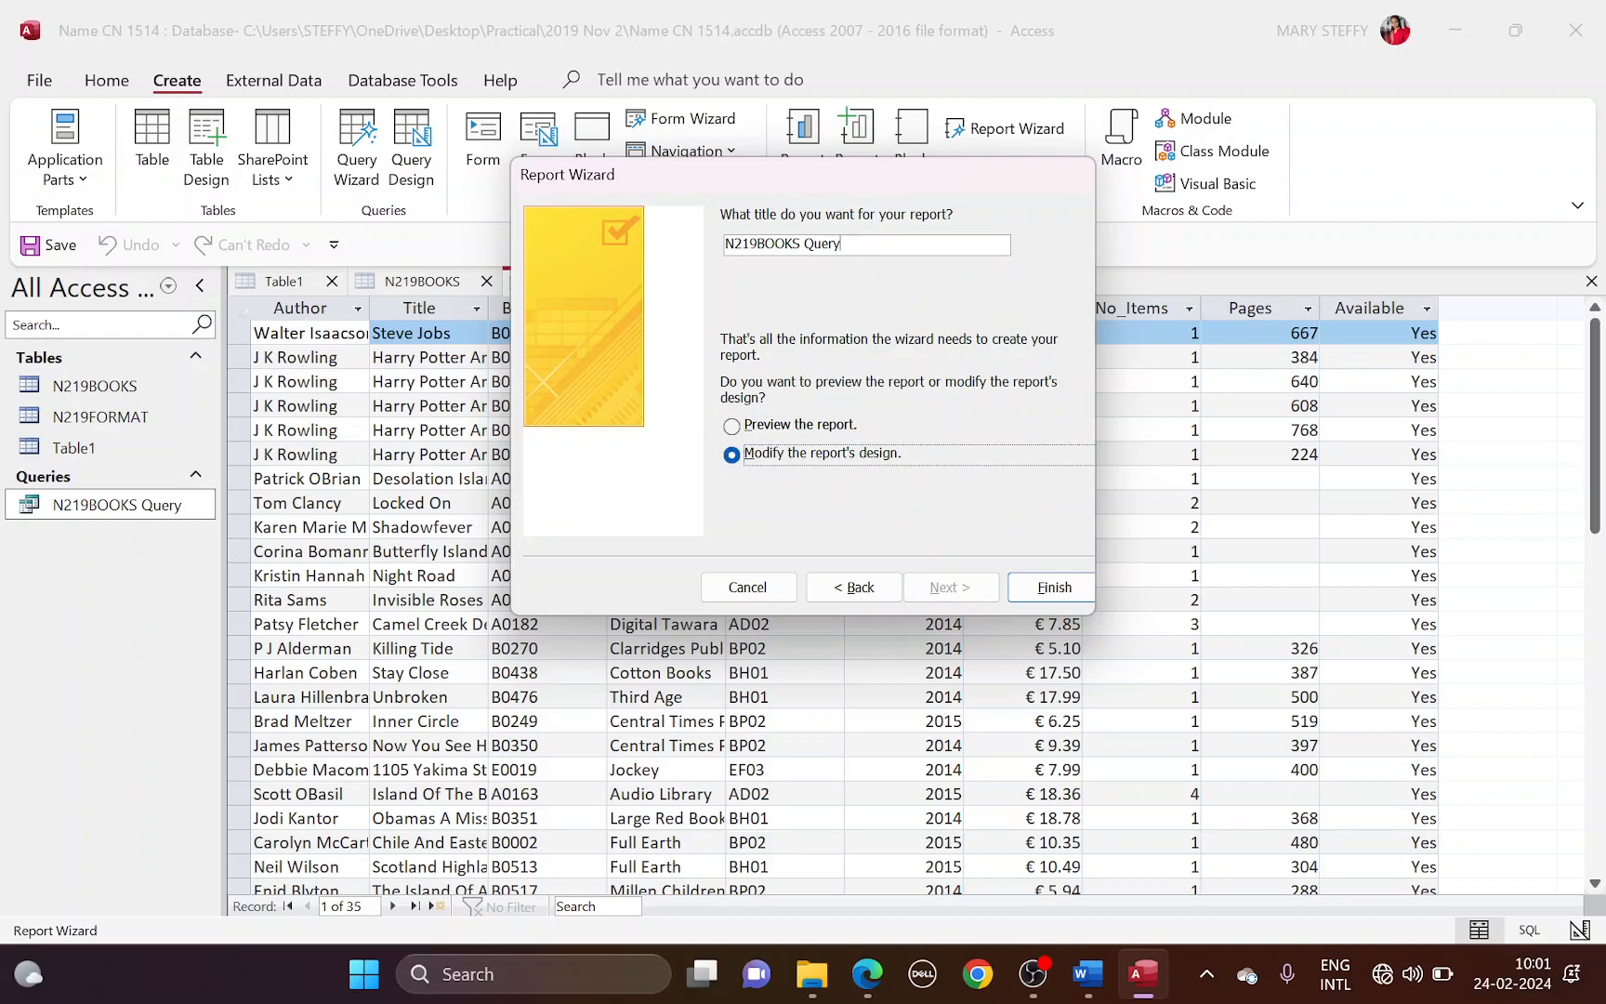
left_click_drag(842, 244, 686, 237)
key("alt+Tab")
scroll(665, 608, "down", 3)
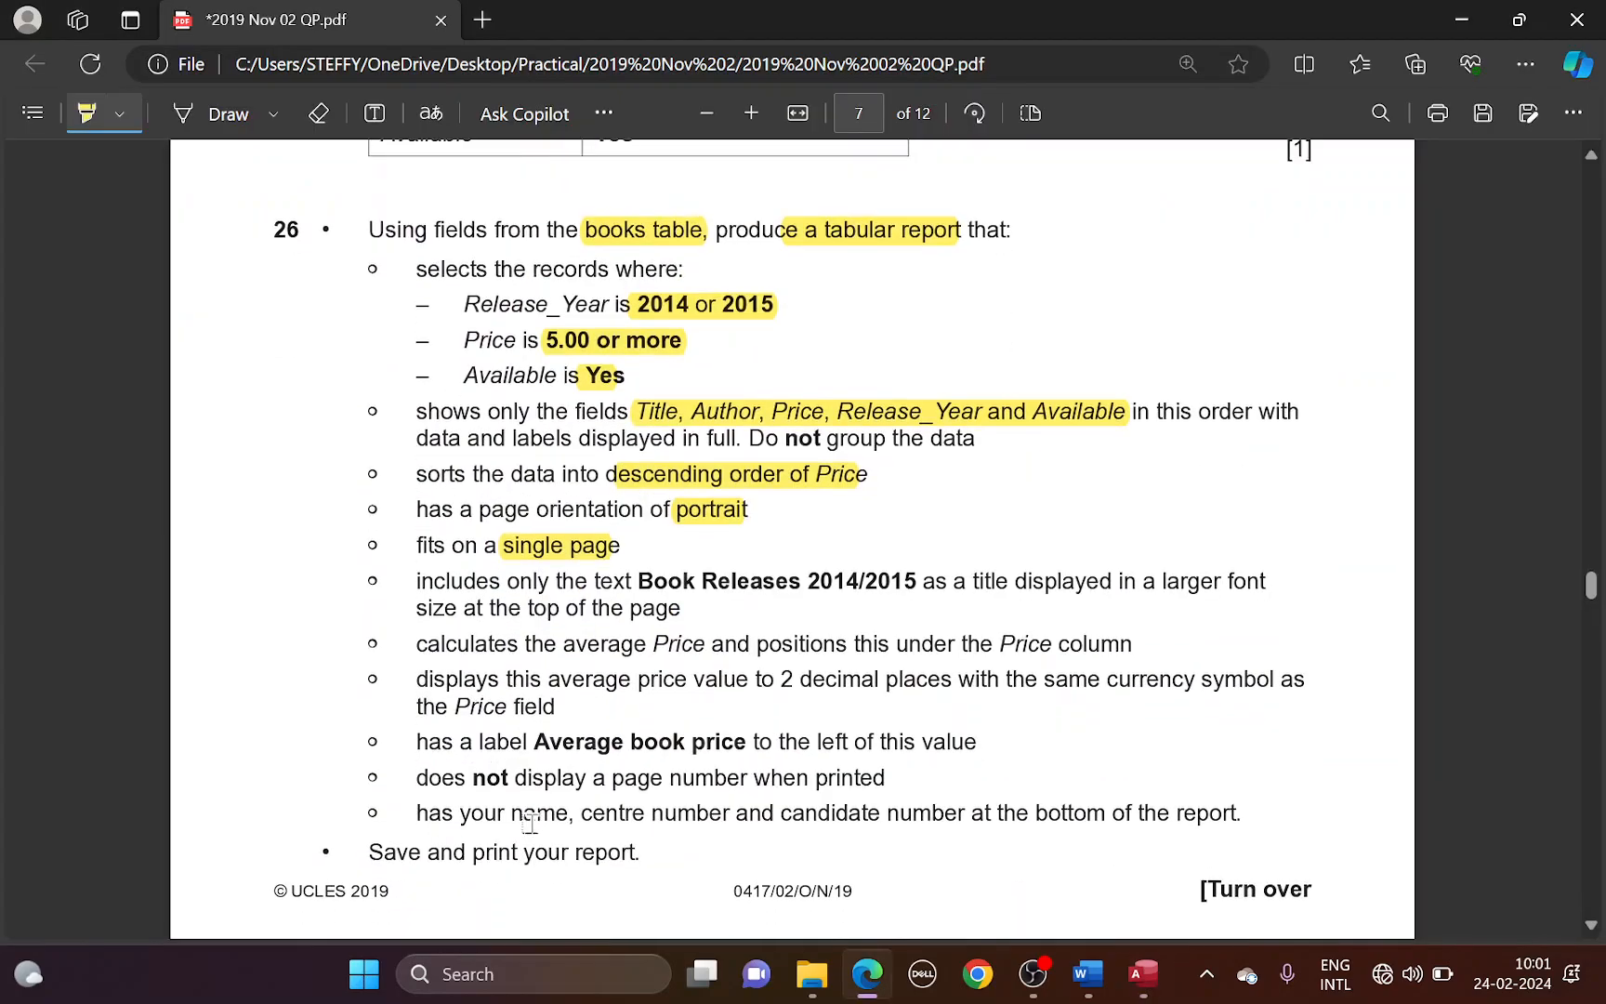
mouse_move(635, 581)
left_mouse_down()
mouse_move(807, 558)
mouse_move(909, 569)
left_mouse_up()
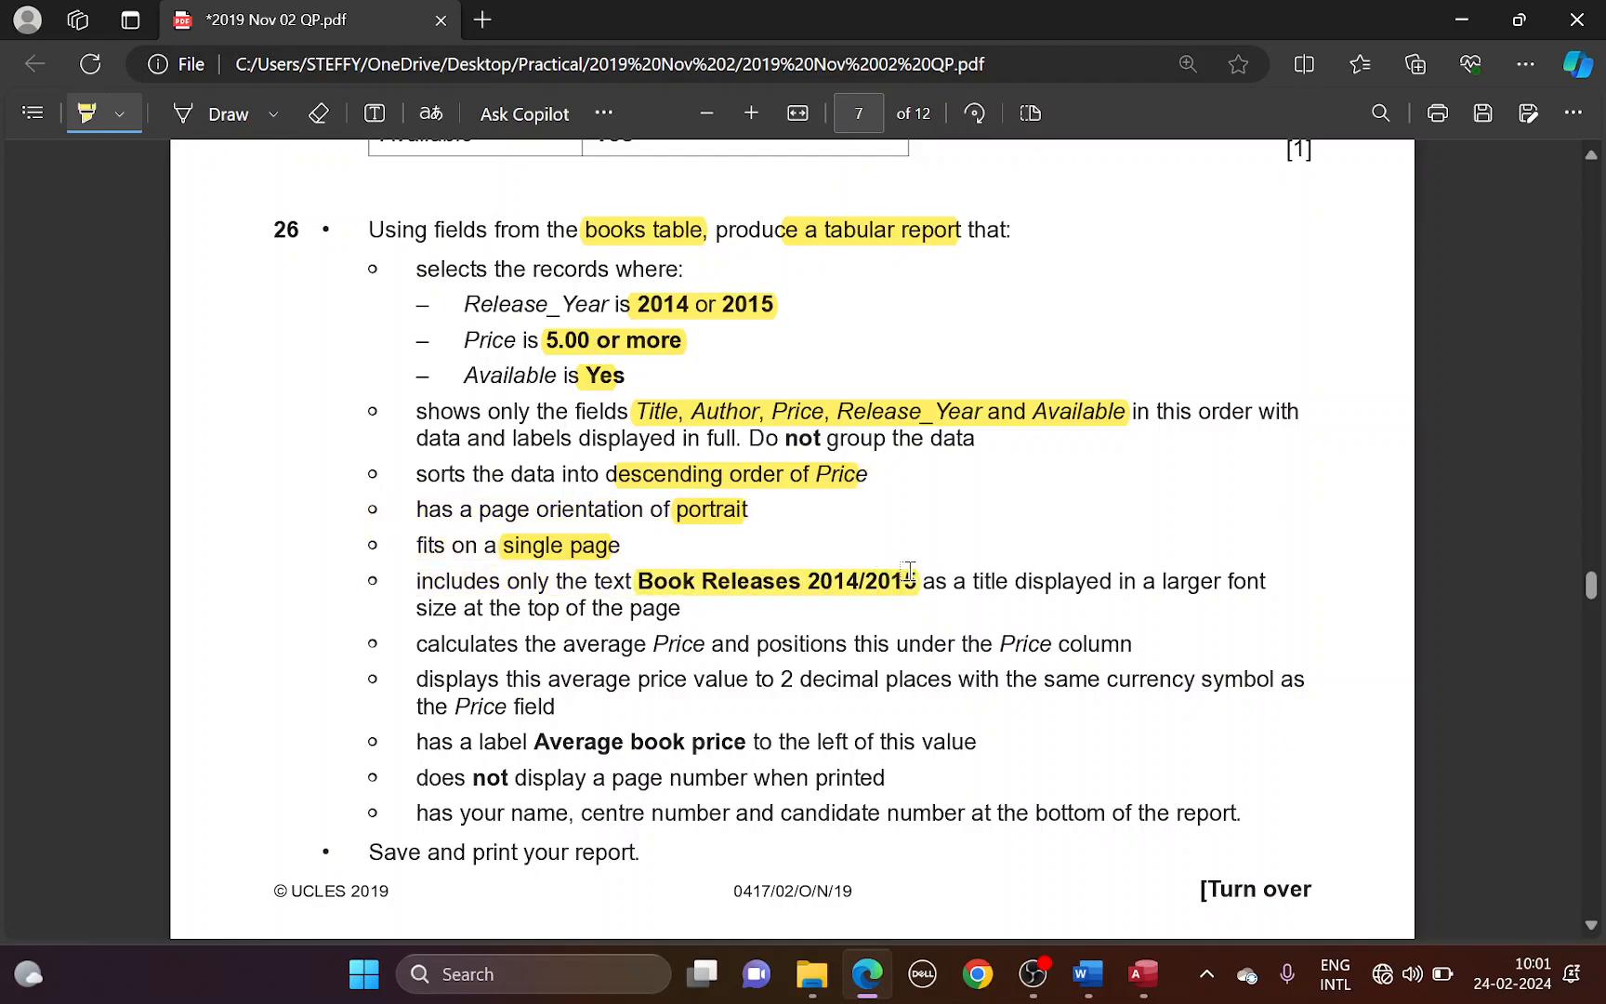
key("alt+Tab")
type("B")
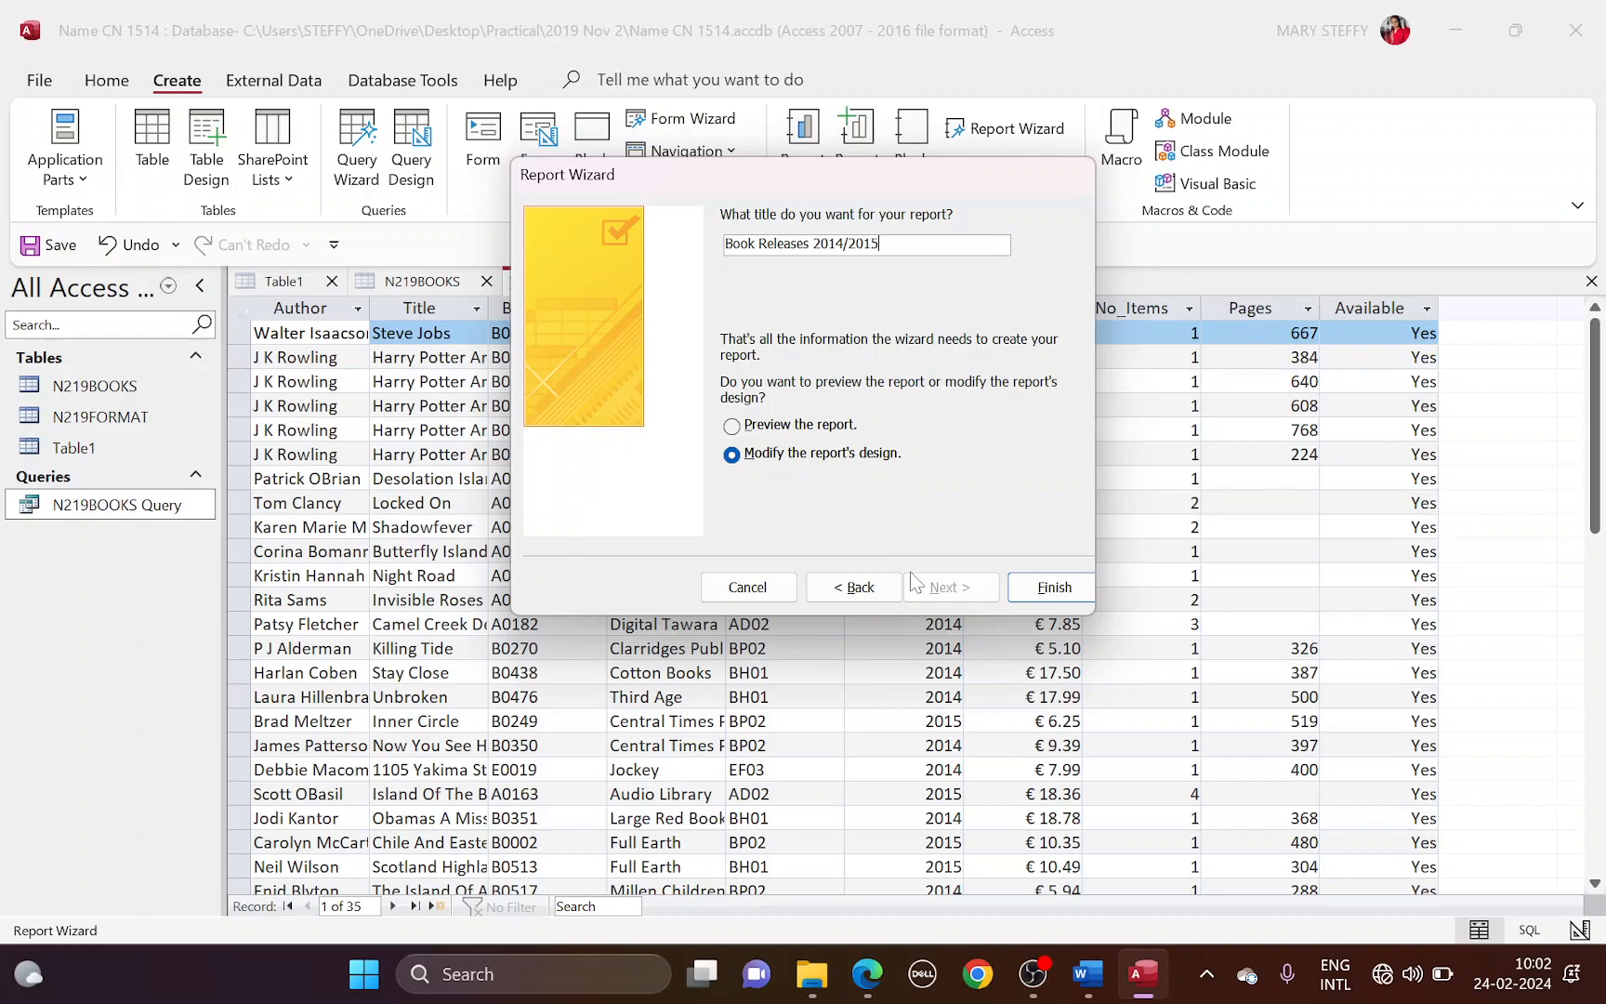
left_click(1055, 587)
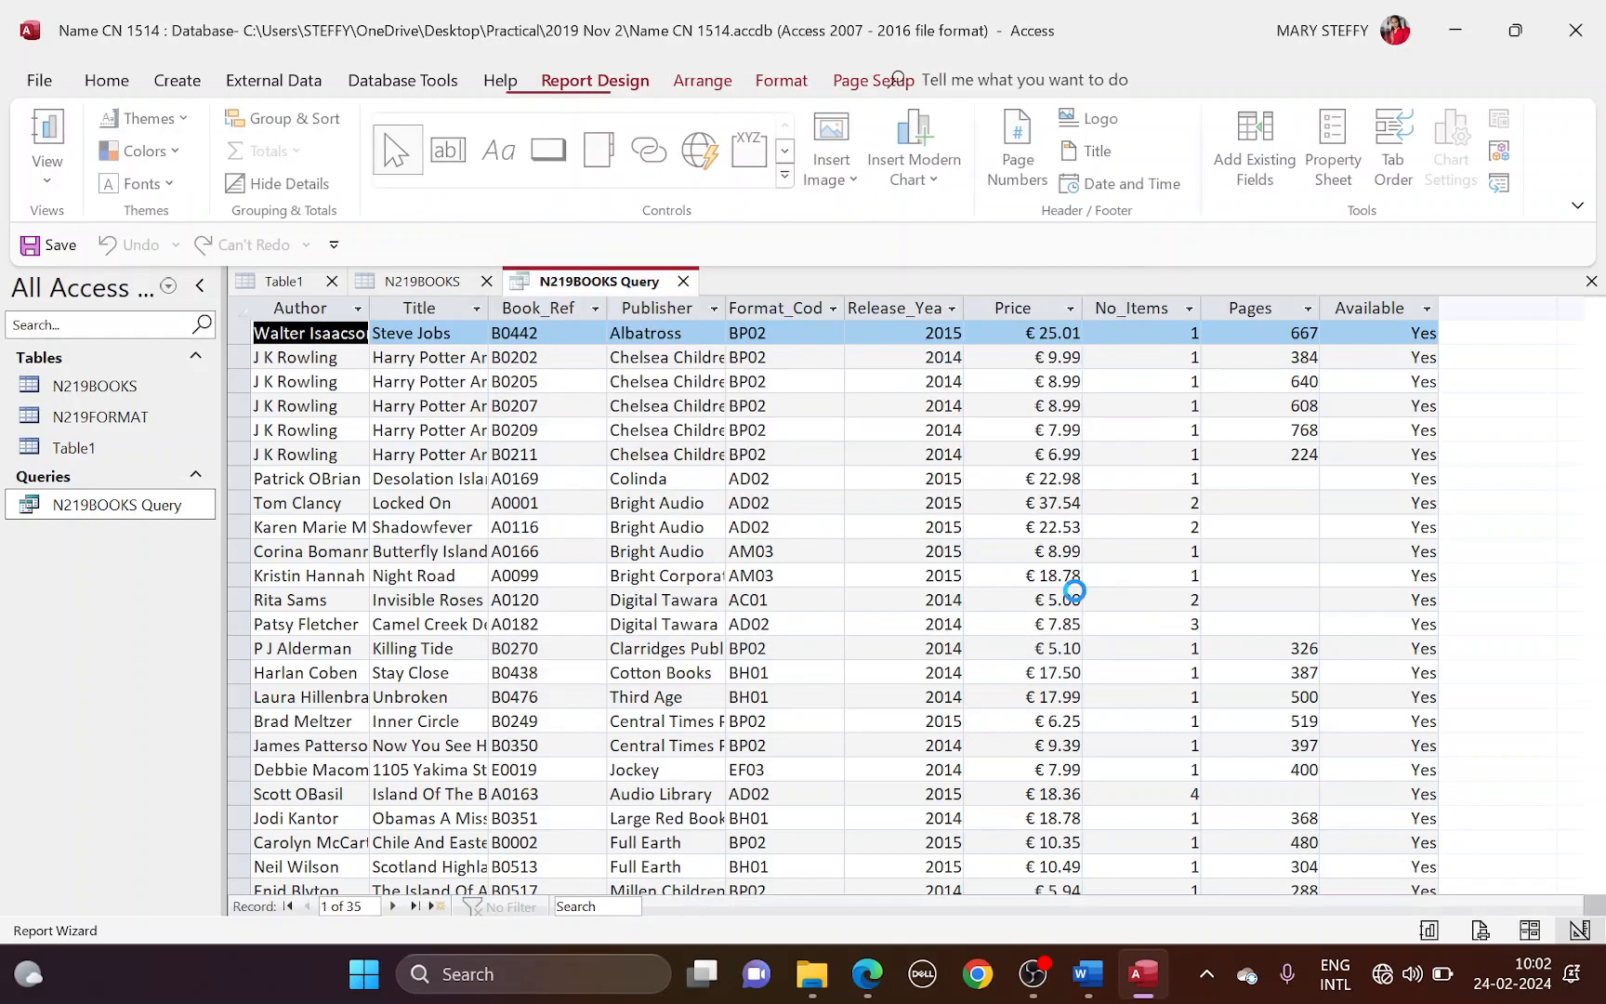
Step: Close the report's field list and highlight "calculates" in the question paper's average price requirement
left_click(1589, 281)
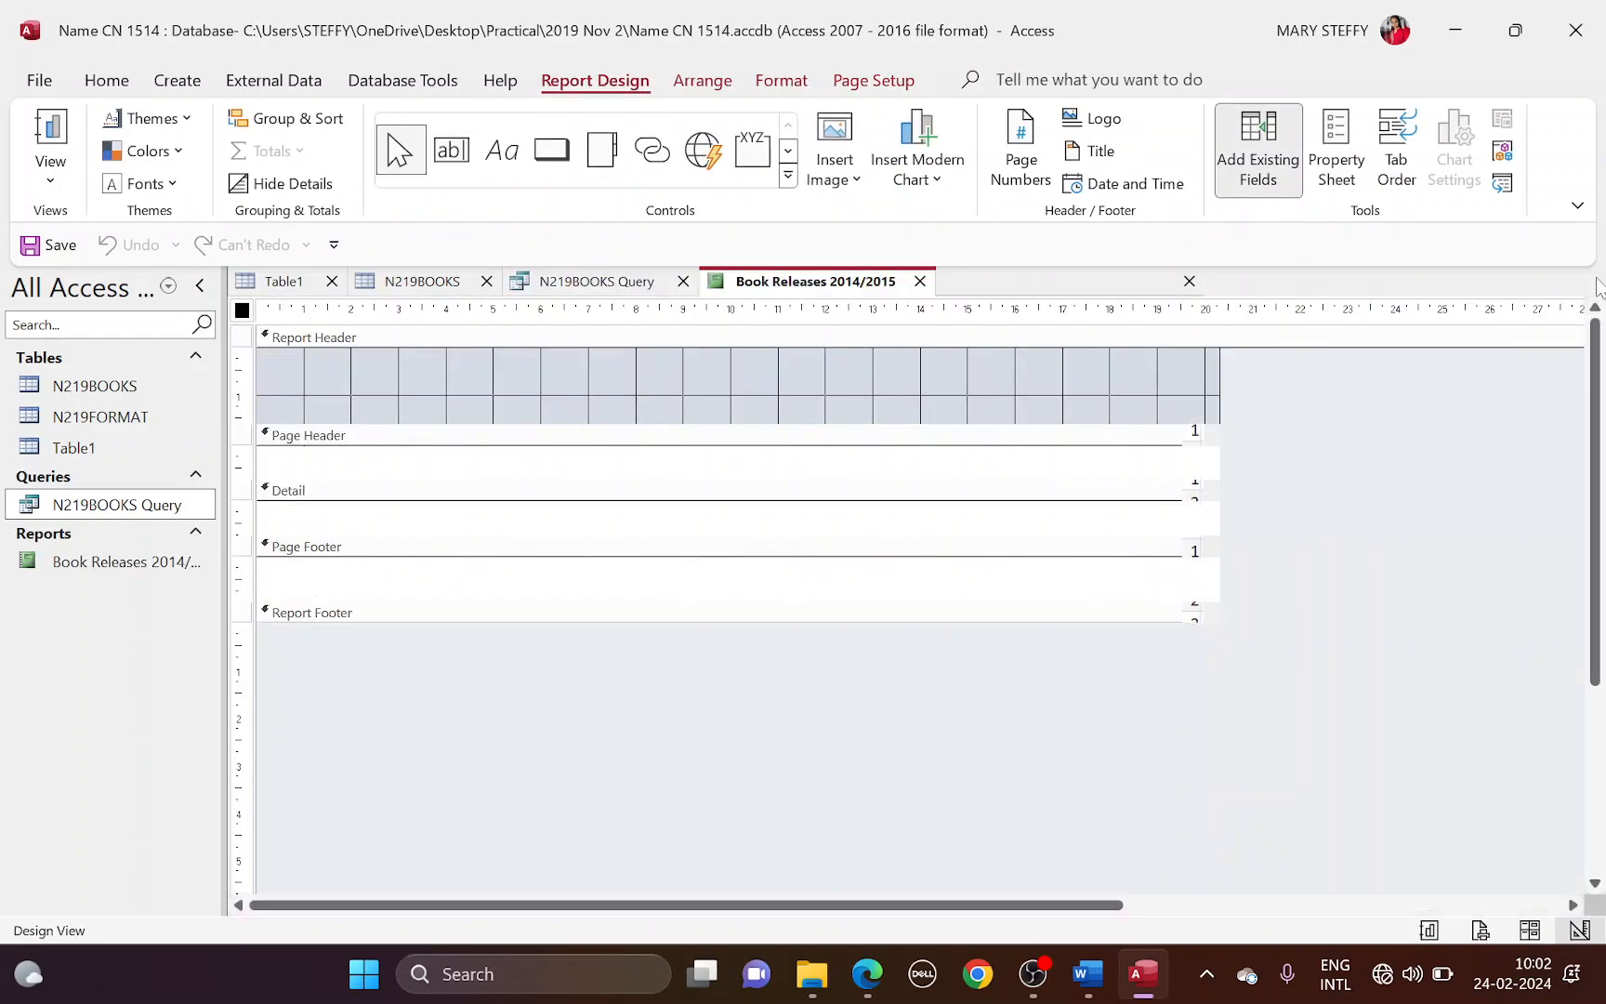
key("alt+Tab")
scroll(186, 743, "down", 3)
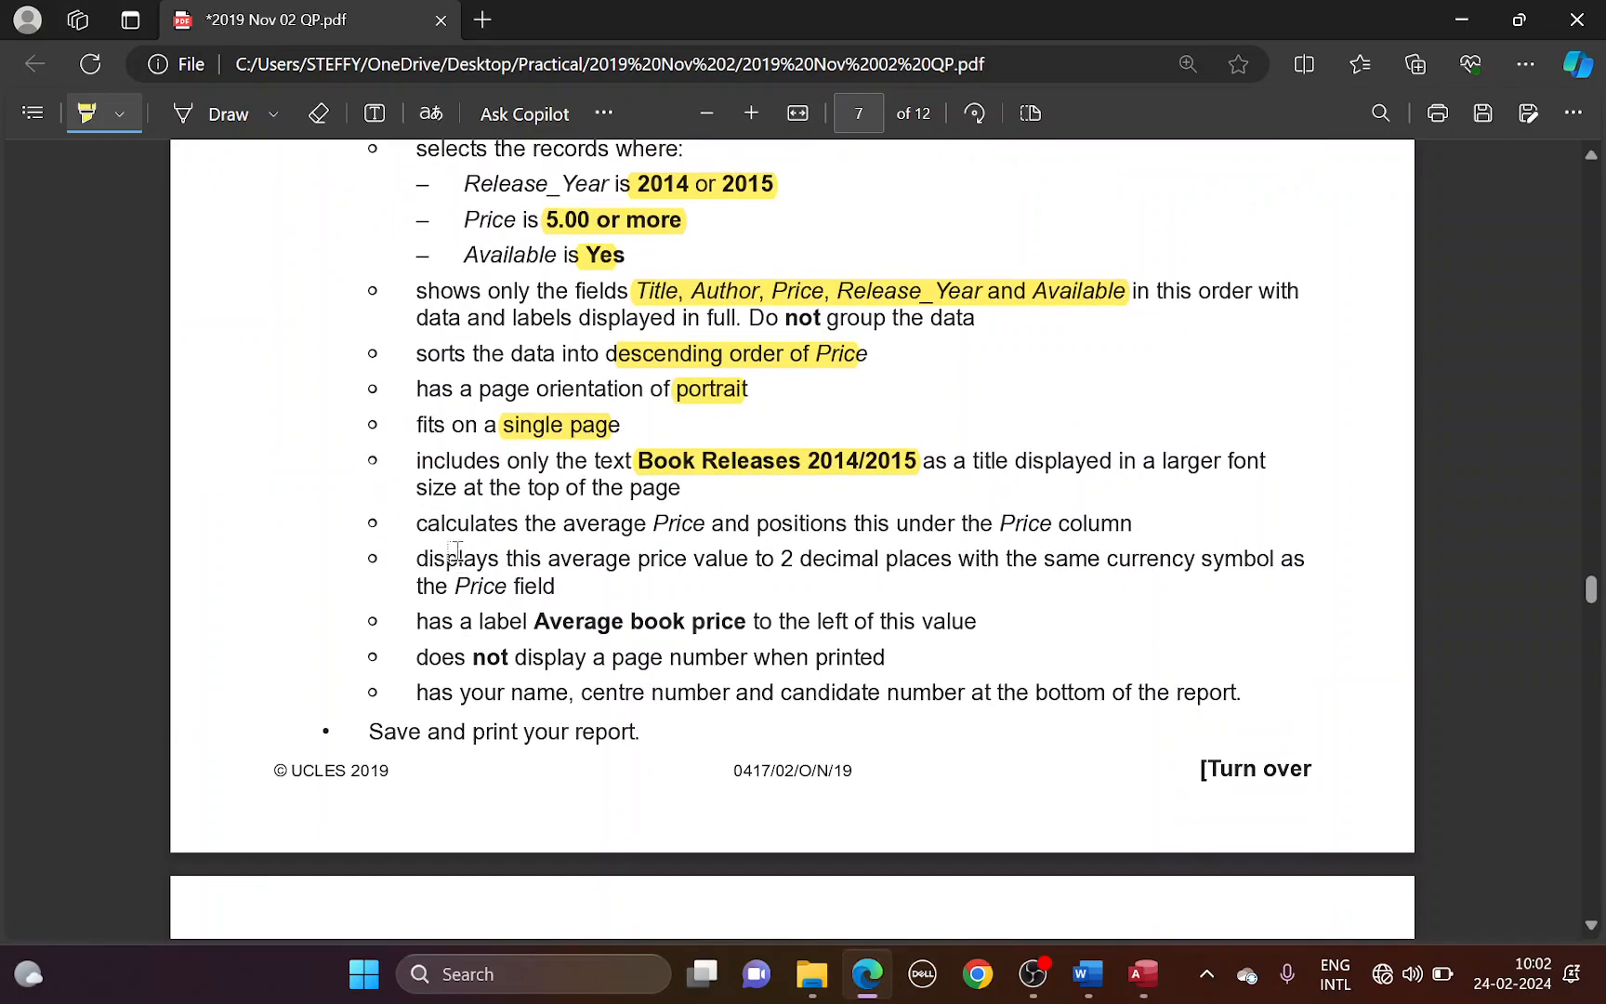
left_click_drag(427, 534, 502, 526)
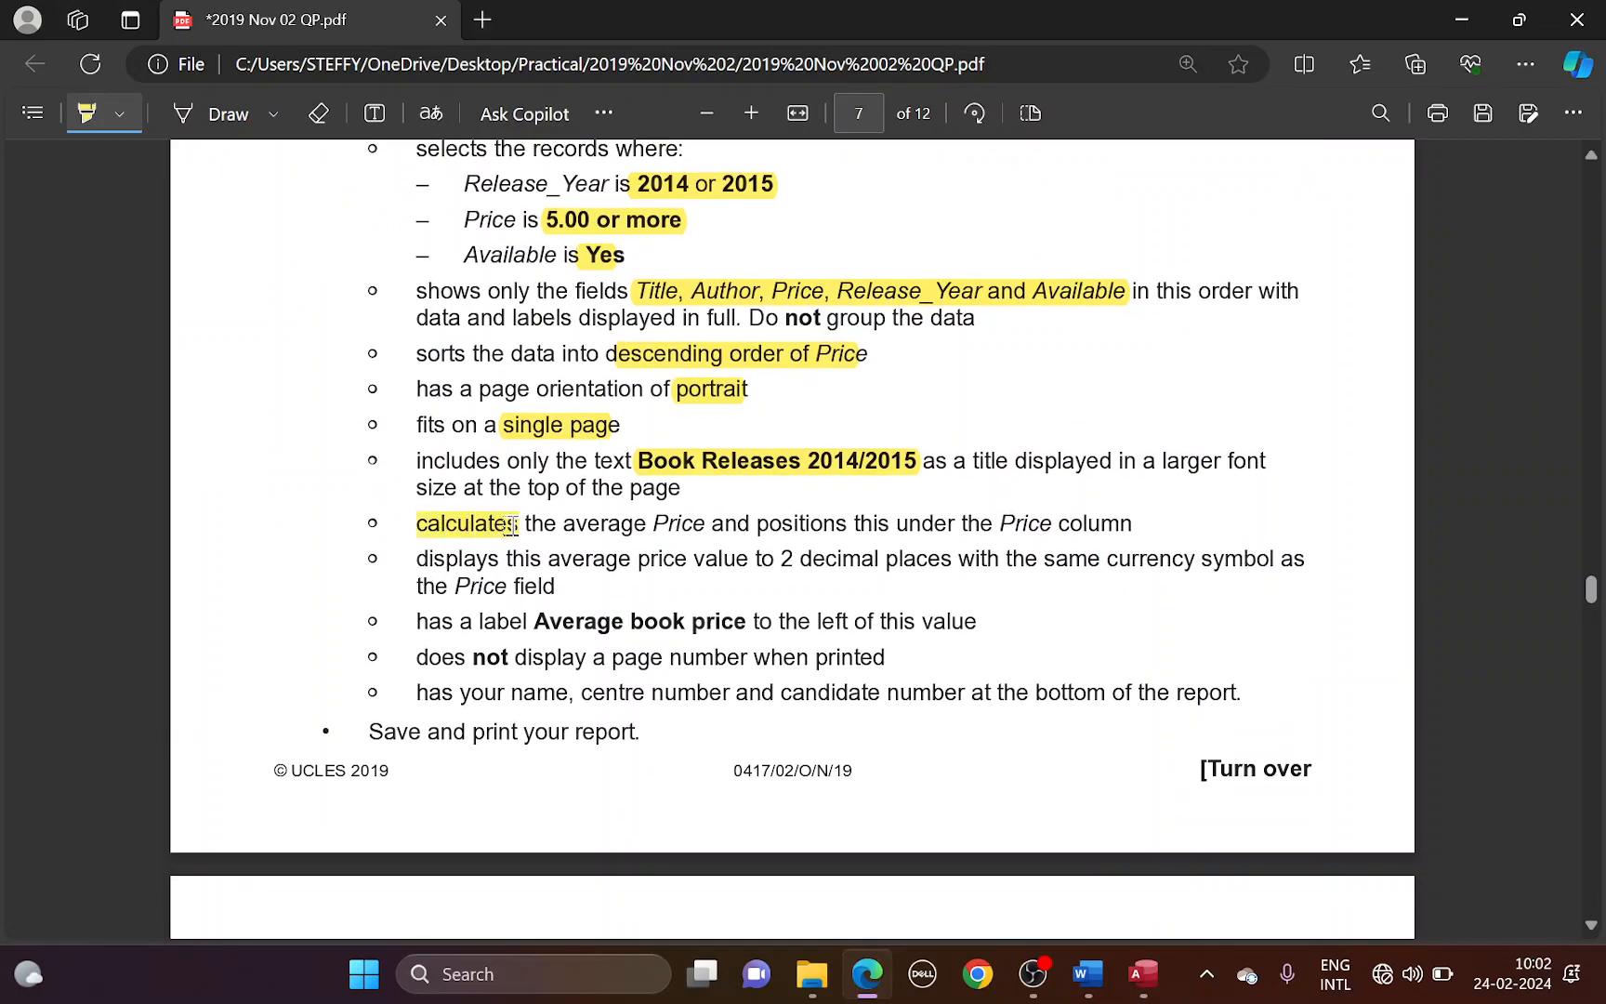
Step: Expand the report footer to about 1.5 cm high and place a text box about 4 cm wide in it
key("alt+Tab")
left_click_drag(624, 619, 638, 690)
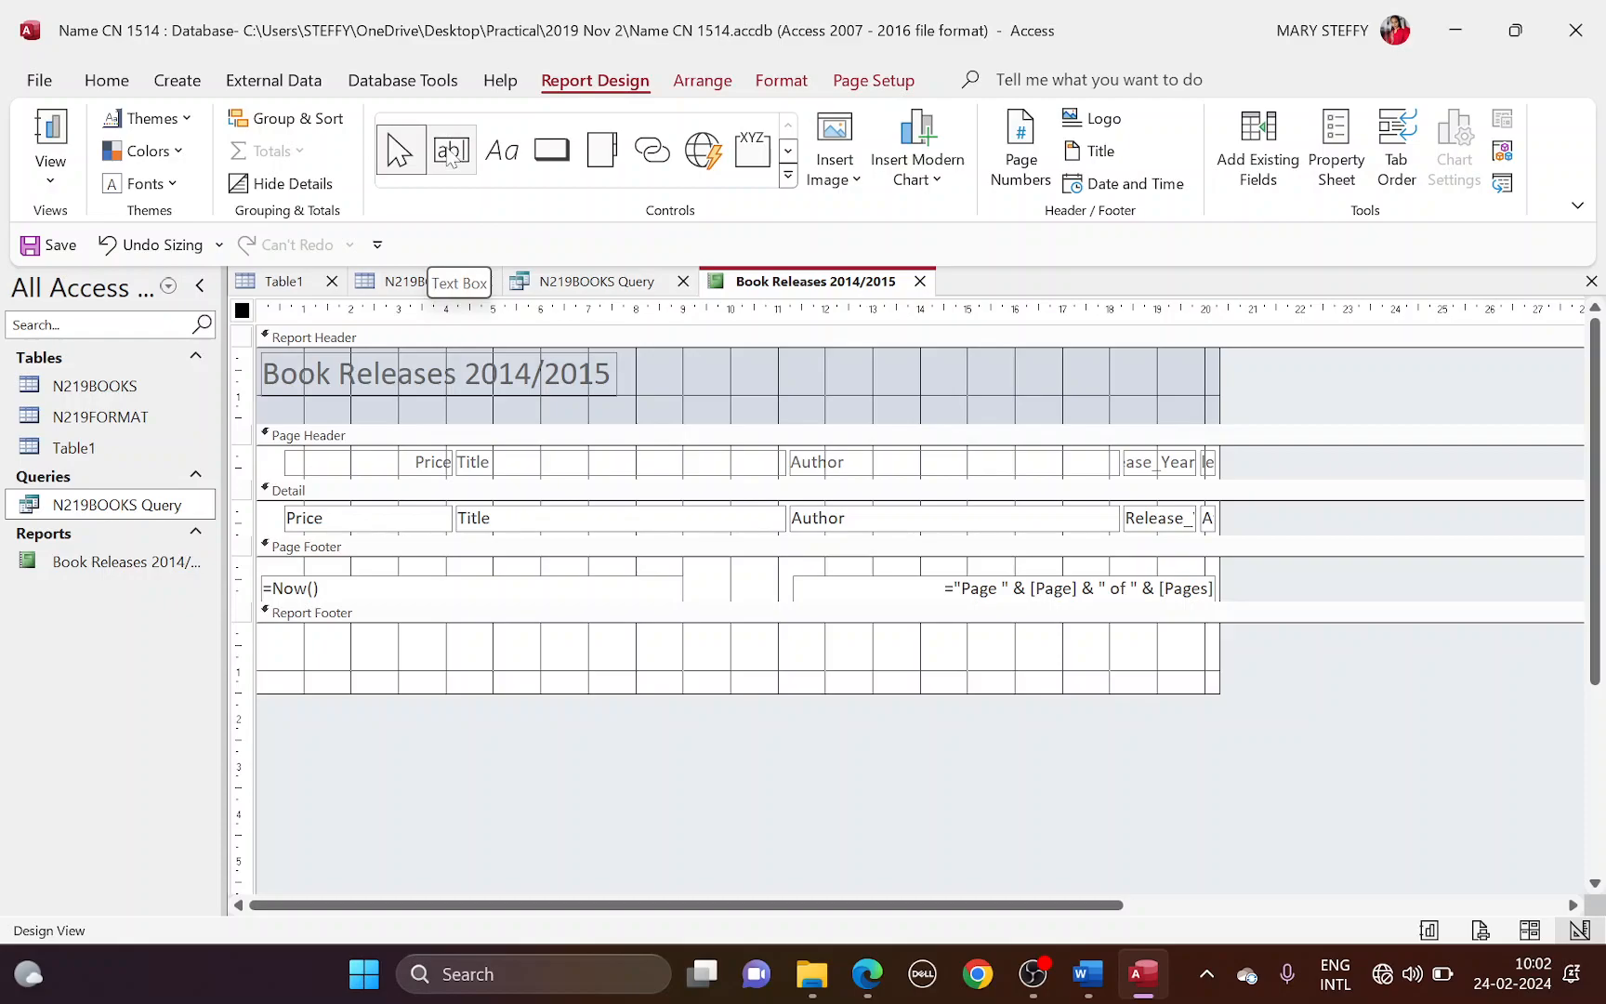
left_click(448, 154)
left_click_drag(659, 648, 850, 670)
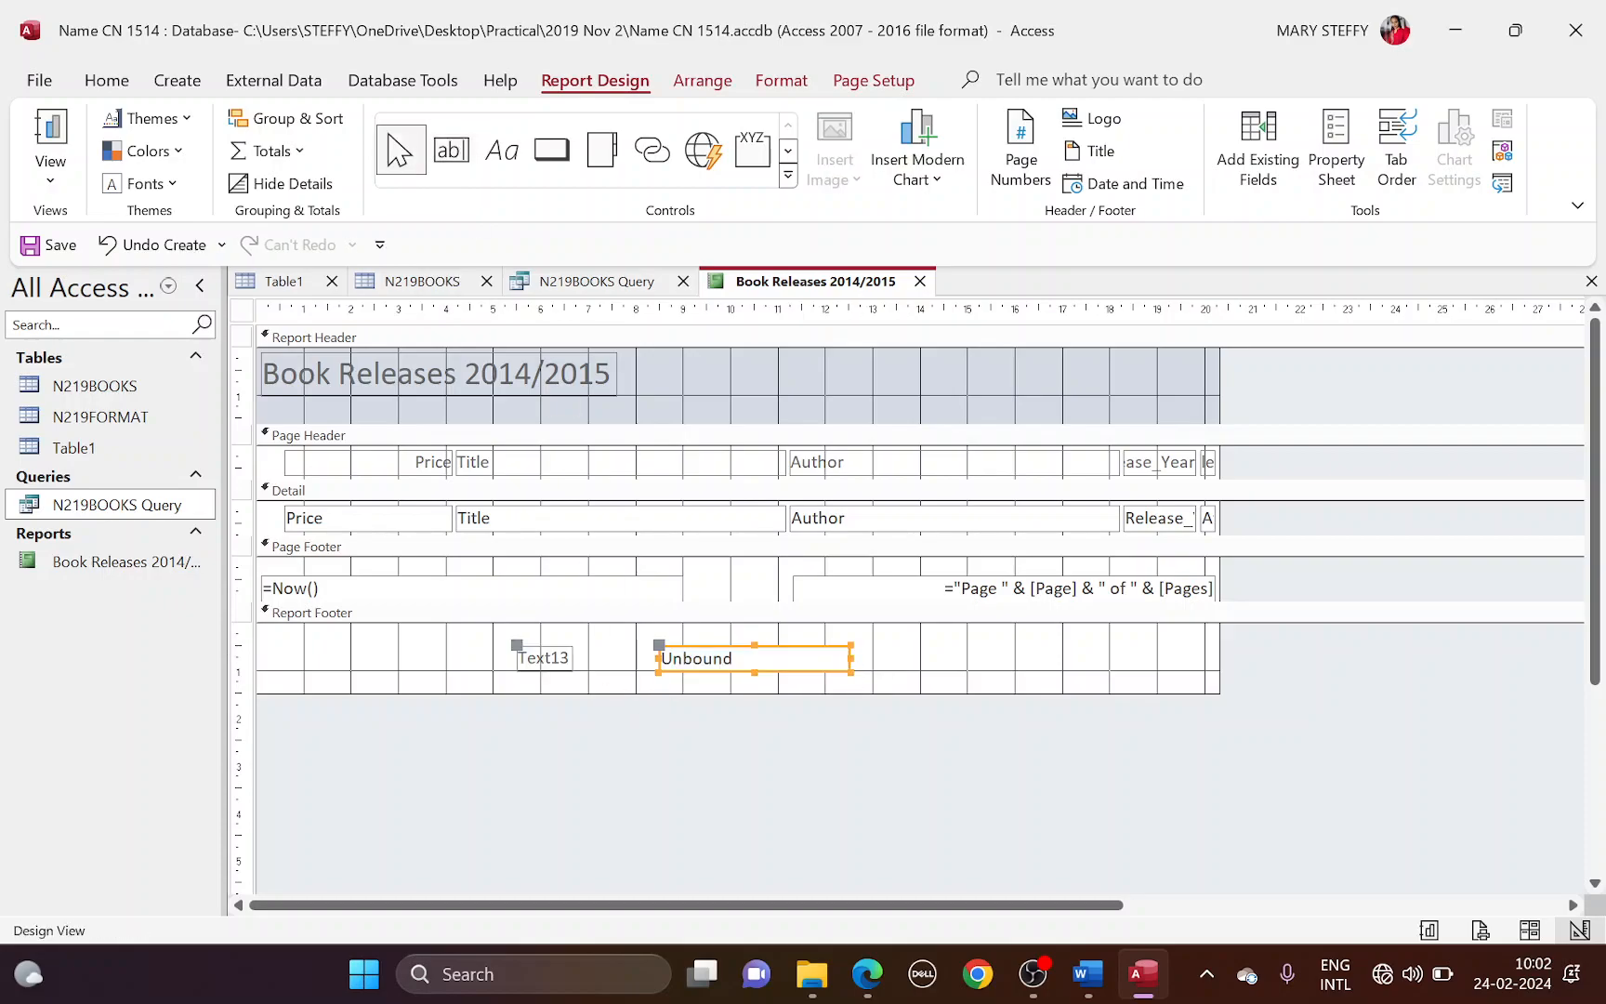
Step: Highlight "average Price" in the question paper and enter =Avg(Price) in the report footer's text box
key("alt+Tab")
left_click_drag(566, 527, 700, 526)
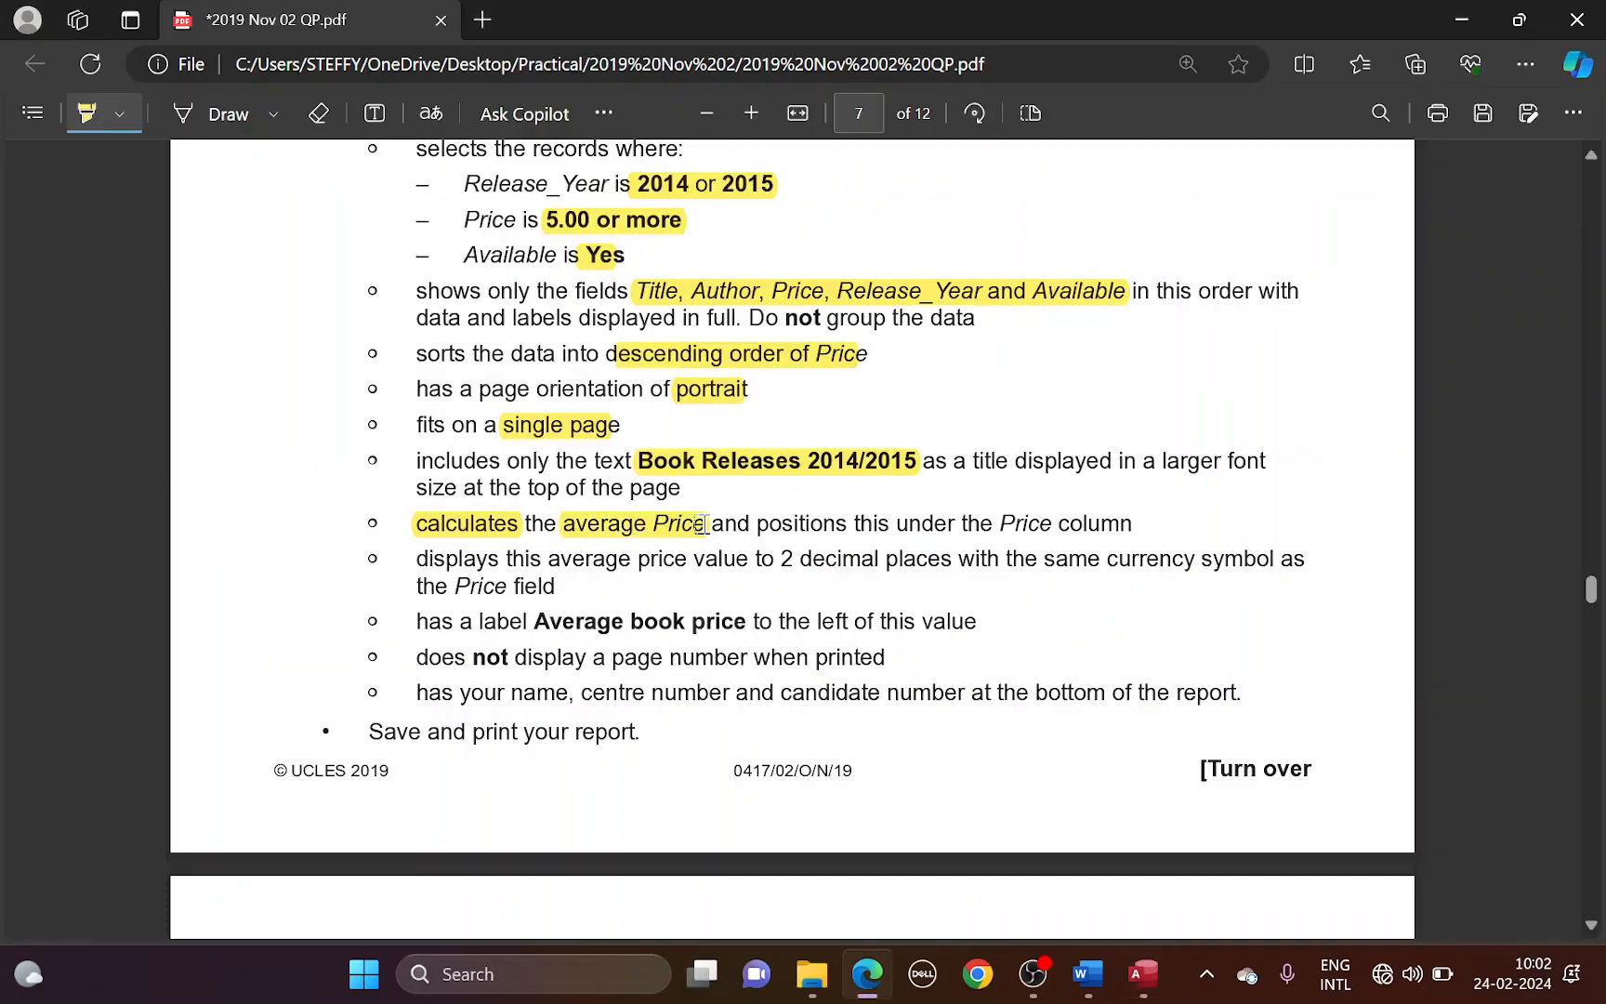
key("alt+Tab")
type("=")
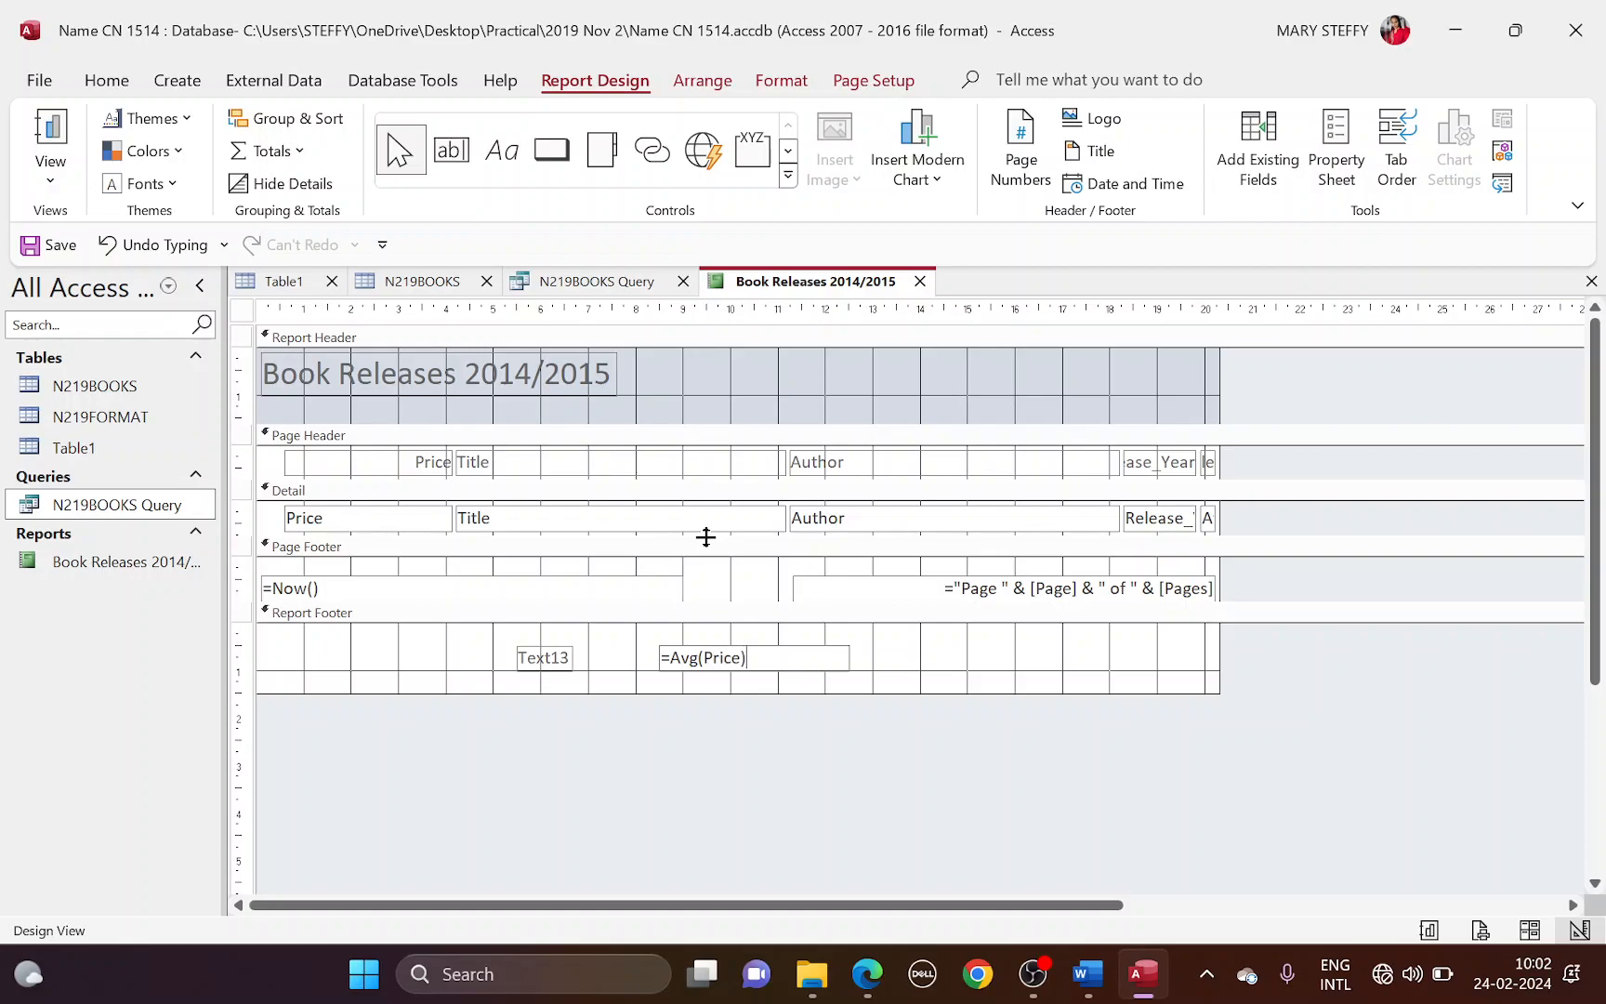
Step: Highlight the decimal places and currency symbol requirements in the question paper, and format the average price text box as Euro with 2 decimal places
key("alt+Tab")
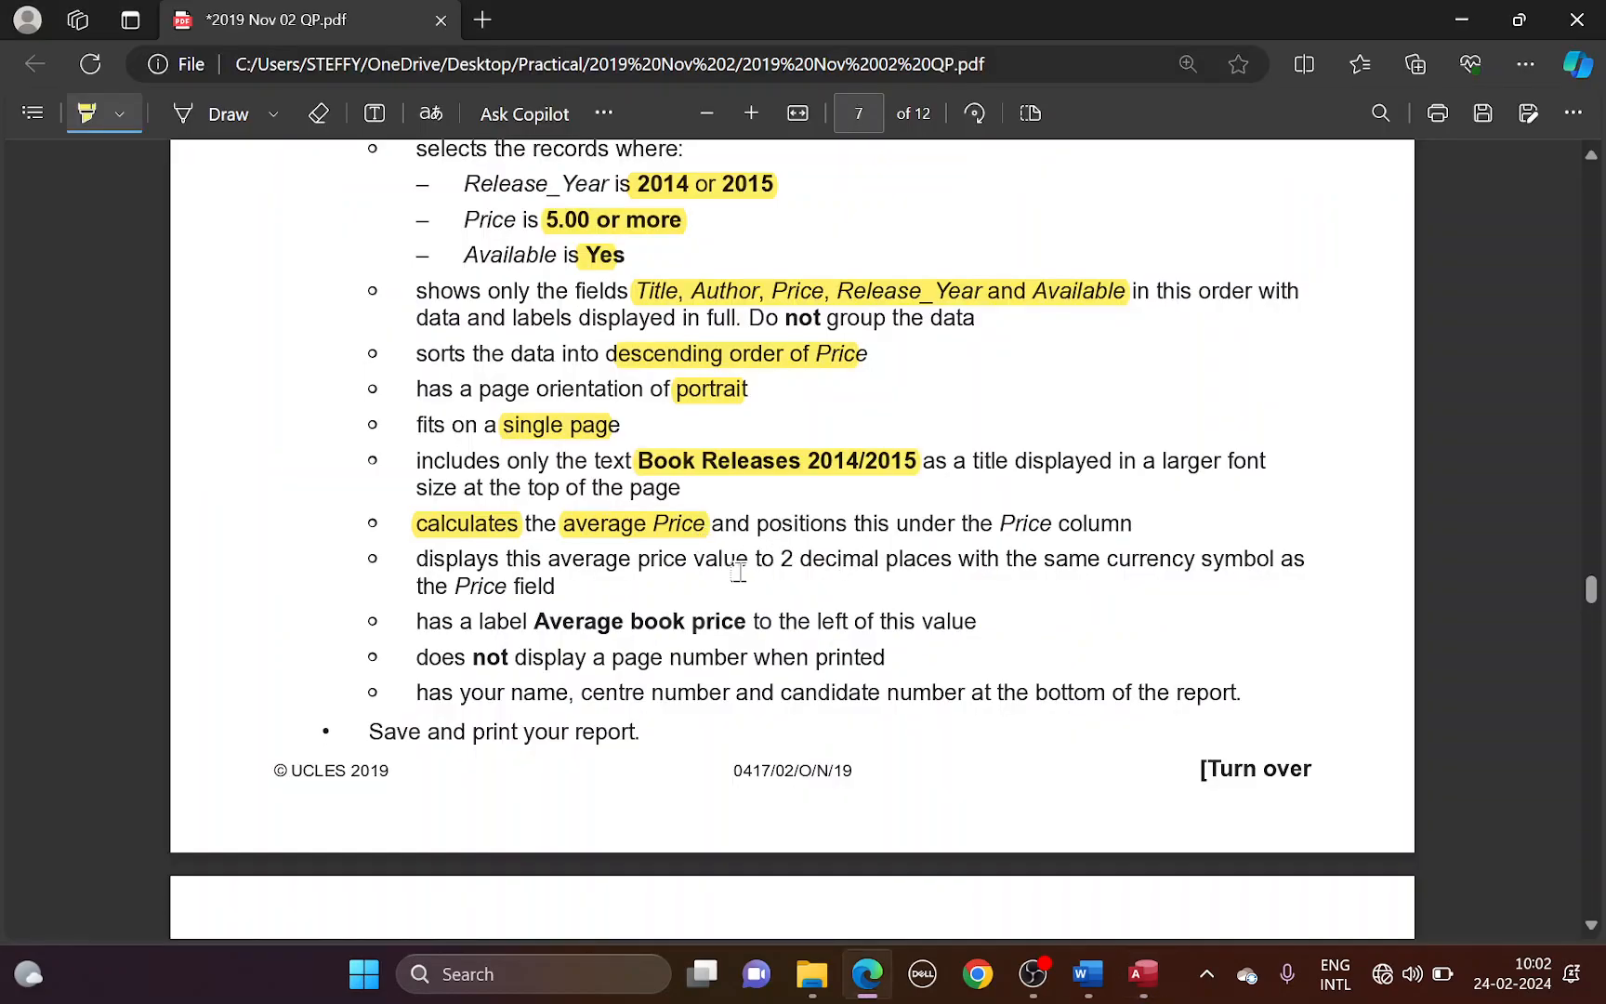
left_click_drag(695, 559, 1215, 560)
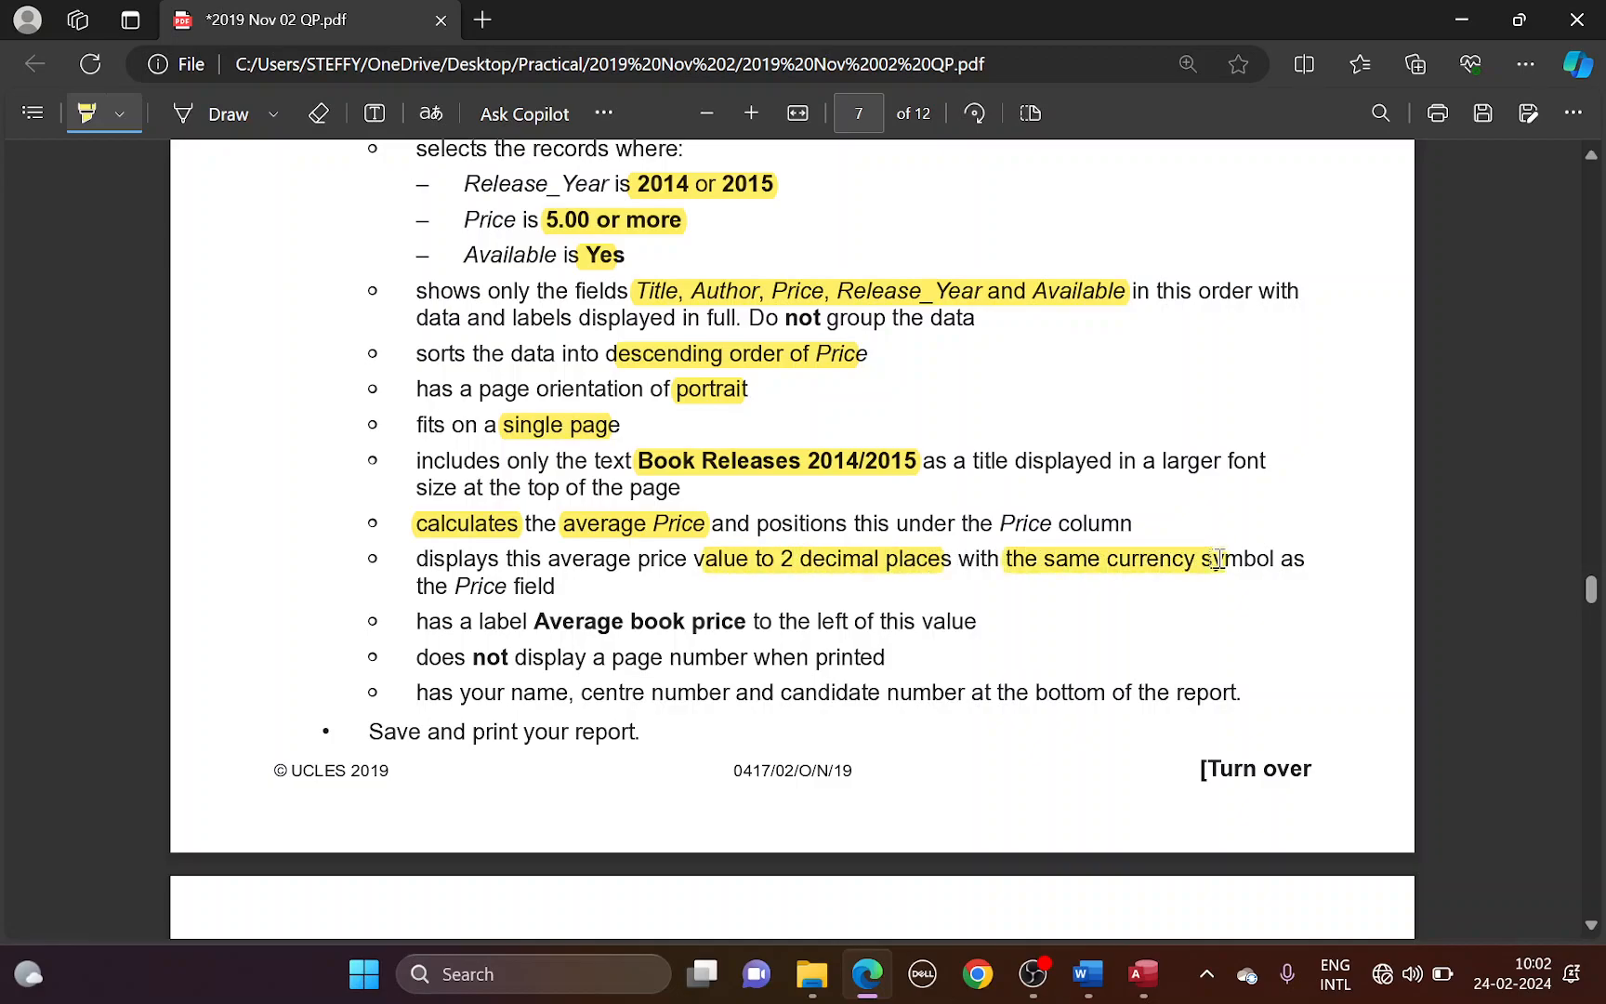
key("alt+Tab")
left_click(948, 650)
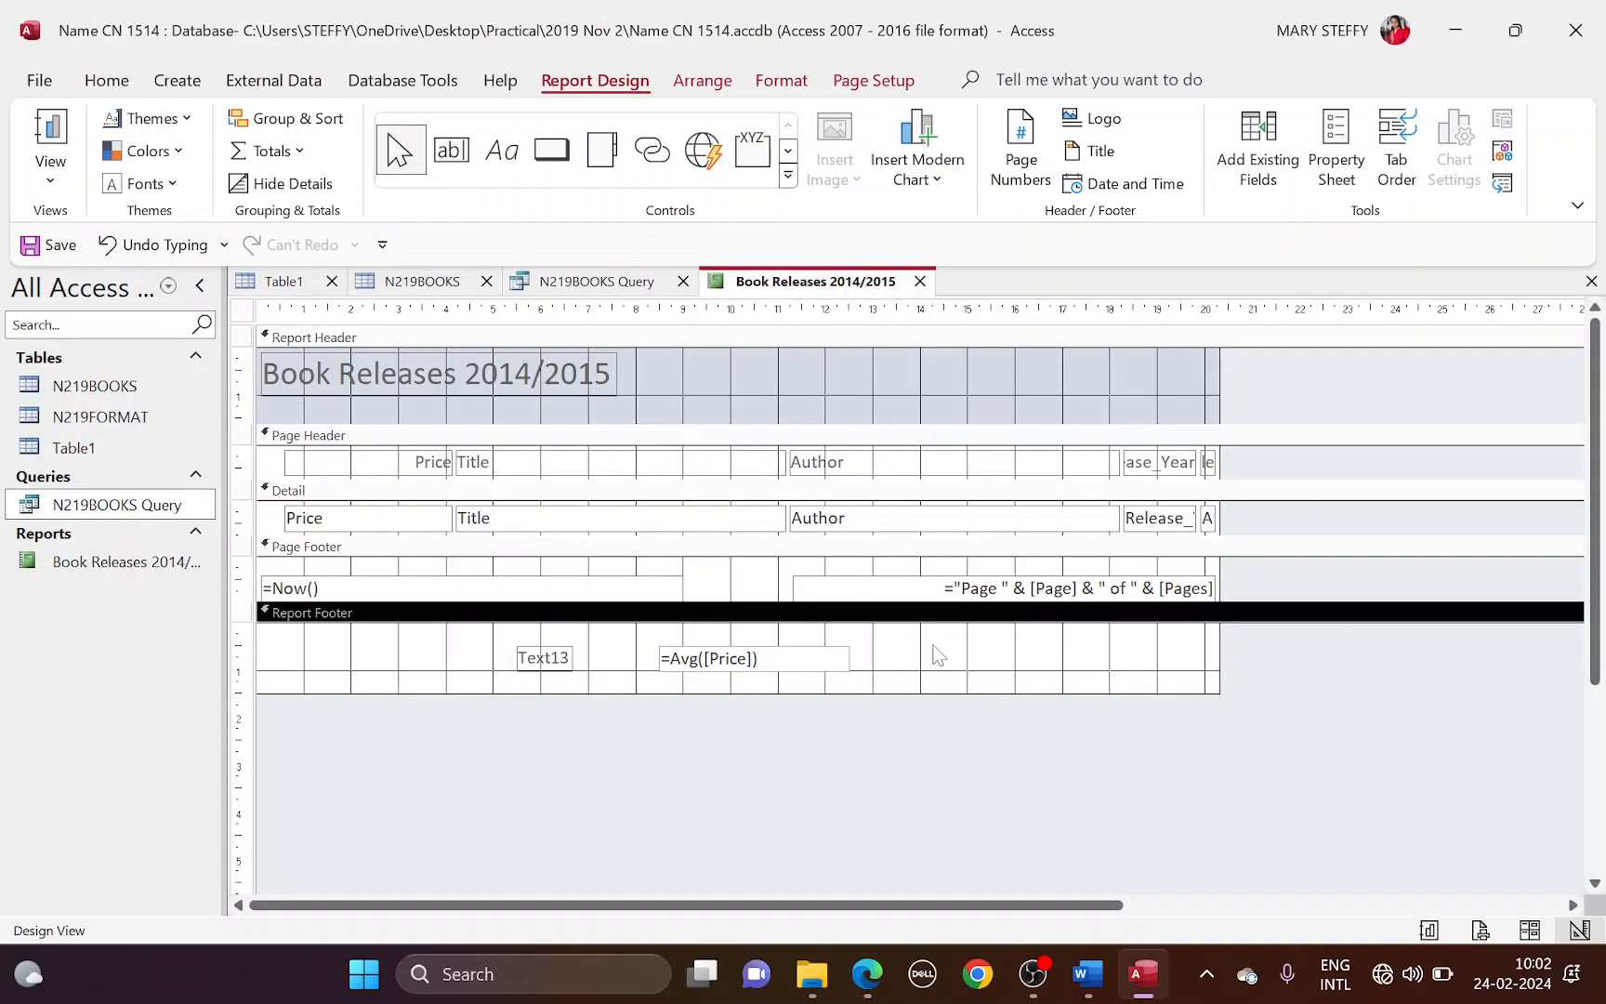
left_click(835, 661)
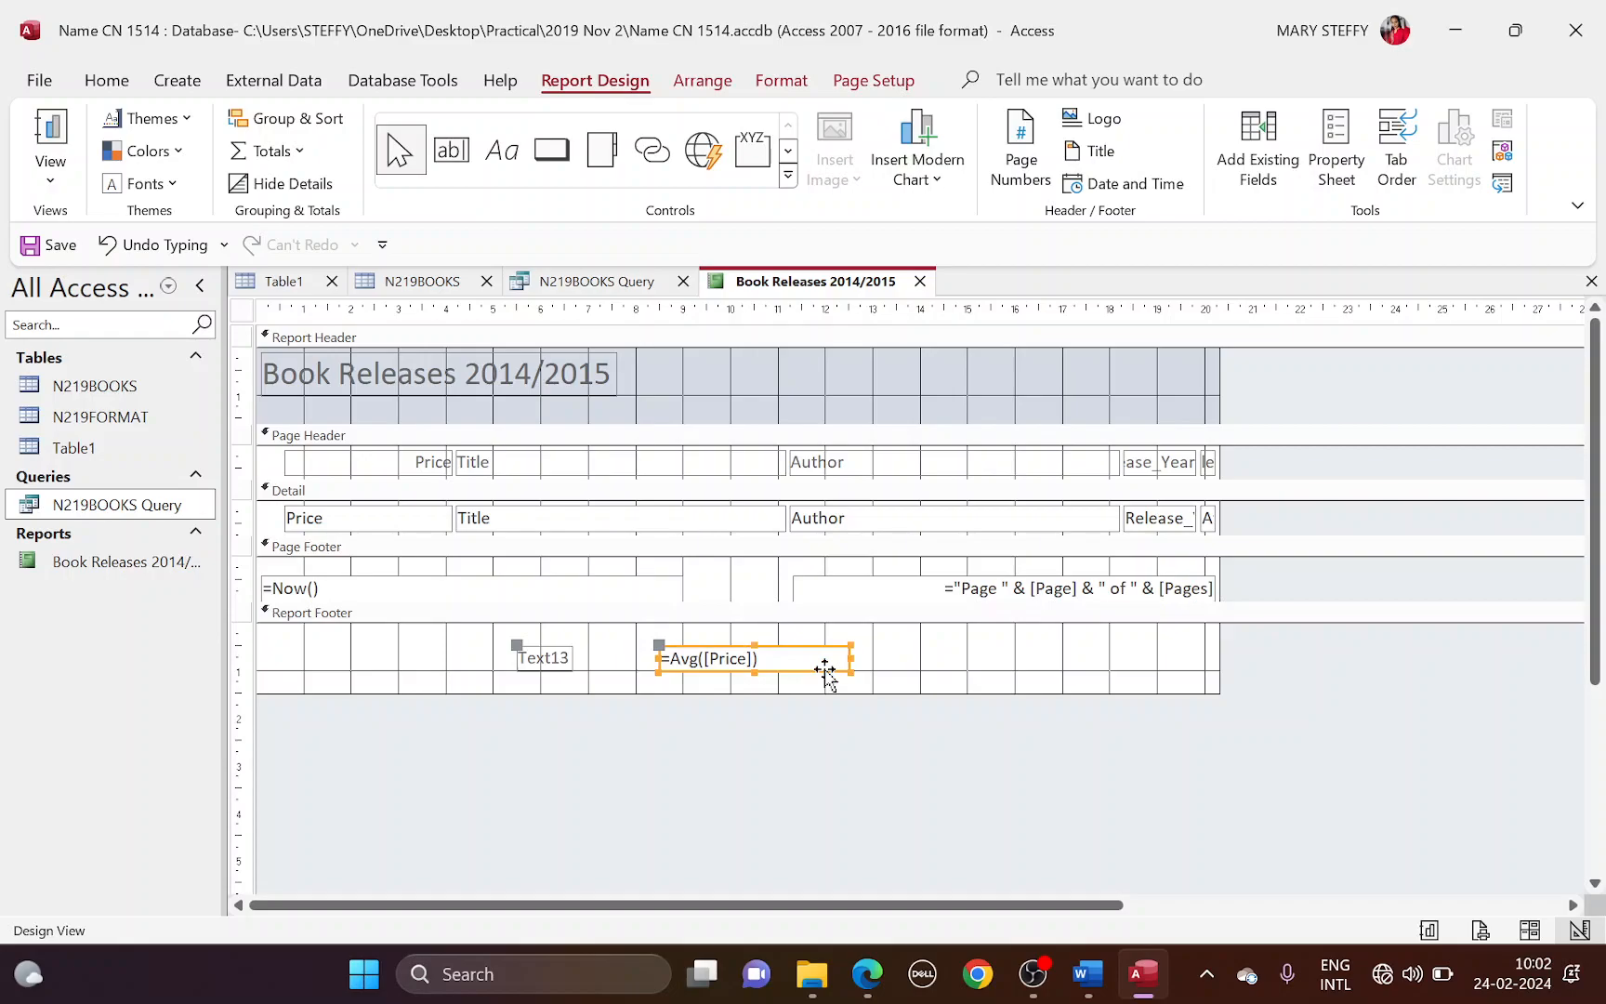
left_click(1341, 153)
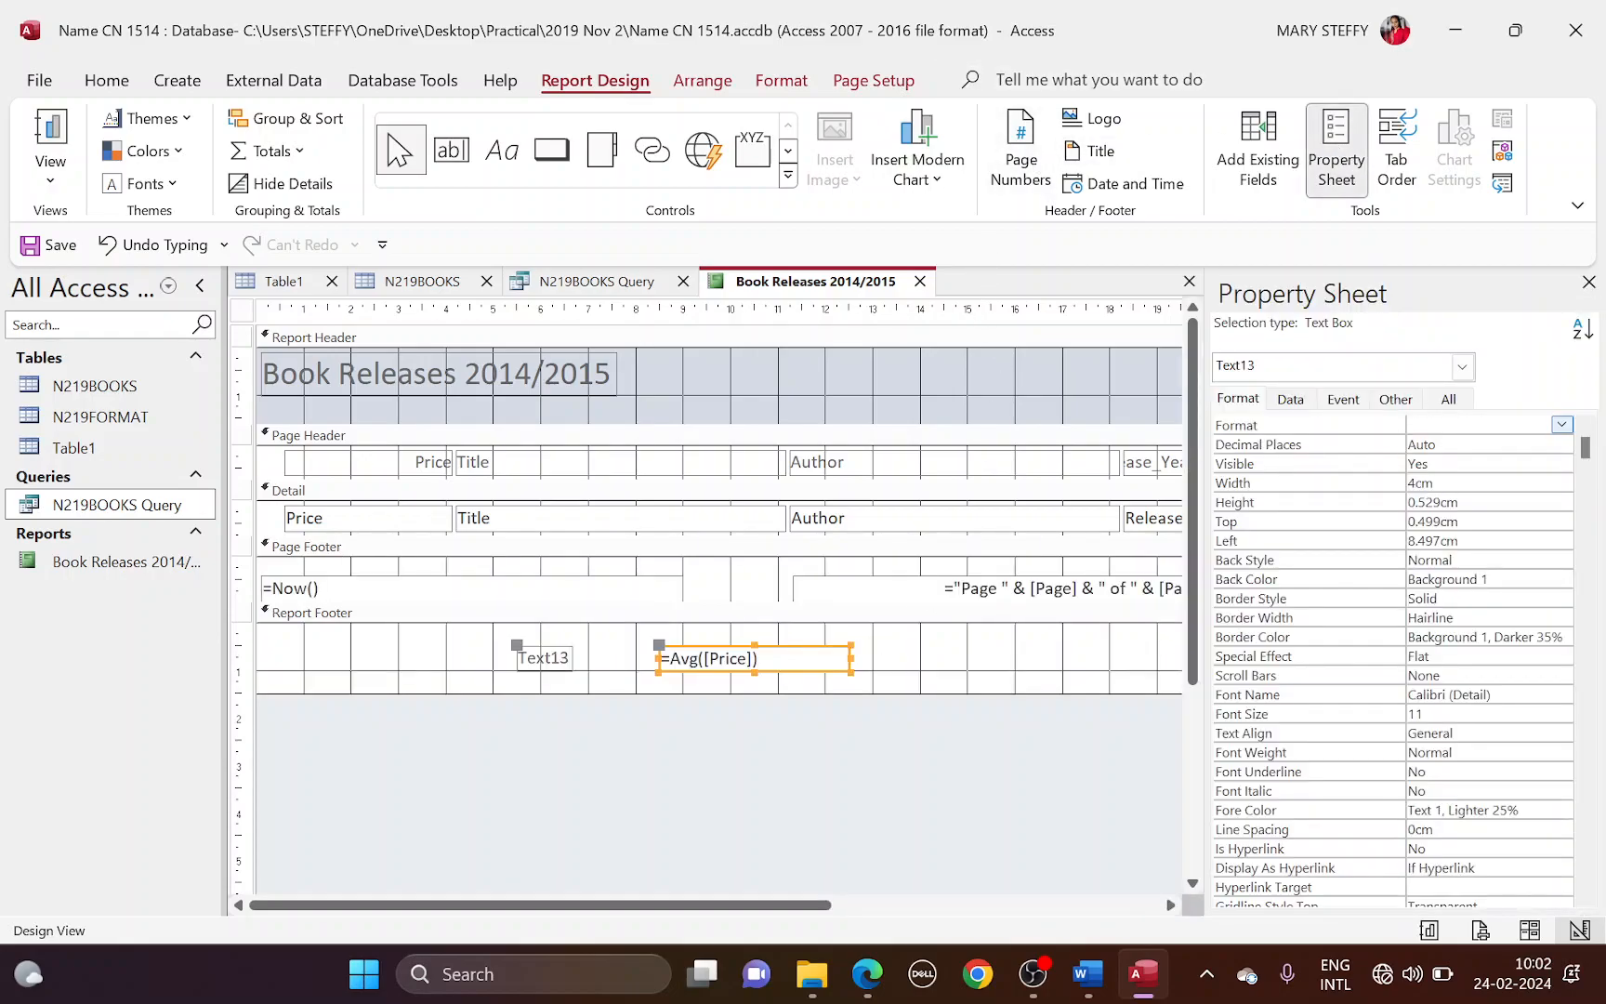
left_click(1561, 424)
left_click(1537, 610)
left_click(1561, 444)
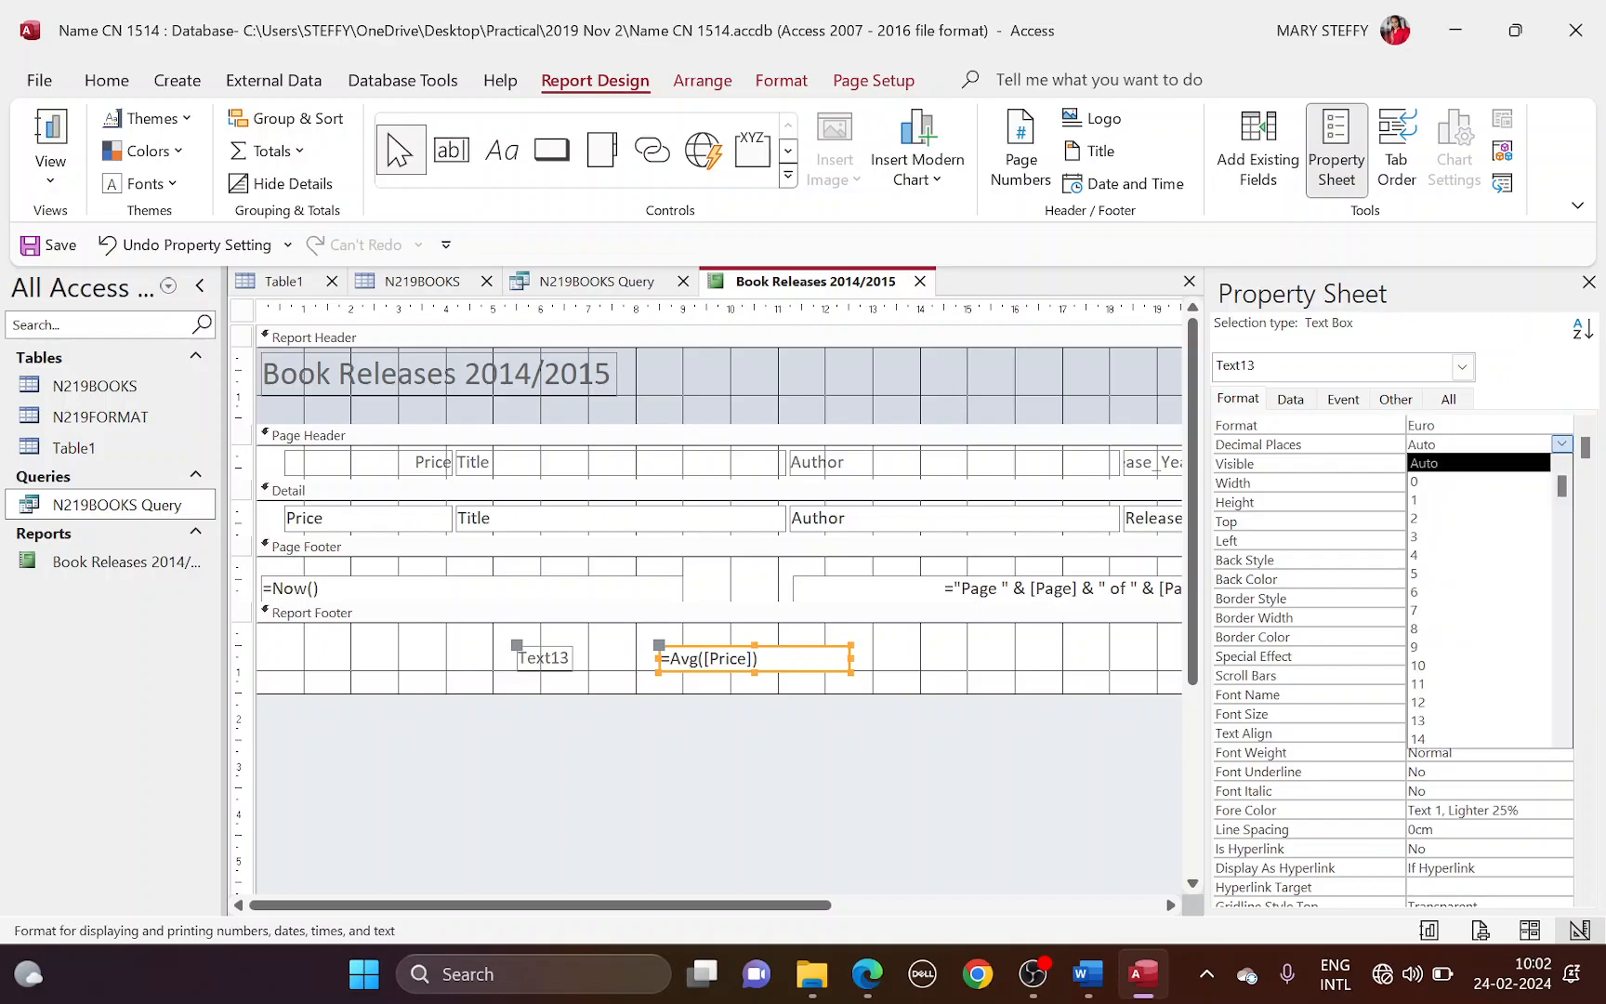
left_click(1538, 521)
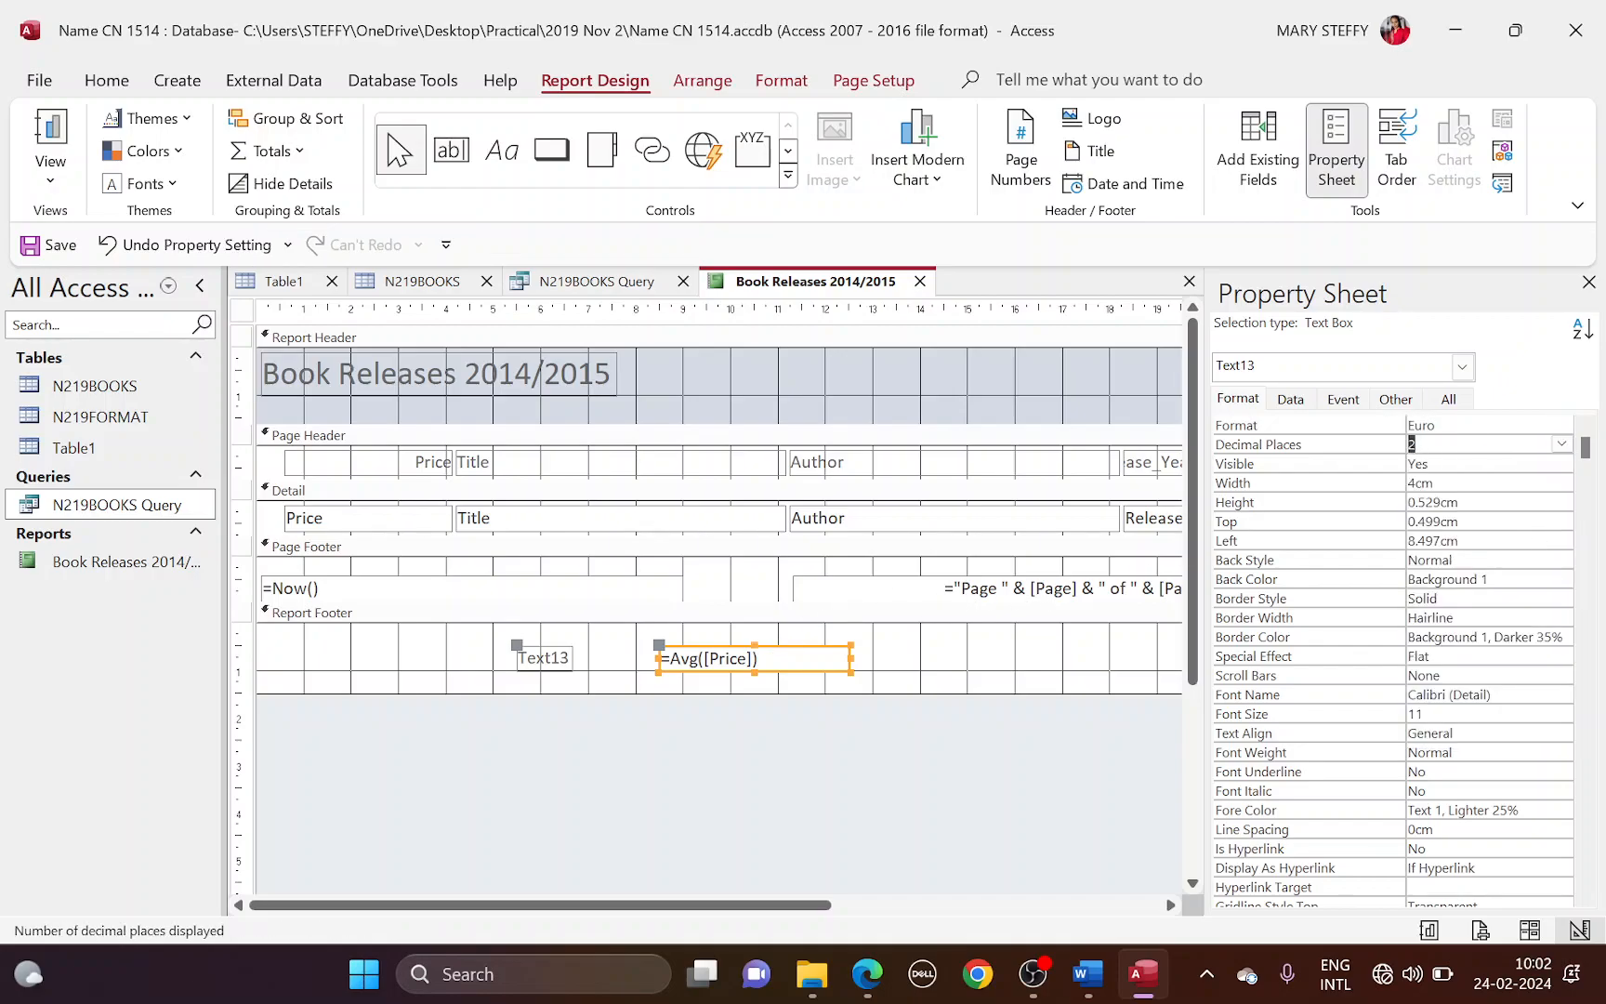
left_click(1589, 282)
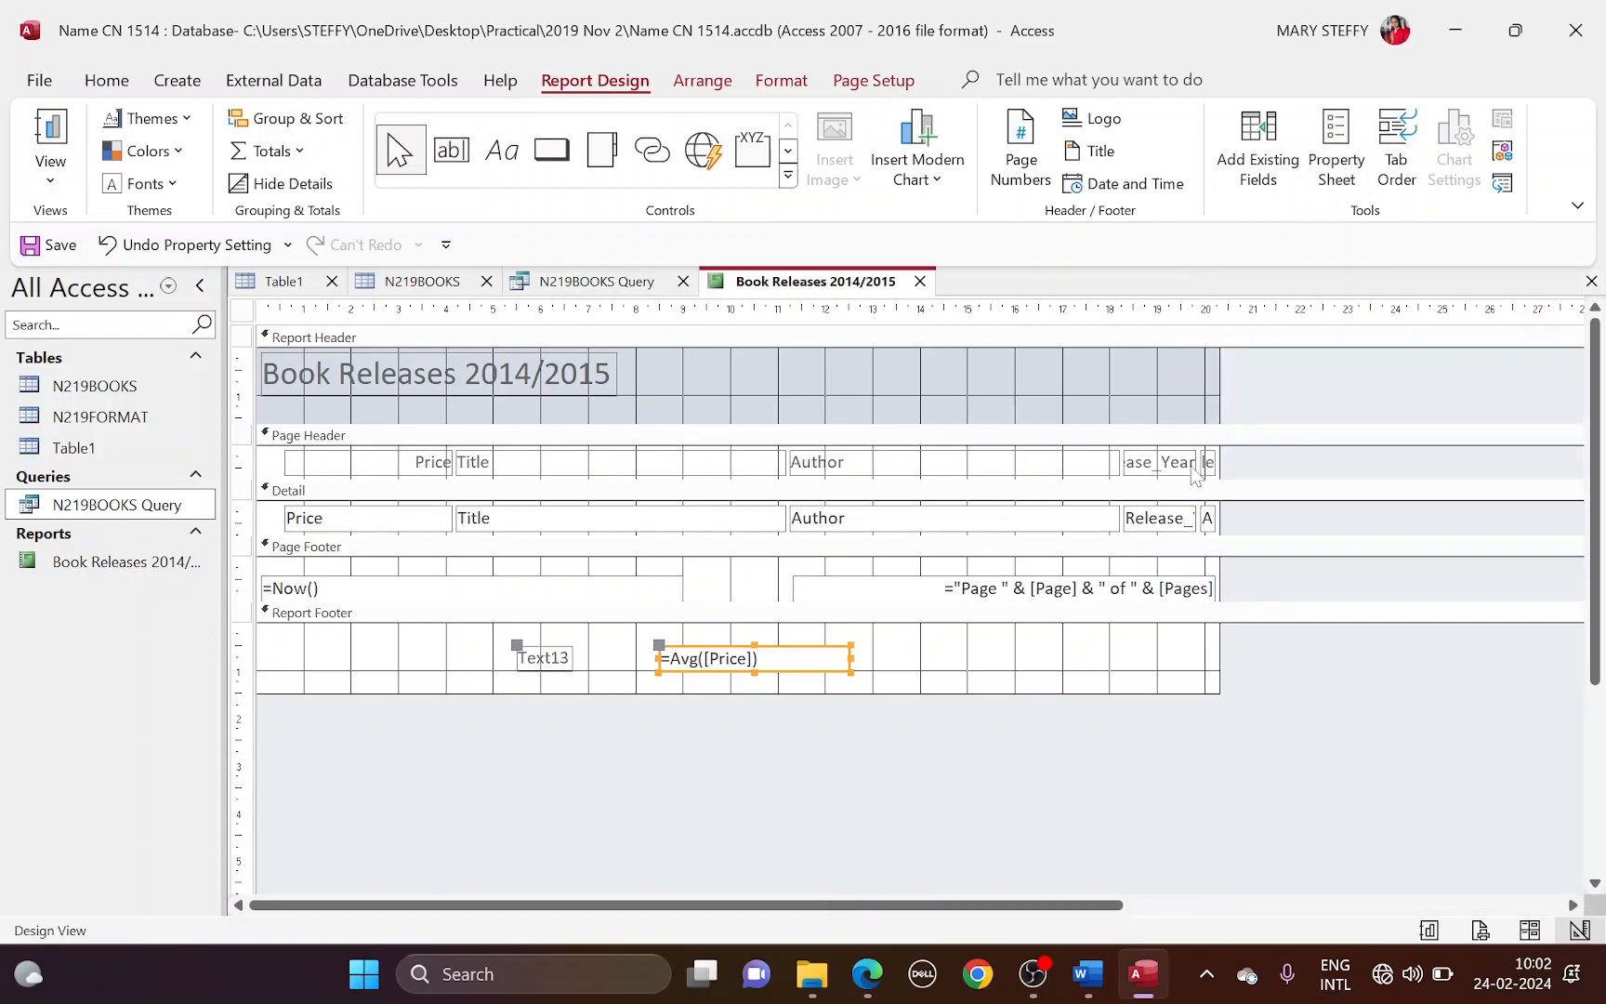
Step: Highlight "Average book price" in the question paper and change the average text box's label to "Average book price"
left_click(544, 657)
key("alt+Tab")
left_click_drag(534, 621, 785, 622)
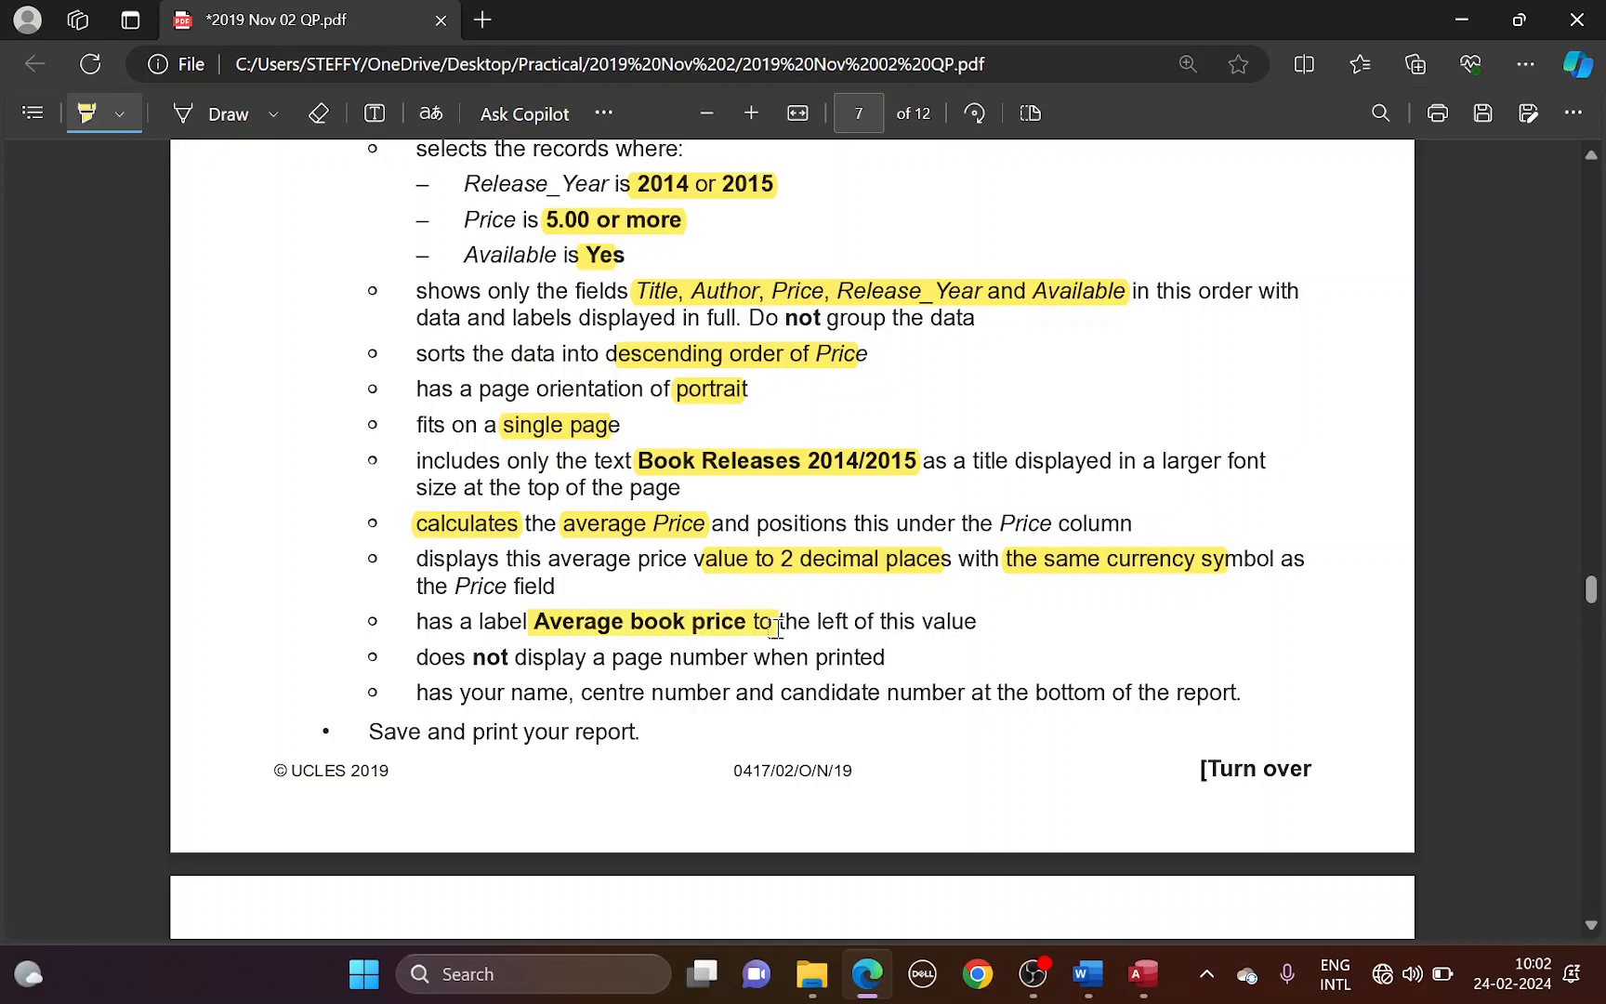
key("alt+Tab")
key("F2")
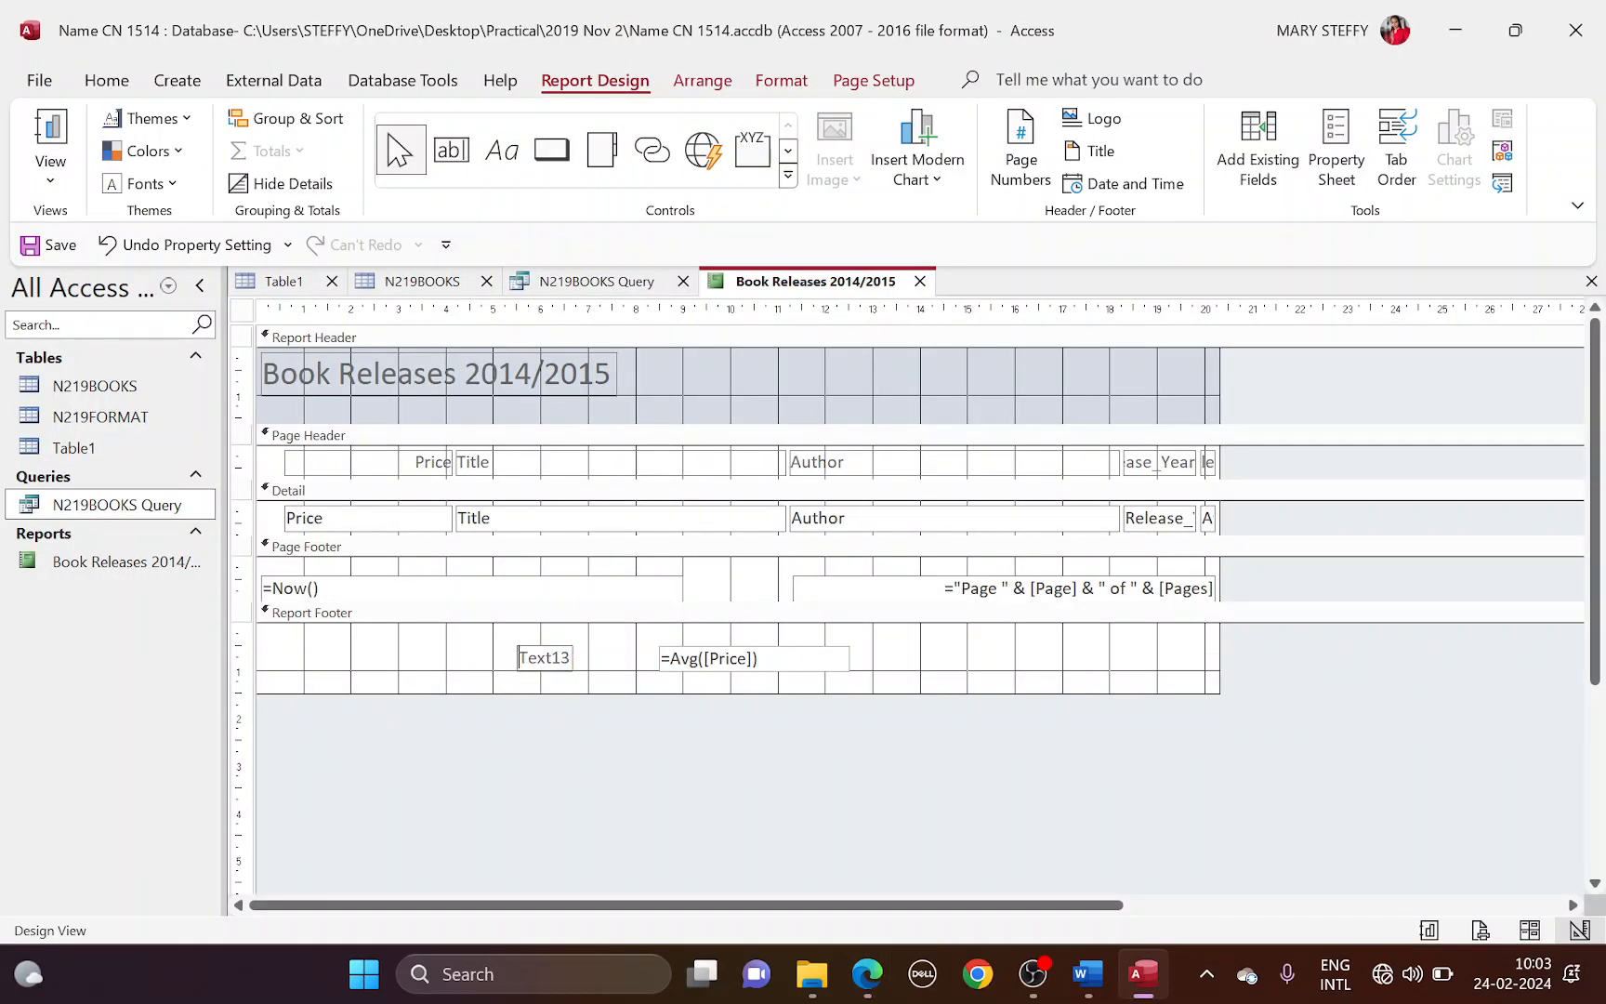
type("Ave")
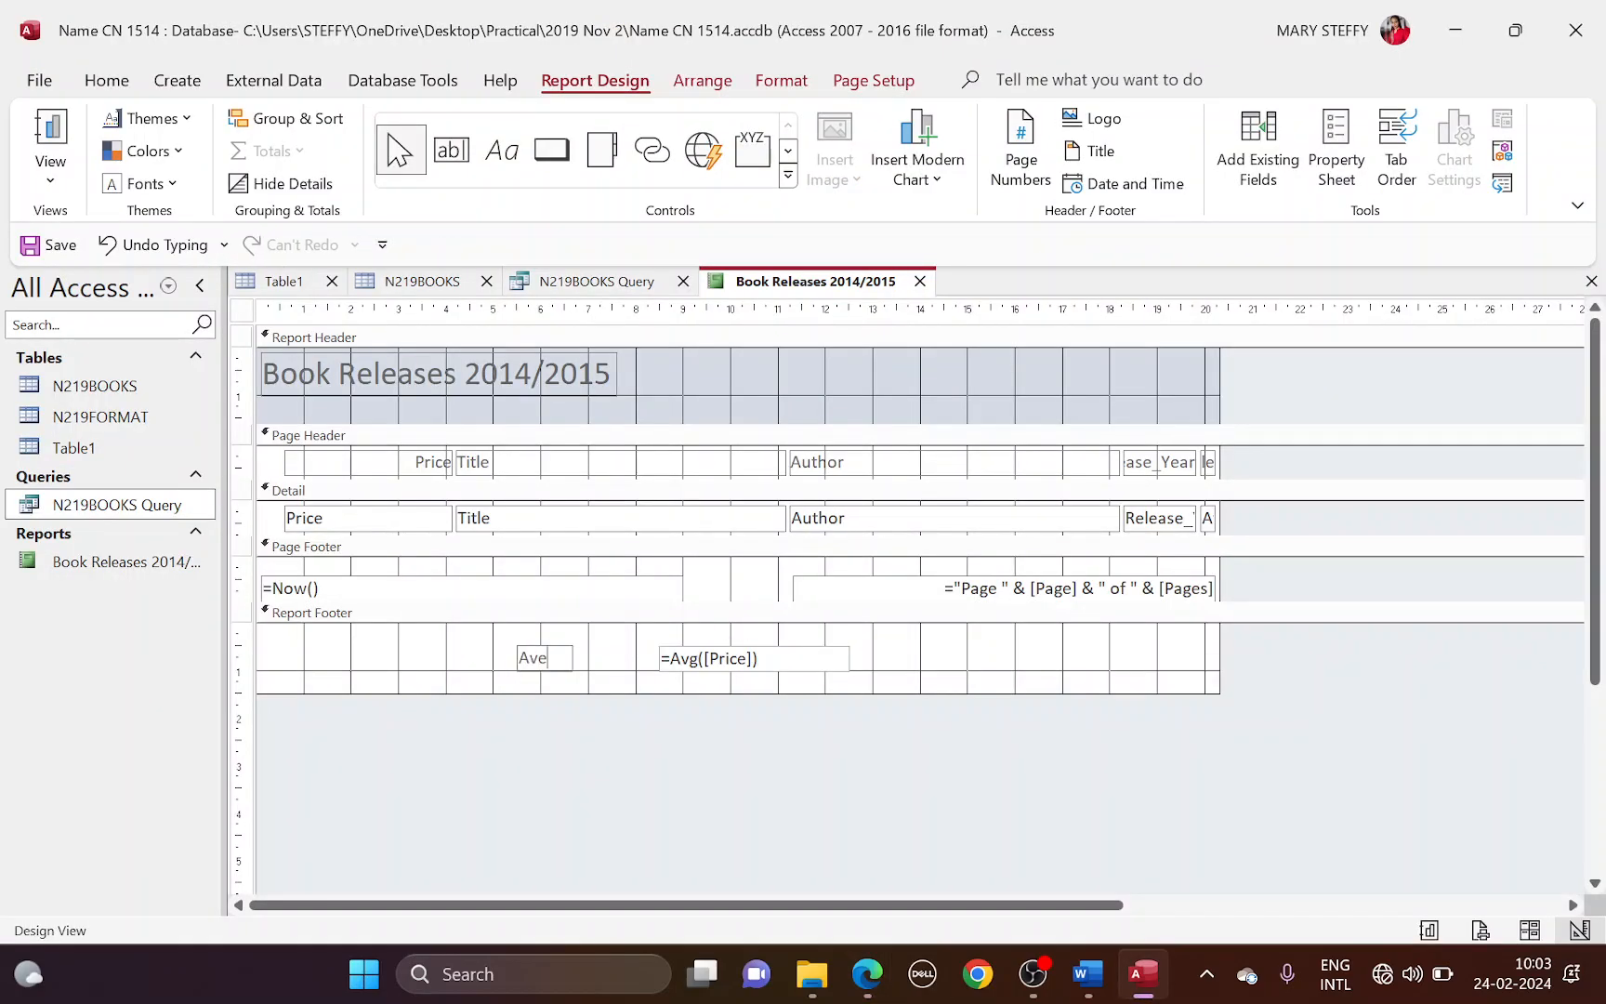
type("rage book price")
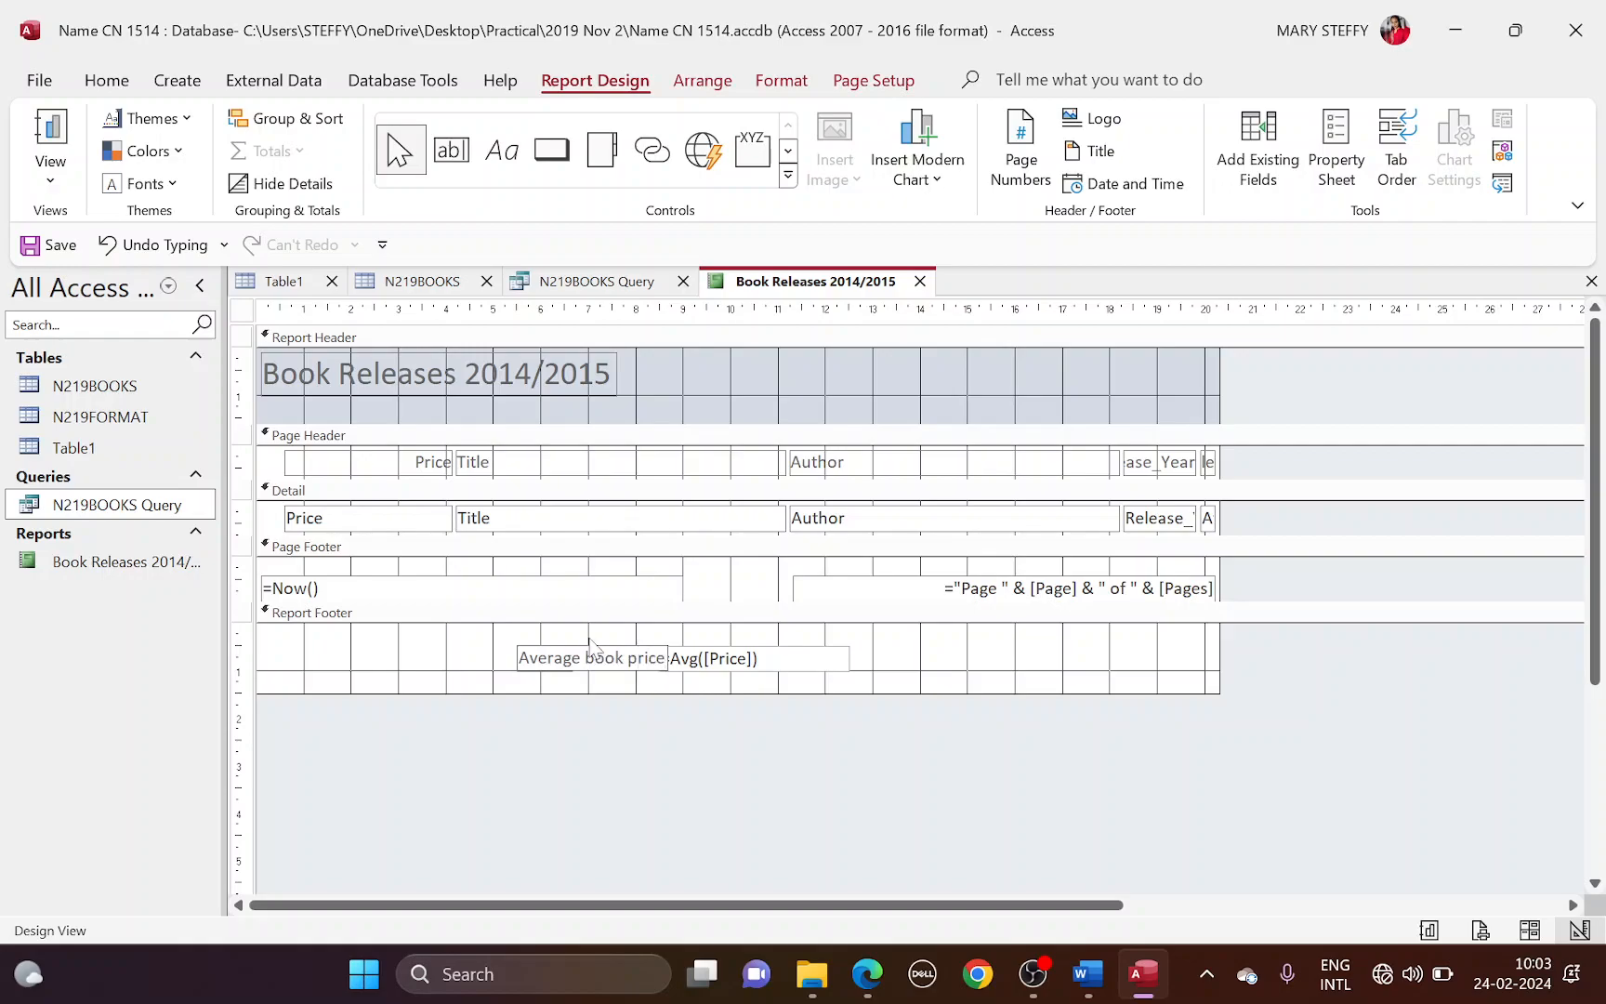
Step: Pull in the left edge of the average price text box in the report footer so it clears its label
left_click(748, 665)
left_click_drag(659, 658, 673, 658)
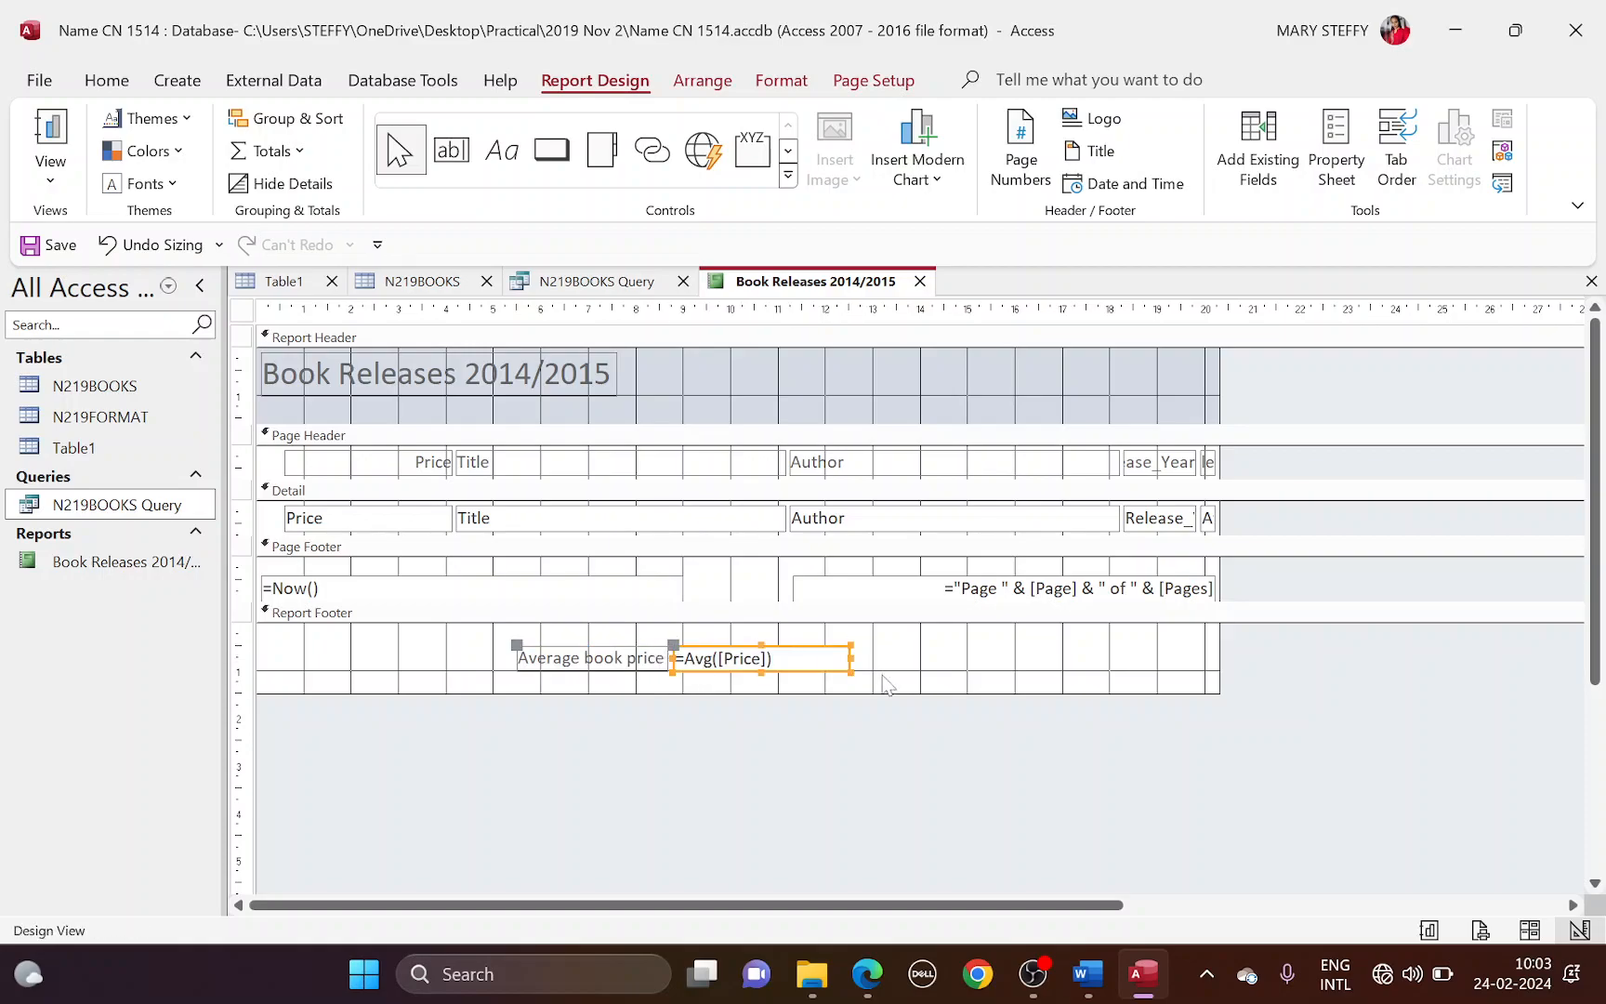
Step: Check the question paper's report requirements, then delete the page number control from the report's page footer
key("alt+Tab")
scroll(648, 674, "down", 1)
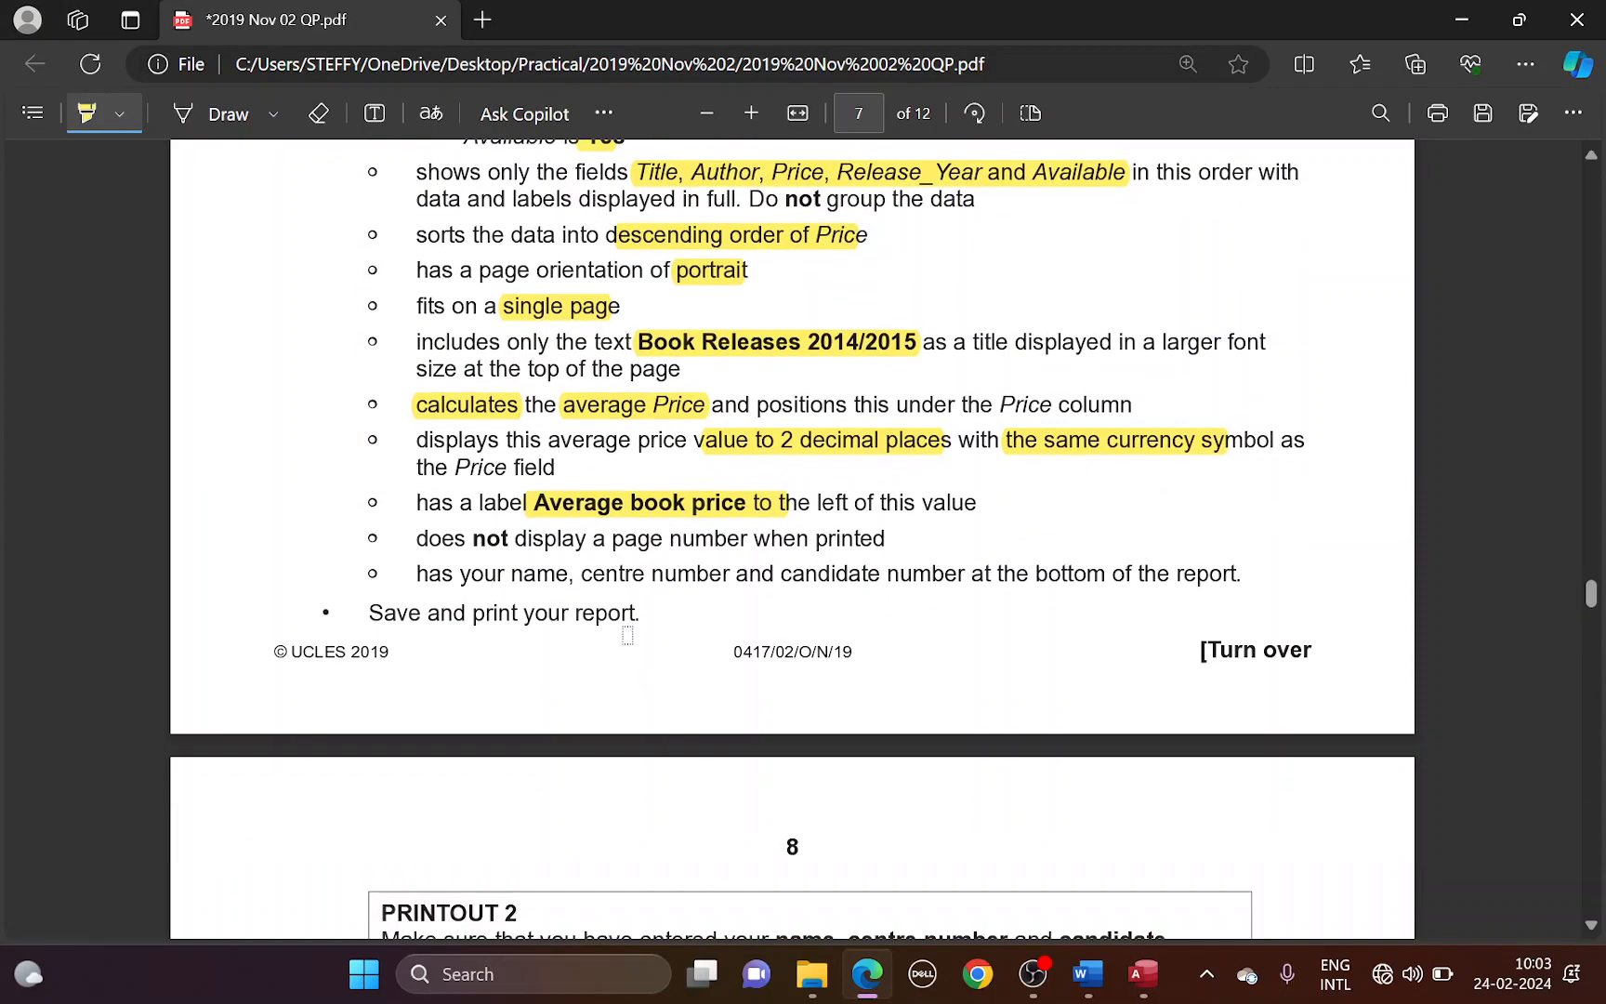
key("alt+Tab")
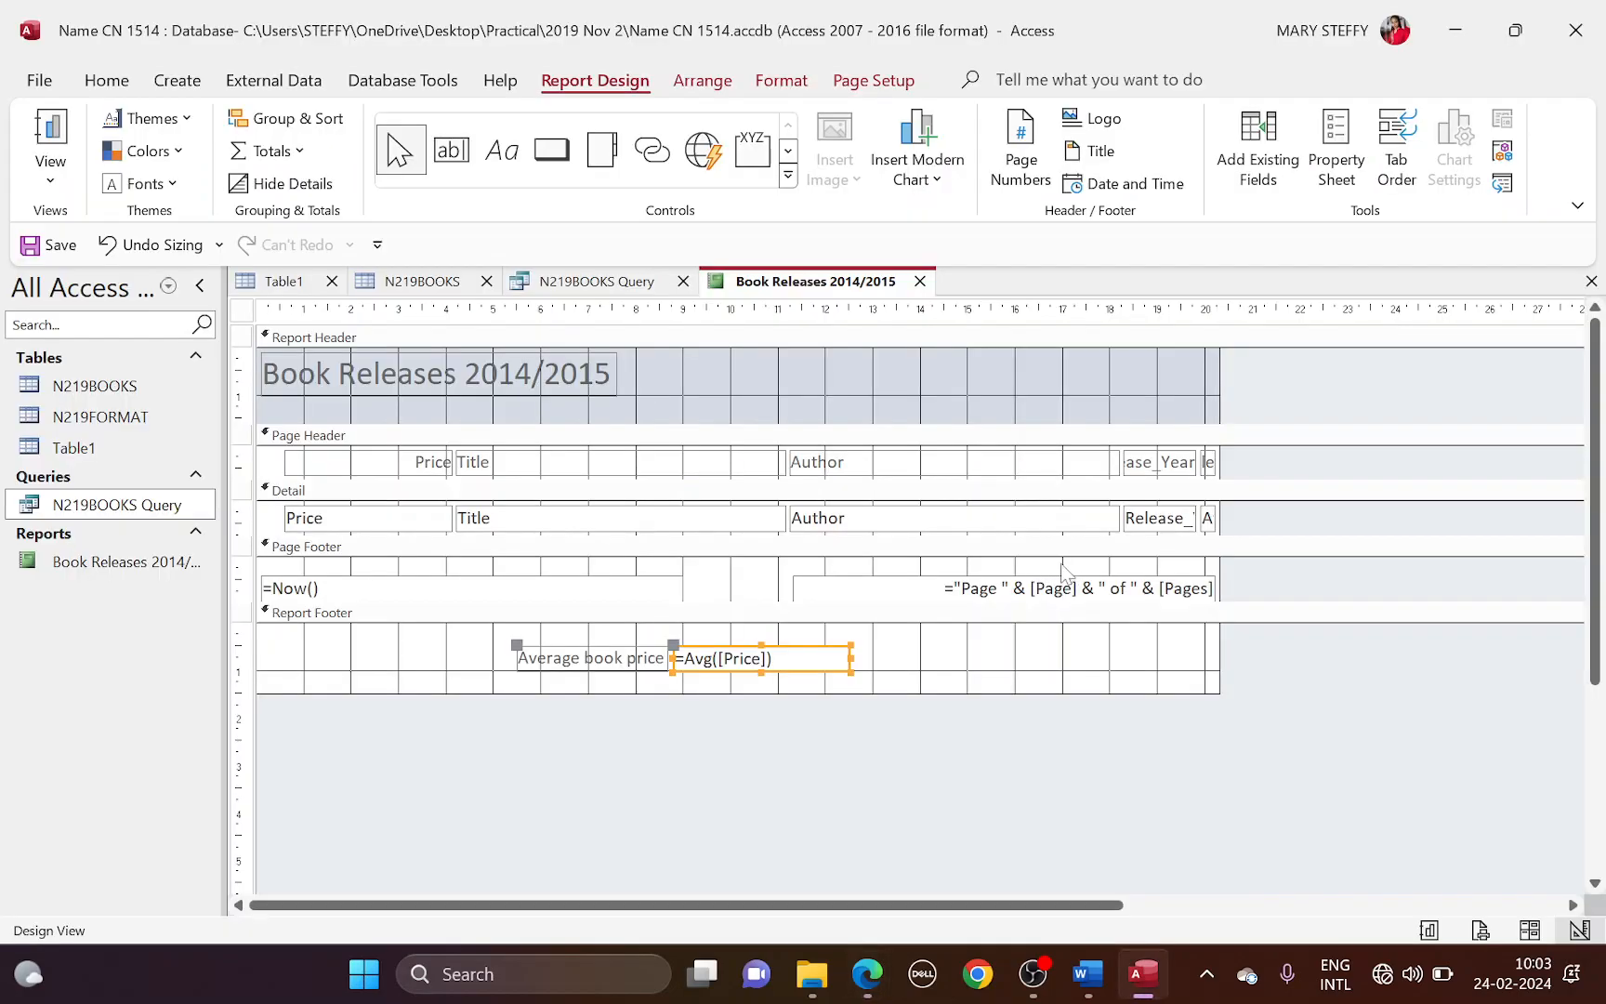
left_click(914, 596)
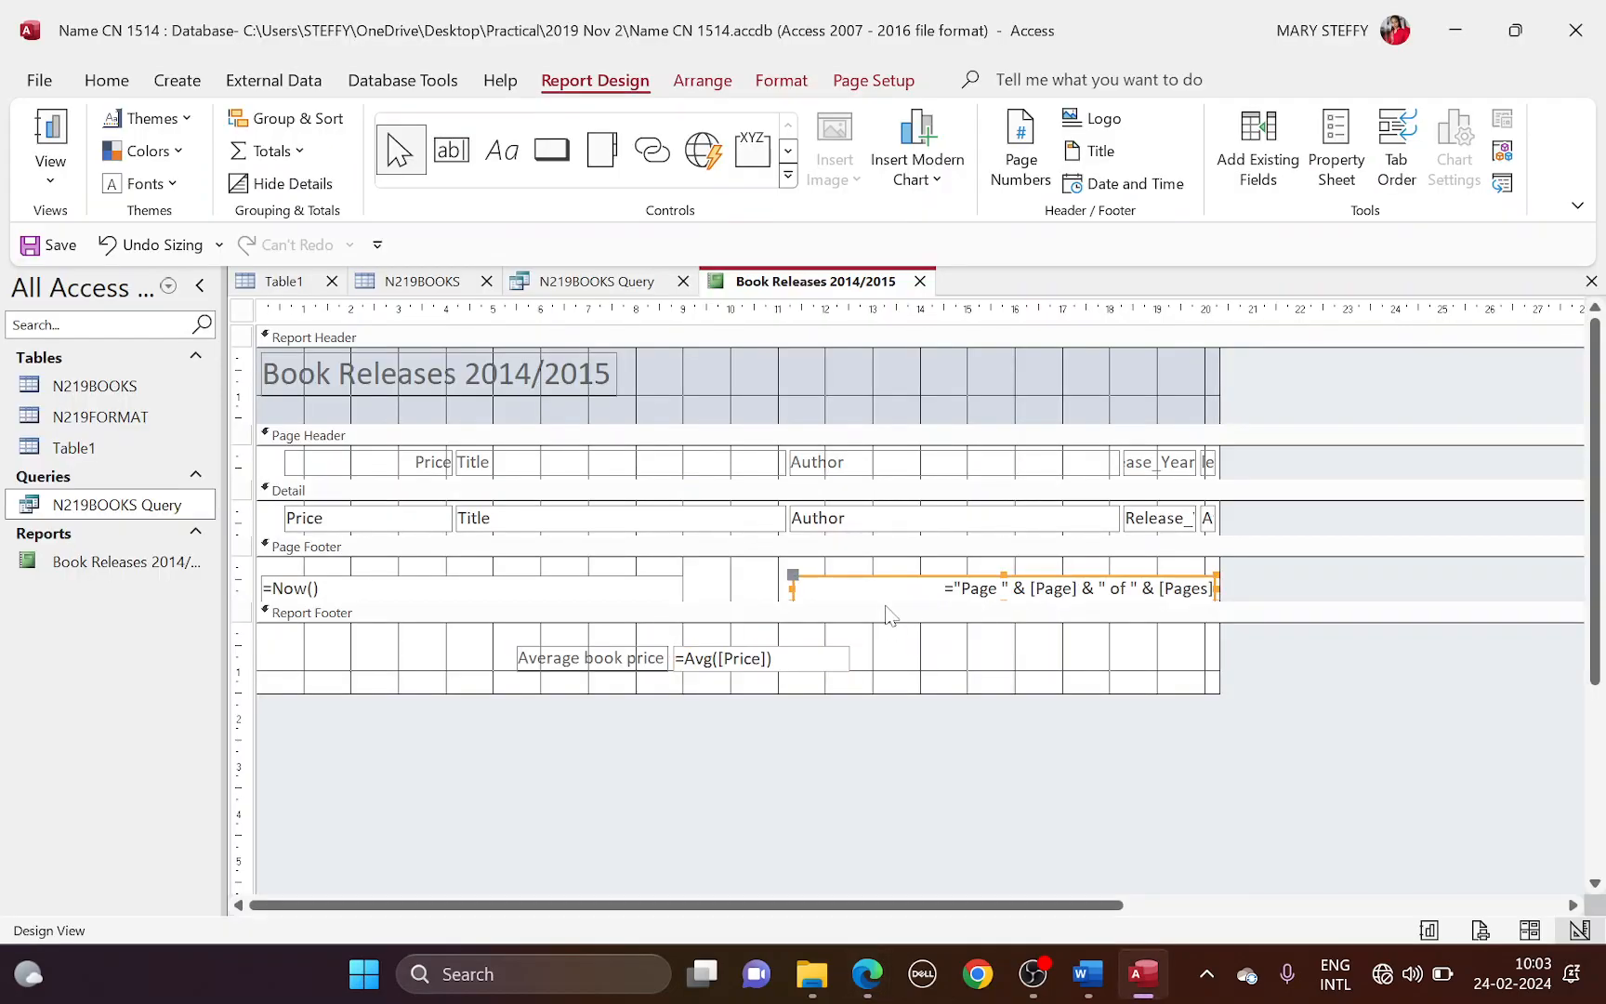
key("Delete")
Step: Highlight the name, centre number and candidate number requirement in the question paper, and add a page footer label reading "Name CNum Cand Number"
key("alt+Tab")
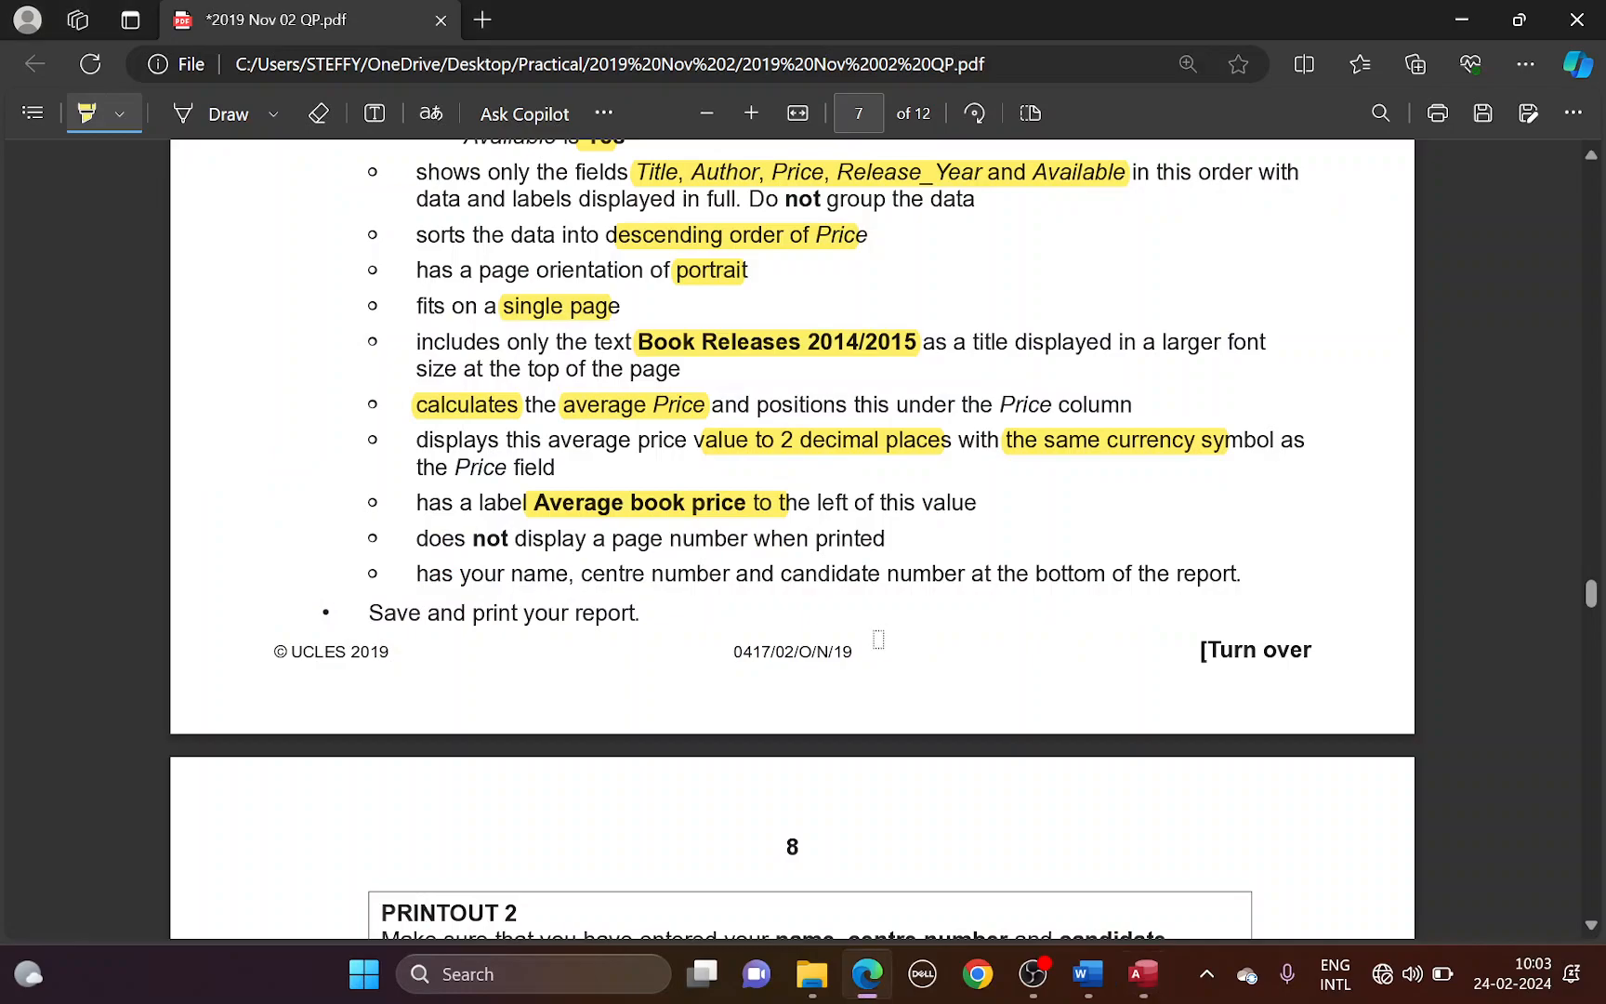
mouse_move(502, 578)
left_mouse_down()
mouse_move(887, 540)
mouse_move(943, 576)
mouse_move(1112, 577)
left_mouse_up()
key("alt+Tab")
left_click(503, 170)
left_click_drag(815, 571, 1177, 592)
type("Name CNum Cand Number")
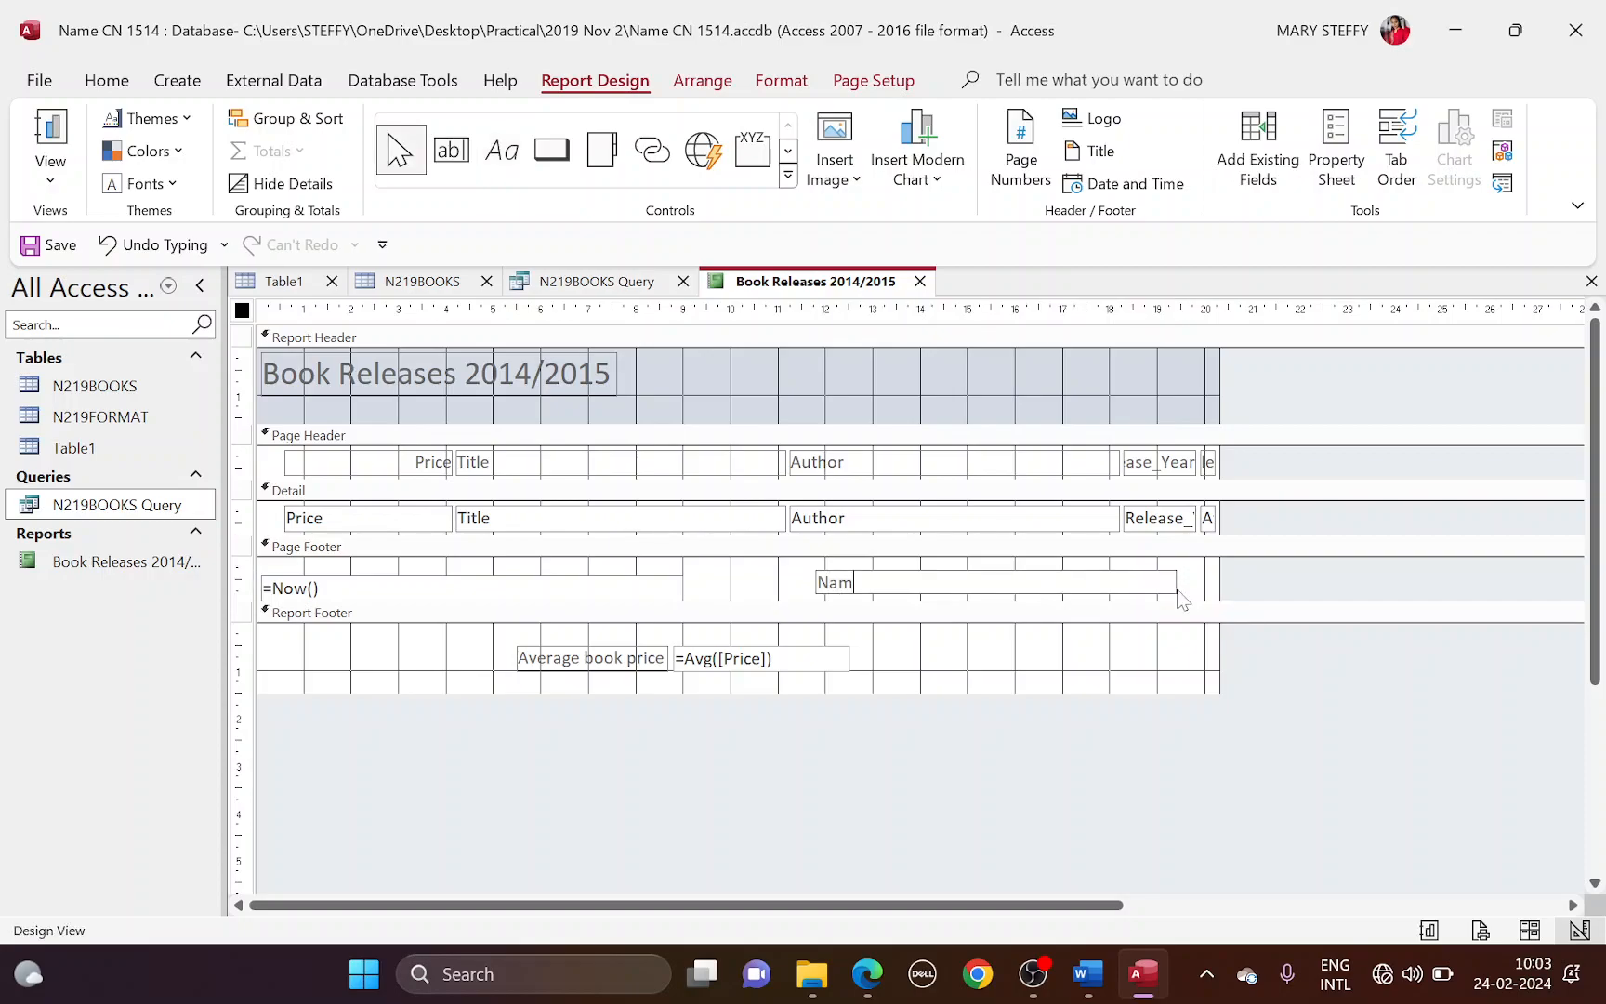
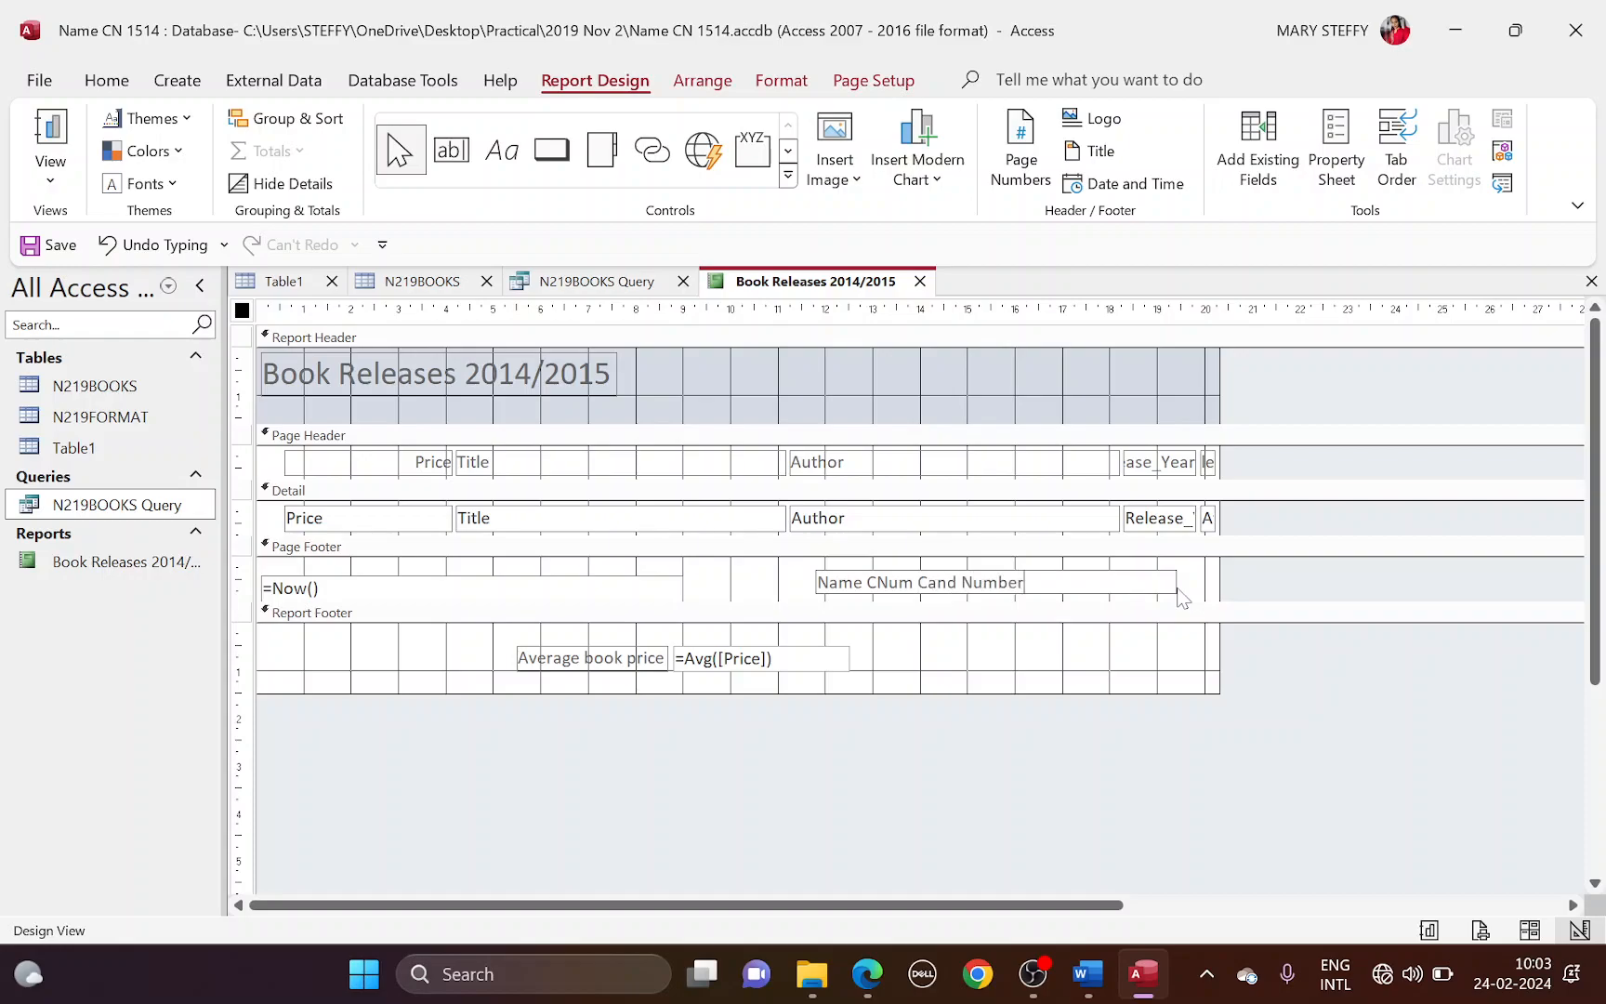
Step: Switch to the question paper and highlight "the database formula" in the Evidence 8 instruction
key("alt+Tab")
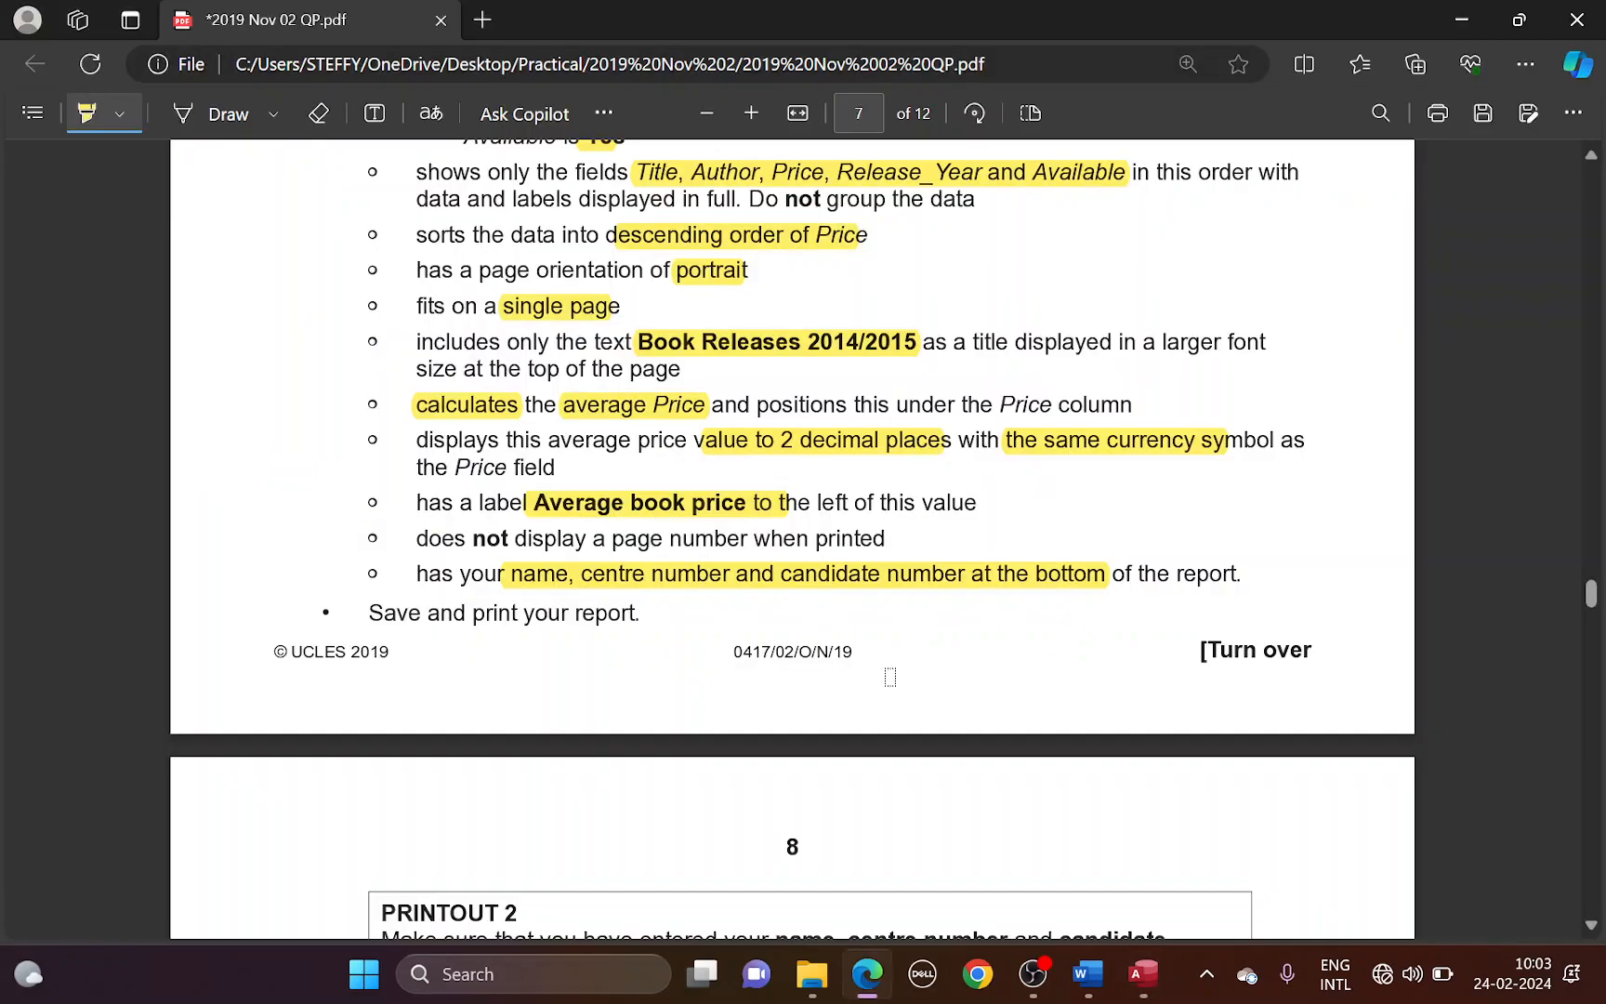
scroll(891, 677, "down", 1)
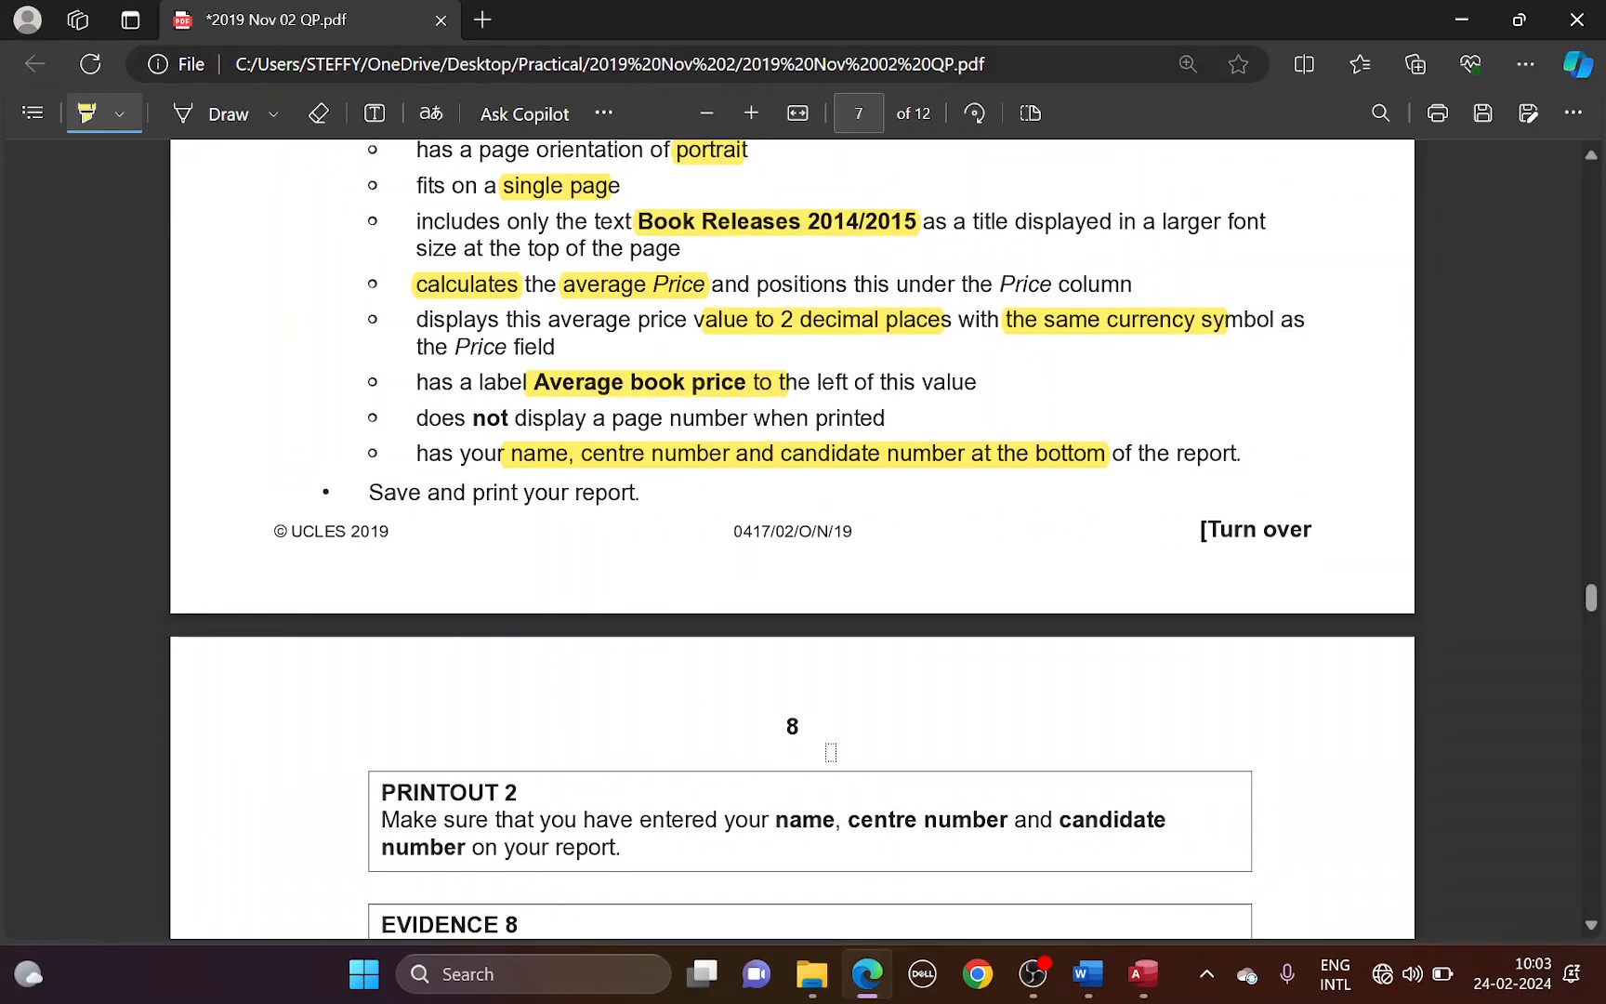
scroll(883, 697, "down", 1)
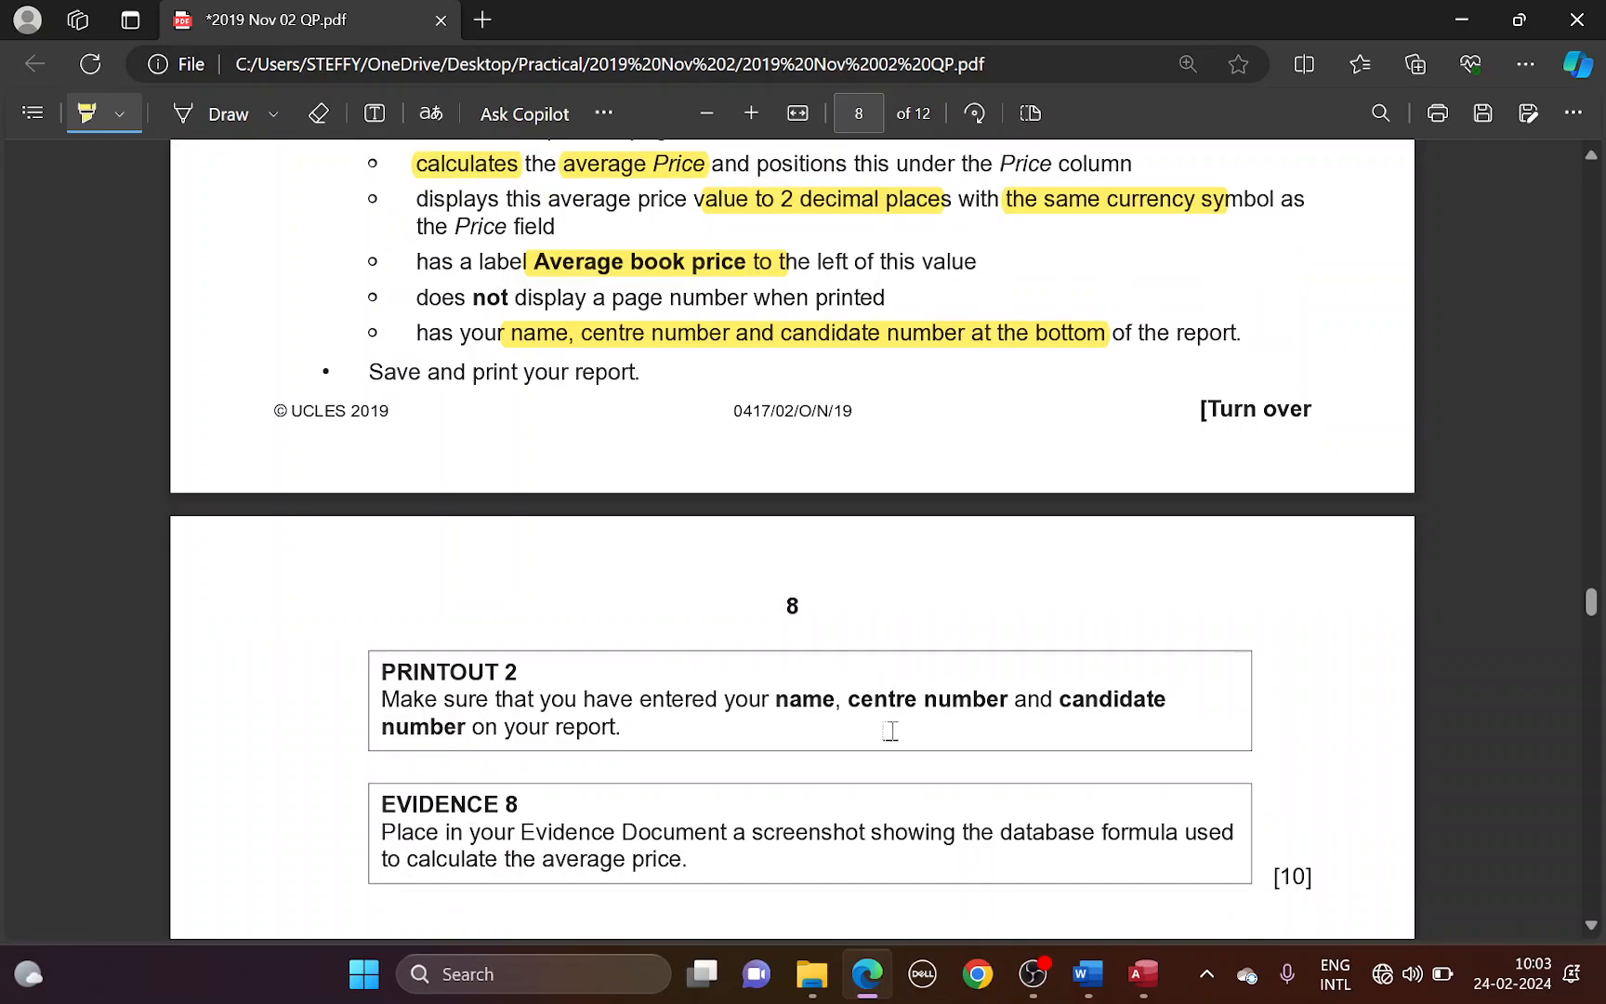
left_click_drag(962, 828, 1153, 846)
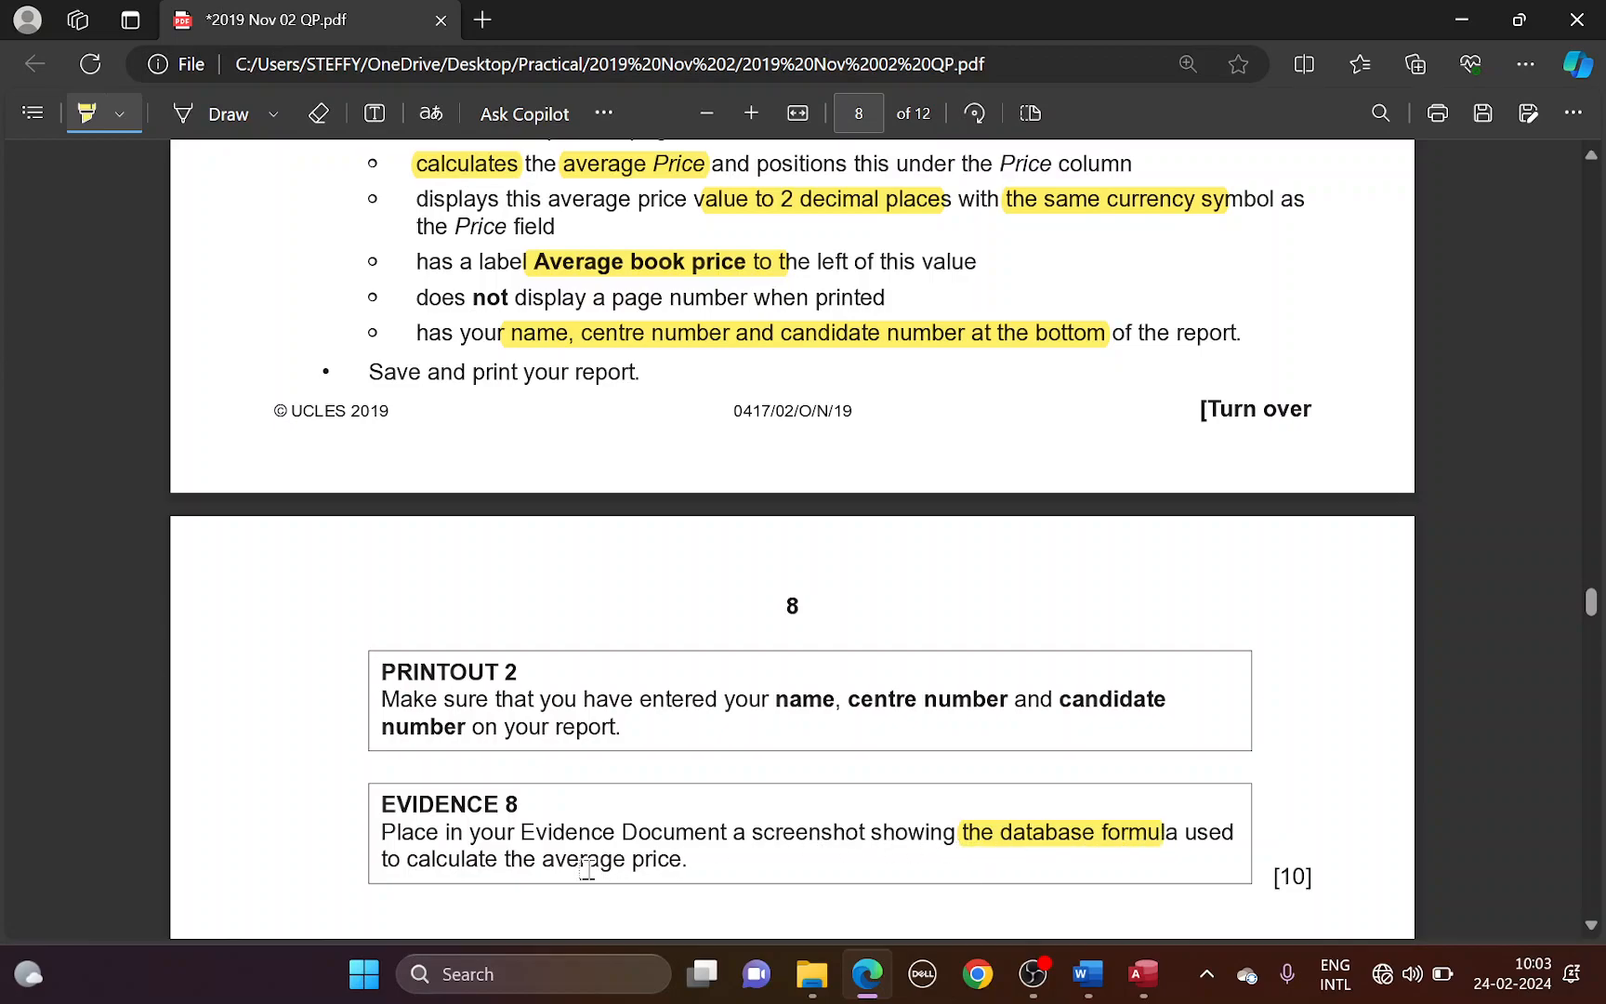
Step: Capture a screenshot of the report footer's average price formula in Access and paste it under Evidence 8 in the Word document N219EVIDENCE1514
key("alt+Tab")
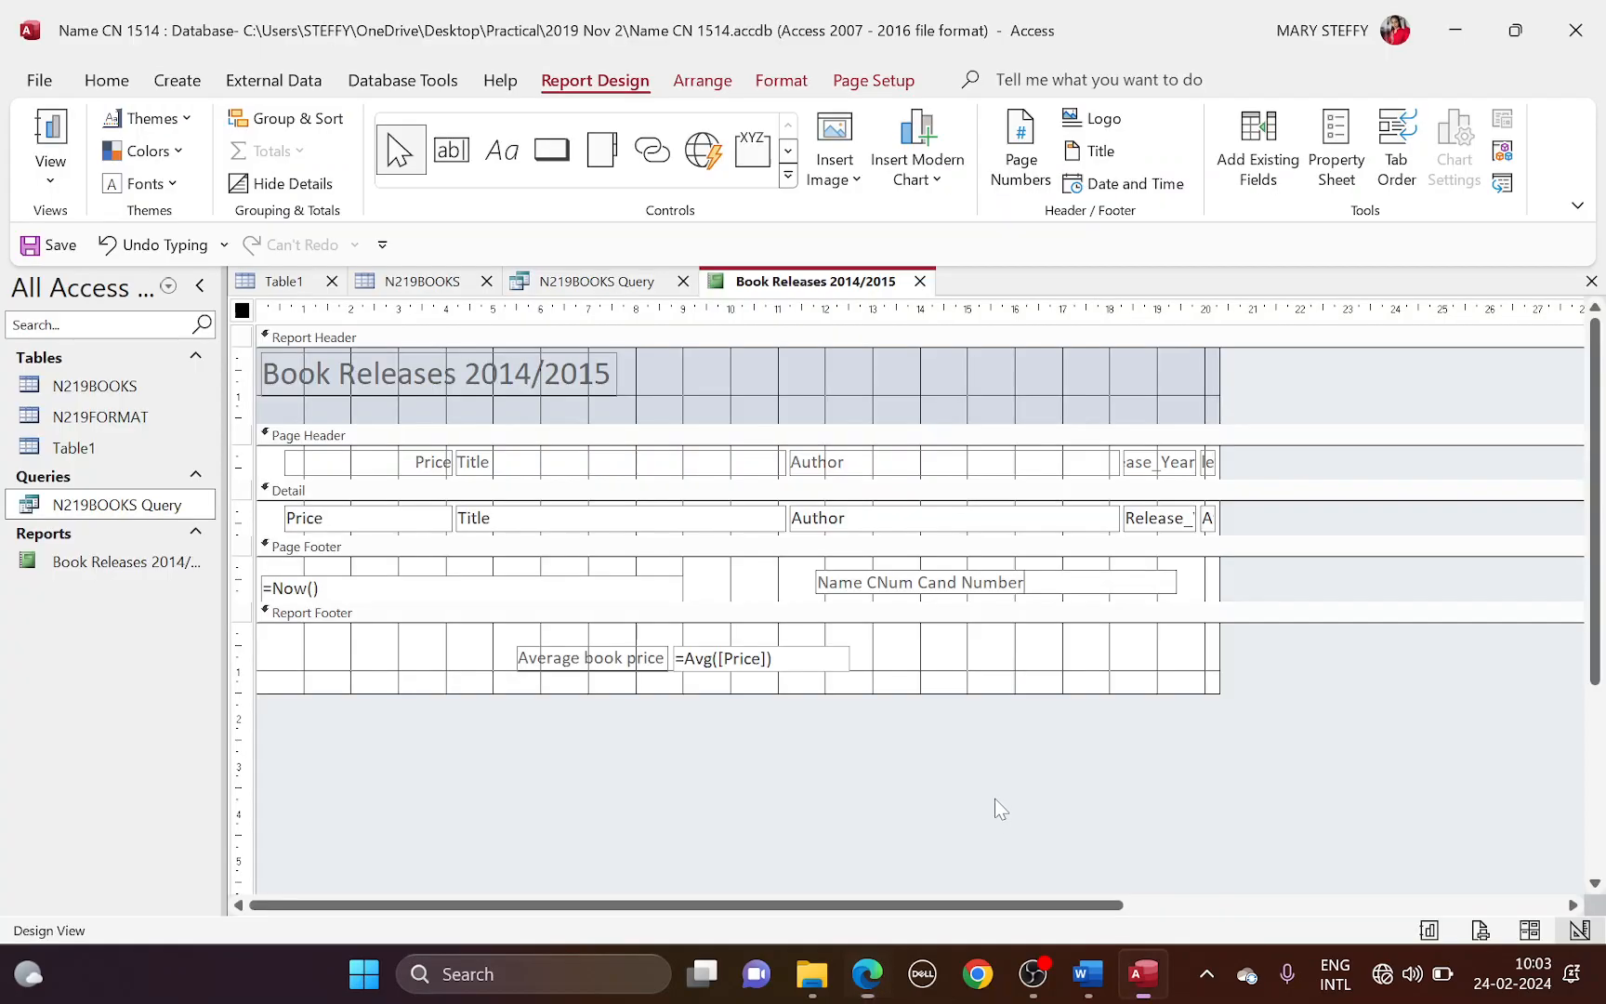
left_click(802, 660)
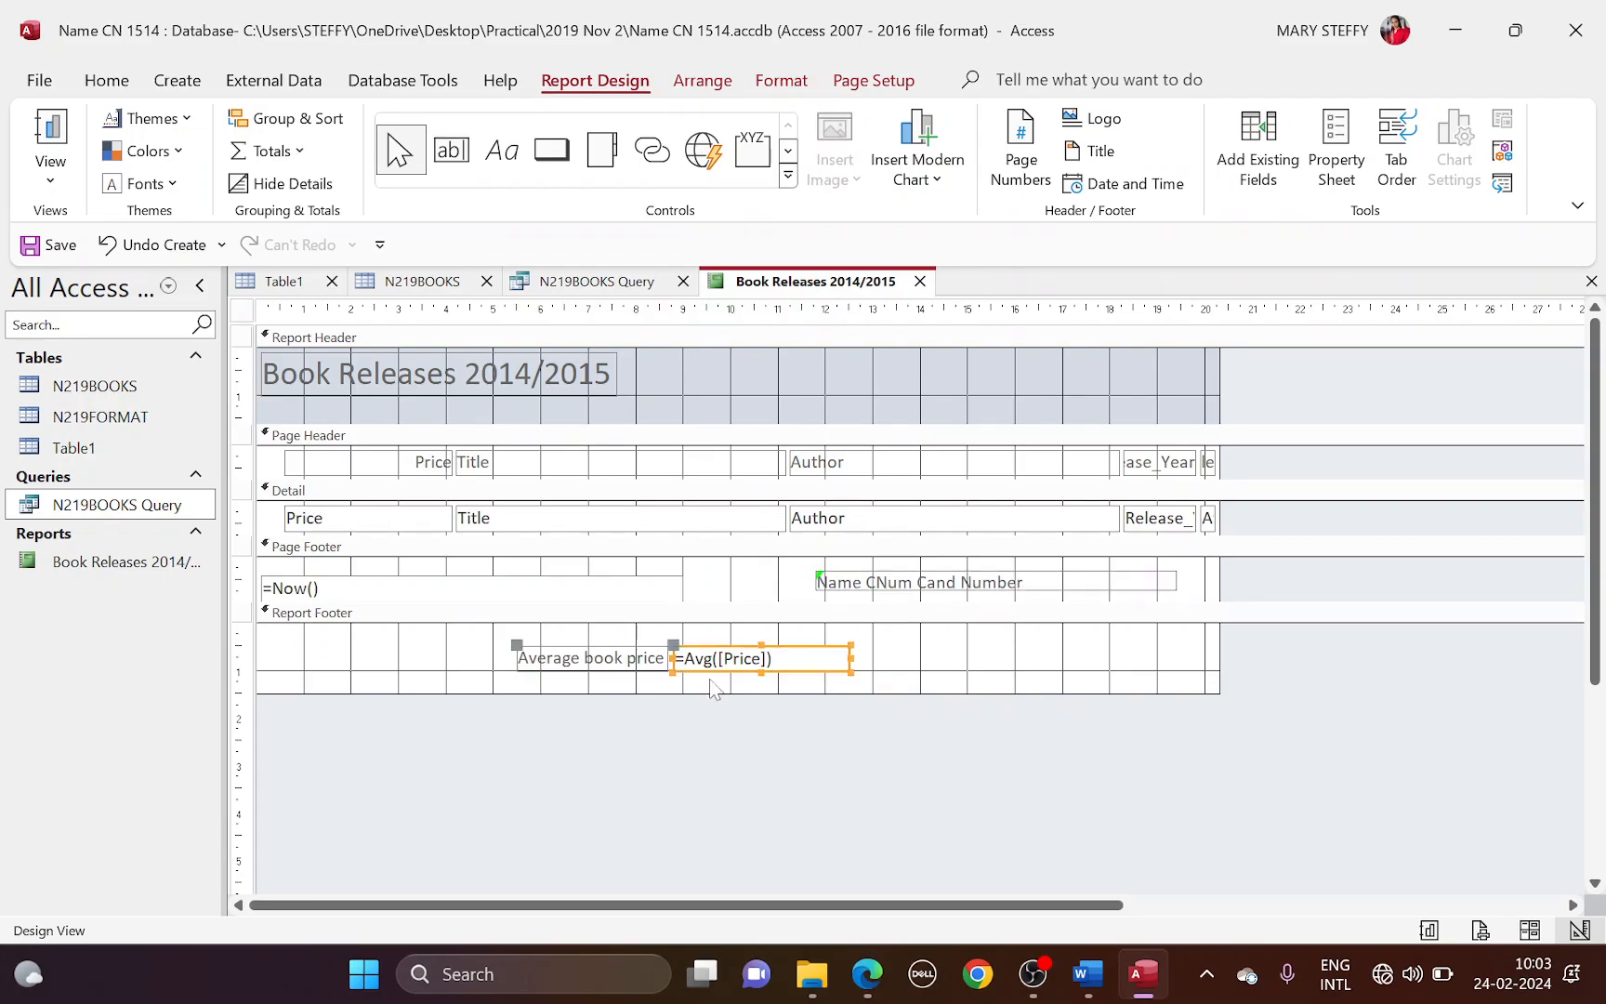
key("super+shift+s")
left_click_drag(477, 614, 920, 699)
left_click(1088, 973)
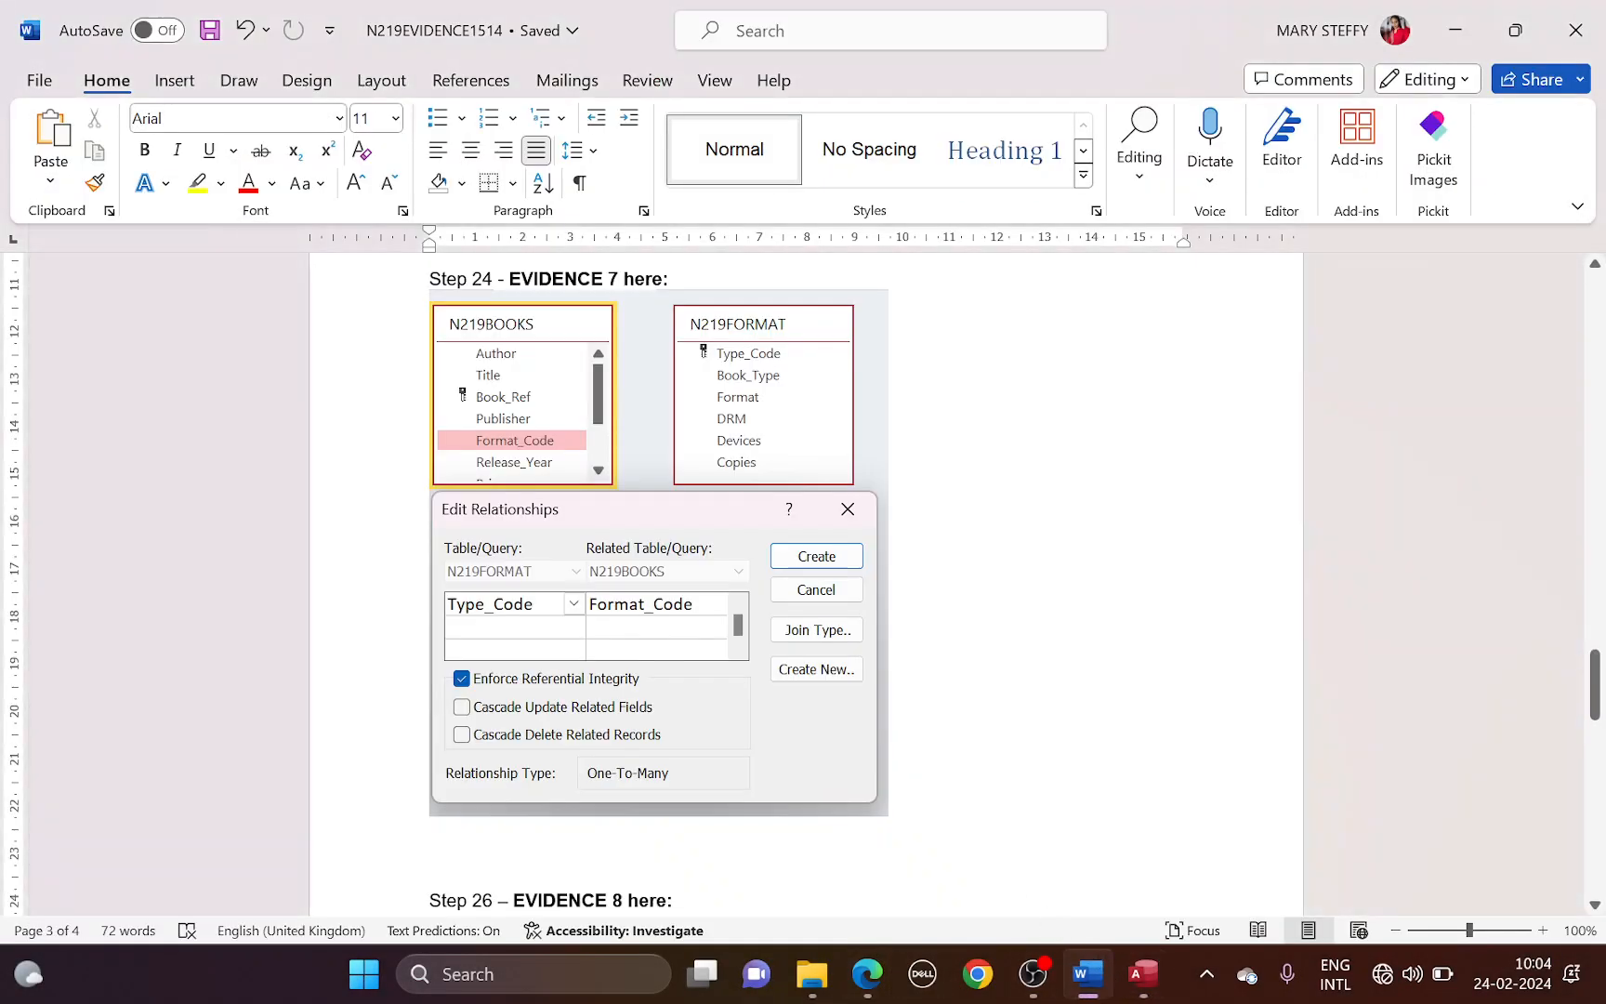
scroll(660, 558, "down", 2)
scroll(660, 558, "down", 3)
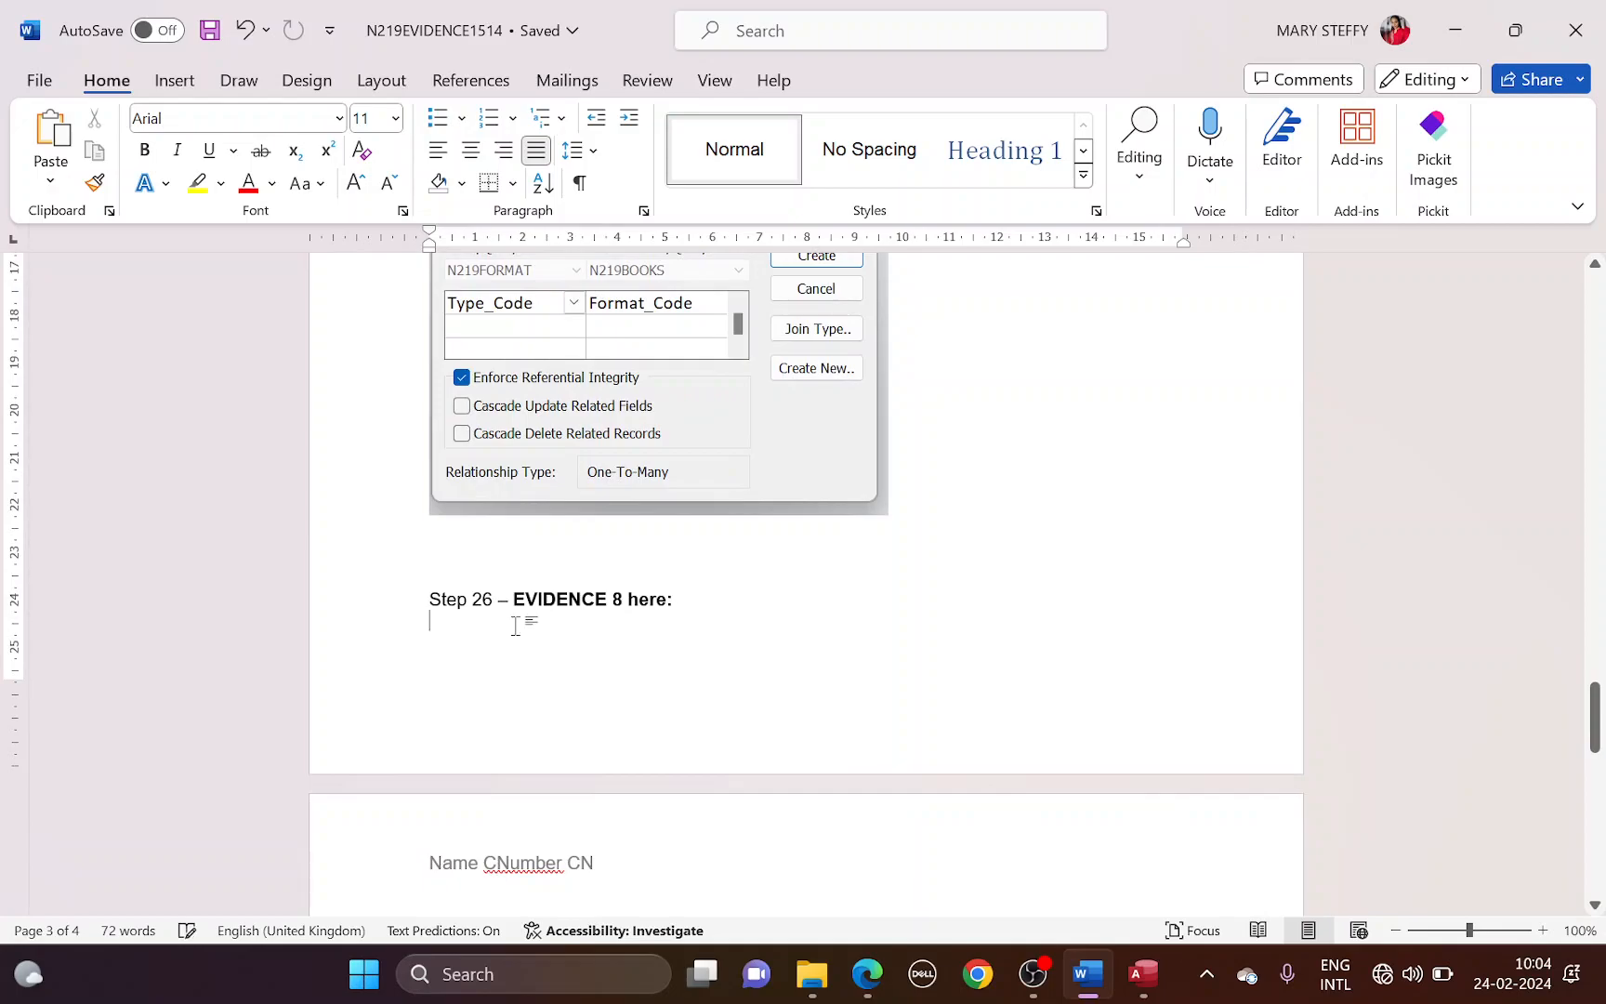
key("ctrl+v")
scroll(679, 809, "down", 2)
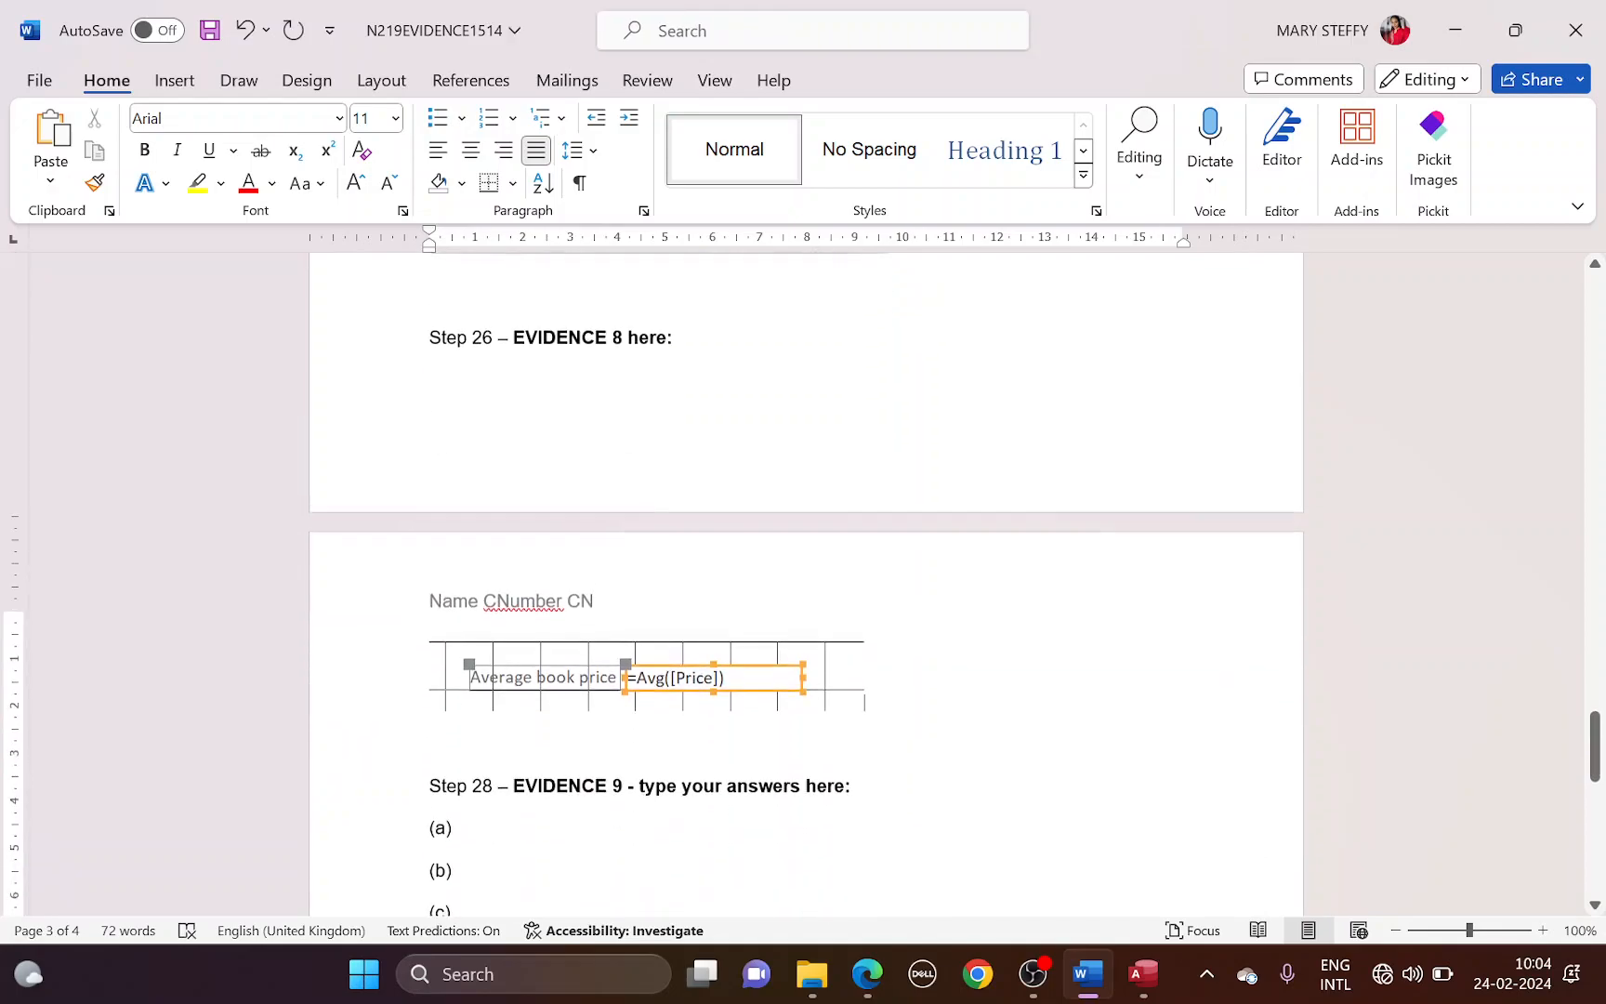
Step: Insert blank lines above the Step 26 Evidence 8 heading so it sits on the same page as its screenshot
left_click(580, 278)
key("Return")
key("Return")
key("Return")
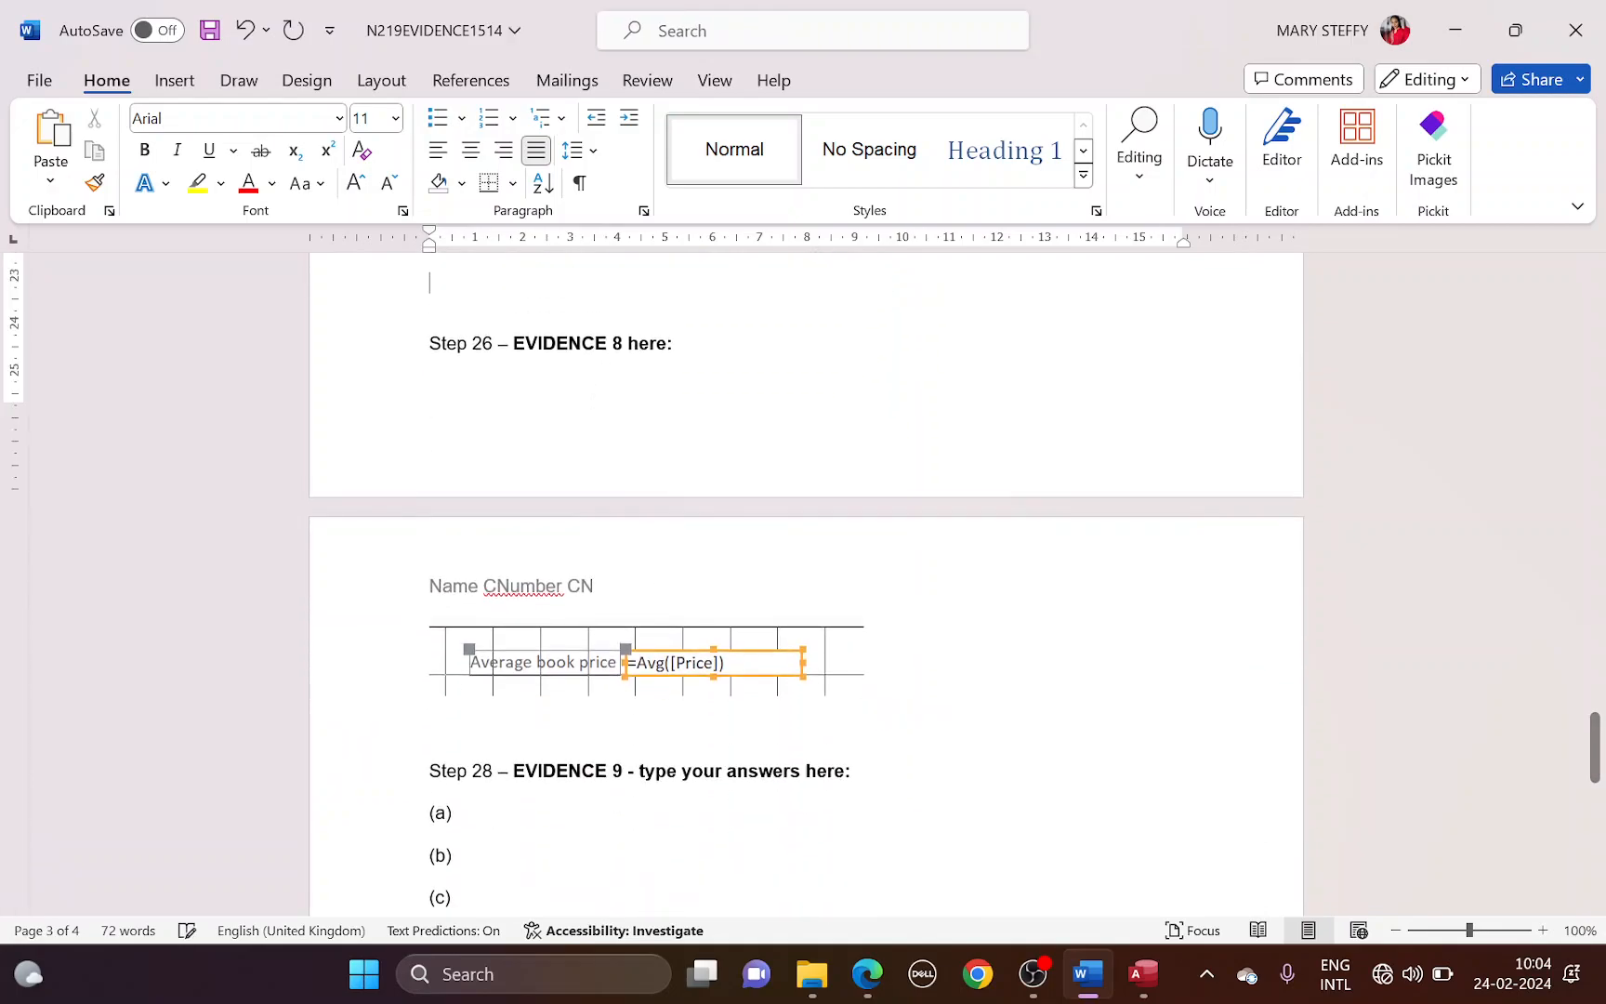
key("Return")
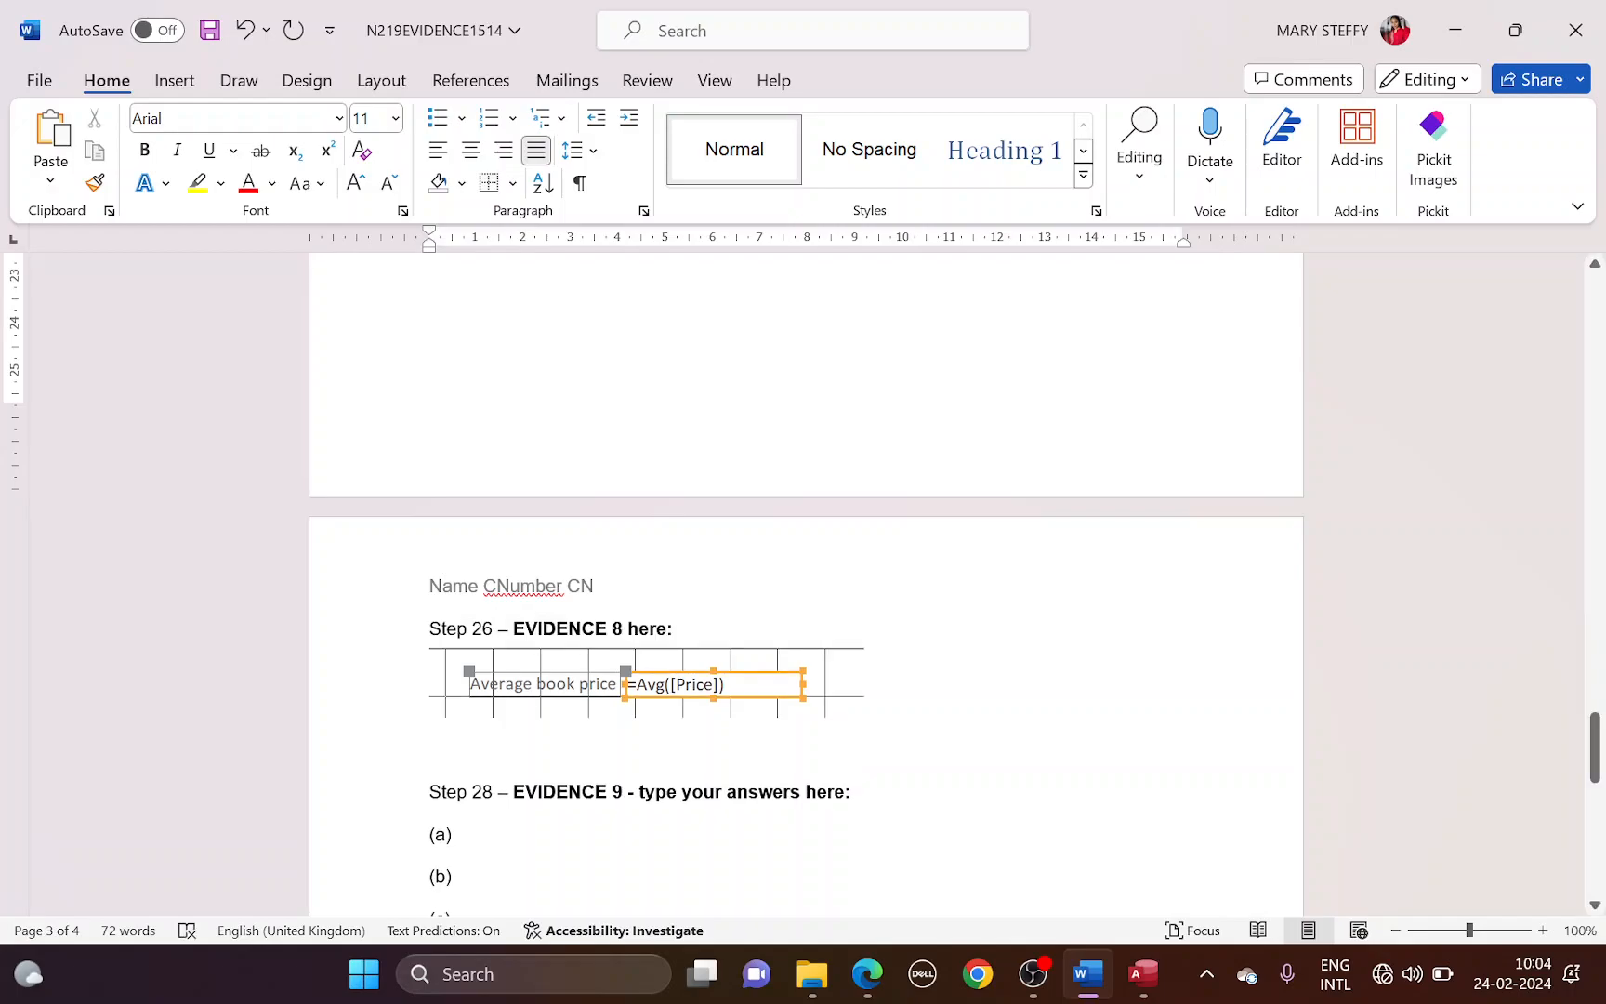
Step: Return to the Access report and review it in Report View, from the footer's average price up to the title and column headings
key("alt+Tab")
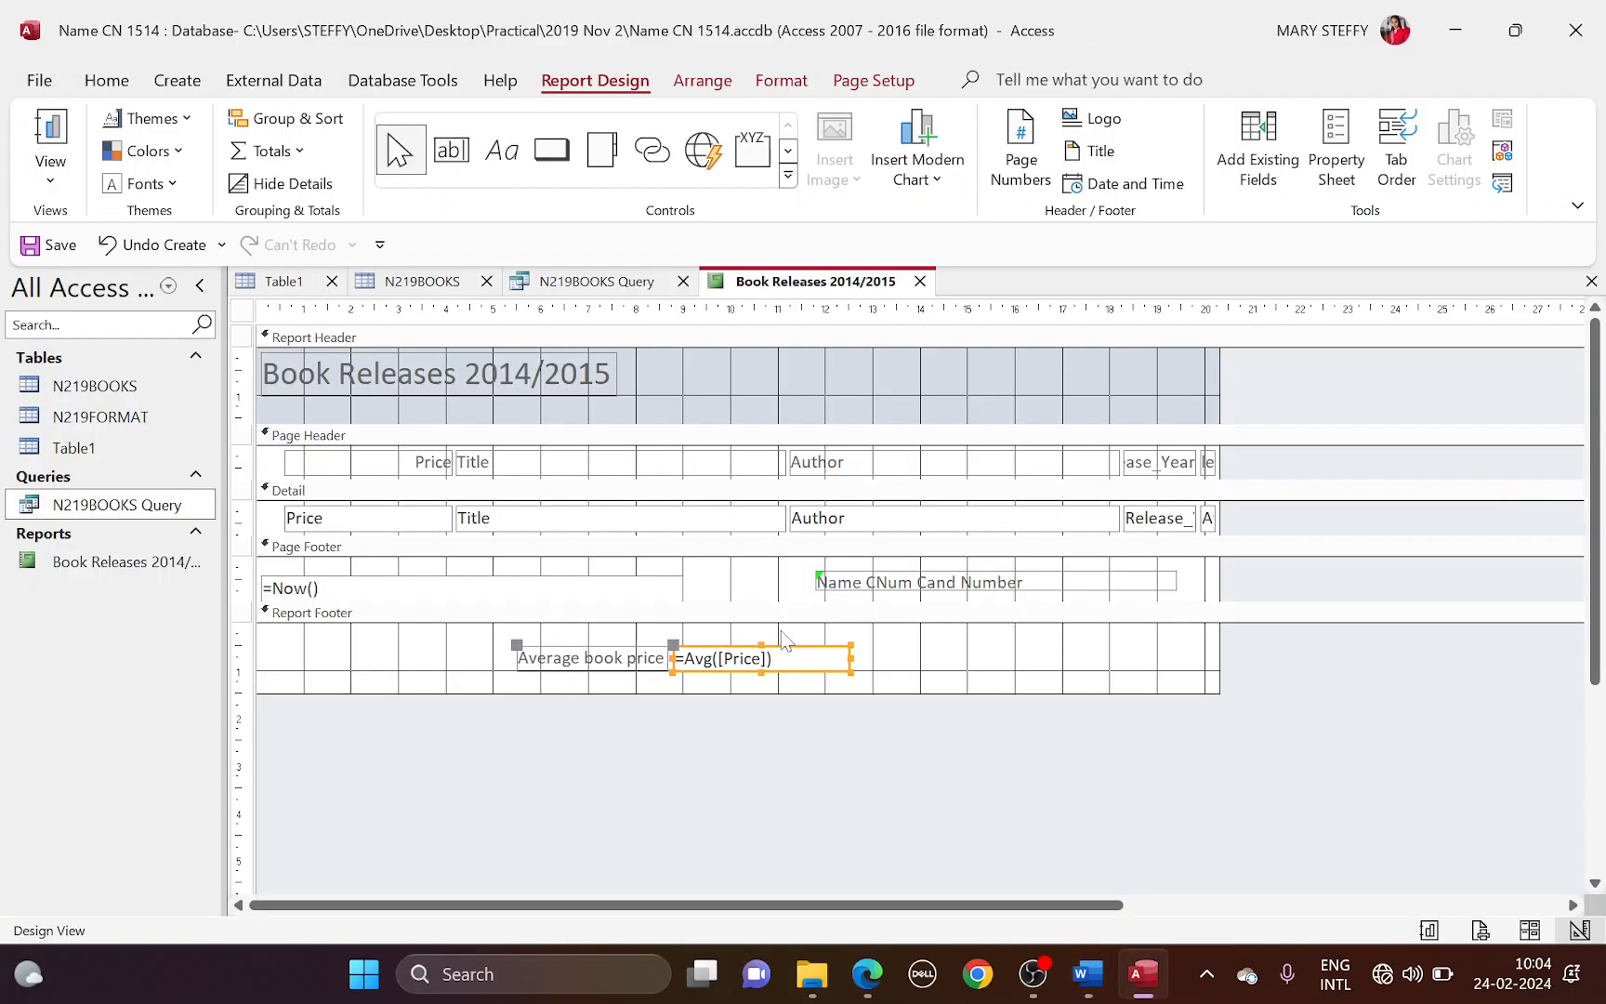
key("alt+Tab")
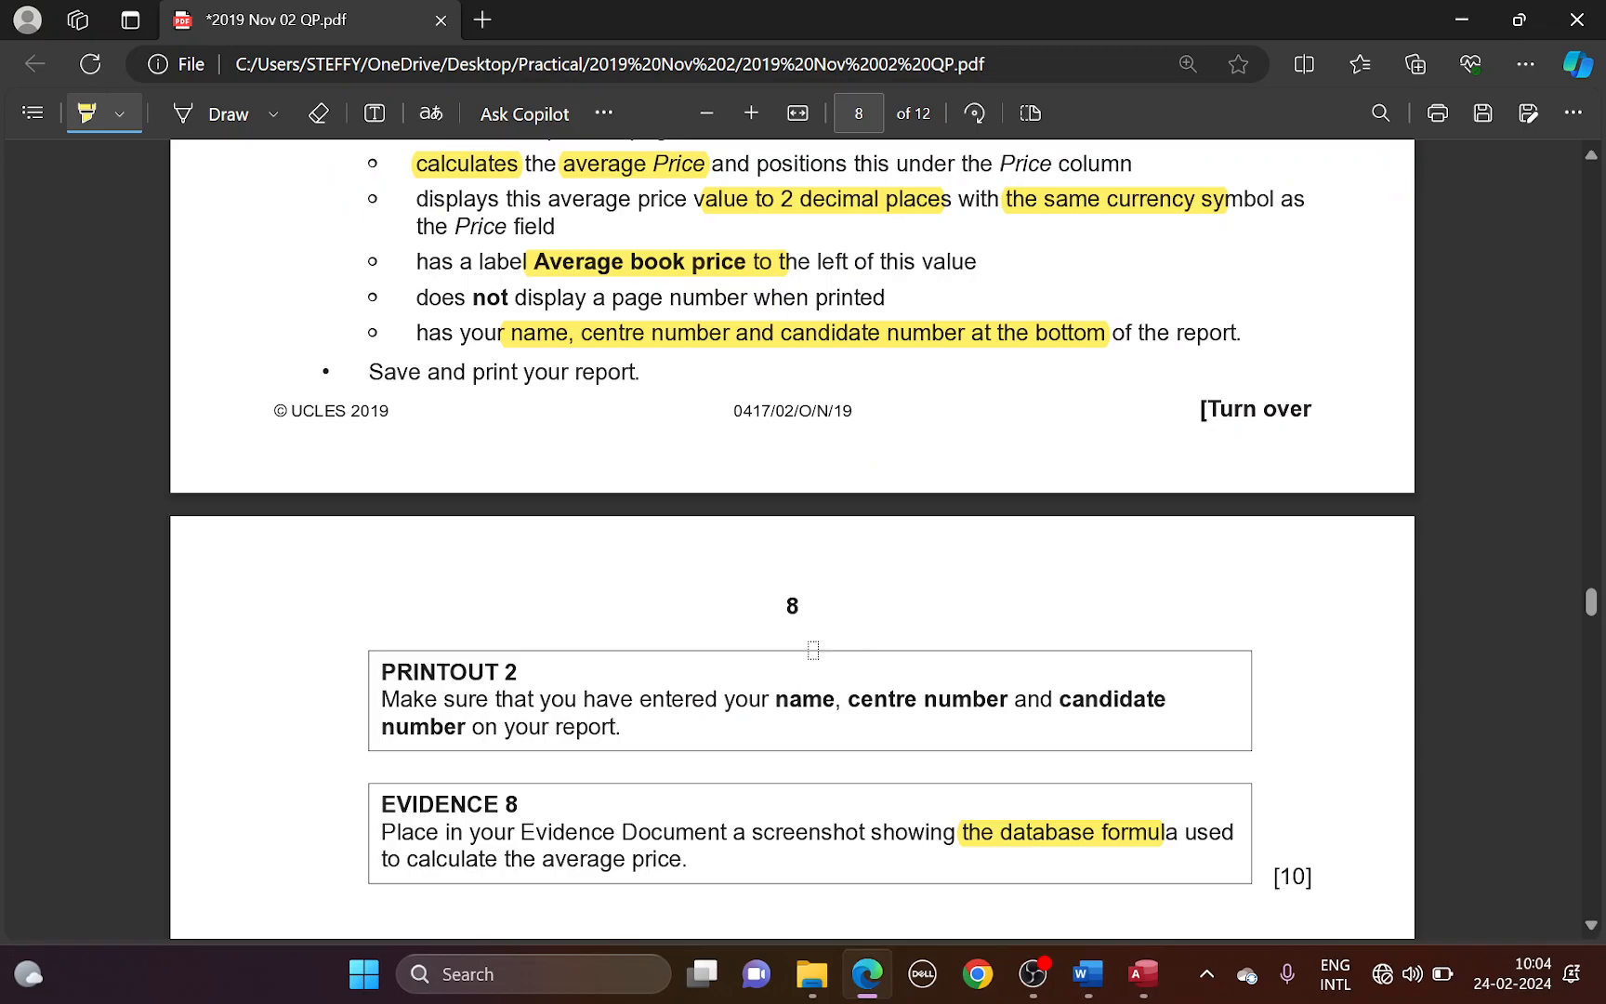
scroll(813, 650, "up", 1)
key("alt+Tab")
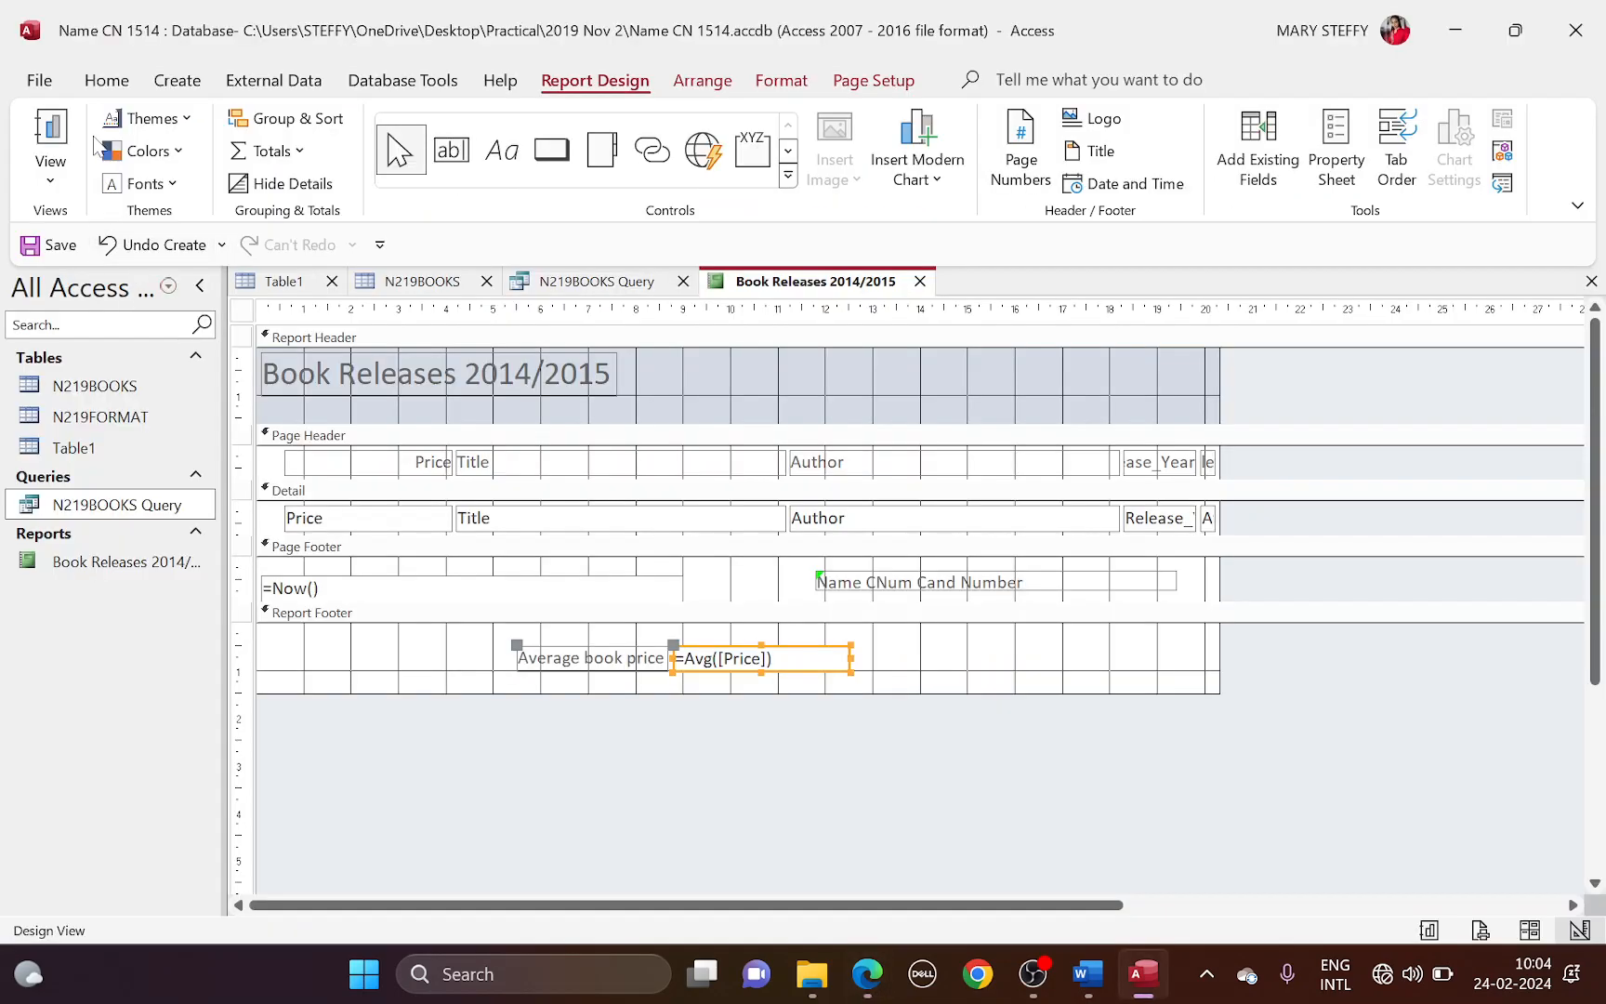
left_click(50, 173)
left_click(104, 234)
scroll(599, 401, "down", 10)
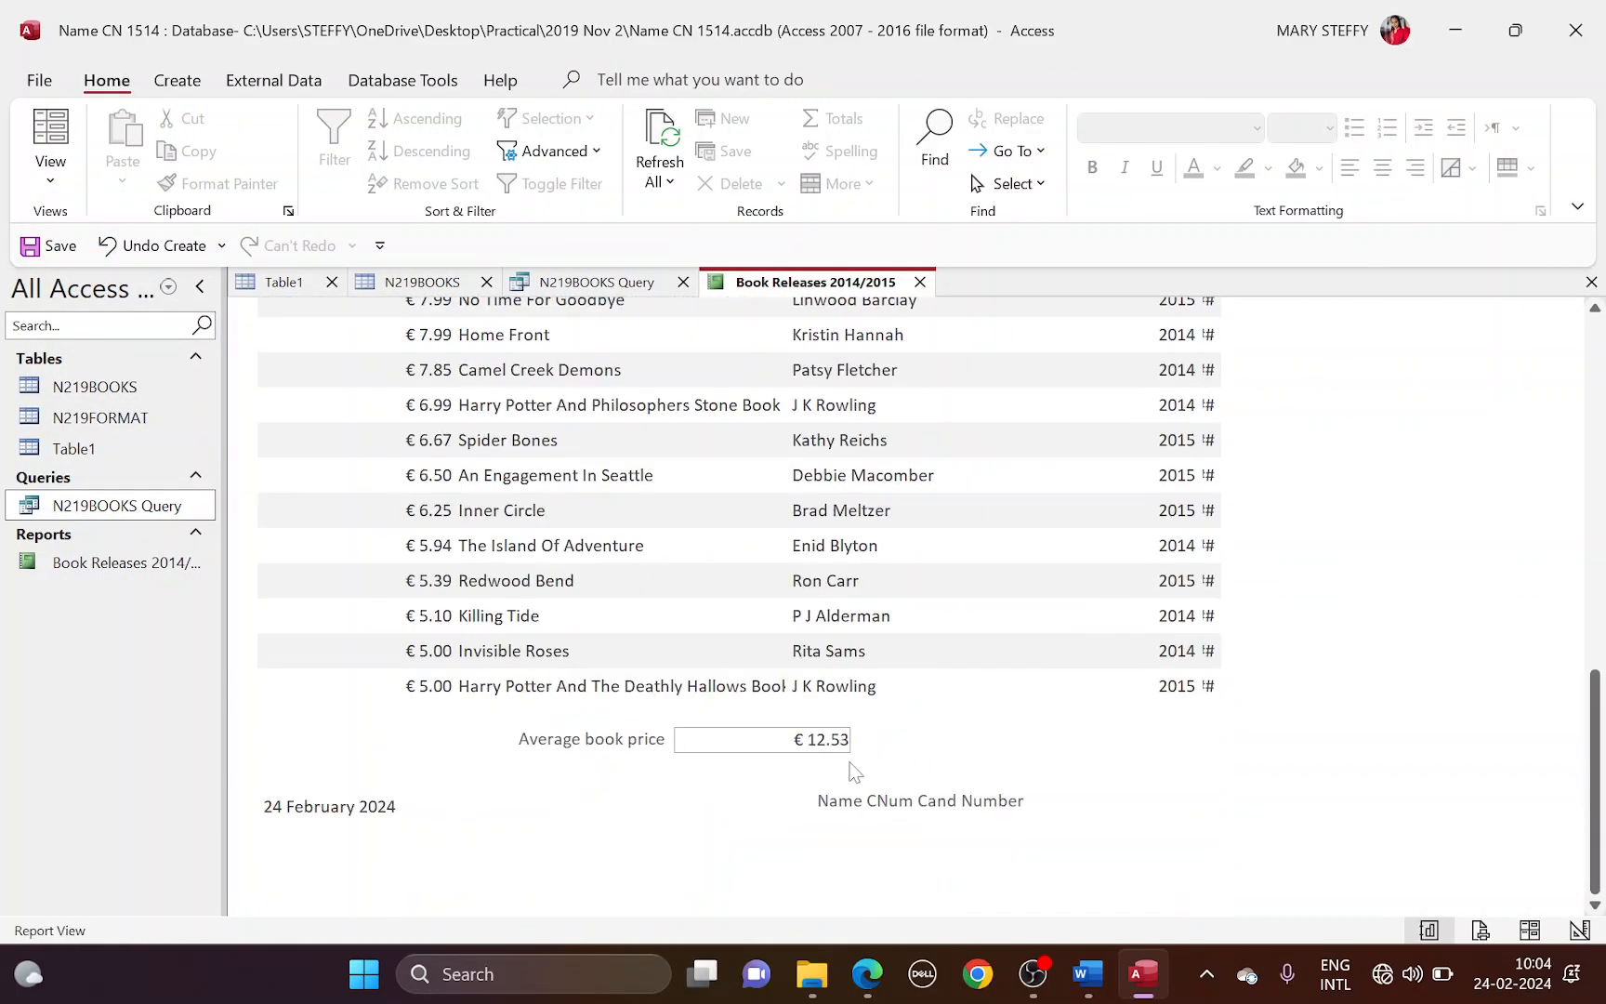
scroll(825, 734, "up", 5)
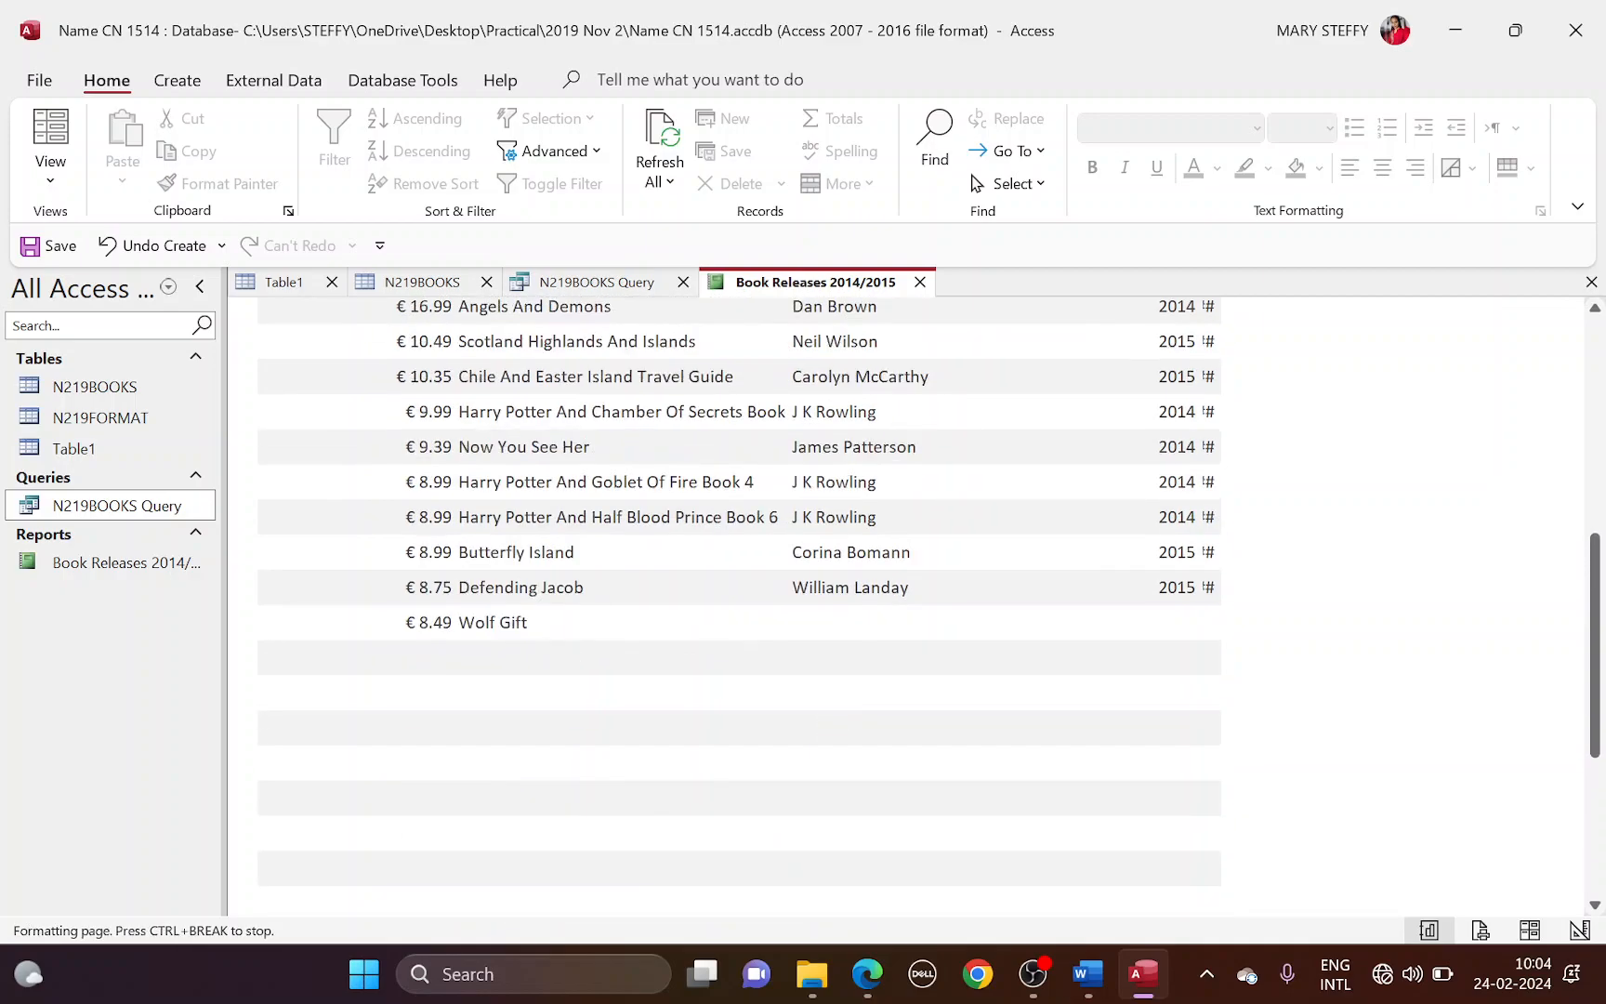
scroll(824, 725, "up", 6)
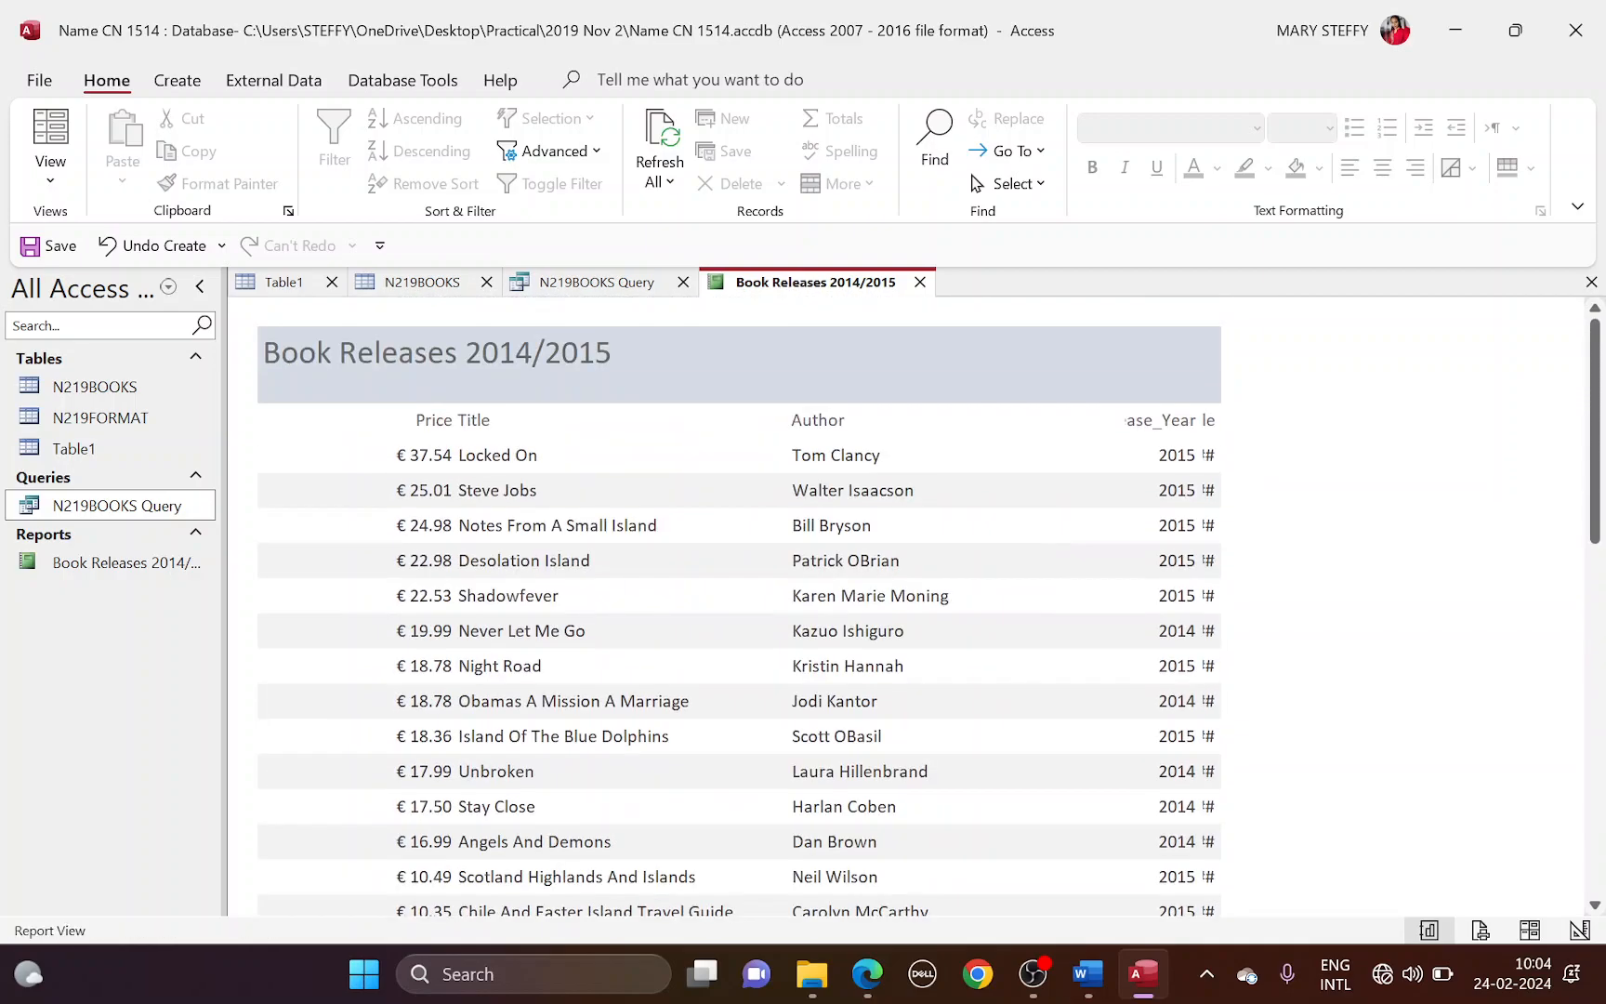
Step: Switch to the question paper and highlight "in this order" in the field list requirement of question 26
key("alt+Tab")
scroll(706, 513, "up", 5)
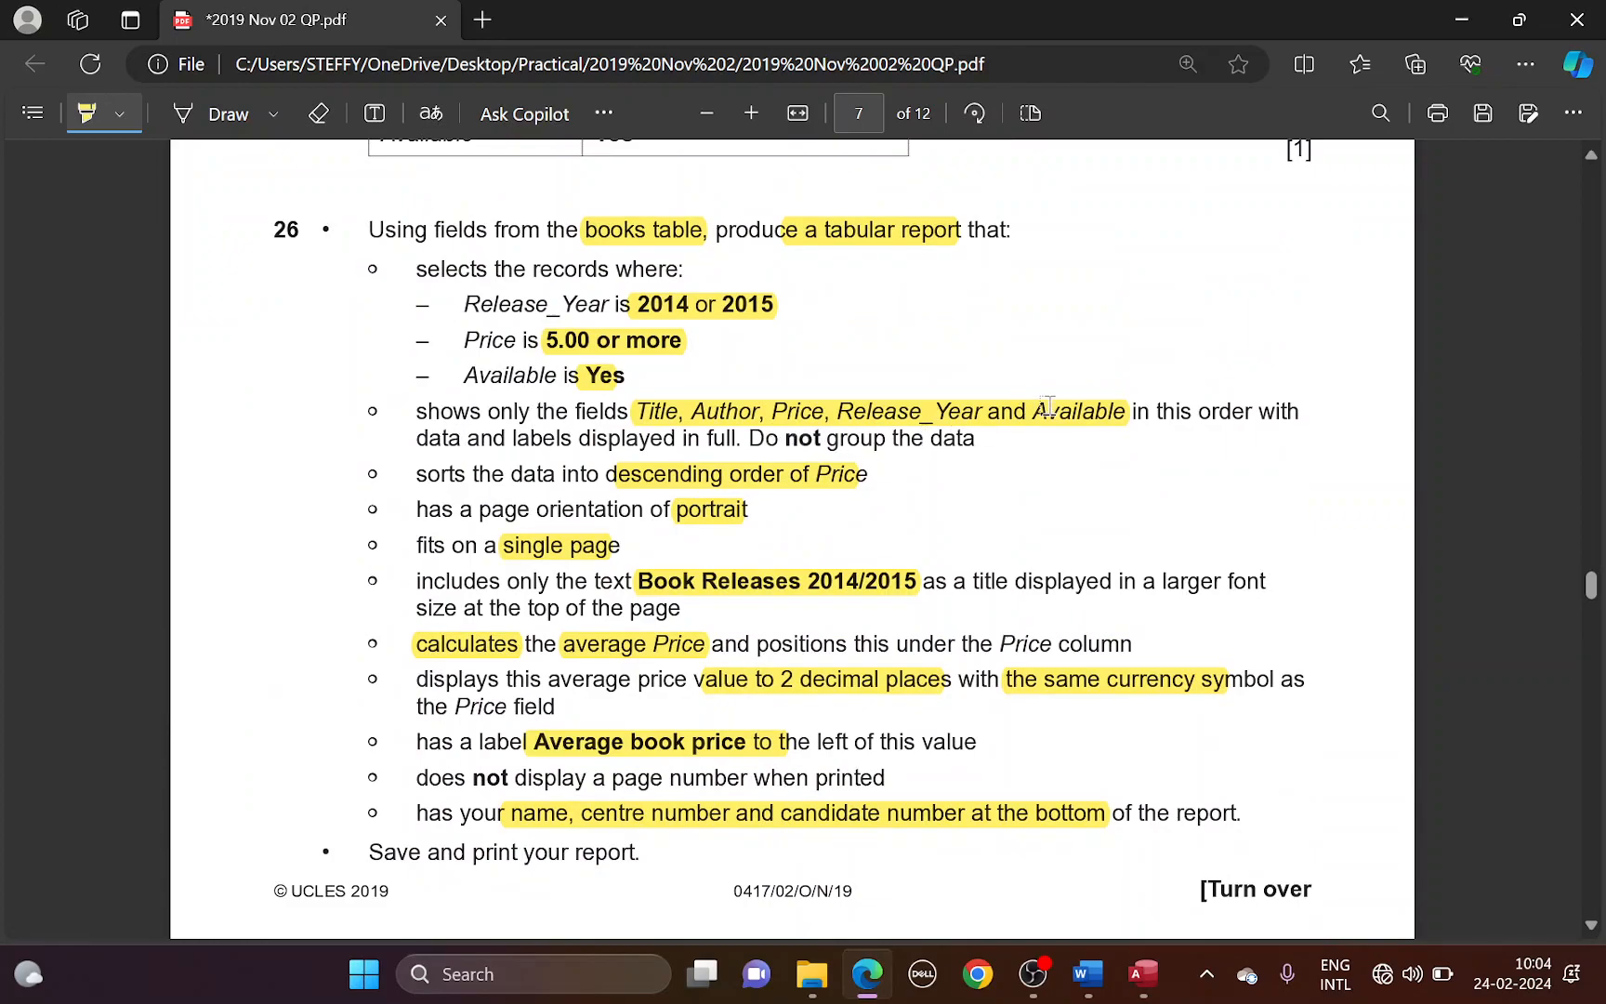
left_click_drag(1129, 411, 1241, 413)
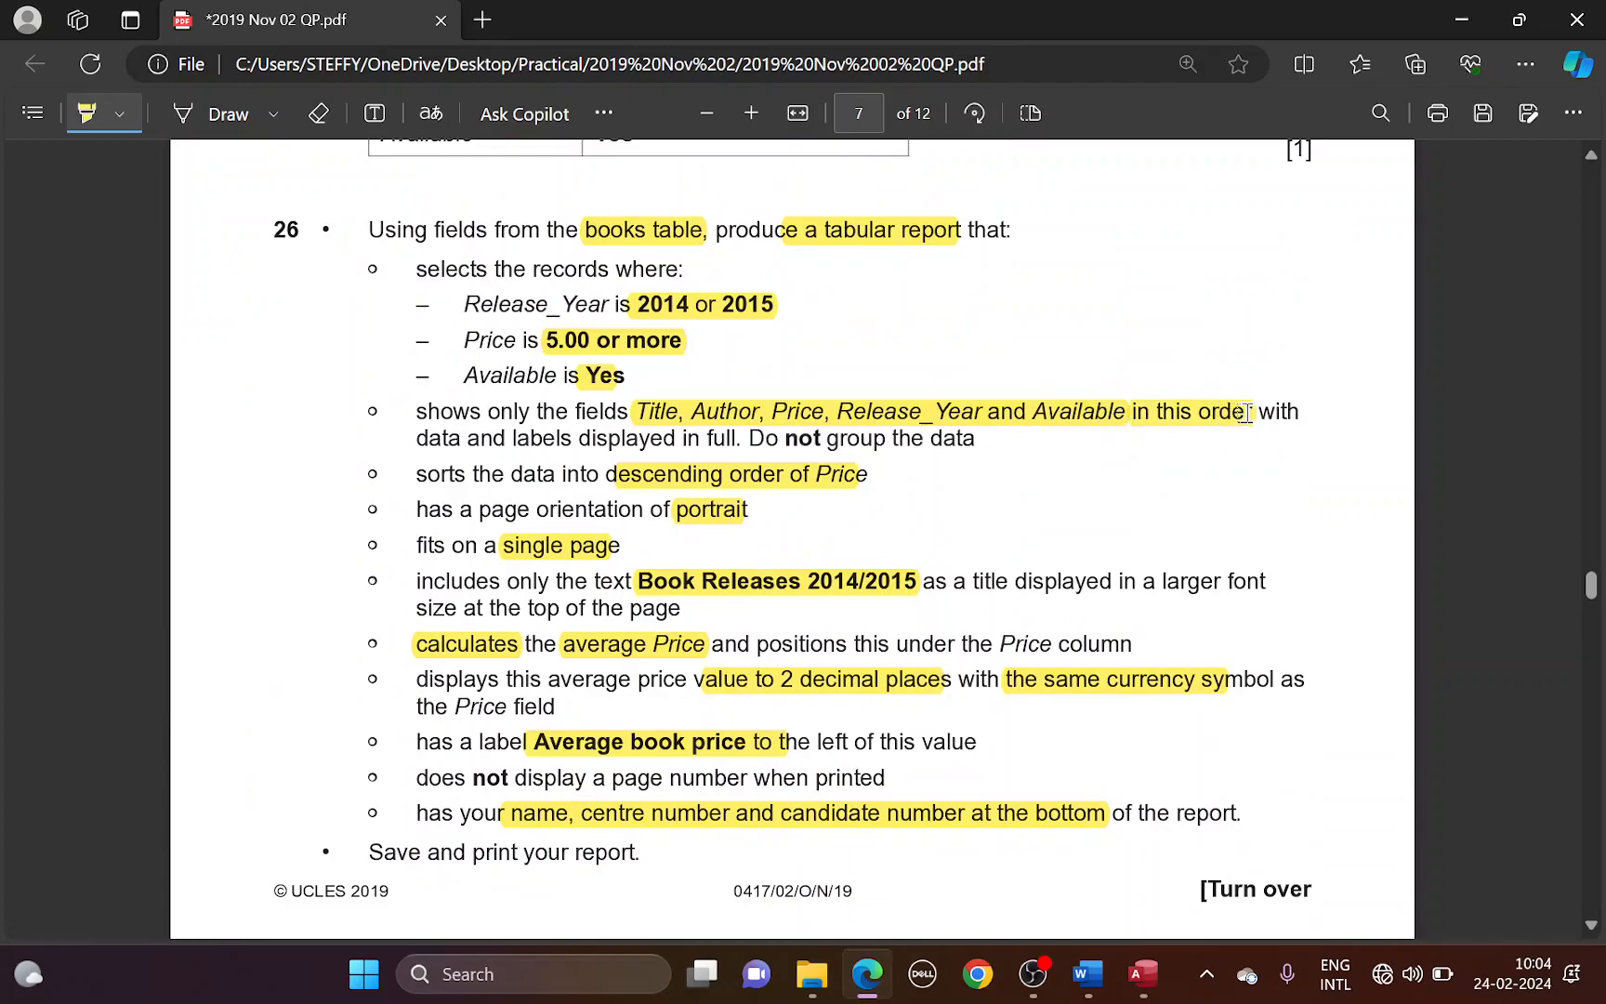
Step: Open the Access report in Layout View and move the Price heading and values to the right, before the Release_Year column
key("alt+Tab")
left_click(50, 167)
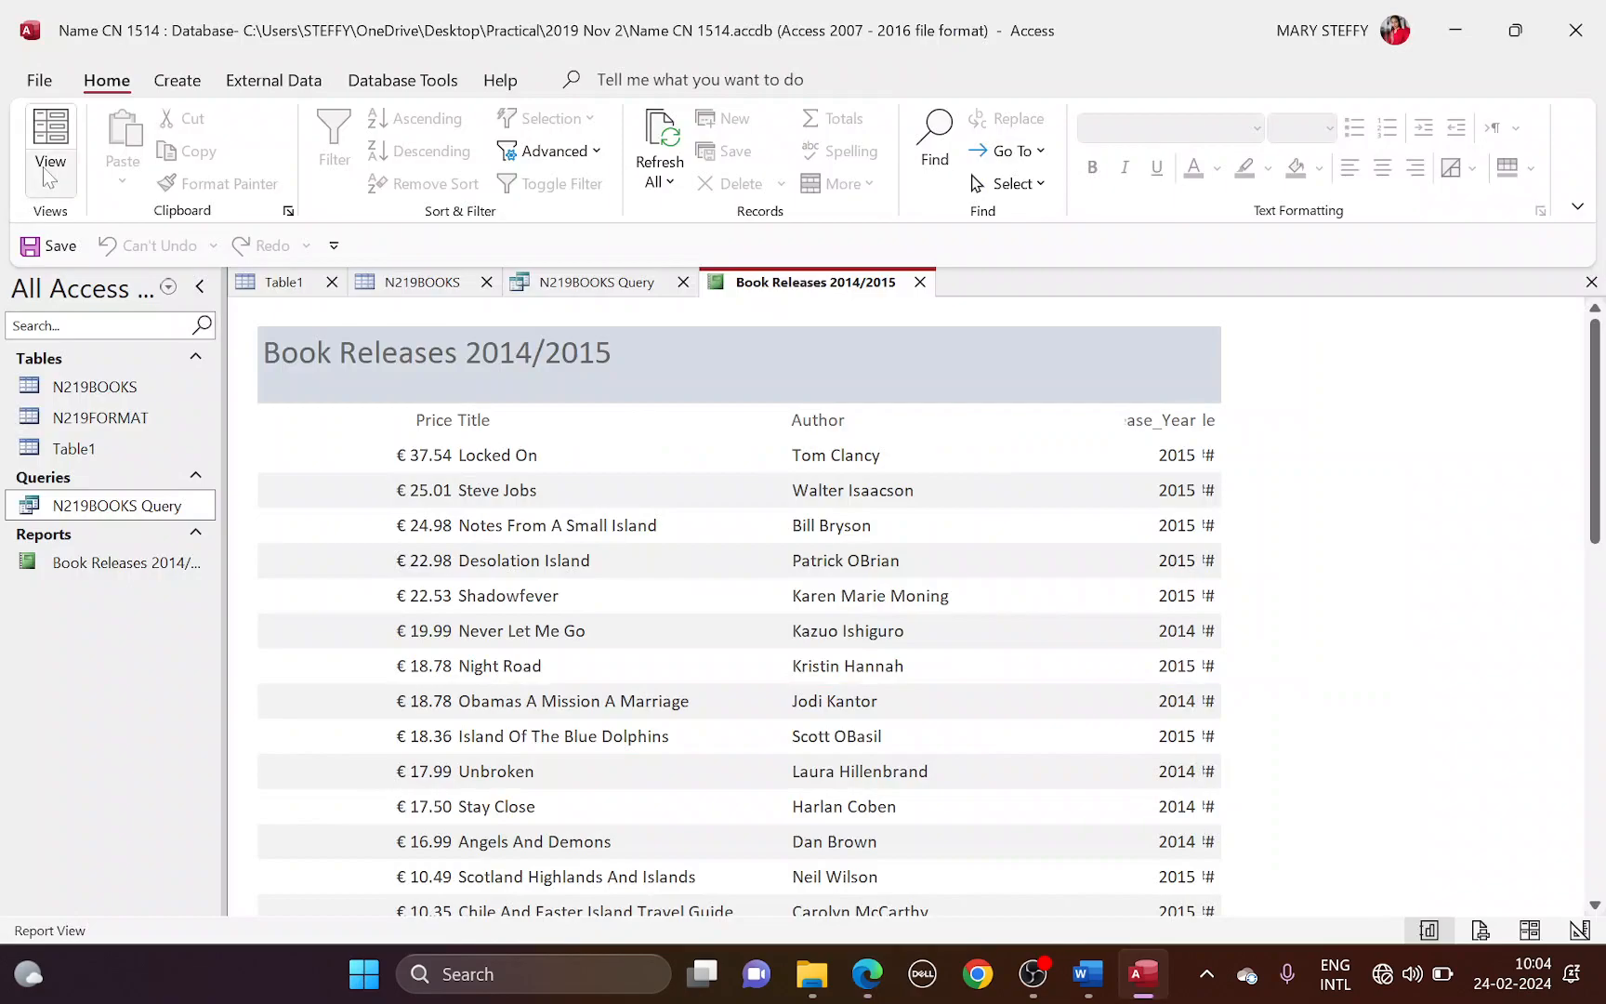
left_click(121, 343)
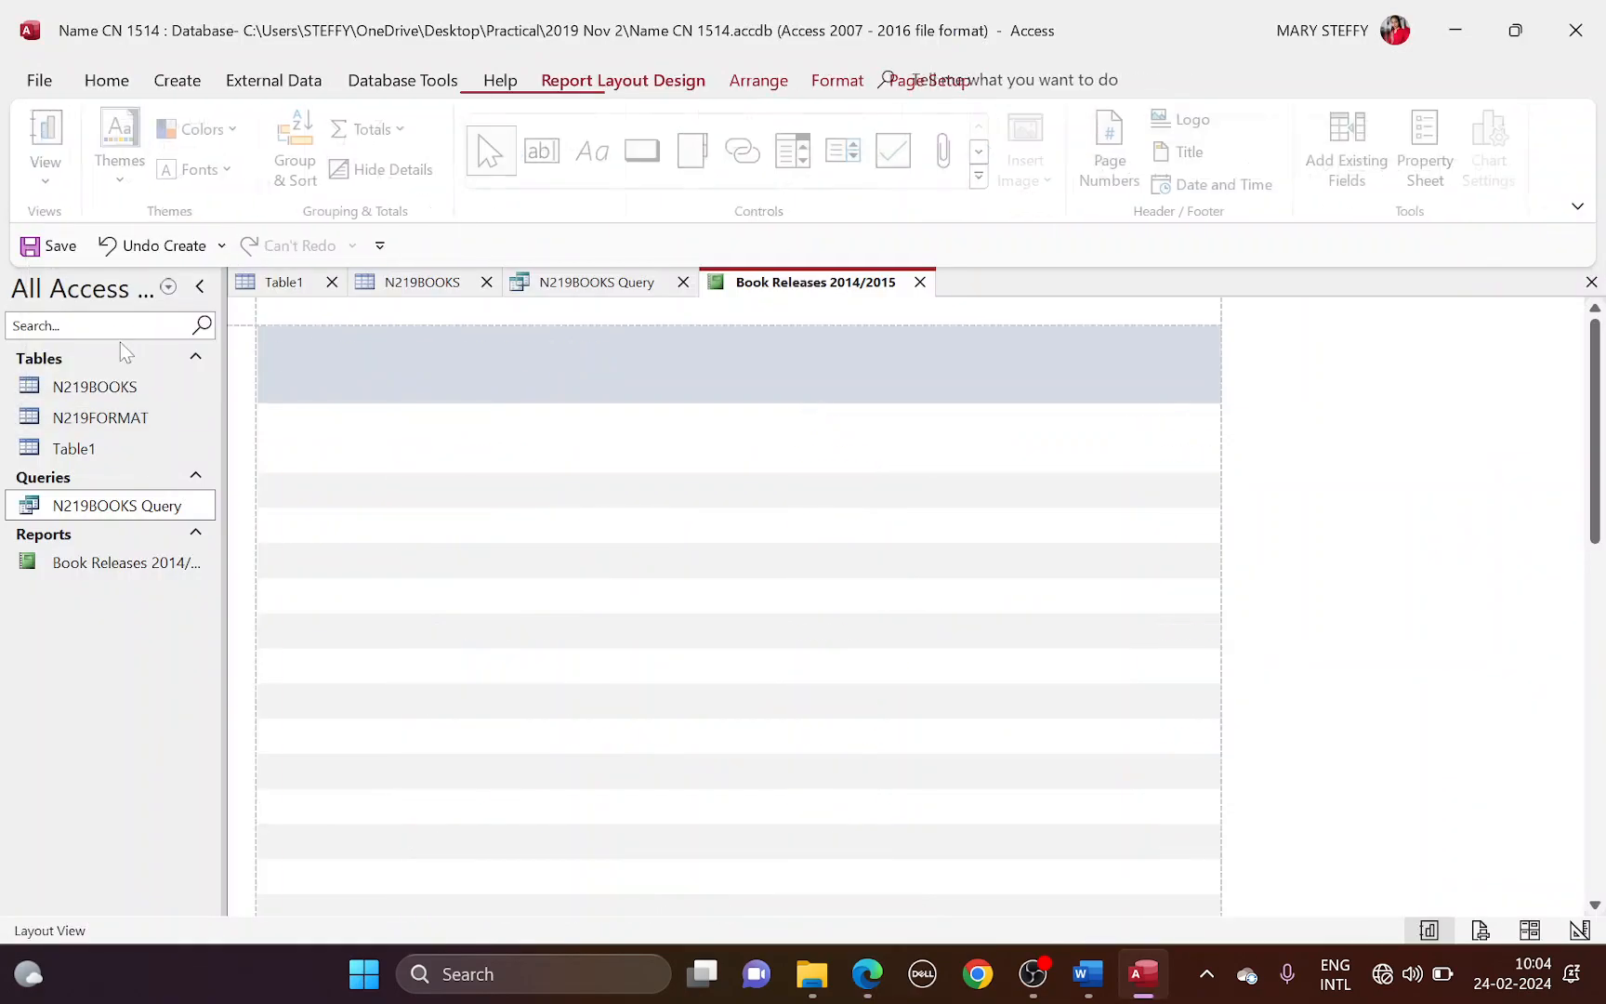
key("alt+Tab")
key("alt+Tab")
key("alt+Tab")
key("alt+Tab")
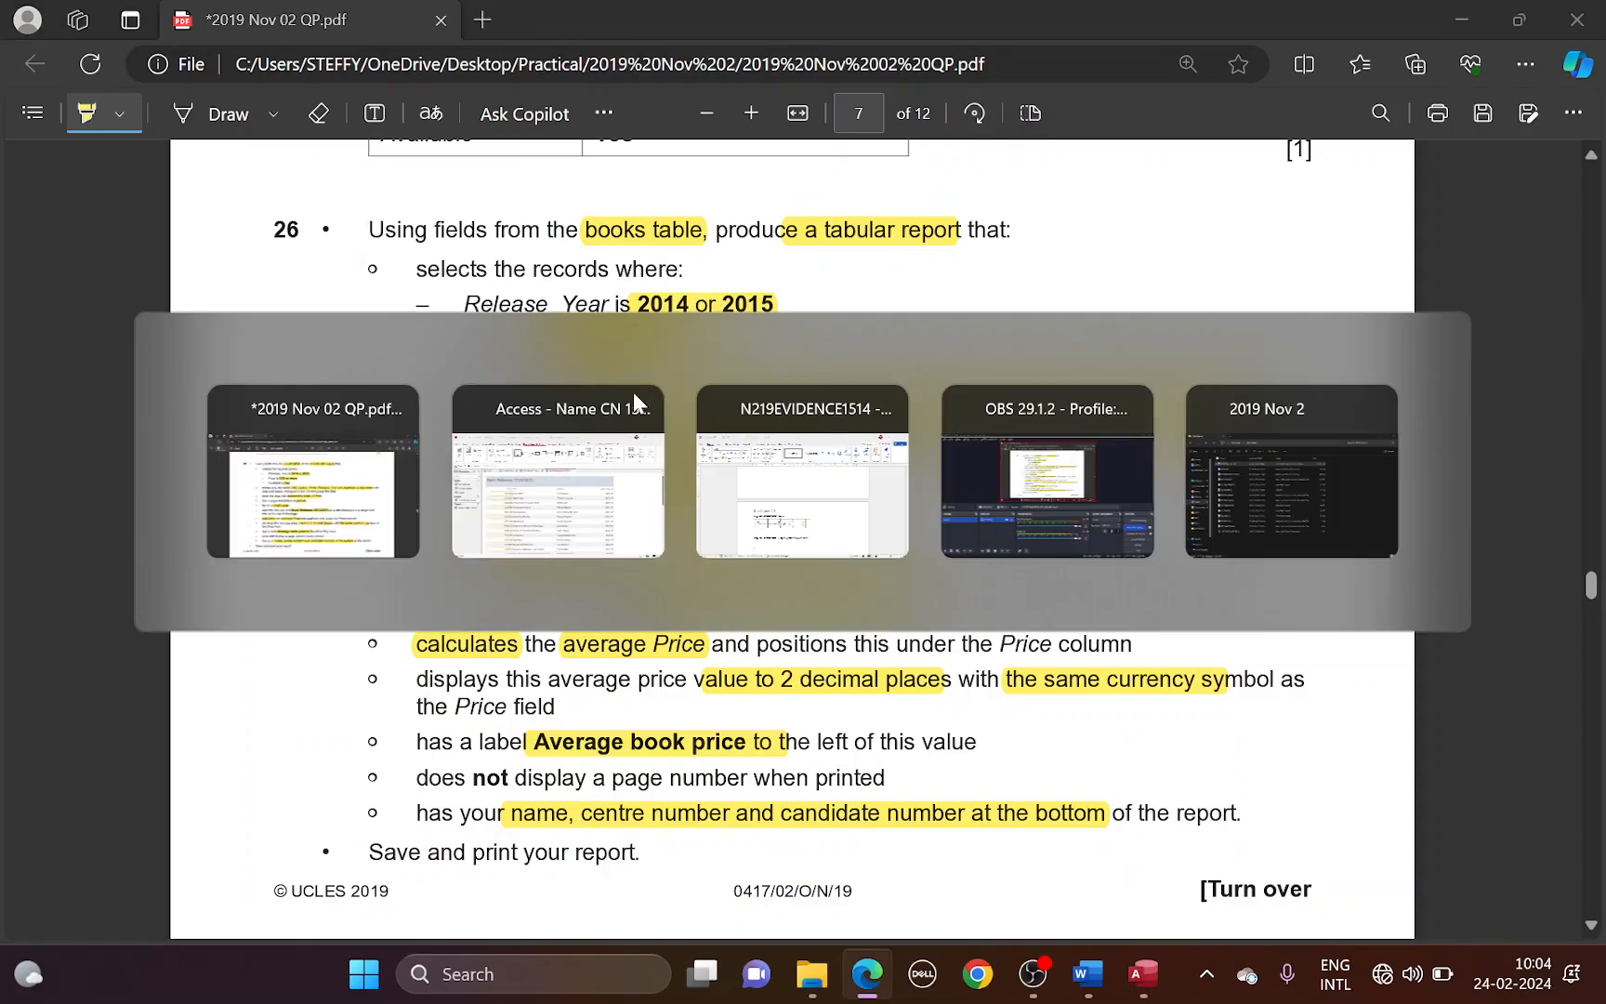
left_click(433, 420)
left_click(438, 455, "shift")
left_click_drag(287, 419, 577, 484)
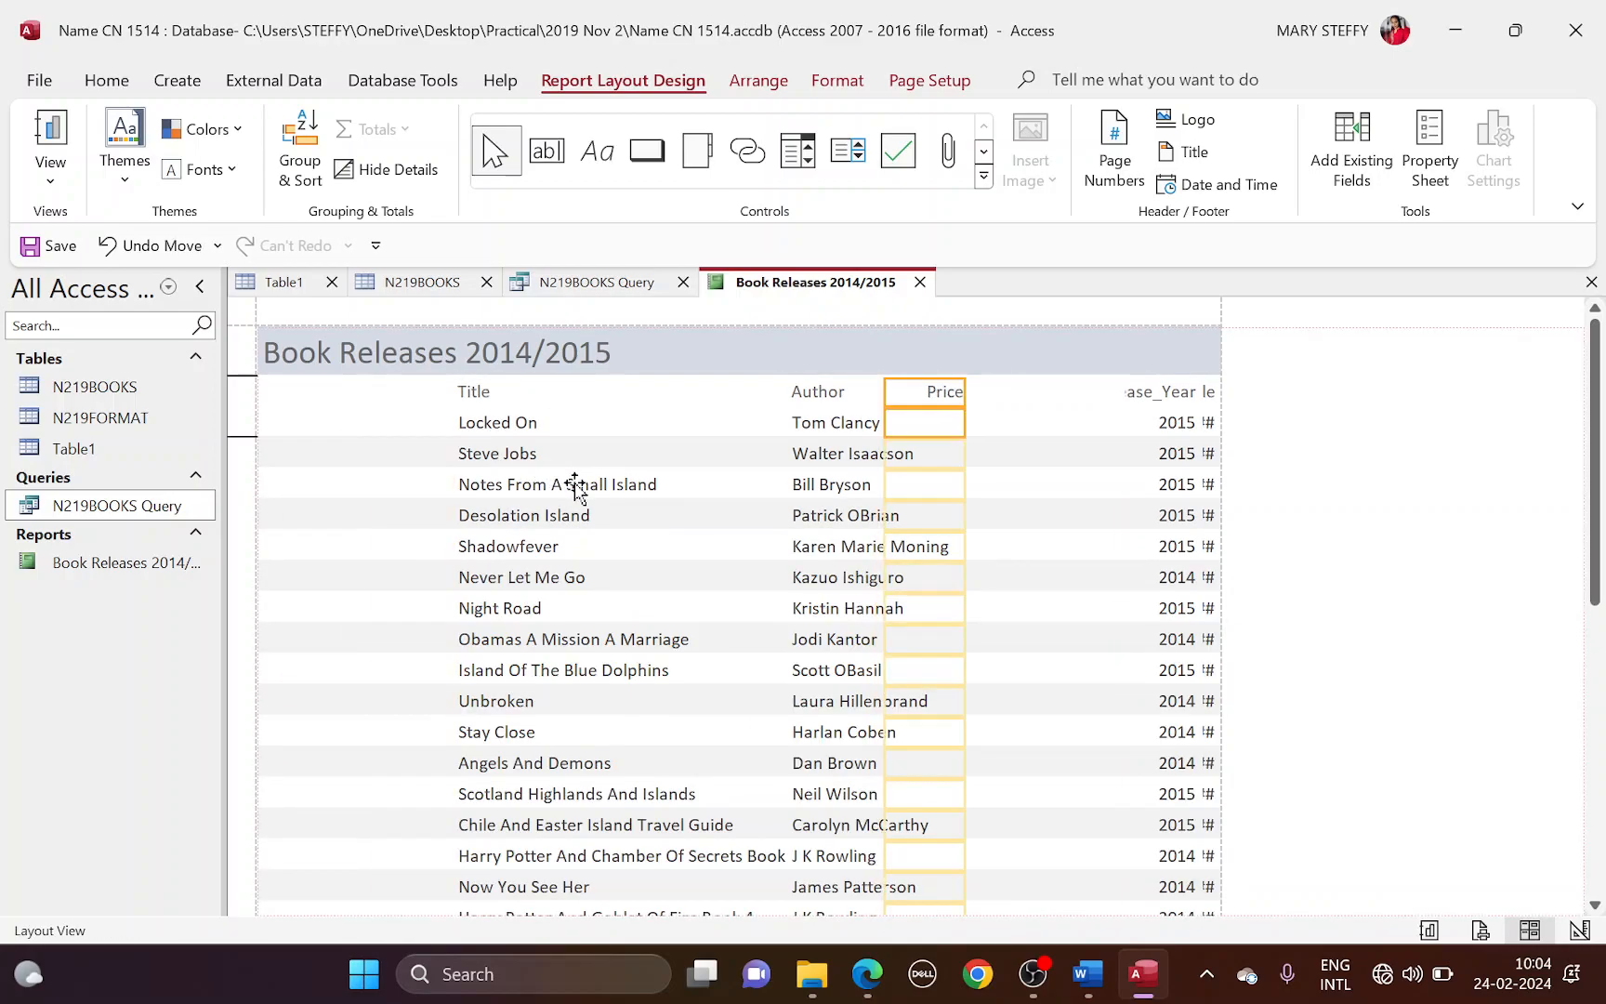
Step: Move the Title heading and values to the report's left margin and widen the column to fit the longer titles
left_click(480, 398)
left_click(482, 429, "shift")
mouse_move(482, 429)
left_mouse_down()
mouse_move(436, 428)
mouse_move(480, 430)
left_mouse_up()
left_click_drag(586, 394, 634, 393)
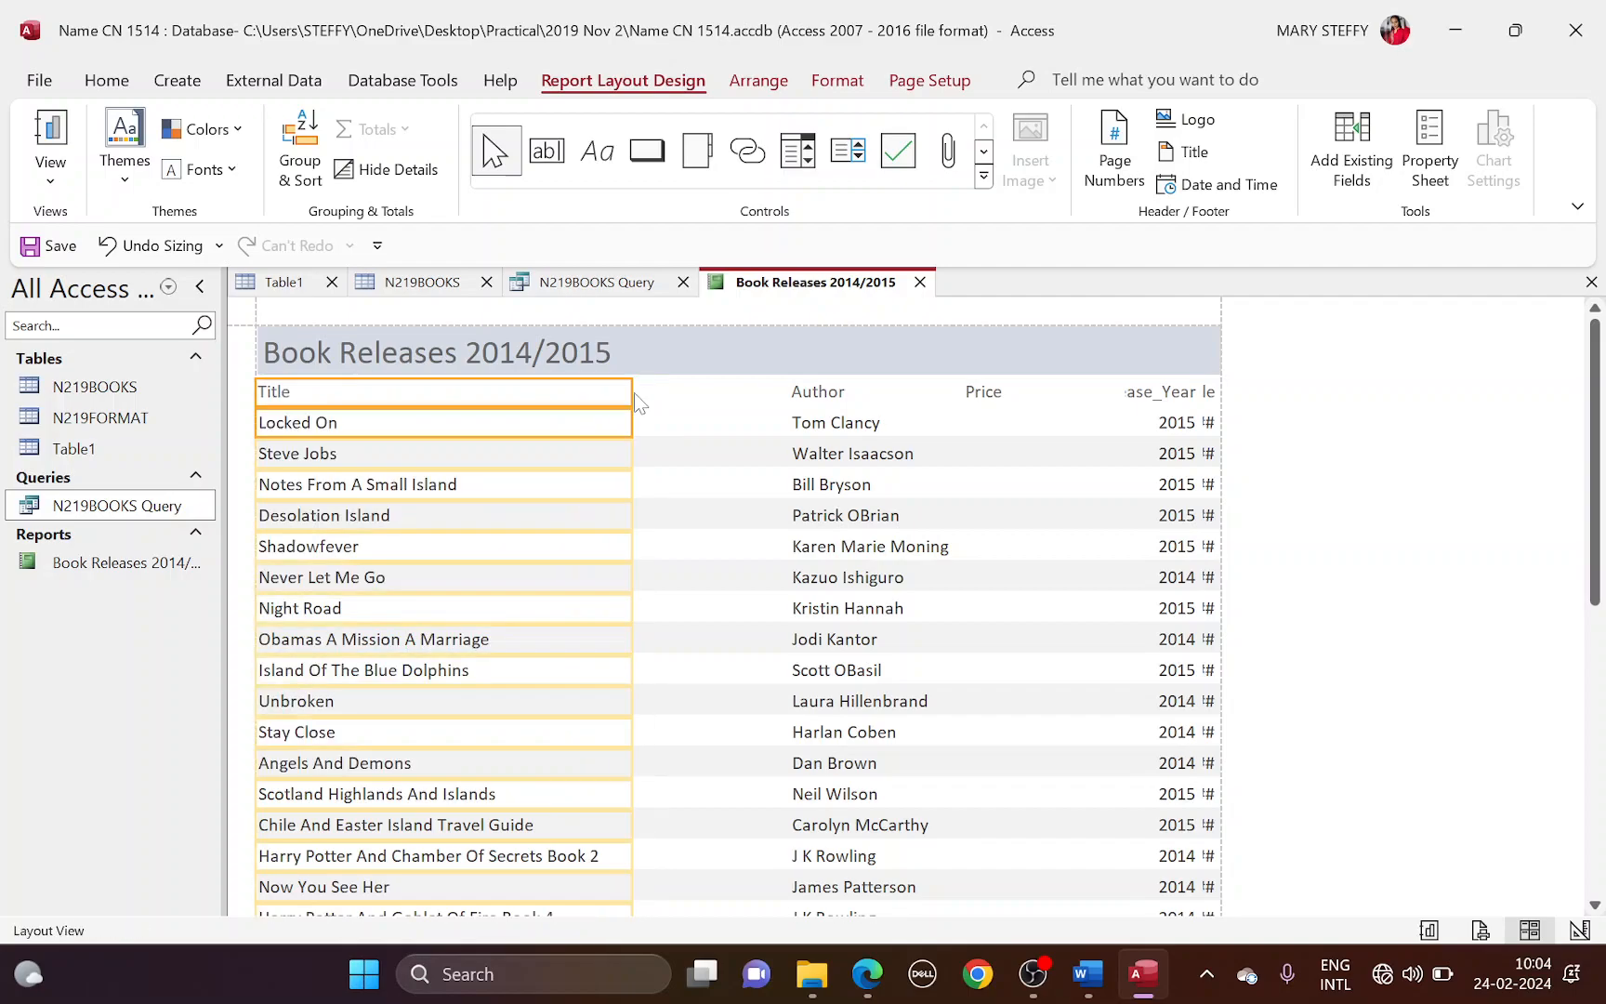
Step: Check the required field order, then move the Author heading and values left so they sit between Title and Price
key("alt+Tab")
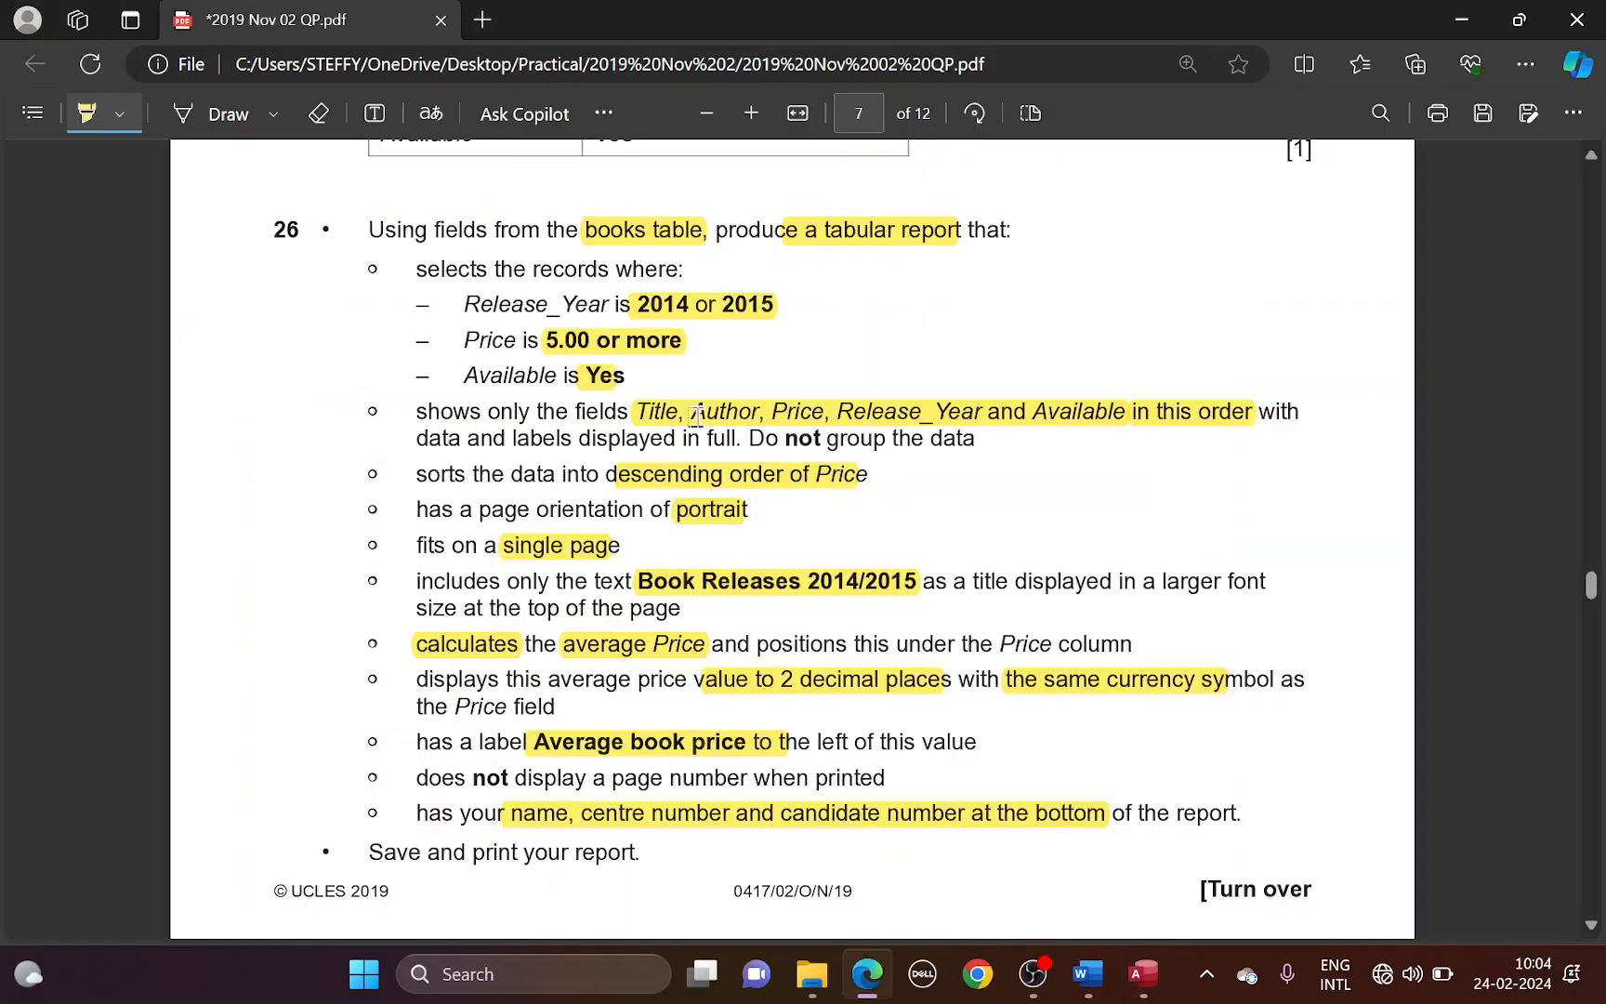
key("alt+Tab")
left_click(815, 397)
left_click(814, 429, "shift")
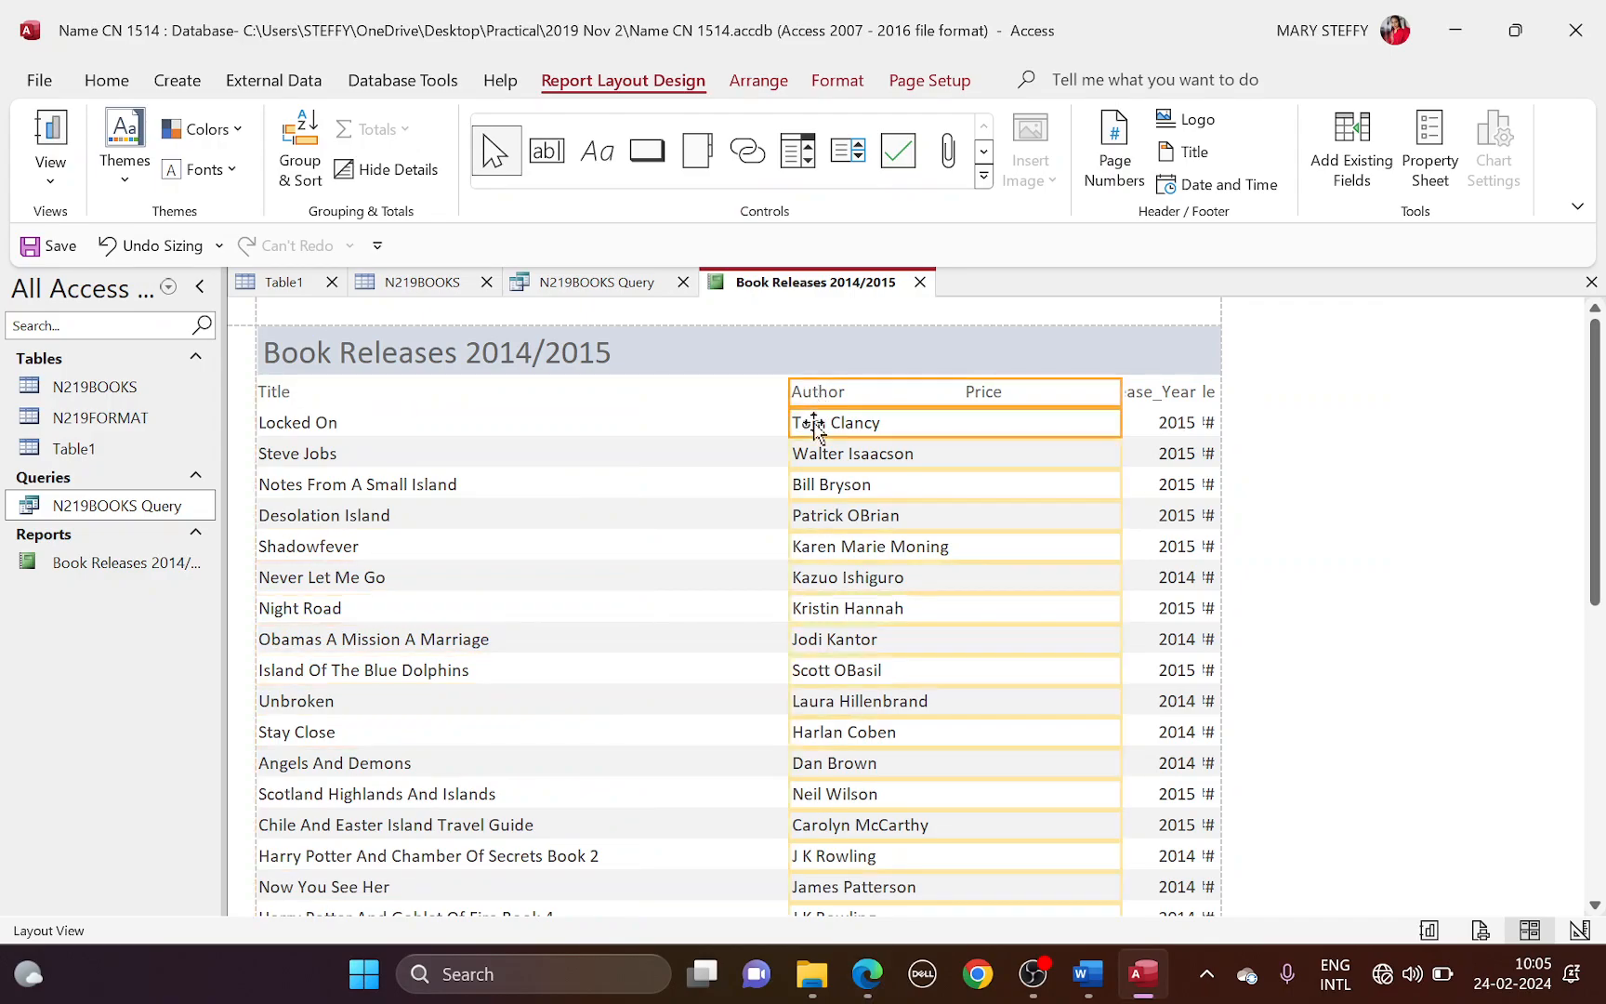
left_click_drag(814, 429, 815, 426)
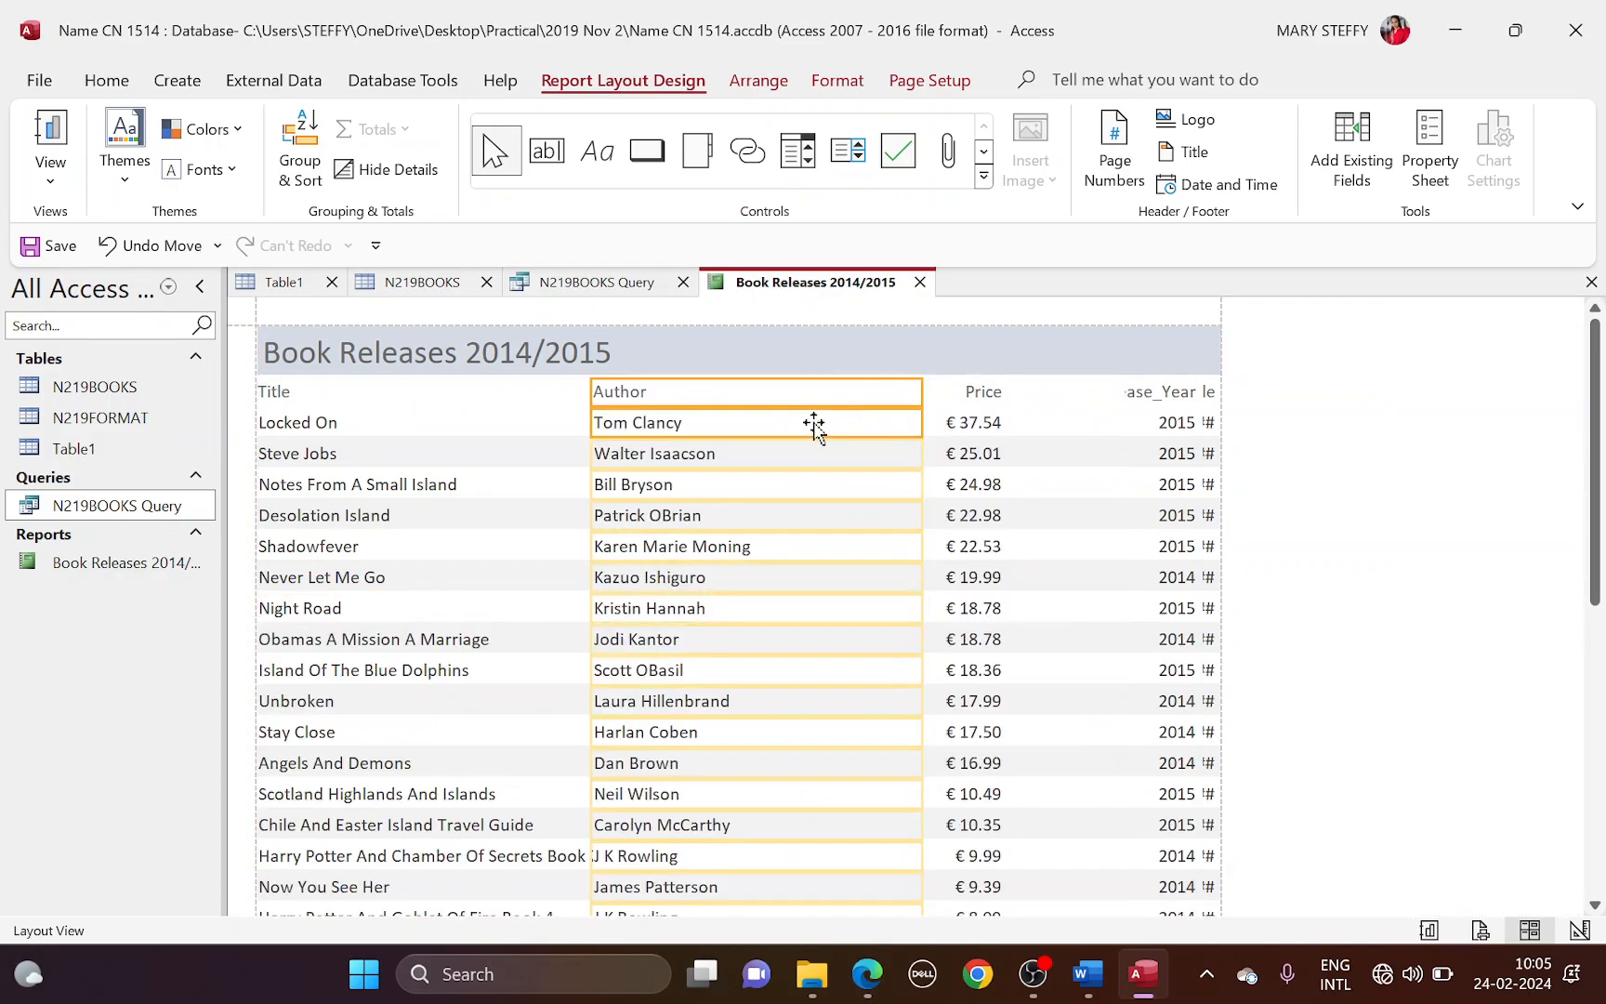
key("Right")
key("Right")
key("Right")
key("Right")
key("Right")
key("Right")
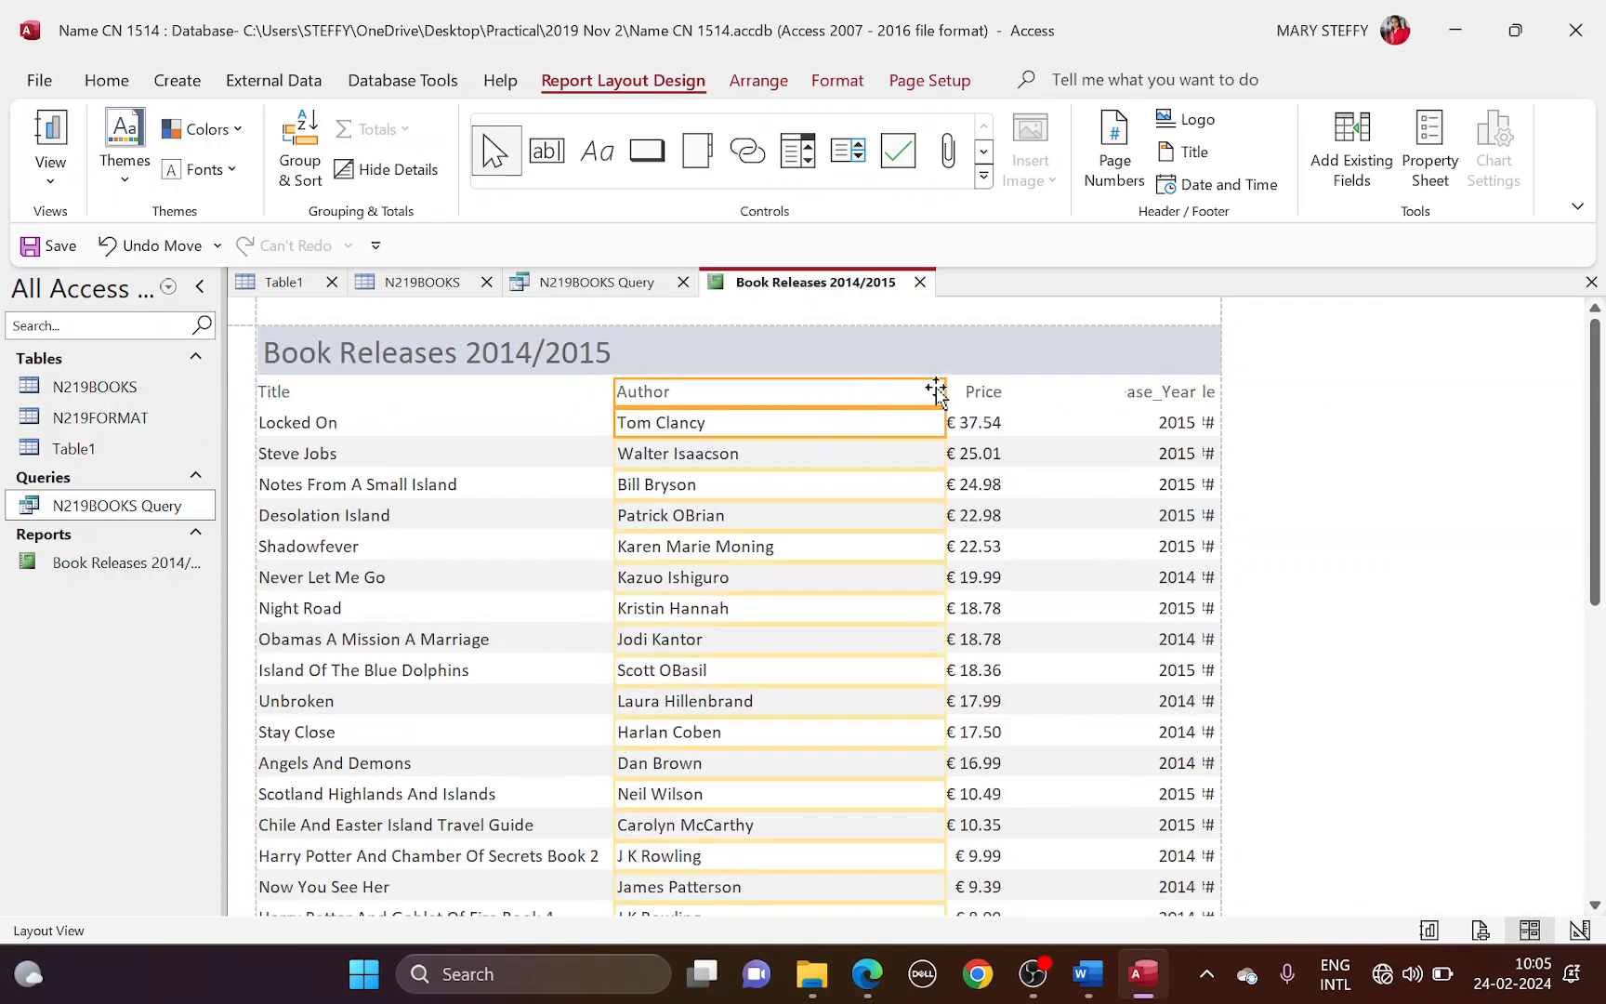
Step: Narrow the Author column to fit the author names, then check the required field order in the question paper
left_click_drag(942, 387, 790, 391)
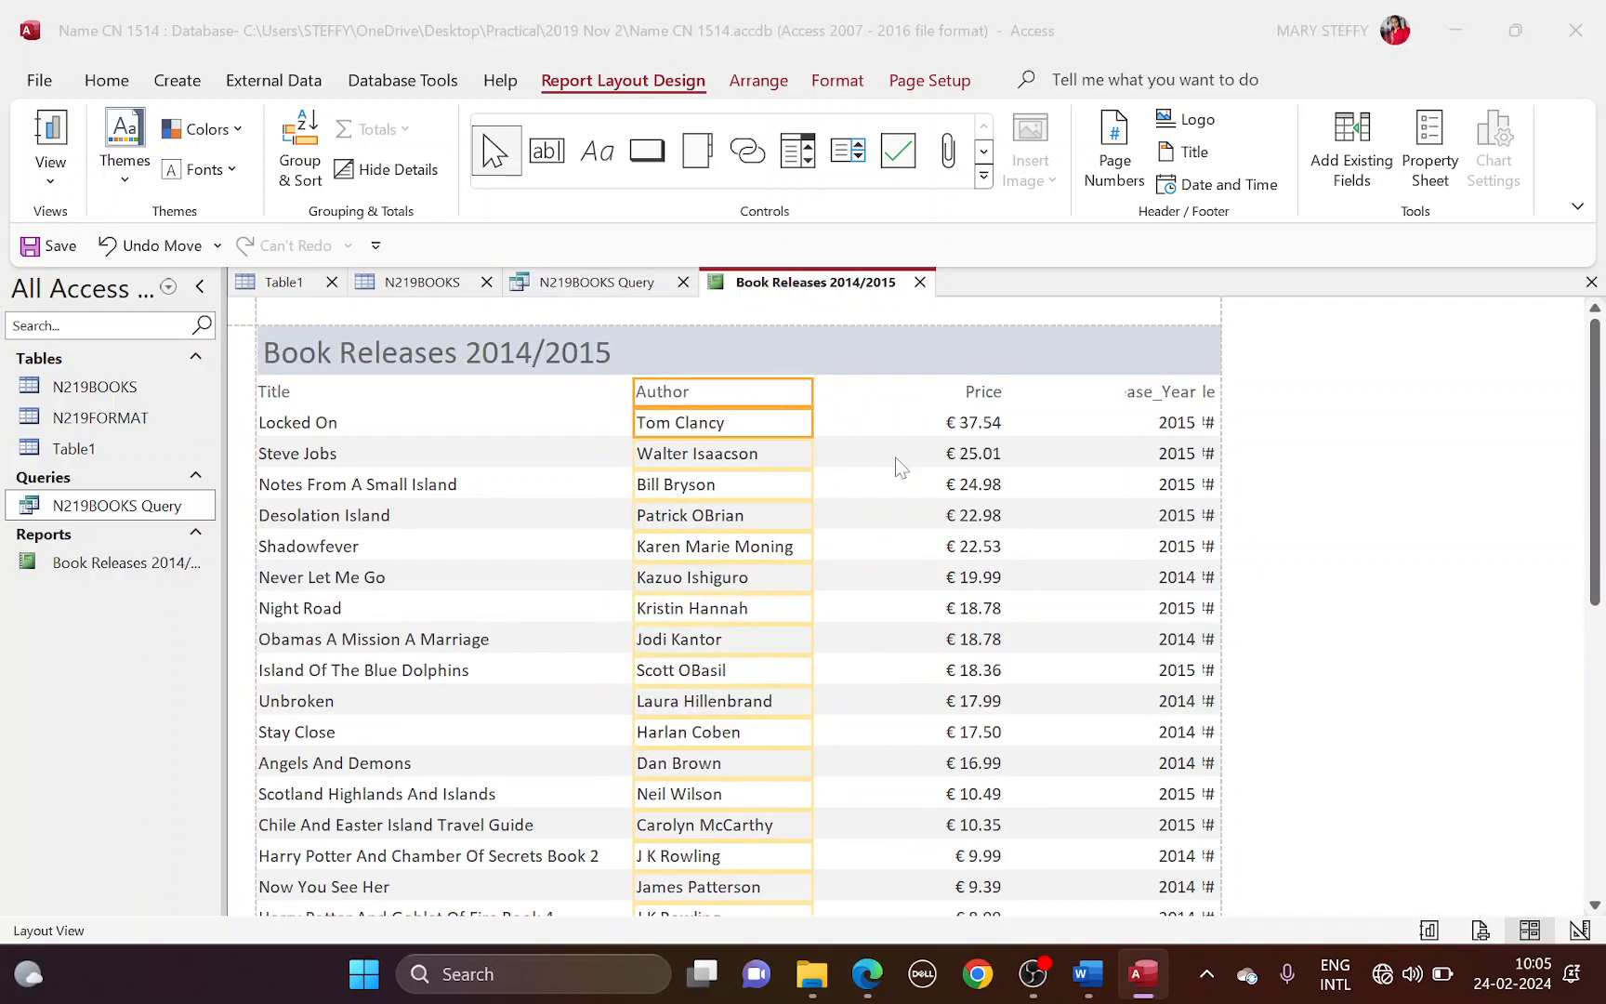
key("alt+Tab")
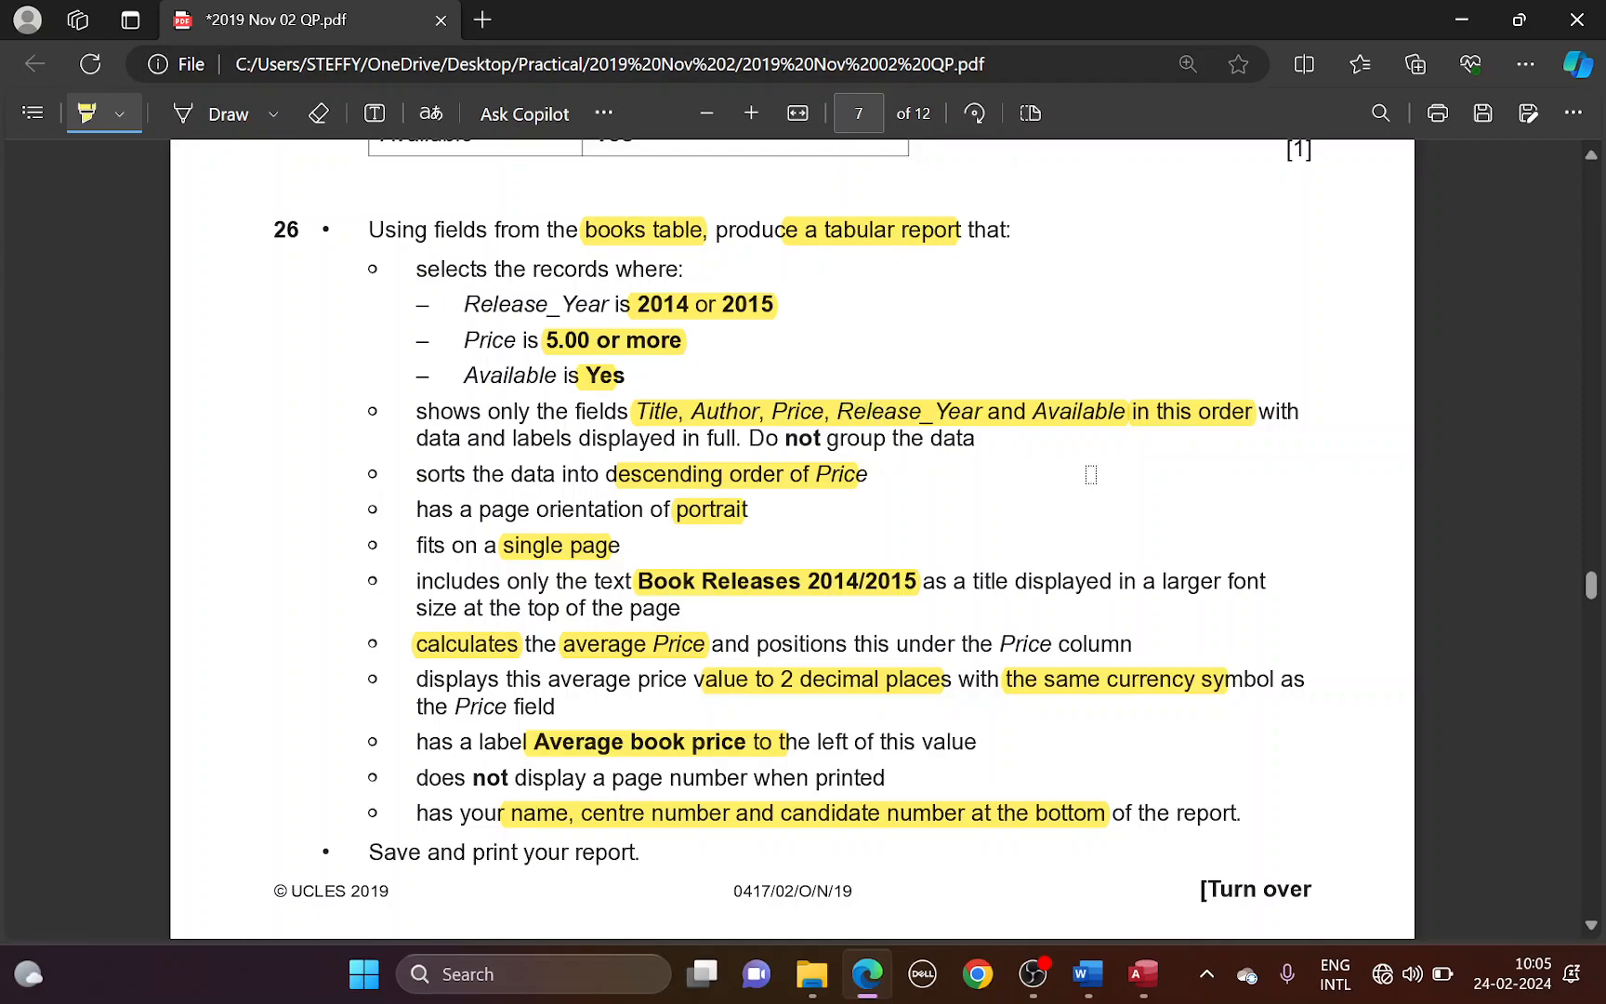
key("alt+Tab")
Step: Move the Price heading and values left so they sit closer to the Author column
left_click(985, 392)
left_click(987, 420)
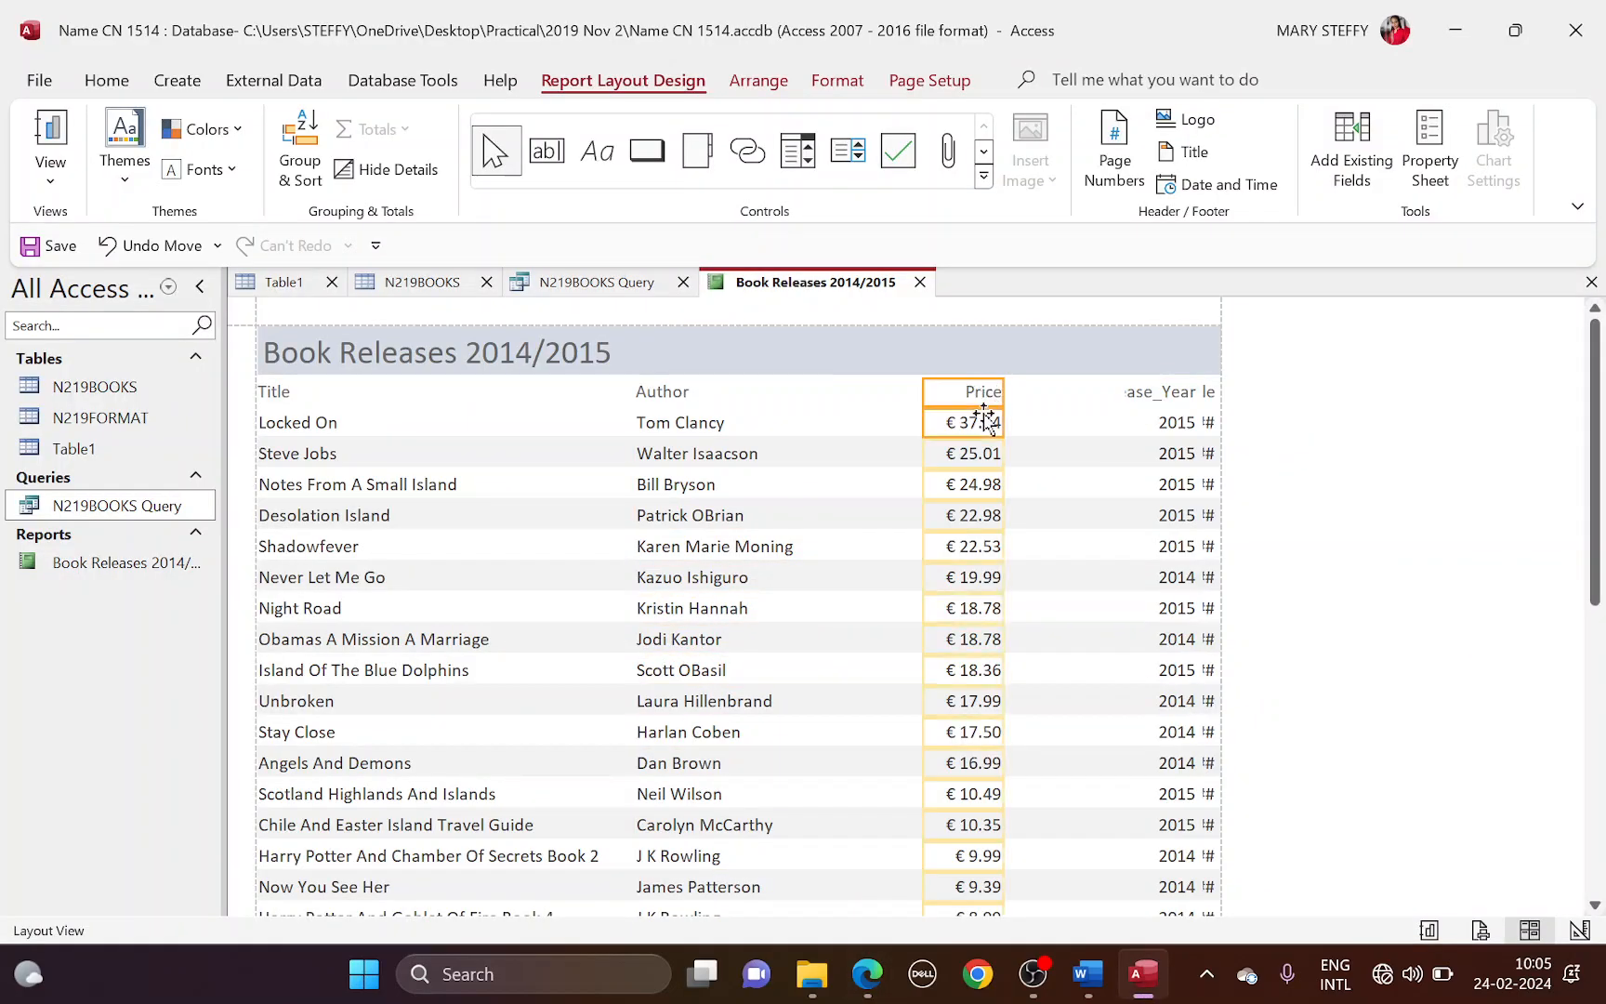
key("Left")
key("Left")
key("Left")
key("Left")
key("Left")
key("Left")
key("Left")
key("Left")
key("Left")
key("Left")
key("Left")
key("Left")
key("Left")
key("Left")
key("Left")
key("Left")
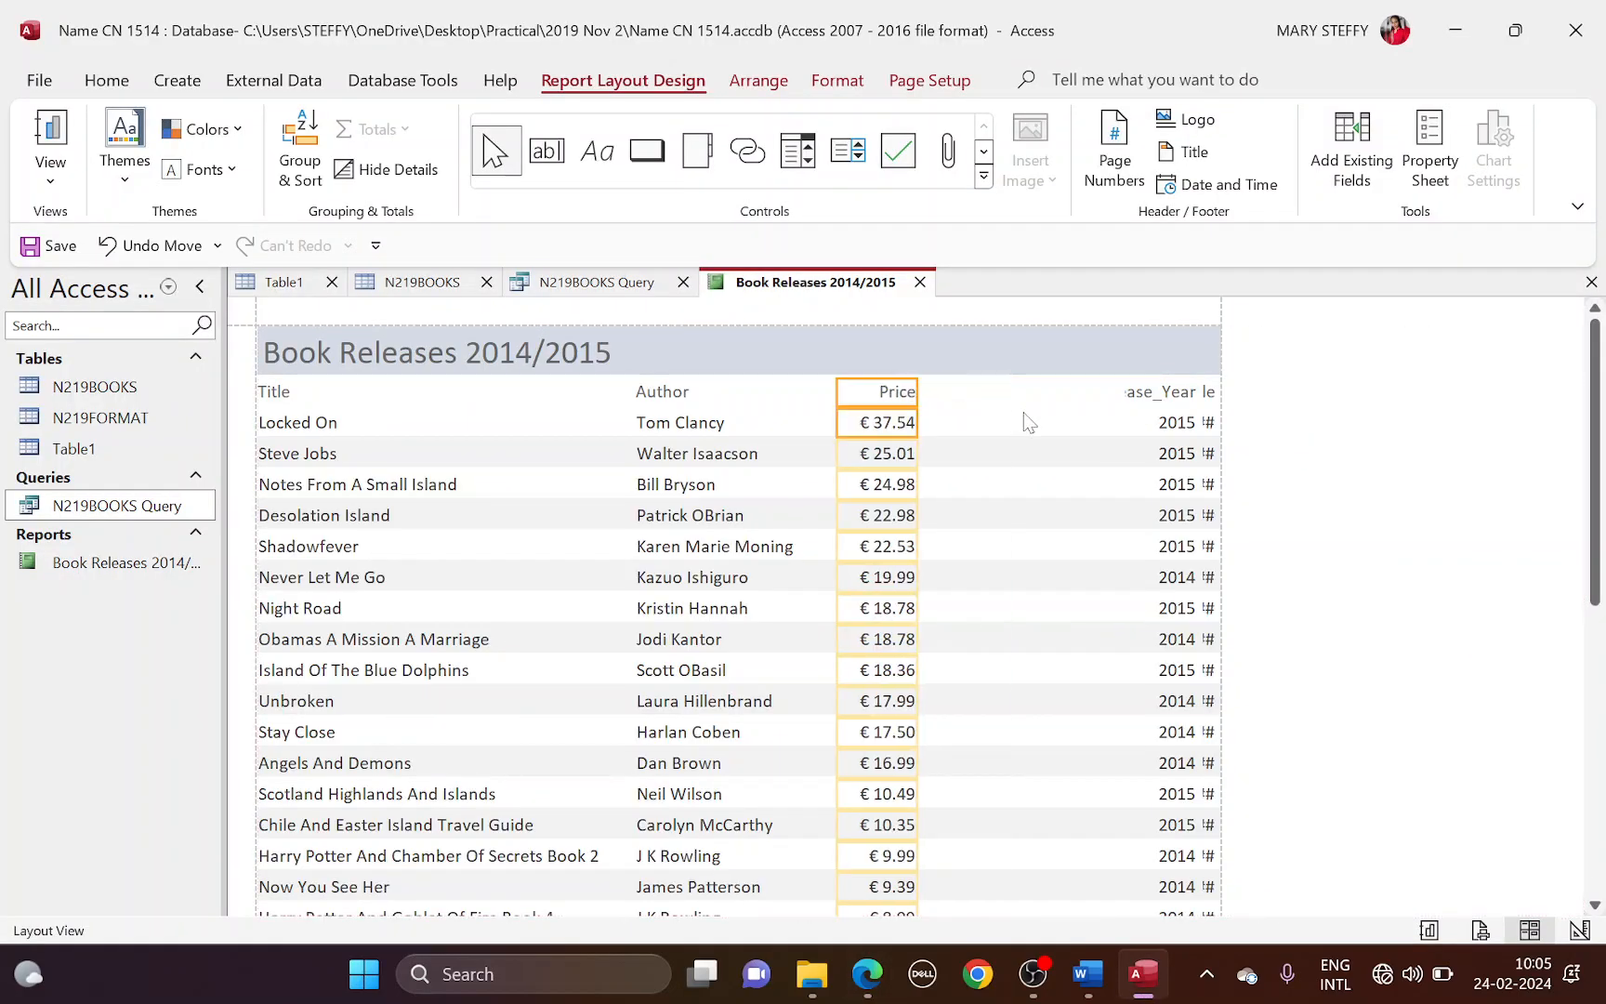
Step: Widen the Release_Year column to show its full heading and move it left towards the Price column
left_click(1143, 393)
left_click(1149, 425, "ctrl")
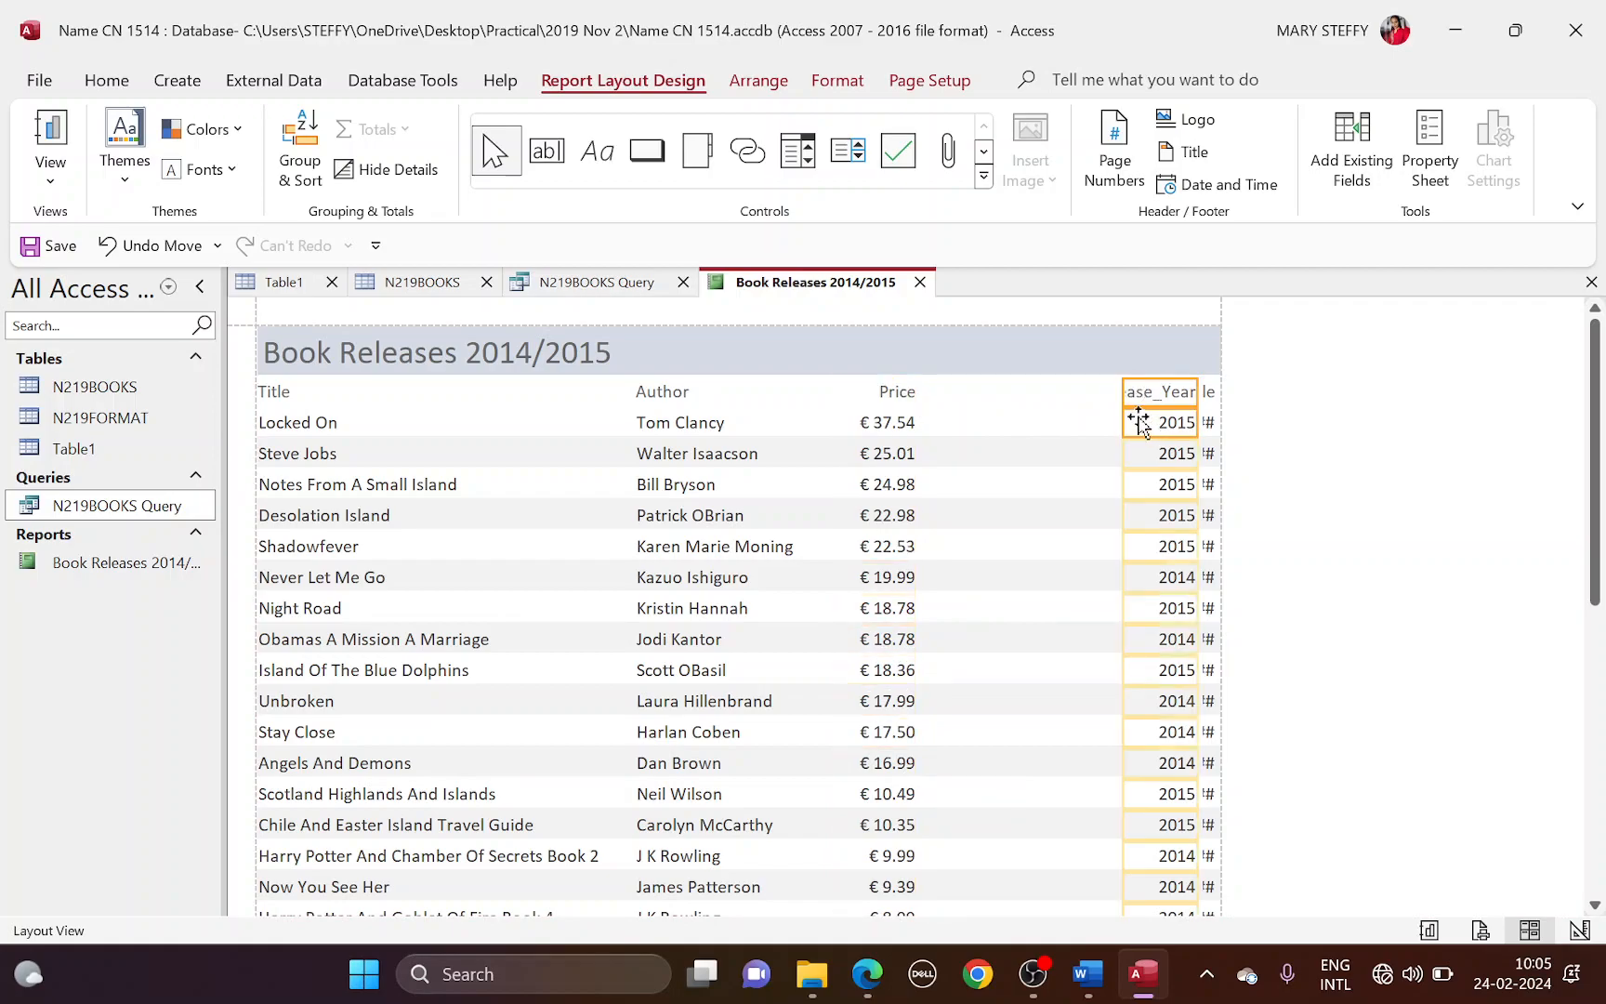
left_click_drag(1123, 396, 1089, 394)
key("Left")
key("Left")
key("Left")
key("Left")
key("Left")
key("Left")
key("Left")
key("Left")
key("Left")
key("Left")
key("Left")
key("Left")
left_click(1276, 600)
key("Left")
key("Left")
key("Left")
Step: Widen the Available column so its heading and values display in full
left_click(1209, 394)
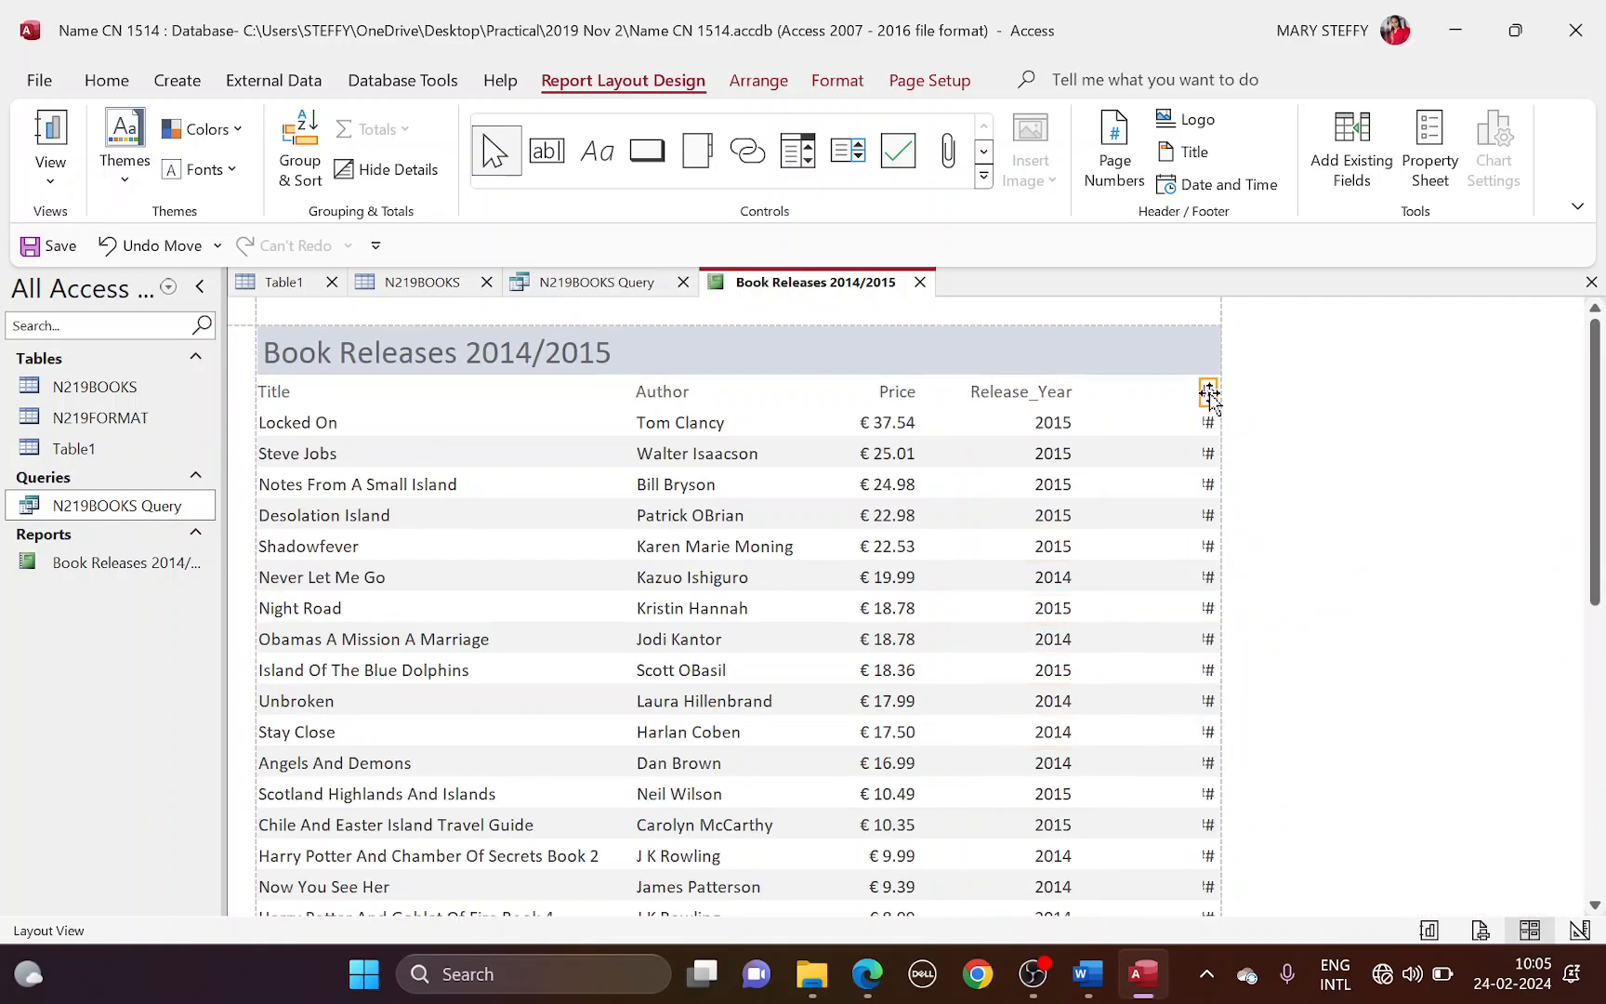
left_click(1211, 427, "shift")
left_click_drag(1200, 398, 1125, 415)
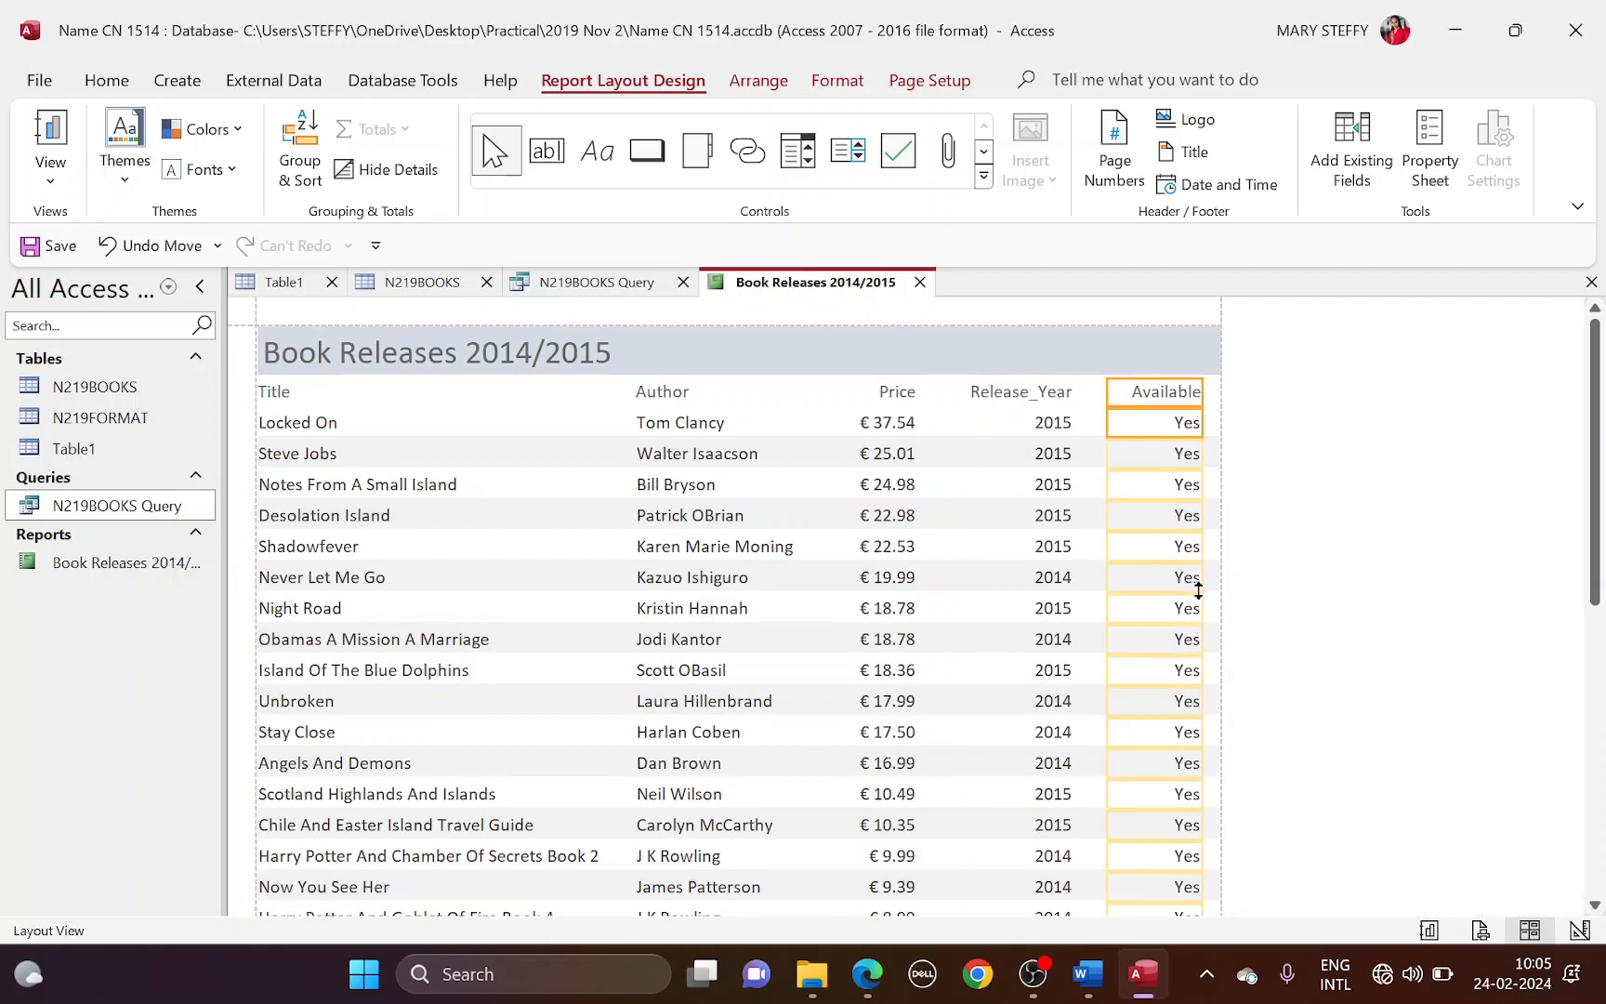
Step: Switch to the question paper and highlight "positions this under the Price column" in question 26
key("alt+Tab")
scroll(916, 651, "down", 1)
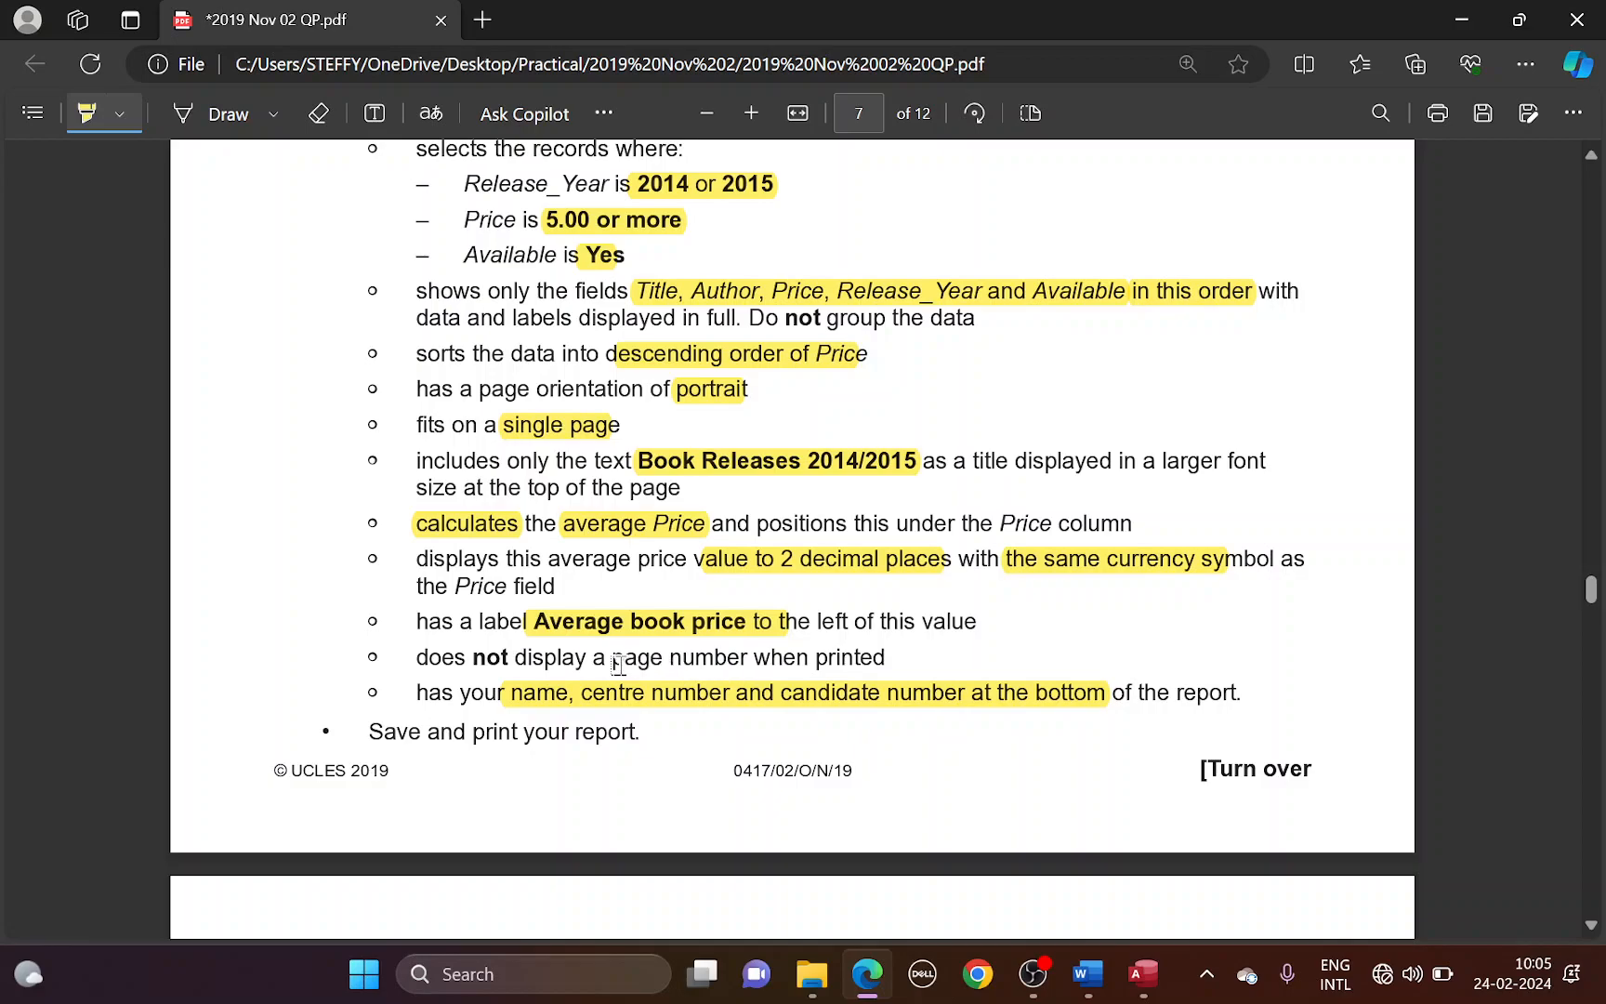
left_click_drag(760, 523, 1127, 523)
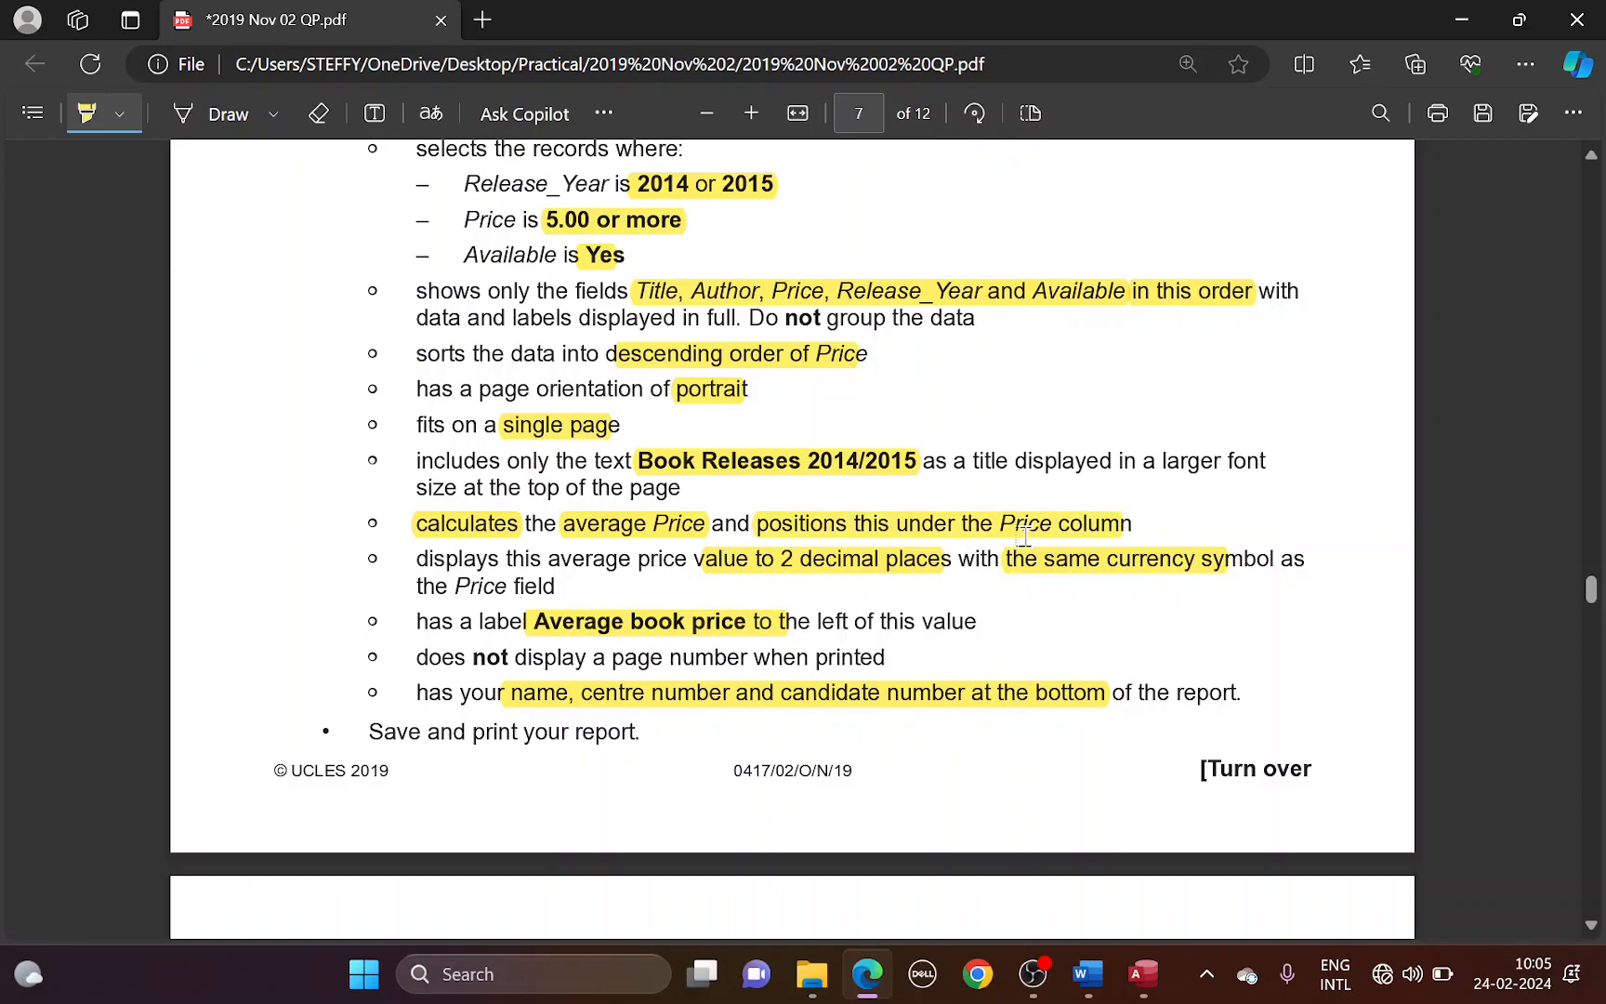
Step: Return to the Access report and move the average price value right so it aligns under the Price column
key("alt+Tab")
scroll(880, 602, "down", 6)
scroll(880, 598, "up", 4)
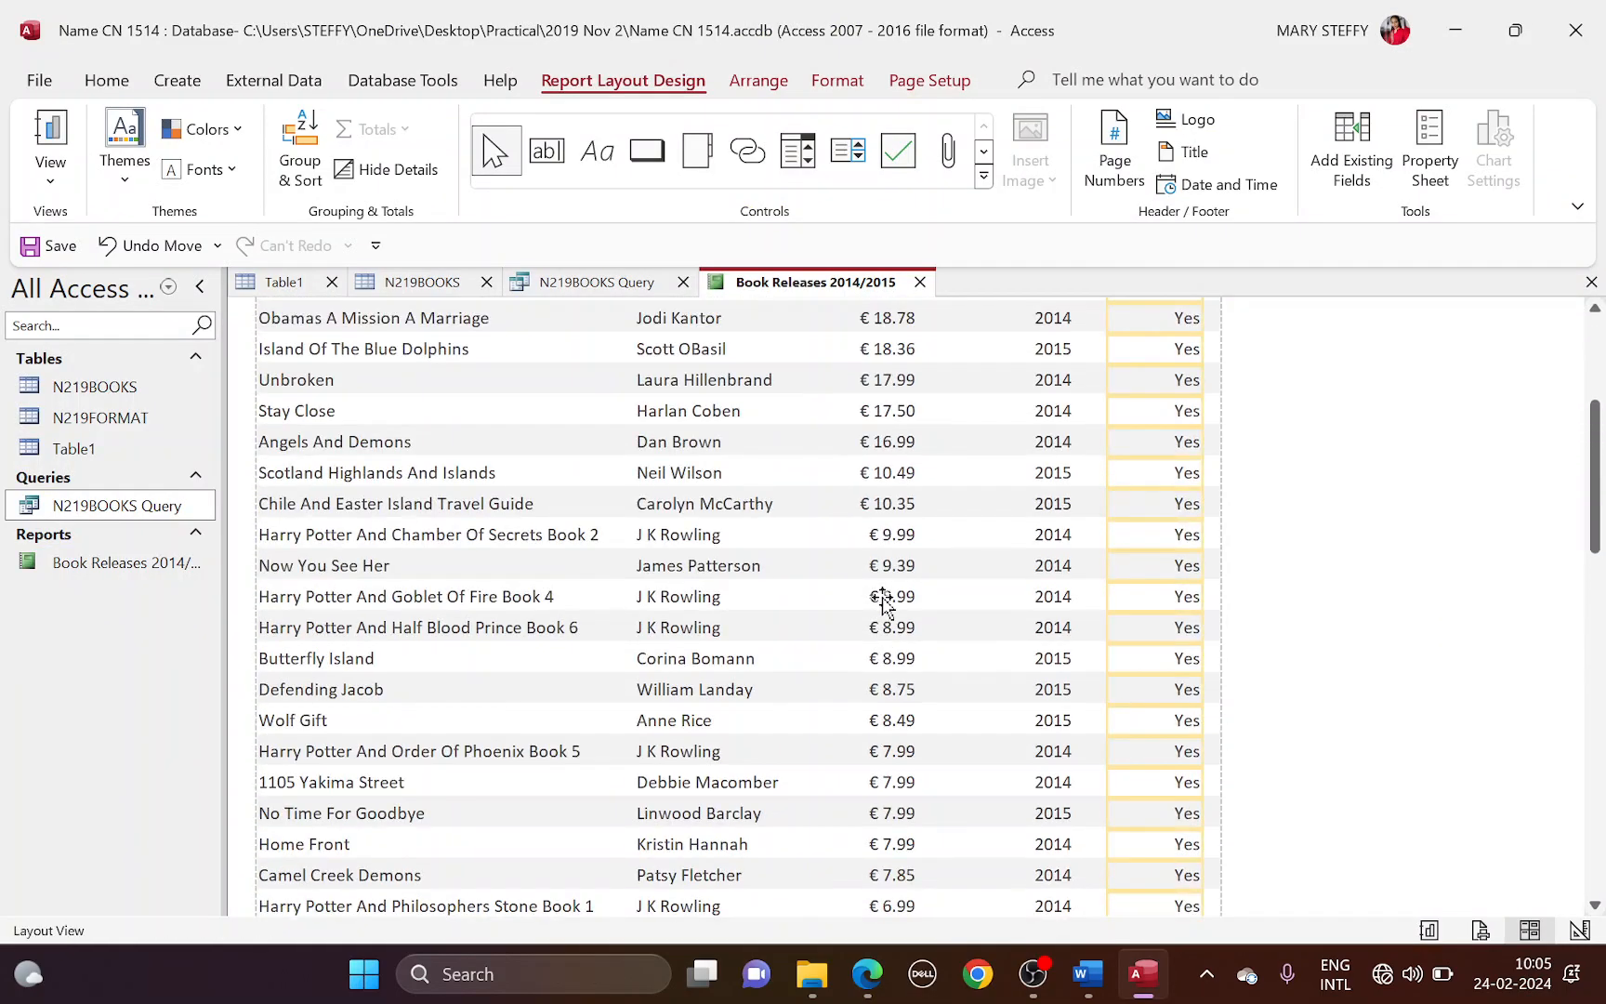
scroll(883, 600, "down", 7)
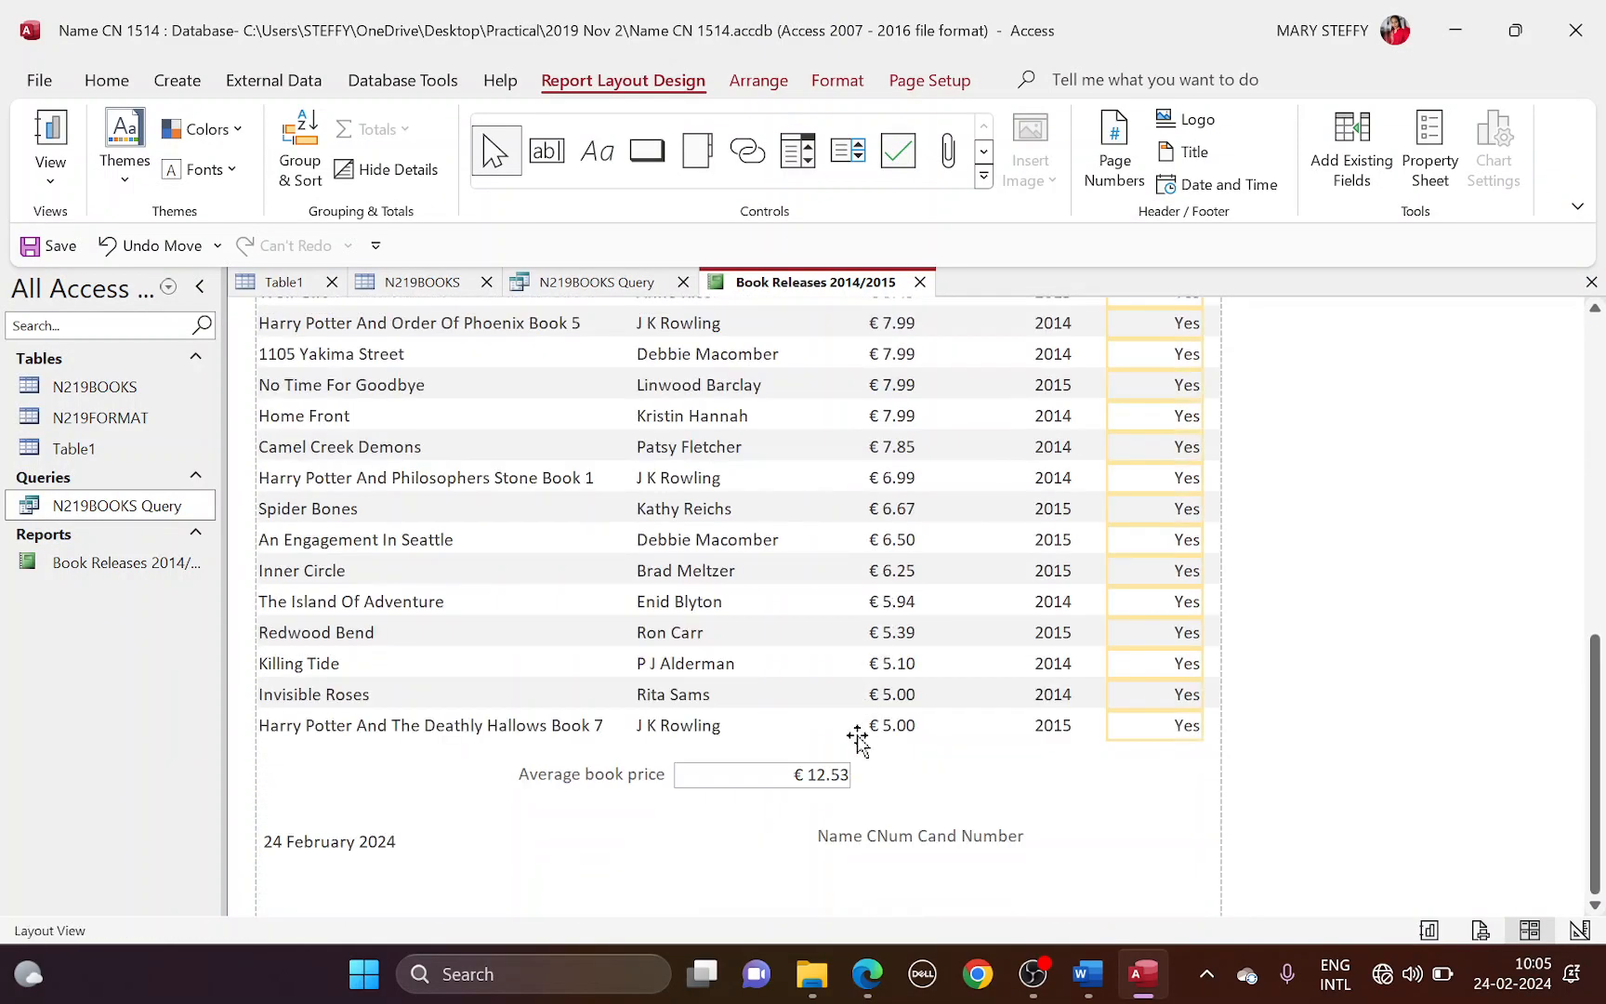
left_click(797, 774)
key("Right")
key("Right")
key("Right")
key("Right")
key("Right")
key("Right")
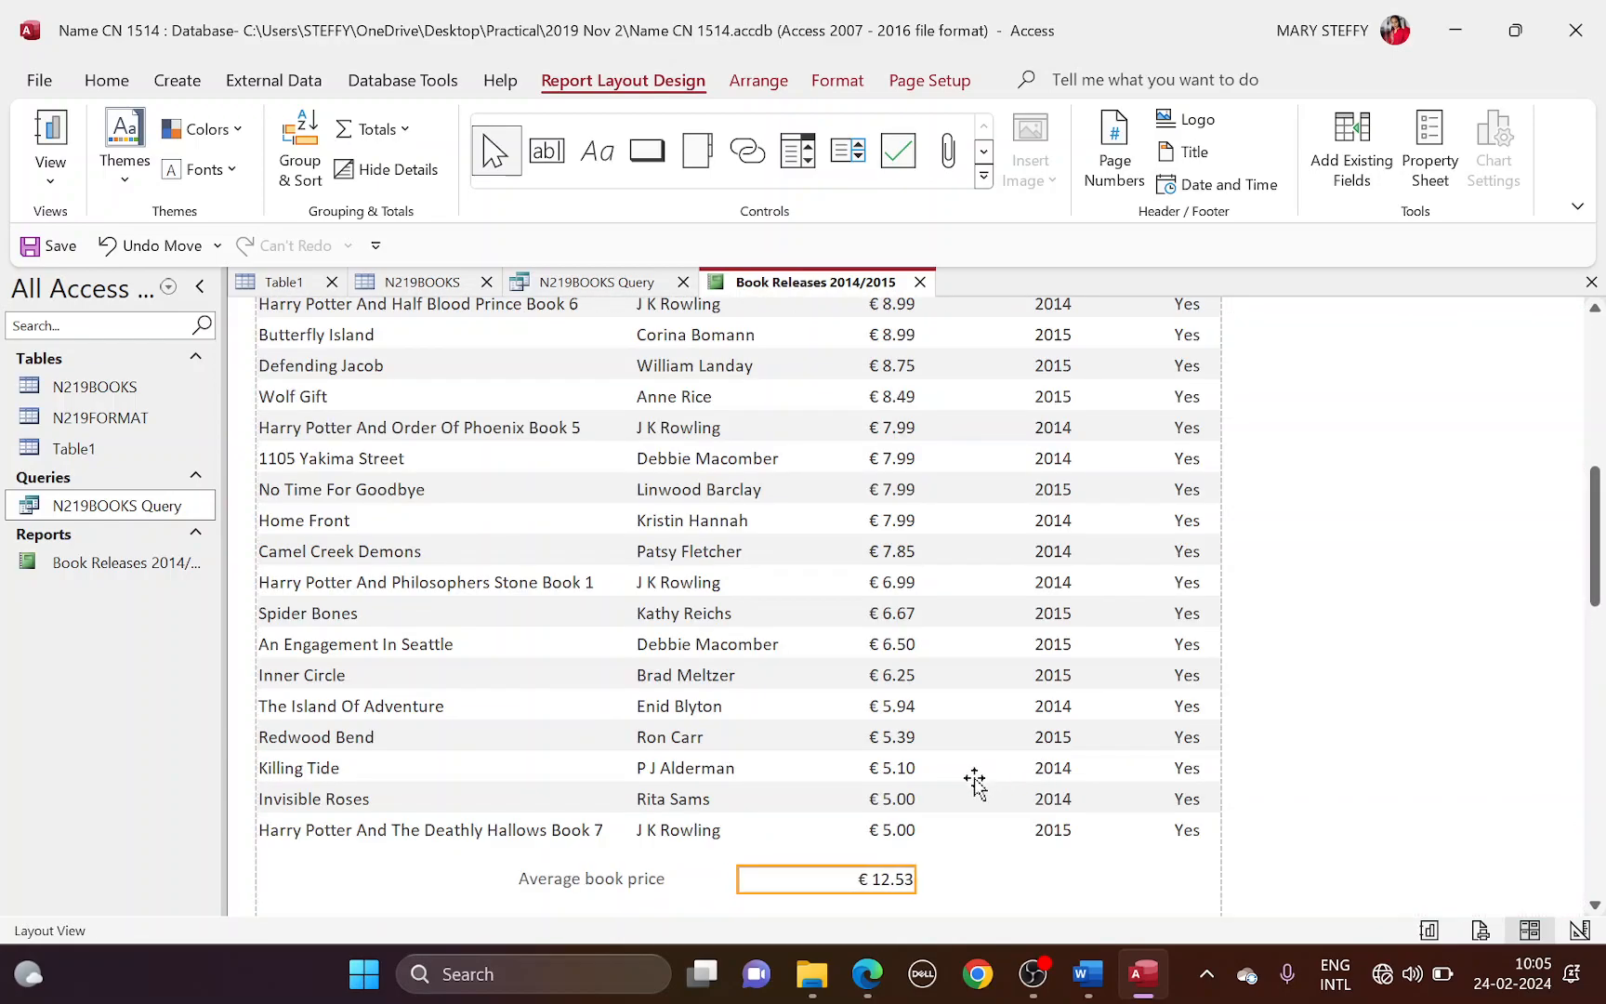
Step: Move the "Average book price" label right so it sits just before the average value
scroll(967, 790, "down", 1)
left_click(639, 836)
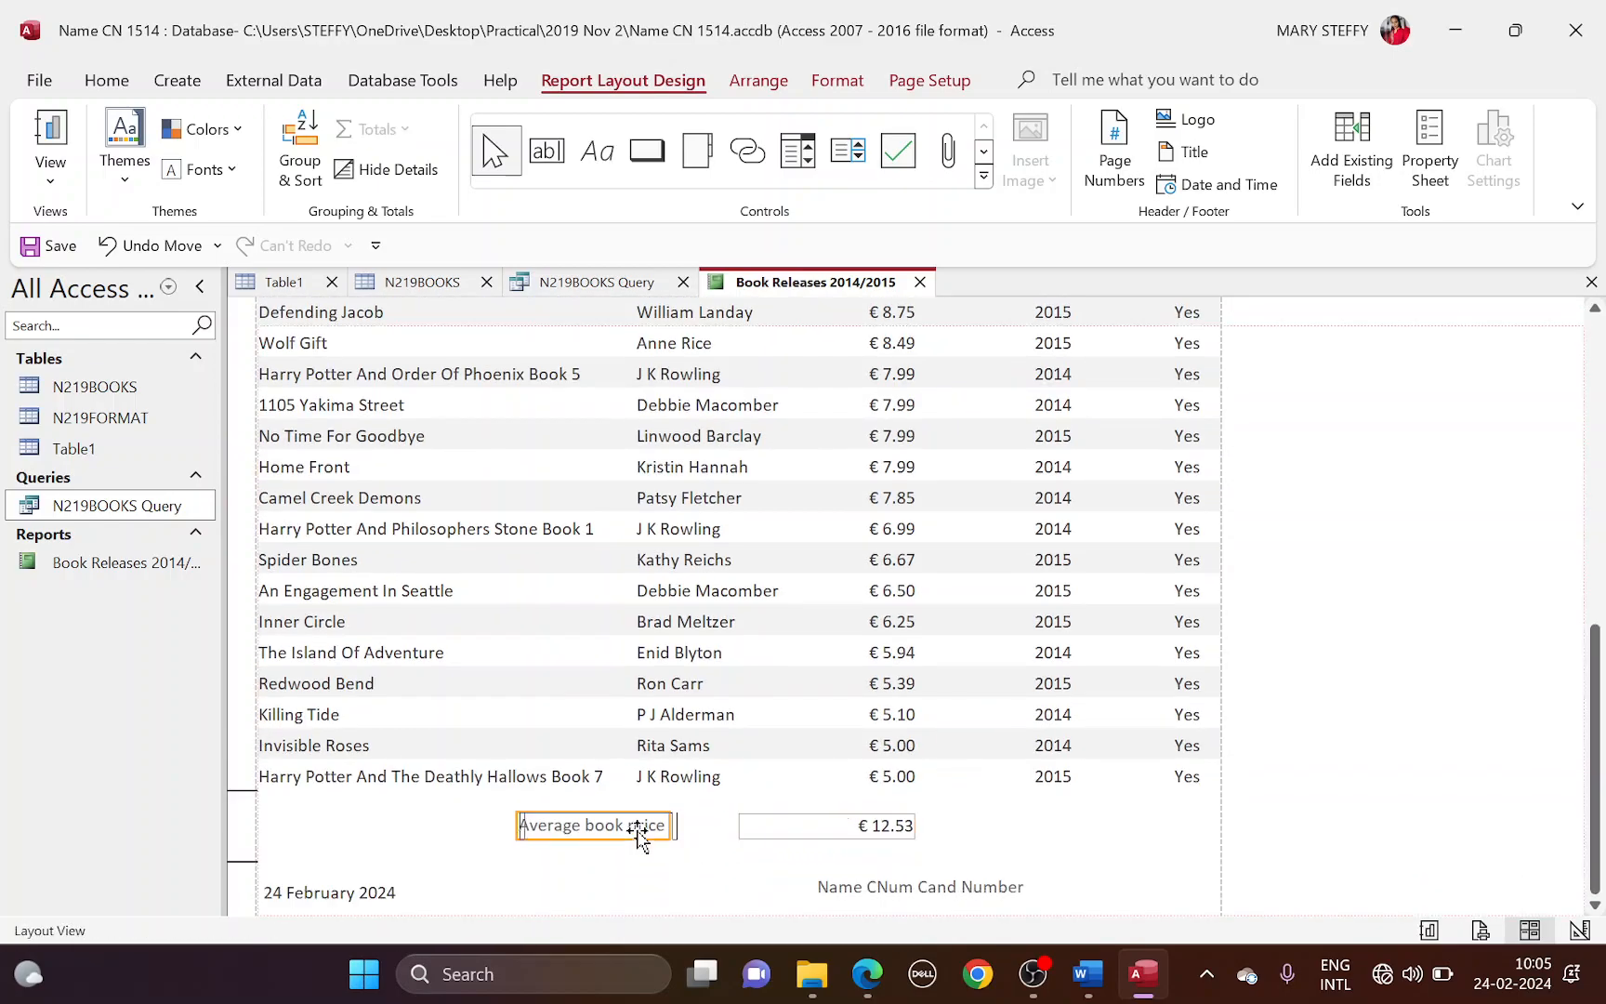
key("Right")
key("Right")
key("Right")
key("Right")
key("Right")
scroll(871, 764, "down", 1)
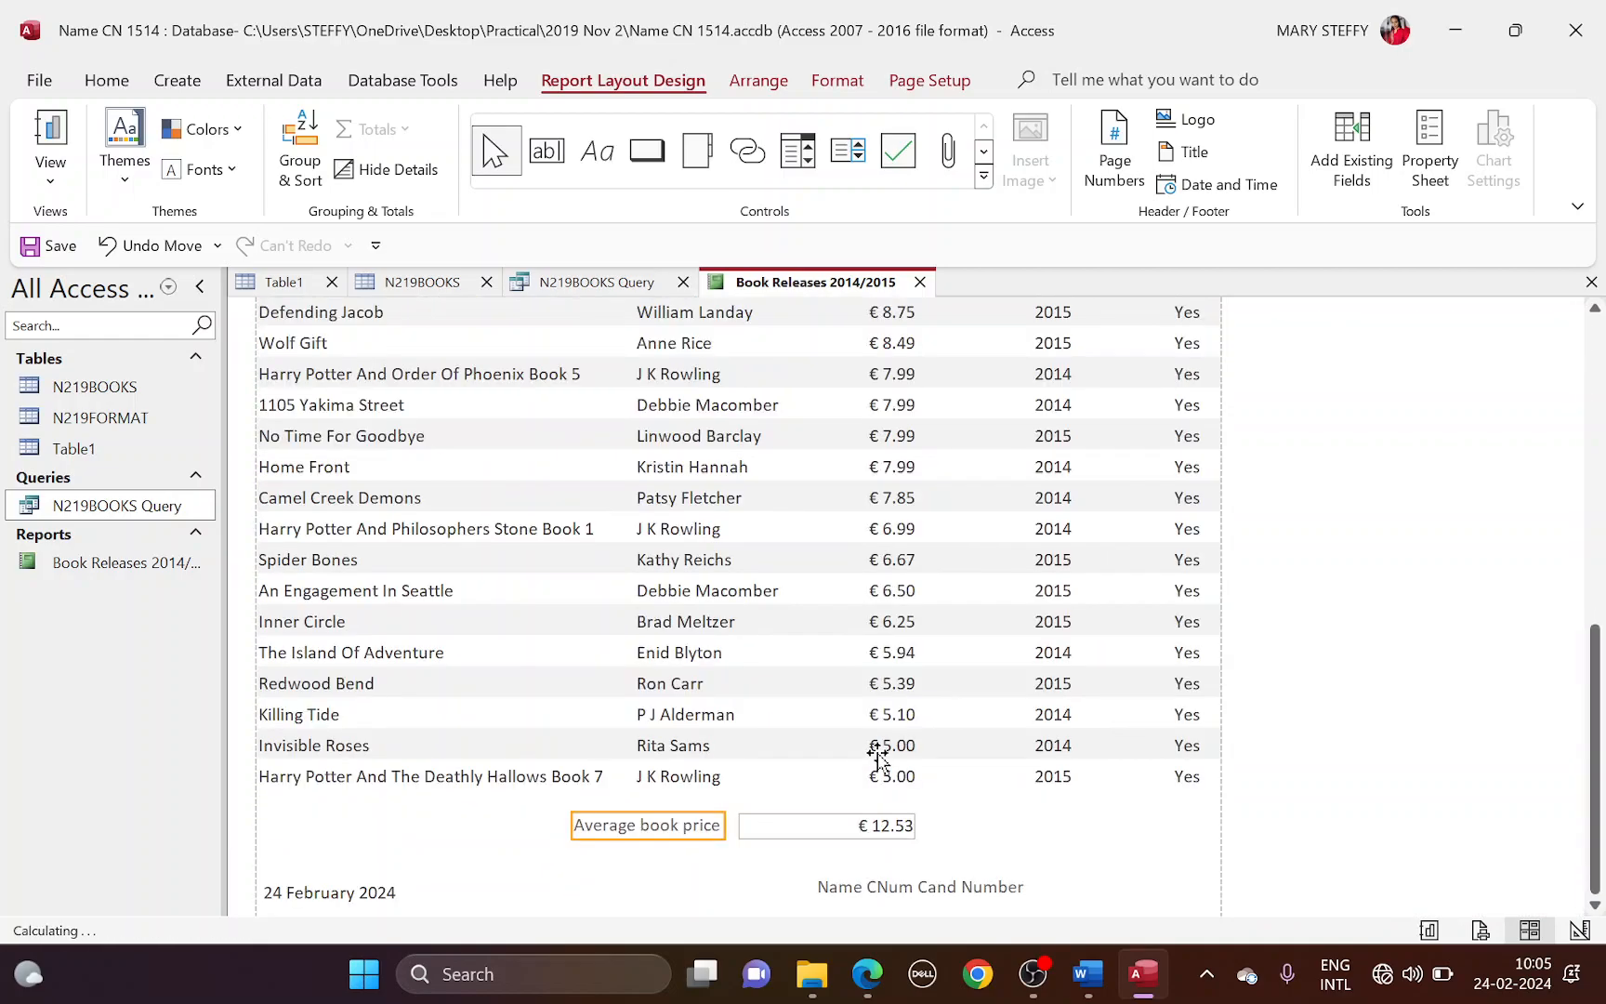
Step: Preview the printed report and check whether the records and average price line fit on a single page
left_click(51, 177)
left_click(125, 284)
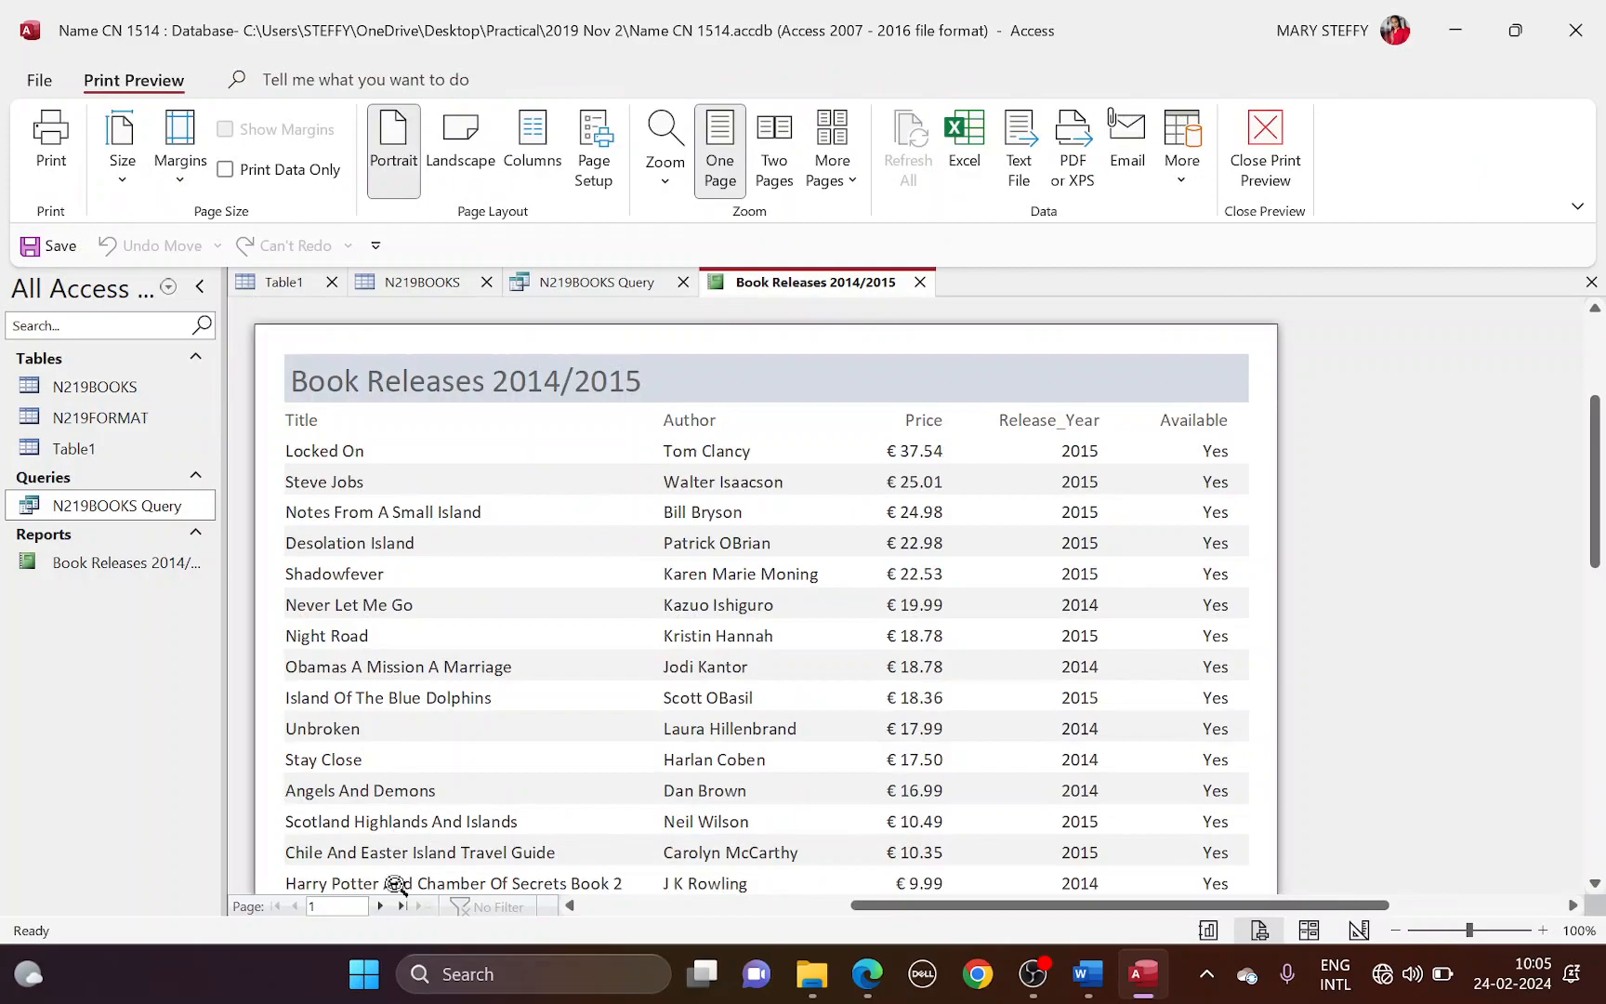
left_click(402, 906)
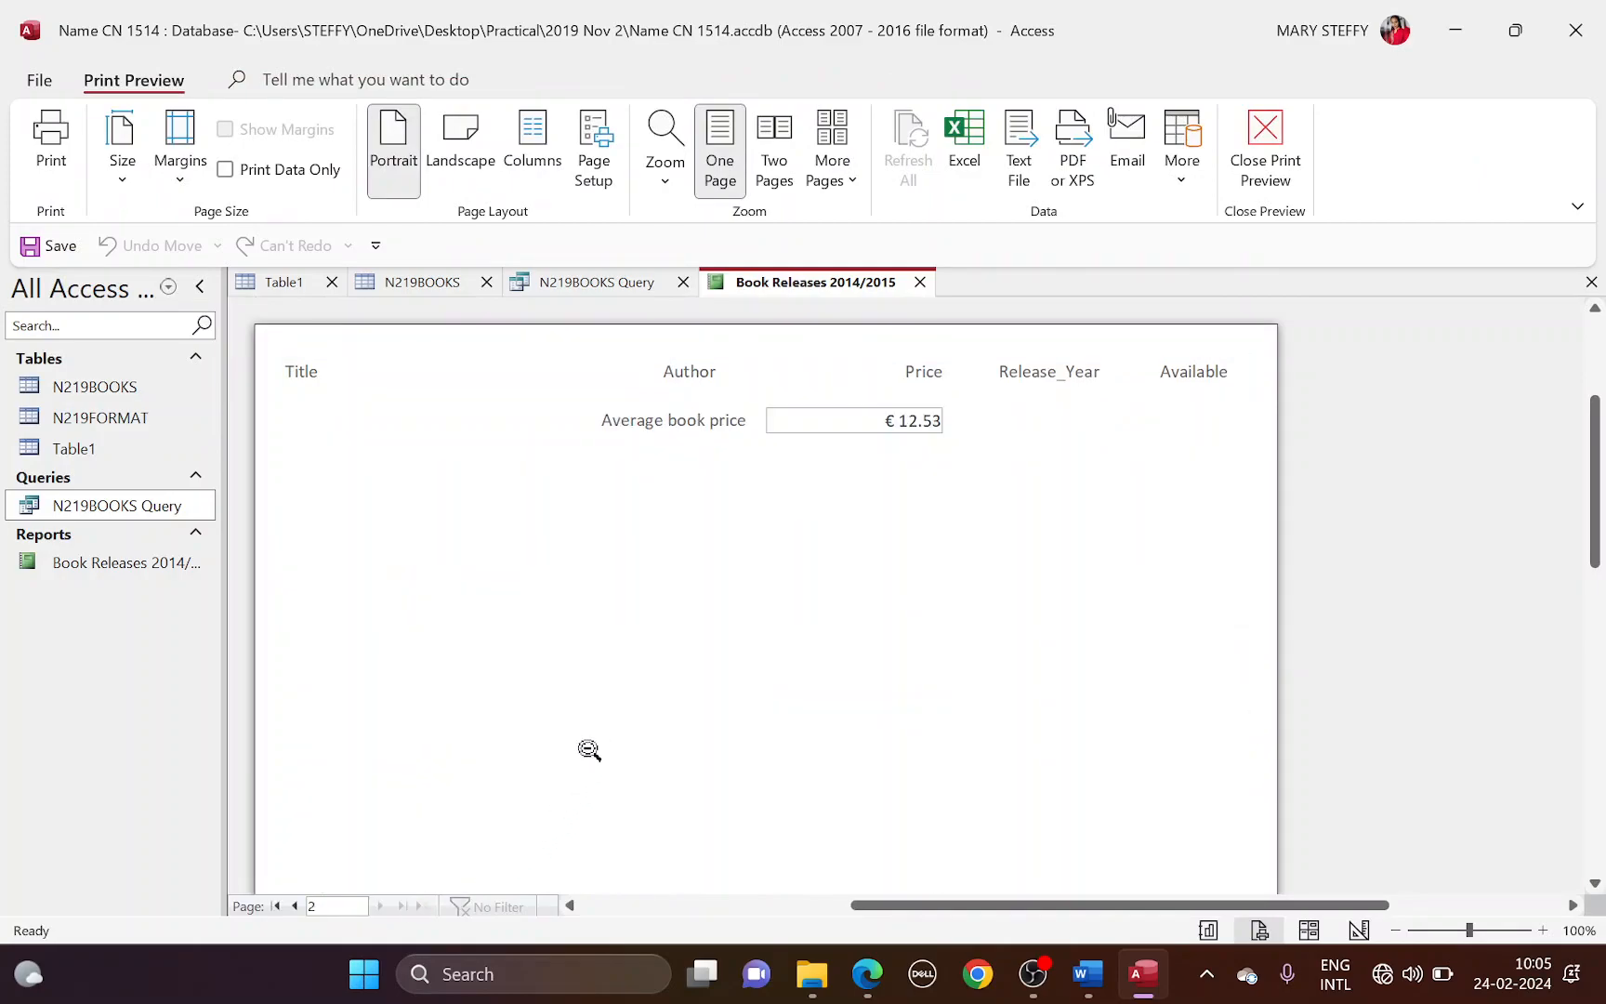
left_click(294, 910)
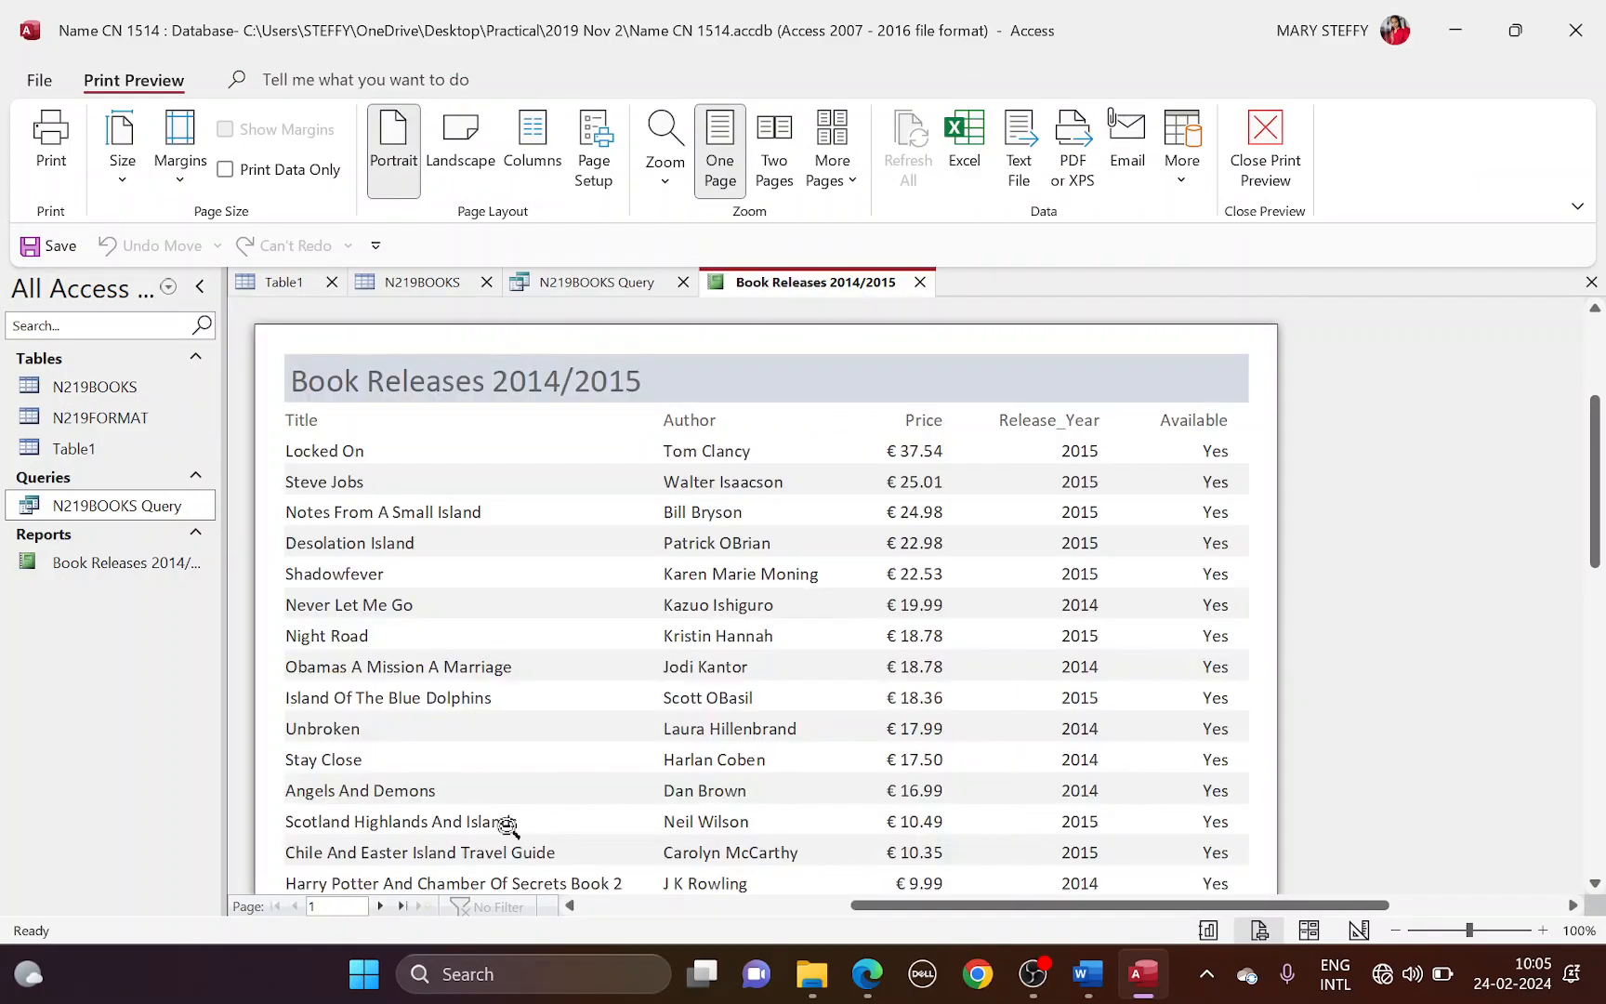
scroll(717, 670, "down", 6)
scroll(717, 671, "down", 3)
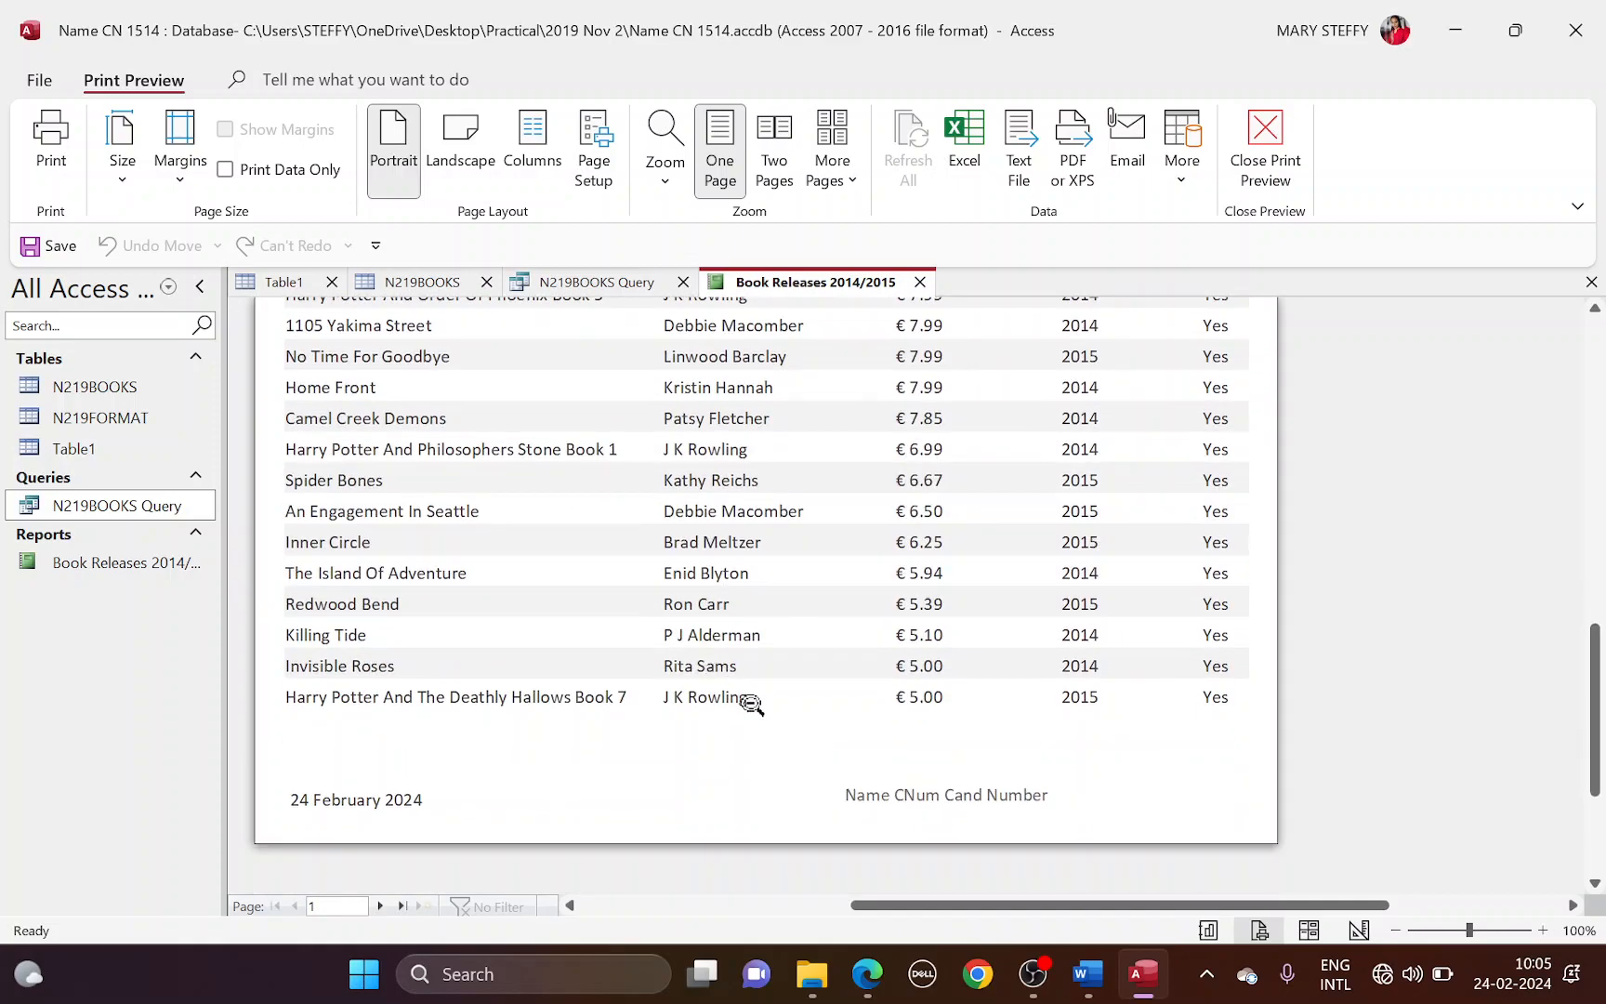
left_click(407, 909)
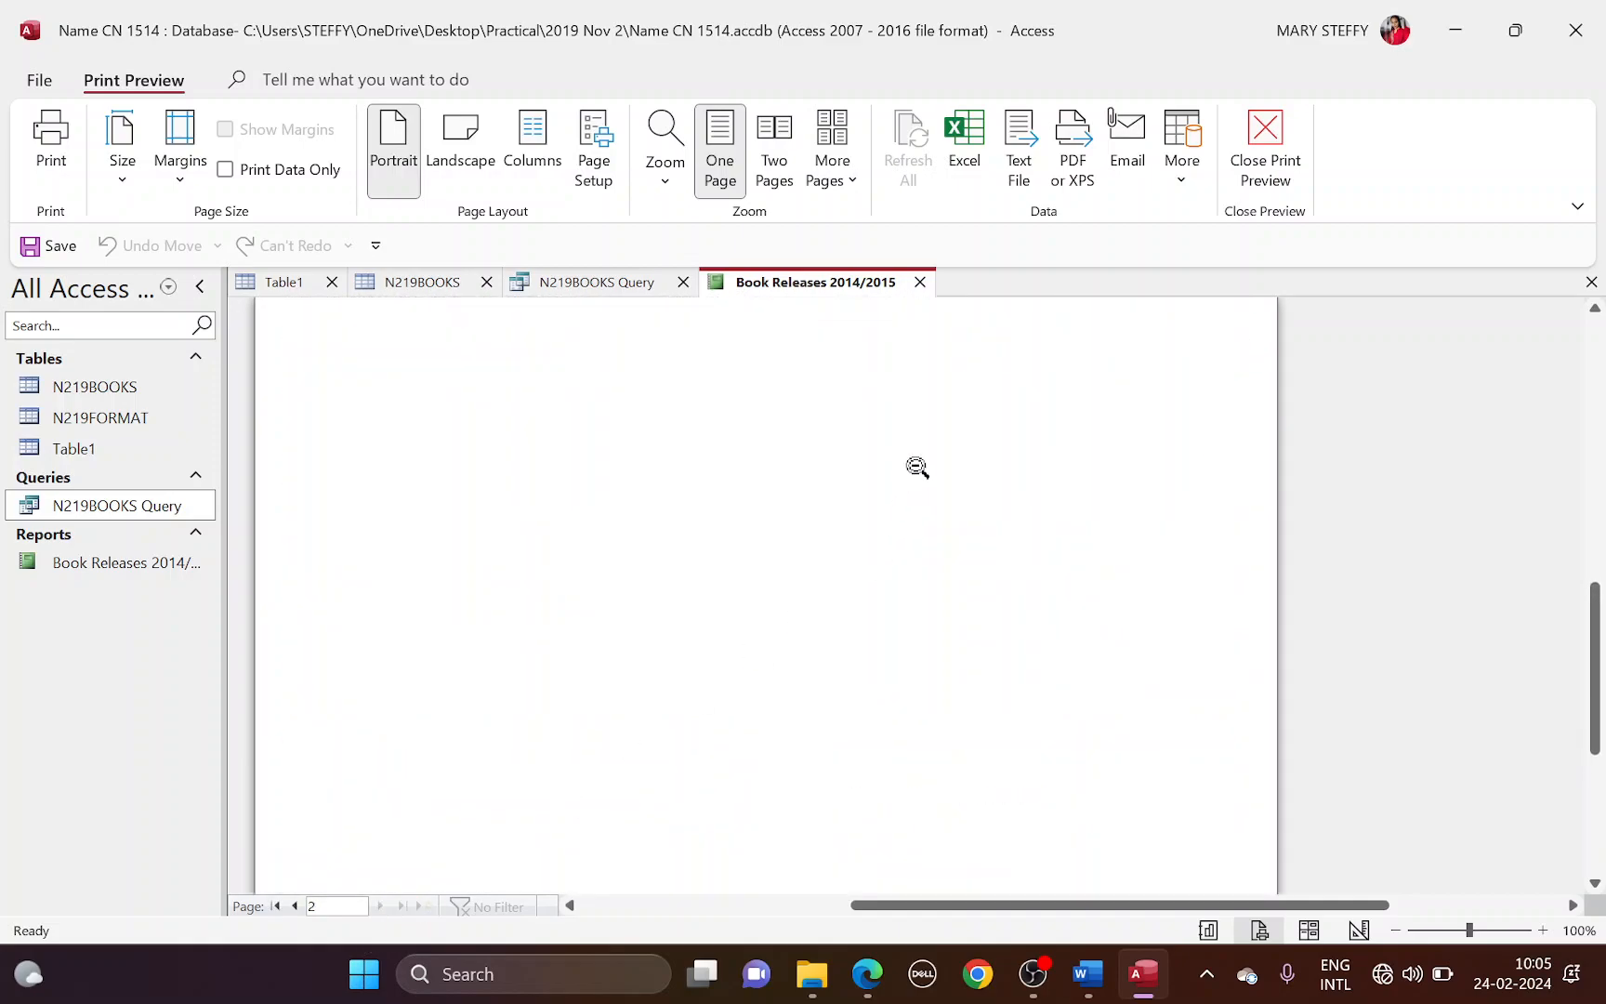
scroll(918, 467, "up", 5)
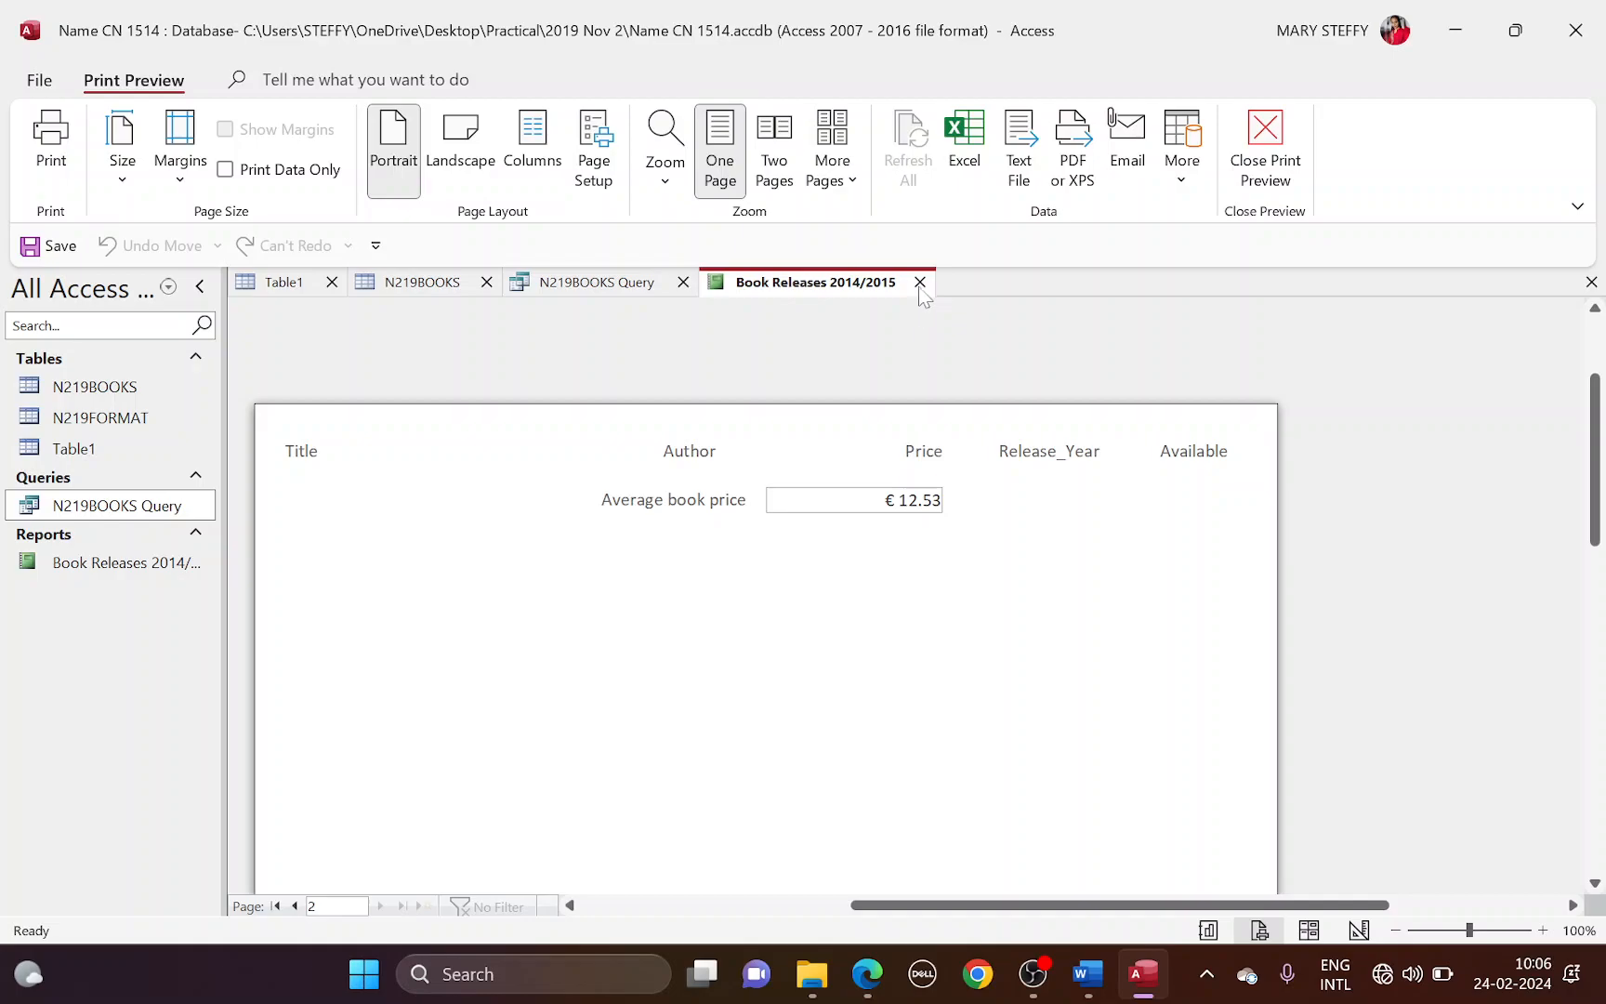
Step: In Design View, move the average price label and value to the top of the Report Footer and reduce the footer's height
left_click(1264, 158)
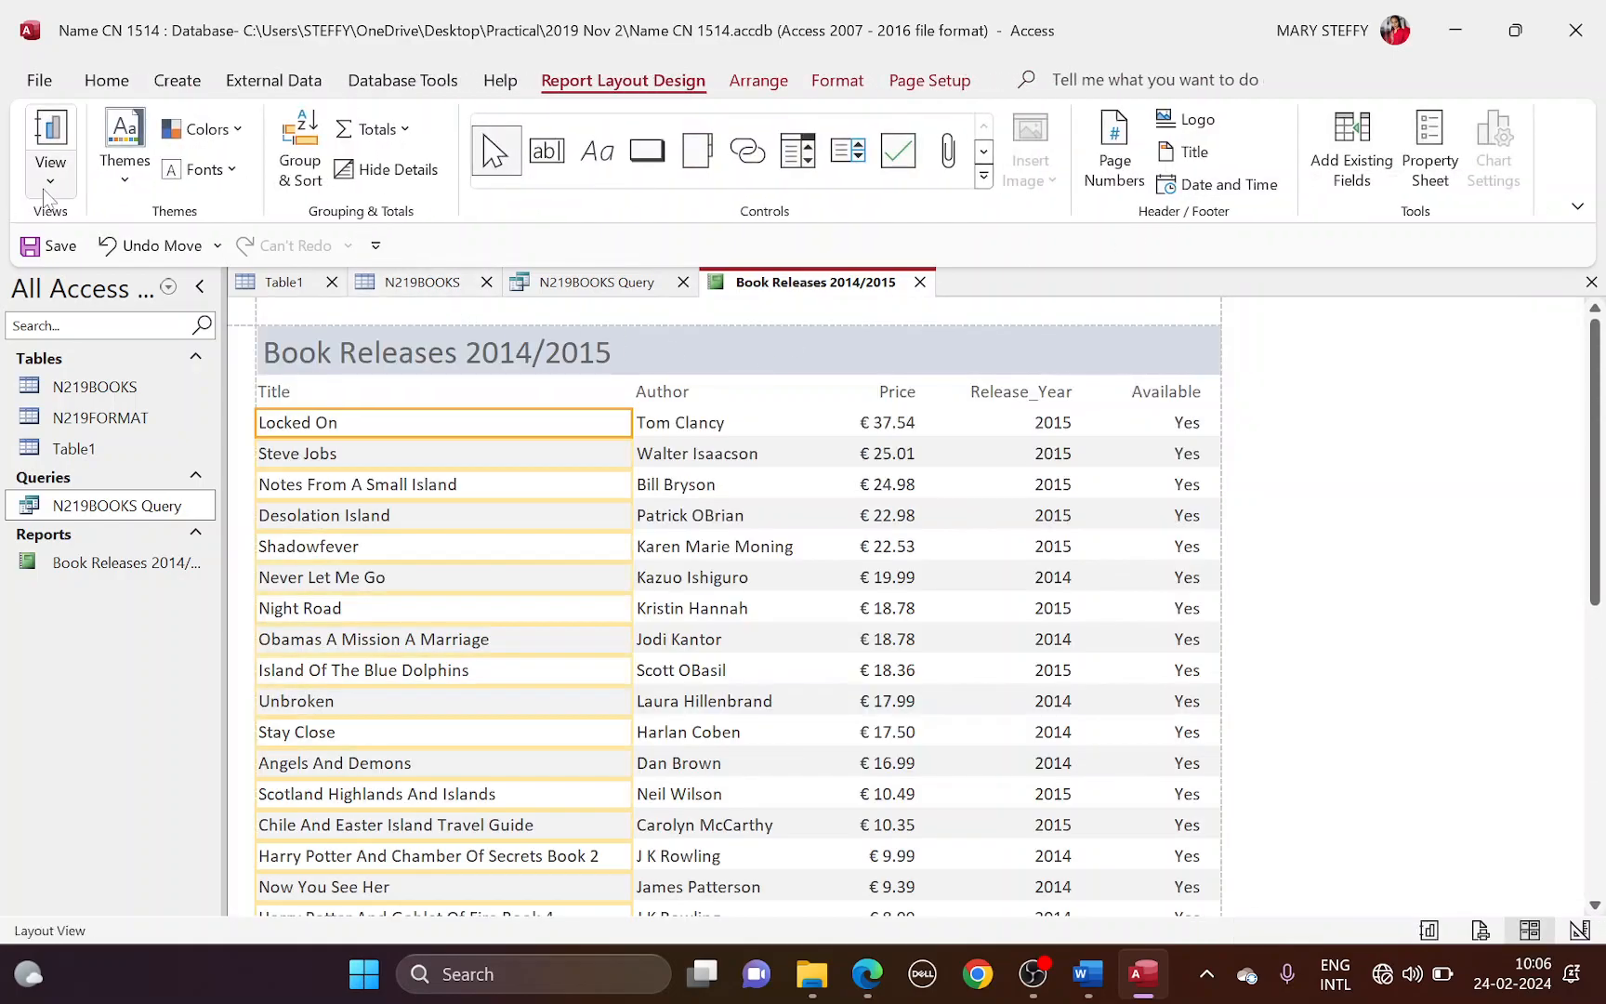
left_click(51, 167)
left_click(119, 384)
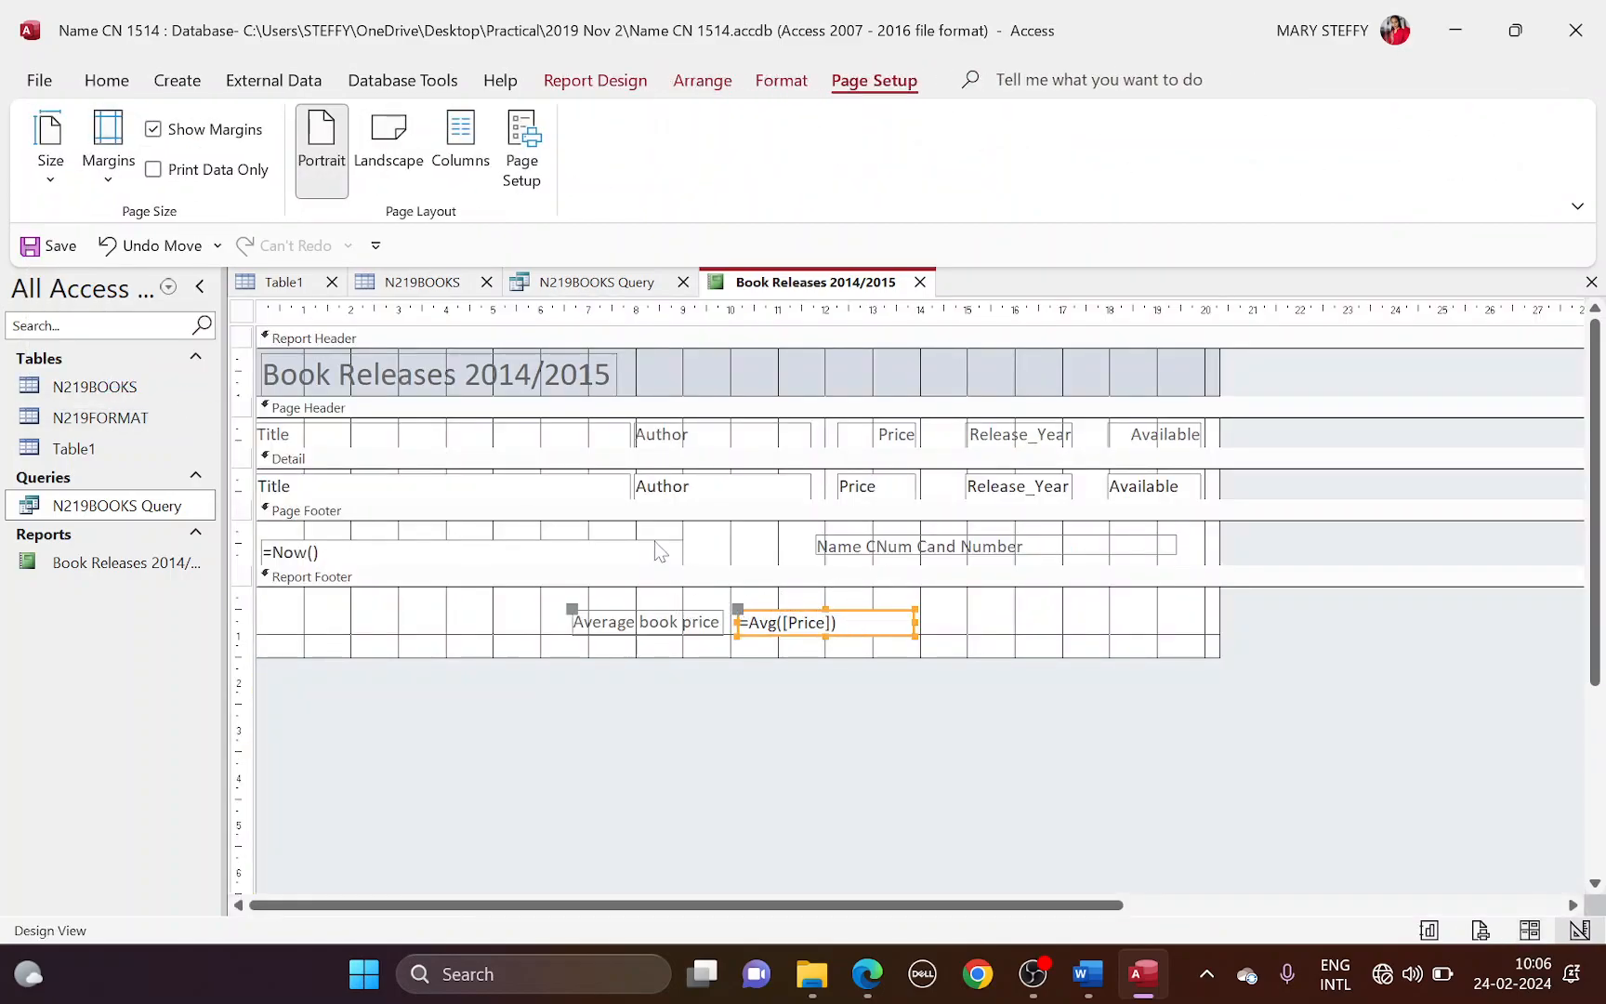
left_click_drag(743, 654, 727, 627)
left_click(706, 630)
left_click(783, 623, "shift")
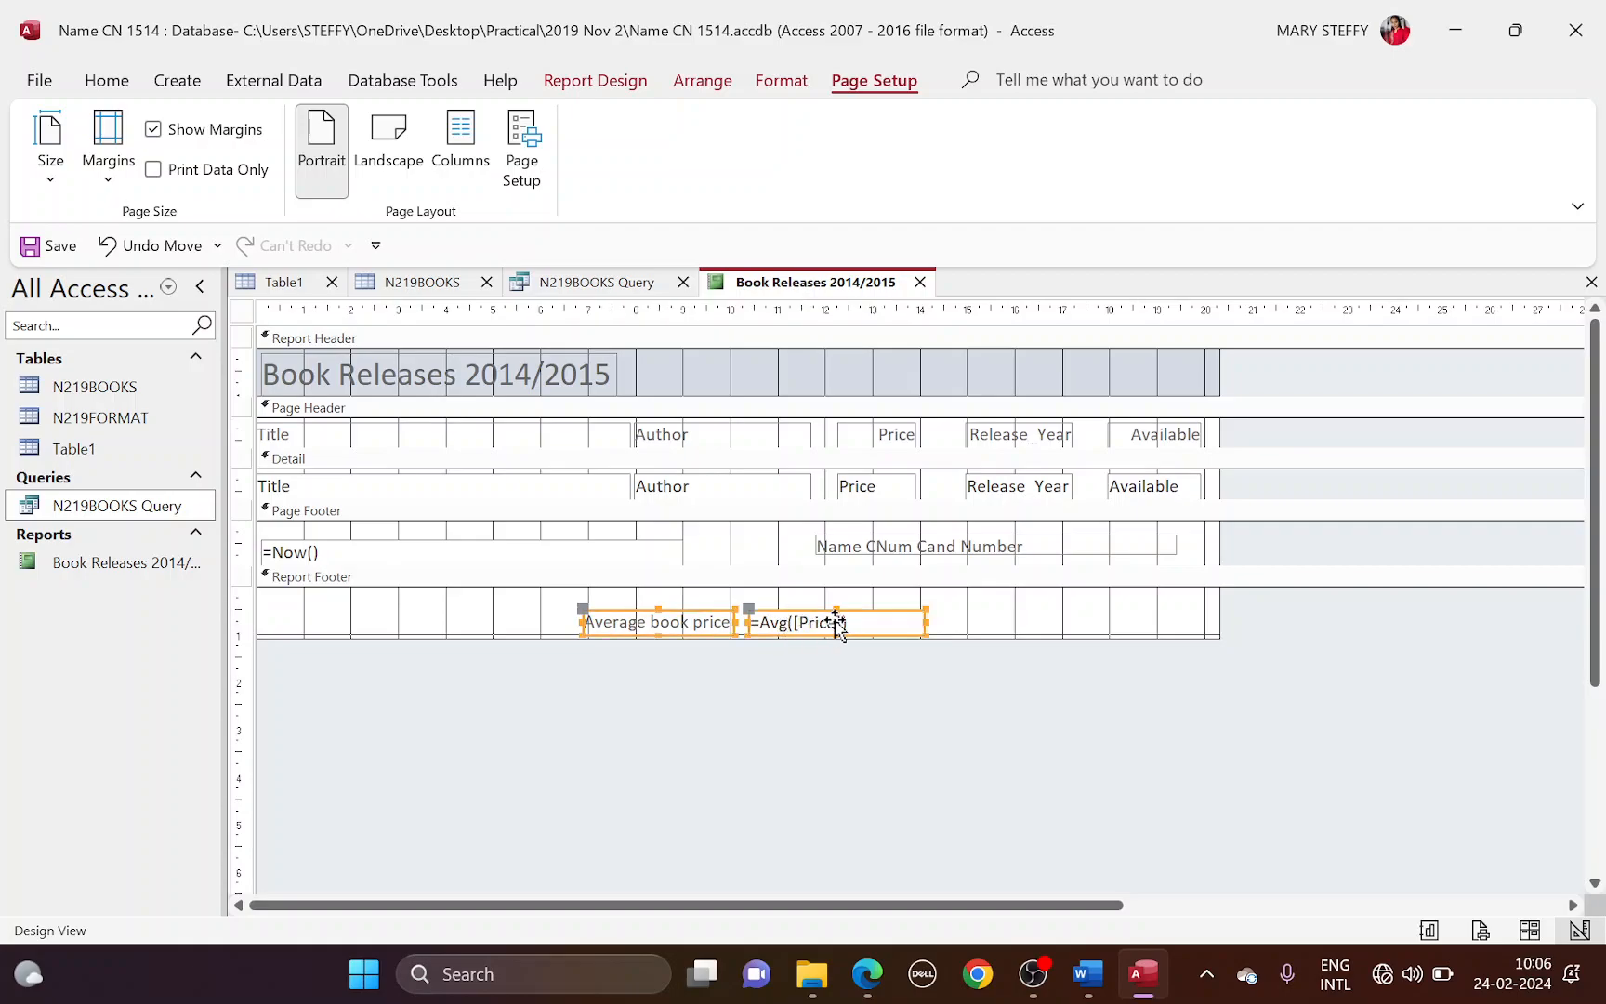
mouse_move(841, 621)
left_mouse_down()
mouse_move(841, 603)
mouse_move(821, 616)
left_mouse_up()
key("Up")
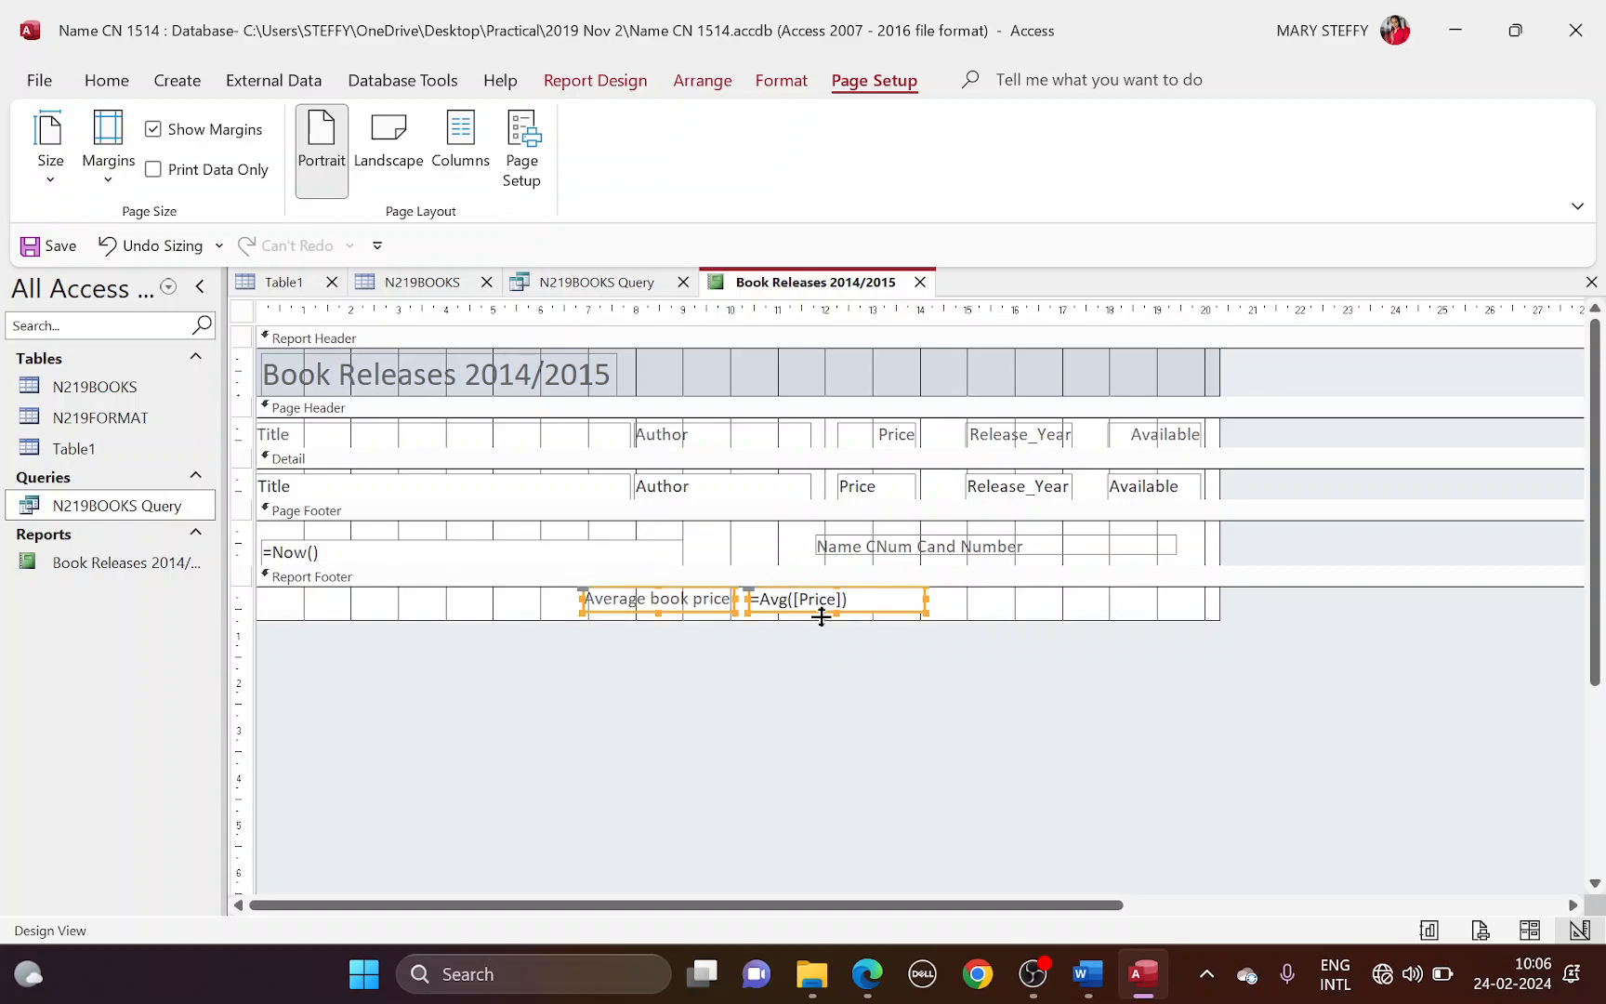
Step: Preview the report again to check its single-page fit and view the print settings, then close the preview
left_click(106, 82)
left_click(50, 167)
left_click(112, 228)
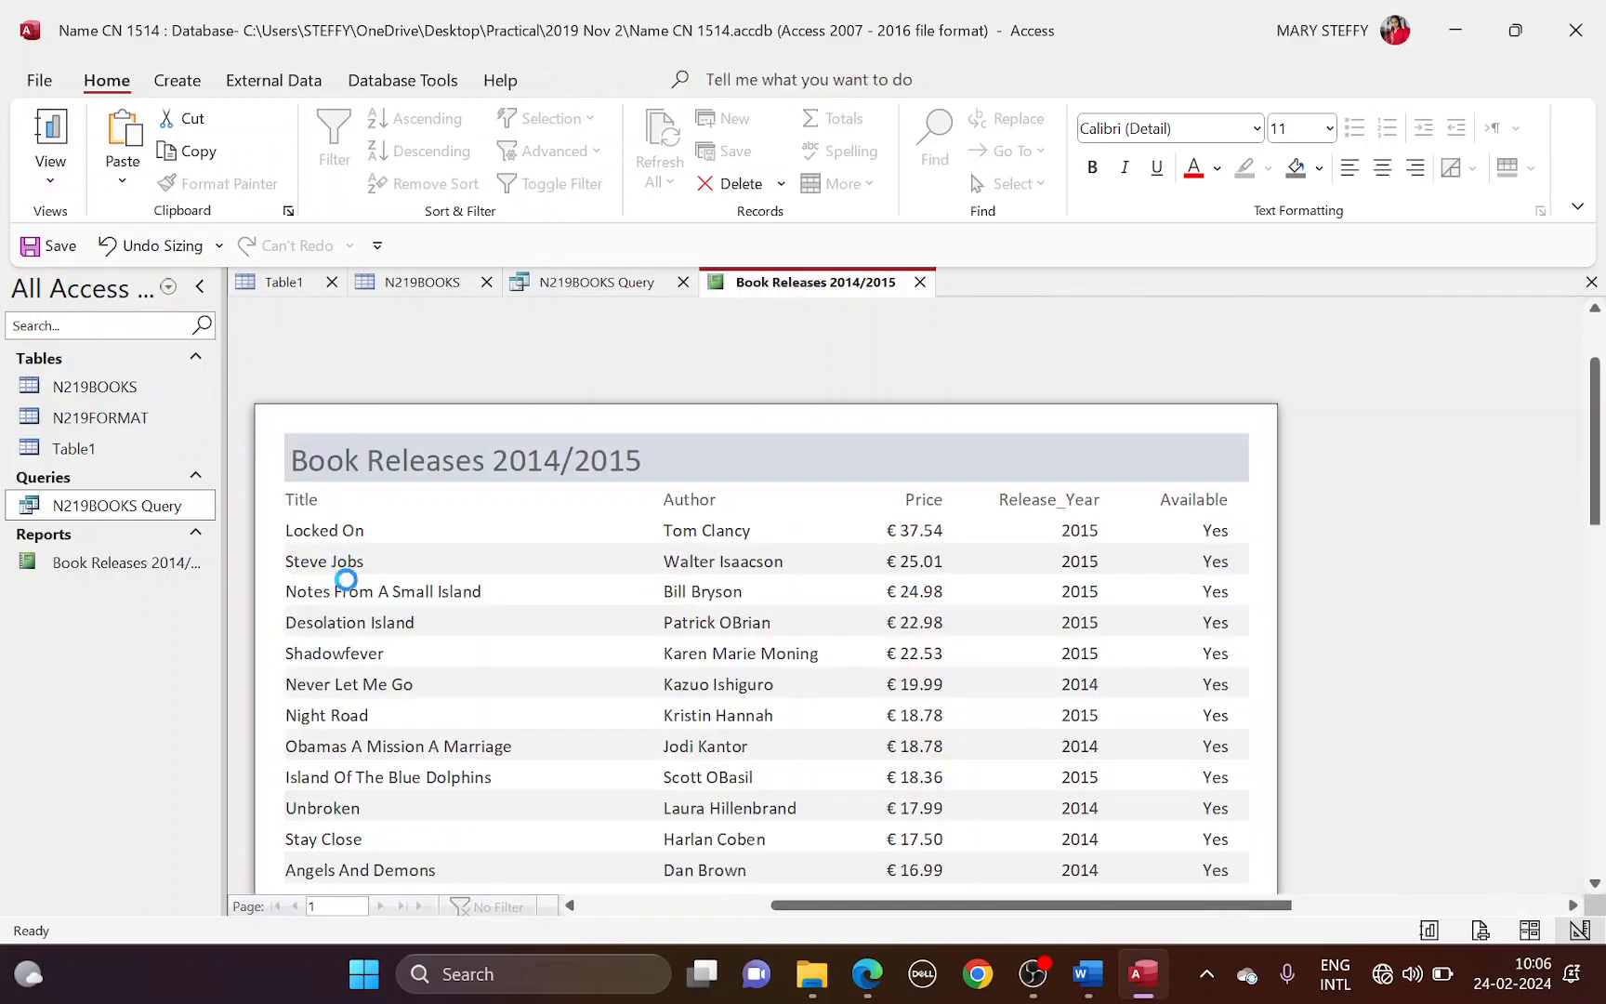
scroll(595, 656, "down", 12)
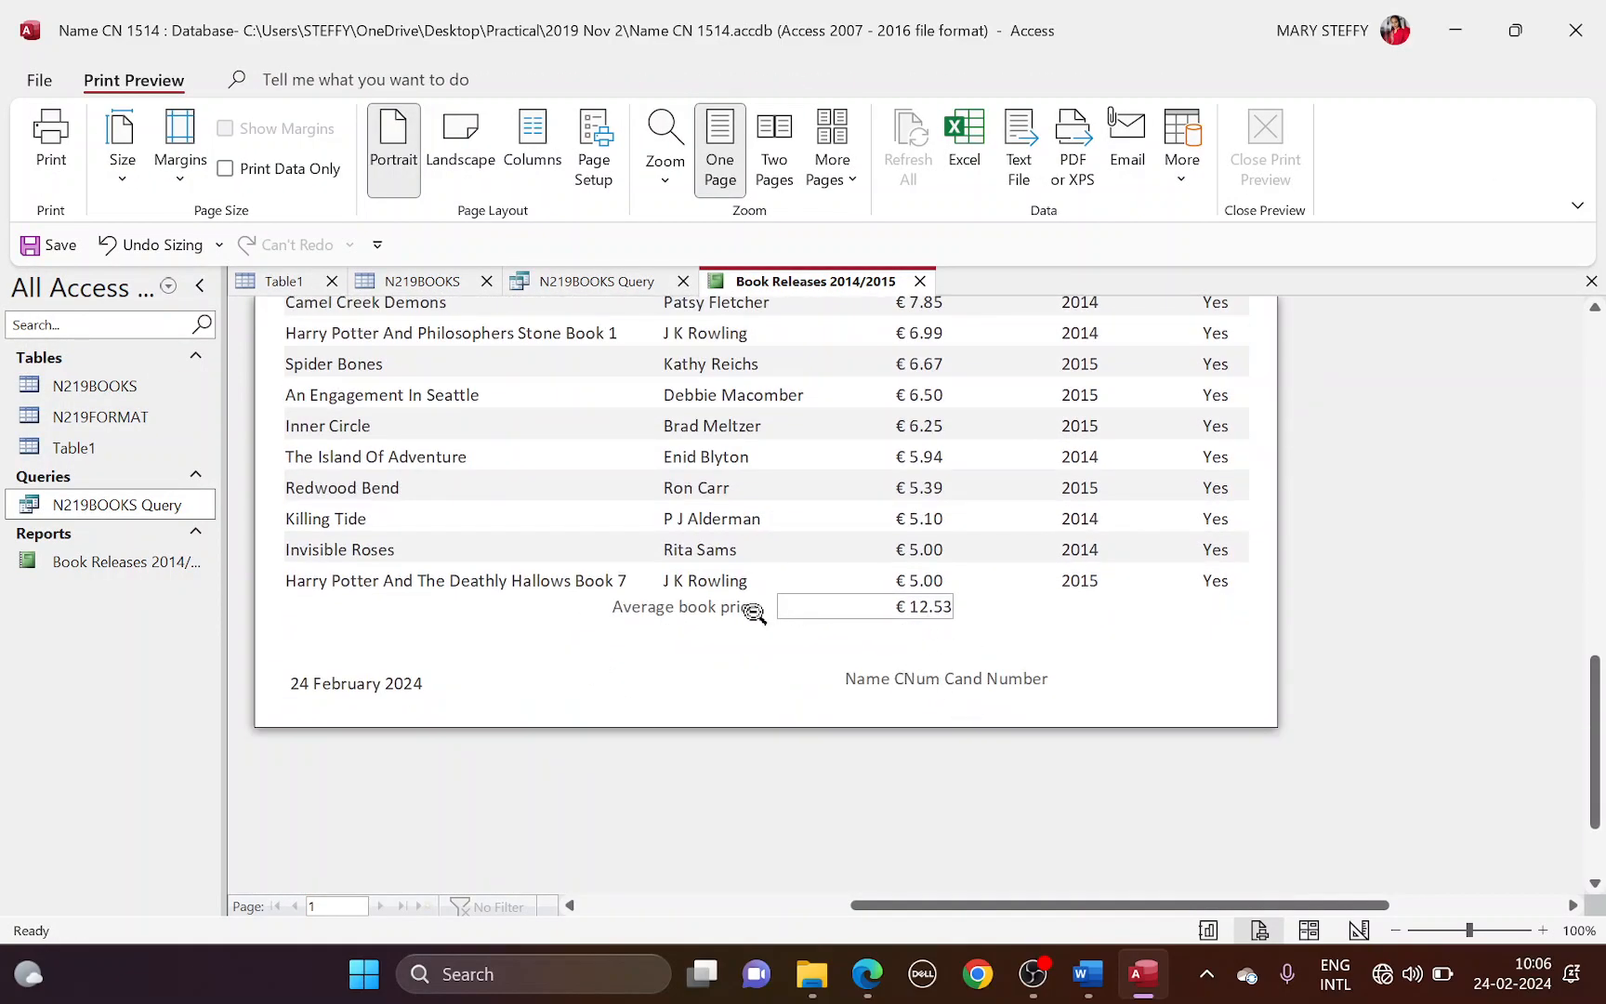
left_click(41, 155)
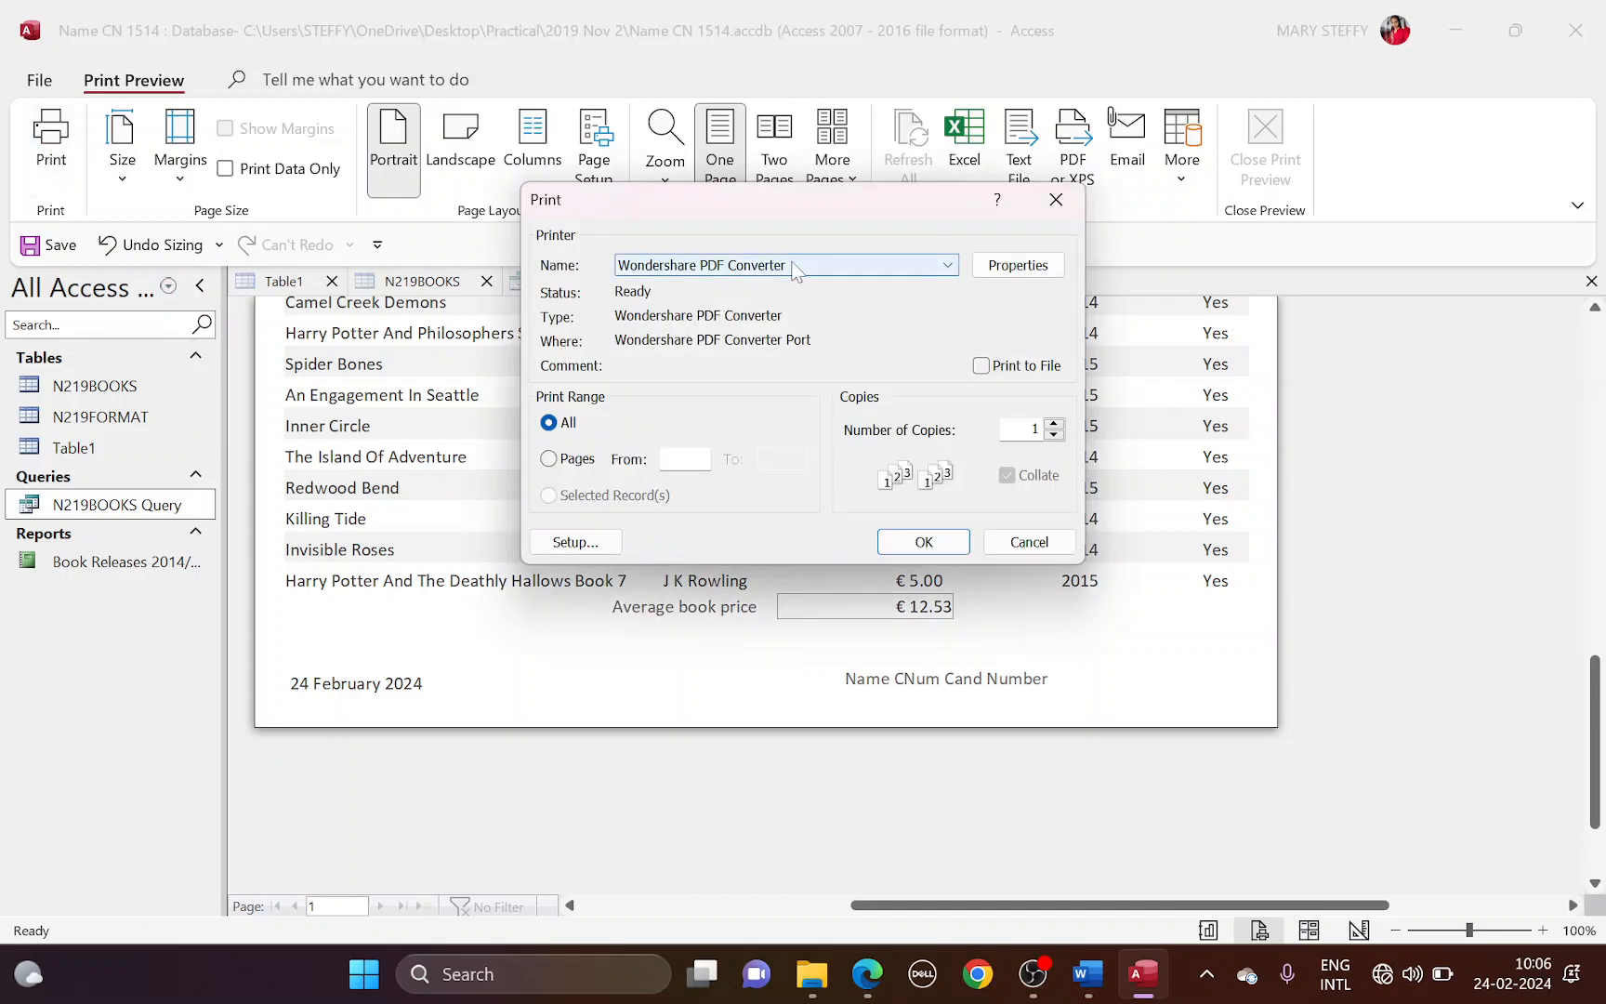
left_click(1056, 199)
scroll(405, 562, "up", 10)
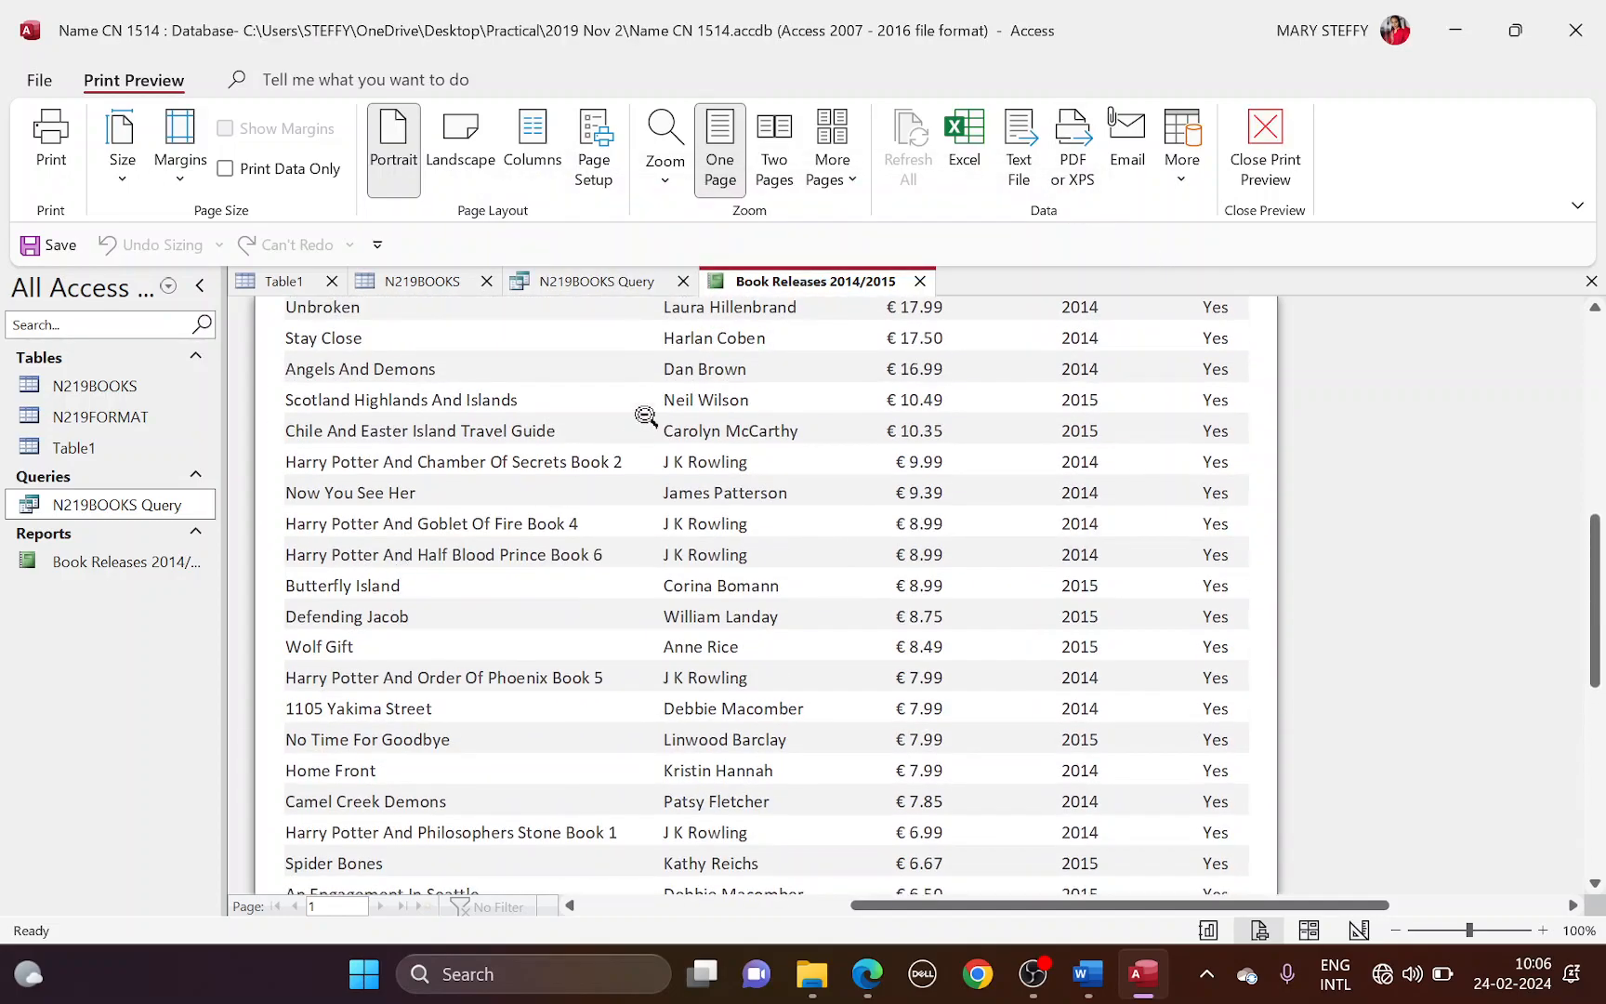
scroll(716, 374, "up", 5)
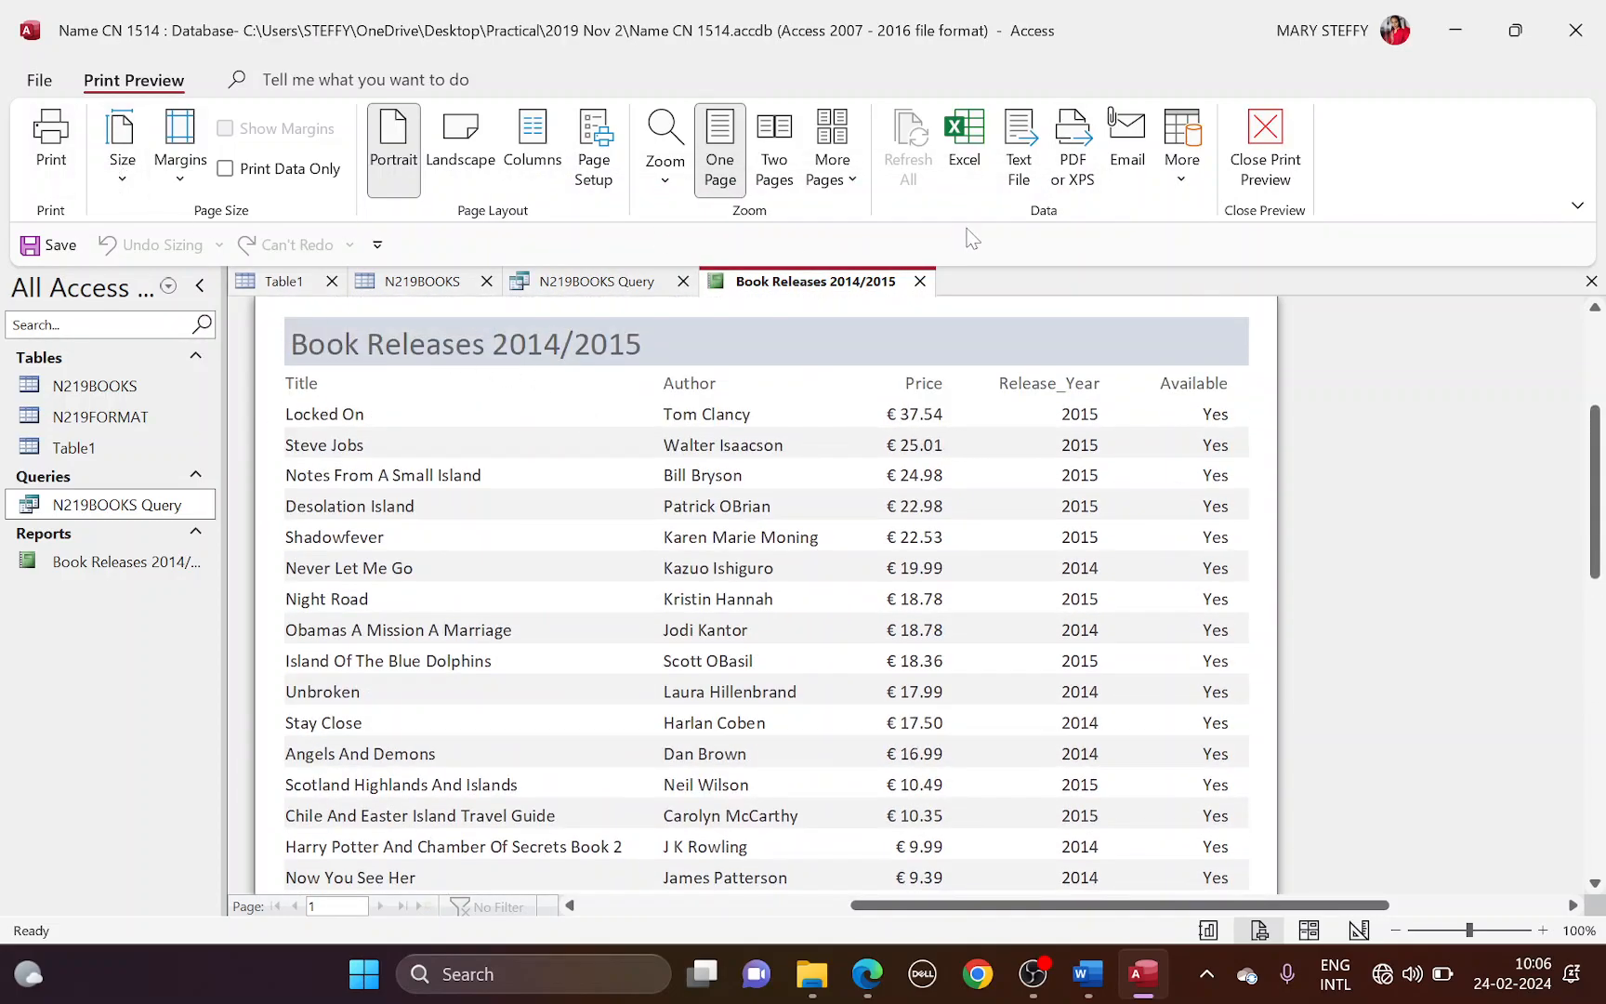
left_click(1256, 189)
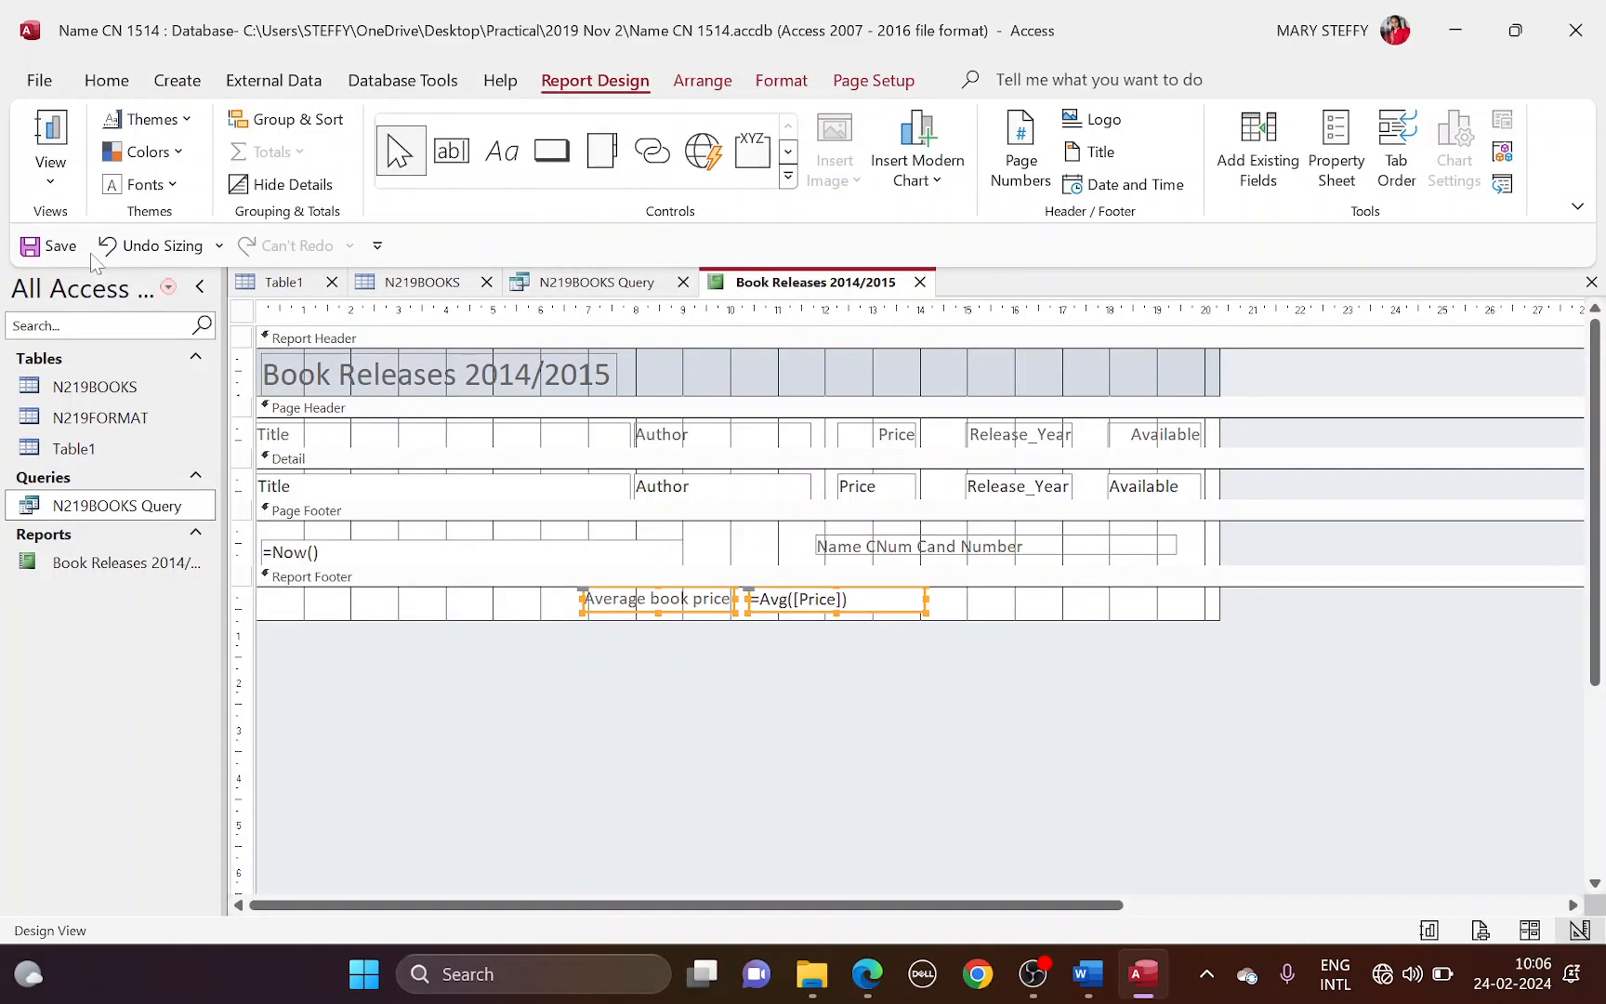
left_click(50, 139)
Step: Switch to the question paper and highlight "fields from both tables produce" and "tabular report" in question 27
key("alt+Tab")
scroll(702, 589, "down", 9)
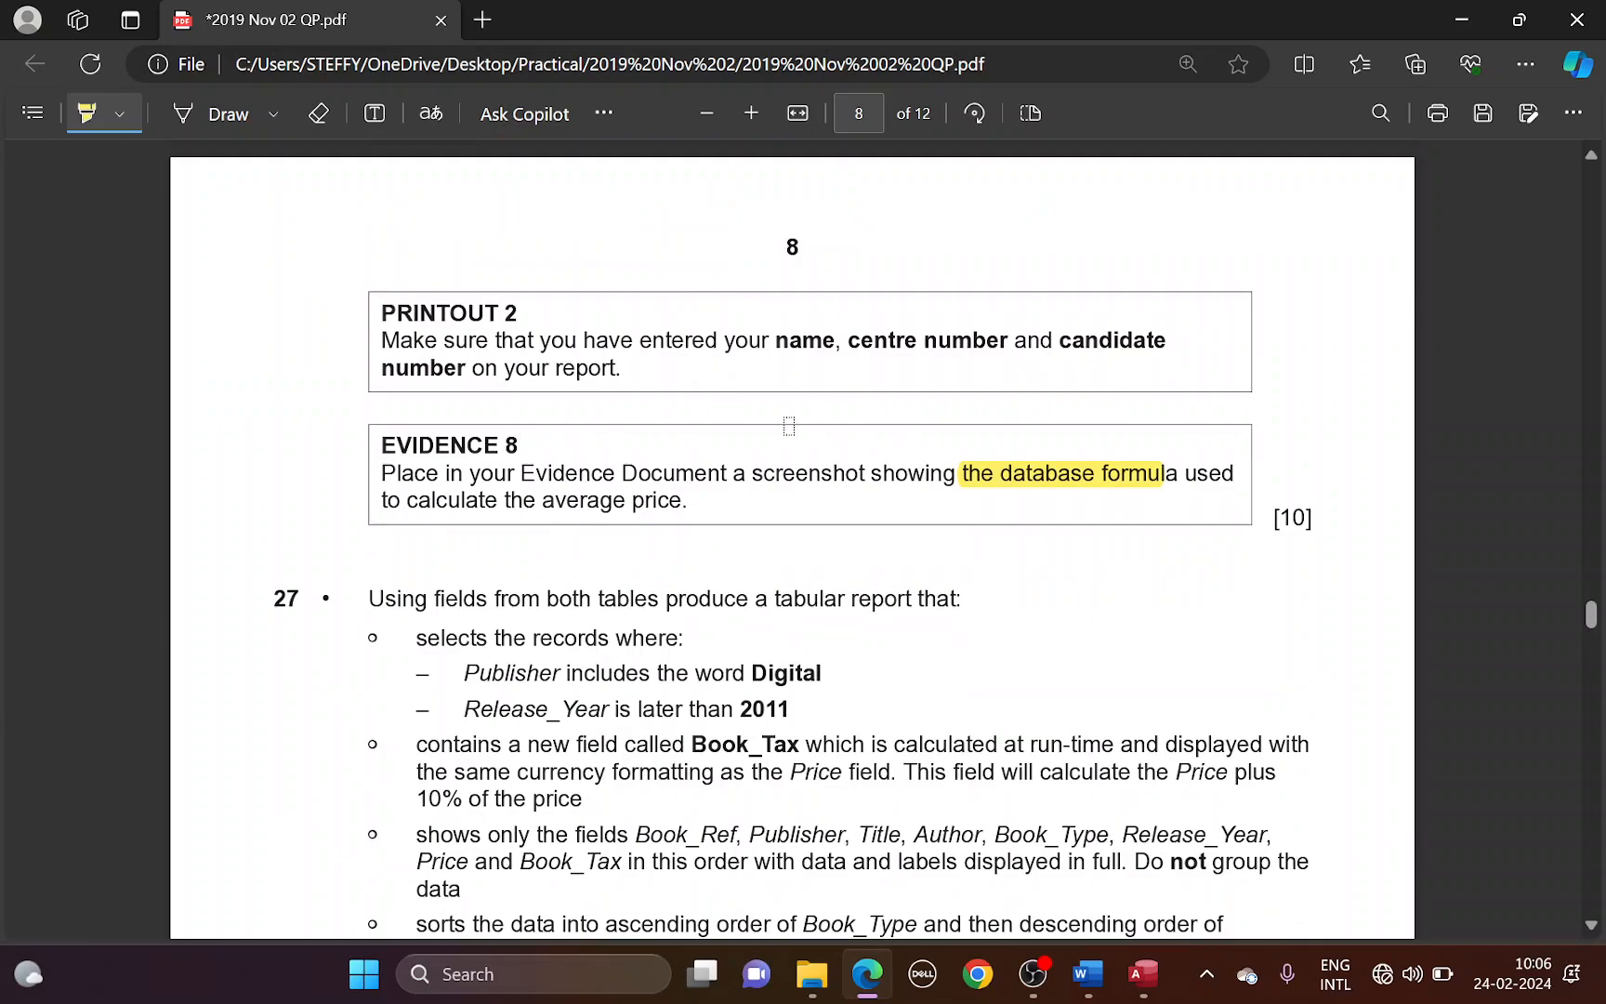
scroll(645, 491, "down", 2)
left_click_drag(459, 477, 874, 480)
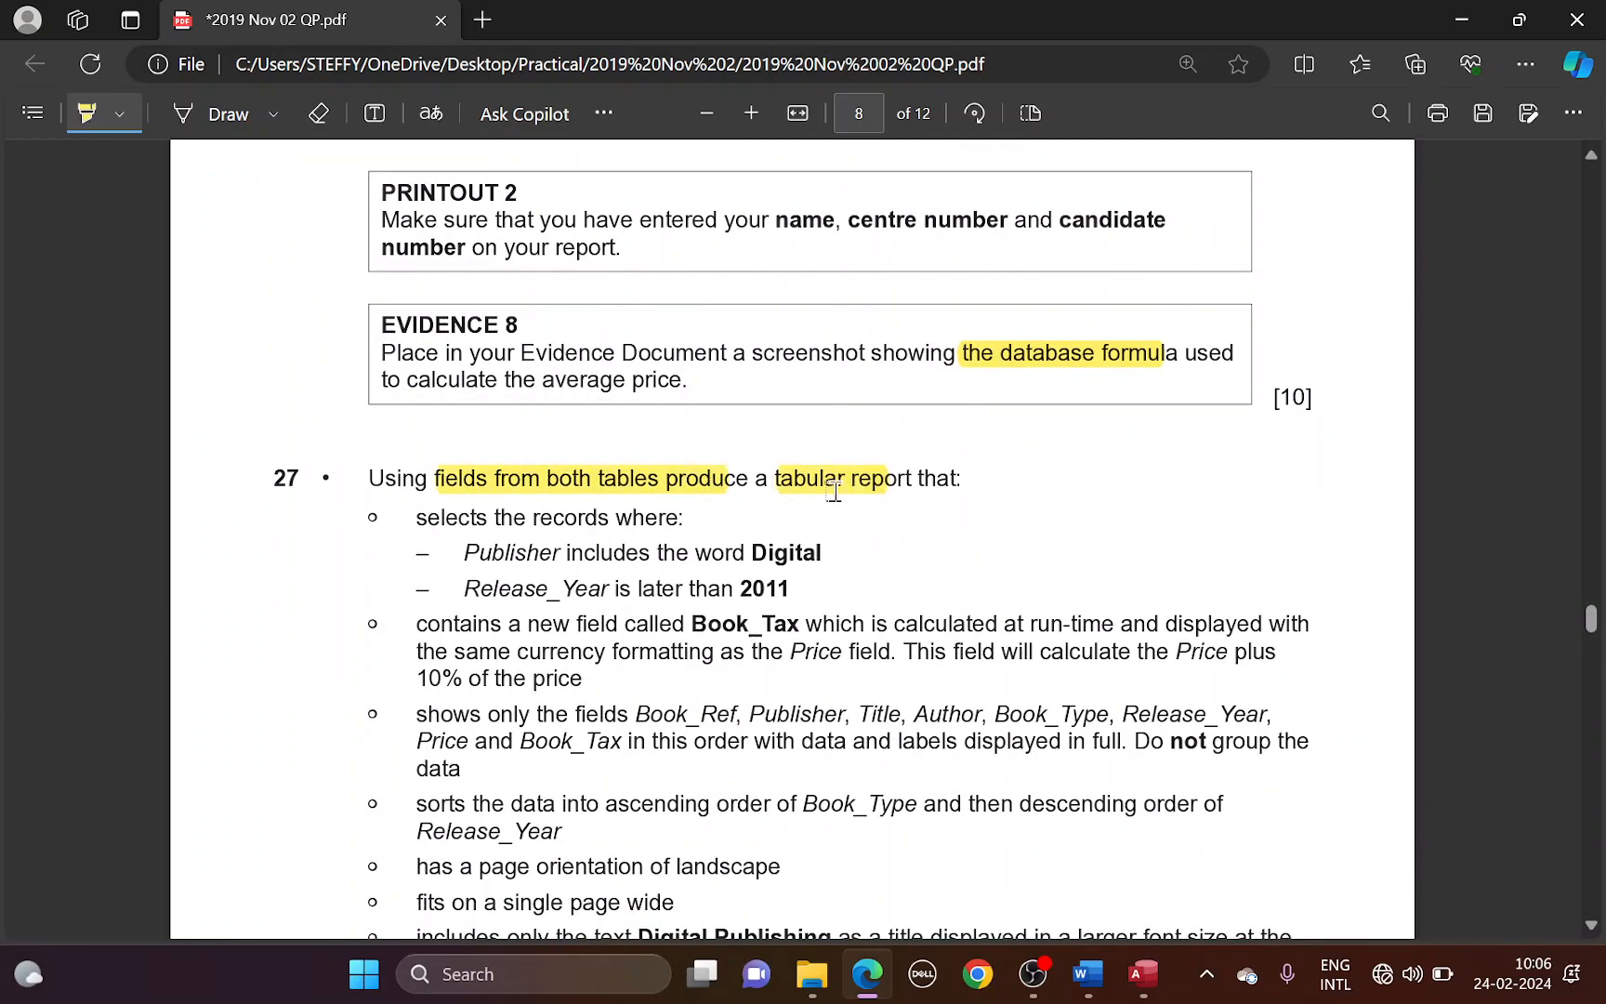
Step: Switch to Access and start a simple query containing all fields from the N219BOOKS and N219FORMAT tables
key("alt+Tab")
double_click(144, 390)
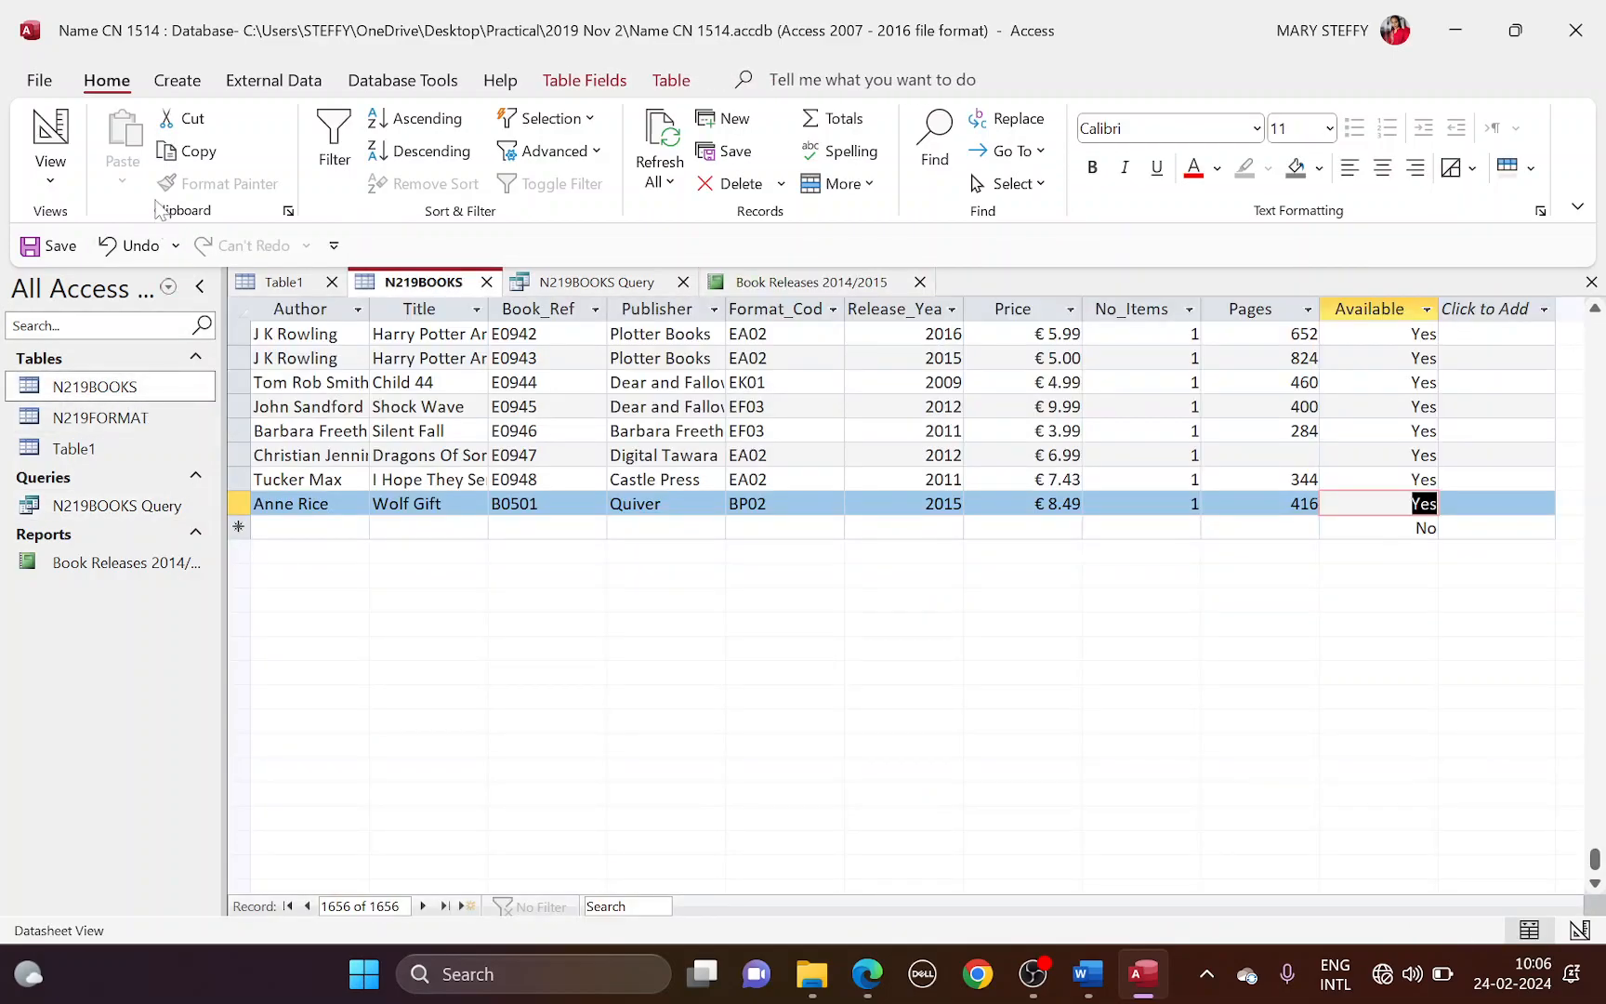
left_click(176, 80)
left_click(357, 149)
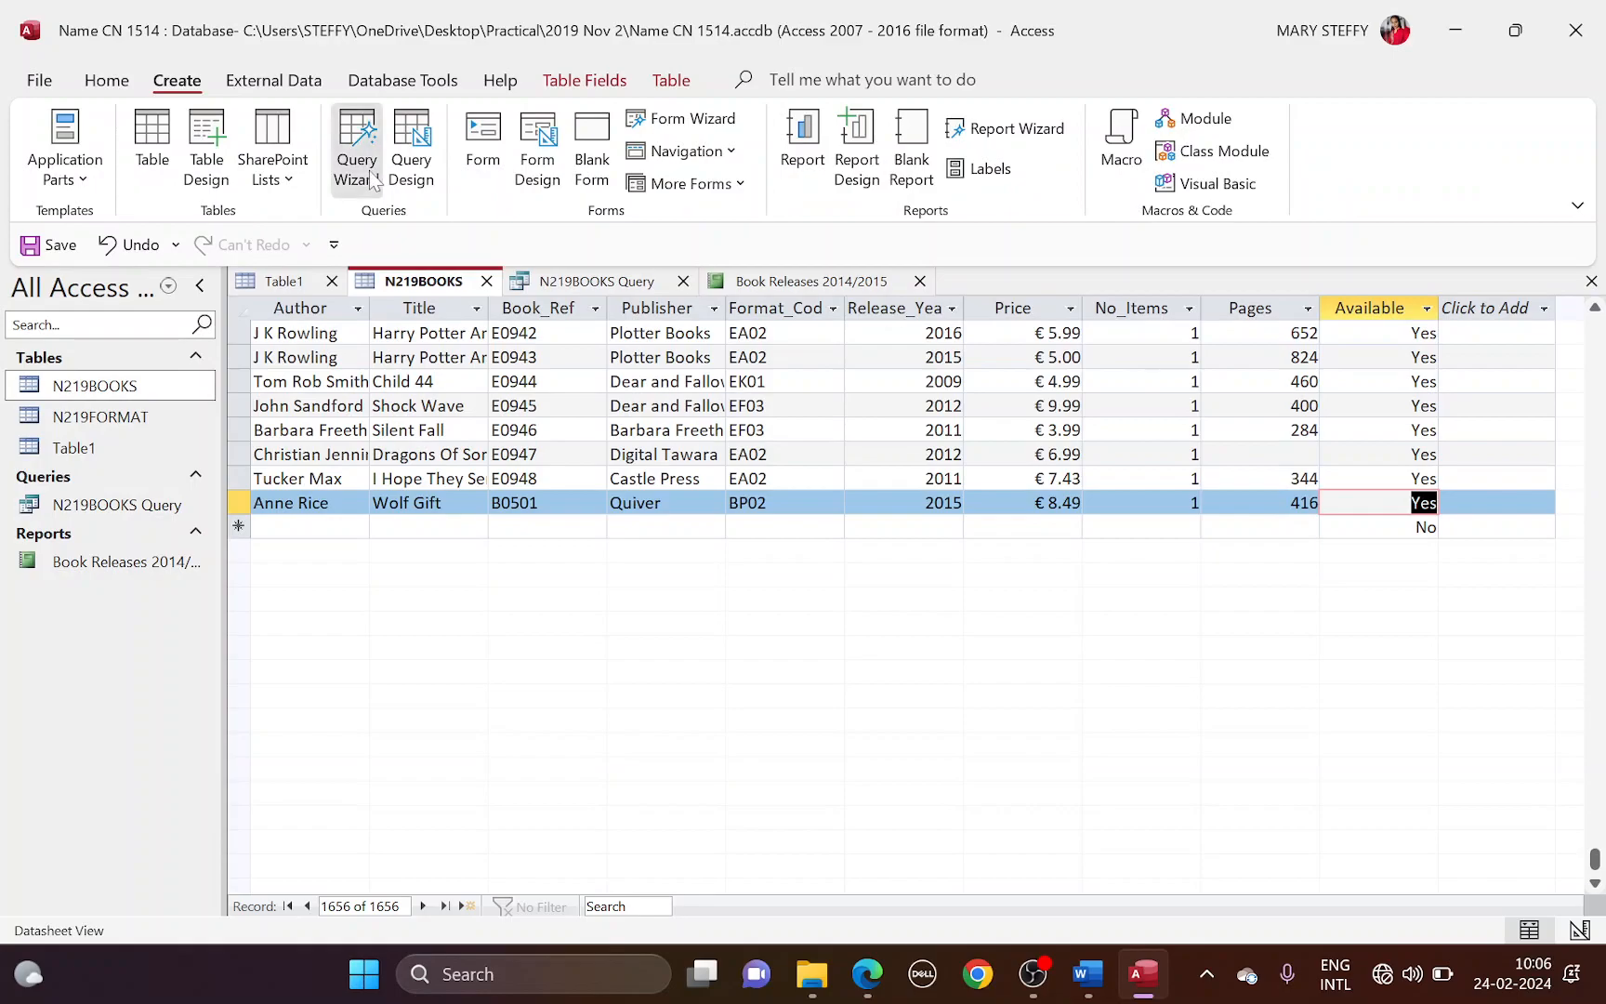
left_click(873, 541)
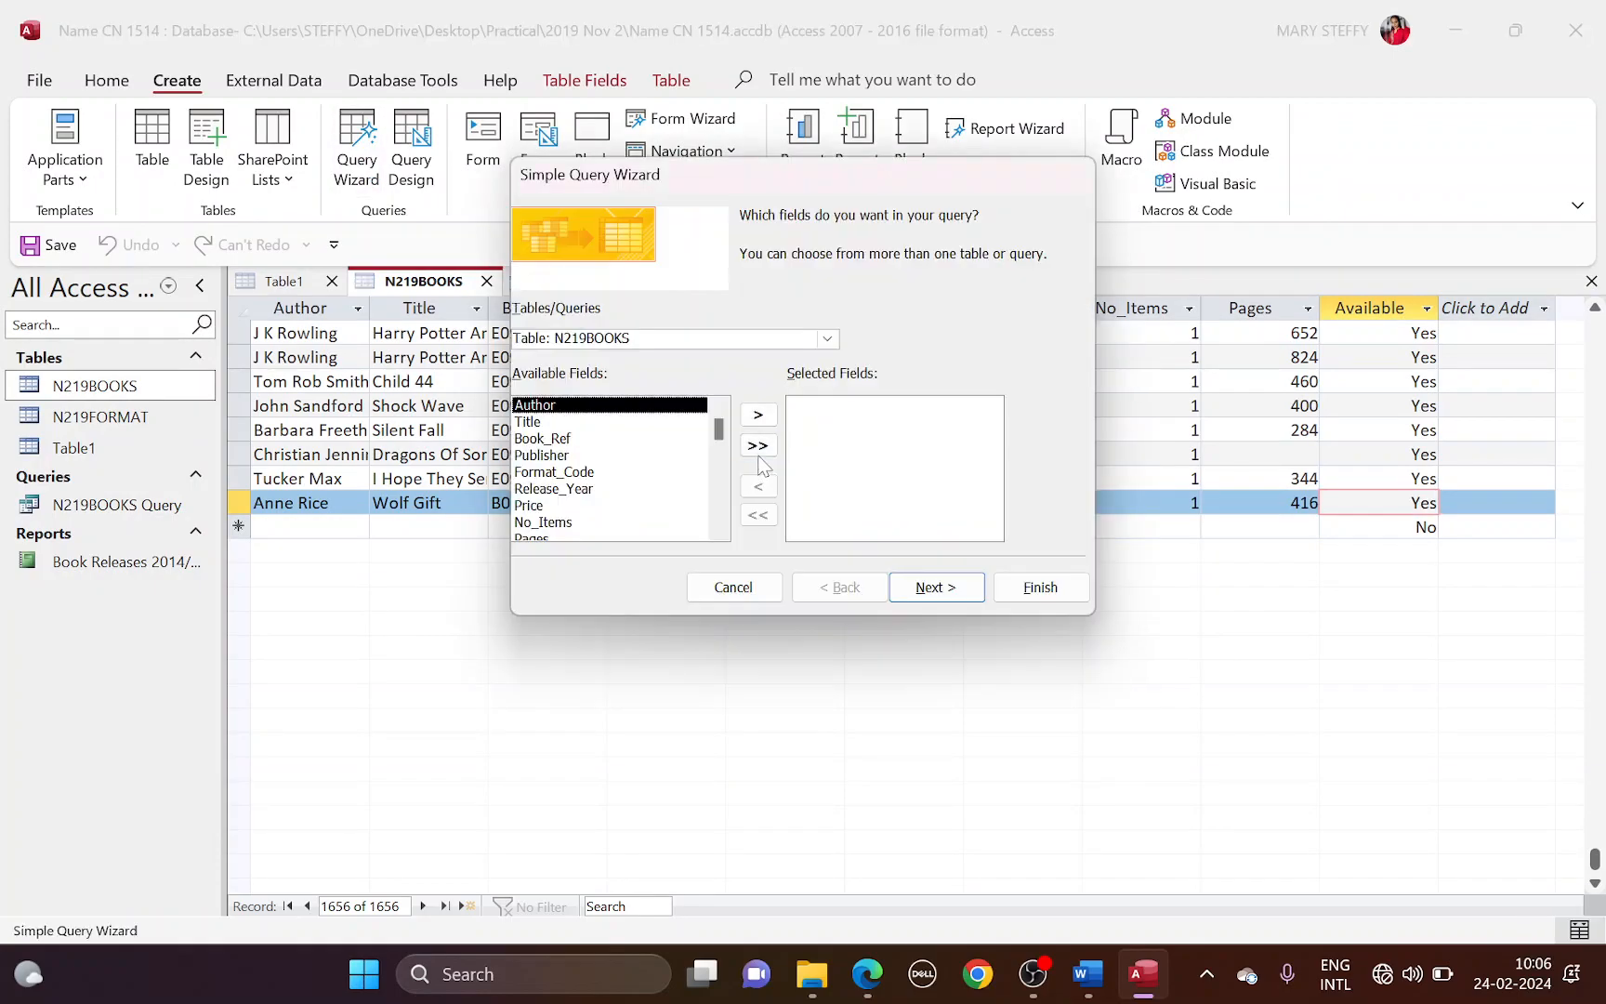
left_click(757, 445)
left_click(826, 338)
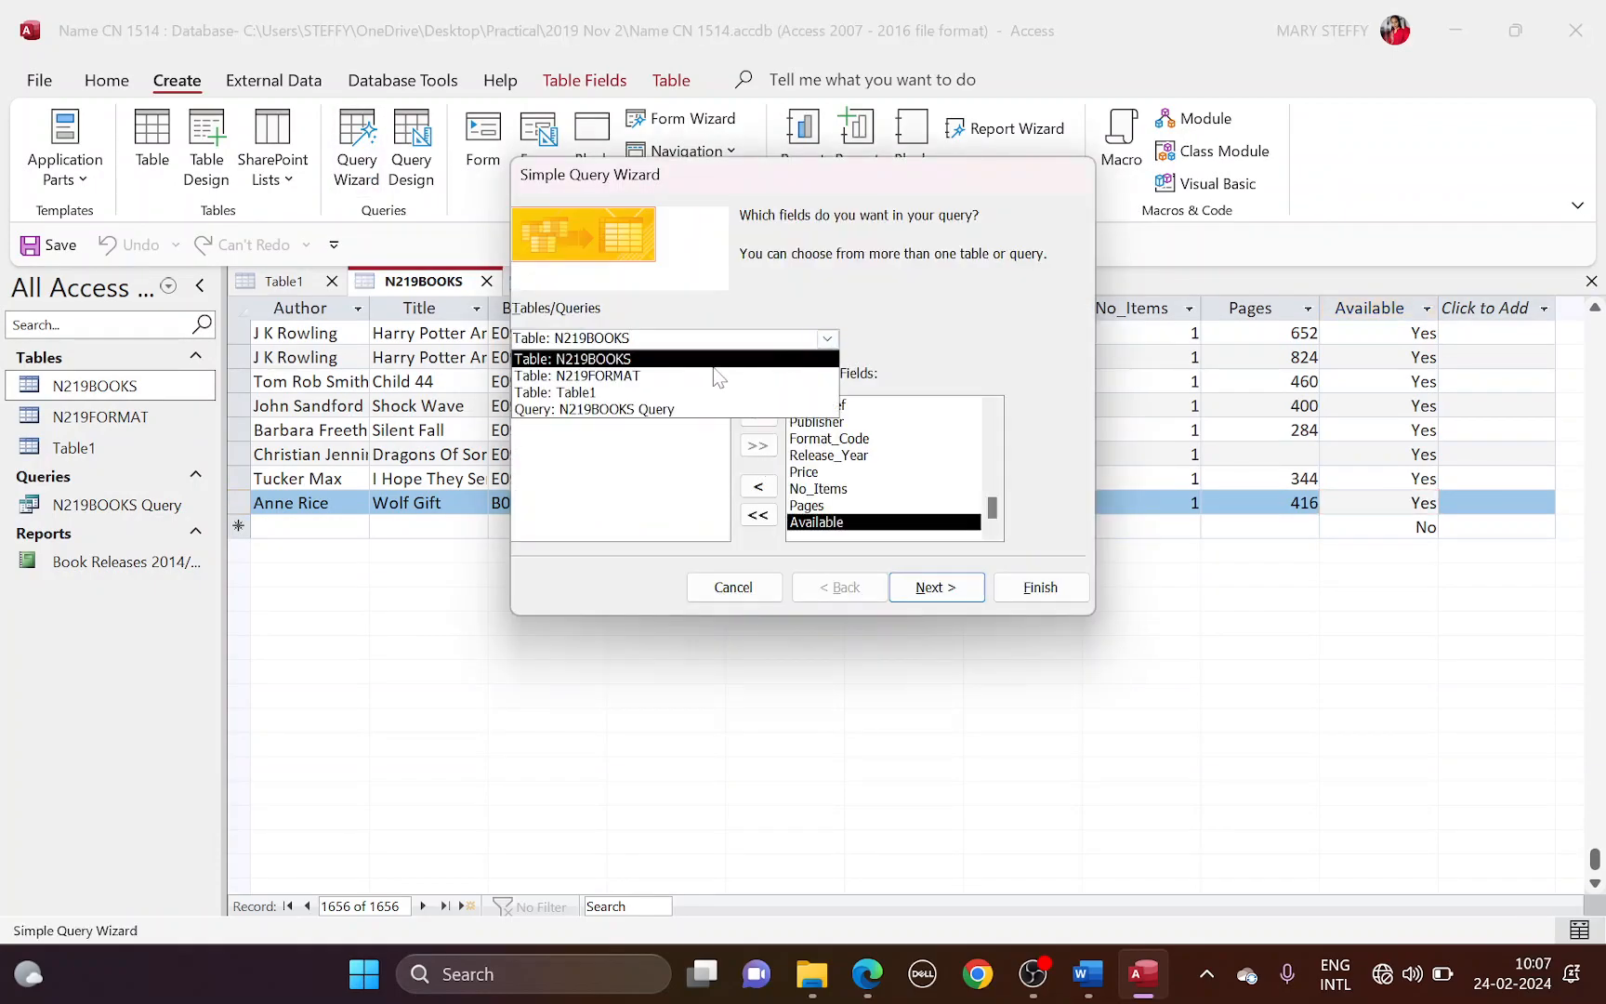
left_click(683, 376)
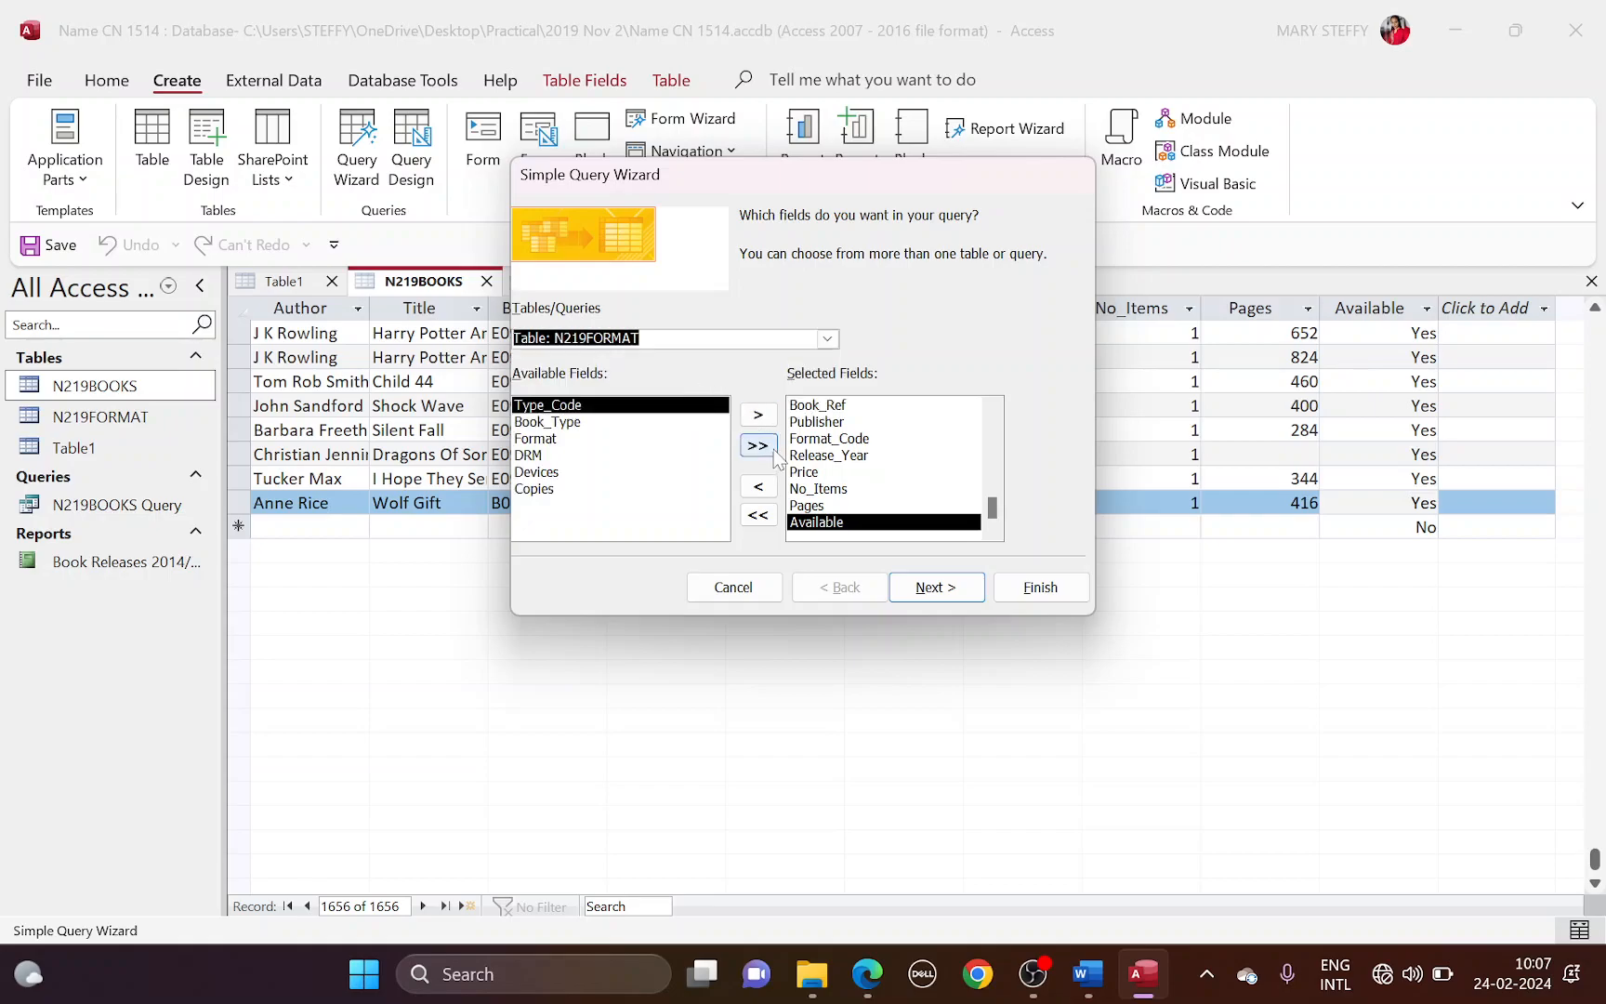
left_click(768, 448)
Step: Finish the query as a detail query titled N219BOOKS Query1, opening it to modify the design
left_click(963, 595)
left_click(964, 595)
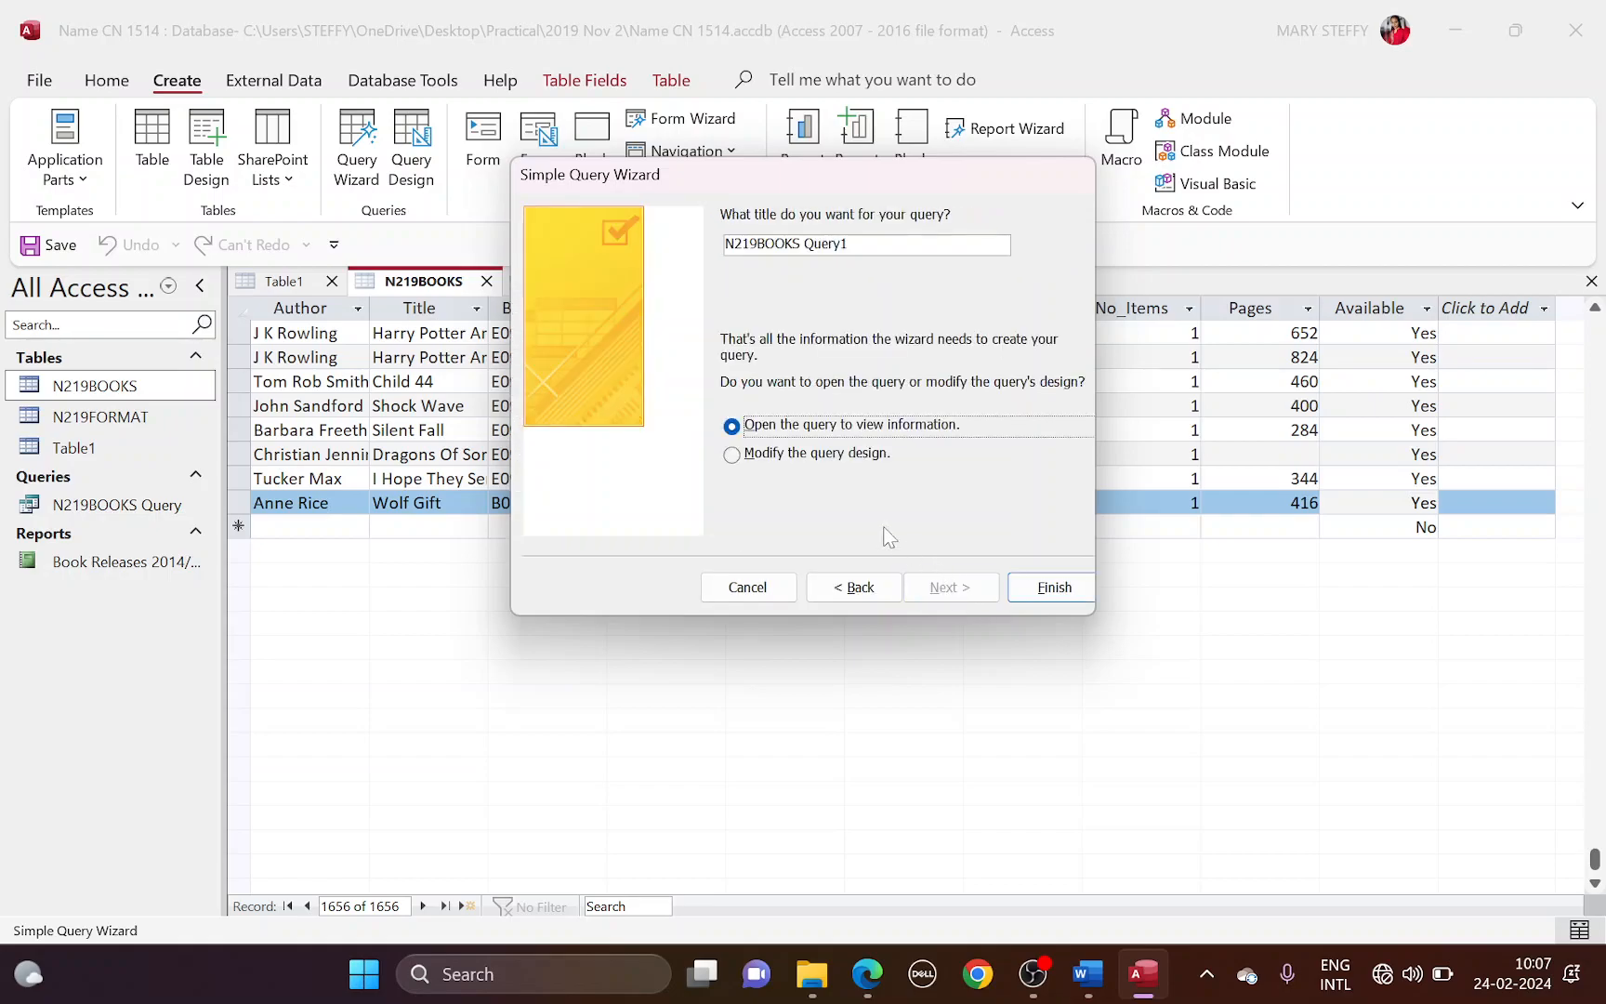
left_click(809, 464)
left_click(1054, 588)
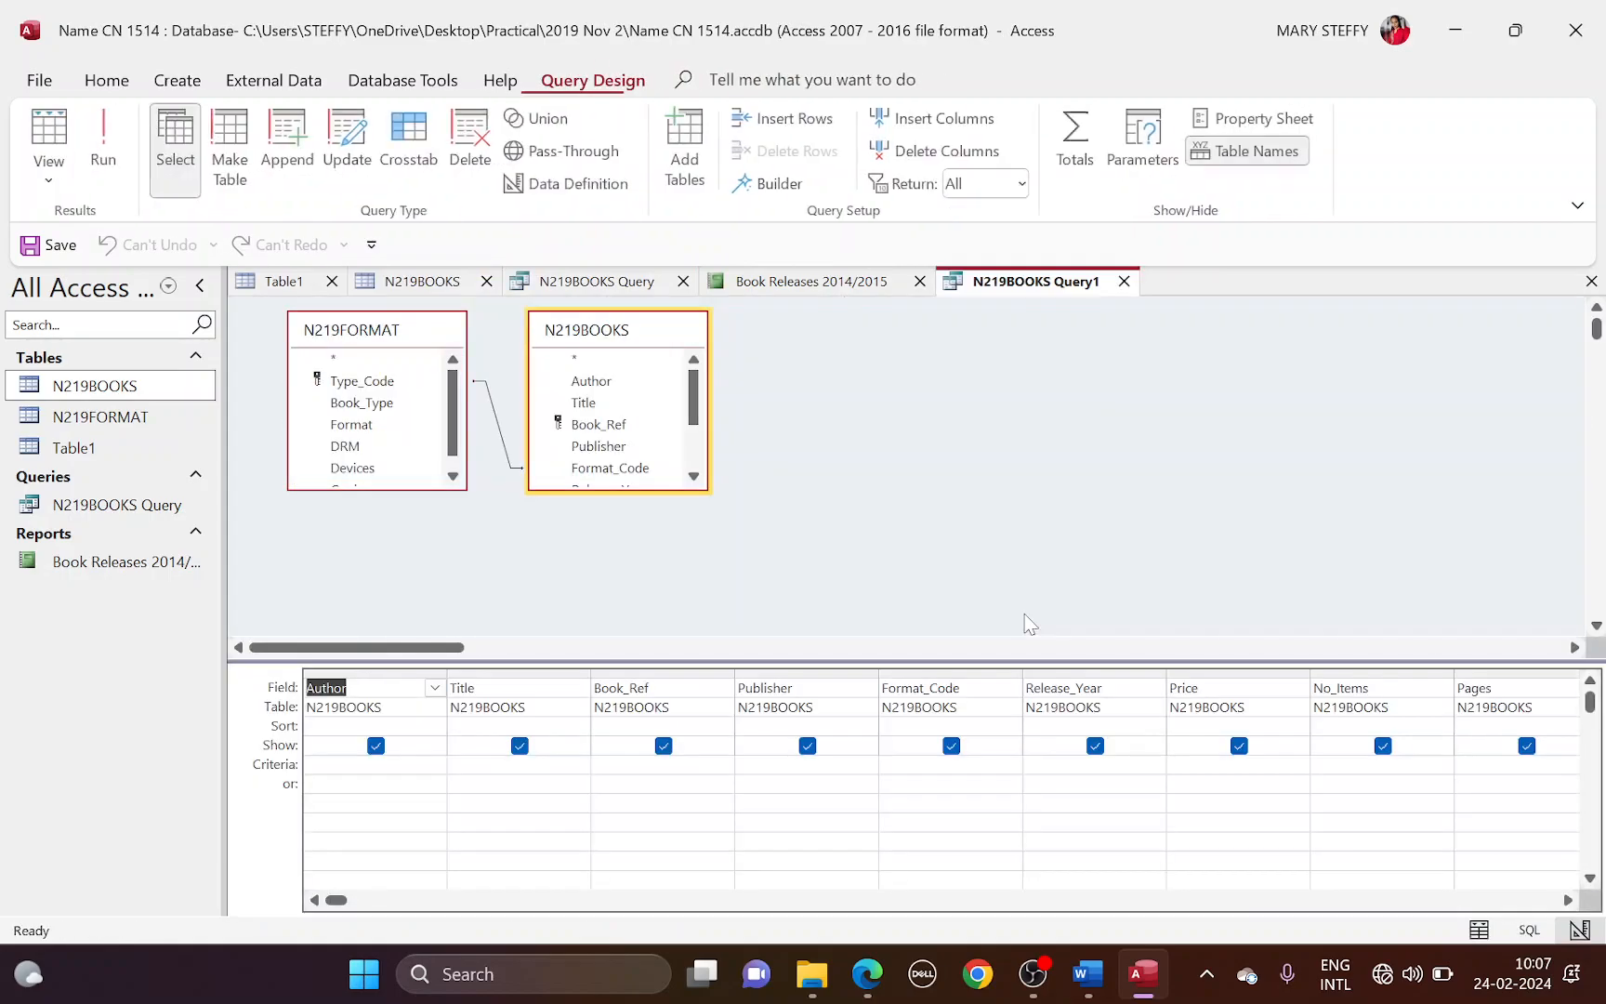
Step: In the question paper, highlight "Publisher includes the word Digital" in question 27 and return to the Access query
key("alt+Tab")
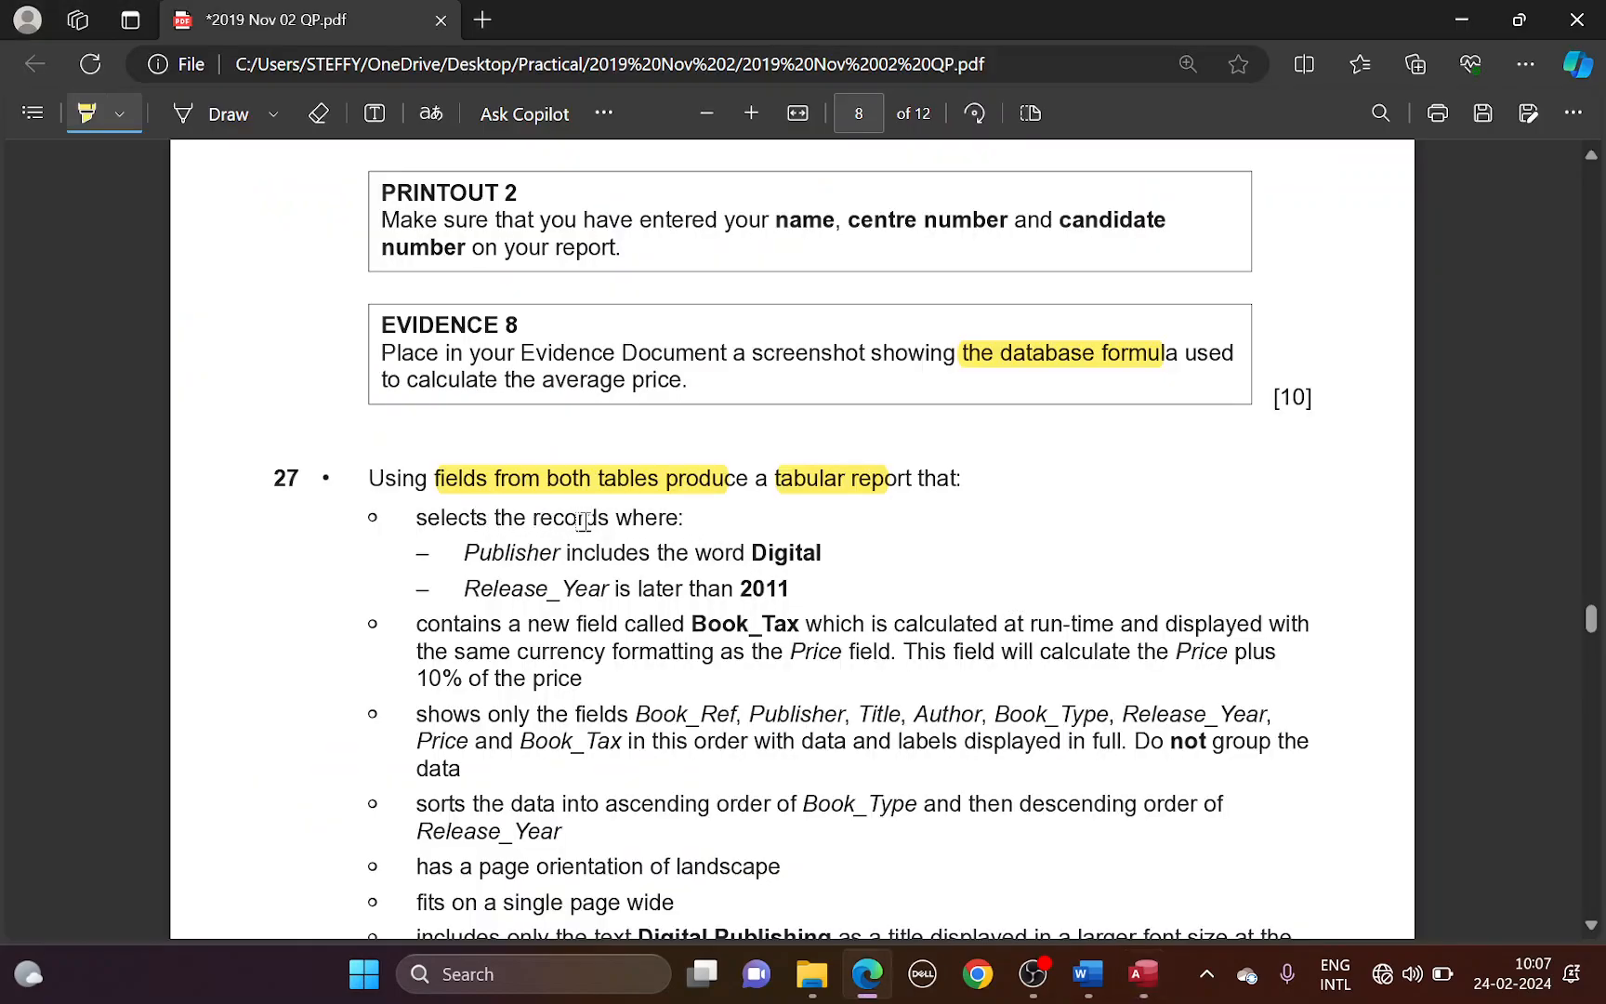
mouse_move(470, 555)
left_mouse_down()
mouse_move(604, 569)
mouse_move(808, 553)
left_mouse_up()
key("alt+Tab")
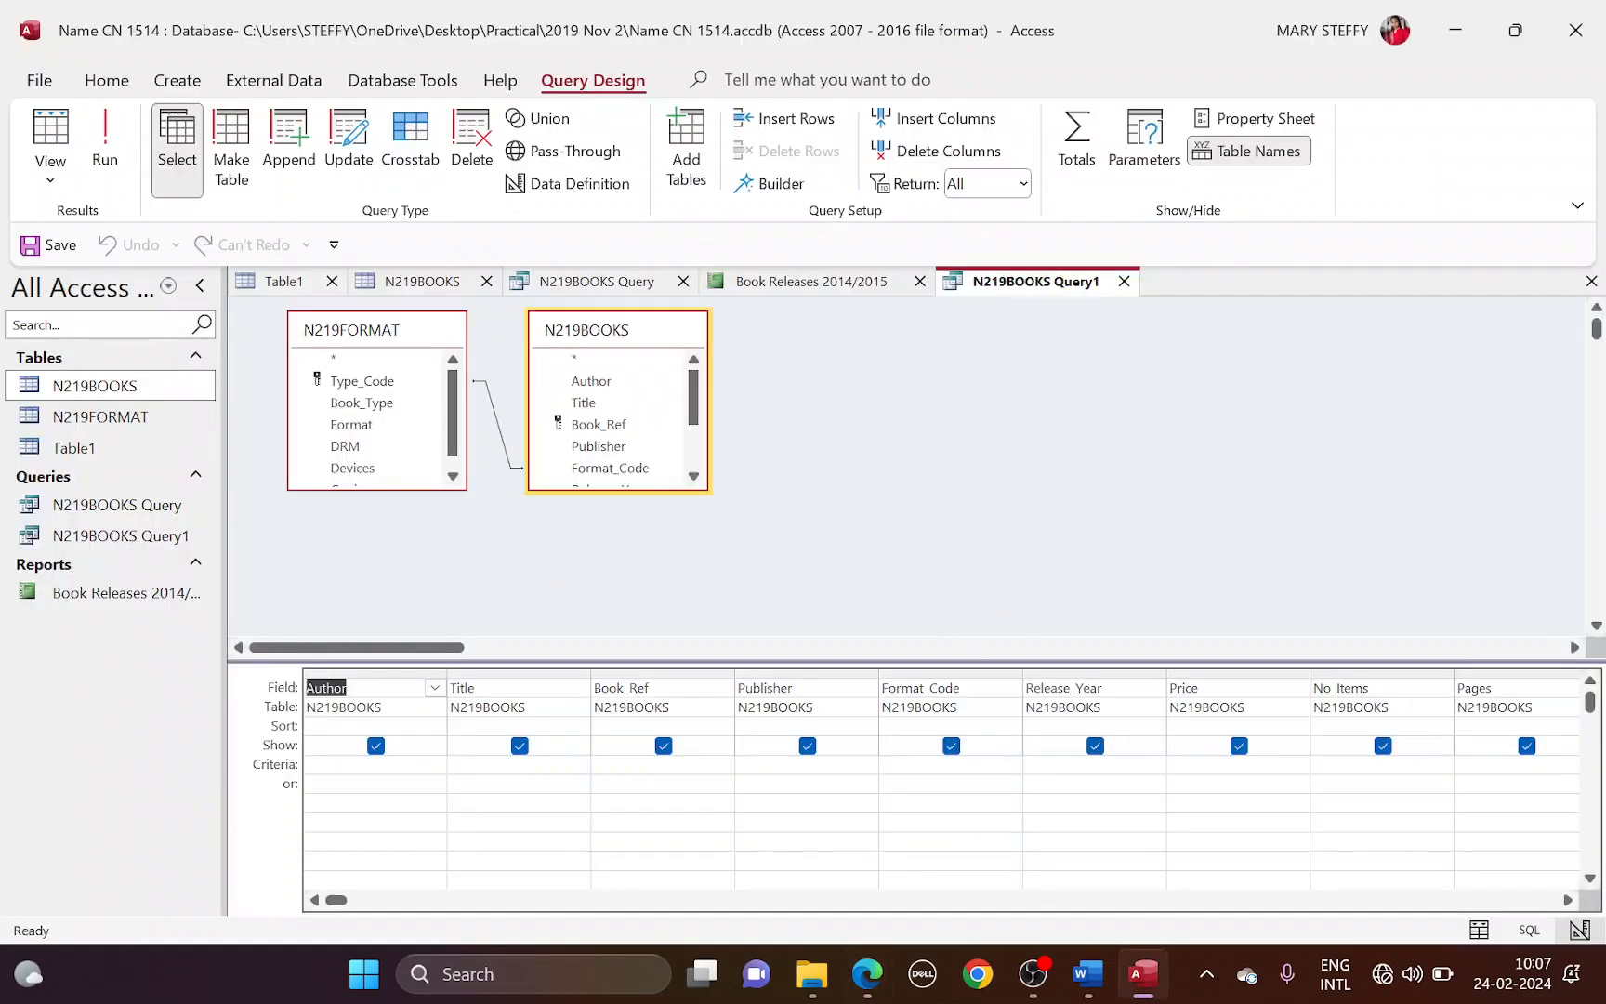
Step: Set the Publisher field's criterion to Like "*Digital*" in the query design
left_click(1568, 901)
left_click(1568, 901)
left_click(1568, 901)
left_click(1568, 900)
left_click(1568, 900)
left_click(1568, 901)
left_click(1568, 900)
left_click(1568, 900)
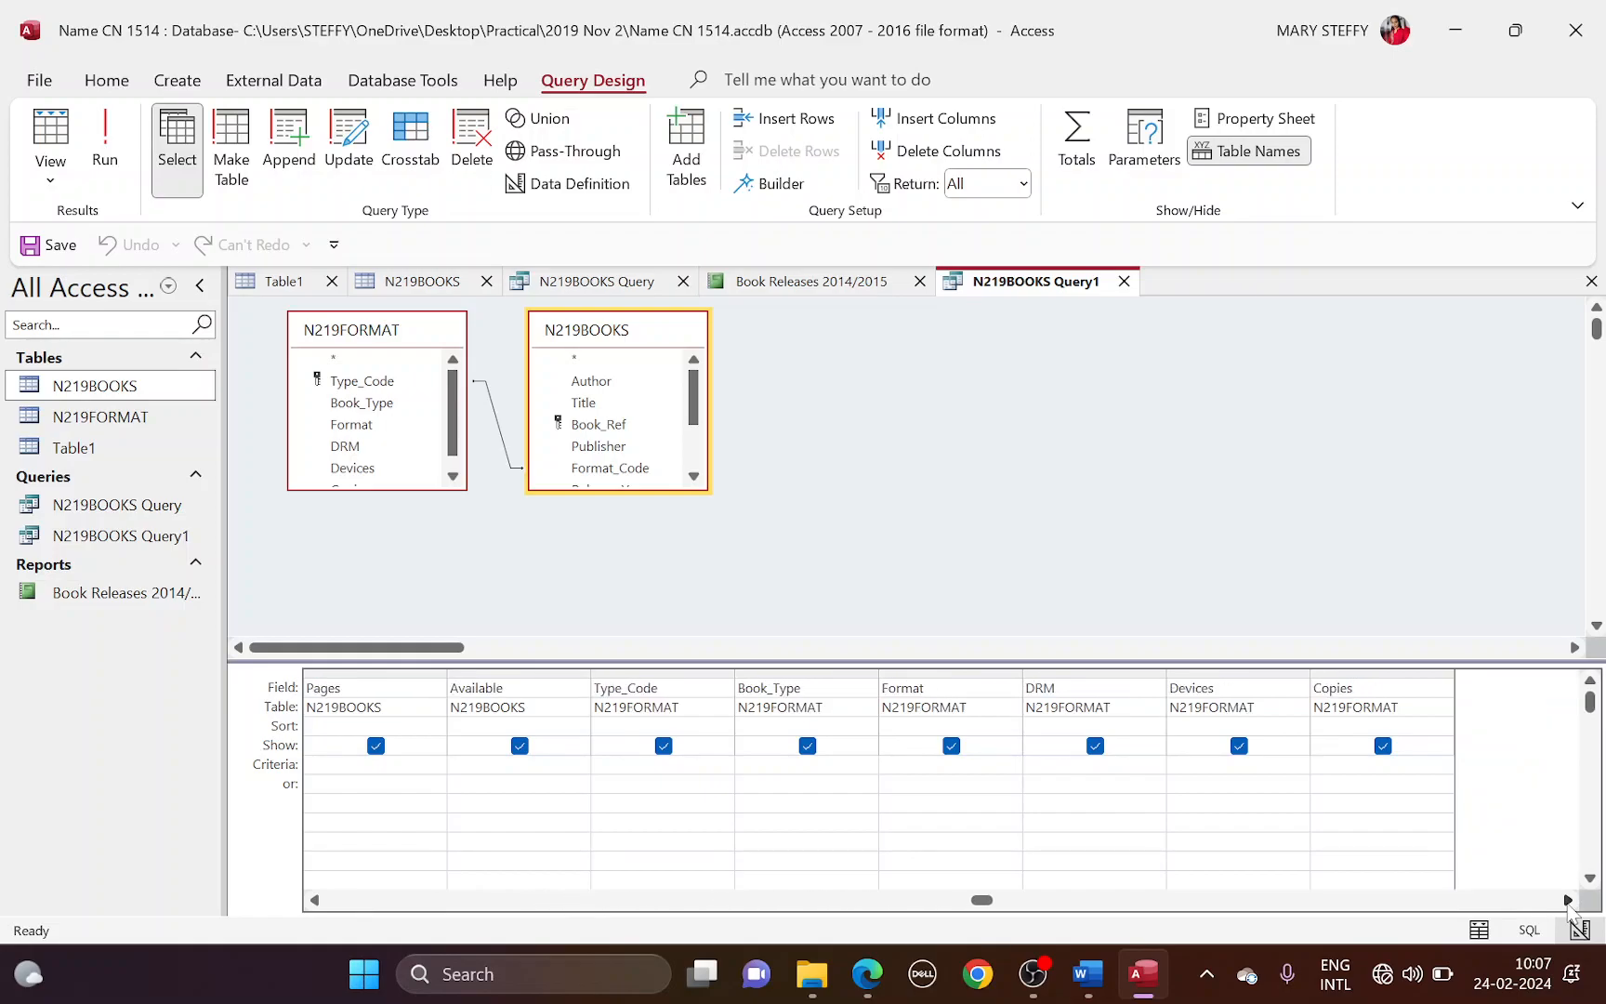
left_click(314, 900)
left_click(315, 899)
left_click(314, 900)
left_click(315, 900)
left_click(314, 900)
left_click(314, 900)
left_click(502, 764)
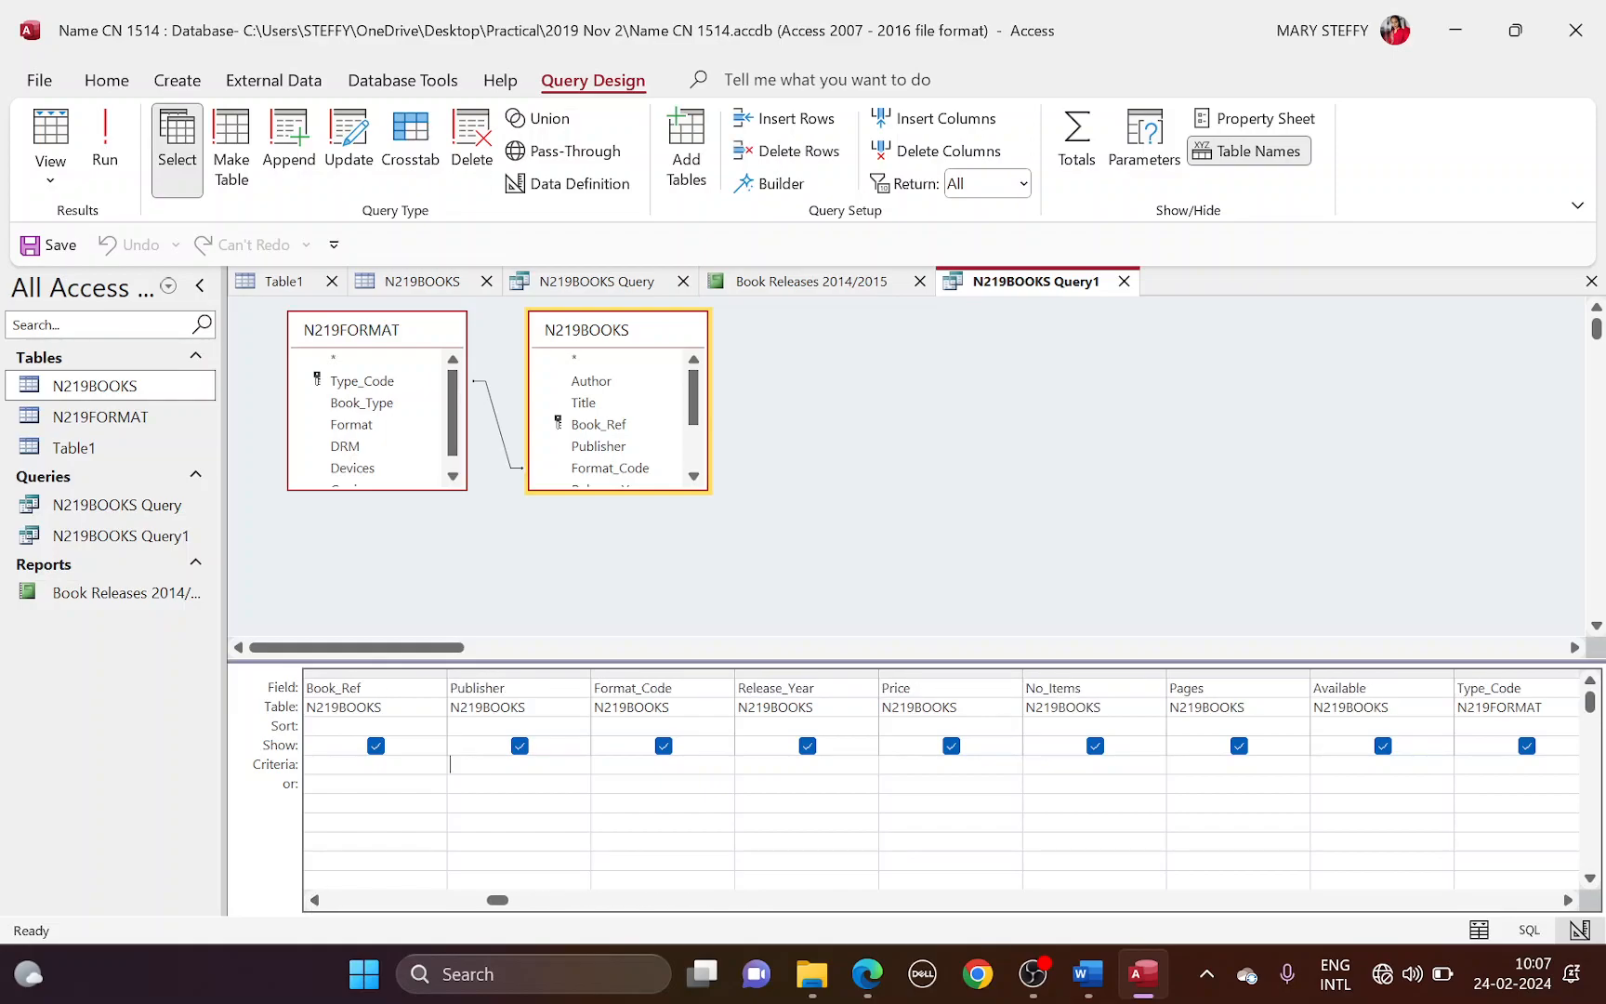
type("Like")
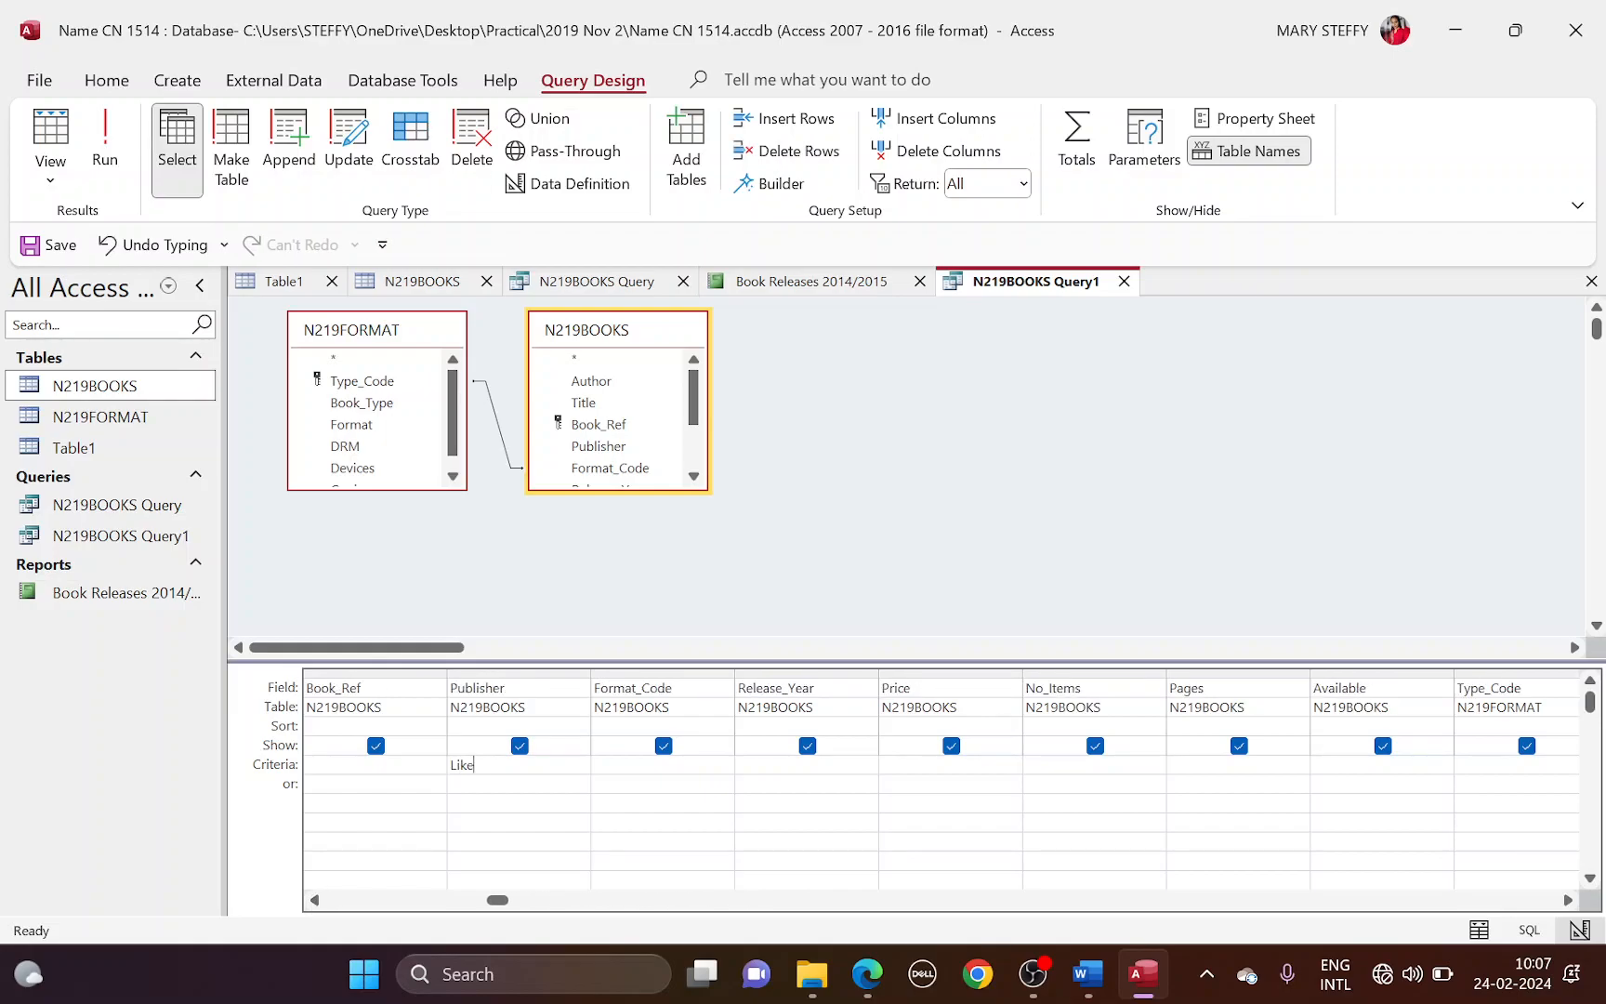
type(" *Di")
key("Return")
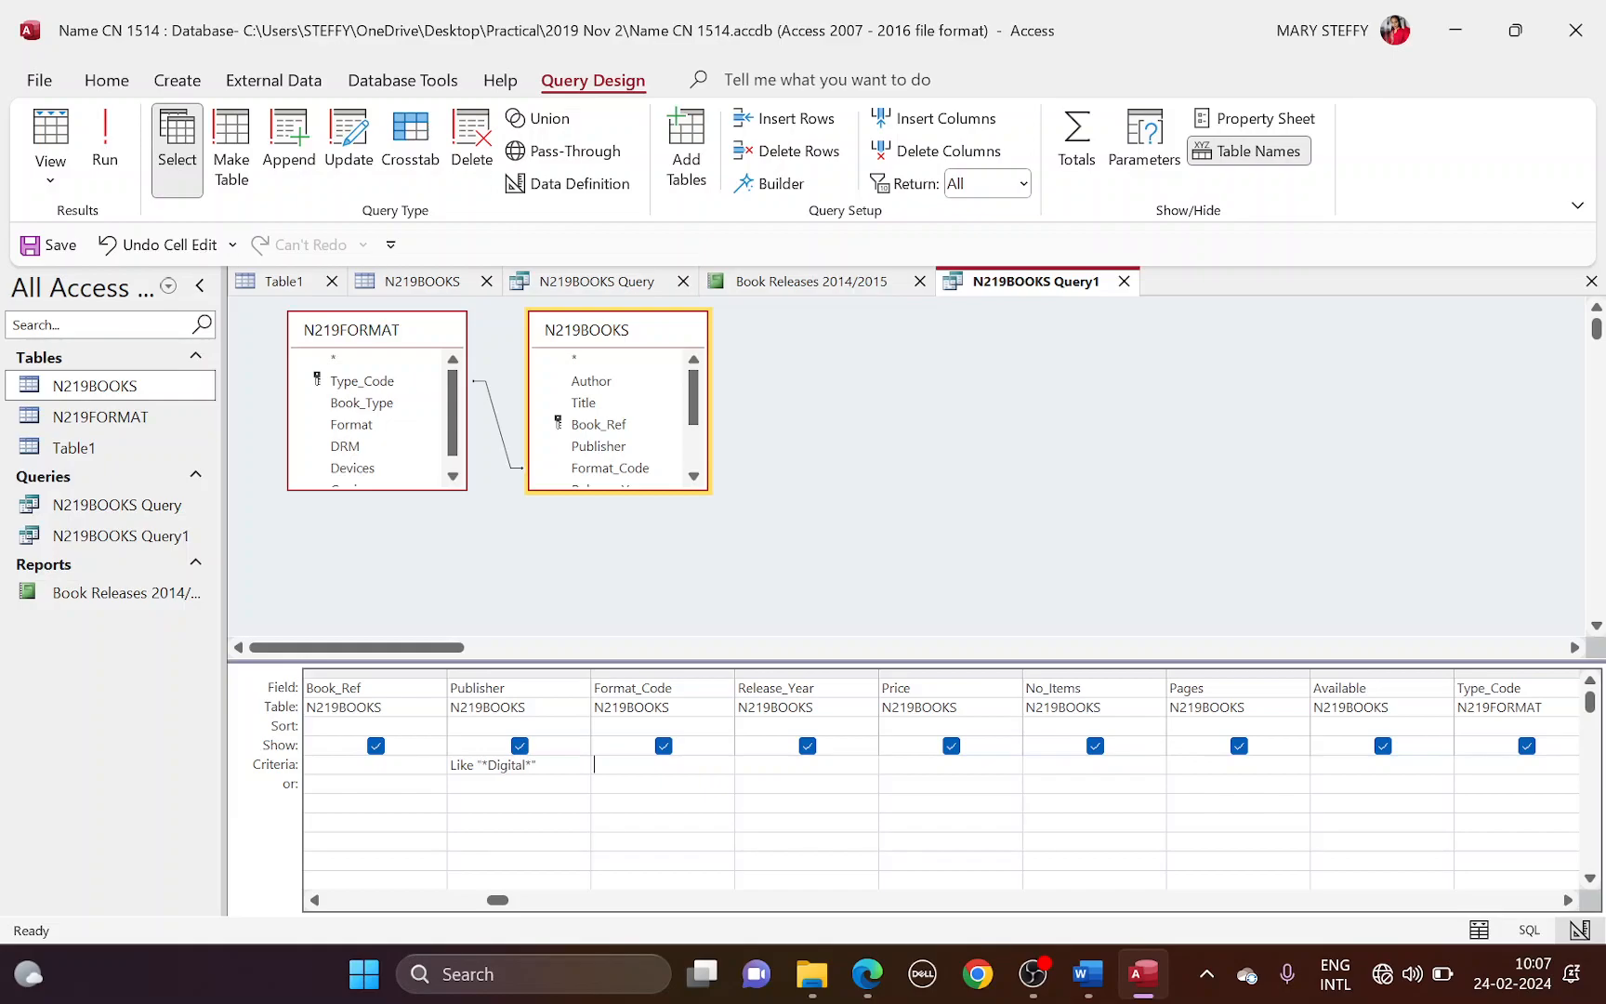
Step: Highlight "Year is later than 2011" in the question paper and set the query's Release_Year criterion to >2011
key("alt+Tab")
left_click_drag(570, 591, 794, 591)
key("alt+Tab")
Step: In the question paper, highlight "new field" in the Book_Tax requirement and return to the Access query
key("alt+Tab")
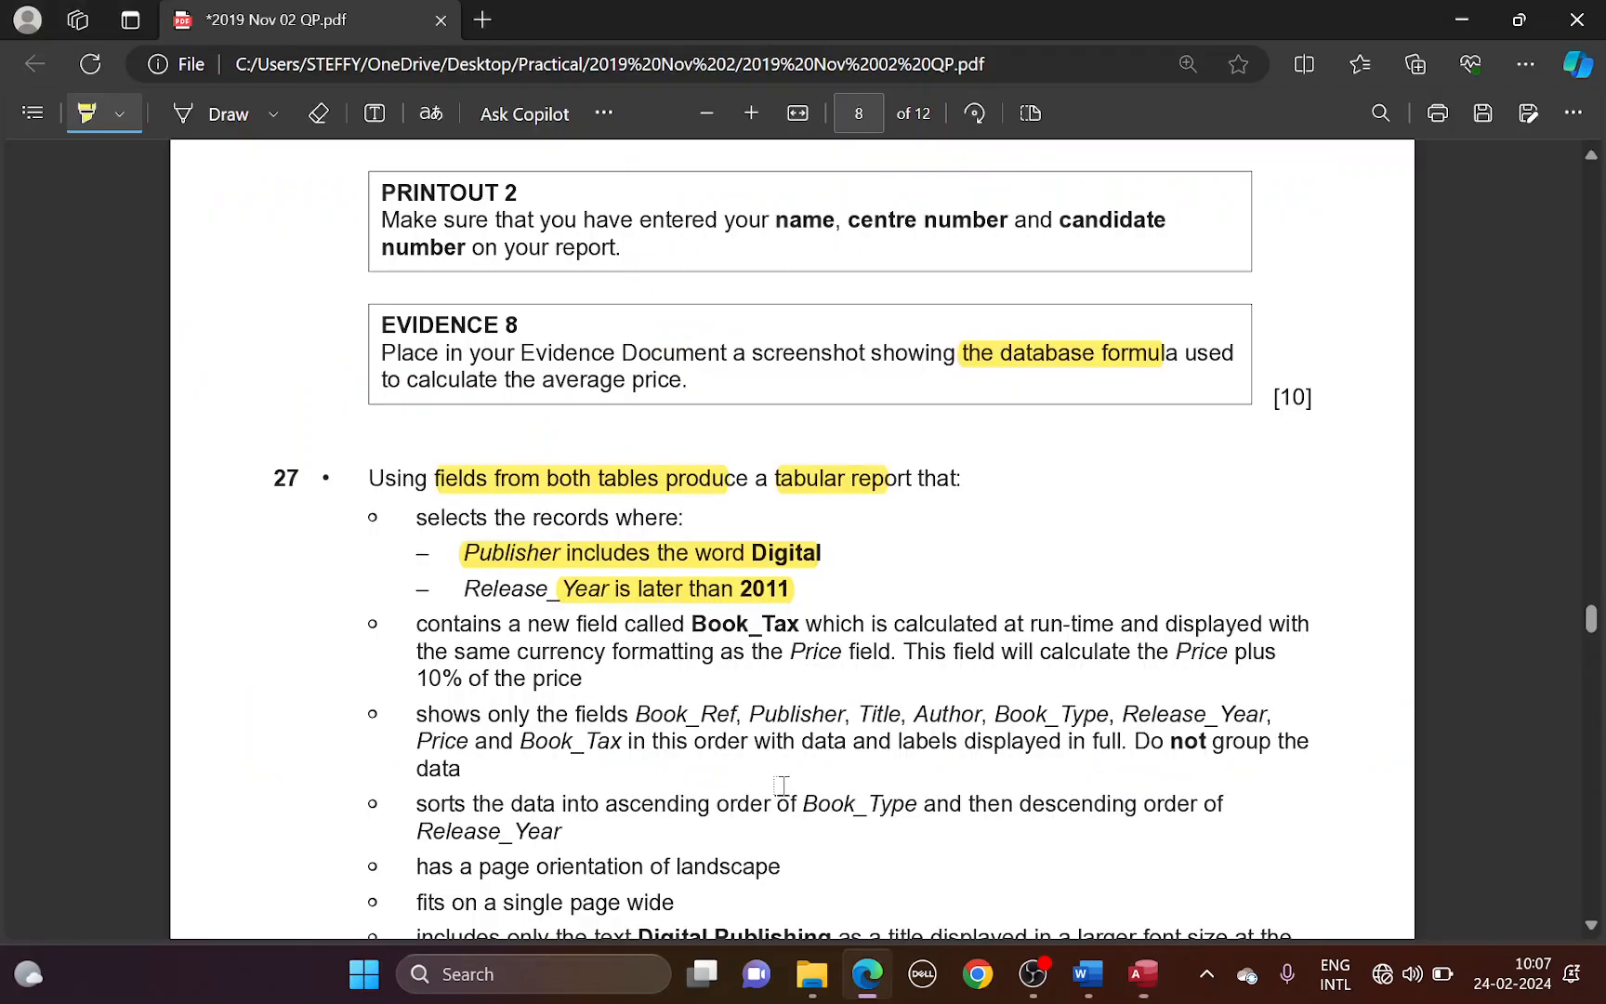
left_click_drag(546, 626, 608, 625)
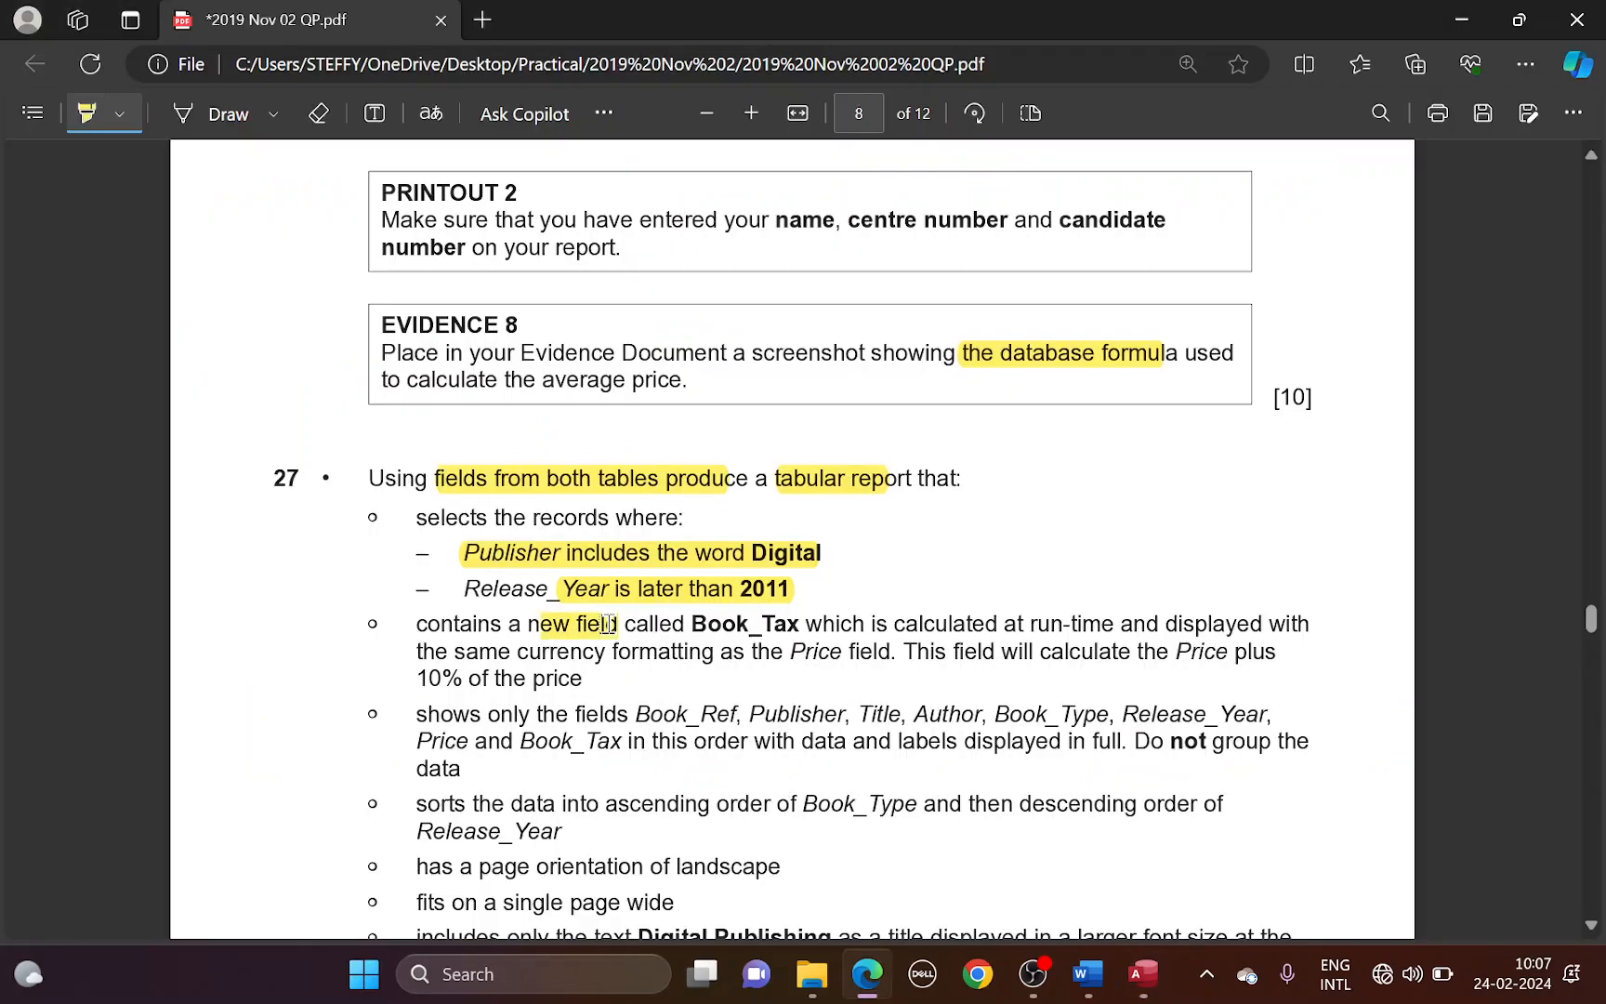
key("alt+Tab")
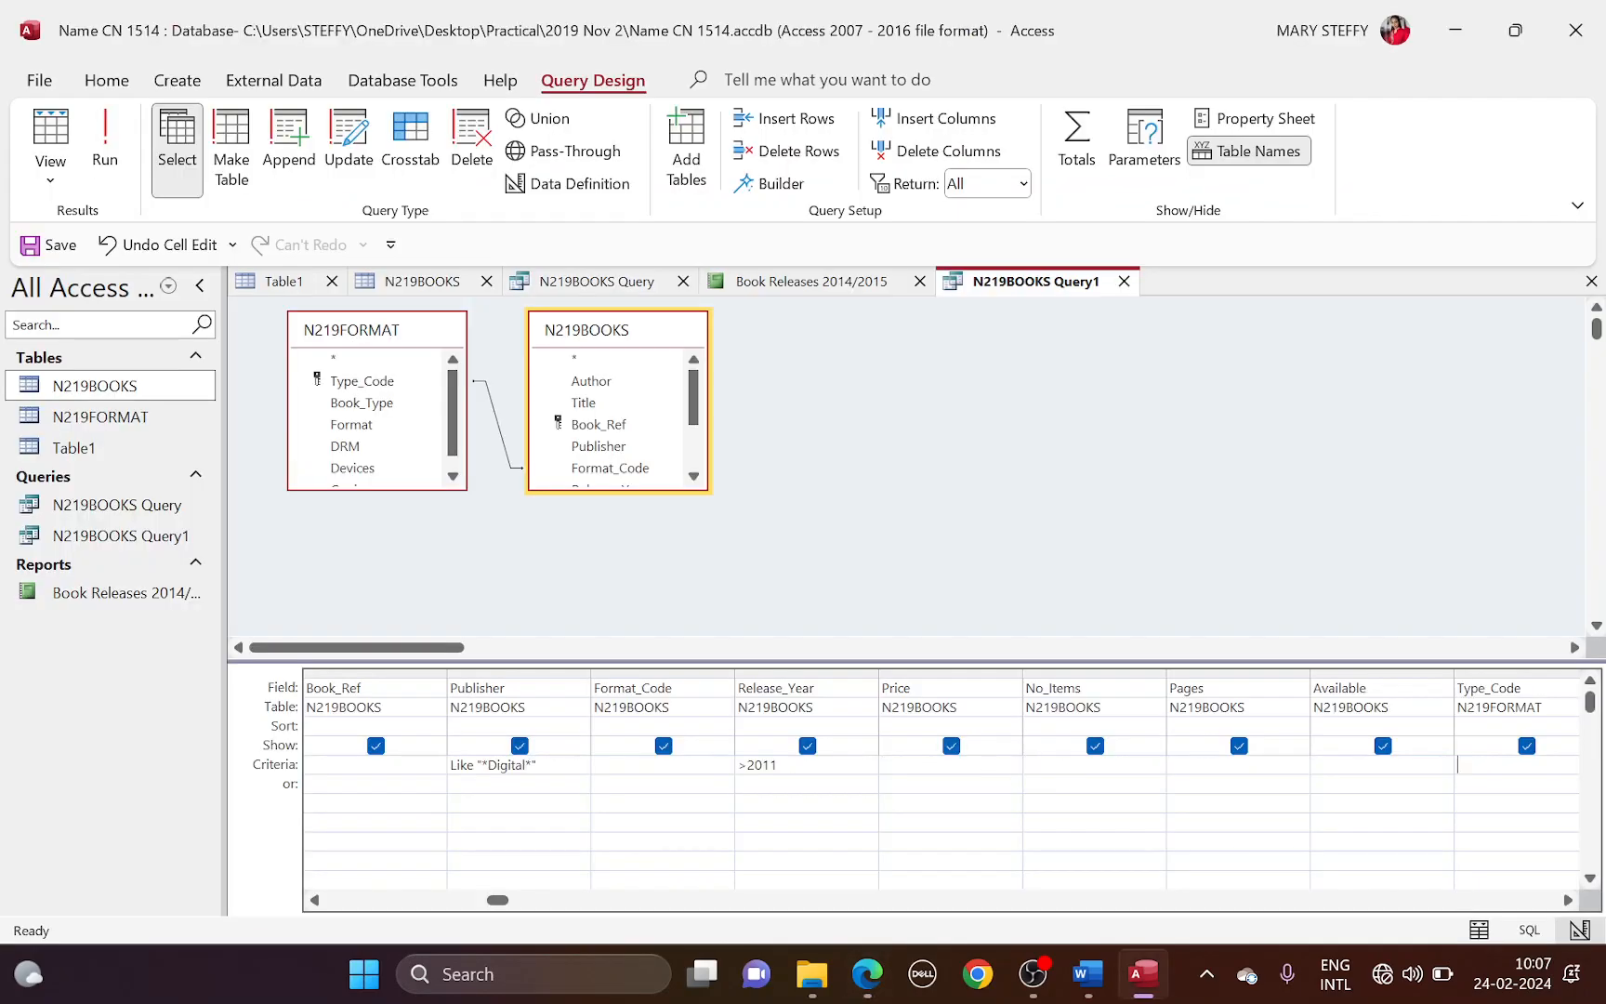
Step: Insert an empty column before the Copies field in the query design grid
key("Tab")
key("Tab")
key("Tab")
key("Tab")
key("Tab")
key("Tab")
key("Tab")
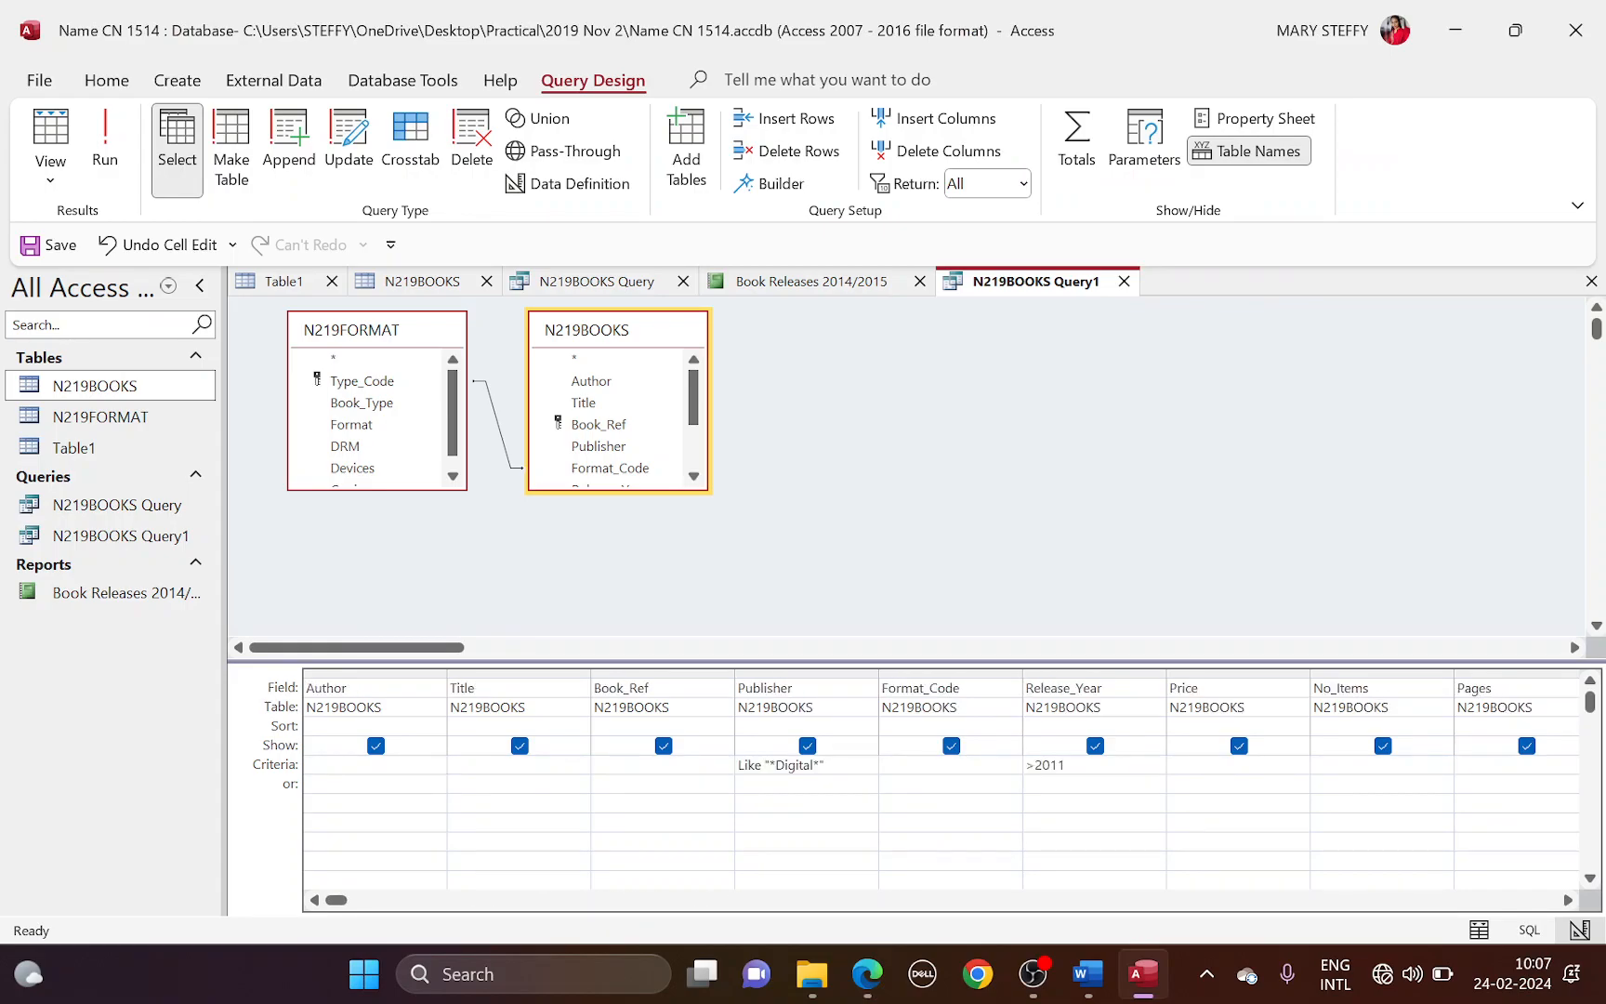
left_click(1567, 900)
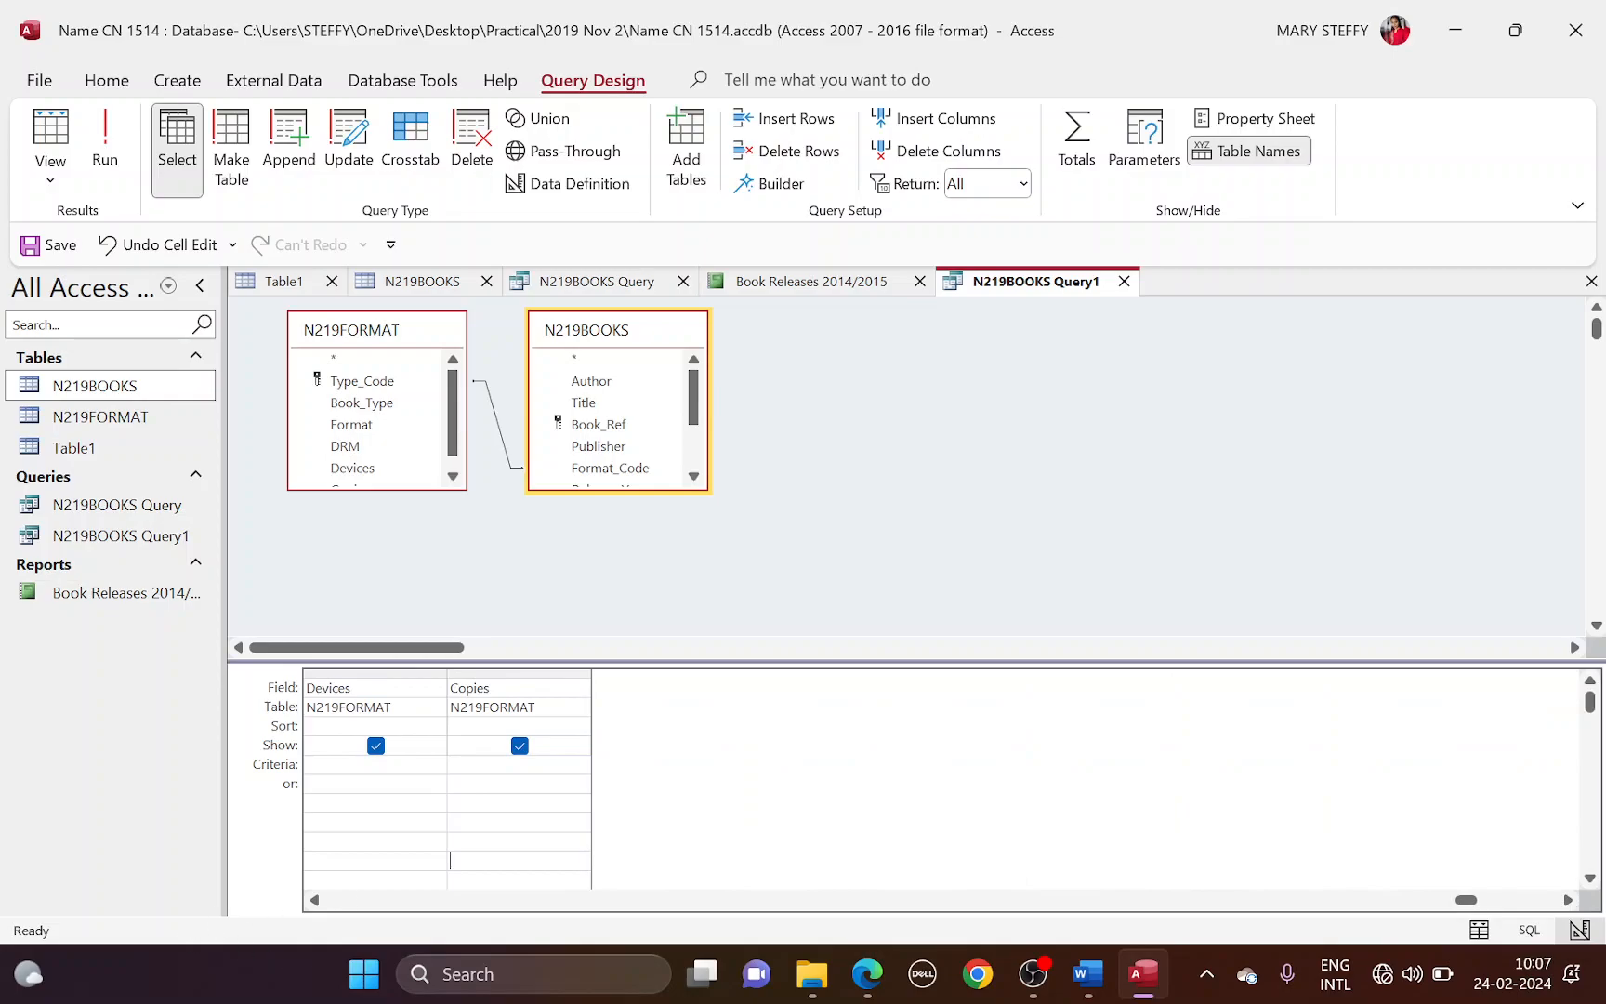
left_click(927, 125)
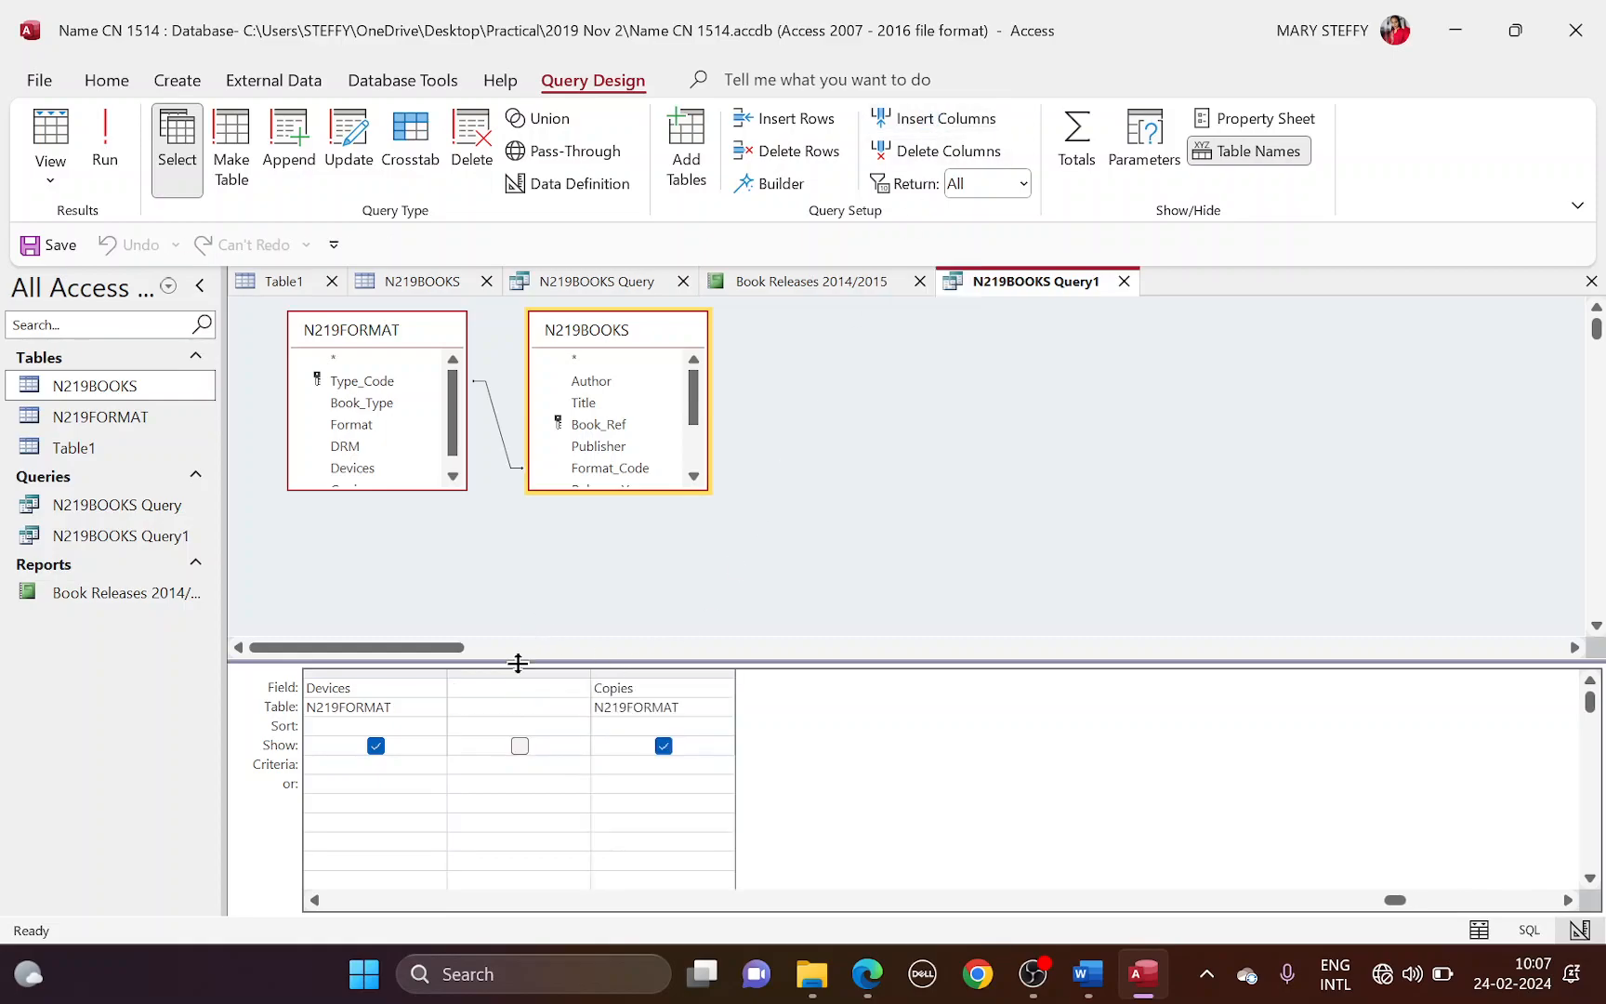
Step: Highlight "Book_Tax" in the question paper and name the empty query column Book_Tax:
key("alt+Tab")
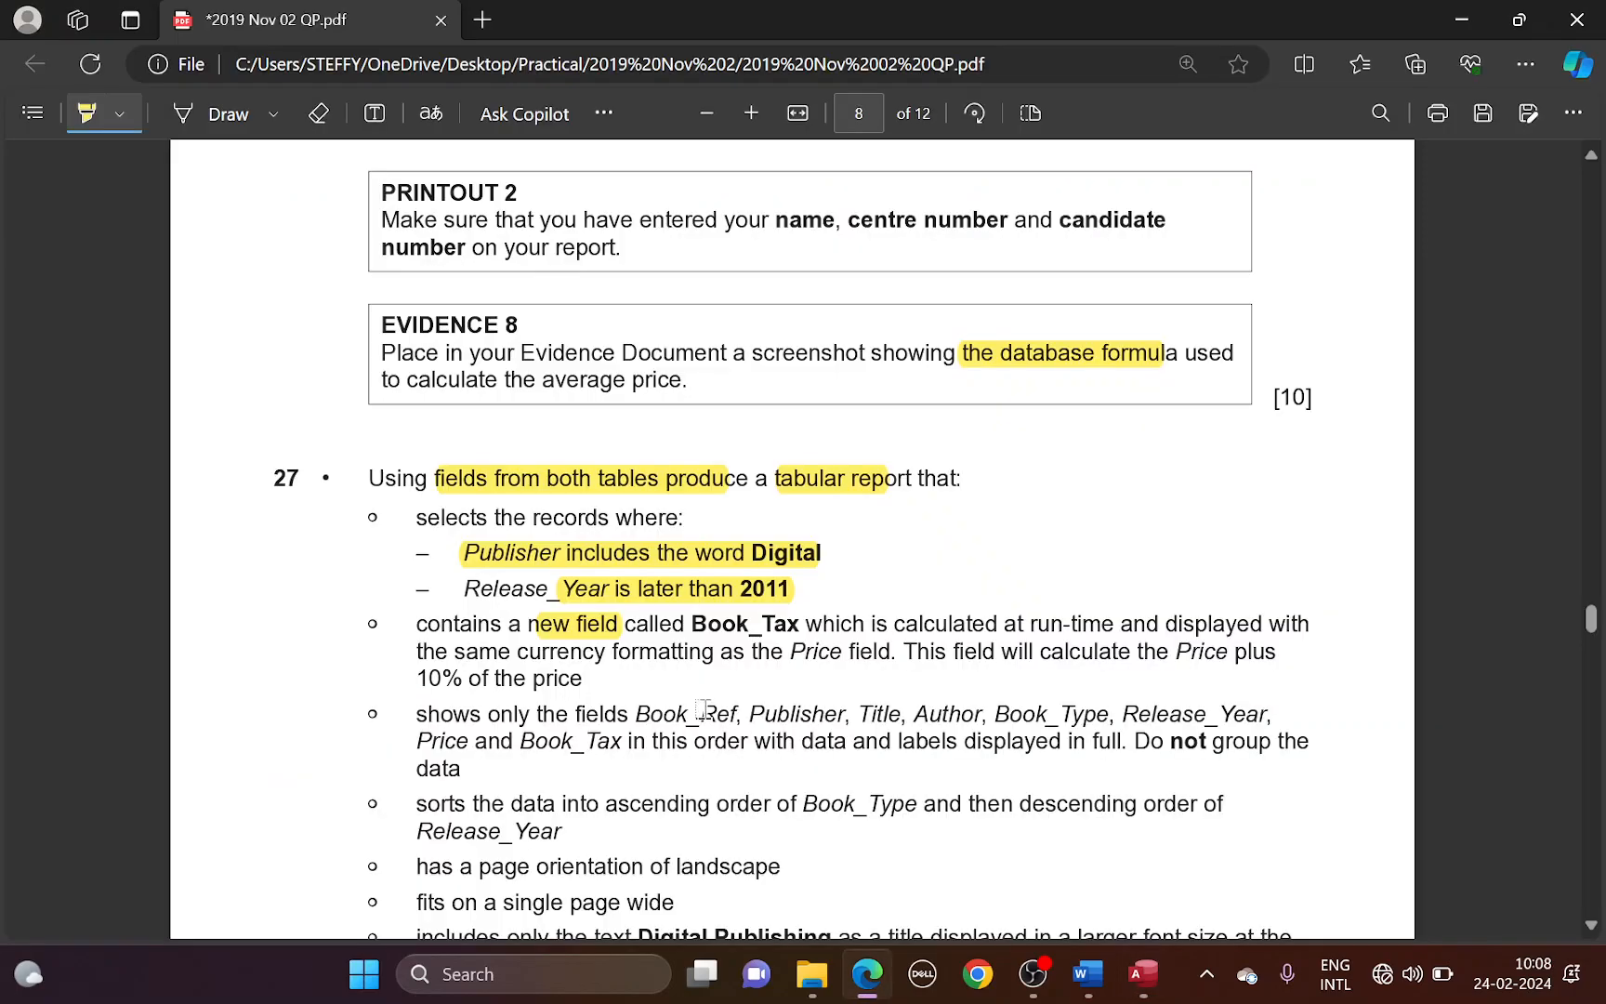
left_click_drag(691, 624, 802, 629)
key("alt+Tab")
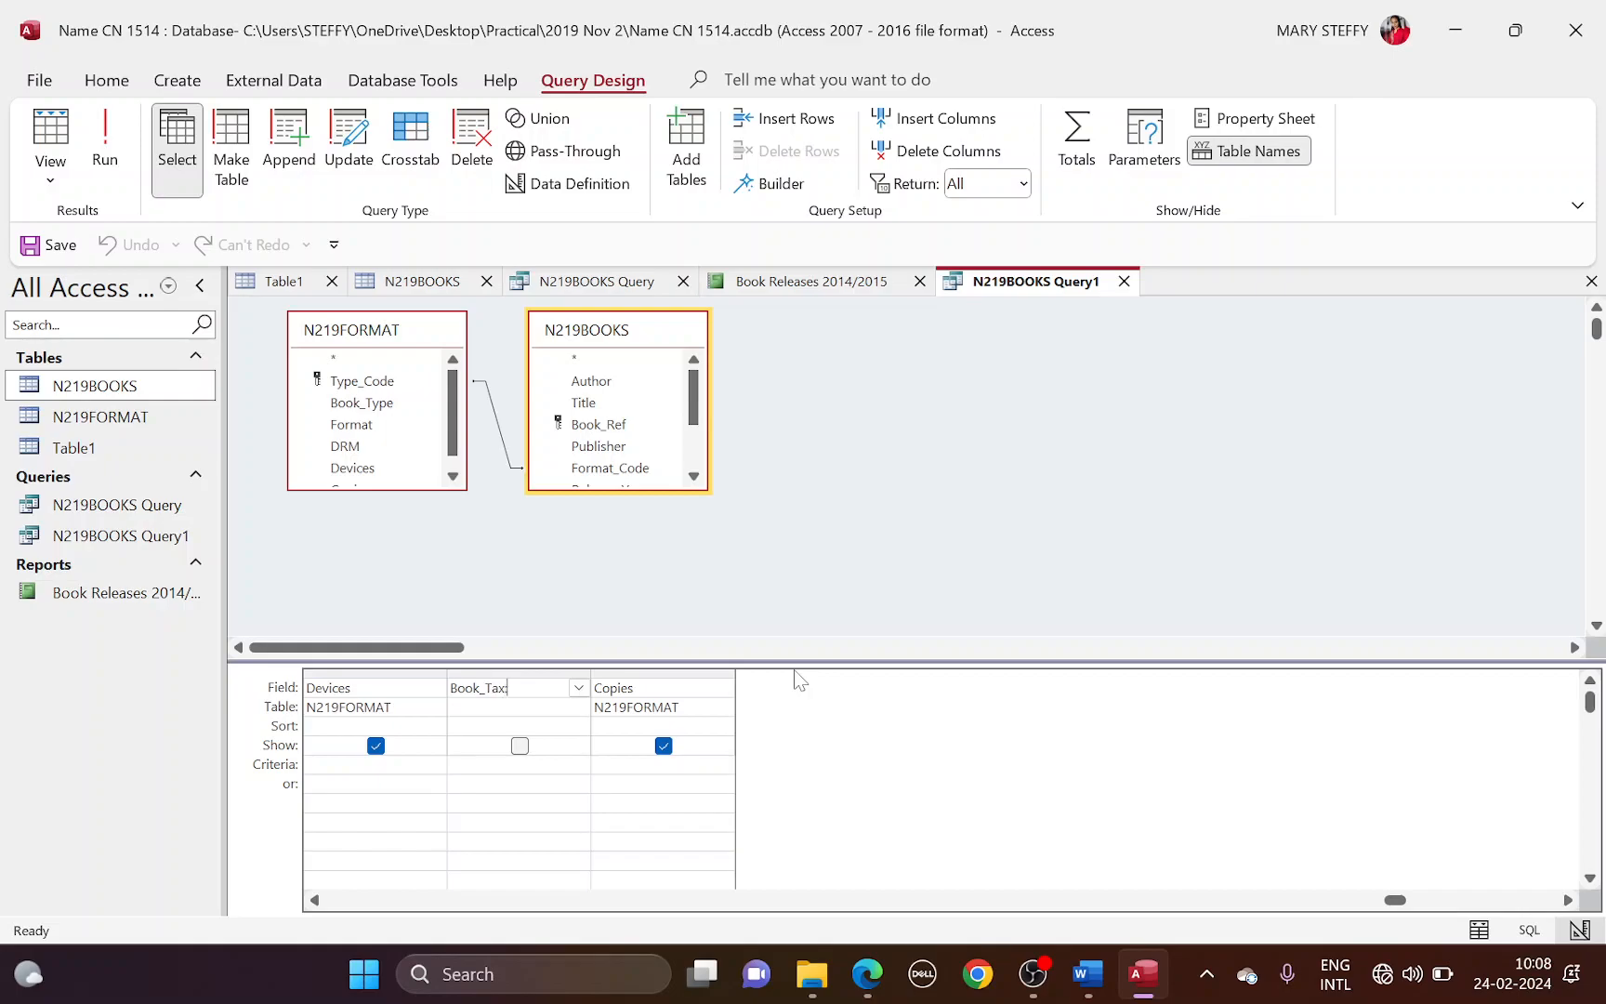
Step: In the question paper, highlight the run-time calculation, the Price currency formatting and the Price plus 10% requirements for Book_Tax
key("alt+Tab")
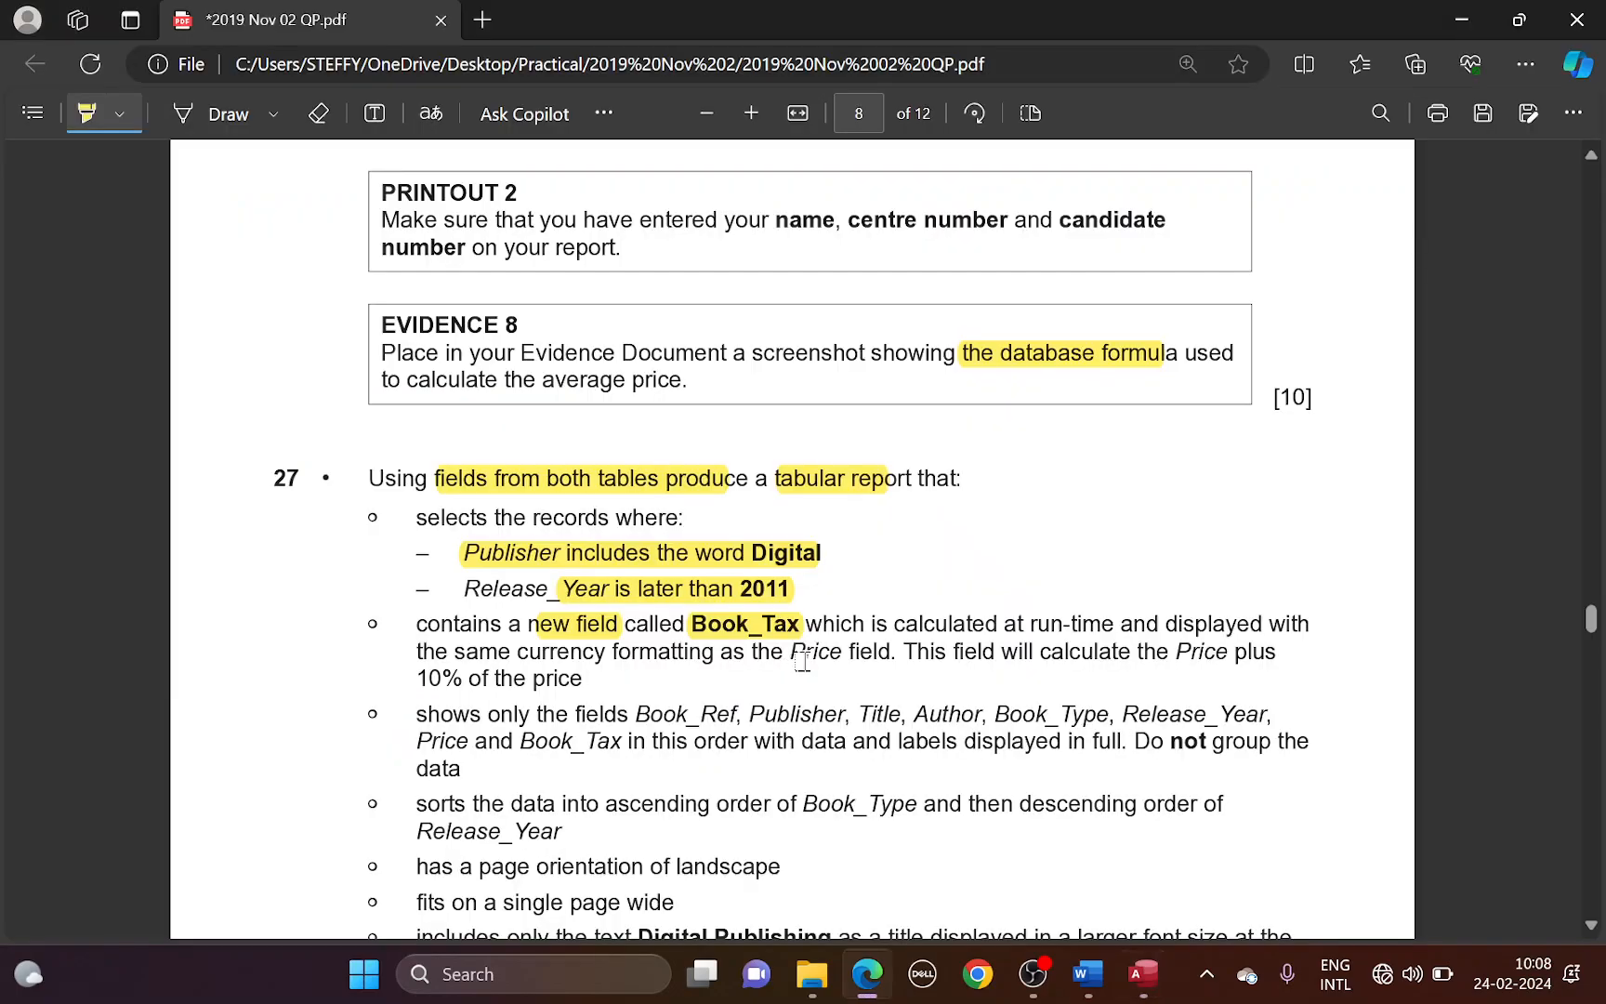
key("alt+Tab")
left_click_drag(985, 625, 1103, 624)
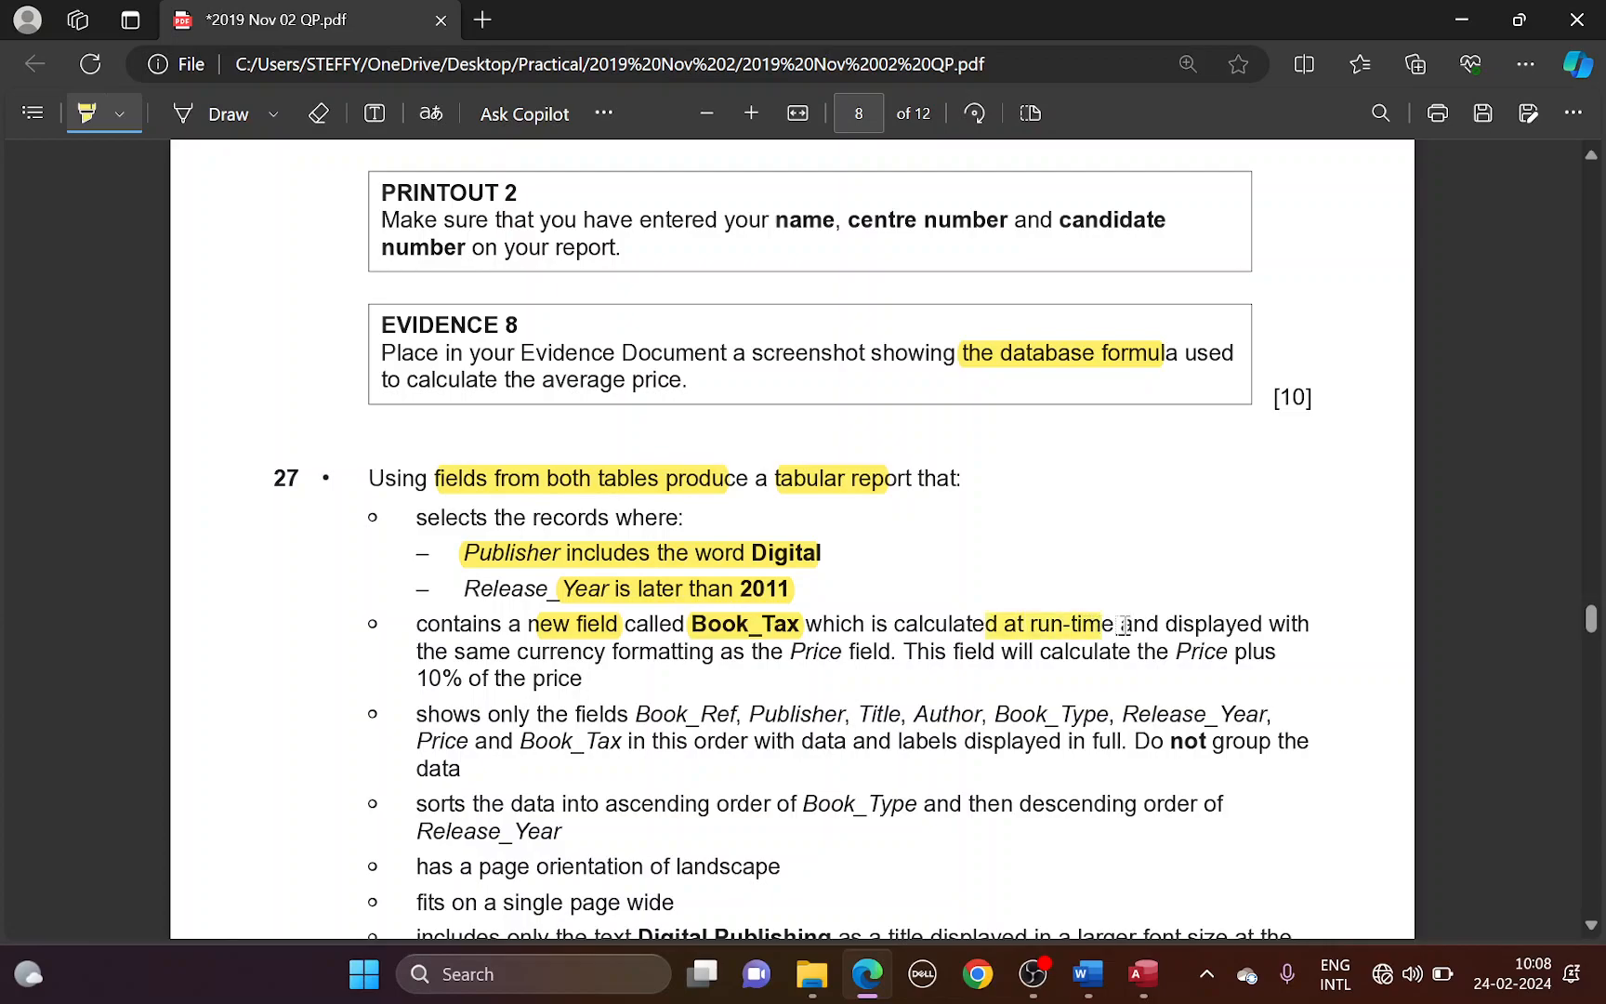
mouse_move(499, 650)
left_mouse_down()
mouse_move(1018, 650)
mouse_move(1164, 625)
mouse_move(1217, 625)
mouse_move(1251, 648)
mouse_move(402, 747)
mouse_move(416, 683)
mouse_move(558, 674)
left_mouse_up()
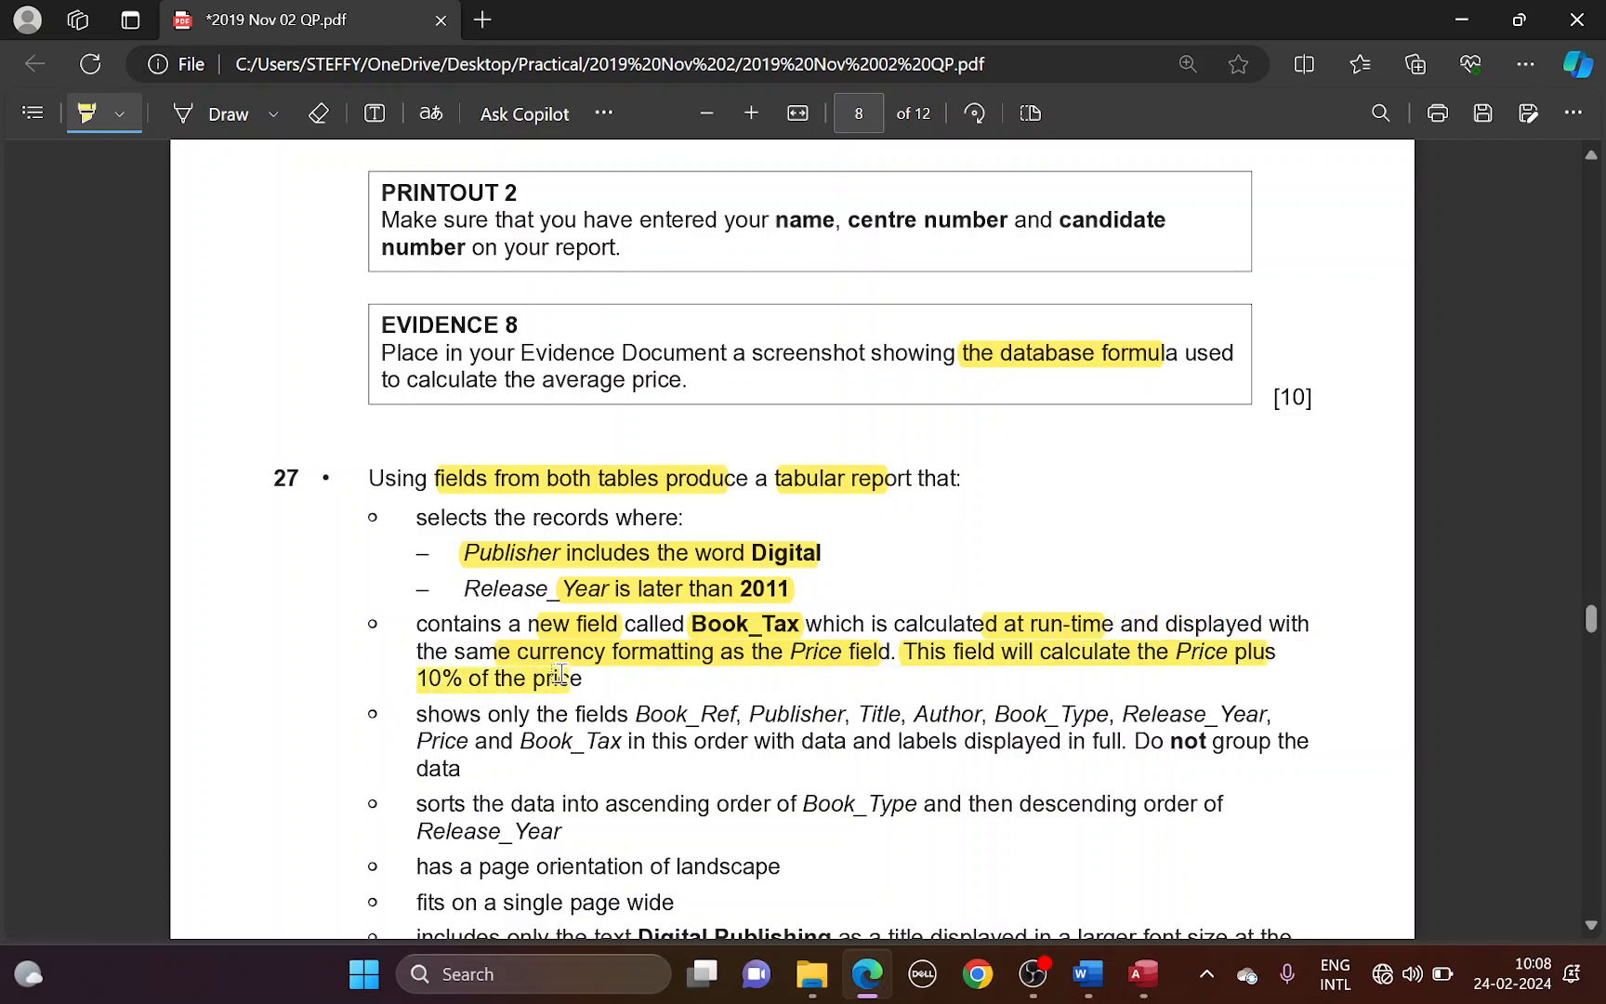
Step: Back in Access, complete the calculated field as Book_Tax: [Price]+(0.1*[Price]) and set it to show
key("alt+Tab")
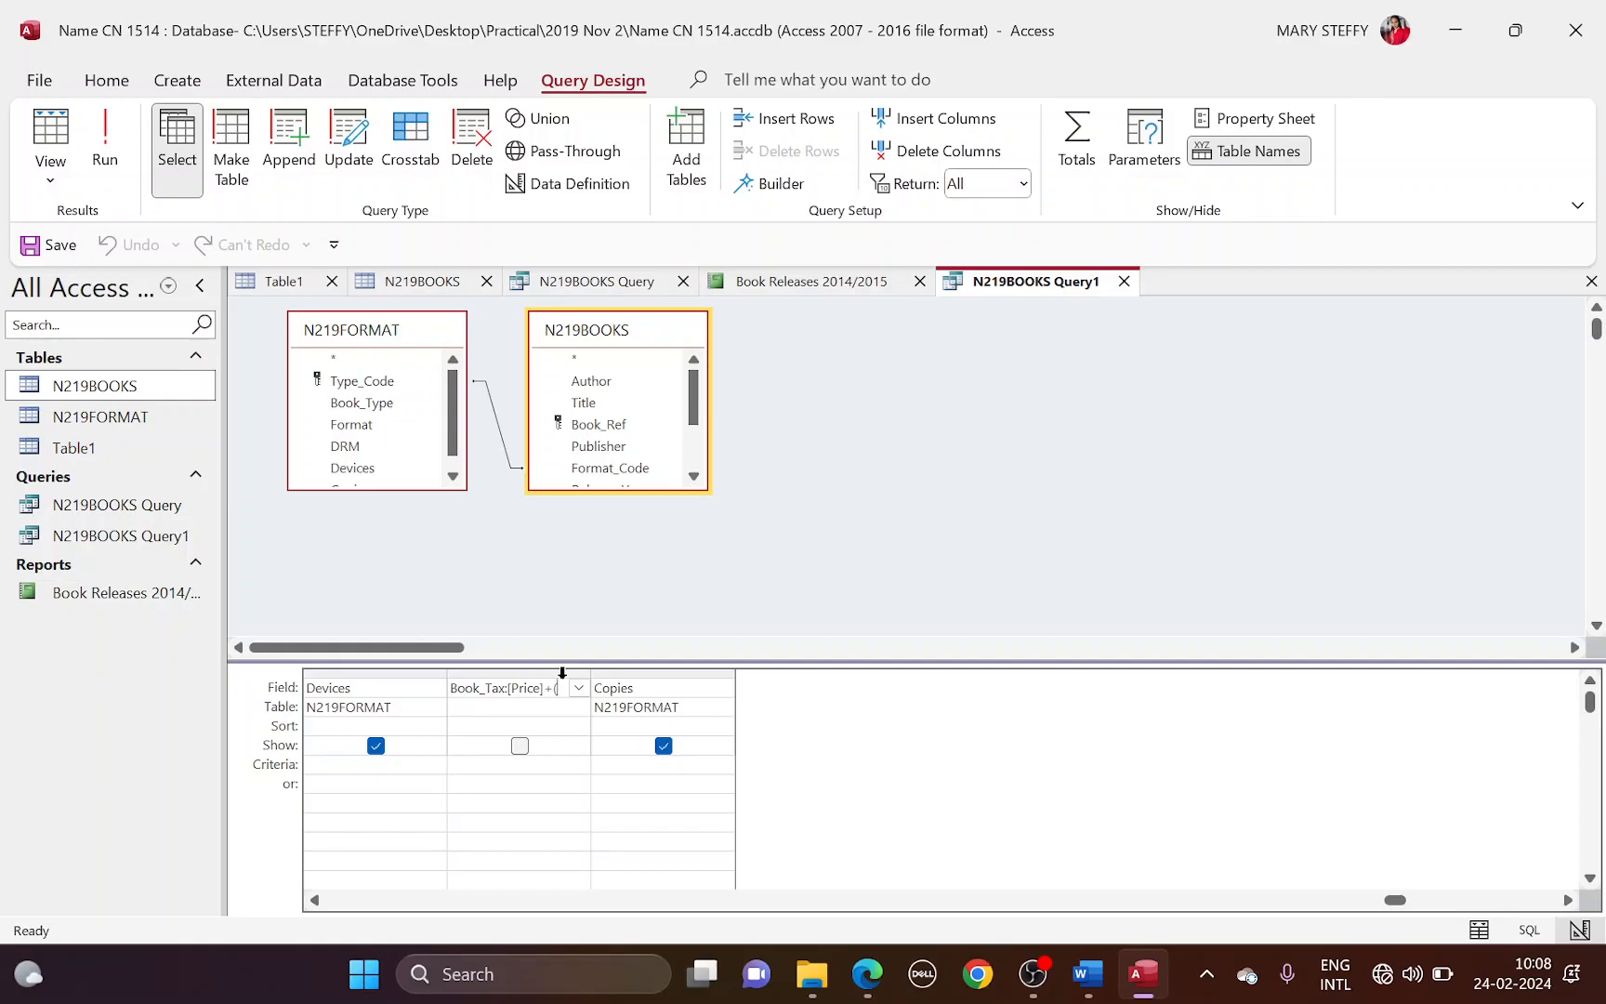
type("1*[Price")
left_click(522, 747)
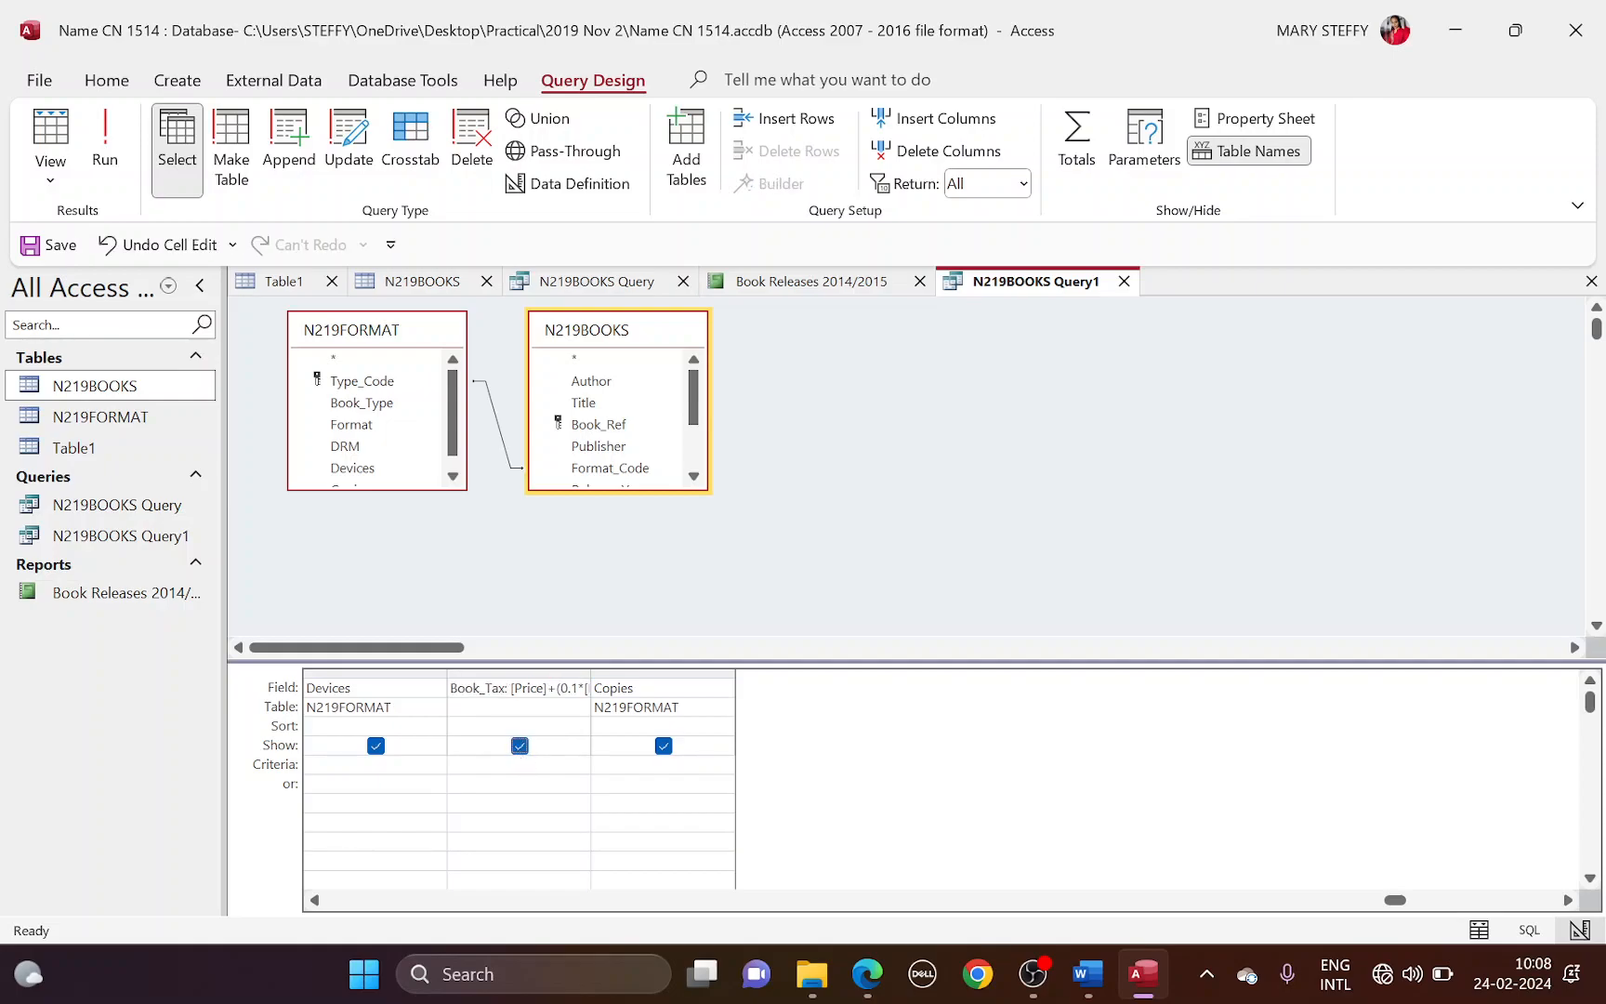
Step: Set the Book_Tax field's format property to Euro and close its properties
left_click(1270, 118)
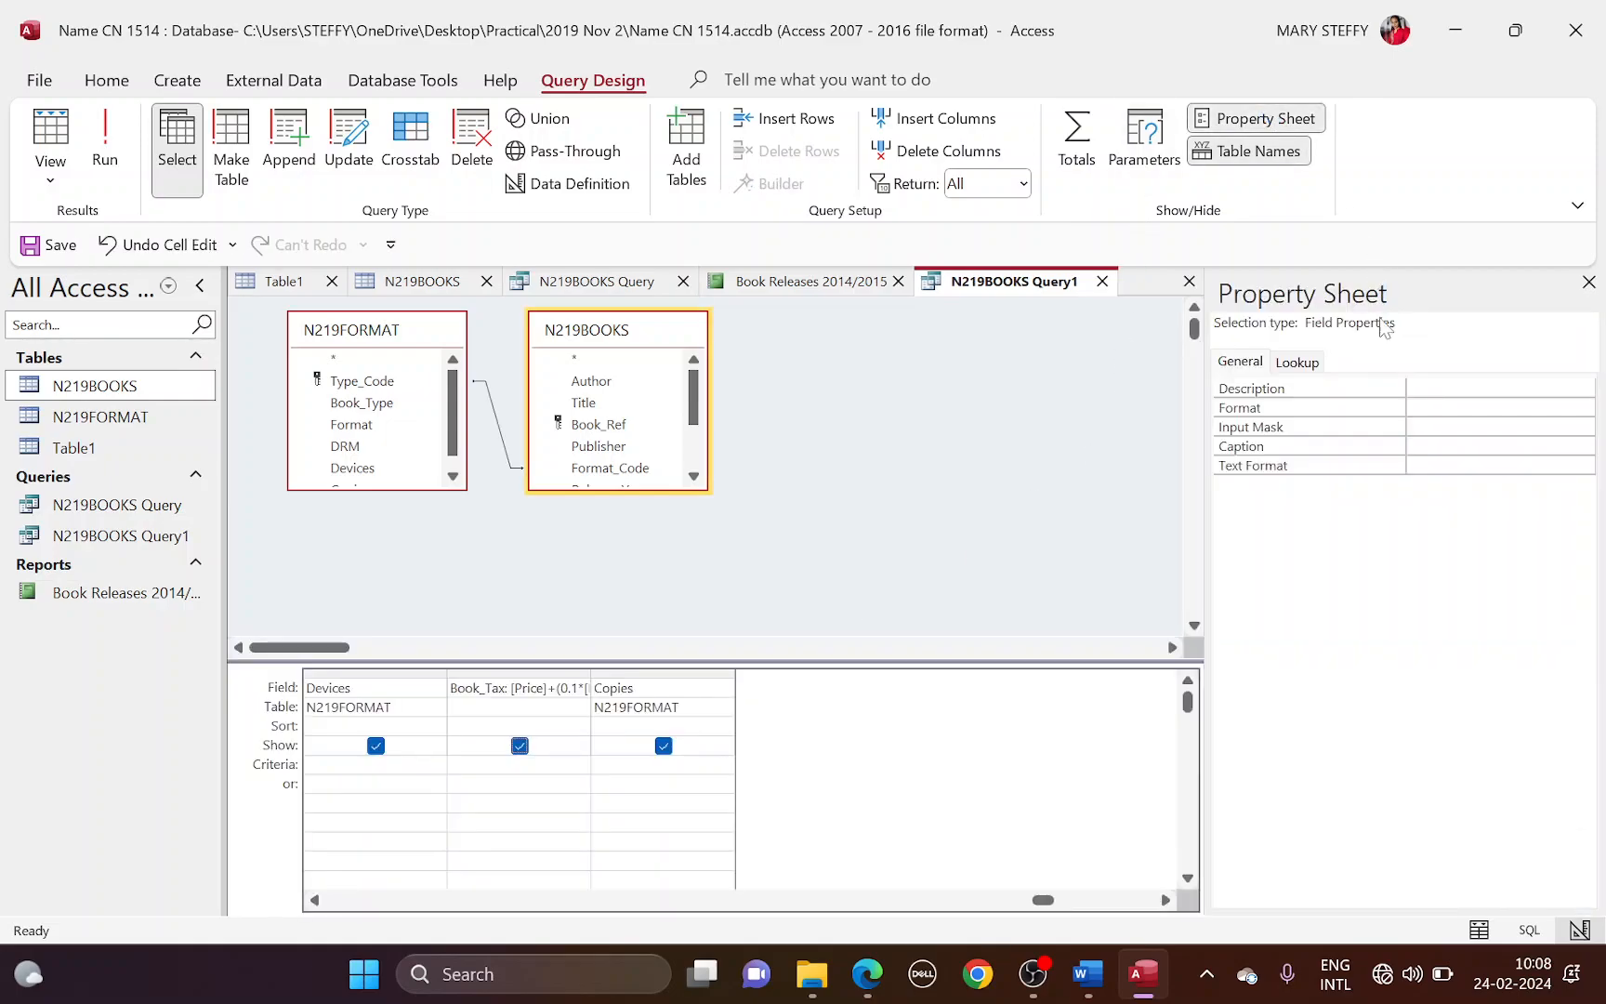
left_click(1490, 409)
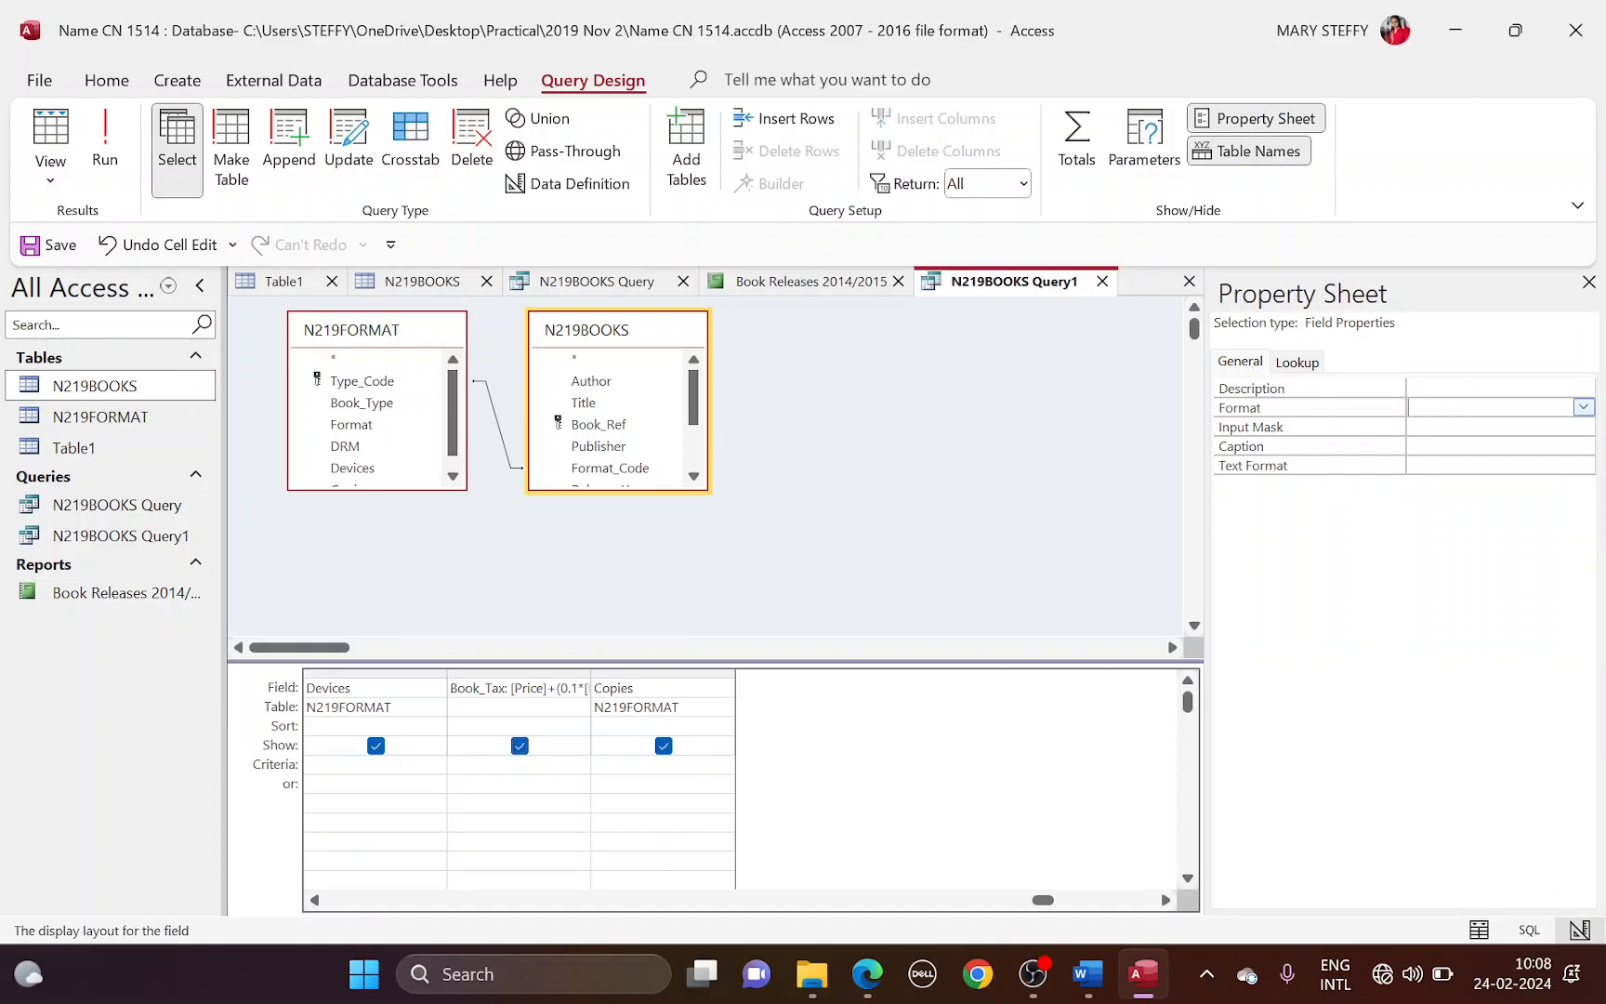
left_click(1582, 408)
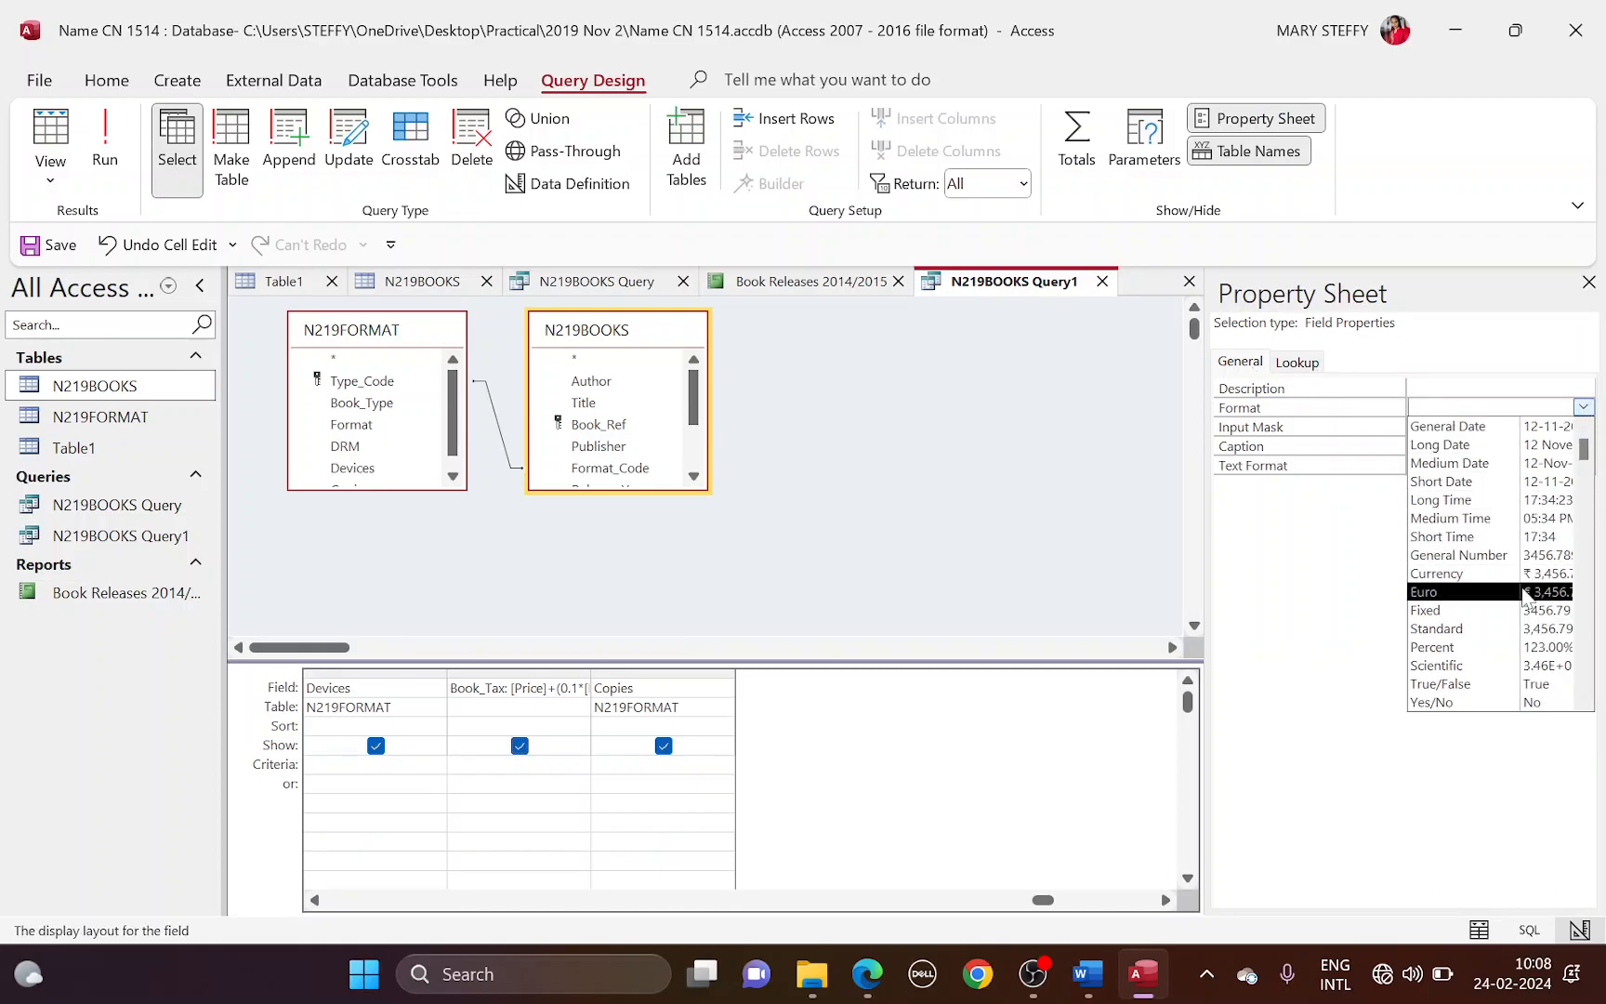
left_click(1524, 592)
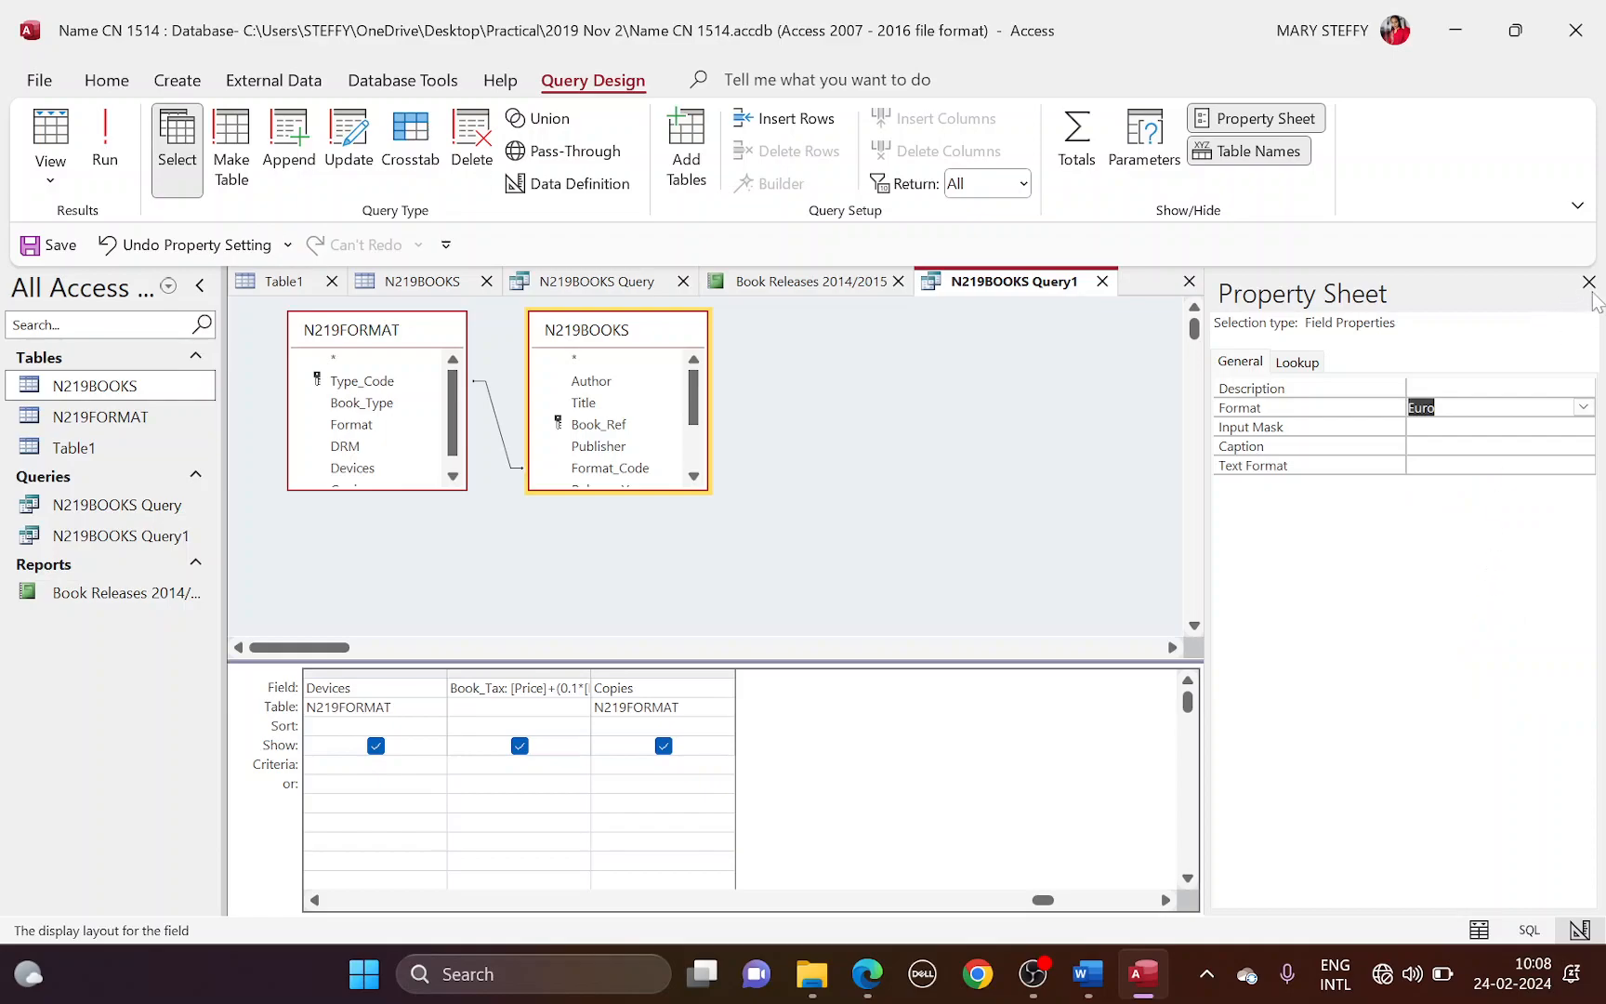
left_click(1588, 283)
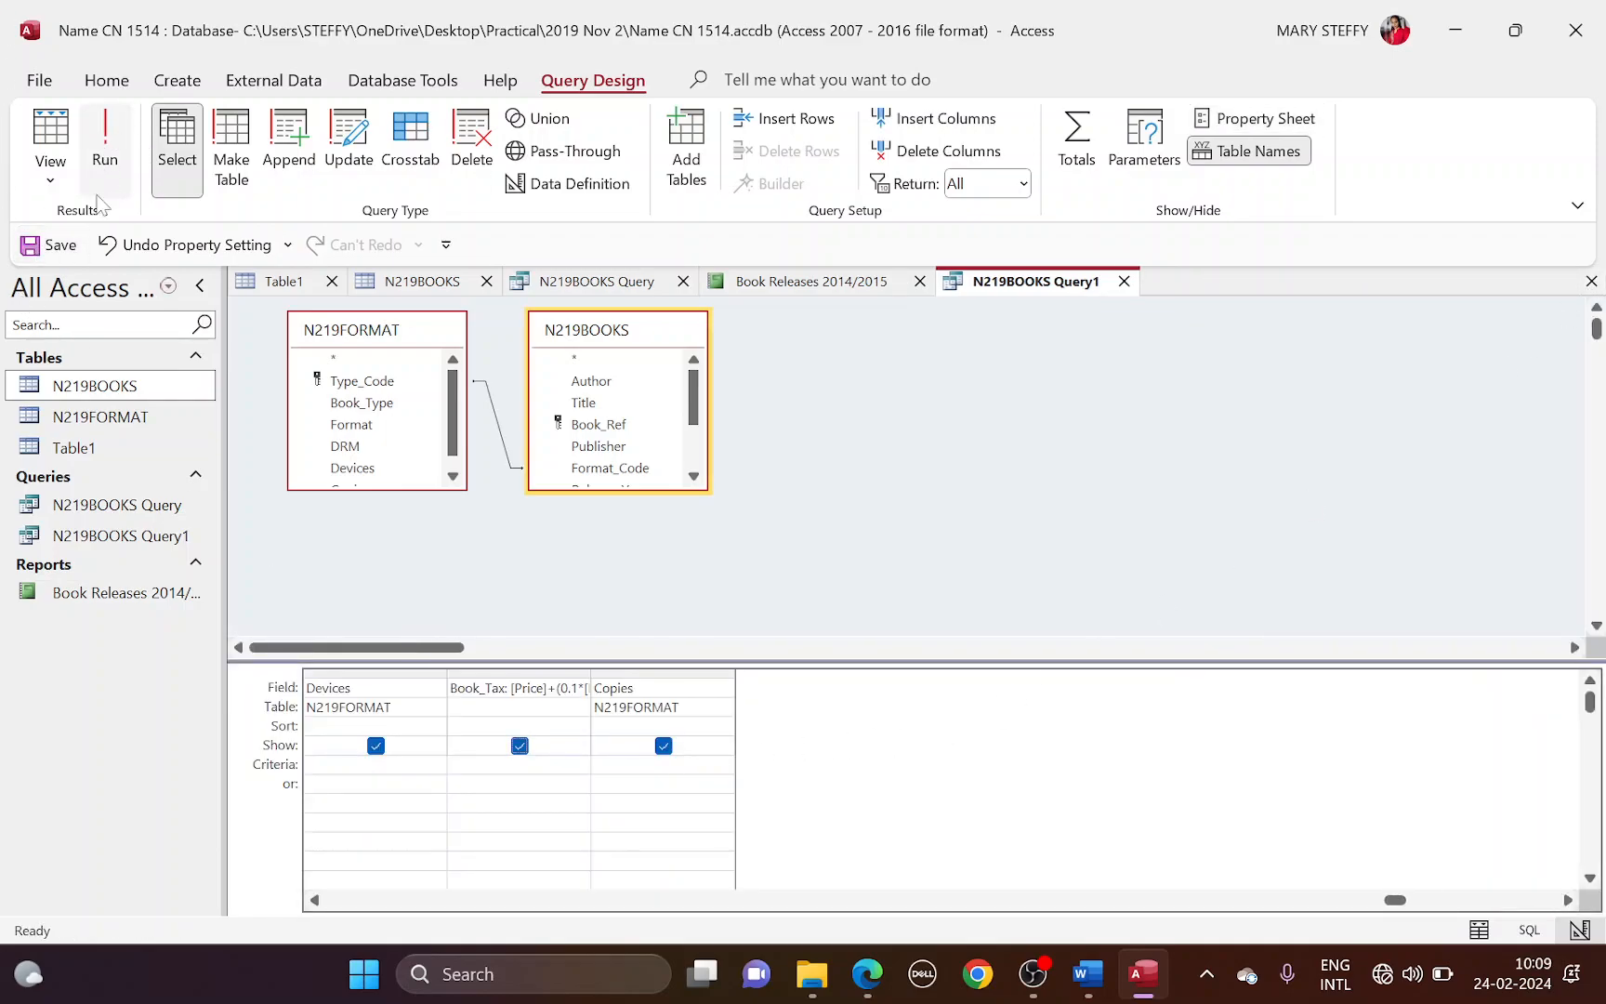
Step: Run the query and examine the selected records and the calculated Book_Tax values
left_click(107, 154)
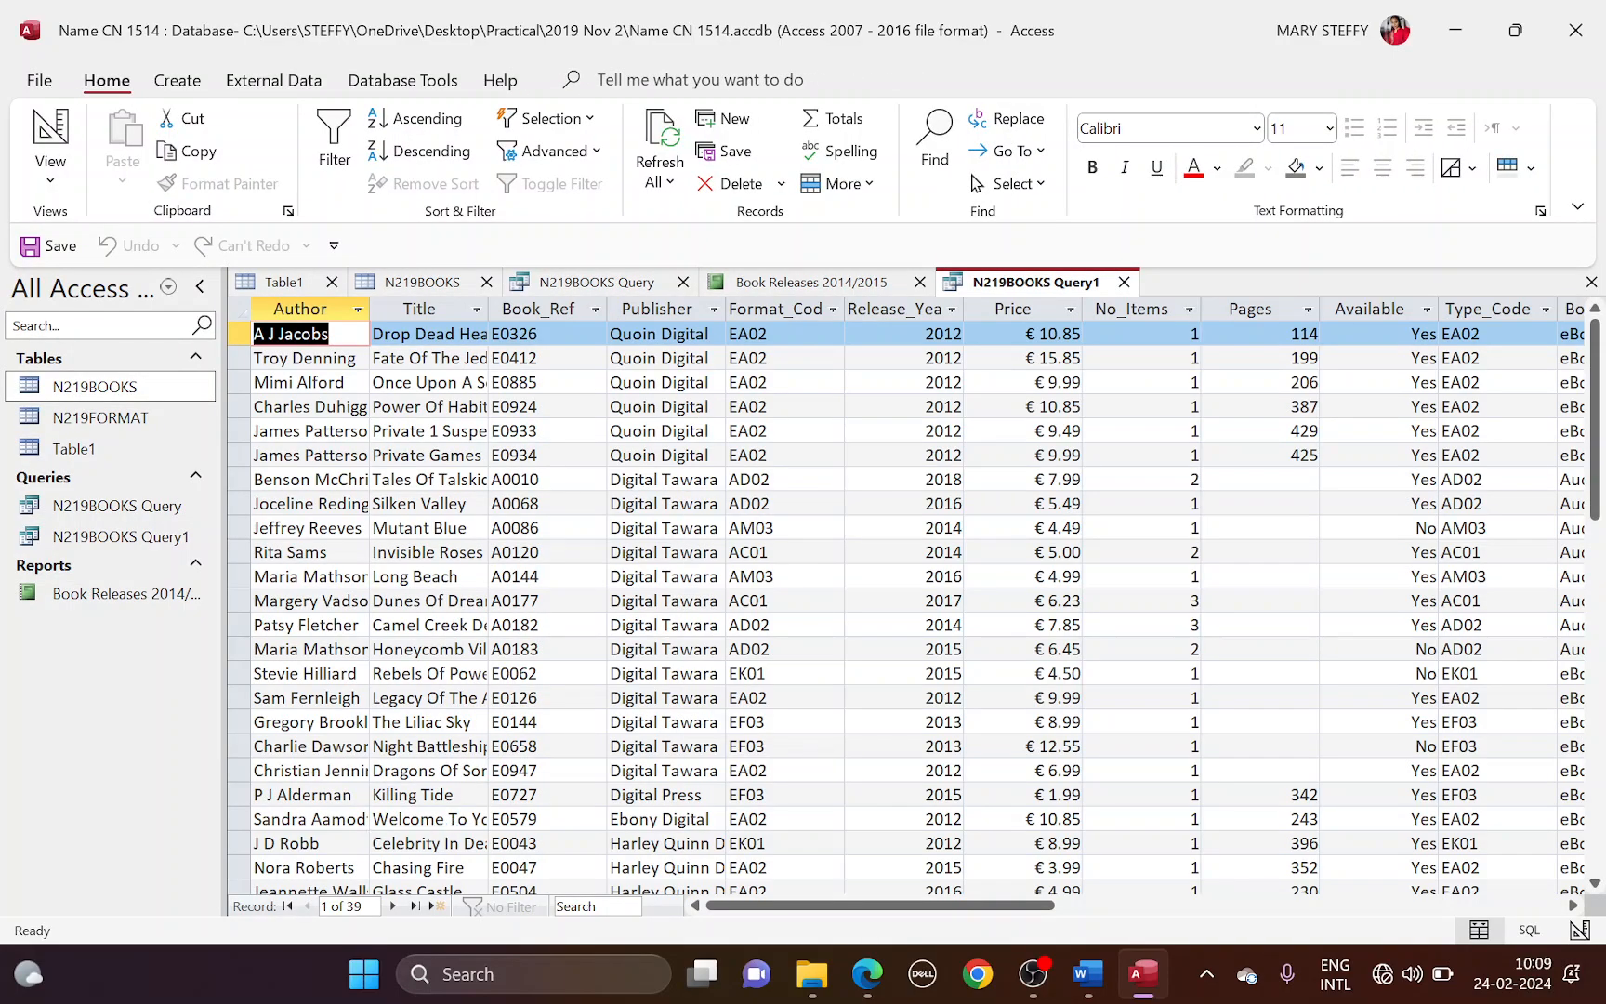
left_click_drag(1046, 907, 1361, 906)
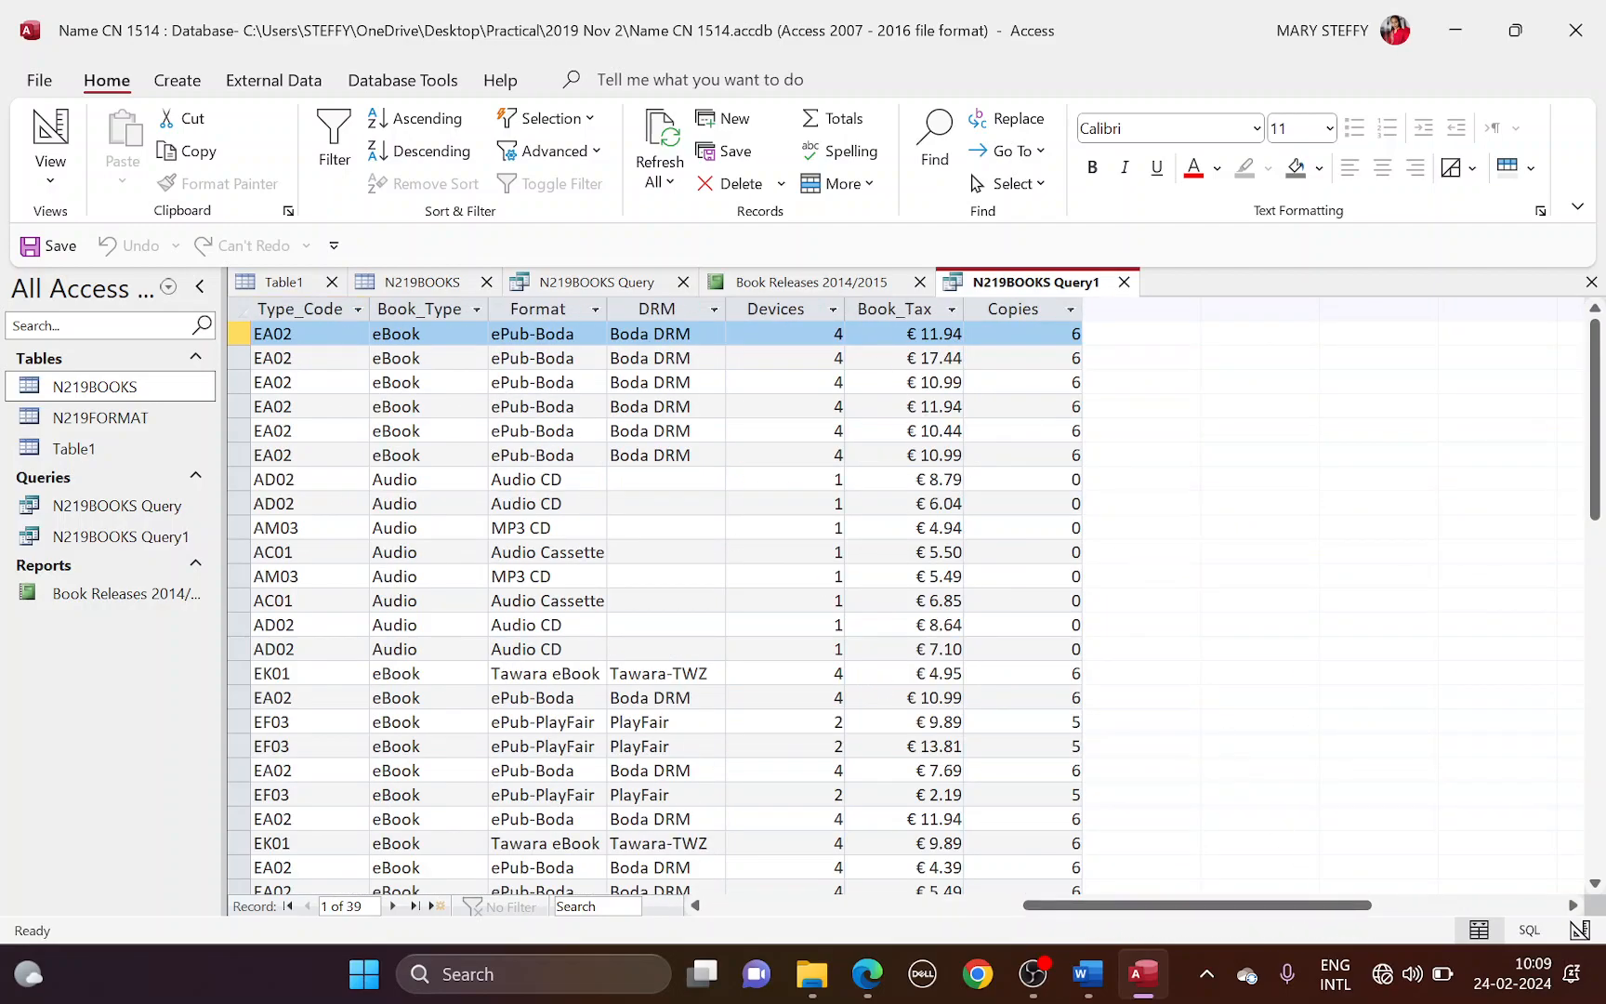
left_click_drag(1069, 906, 739, 906)
Step: Check the remaining requirements of question 27 in the question paper and return to the Access query results
key("alt+Tab")
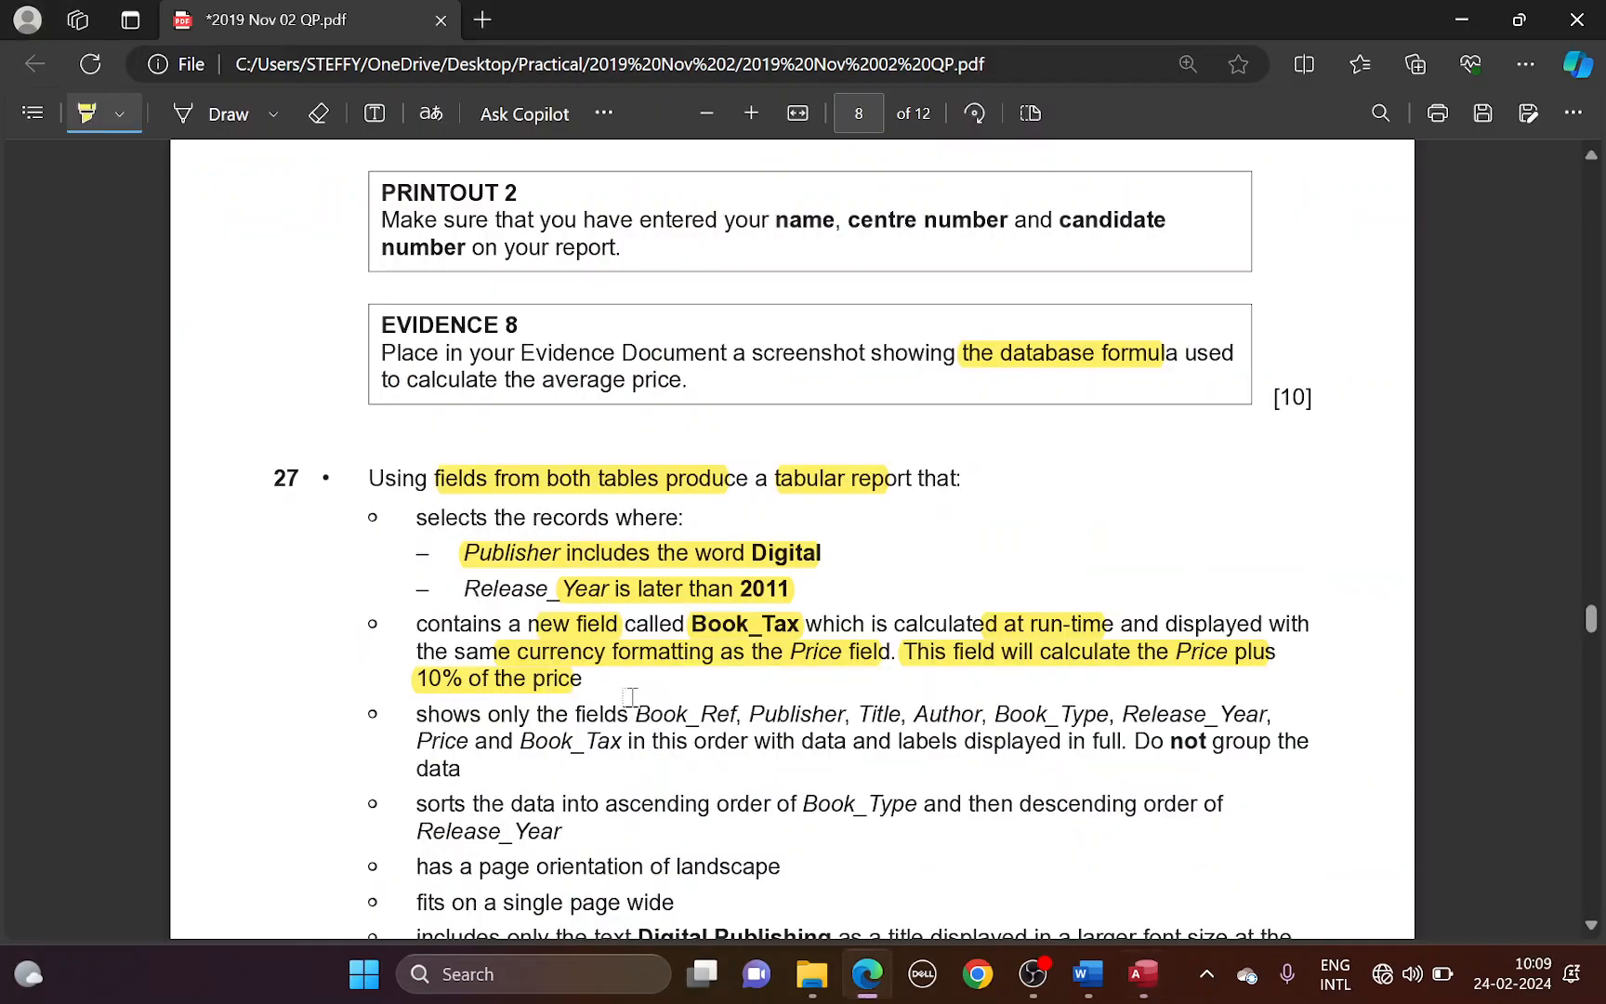
scroll(631, 698, "down", 2)
key("alt+Tab")
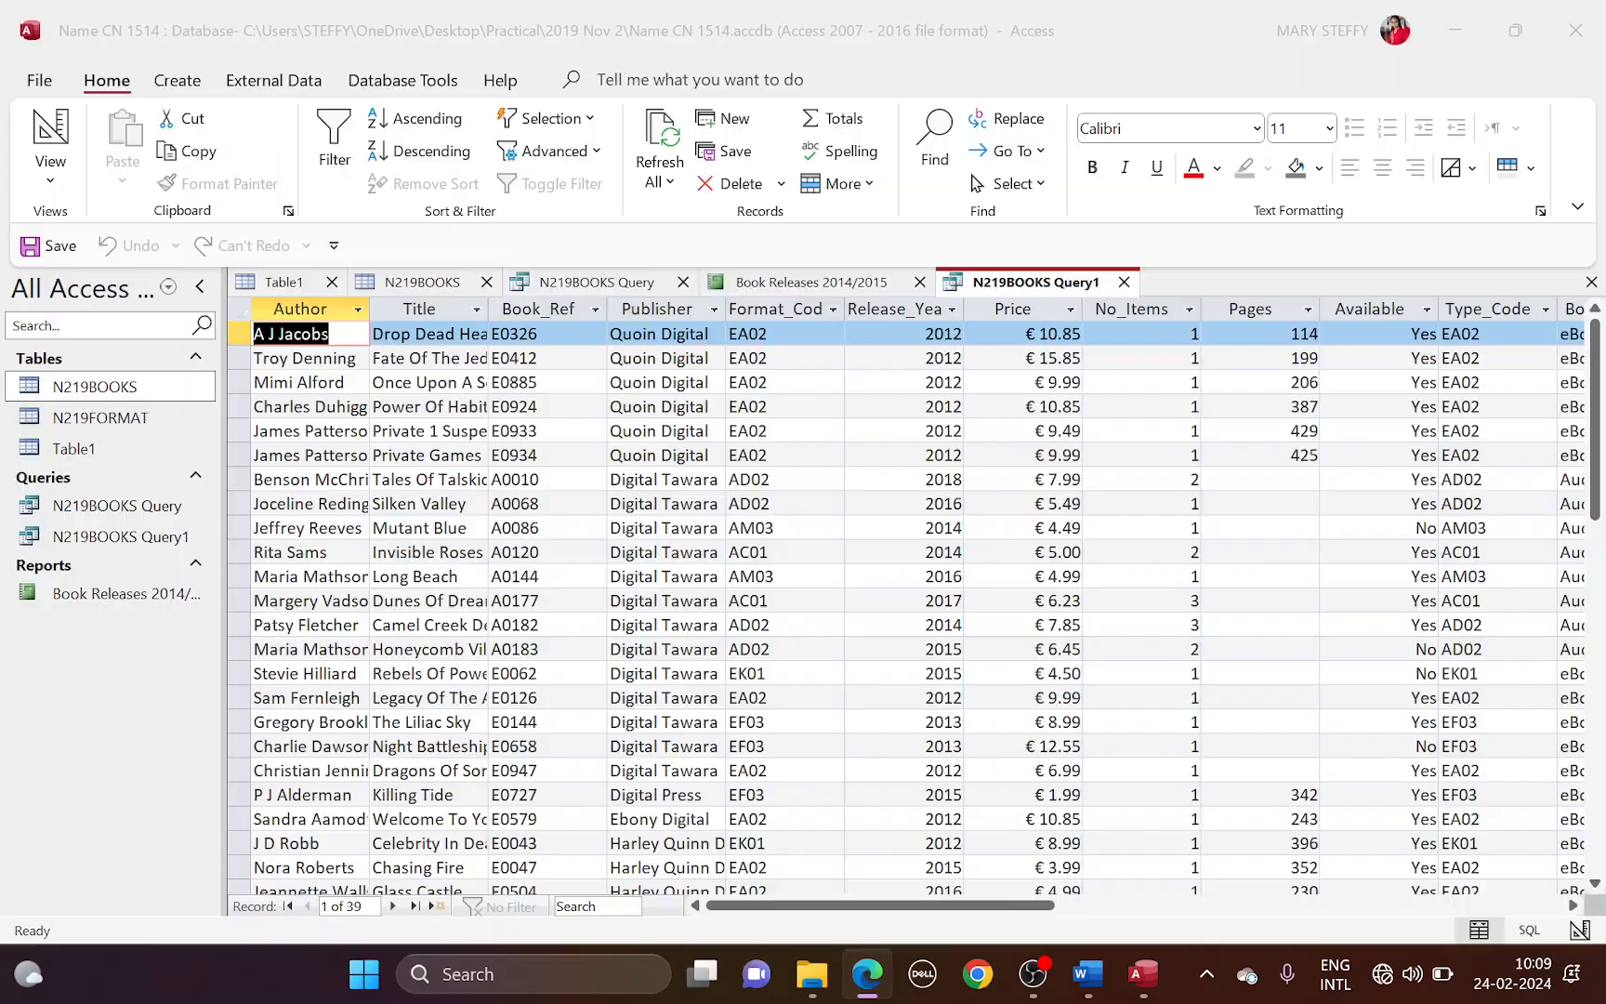
Step: Start a wizard report on N219BOOKS Query1, highlight the field list in the question paper, and add Book_Ref and Publisher
left_click(92, 538)
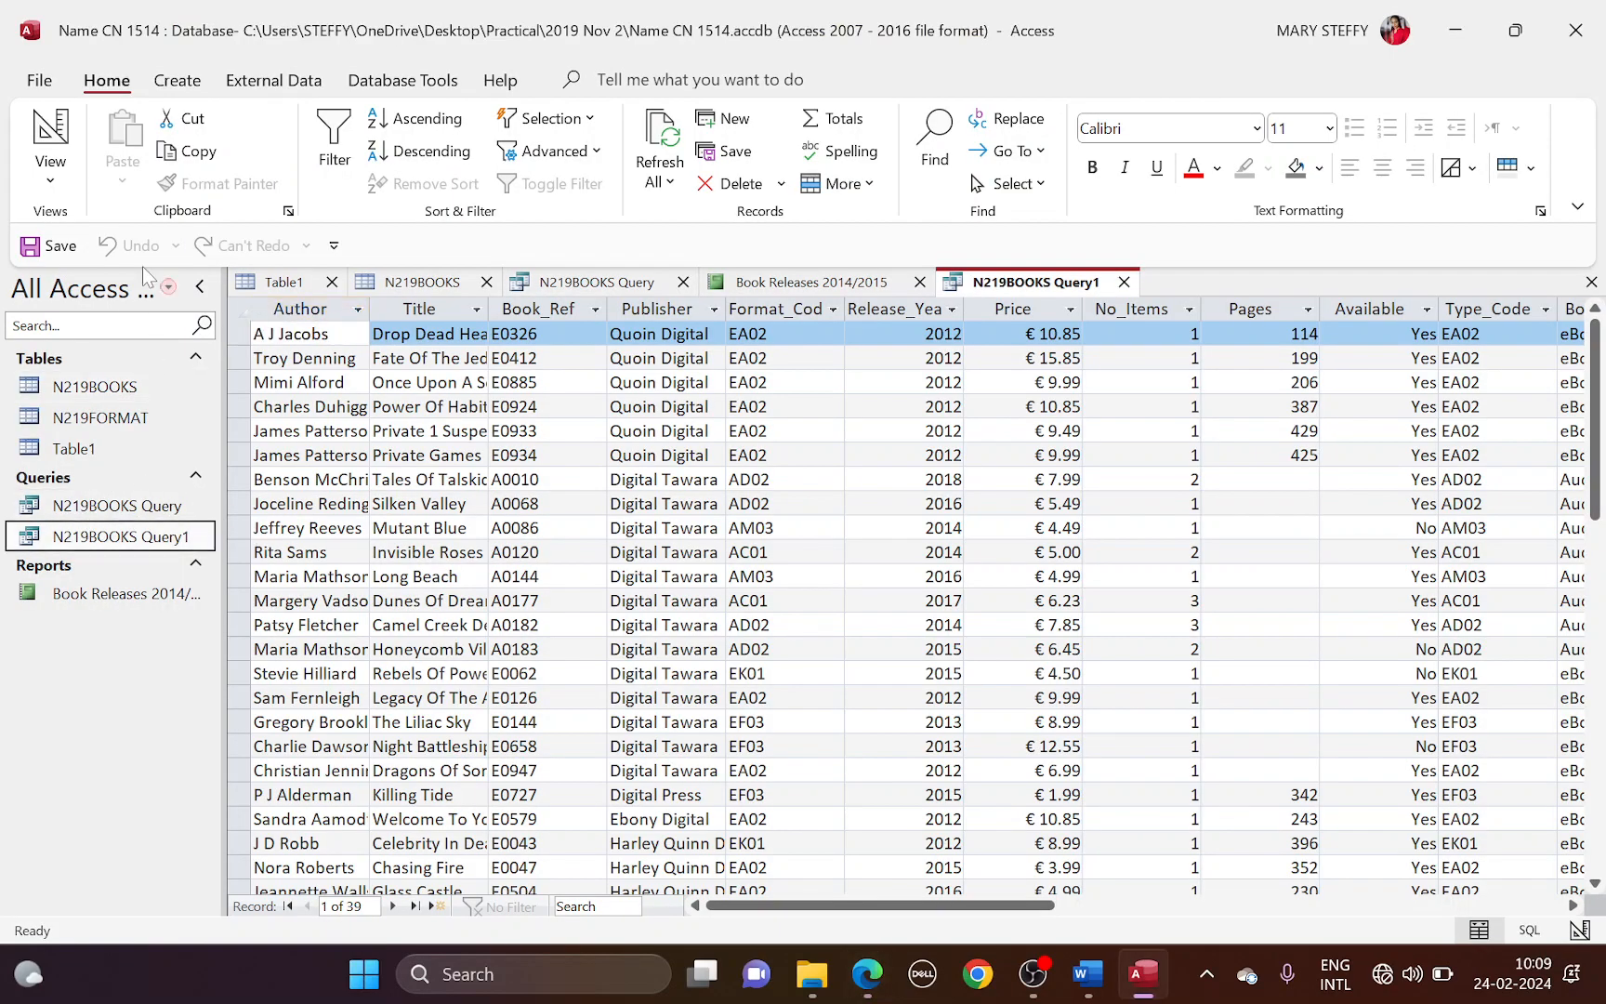
left_click(177, 80)
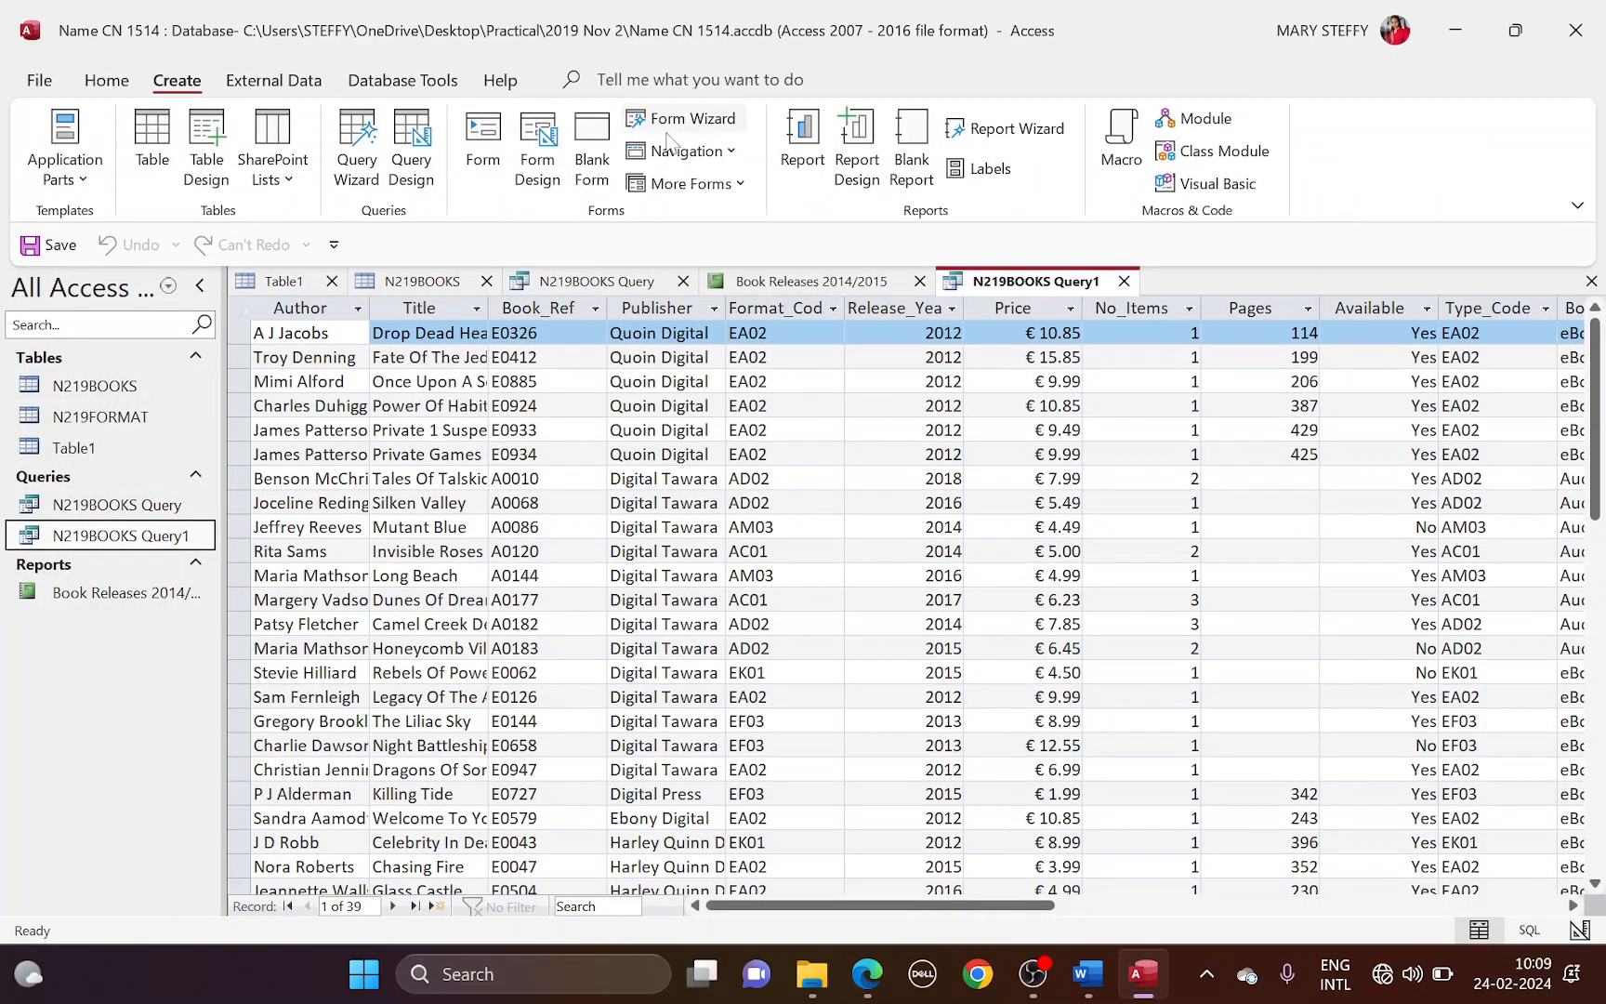
left_click(1004, 129)
key("alt+Tab")
left_click_drag(640, 591, 866, 580)
key("alt+Tab")
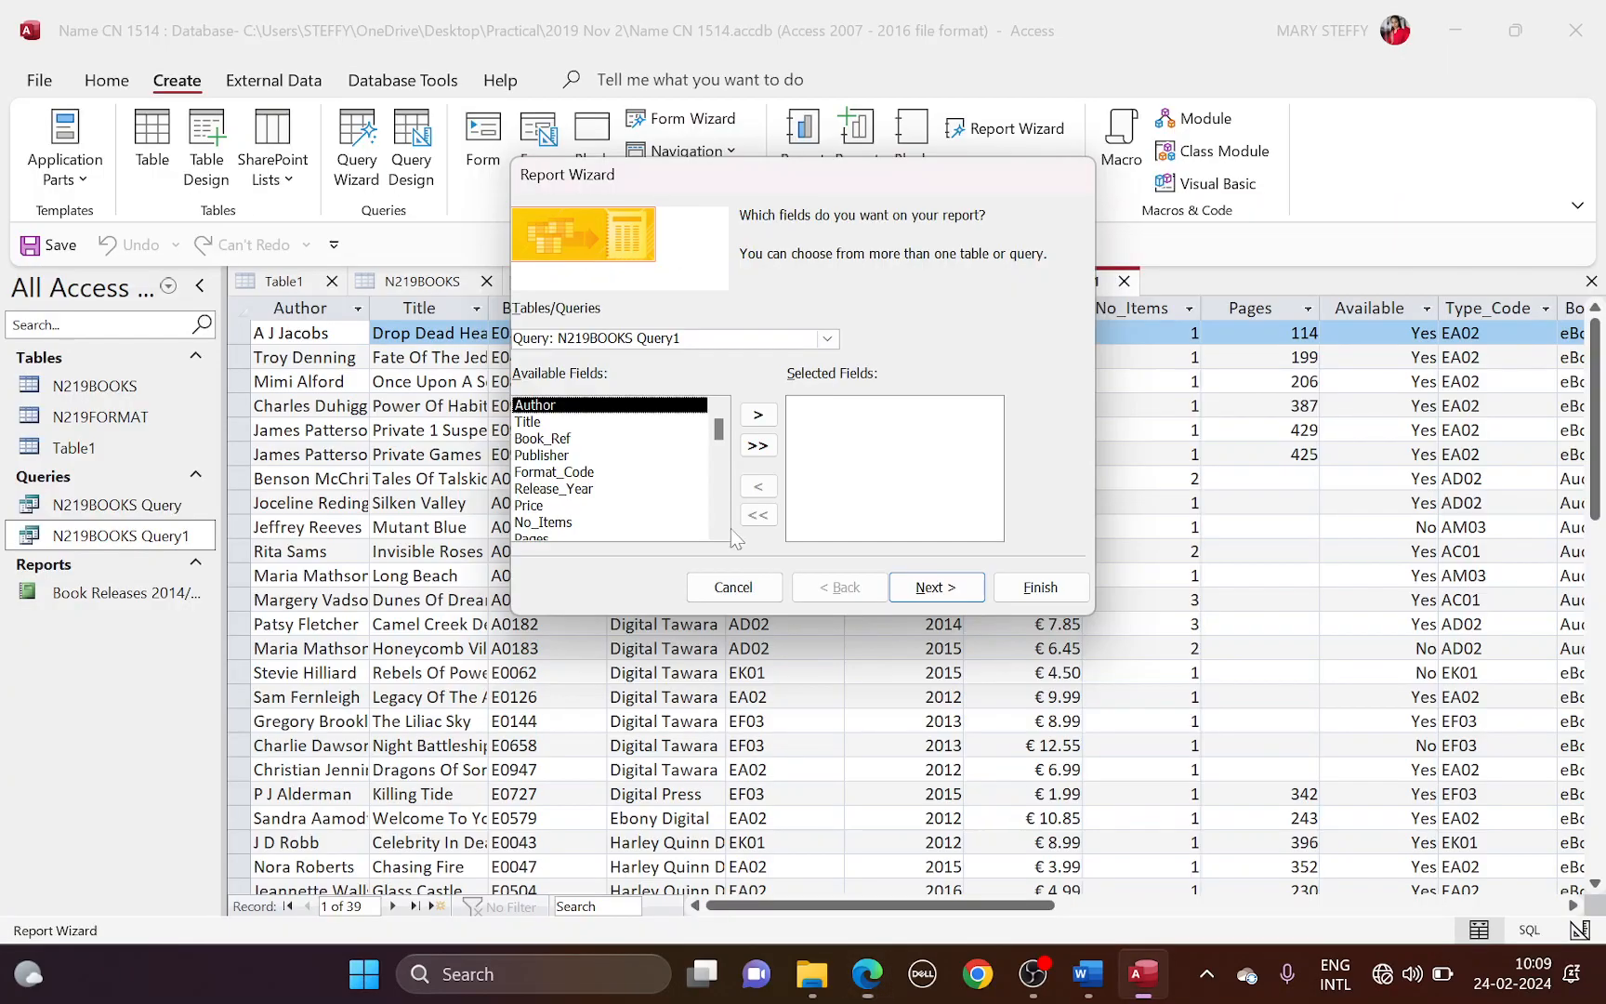
double_click(569, 442)
double_click(569, 441)
Step: Highlight the following fields in the question paper and add Title, Author and Book_Type to the report in that order
key("alt+Tab")
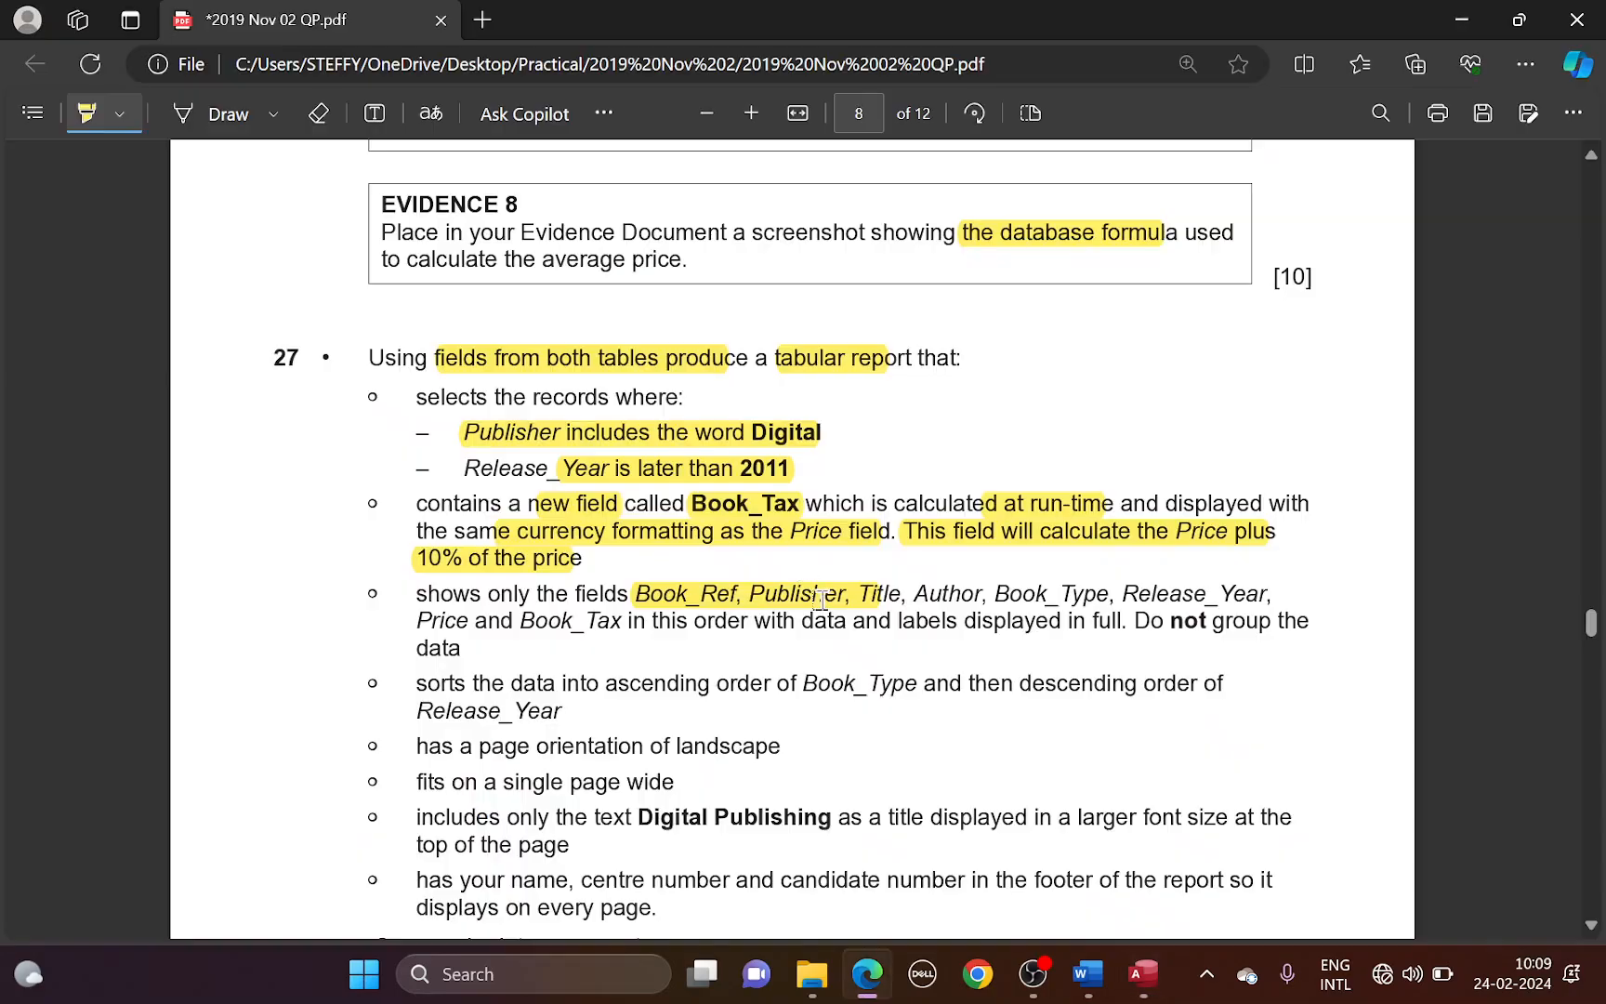
left_click_drag(862, 595, 1059, 595)
key("alt+Tab")
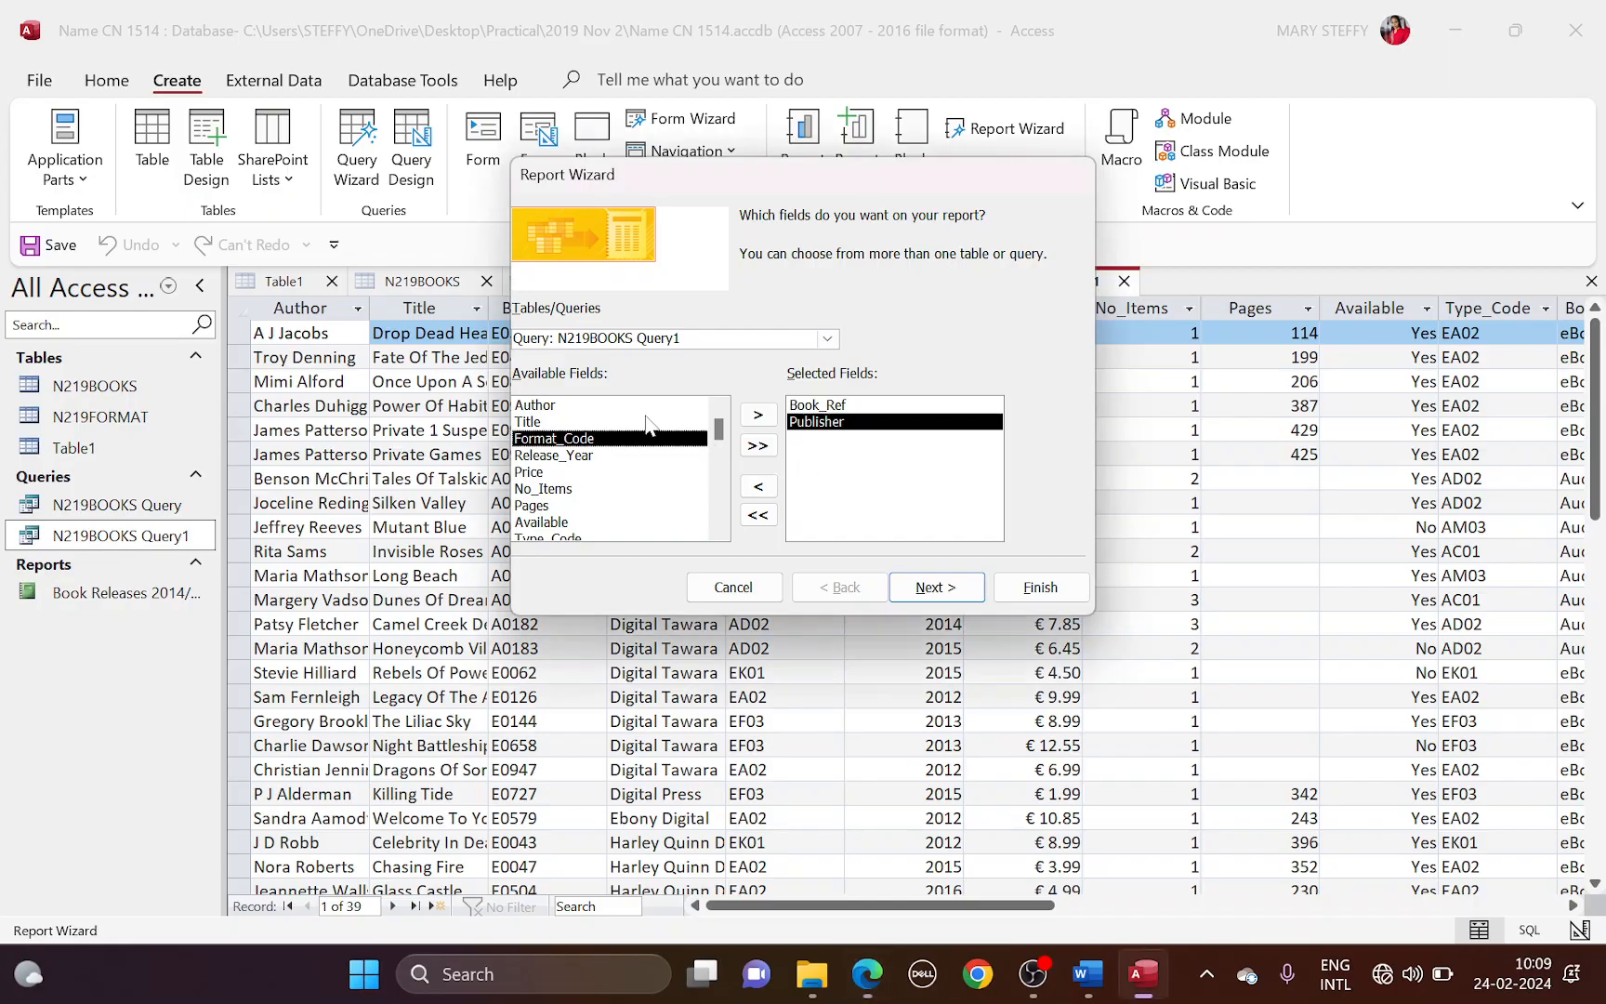
double_click(581, 421)
double_click(572, 406)
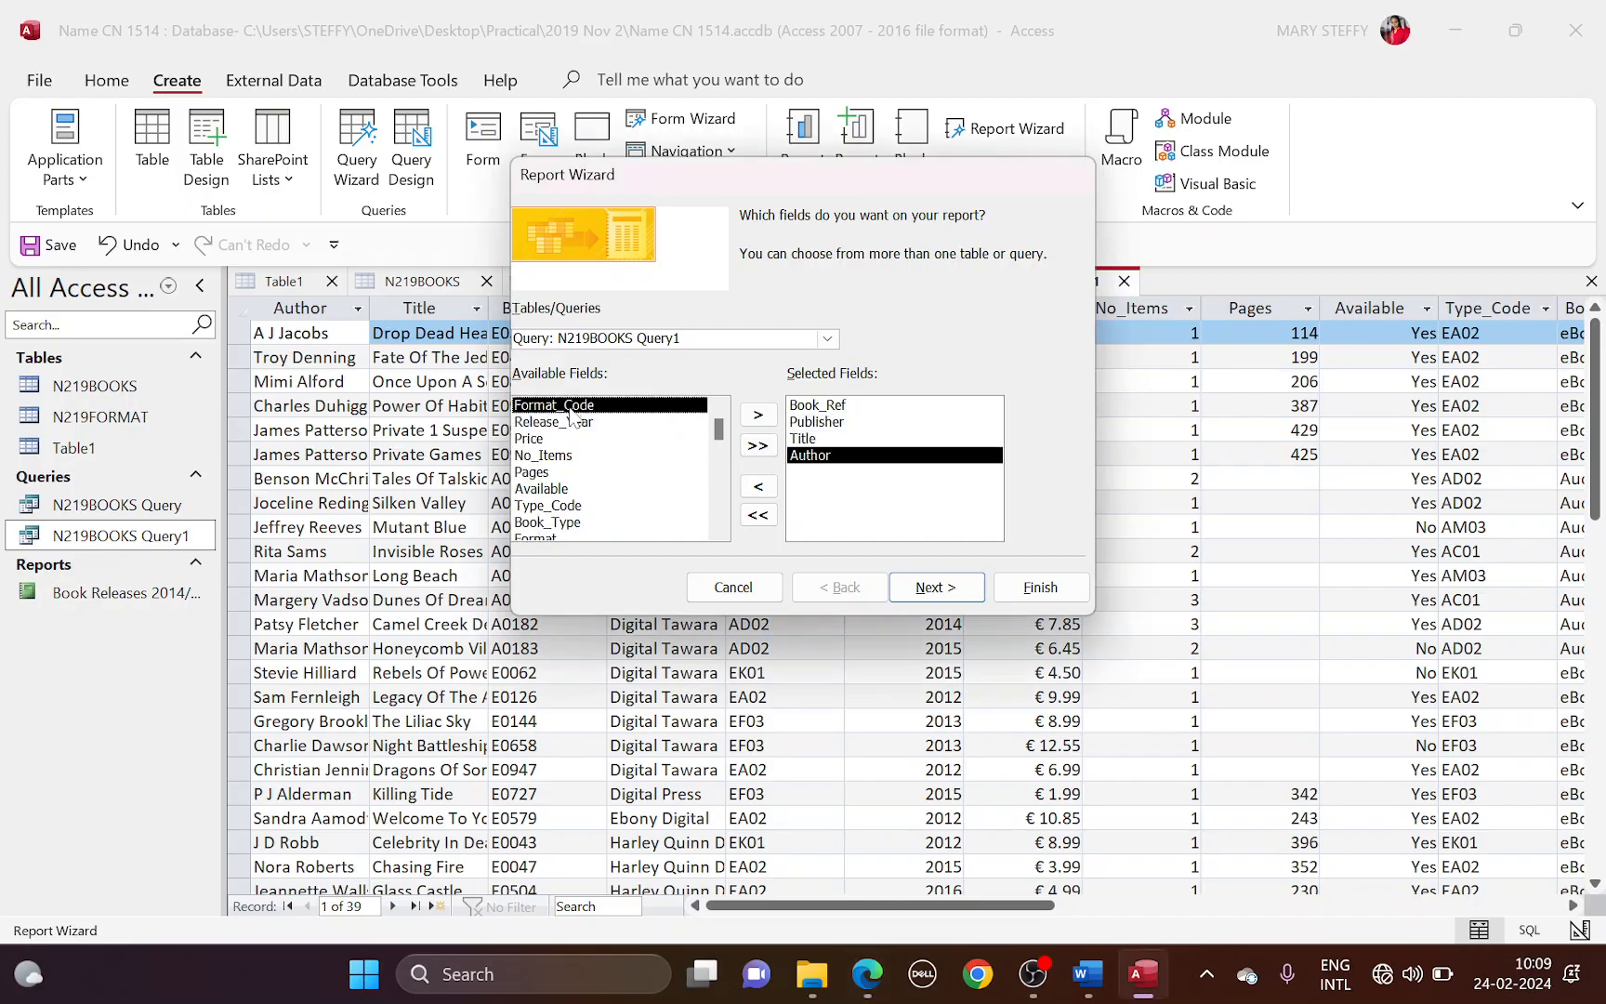
double_click(569, 524)
Step: Highlight the remaining required fields in the question paper and add Release_Year, Price and Book_Tax to the report
key("alt+Tab")
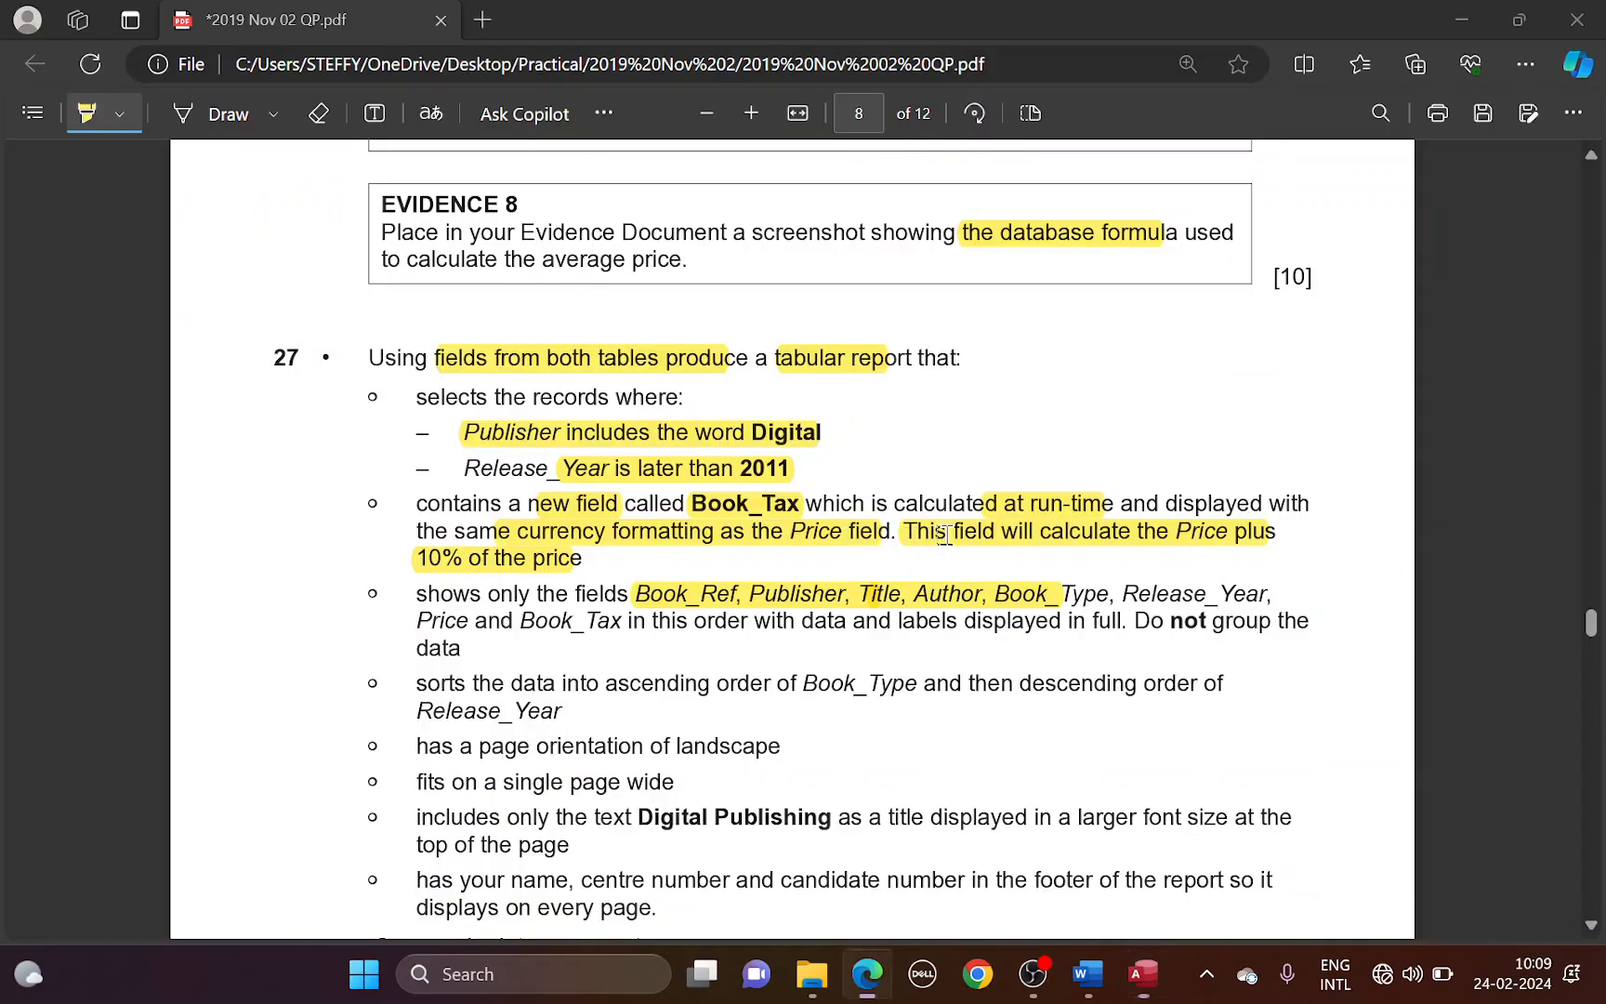
left_click_drag(1056, 600, 1240, 595)
left_click_drag(429, 622, 621, 622)
key("alt+Tab")
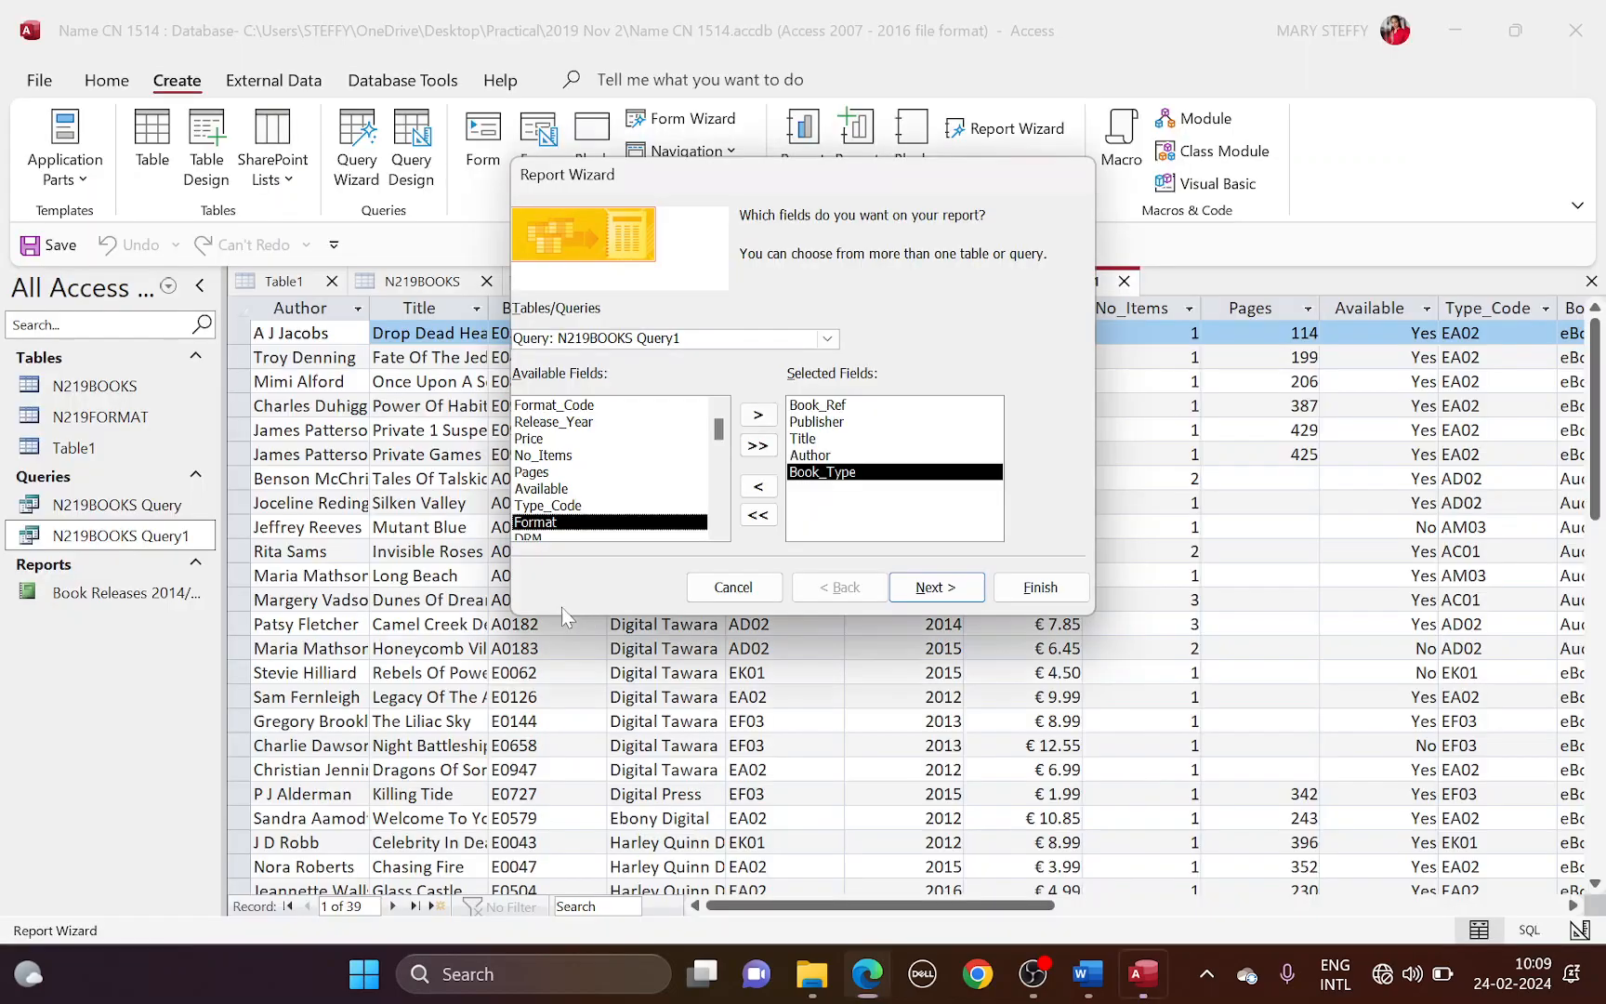
double_click(551, 428)
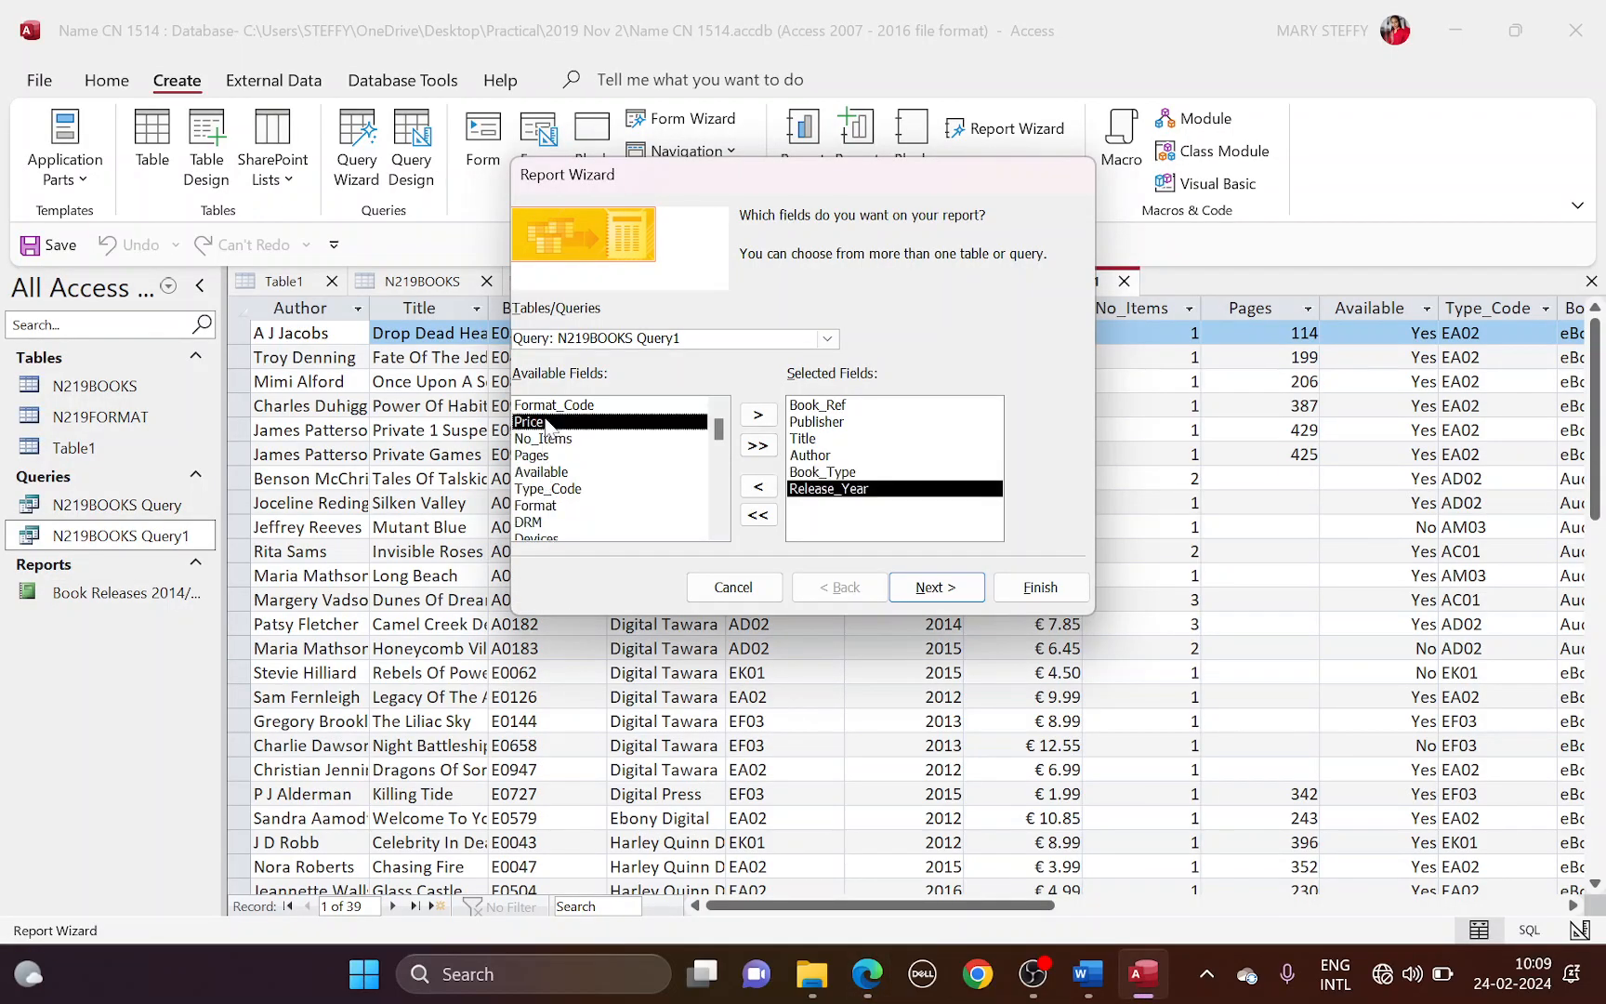
double_click(550, 429)
scroll(558, 525, "down", 1)
left_click(556, 522)
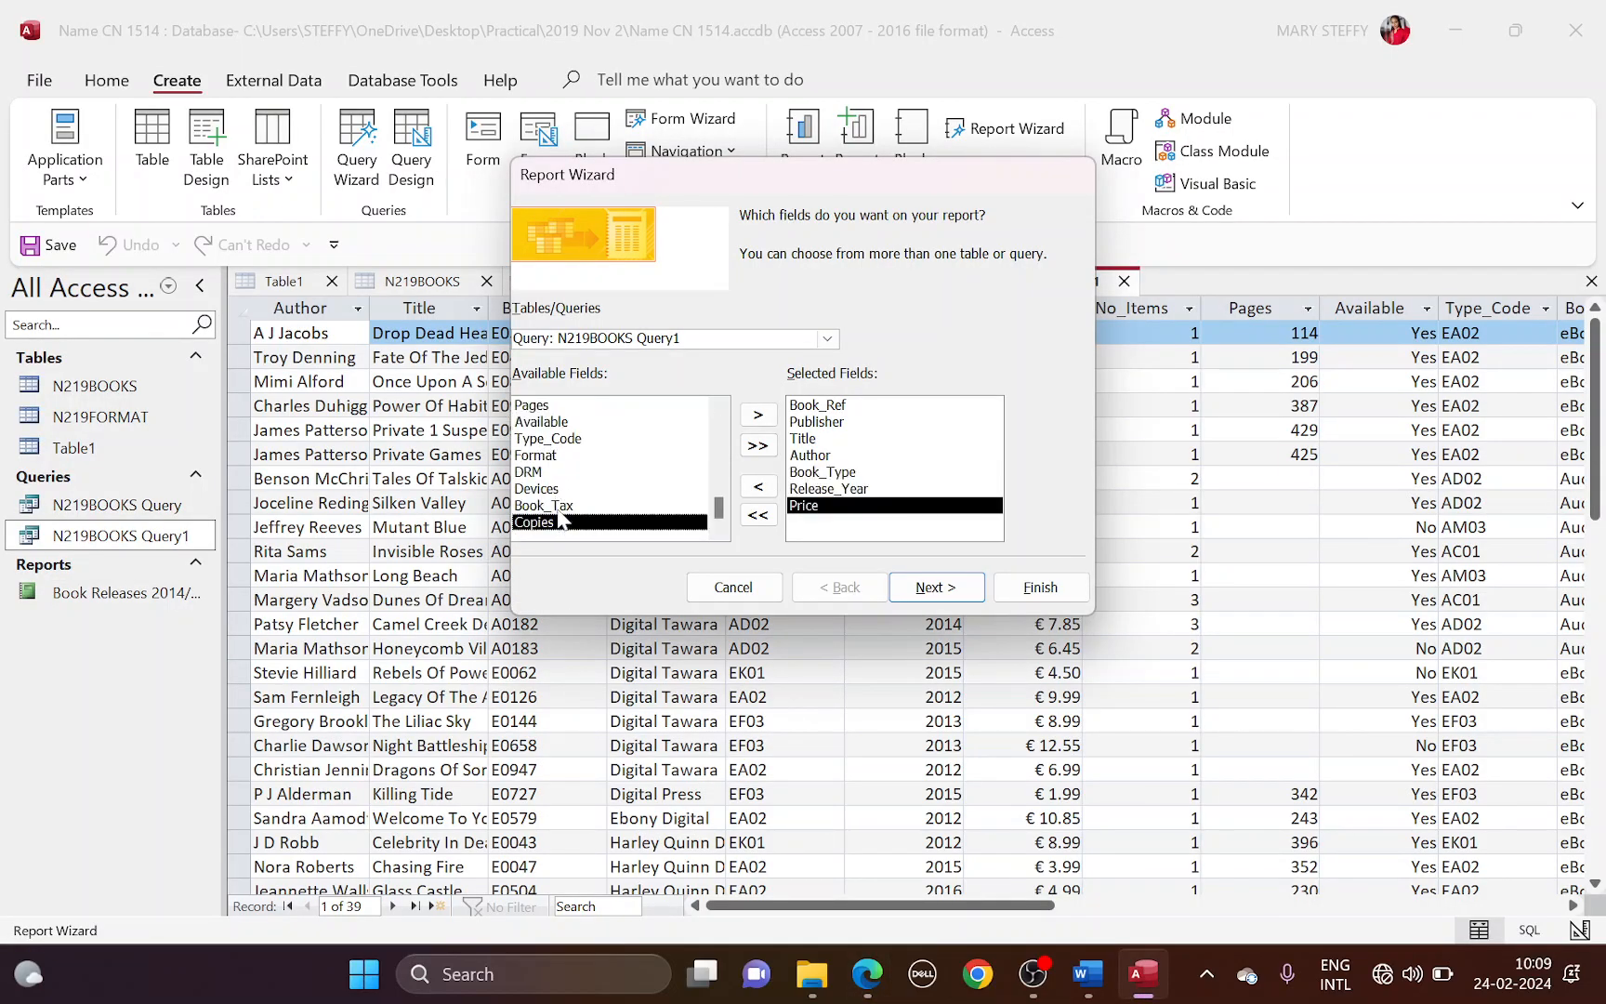
double_click(556, 507)
Step: Keep the report viewed by N219BOOKS without grouping, highlight the first sort rule in the question paper, and sort by Book_Type ascending
left_click(934, 587)
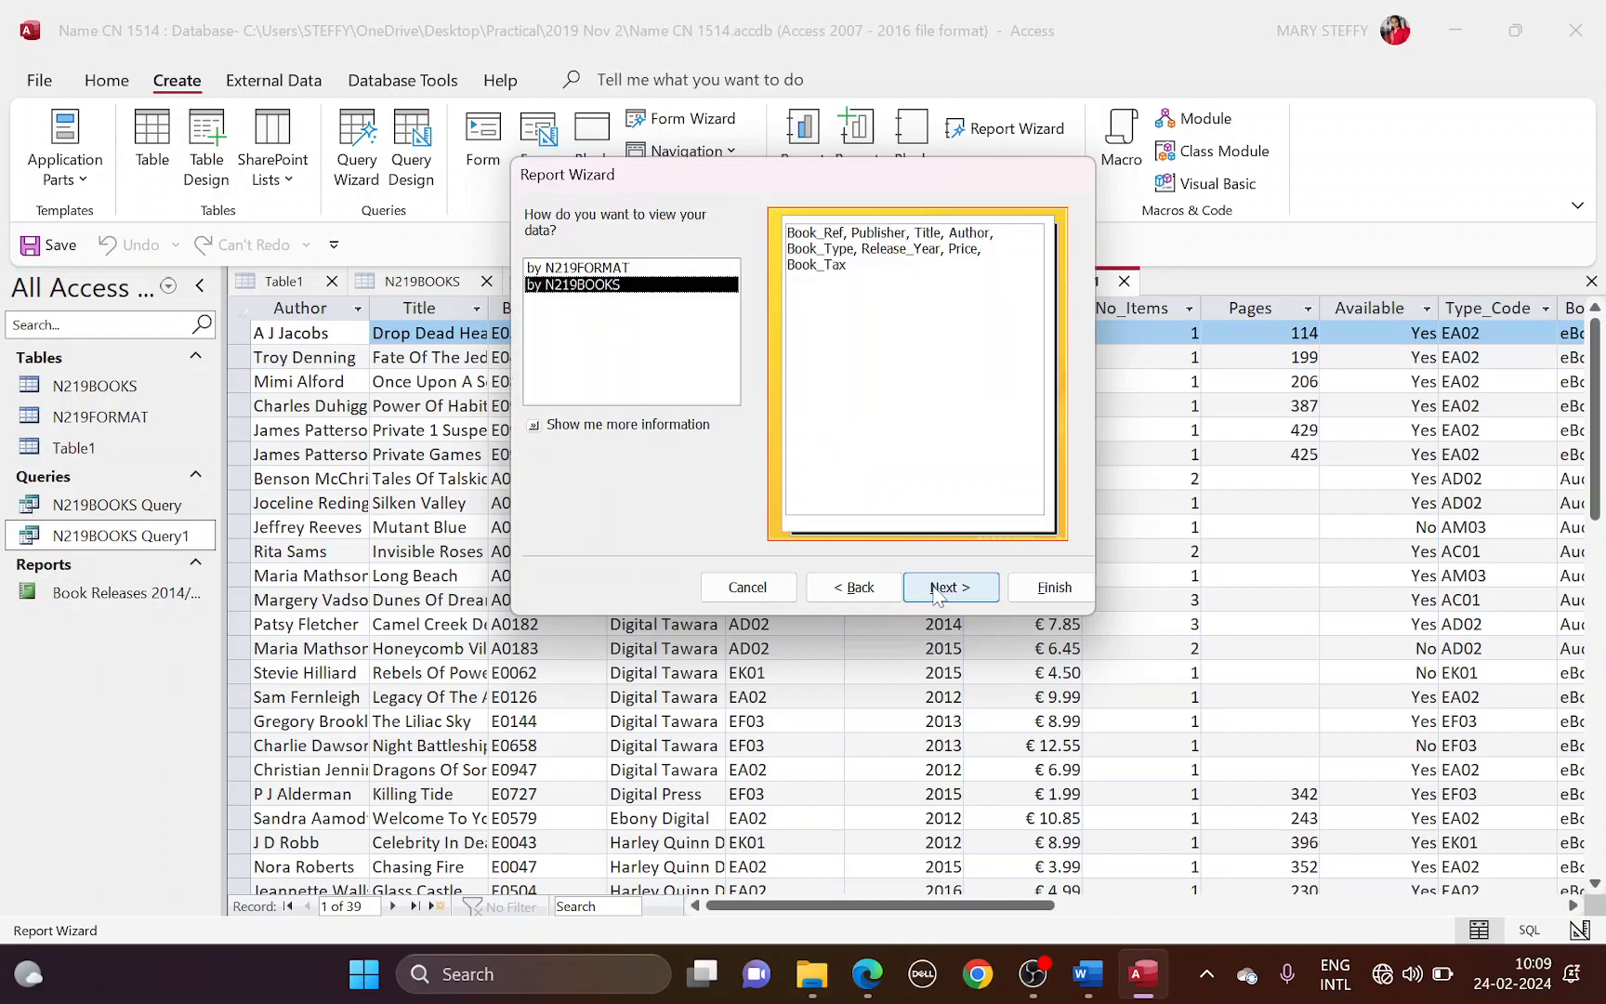
left_click(937, 591)
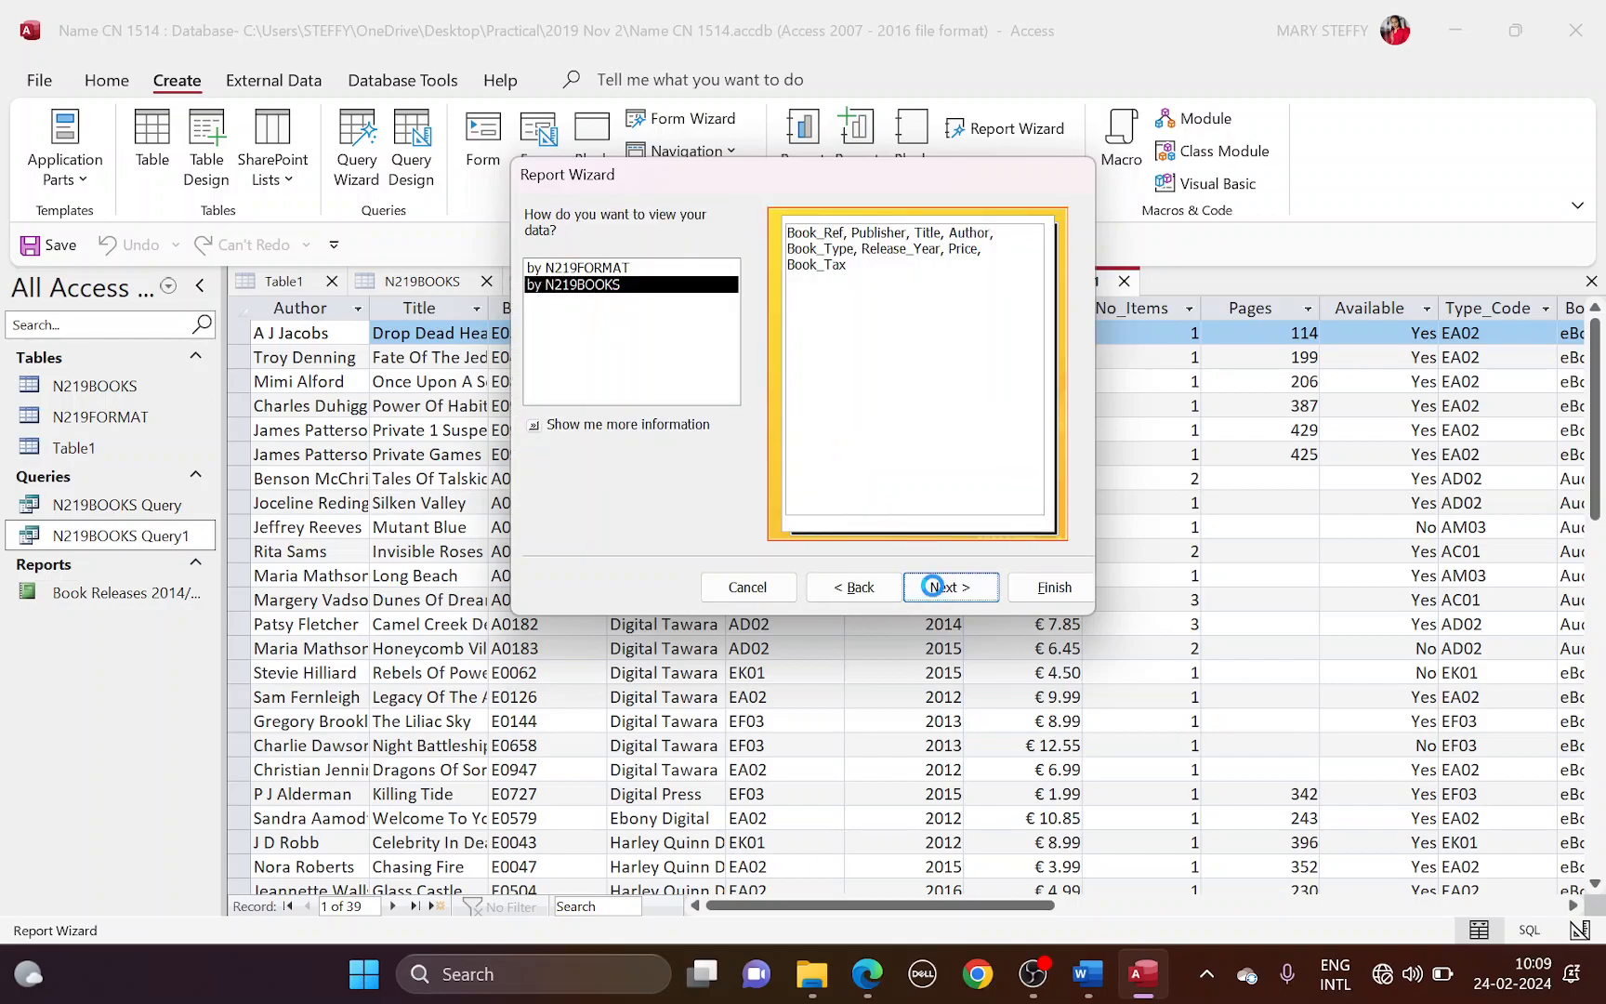
left_click(937, 589)
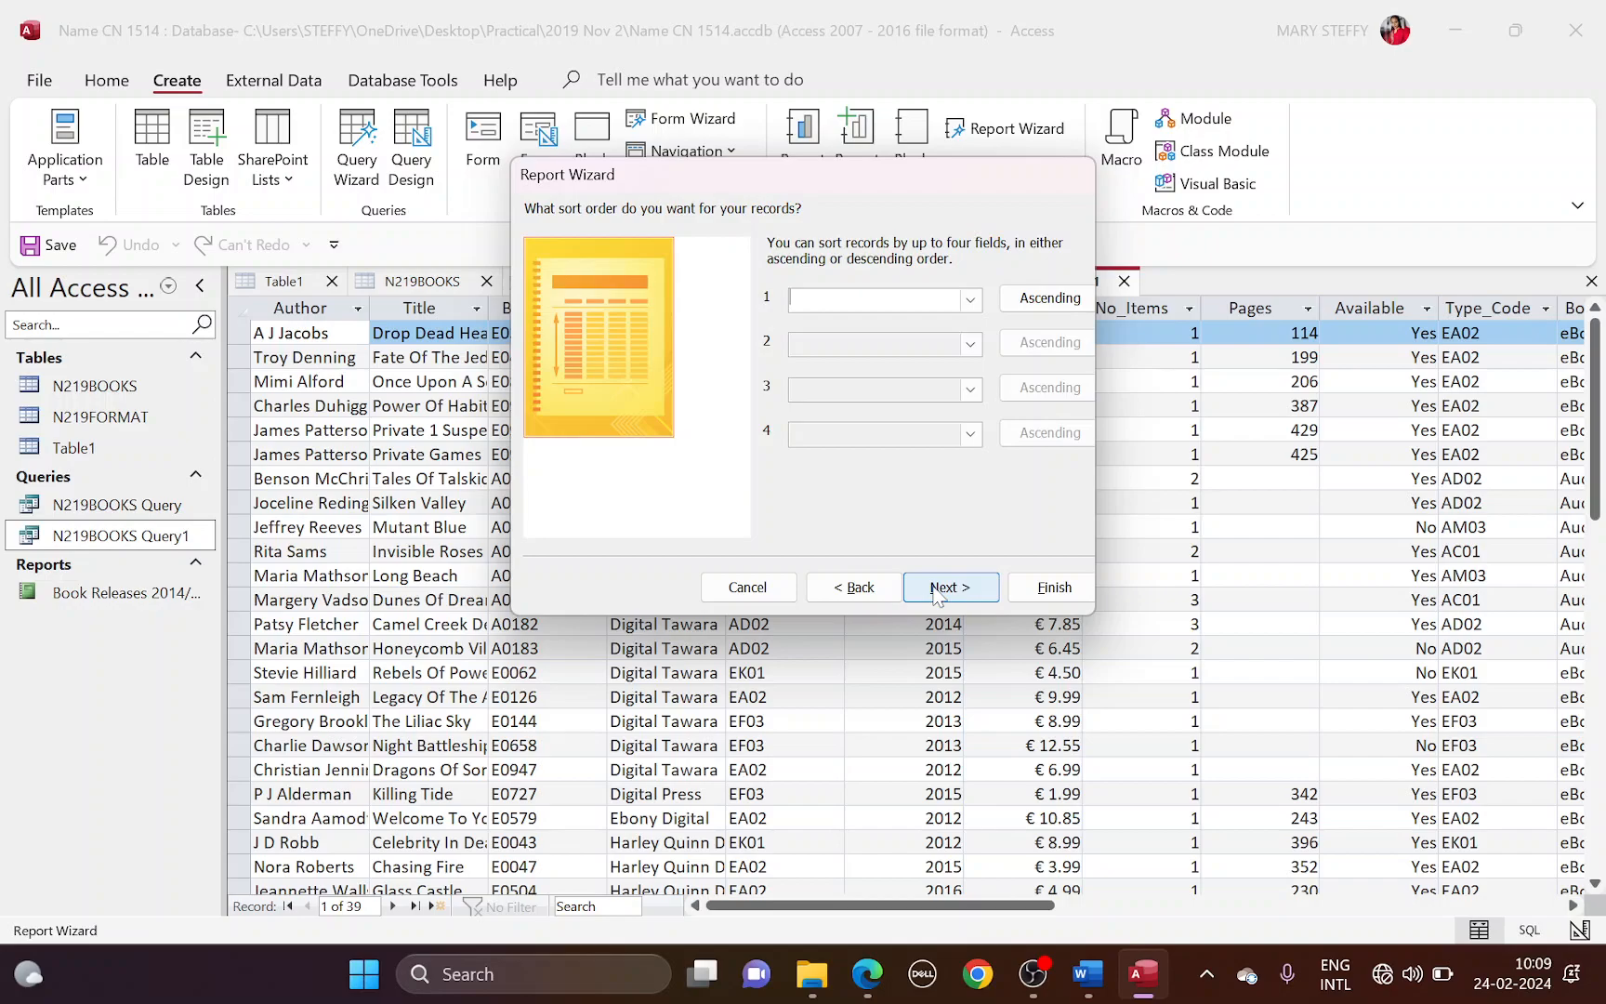
key("alt+Tab")
scroll(807, 613, "down", 1)
left_click_drag(603, 564, 883, 561)
key("alt+Tab")
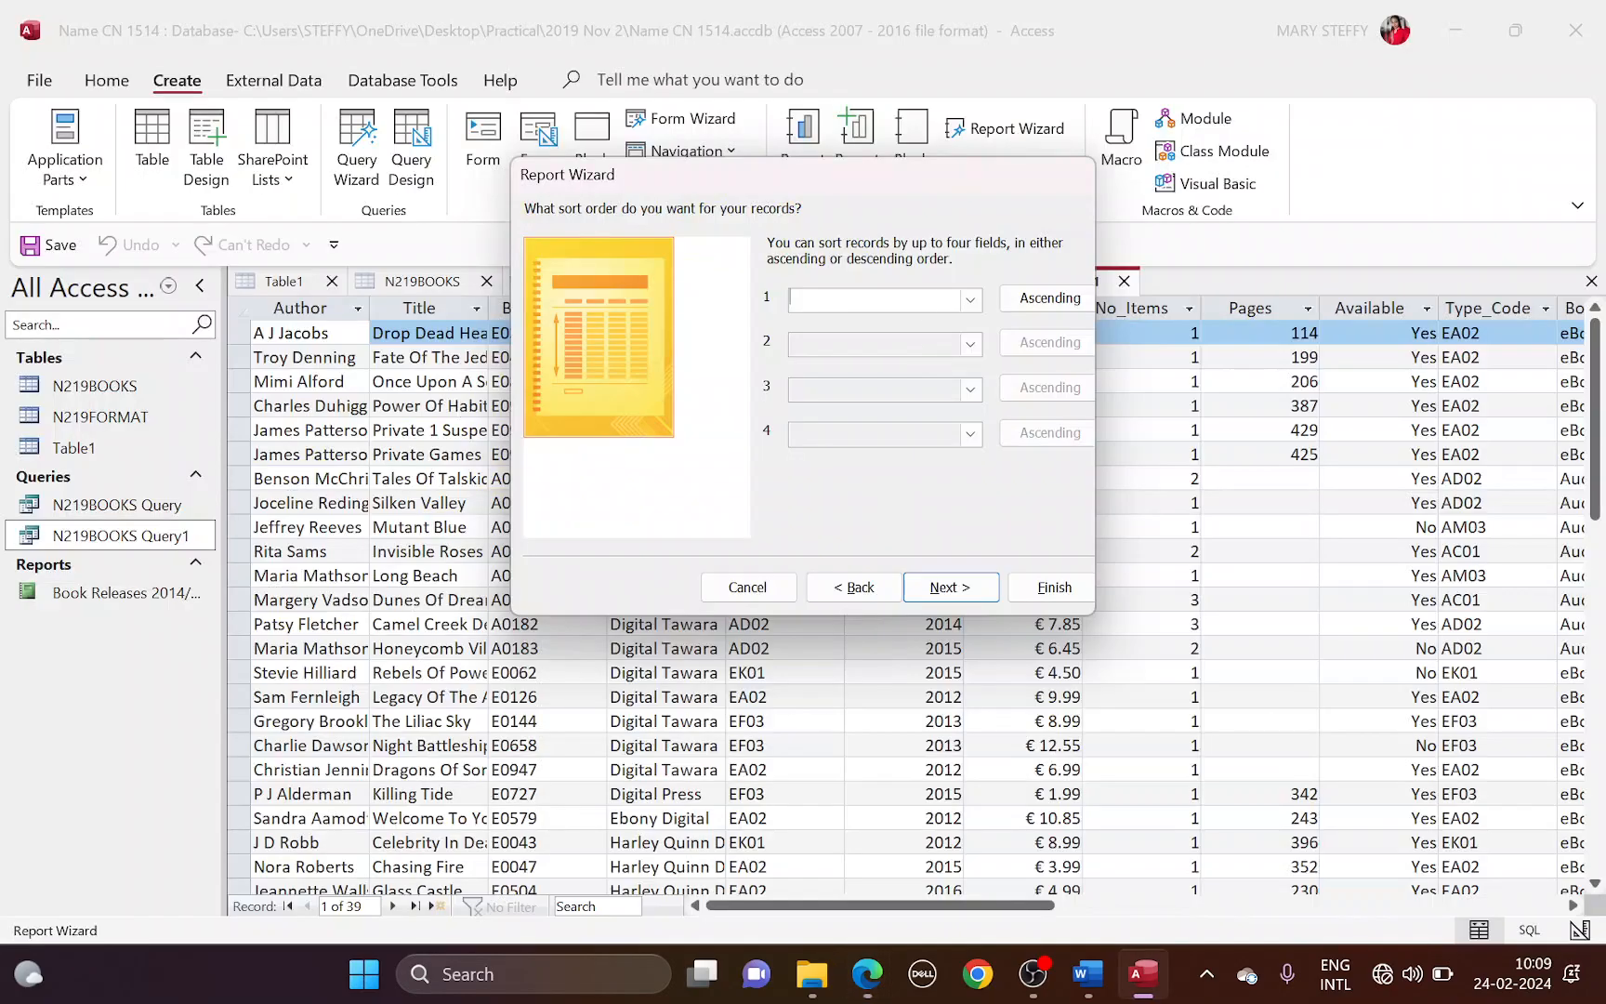
left_click(971, 299)
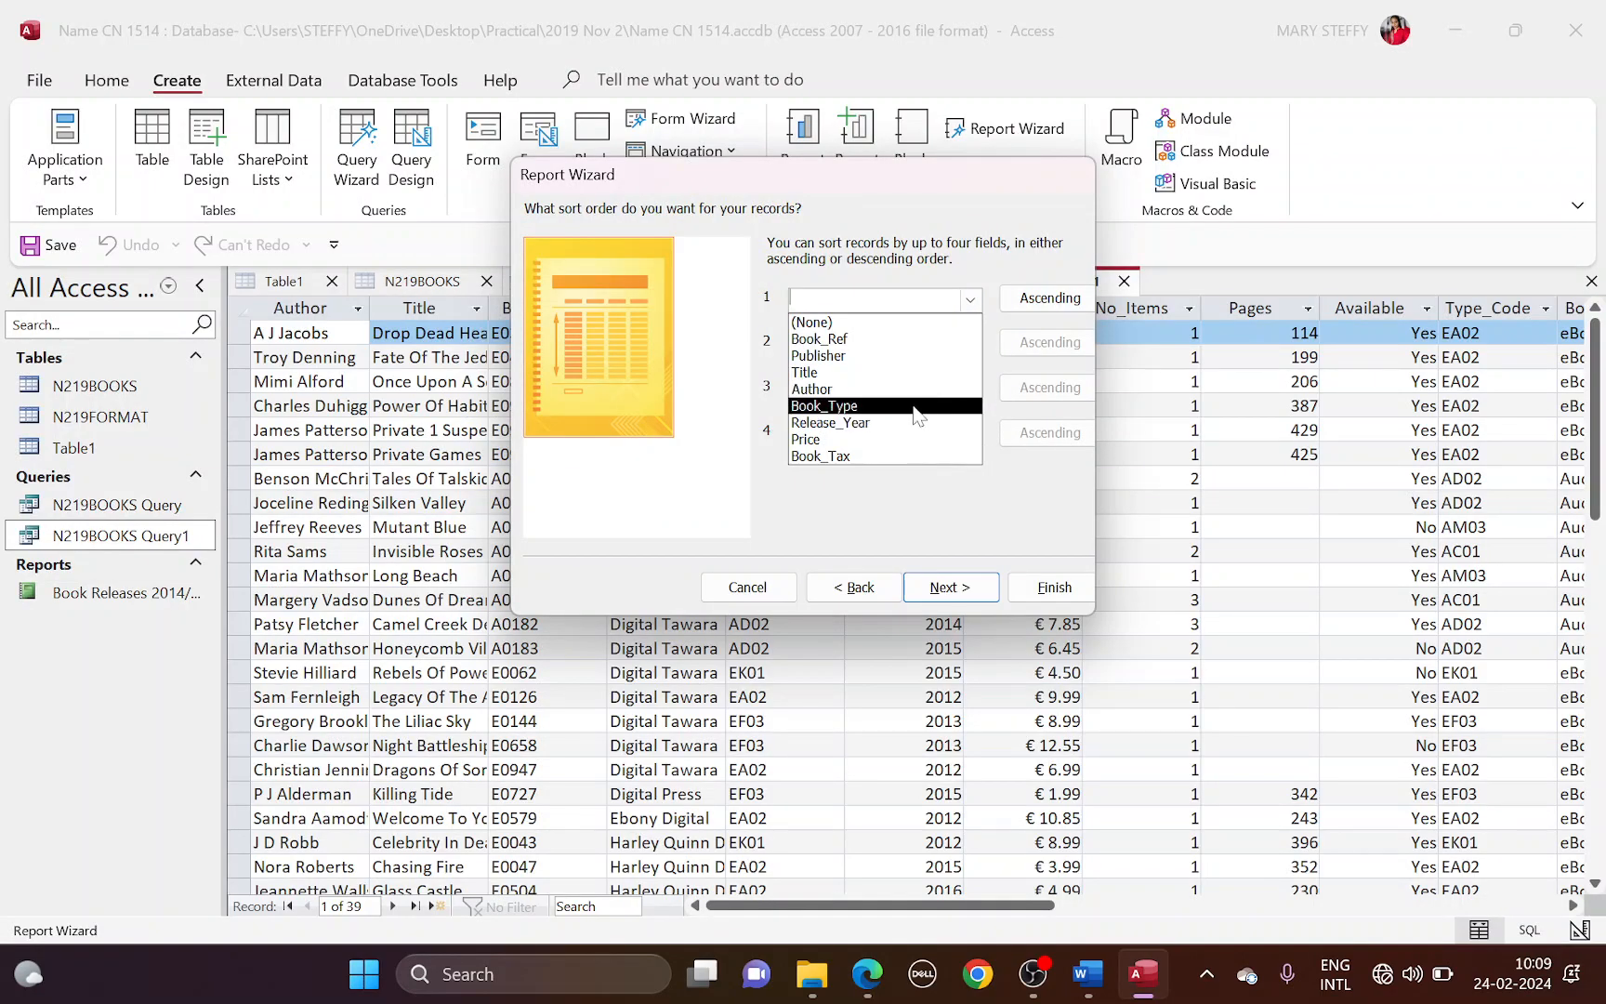
left_click(915, 409)
Step: Highlight the second sort rule in the question paper and add Release_Year in descending order as the second sort field
key("alt+Tab")
left_click_drag(985, 564, 1198, 564)
left_click_drag(418, 592, 561, 592)
key("alt+Tab")
left_click(1008, 343)
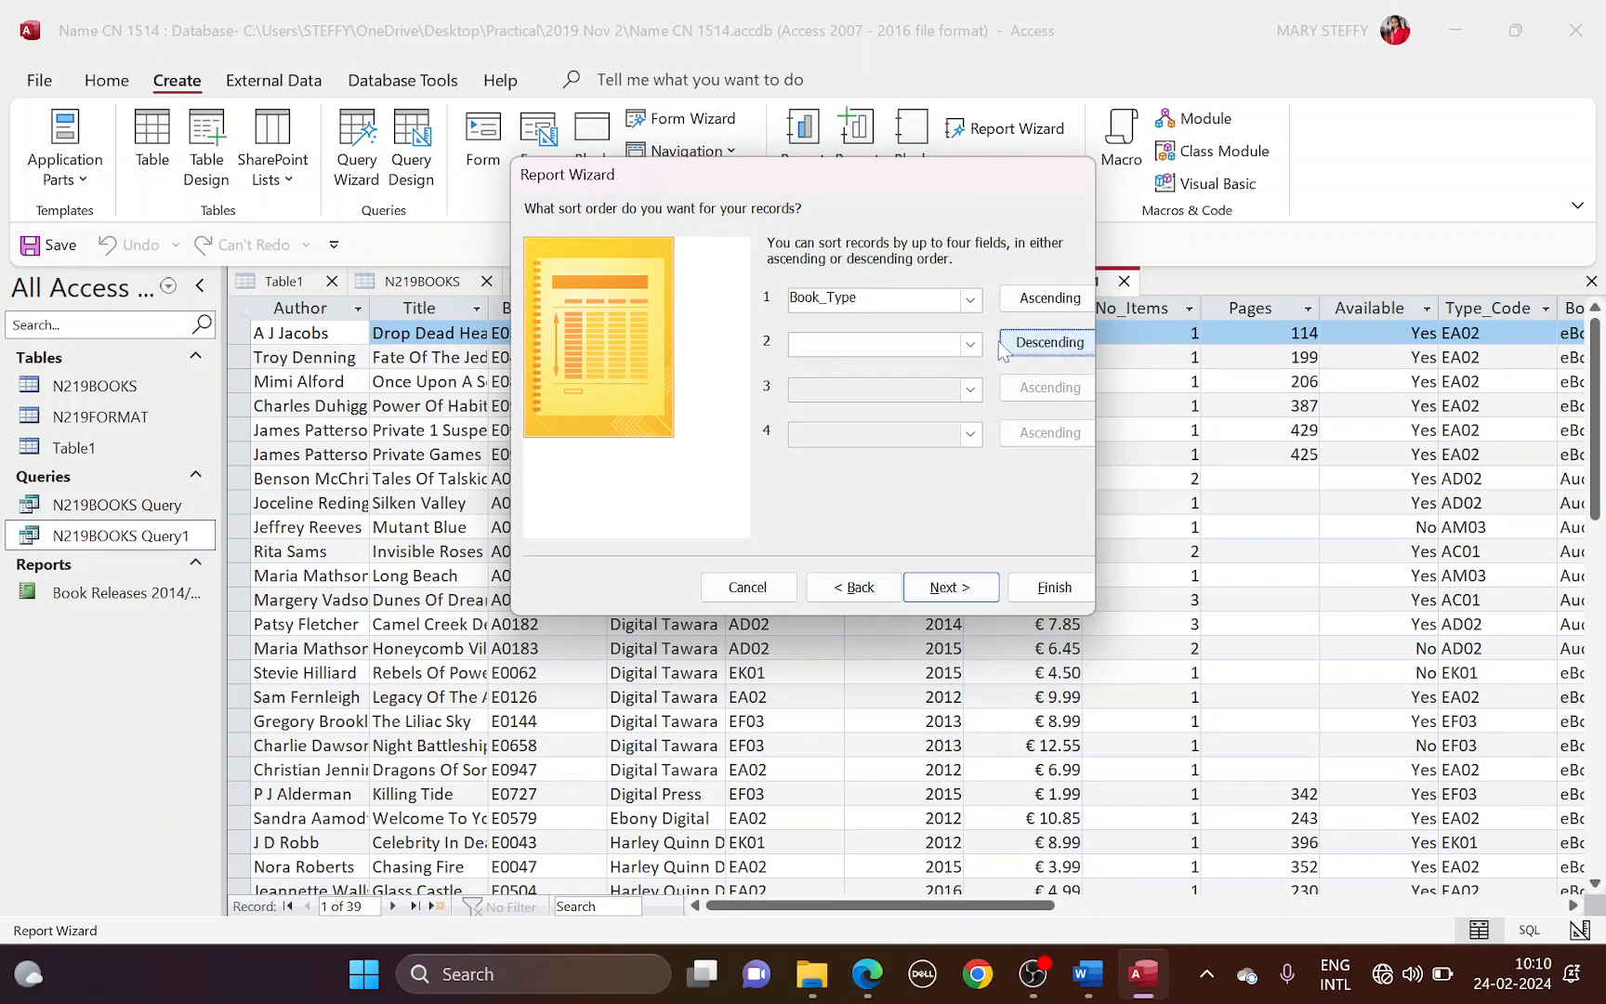
left_click(970, 343)
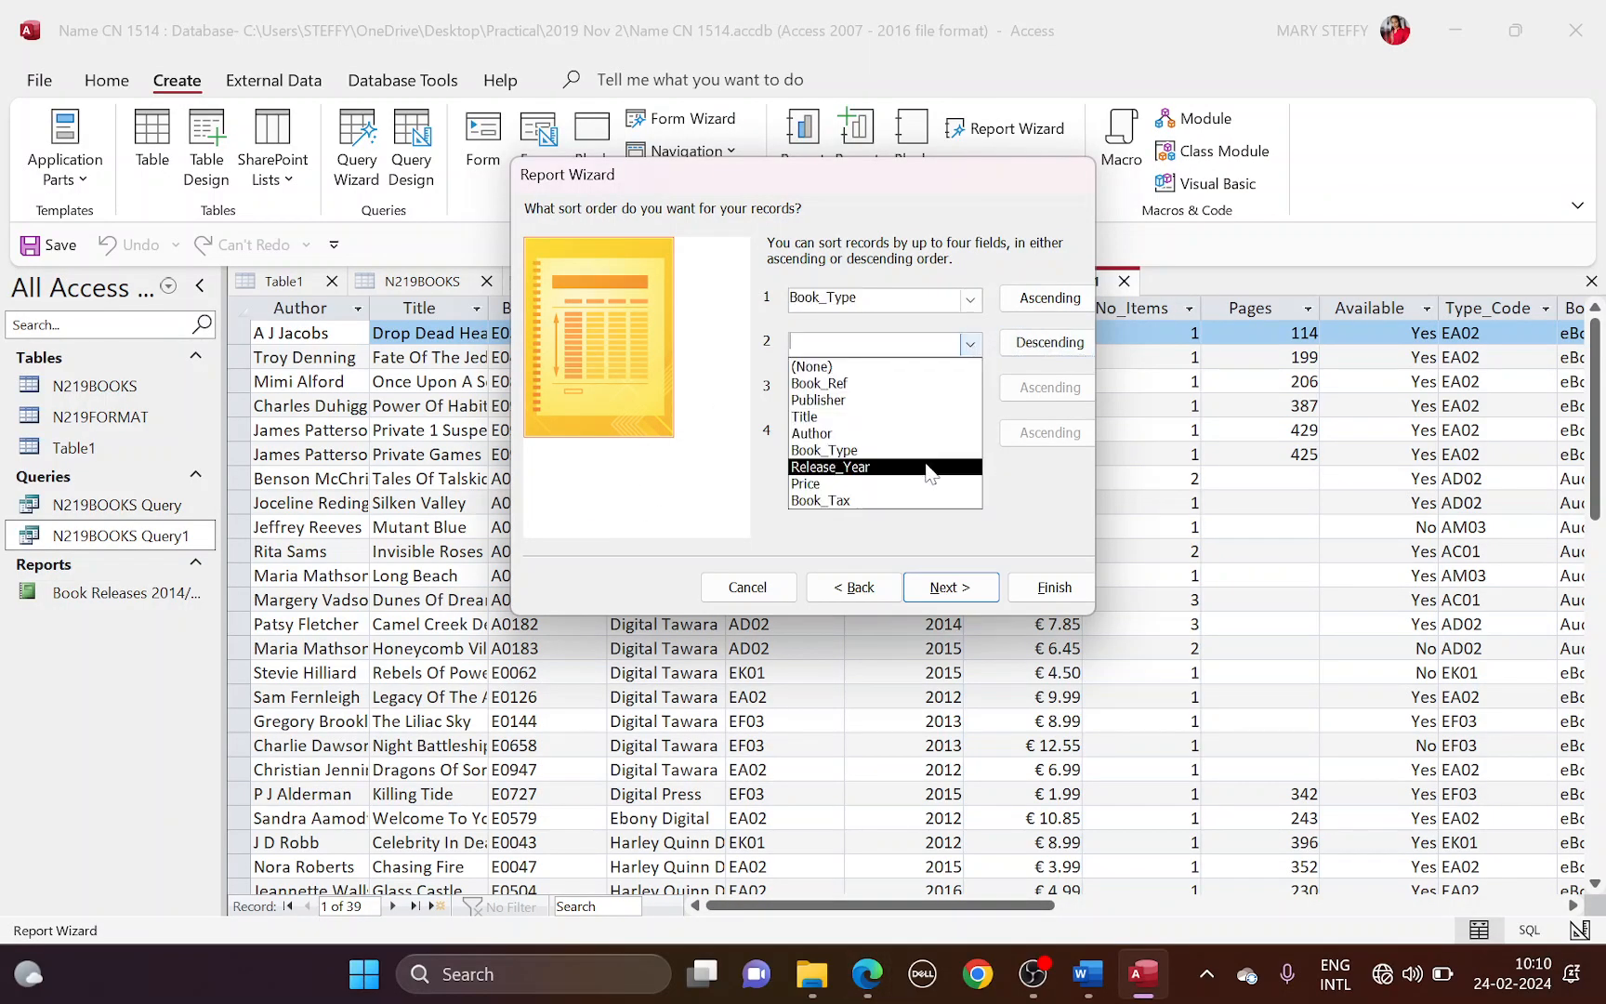
left_click(926, 466)
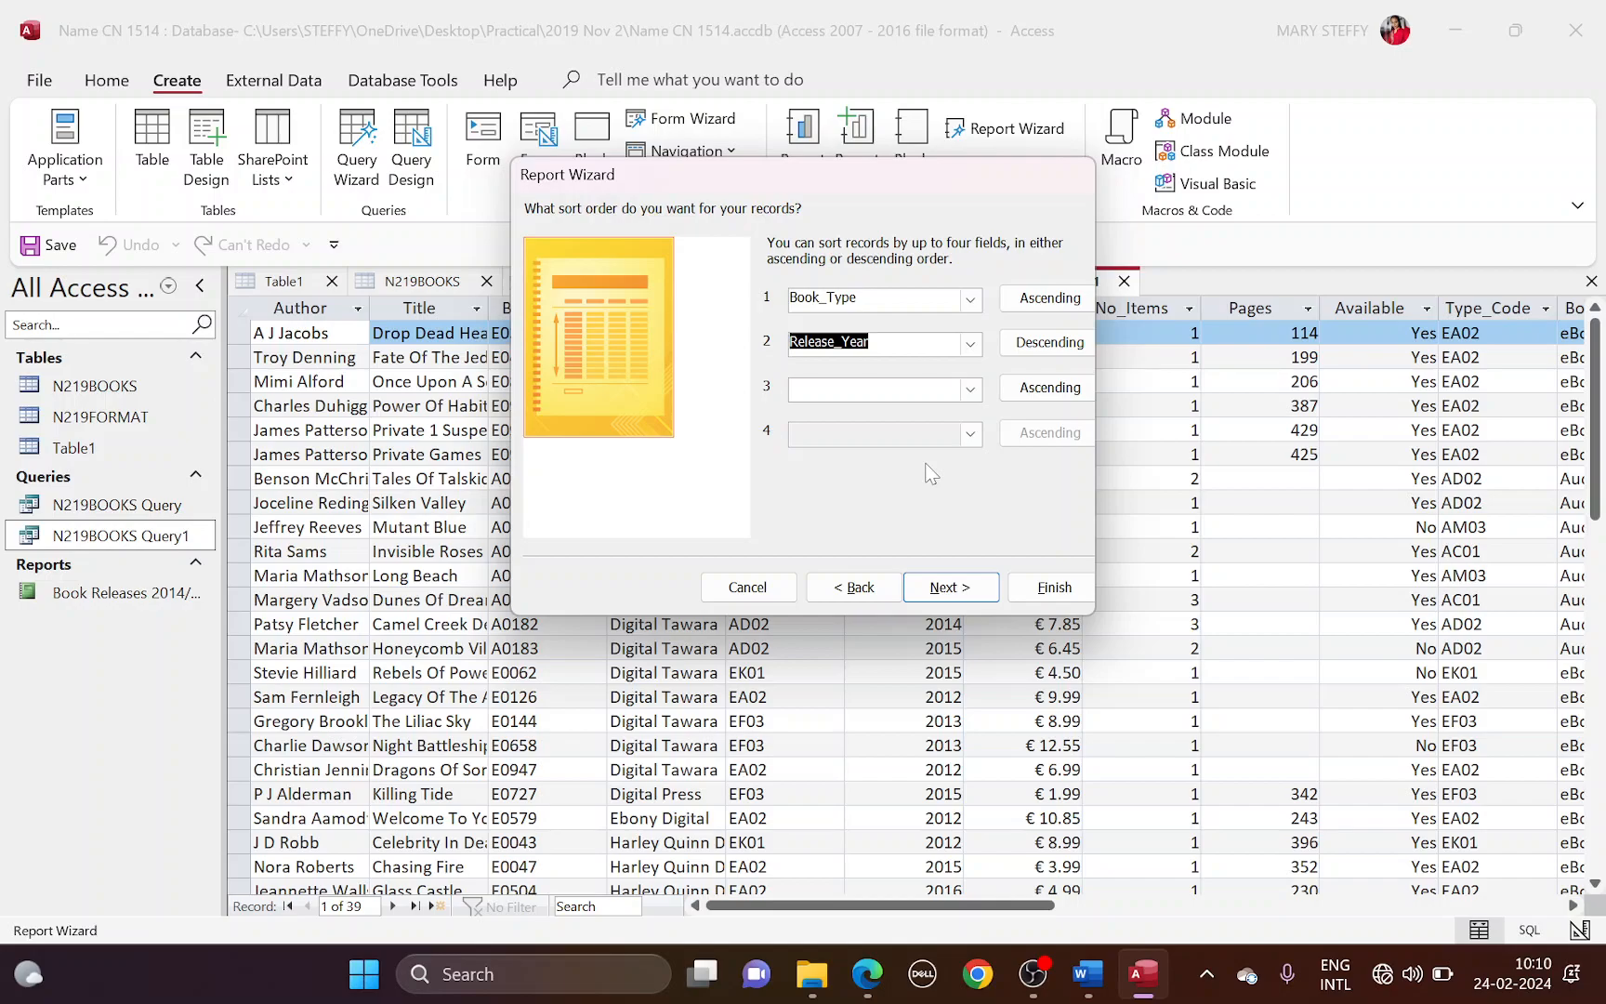
Step: Highlight the landscape requirement in the question paper and give the report a tabular layout with landscape orientation
left_click(950, 588)
key("alt+Tab")
left_click_drag(656, 627, 781, 630)
key("alt+Tab")
left_click(987, 300)
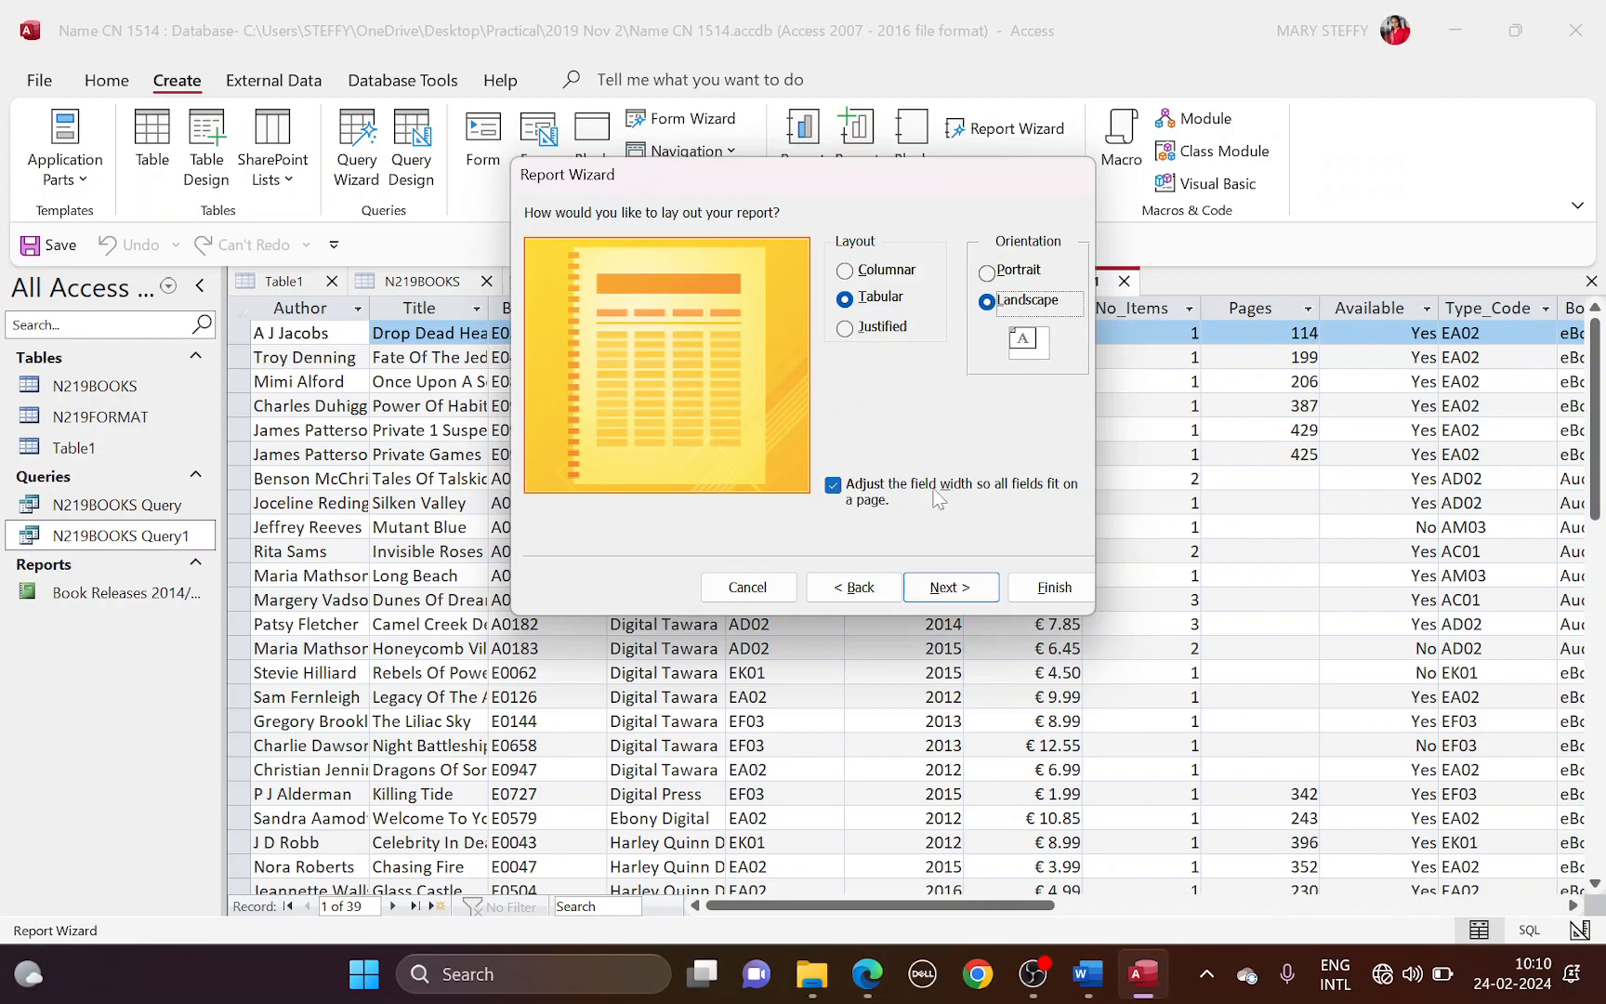
Step: Highlight the single page wide requirement, keep the fields fitted to the page, and choose to modify the report's design
key("alt+Tab")
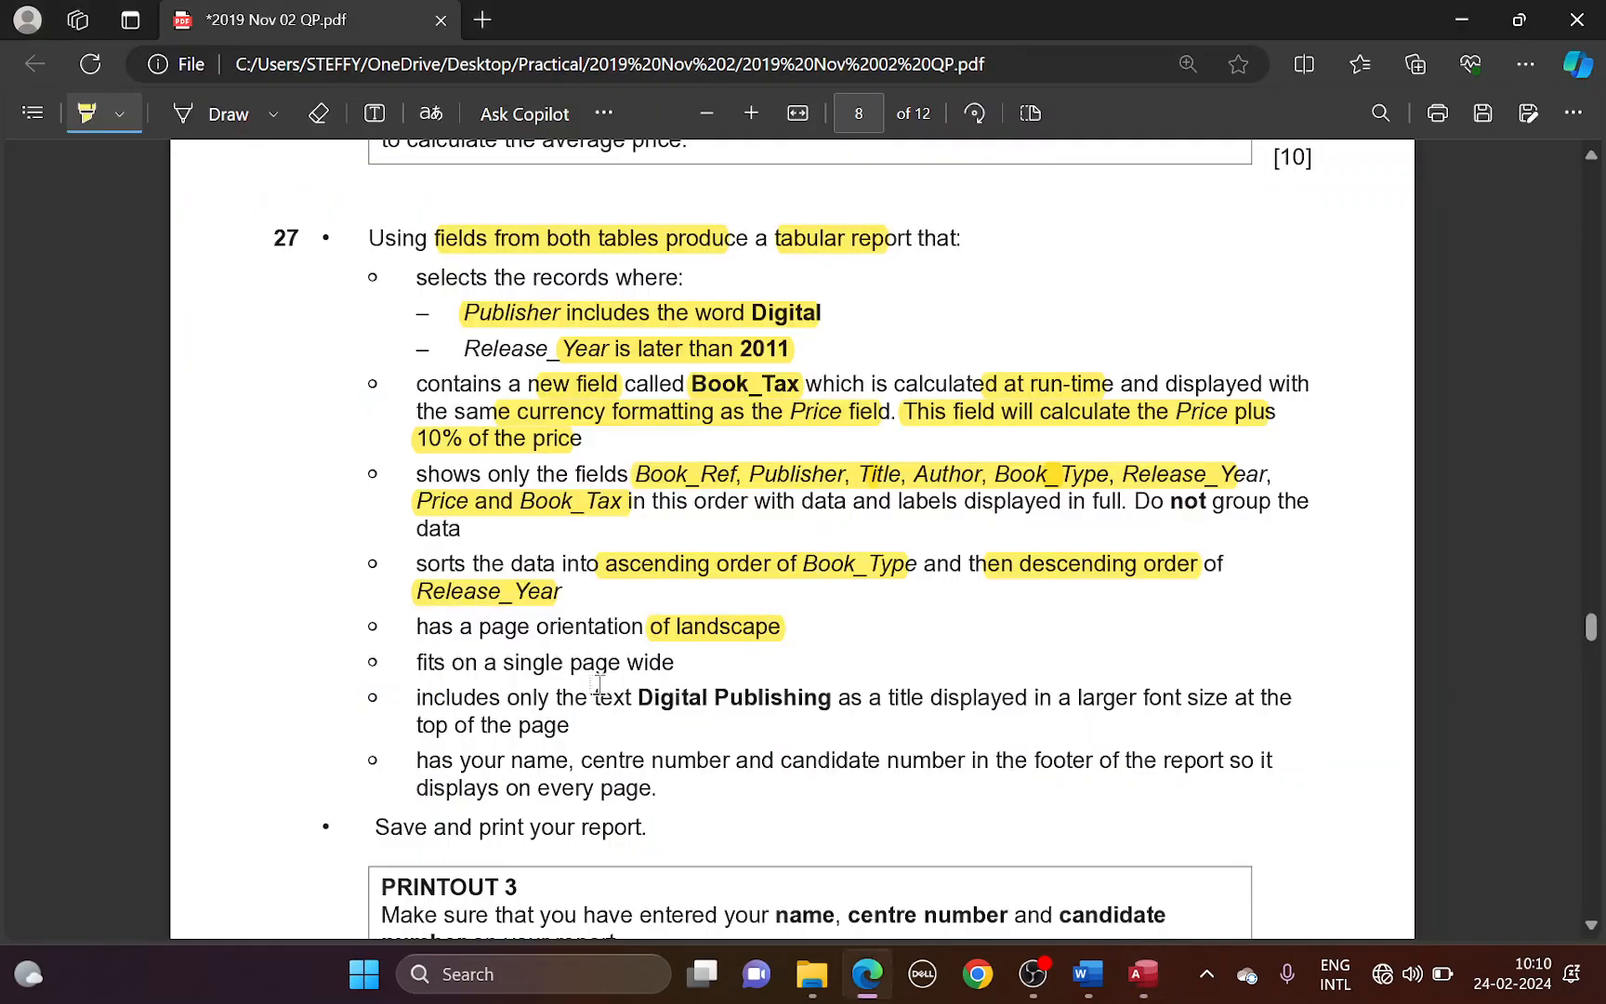
left_click_drag(504, 662, 676, 662)
key("alt+Tab")
left_click(959, 593)
left_click(849, 455)
left_click_drag(792, 243, 703, 266)
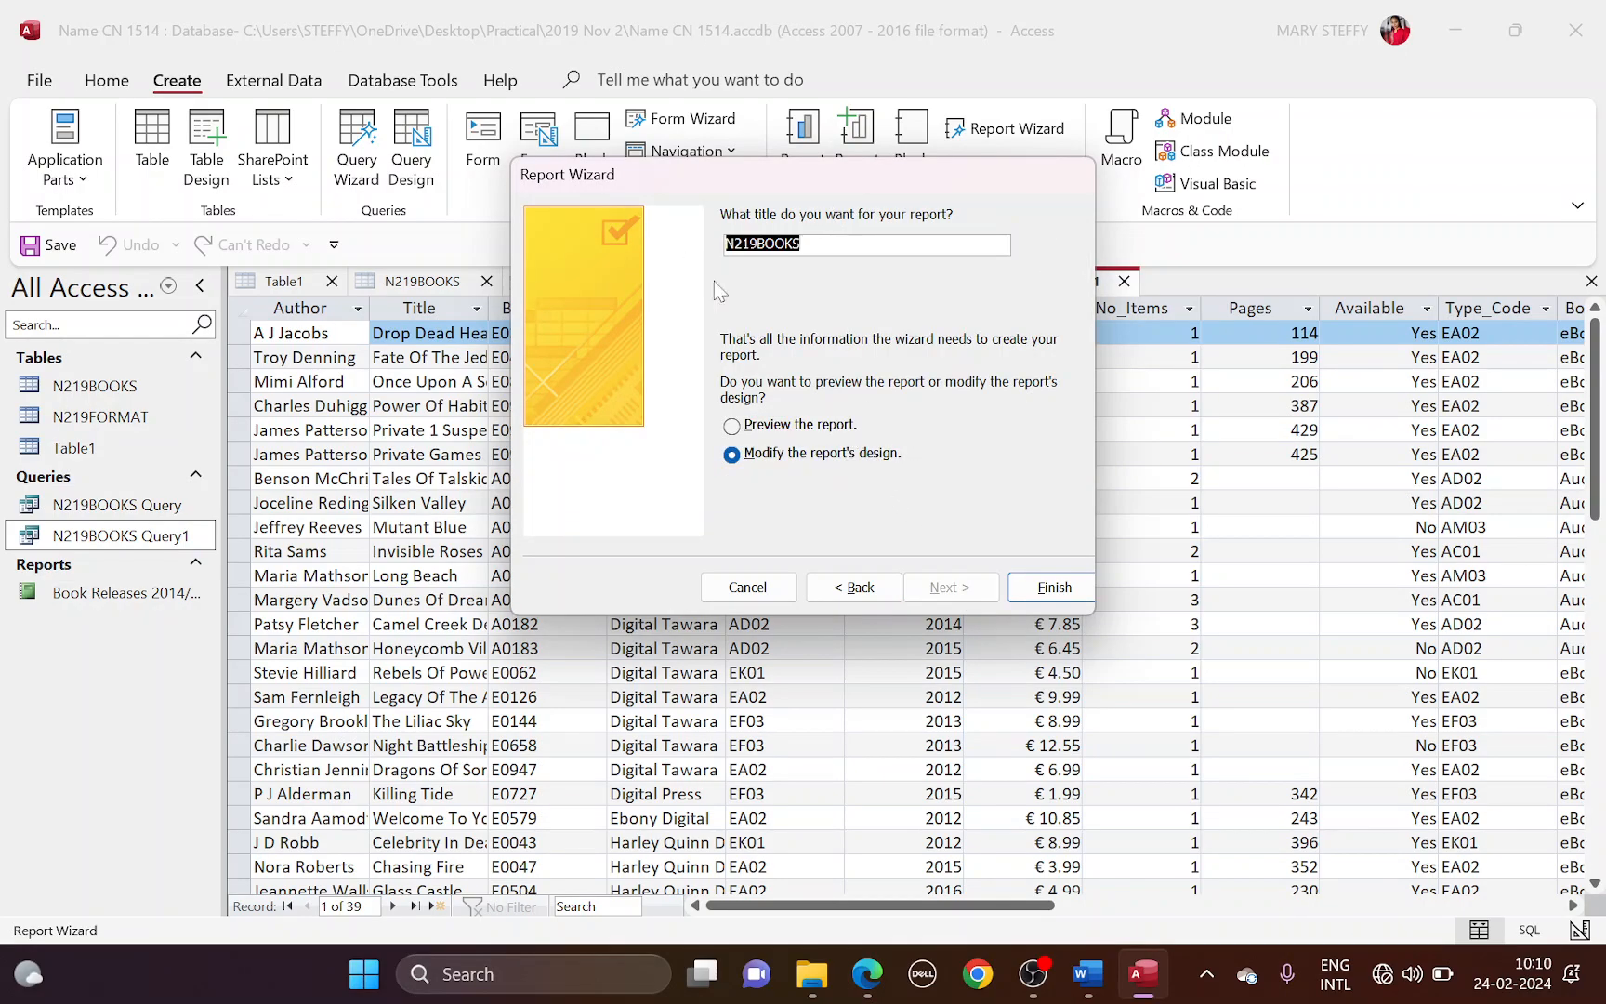
Step: Highlight the required title in the question paper, title the report Digital Publishing and finish the wizard
key("alt+Tab")
scroll(659, 586, "down", 3)
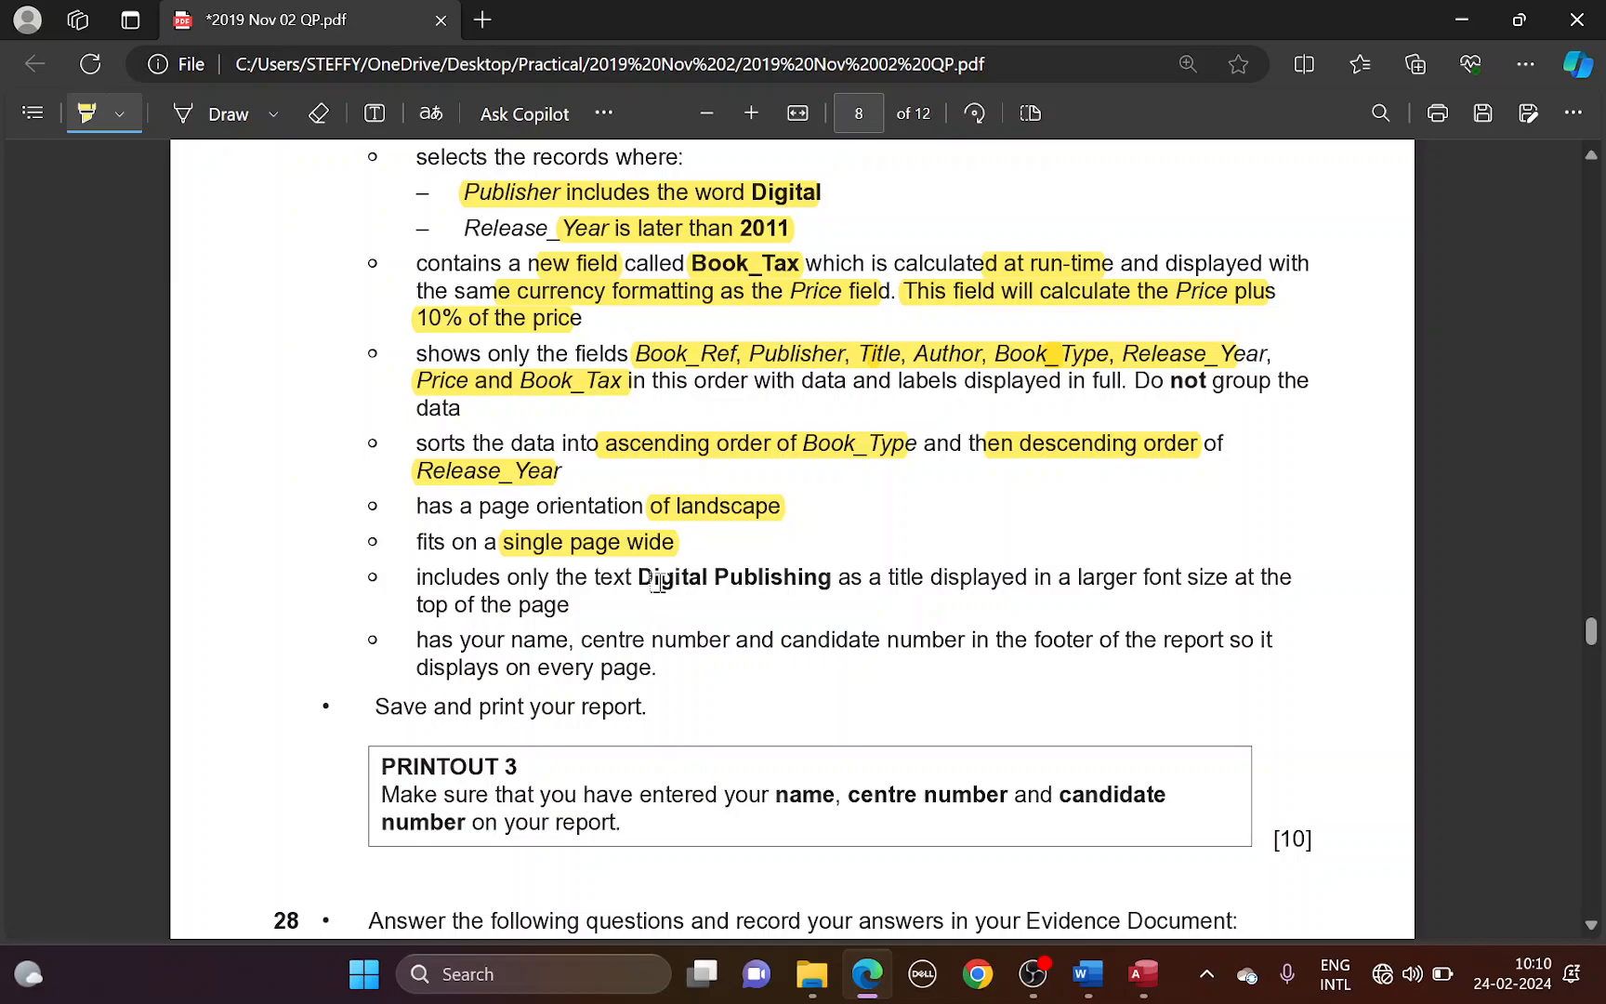
left_click_drag(648, 576, 827, 587)
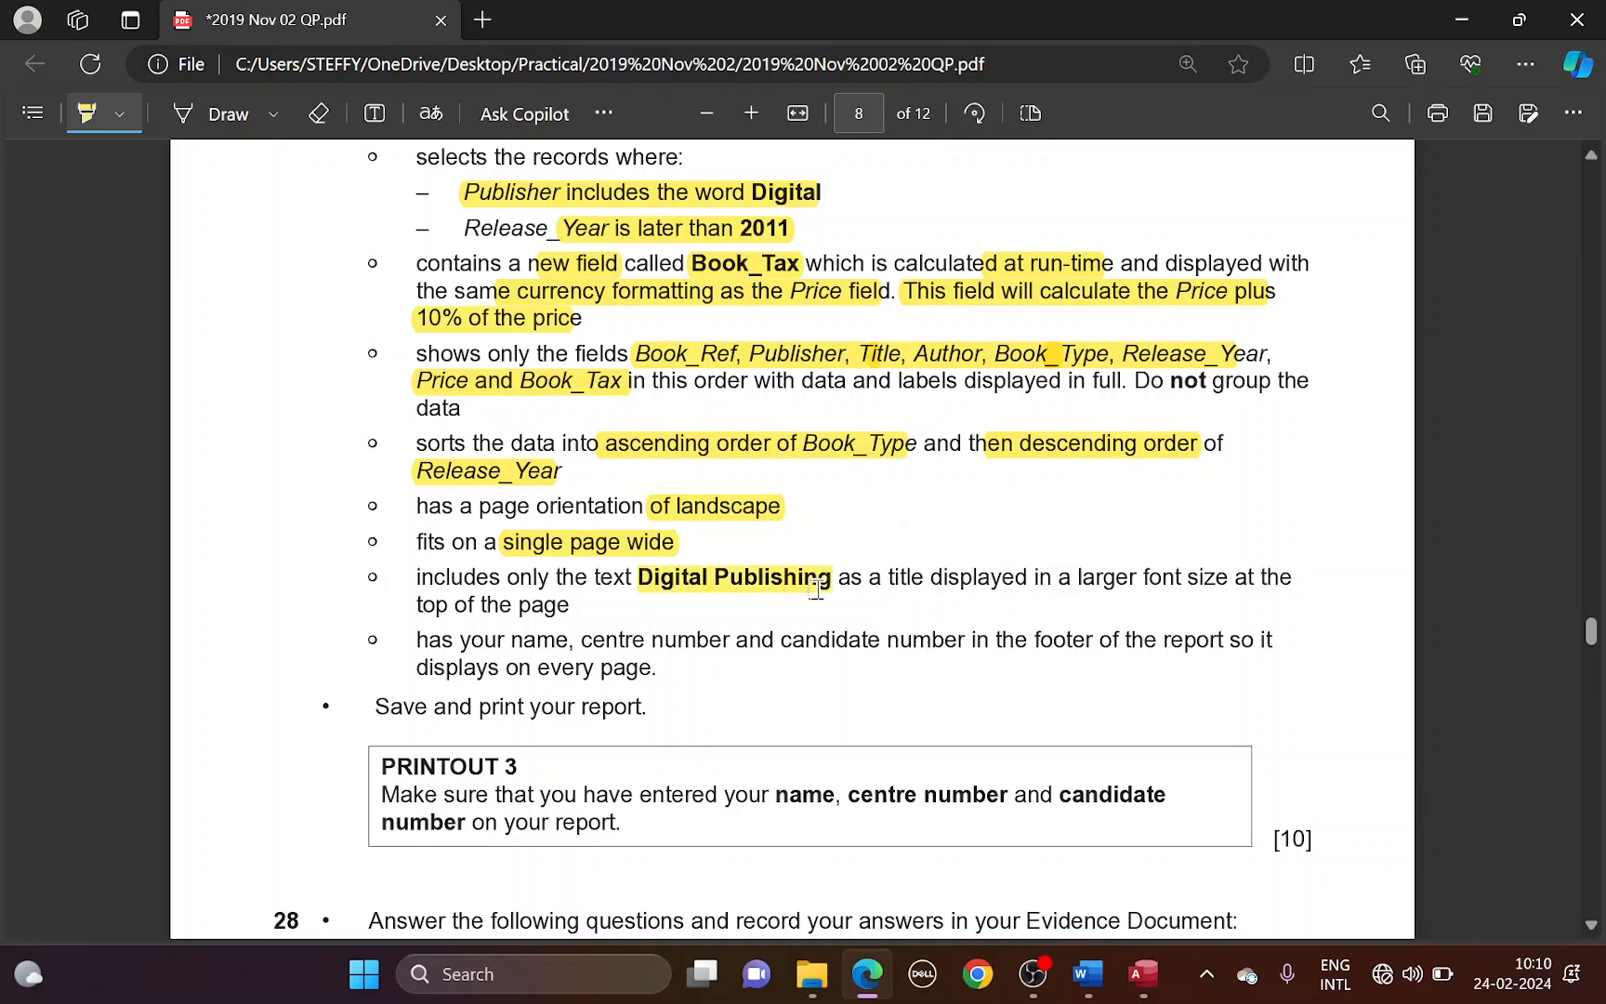
key("alt+Tab")
type("D")
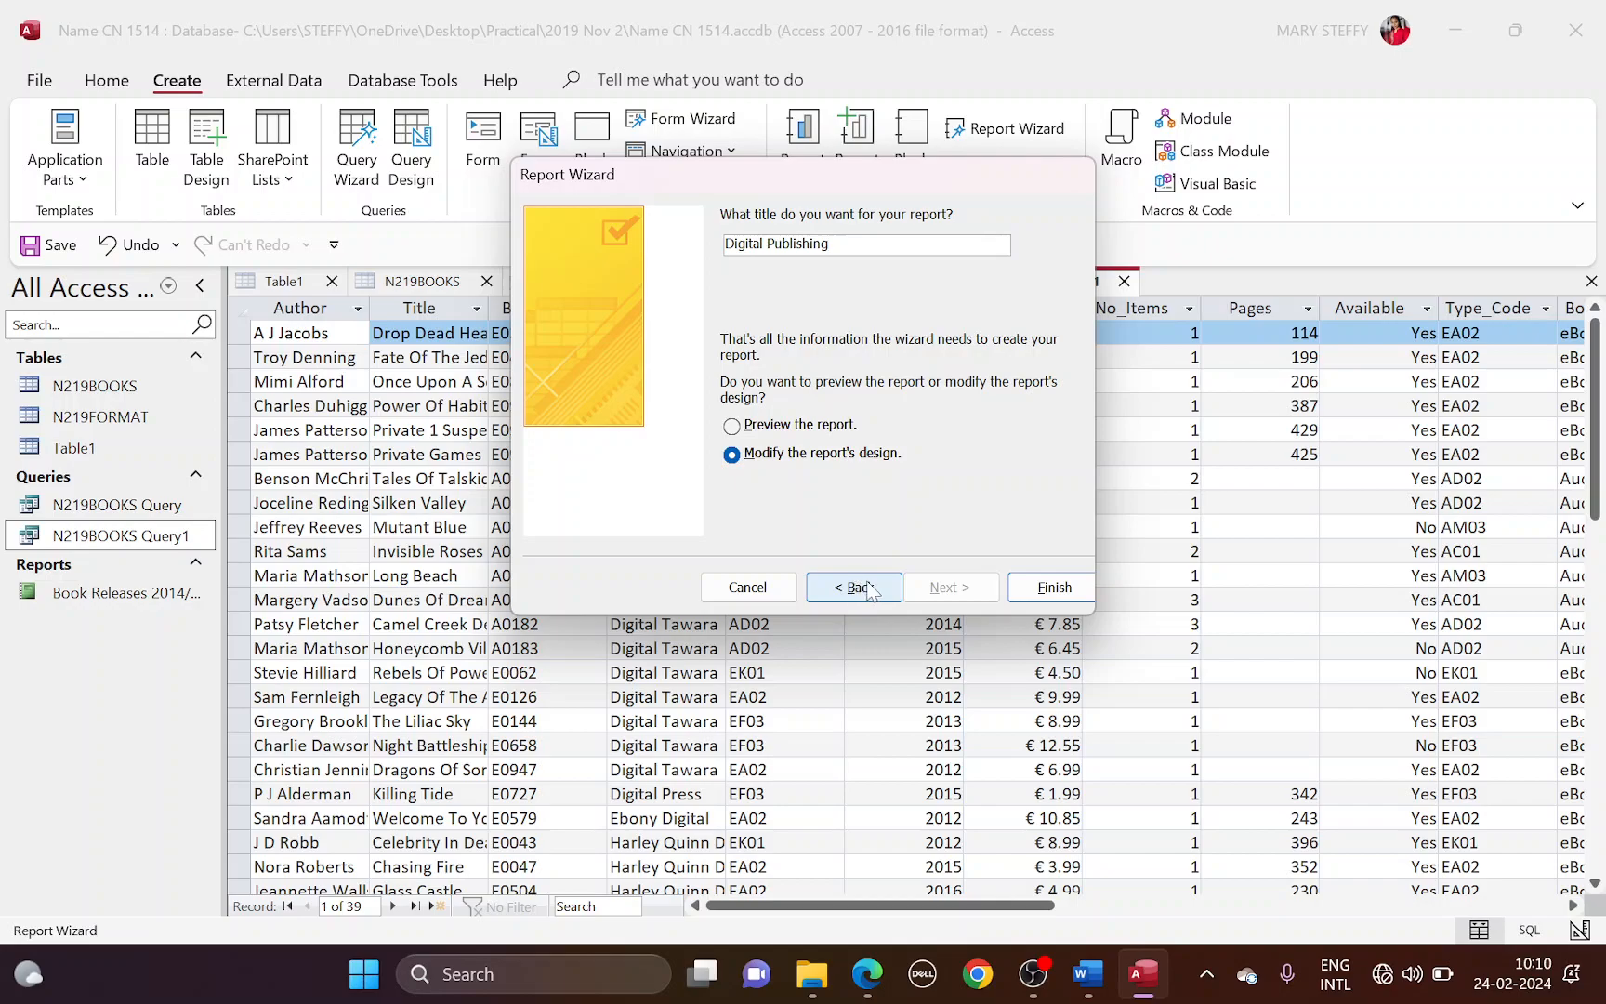
left_click(1052, 598)
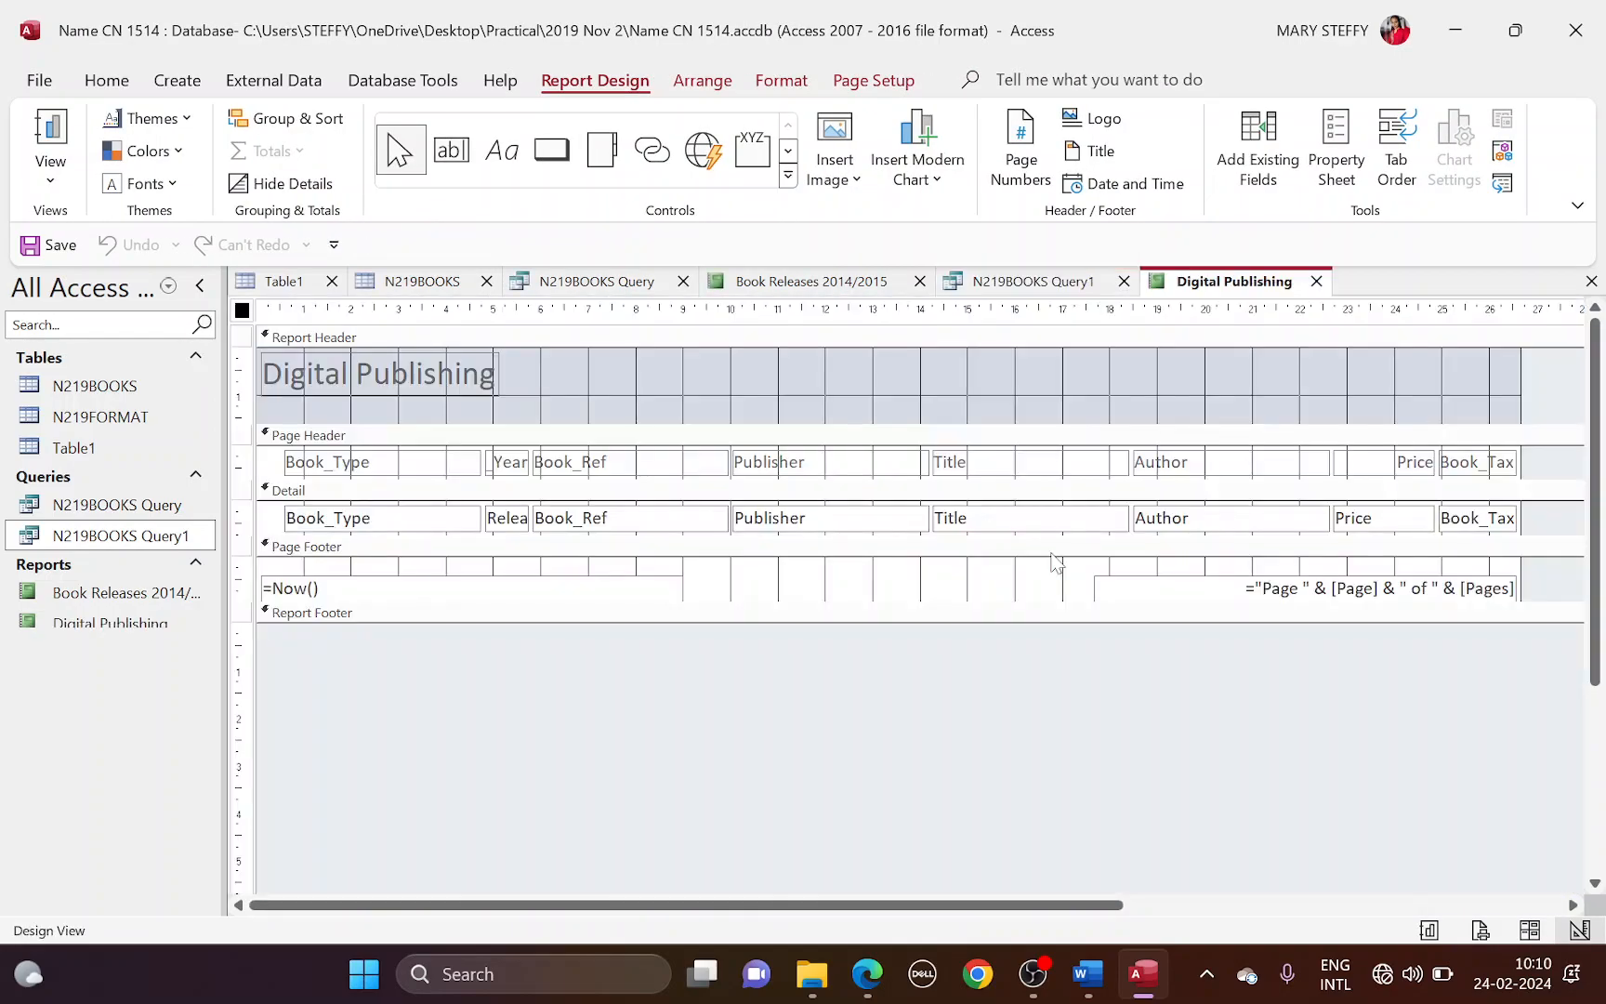
Step: Highlight the footer requirement in the question paper and add a page footer label with the name, centre number and candidate number
key("alt+Tab")
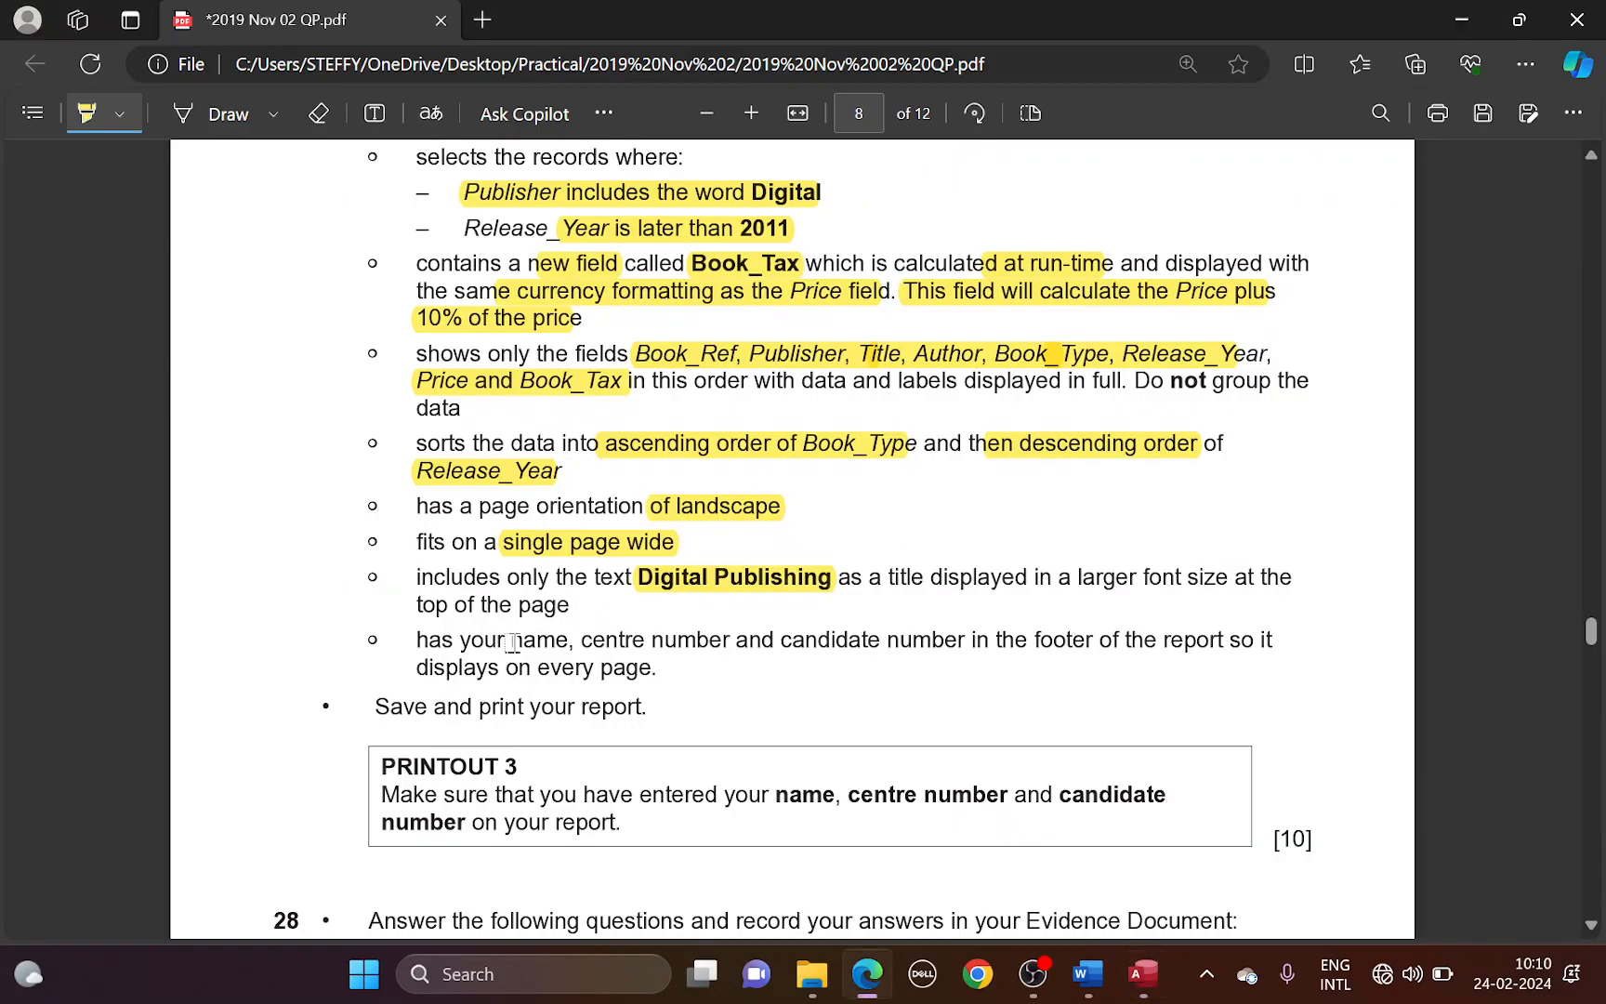
left_click_drag(509, 639, 1093, 640)
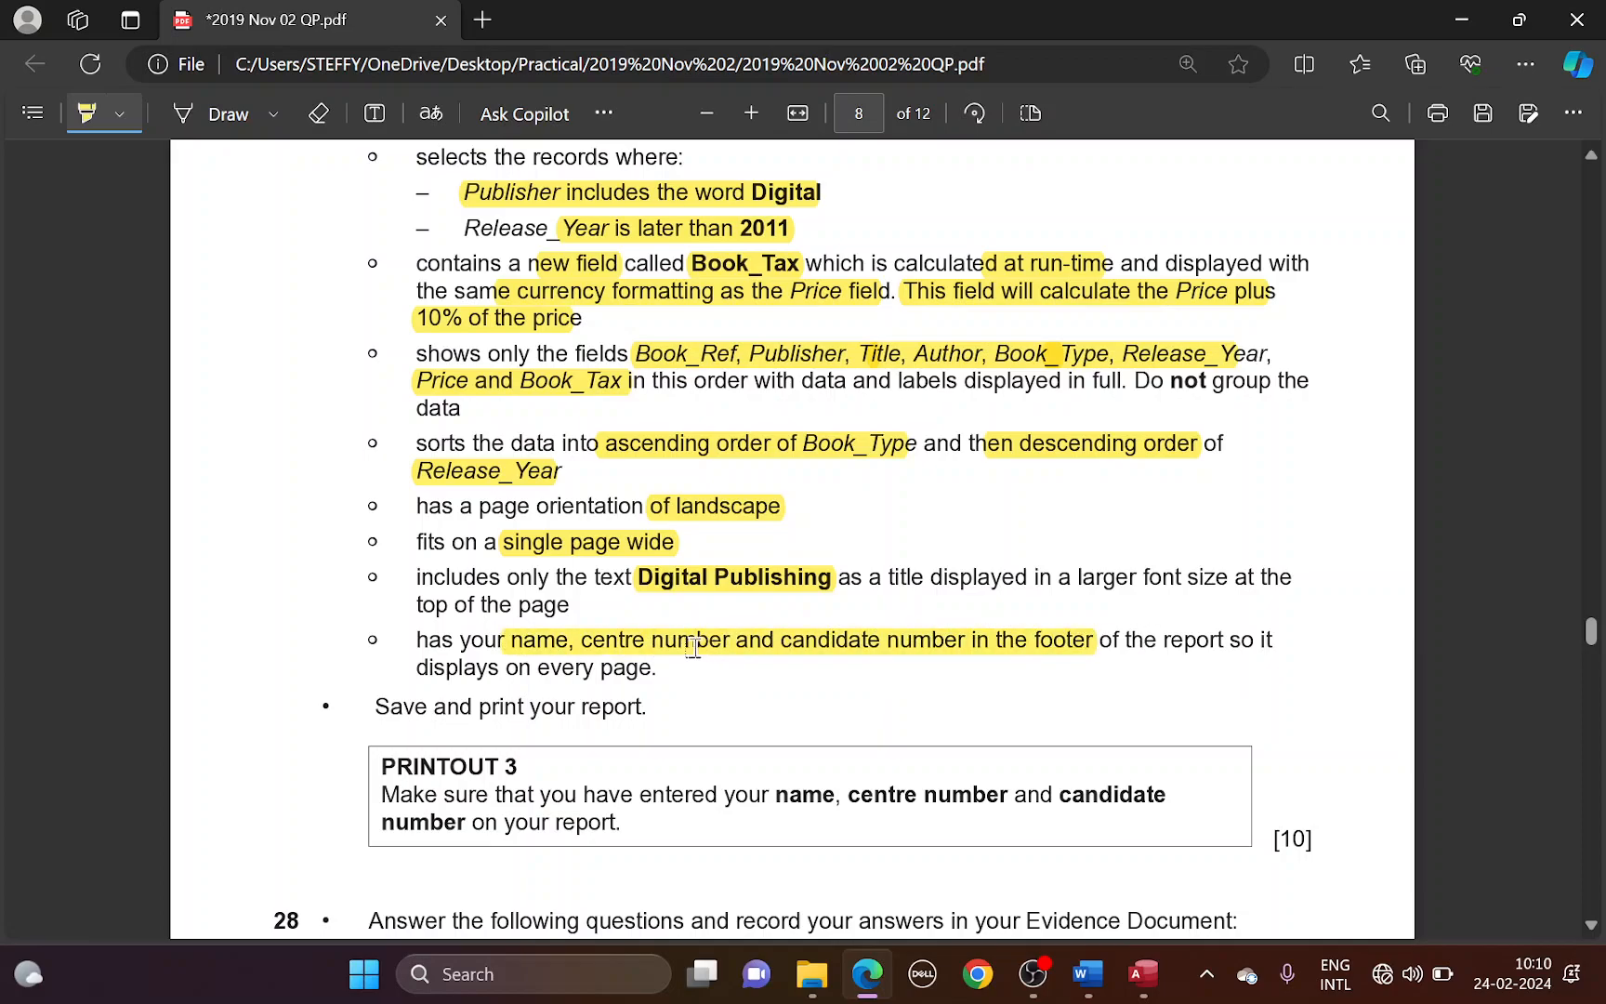
left_click_drag(507, 678, 651, 667)
key("alt+Tab")
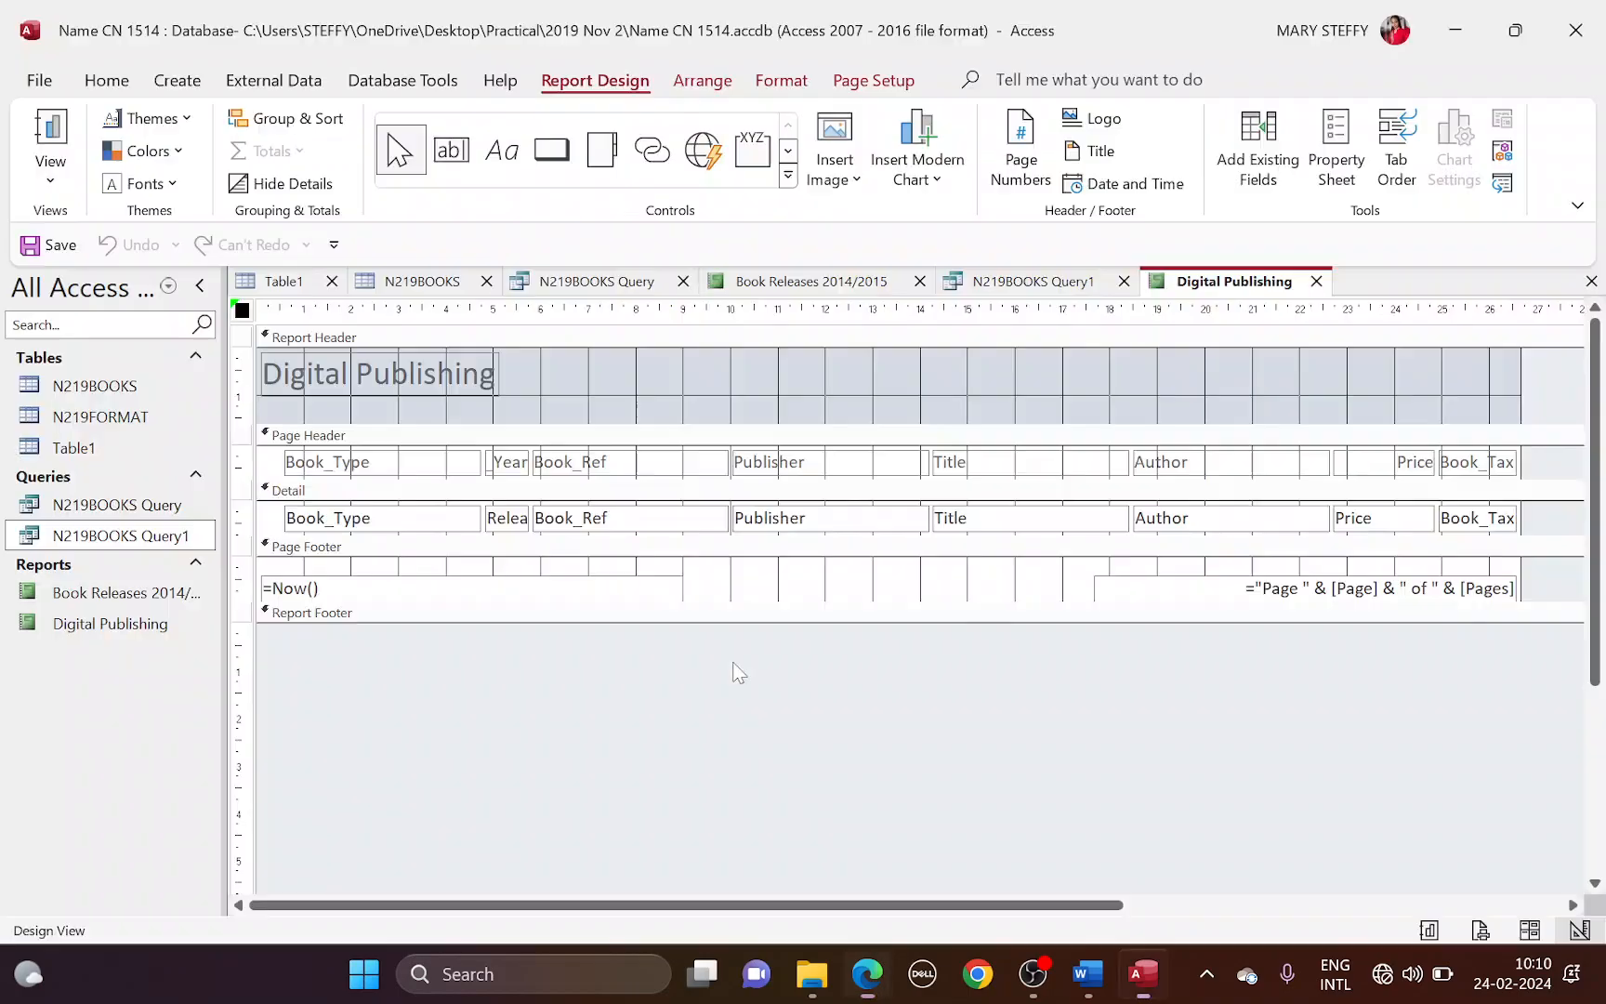
left_click(507, 165)
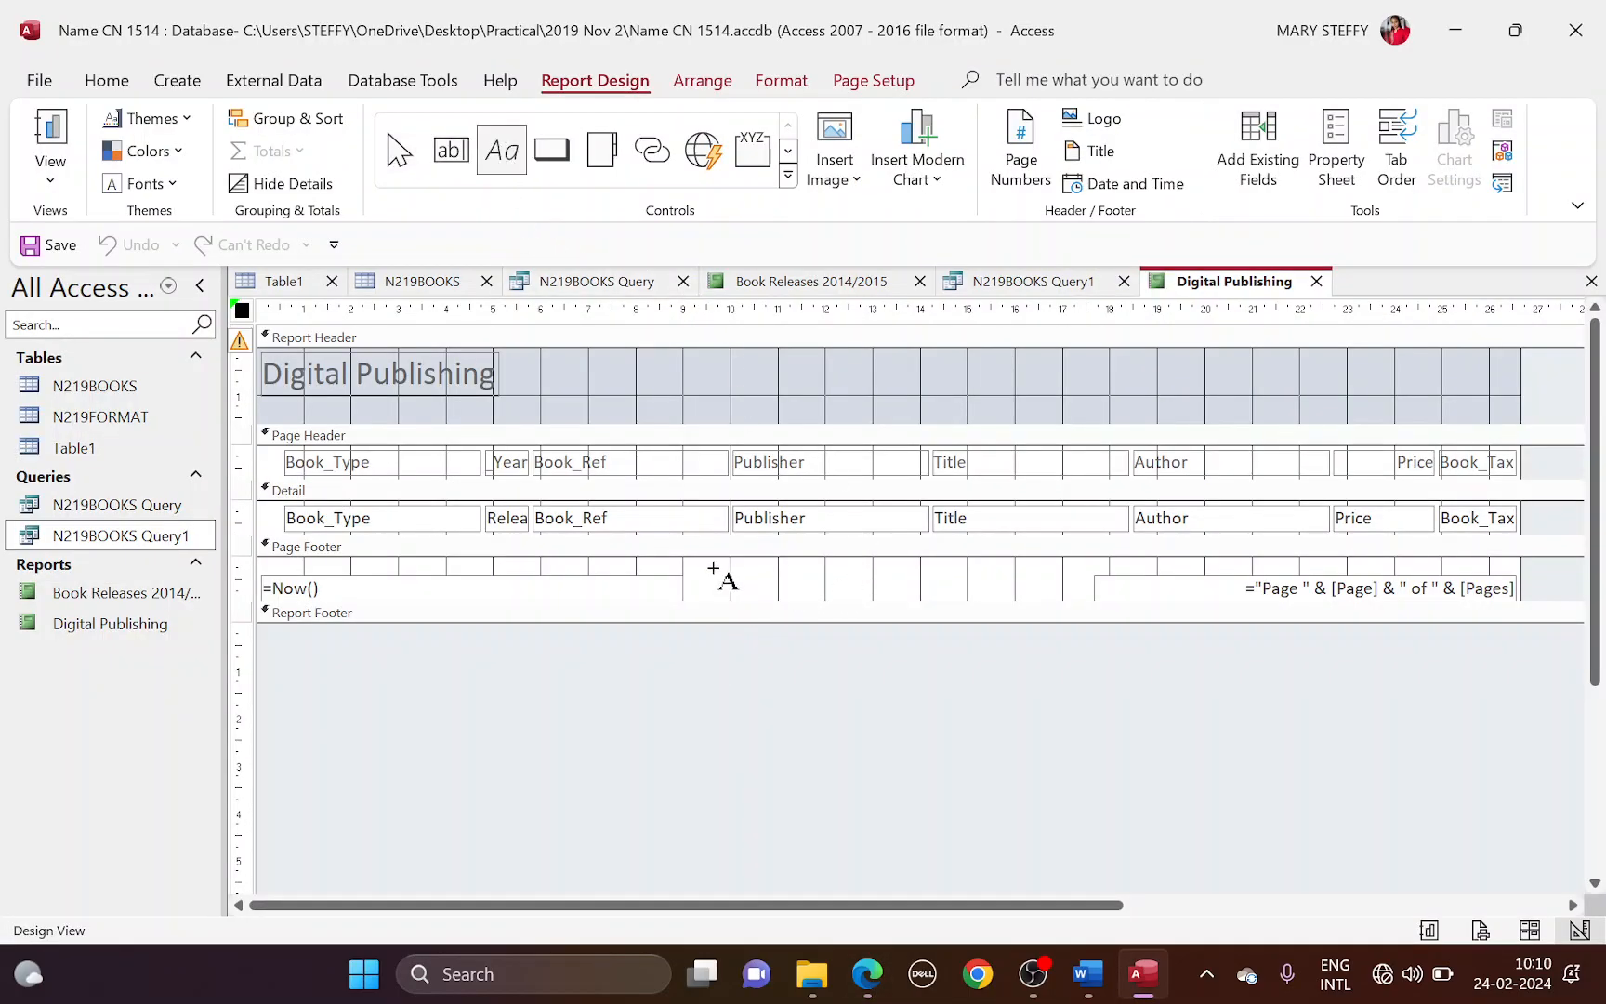
left_click_drag(712, 570, 1075, 593)
type("Name Cnumb 1514")
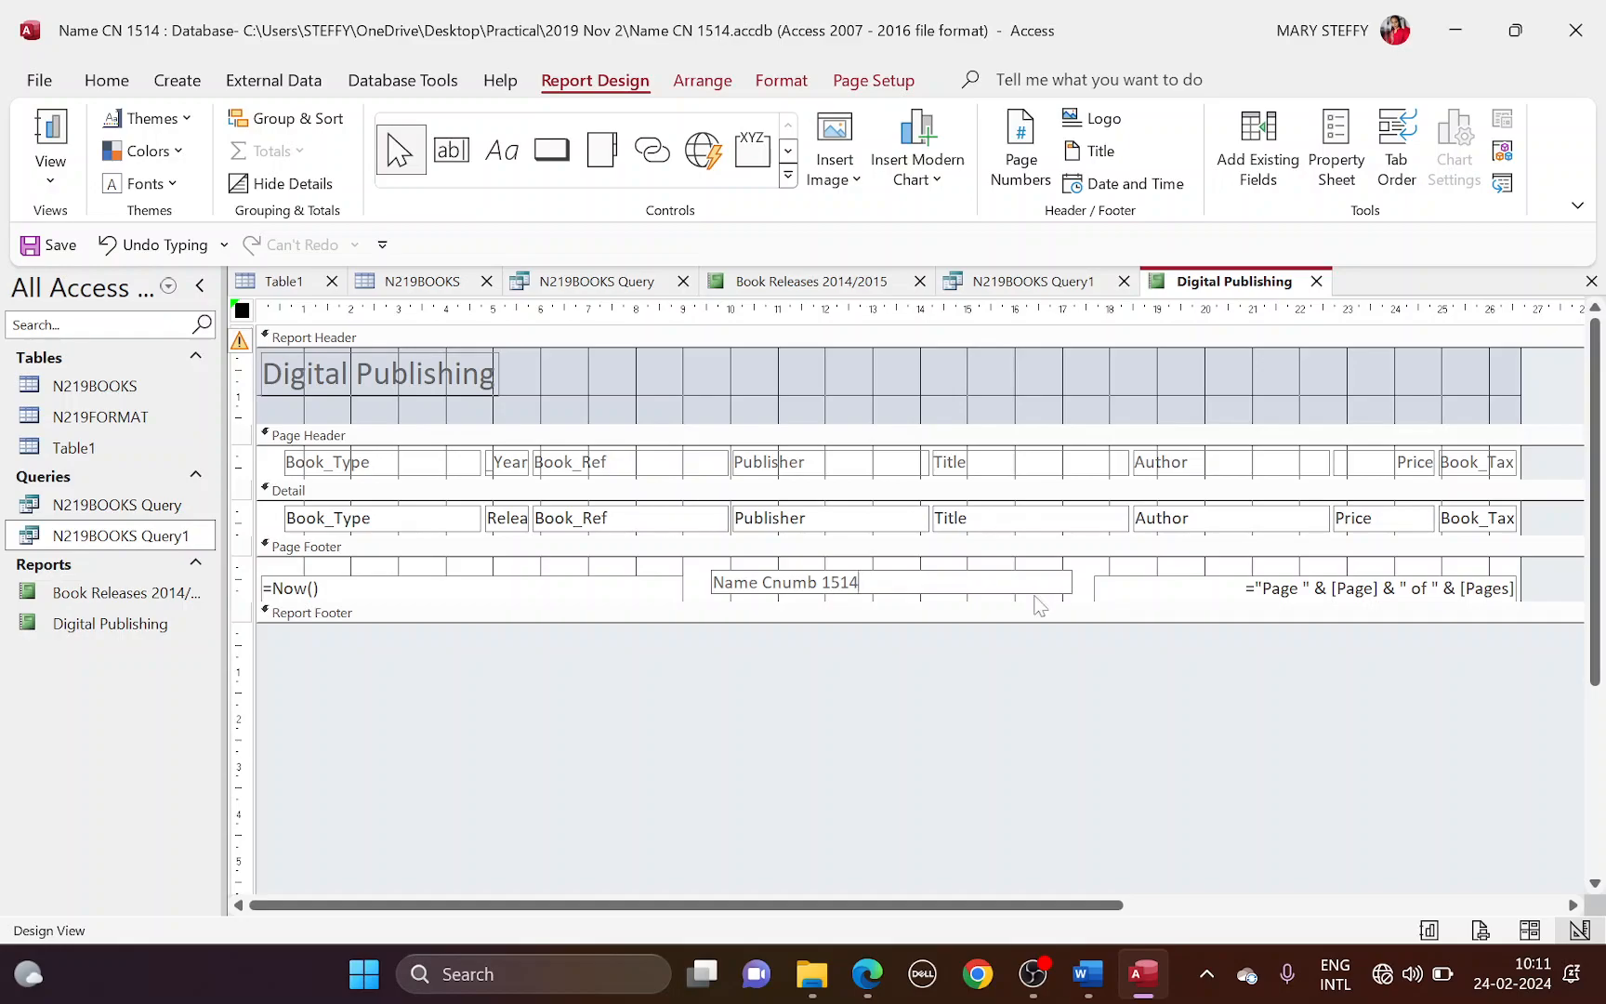
Step: Show the Digital Publishing report in Report View and examine its columns for truncated data and labels
left_click(44, 165)
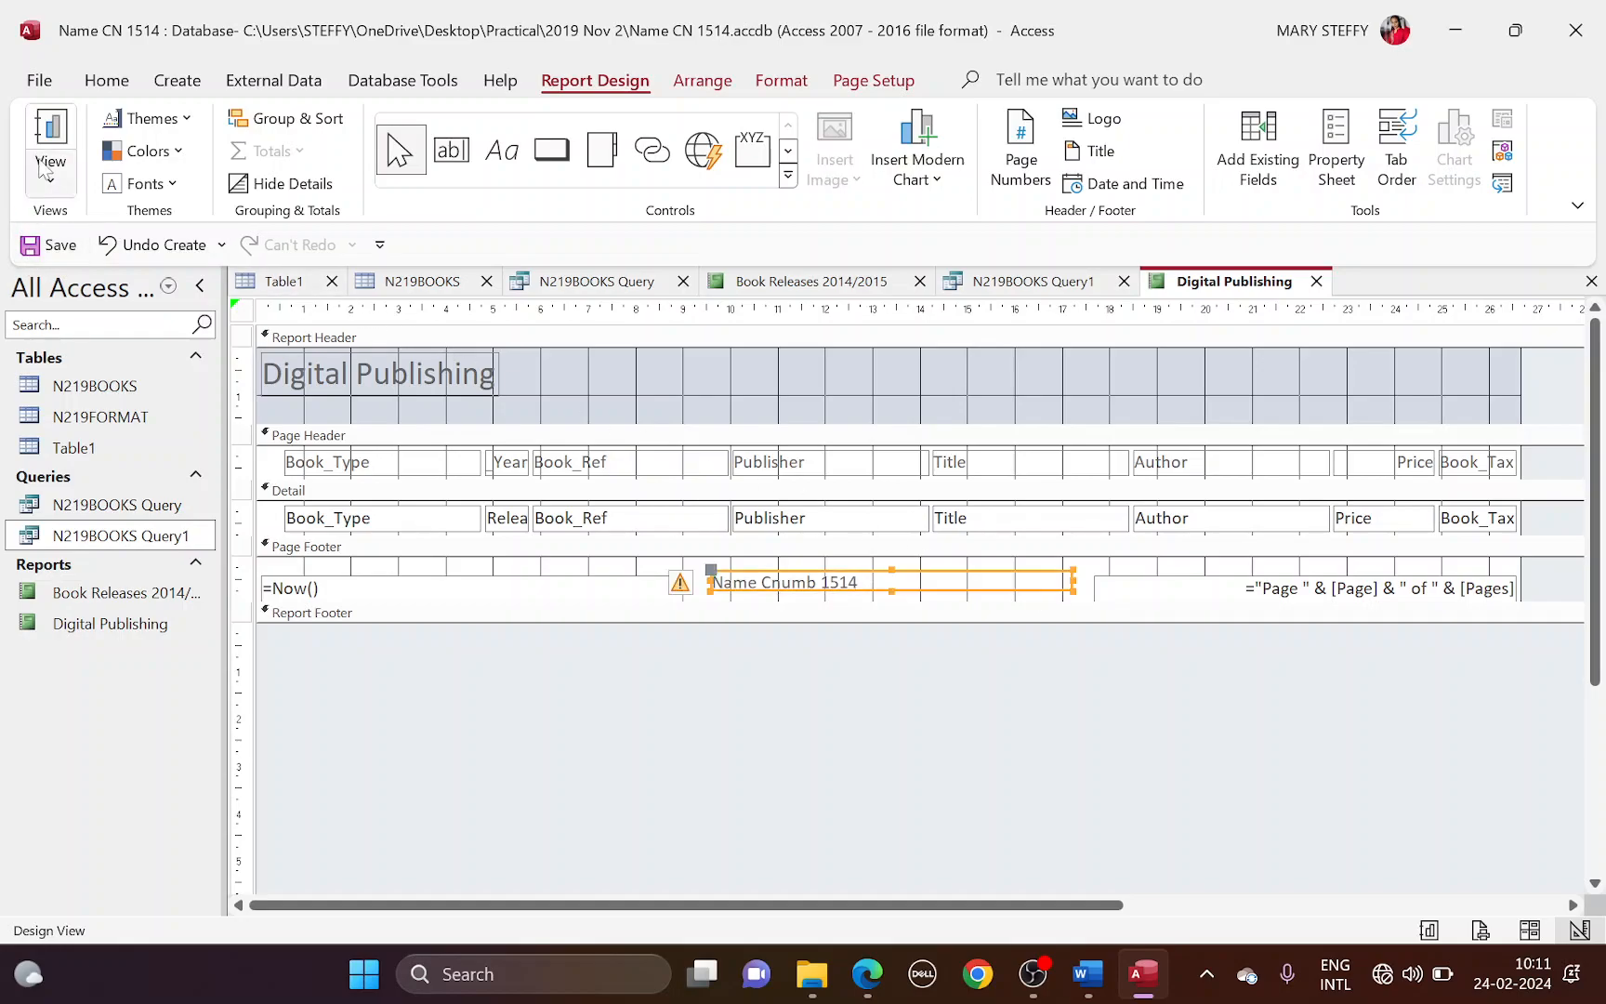
left_click(44, 165)
left_click(134, 226)
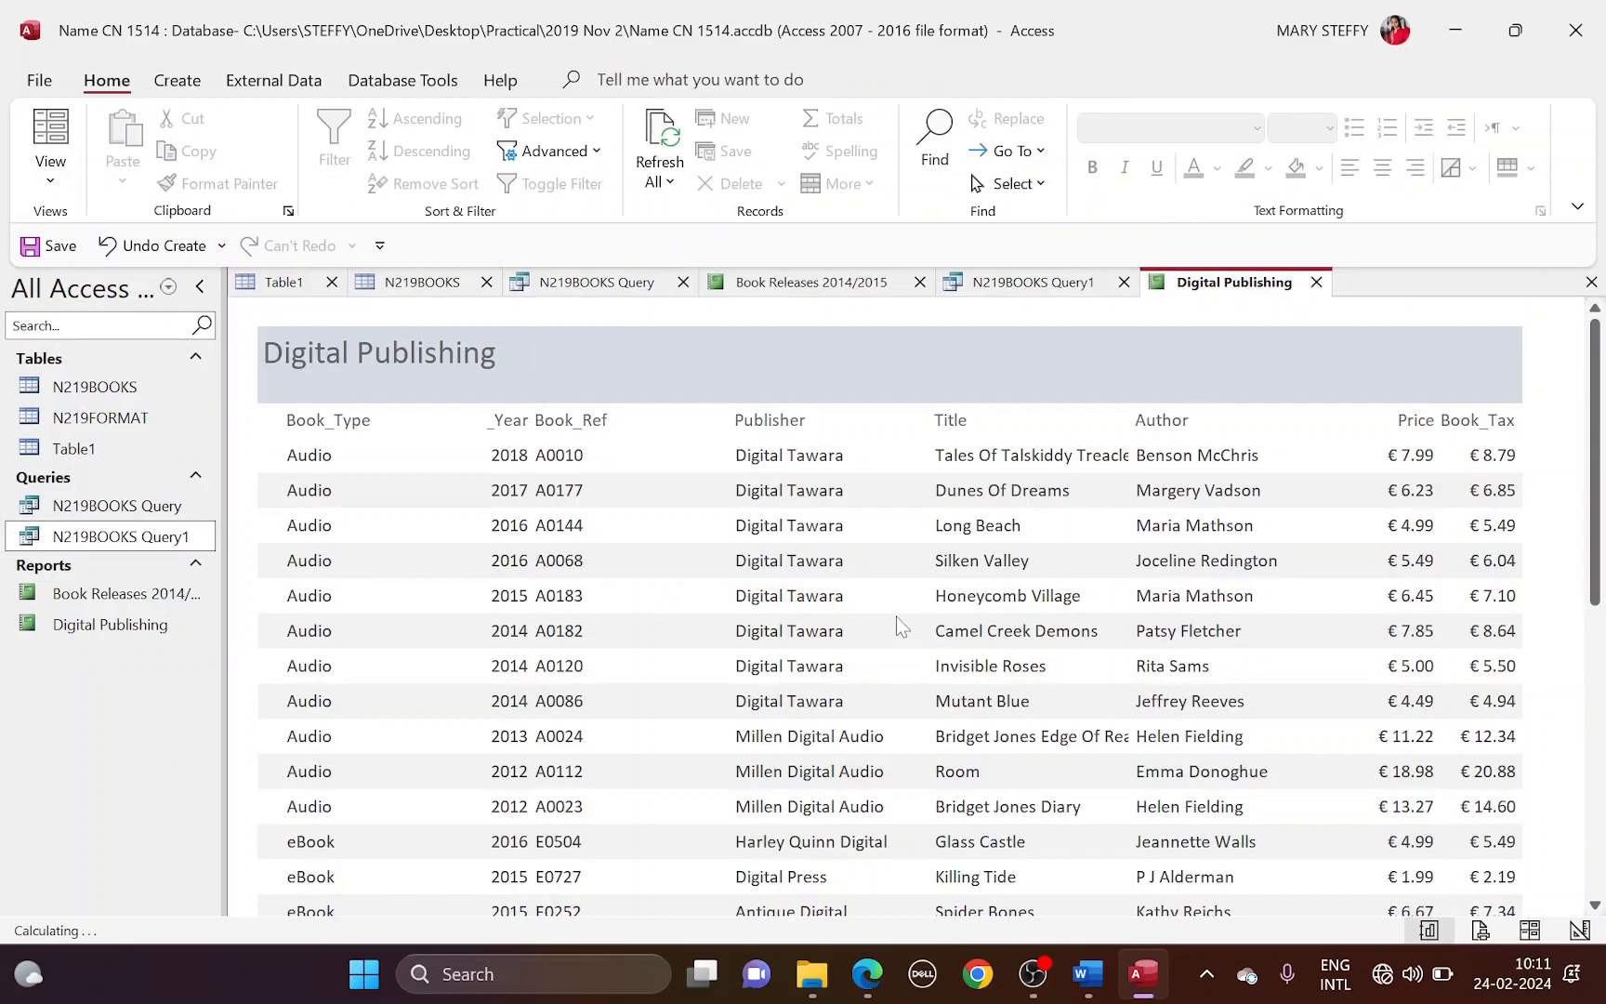
scroll(897, 640, "down", 3)
Step: Highlight the requirement for fully displayed data and labels in the question paper and open the report in Layout View
key("alt+Tab")
scroll(884, 641, "down", 1)
scroll(932, 542, "up", 2)
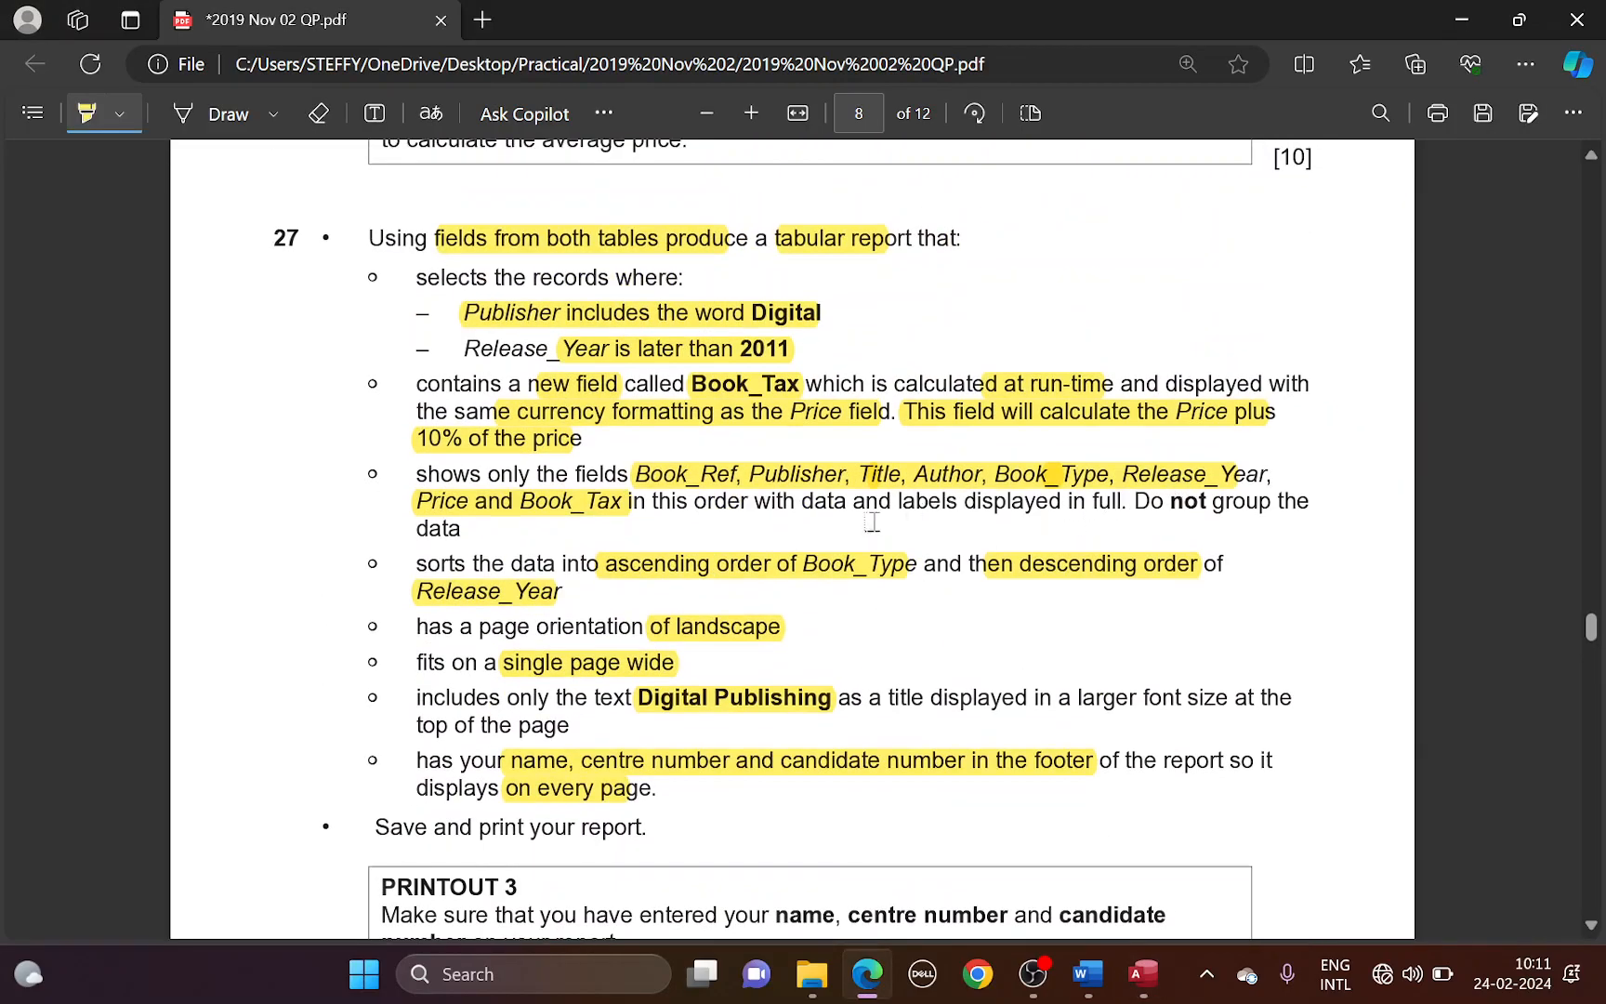
left_click_drag(678, 503, 860, 491)
key("alt+Tab")
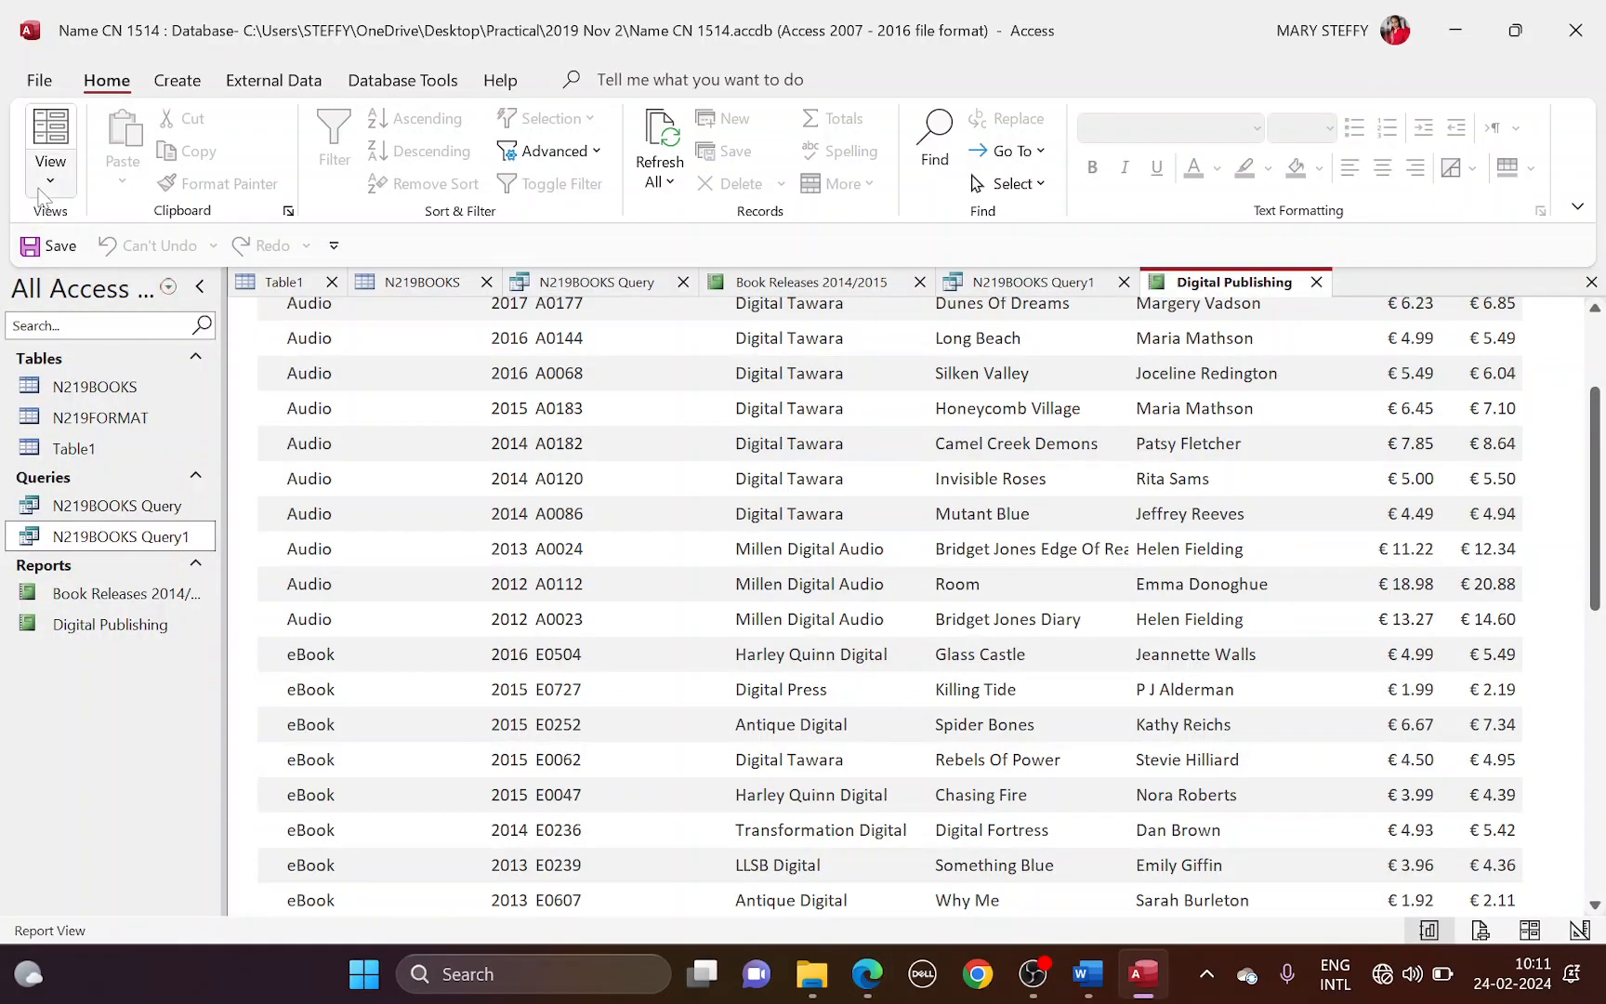
left_click(43, 186)
left_click(102, 332)
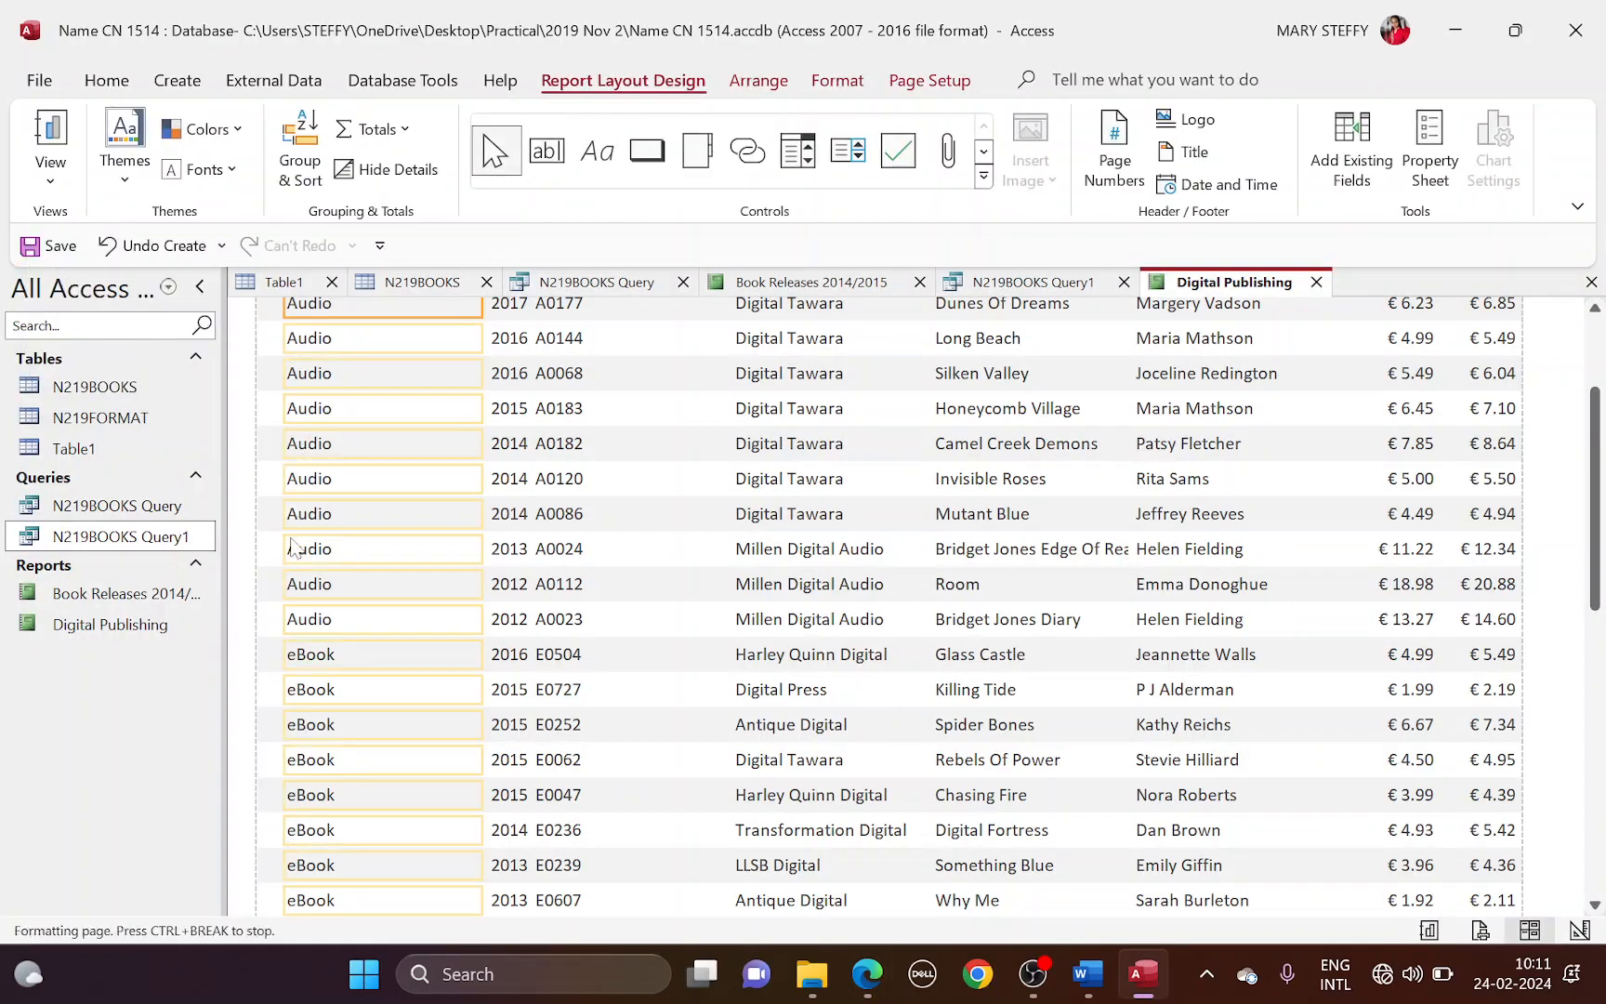
Step: Check the required field order in the question paper and narrow the report's Book_Type column to fit its contents
key("alt+Tab")
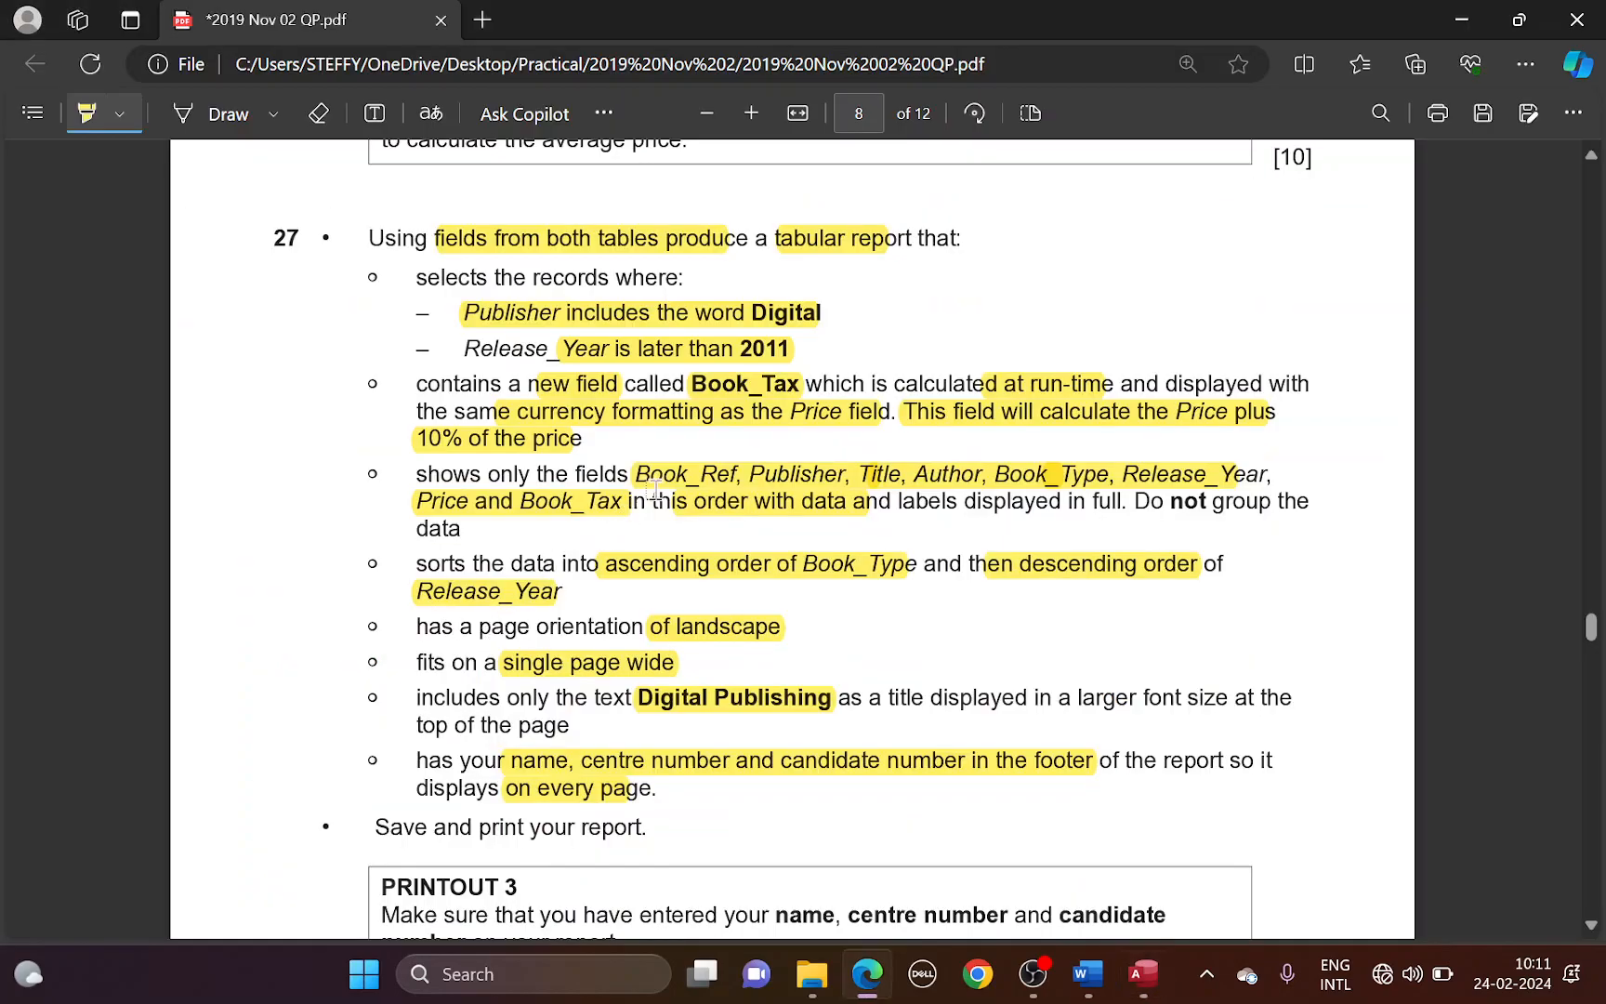
key("alt+Tab")
key("alt+Tab")
key("alt+Tab")
left_click(316, 420)
left_click(330, 465, "shift")
left_click_drag(482, 423, 375, 431)
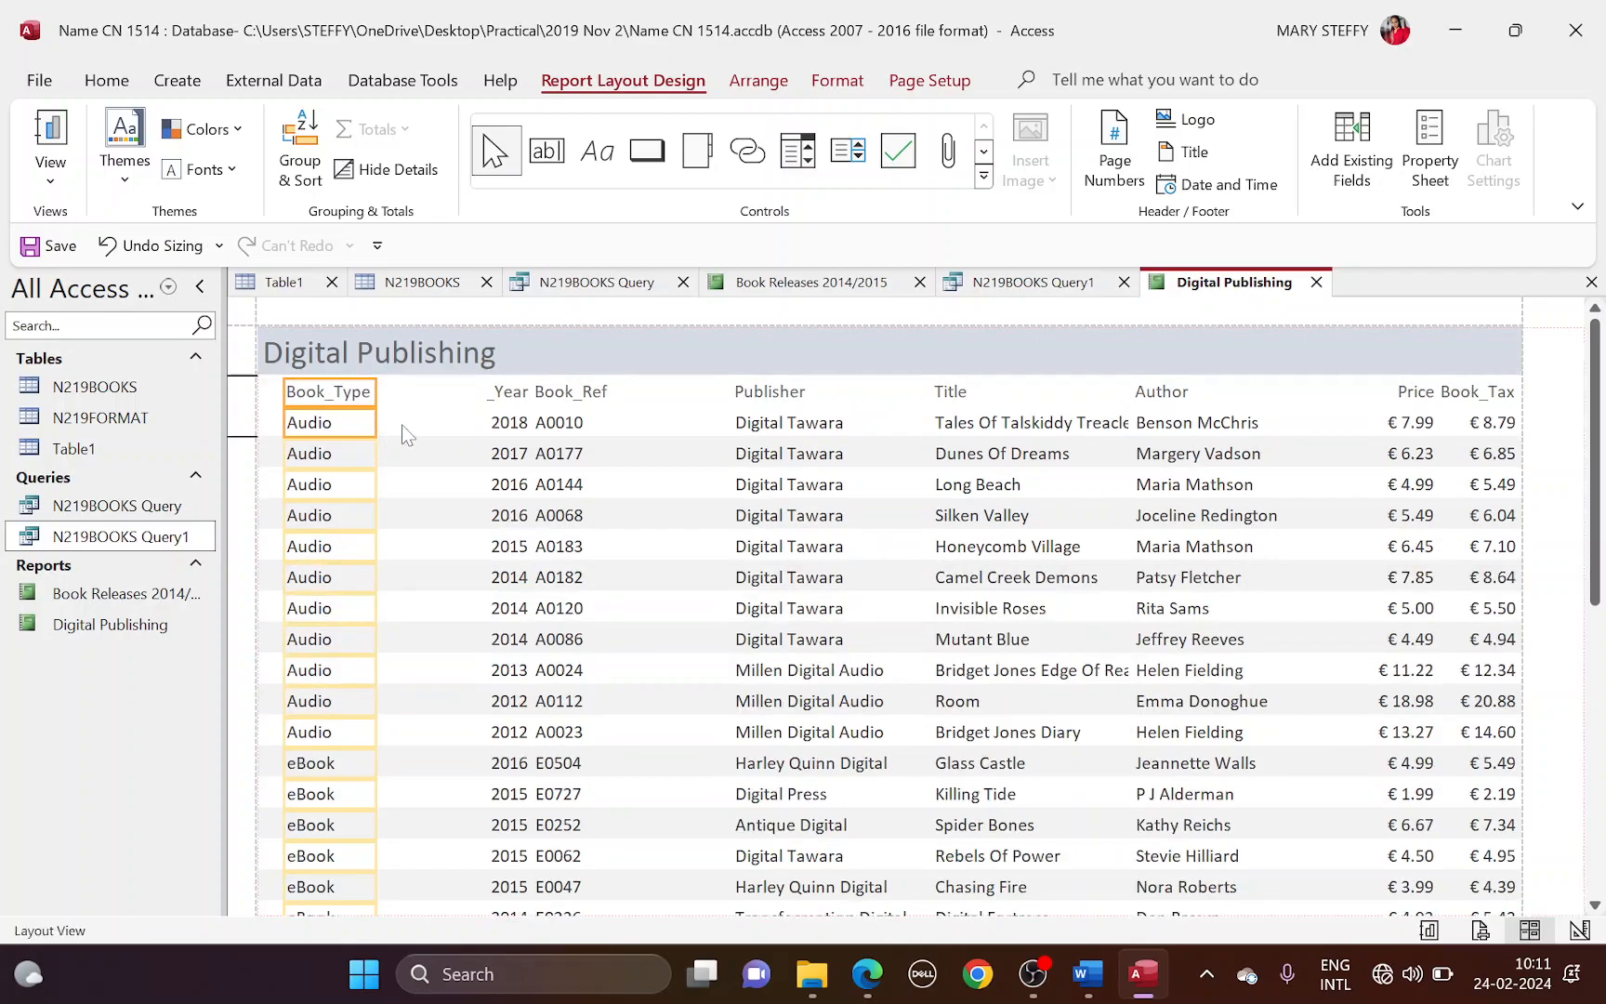
Step: Move the Book_Type column across the report to just before the Price column
key("Right")
key("Right")
key("Right")
key("Right")
key("Right")
key("Right")
key("Right")
key("Right")
key("Right")
key("Right")
key("Right")
key("Right")
key("Right")
key("Right")
key("Right")
key("Right")
key("Right")
key("Right")
key("Right")
key("Right")
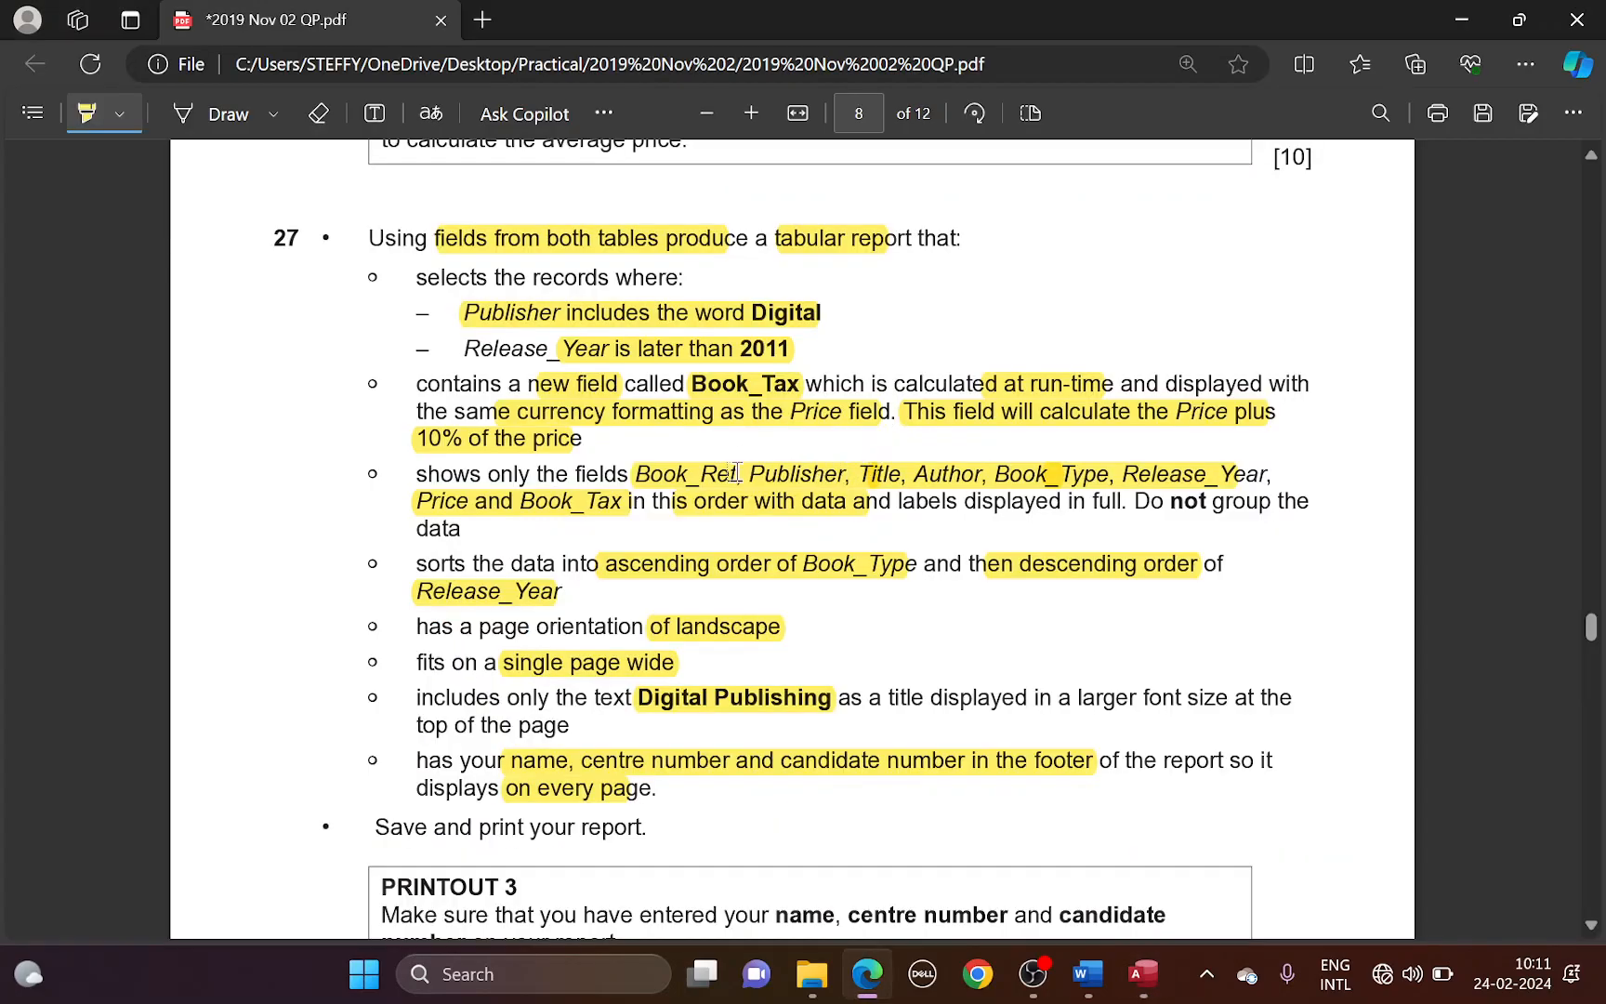
Step: Place the Book_Ref column first in the report and narrow it to fit its label
key("alt+Tab")
left_click(574, 395)
left_click(551, 423)
left_click_drag(551, 423, 343, 420)
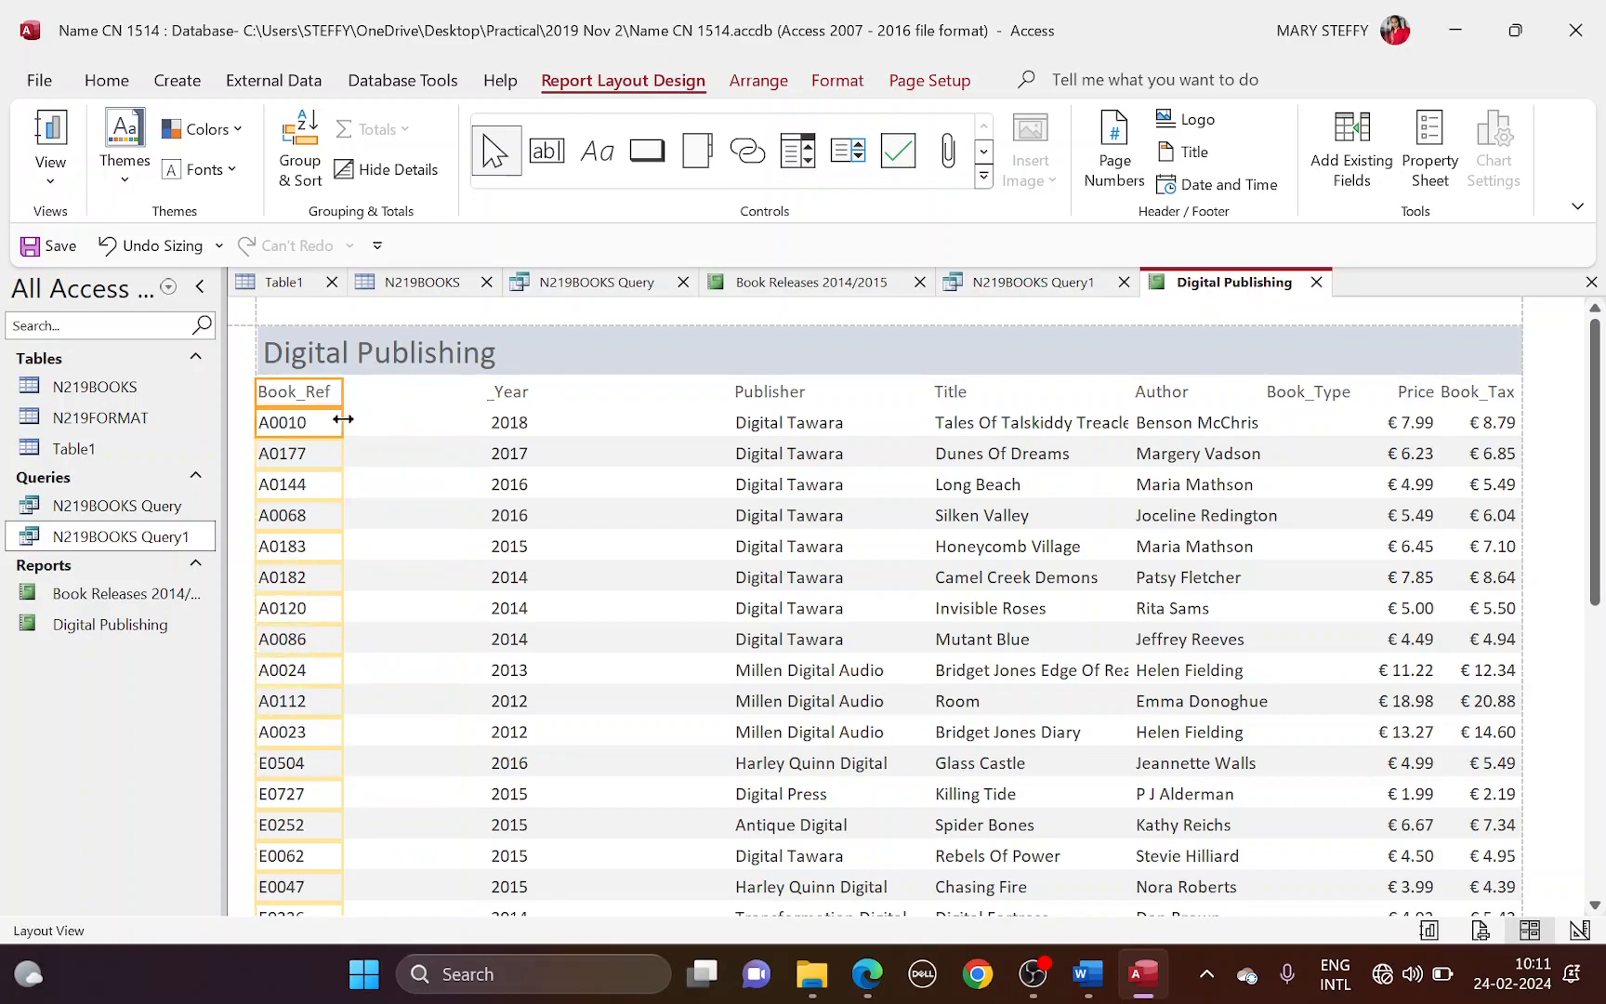
Step: Shift the Release_Year column towards Title and place the Publisher column directly after Book_Ref
key("alt+Tab")
key("alt+Tab")
left_click(511, 399)
left_click_drag(513, 423, 734, 399)
left_click(754, 424)
left_click_drag(754, 424, 539, 418)
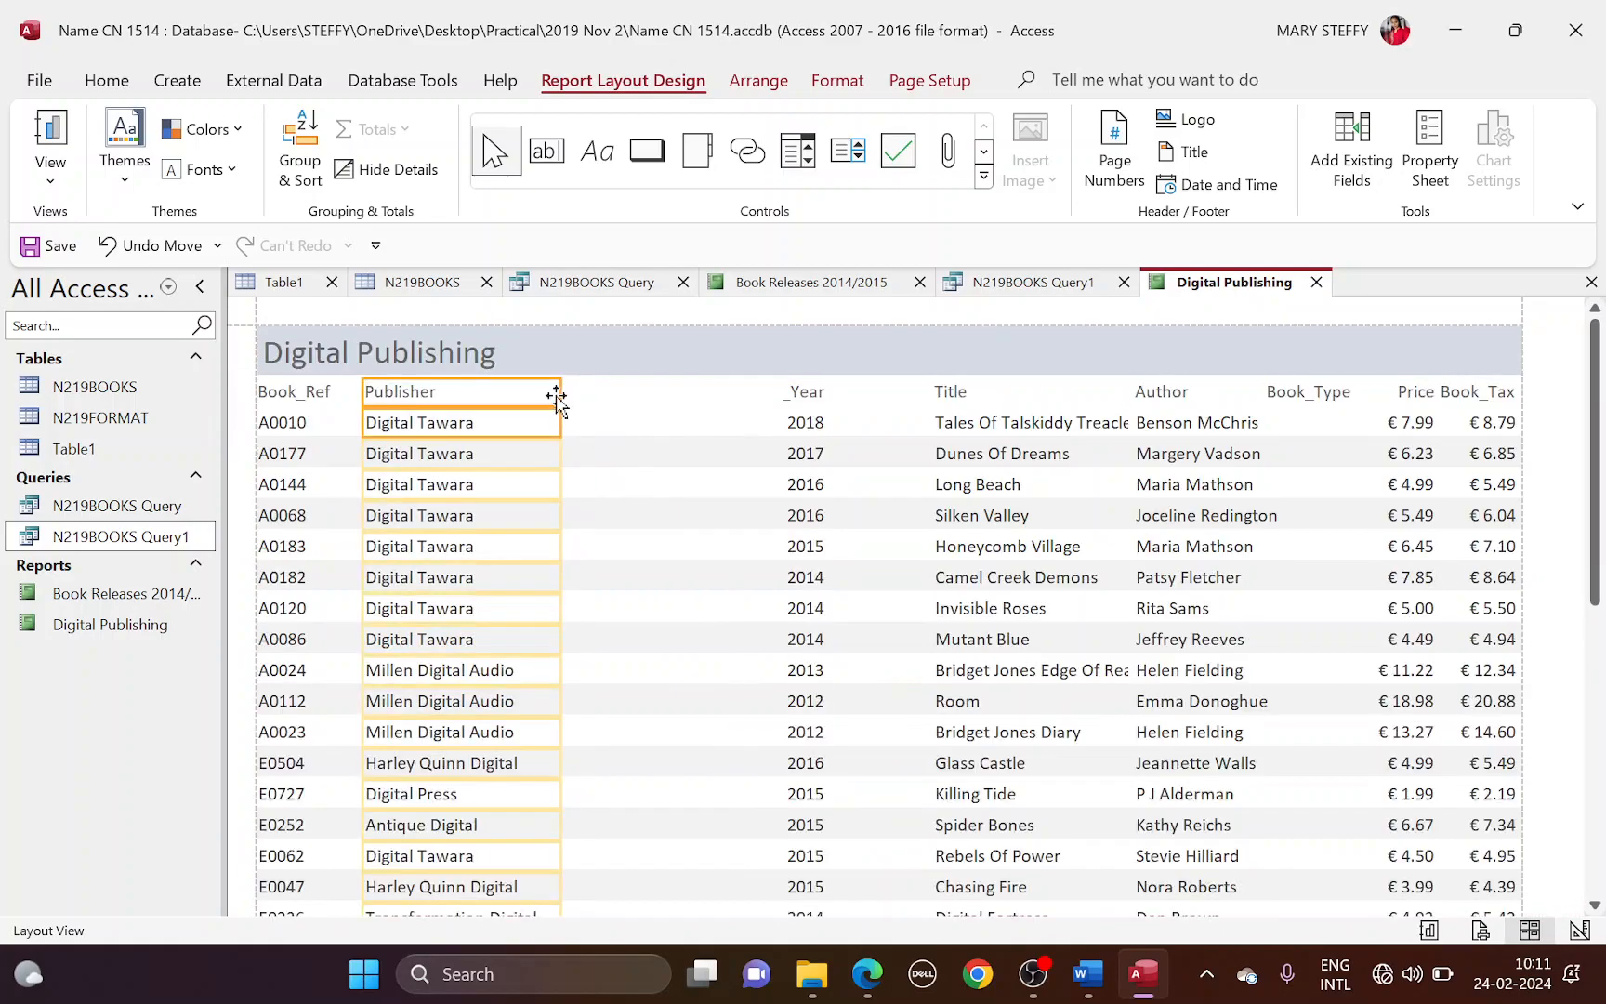
left_click_drag(557, 393, 525, 394)
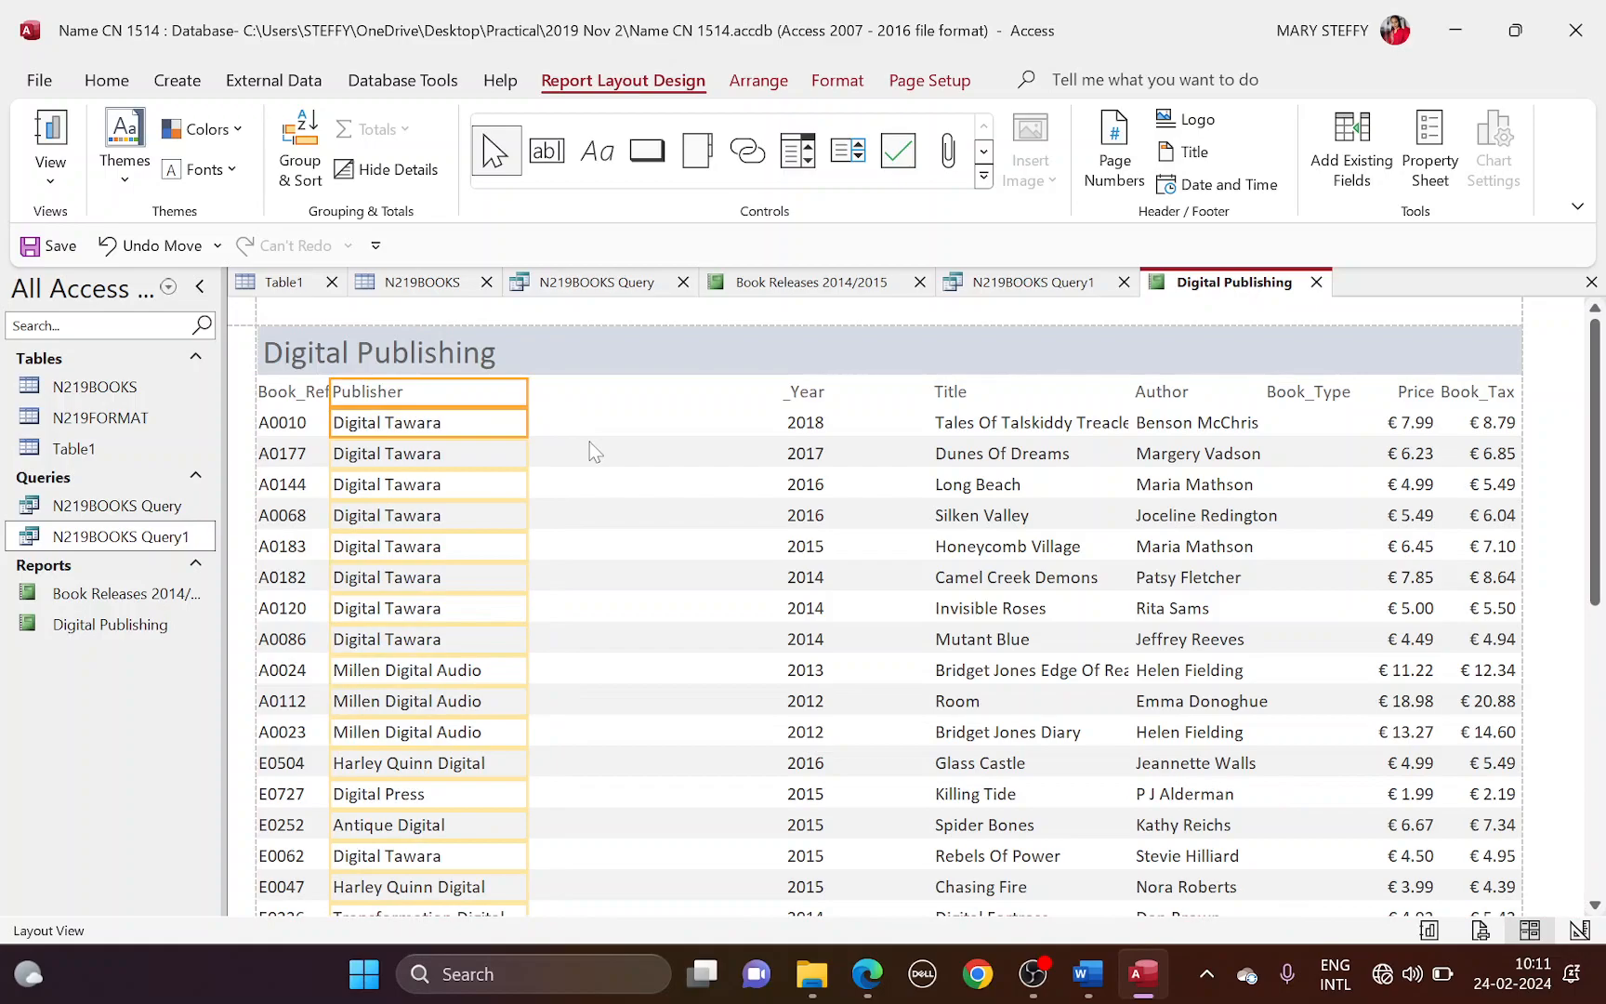
key("ctrl+z")
key("super+Tab")
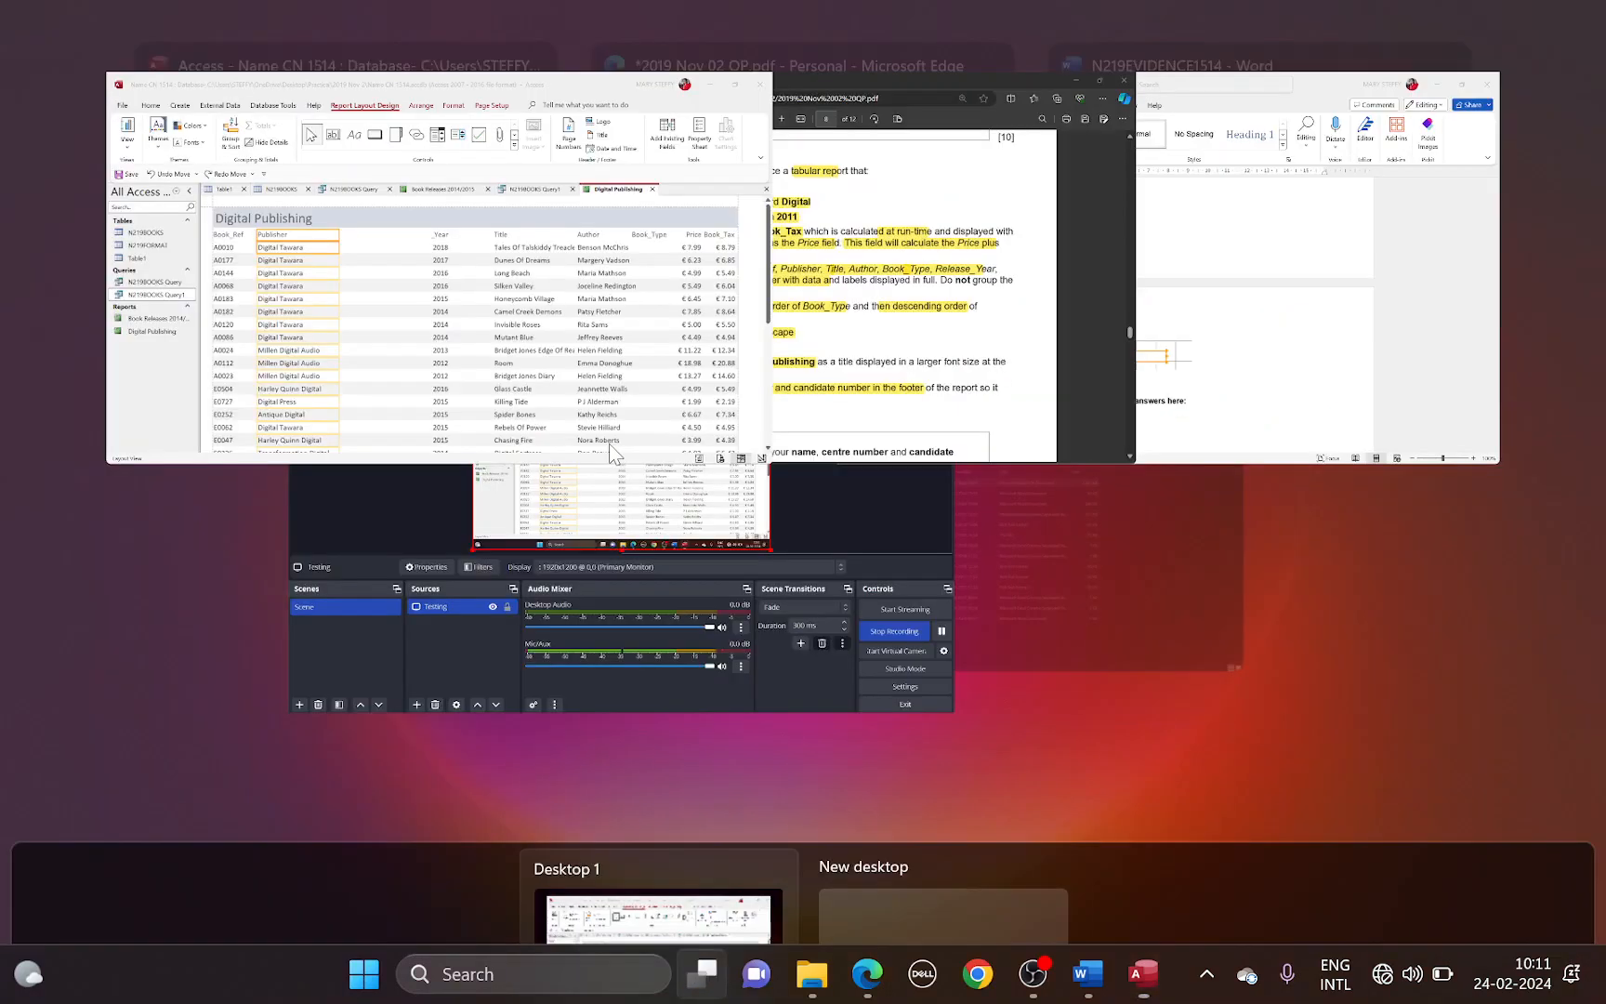
key("super+Tab")
key("super")
key("super")
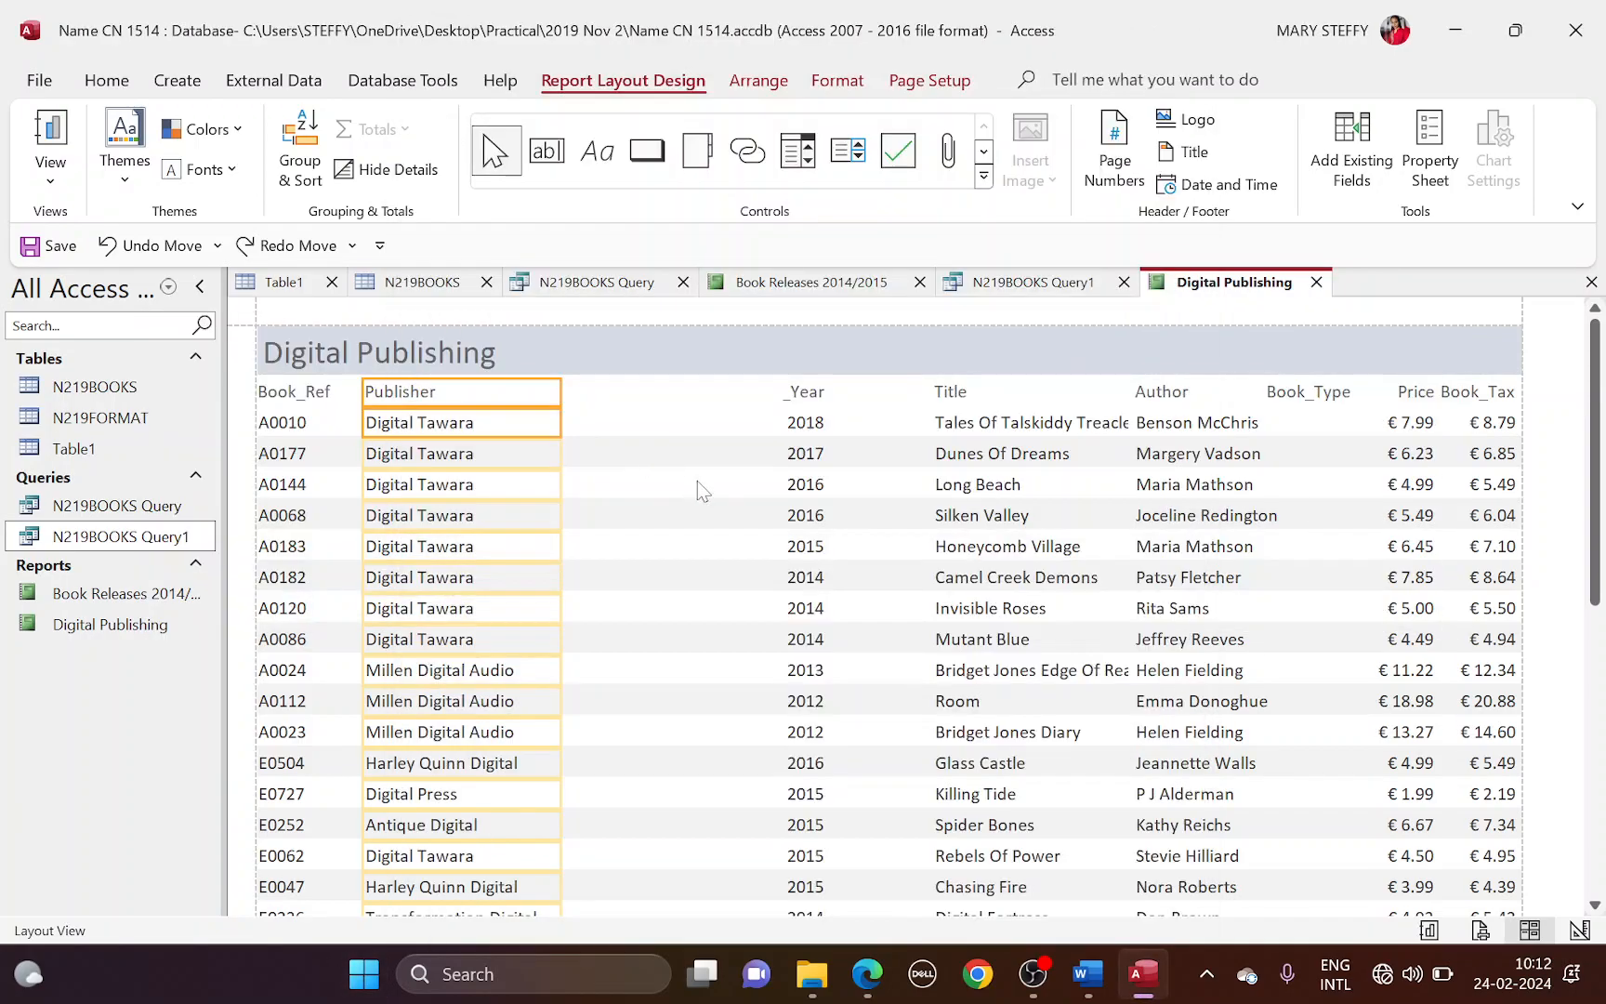
Step: Shift the Release_Year column further towards Author and move the Title column to follow Publisher
key("alt+Tab")
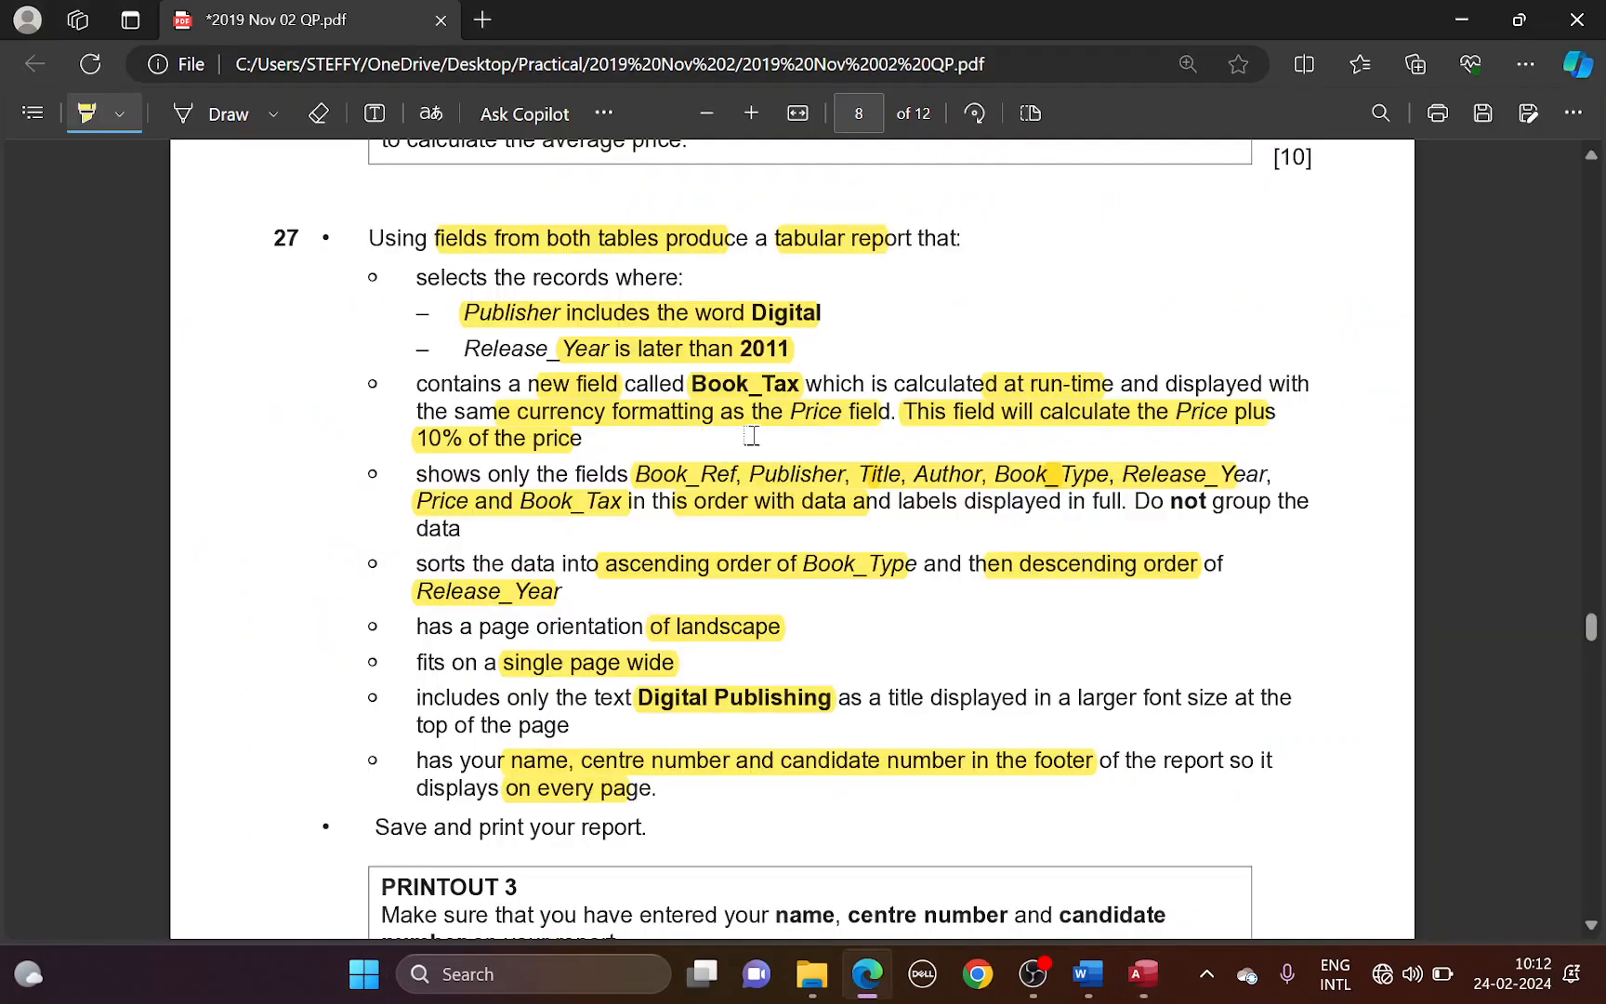
key("alt+Tab")
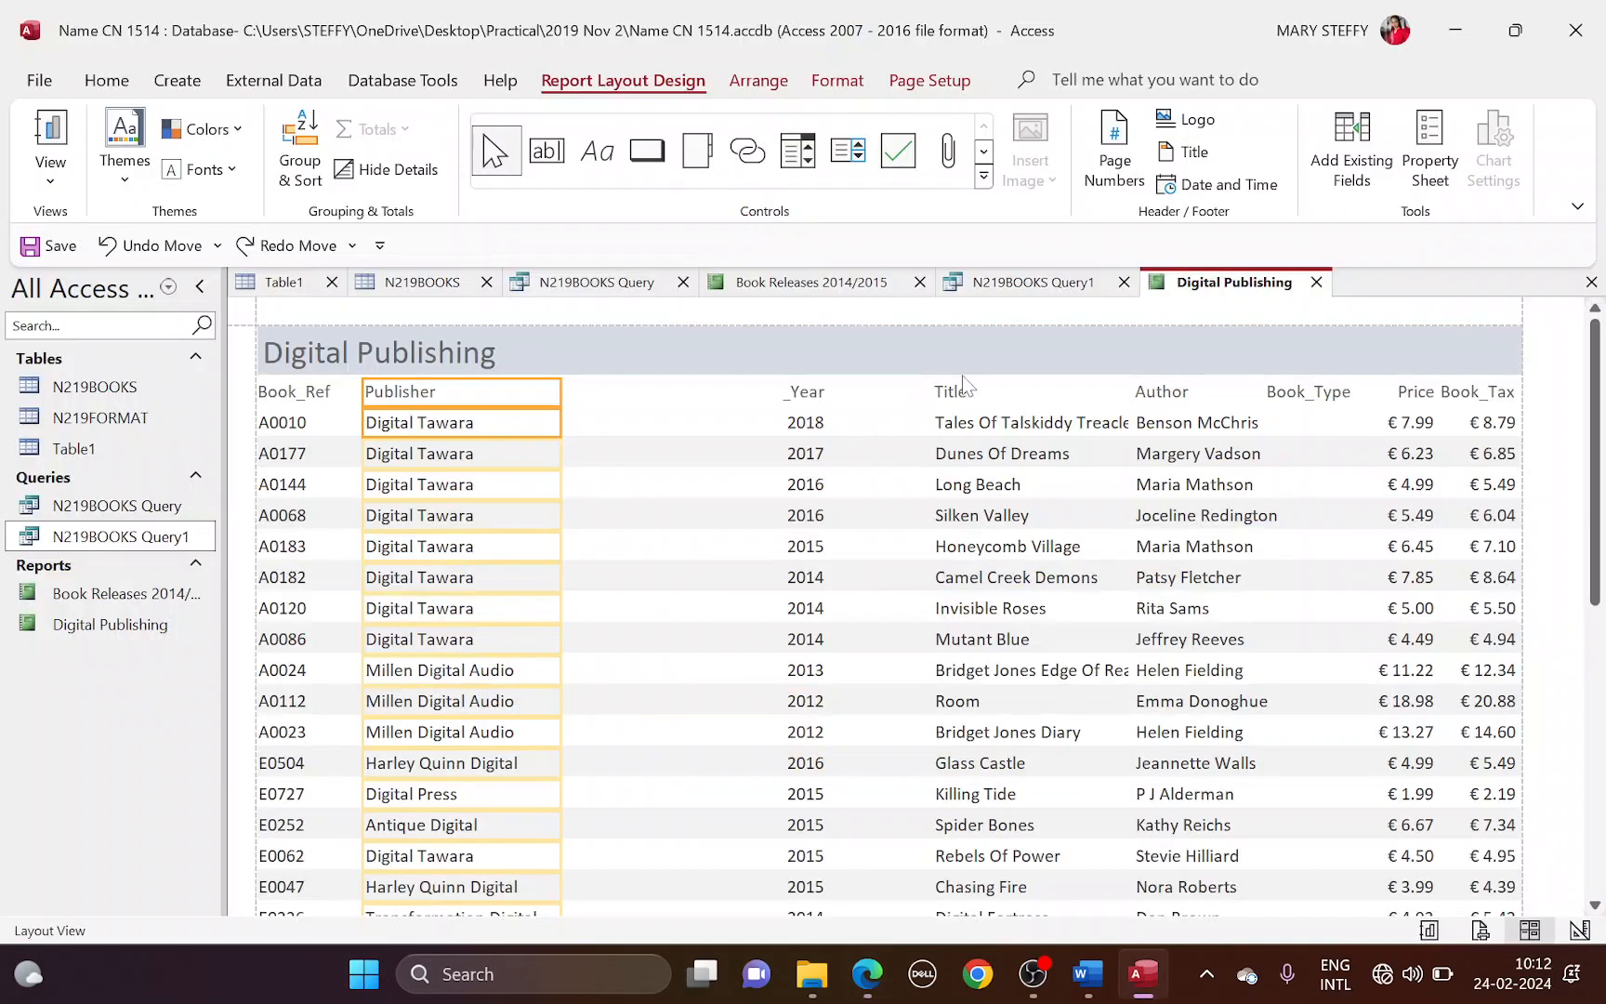
left_click(807, 390)
left_click_drag(812, 423, 867, 426)
left_click(998, 405)
left_click(995, 427)
left_click_drag(995, 427, 715, 425)
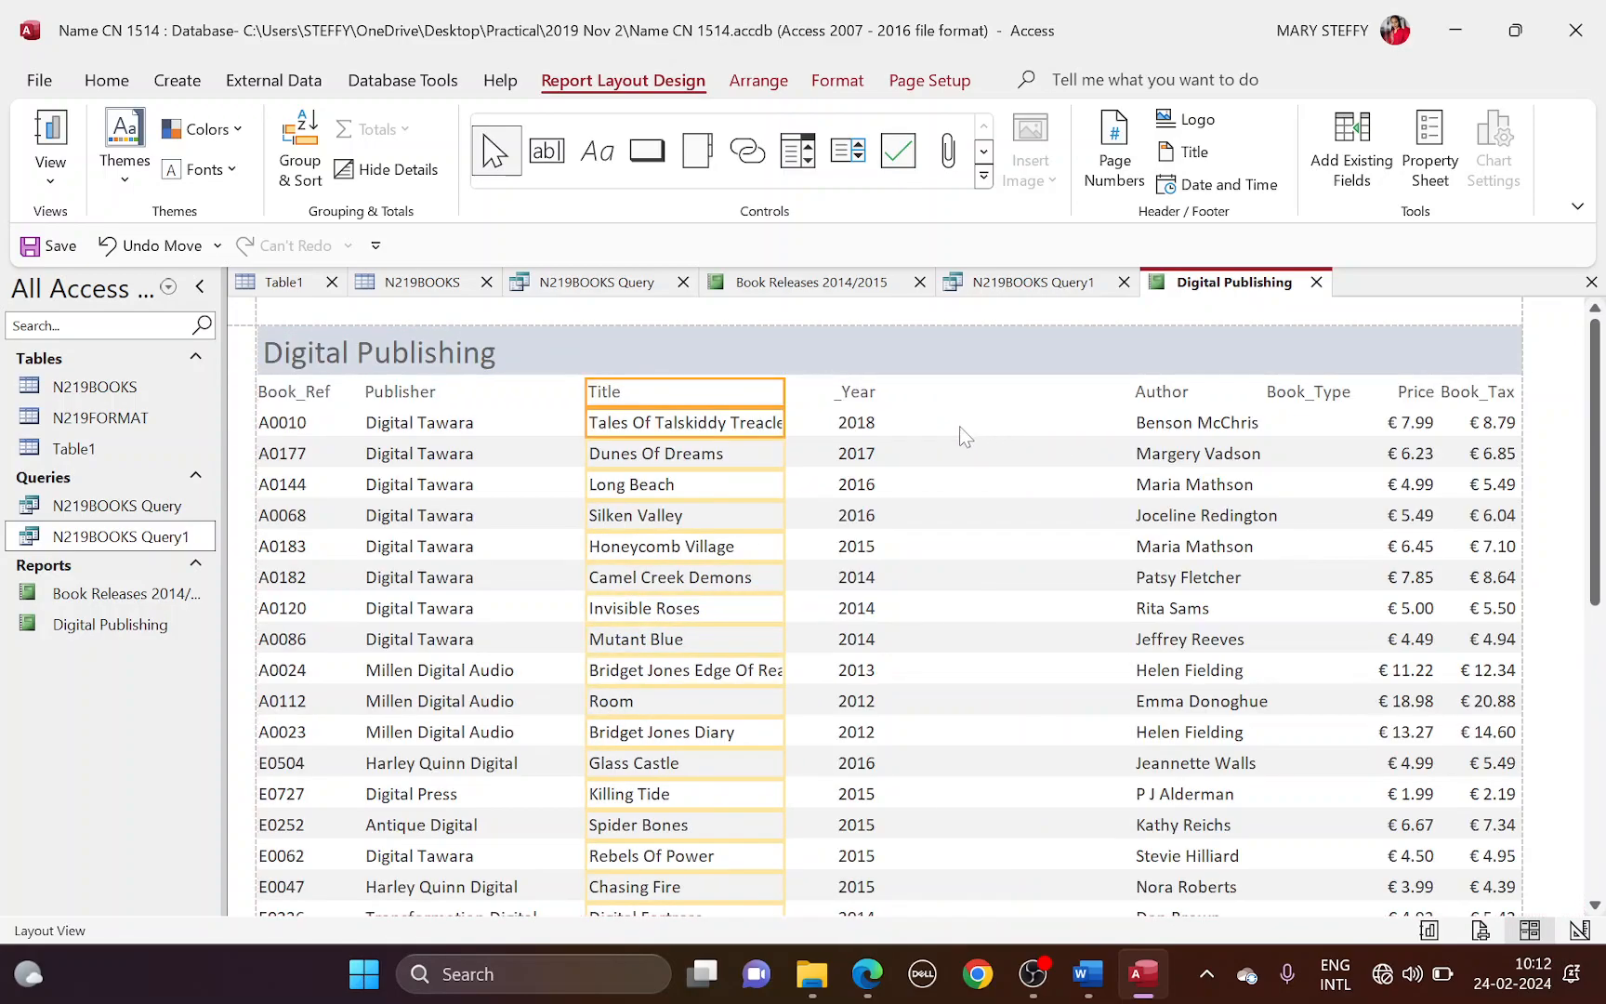
Step: Widen the Title column until the longest book titles show in full and bring it closer to Publisher
left_click_drag(774, 393, 823, 398)
key("Left")
key("Left")
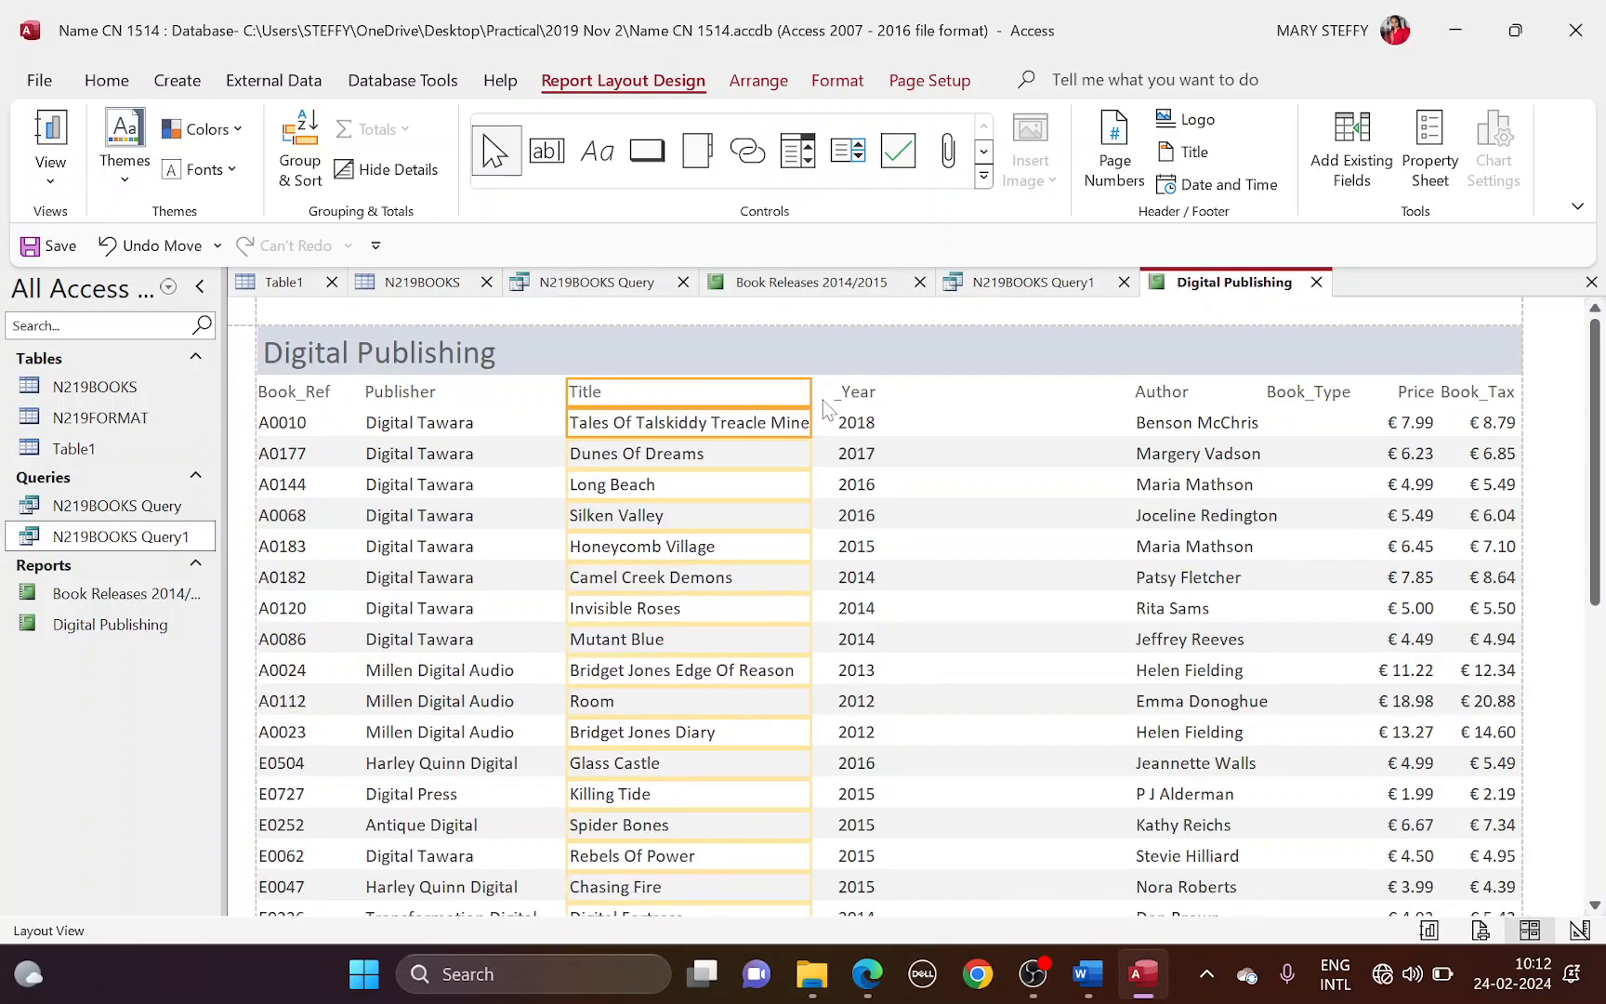
left_click_drag(810, 389, 821, 394)
scroll(794, 556, "down", 5)
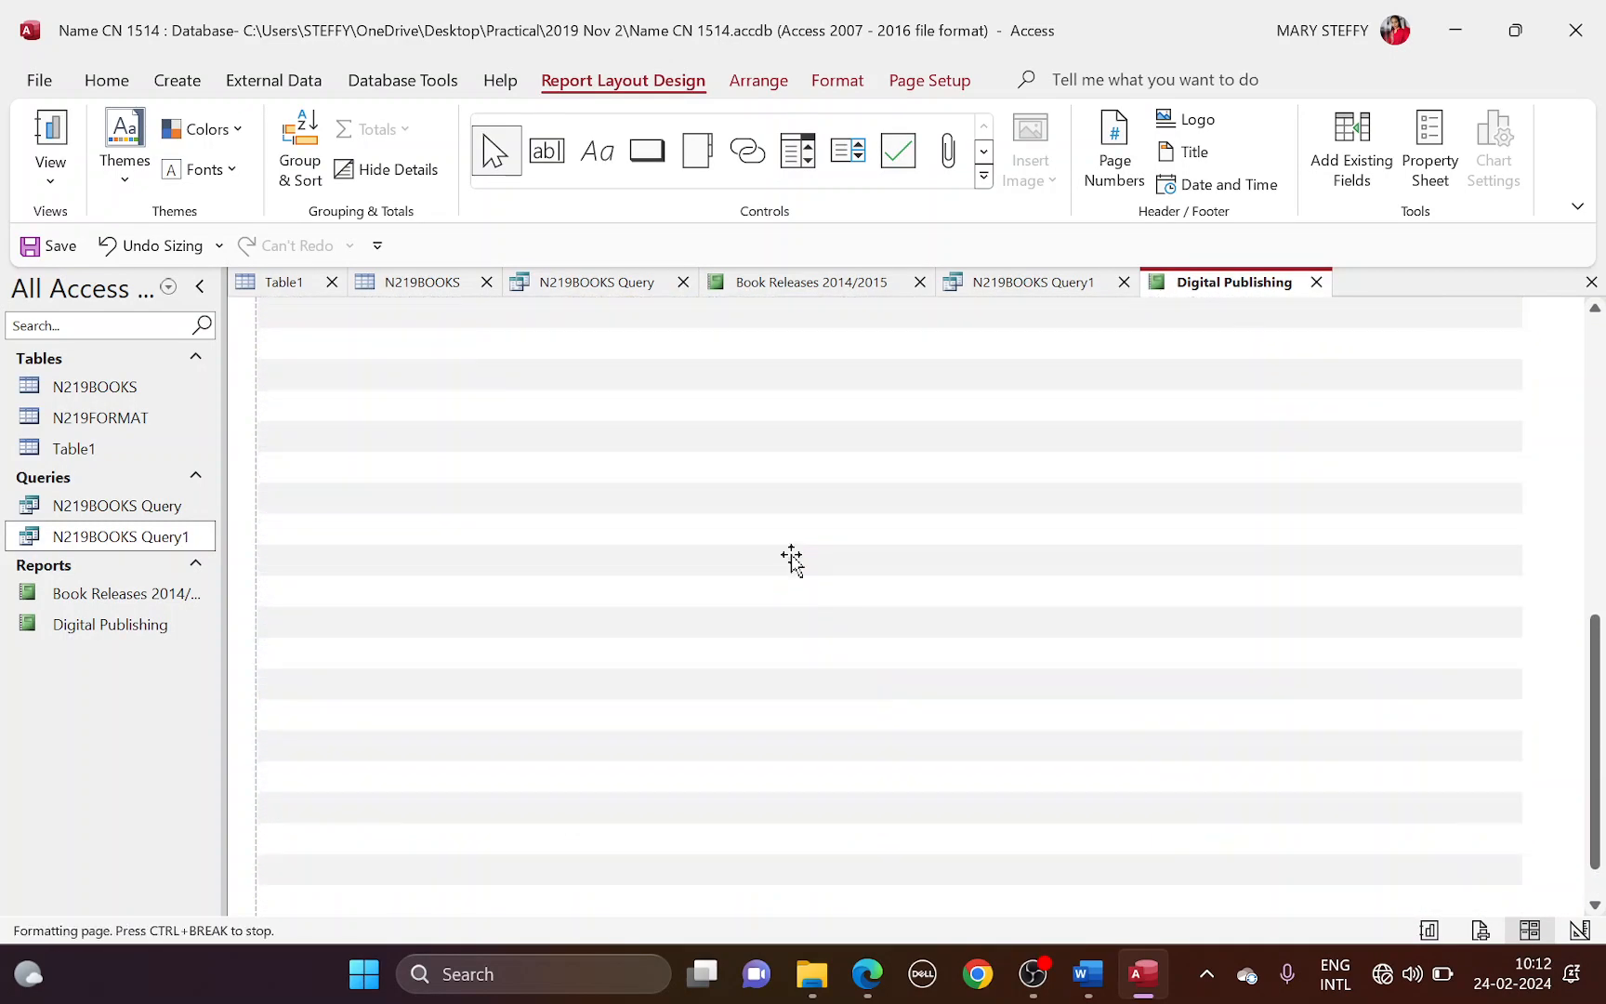
scroll(791, 558, "up", 10)
Step: Shift the Release_Year column up to the Author position and move the Author column in after Title
key("alt+Tab")
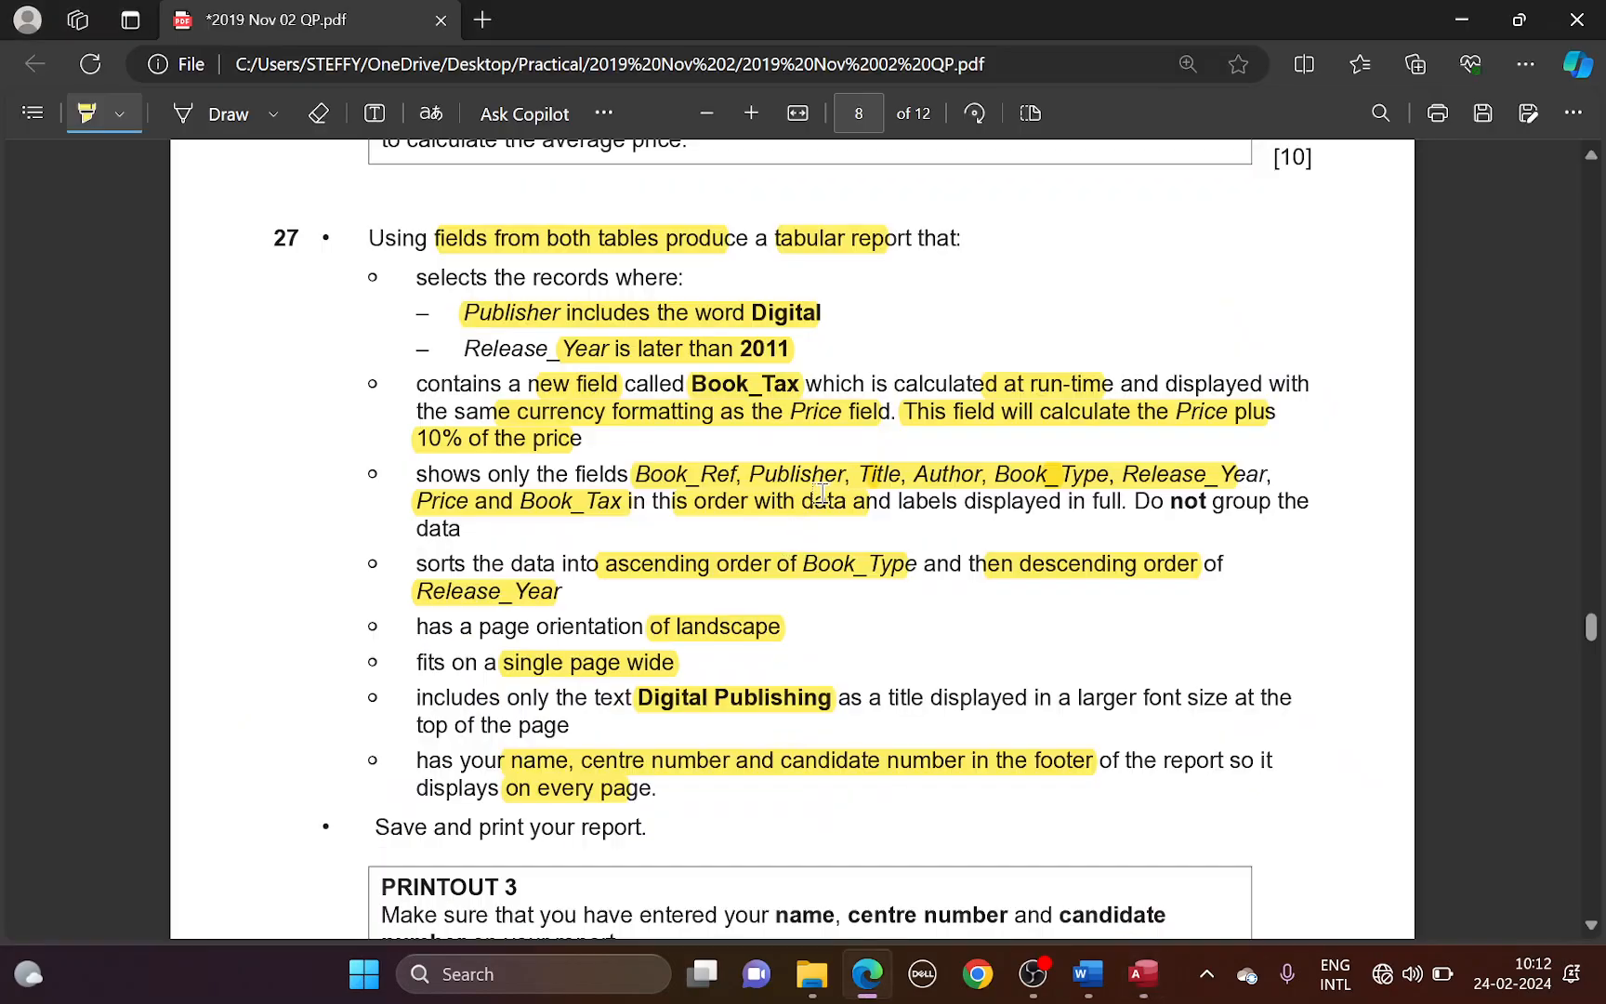
key("alt+Tab")
left_click(855, 397)
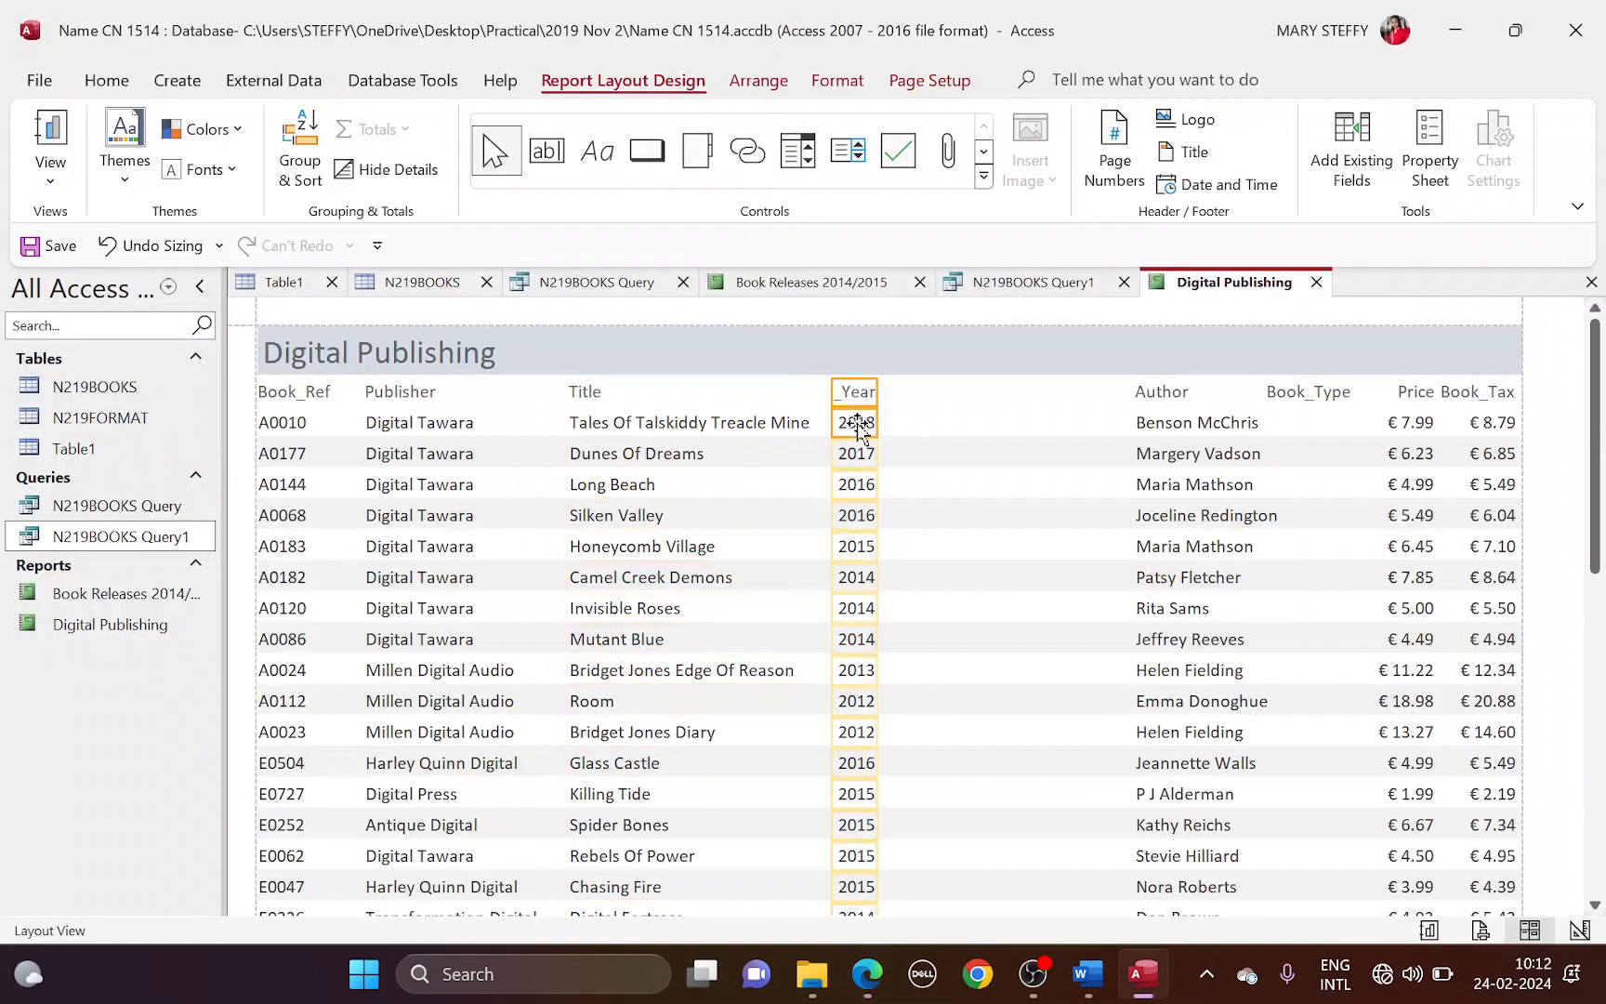
left_click_drag(857, 427, 1162, 414)
left_click(1176, 399)
left_click(1175, 435)
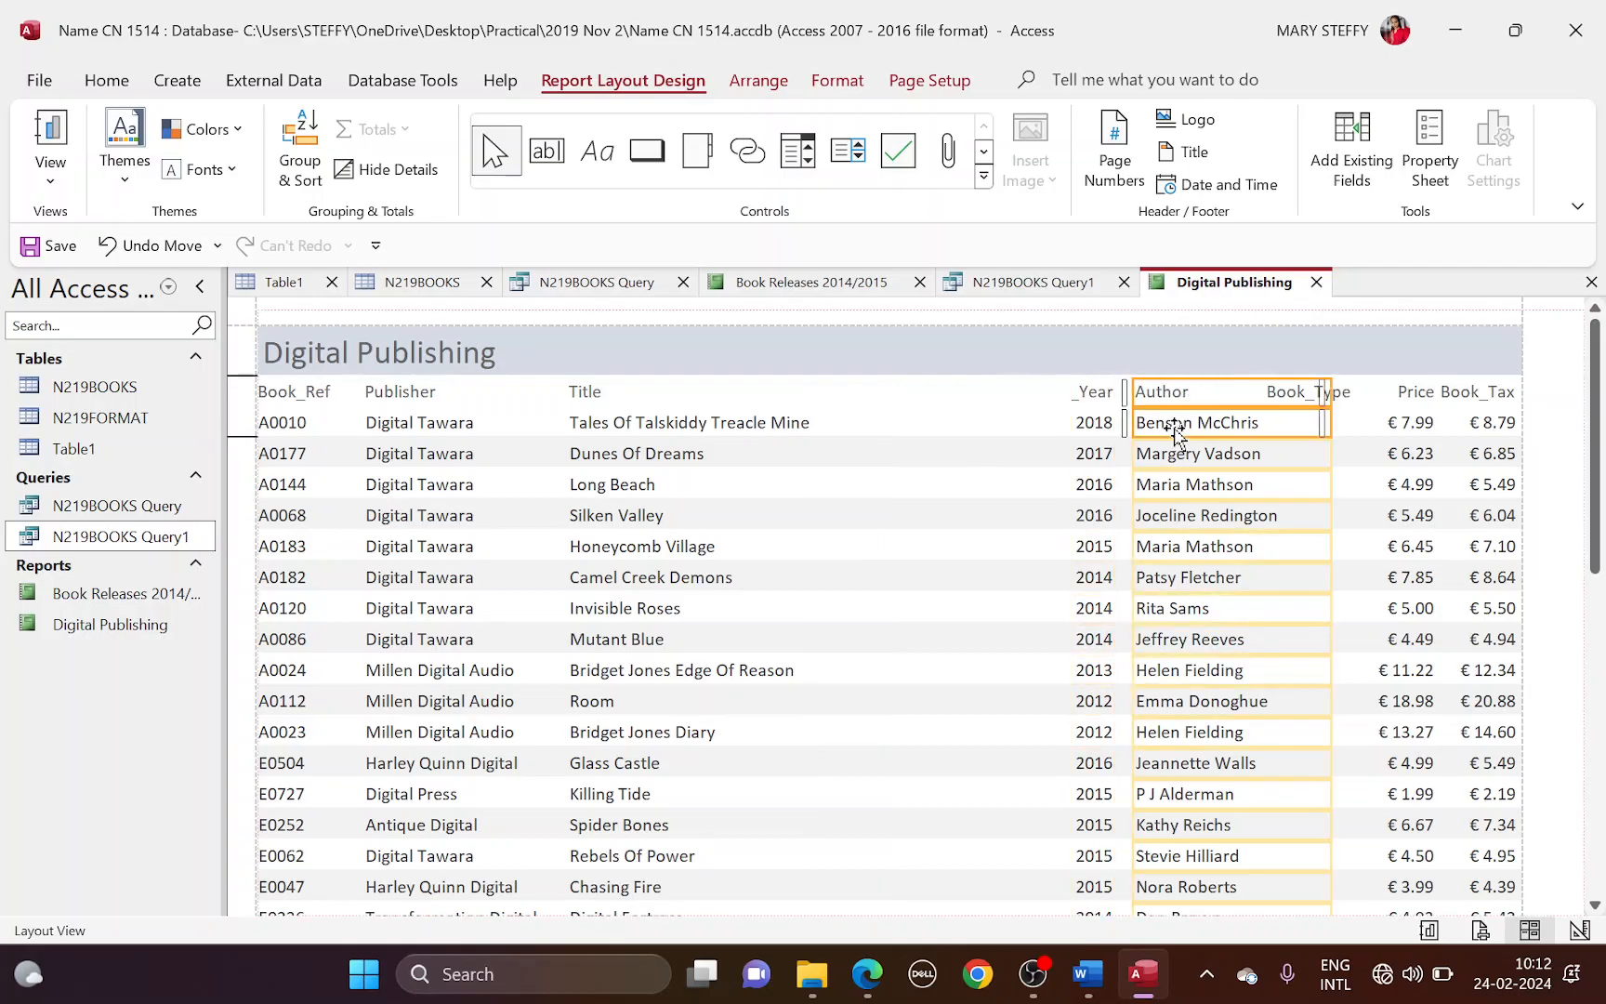
left_click_drag(1176, 432, 1174, 435)
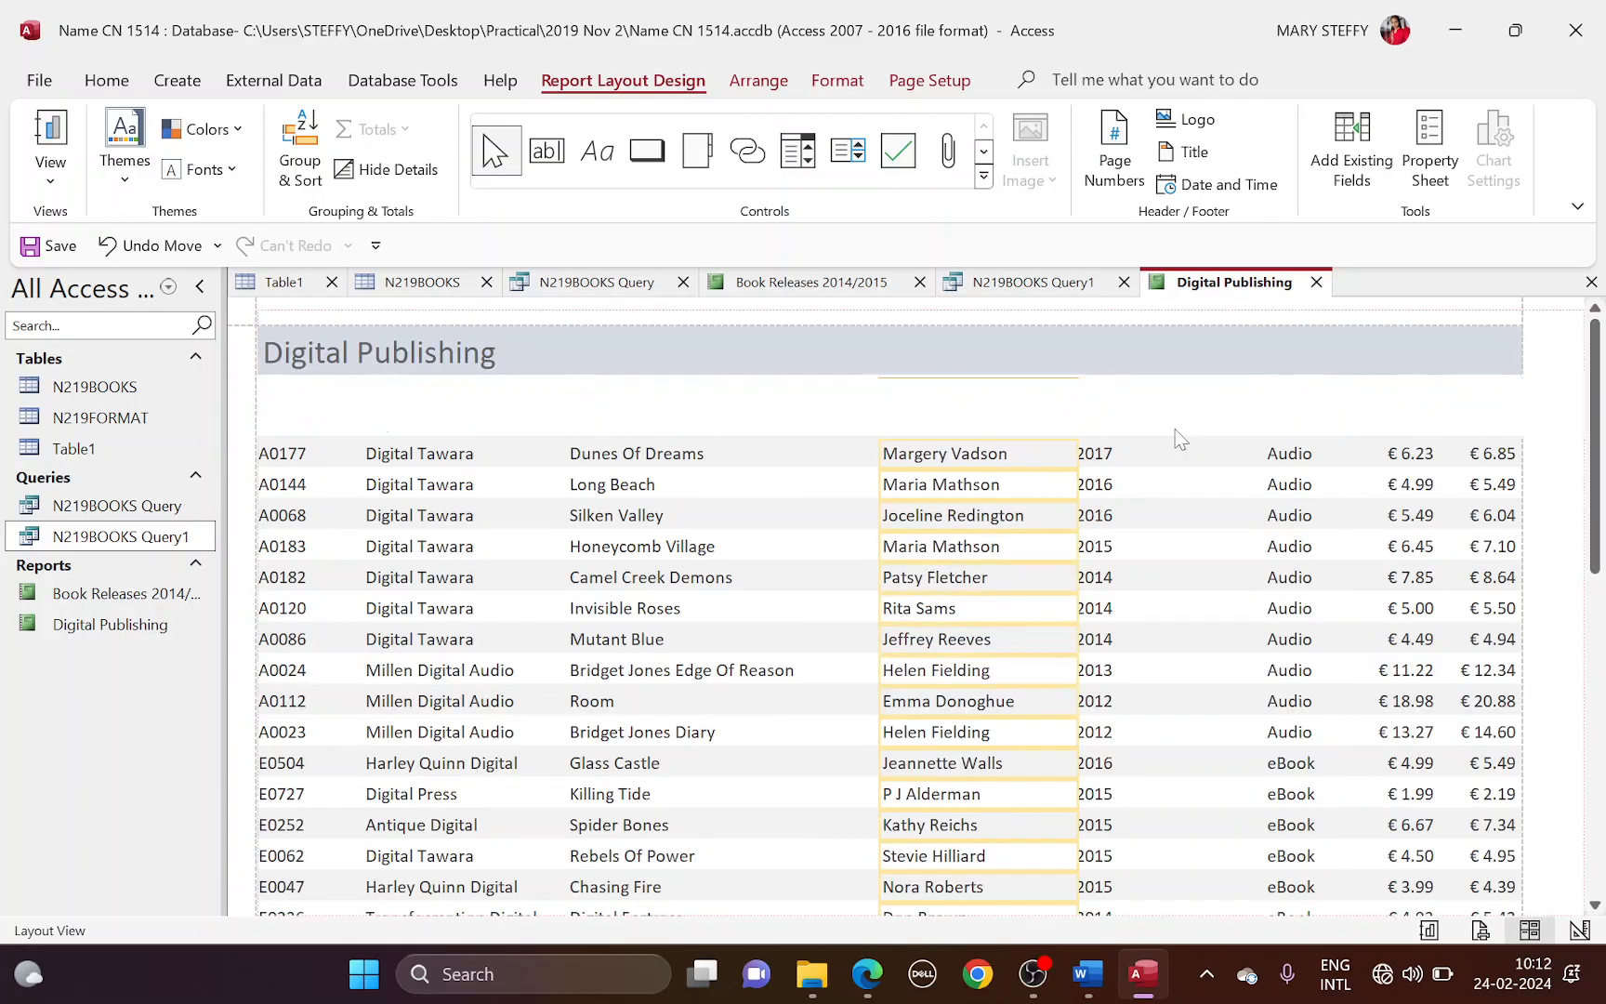
Step: Bring the Author column closer to Title and narrow it to fit the author names
key("Left")
key("Left")
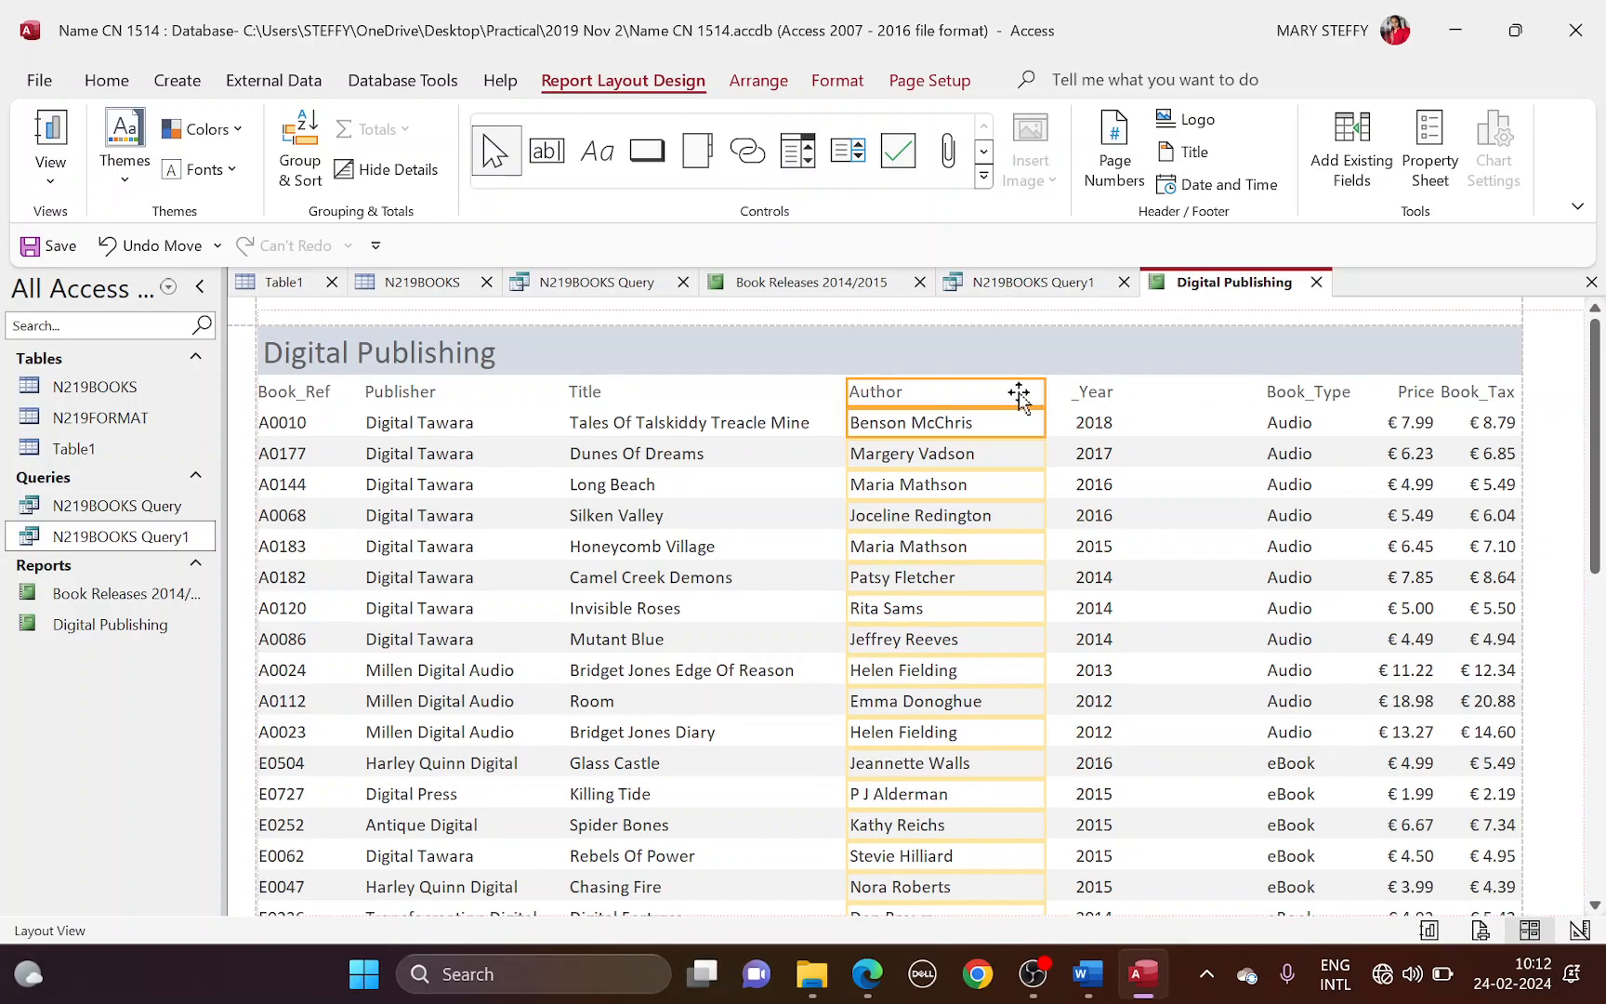
key("Left")
key("Left")
key("ctrl+z")
left_click_drag(1046, 392, 1021, 393)
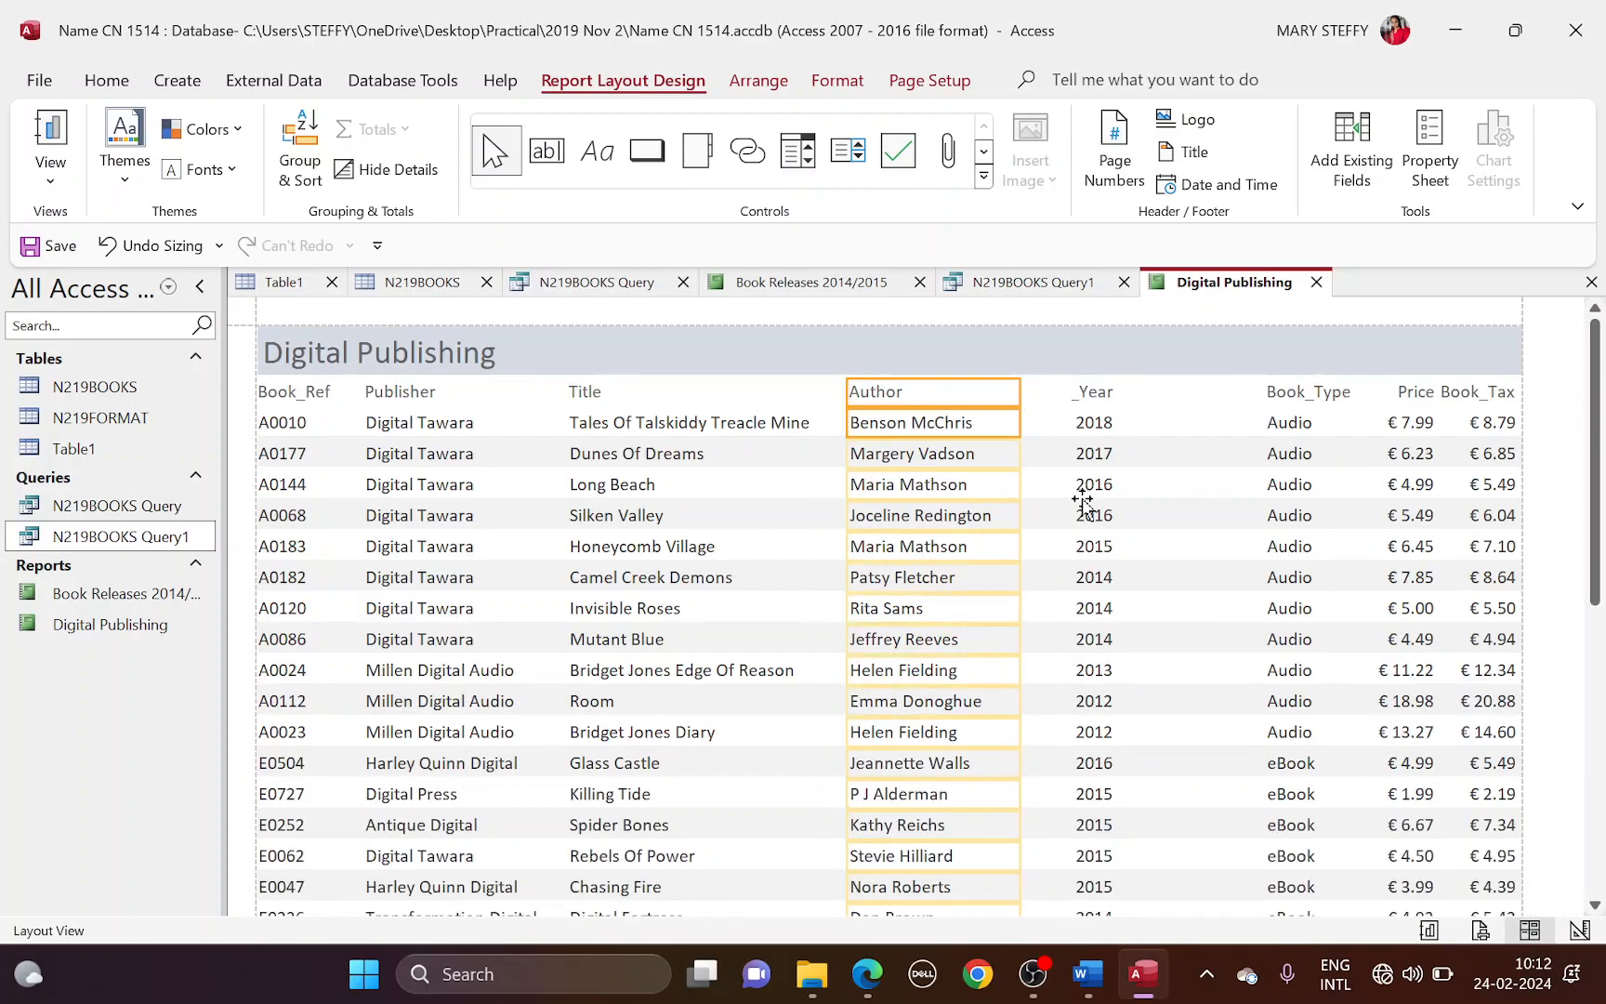
Step: Recheck the field order in the question paper and move the Release_Year column to just before Price
key("alt+Tab")
key("alt+Tab")
left_click(1104, 423)
left_click_drag(1107, 425, 1277, 402)
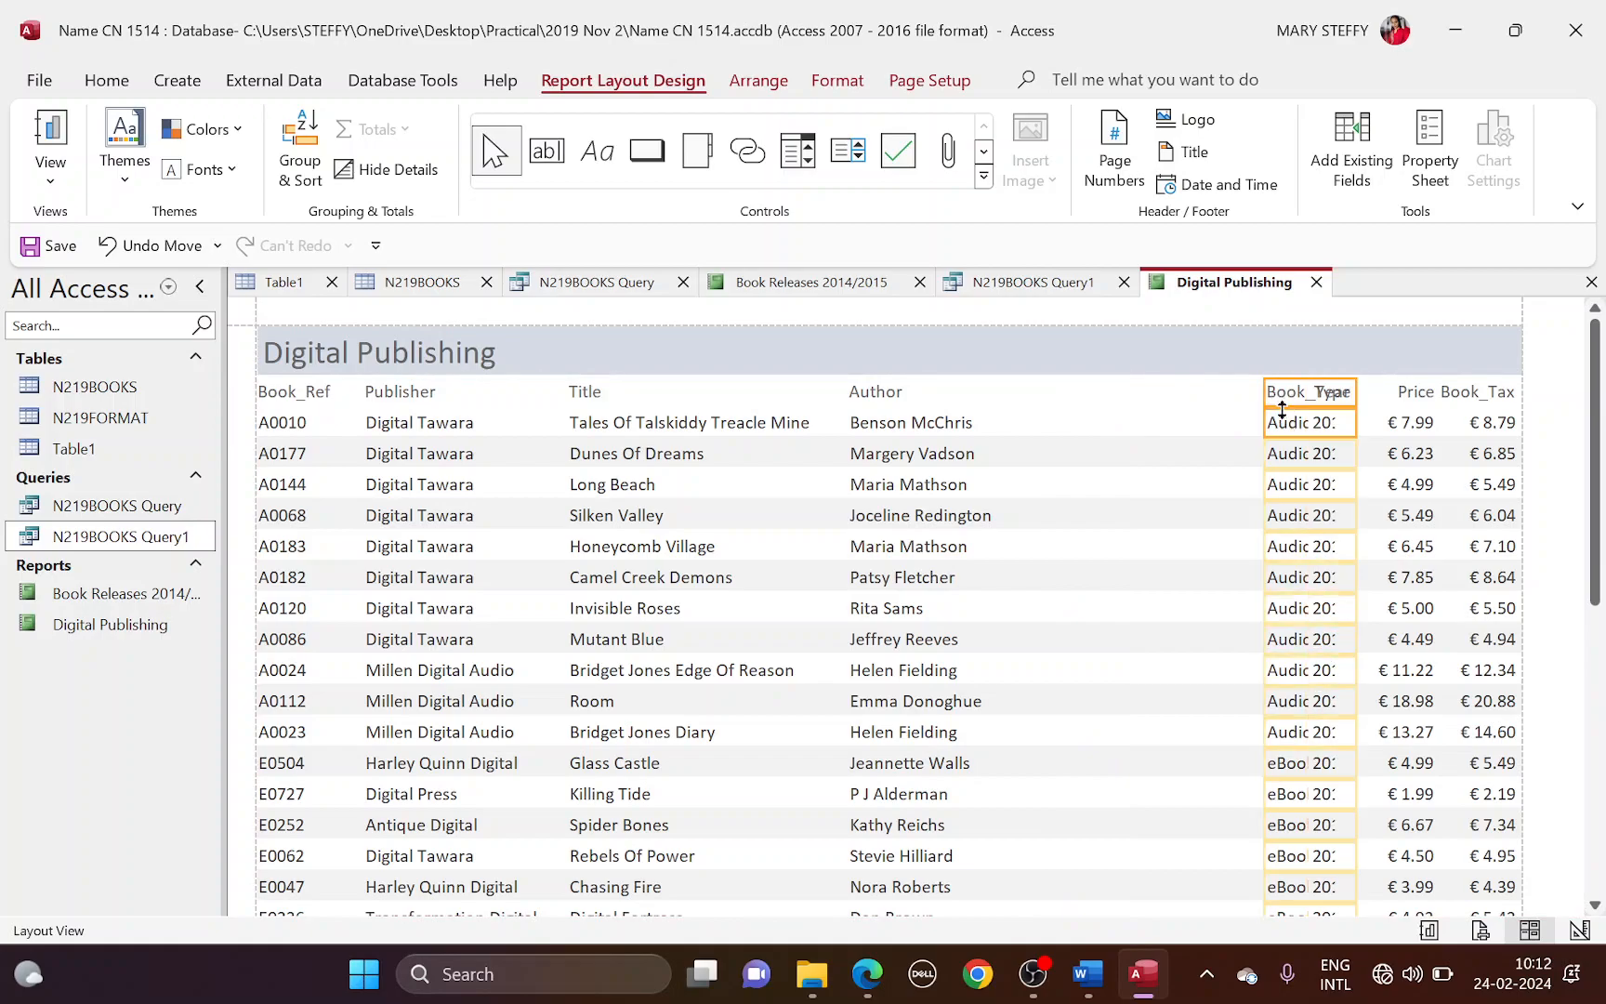
Step: Move the Book_Type column to directly after Author and widen it slightly
key("Left")
key("Left")
key("Left")
key("Left")
key("Left")
key("Left")
key("Left")
key("Left")
key("Left")
key("Left")
key("Left")
key("Left")
key("Left")
key("Left")
key("Left")
key("Left")
key("Left")
key("Left")
key("Left")
key("Left")
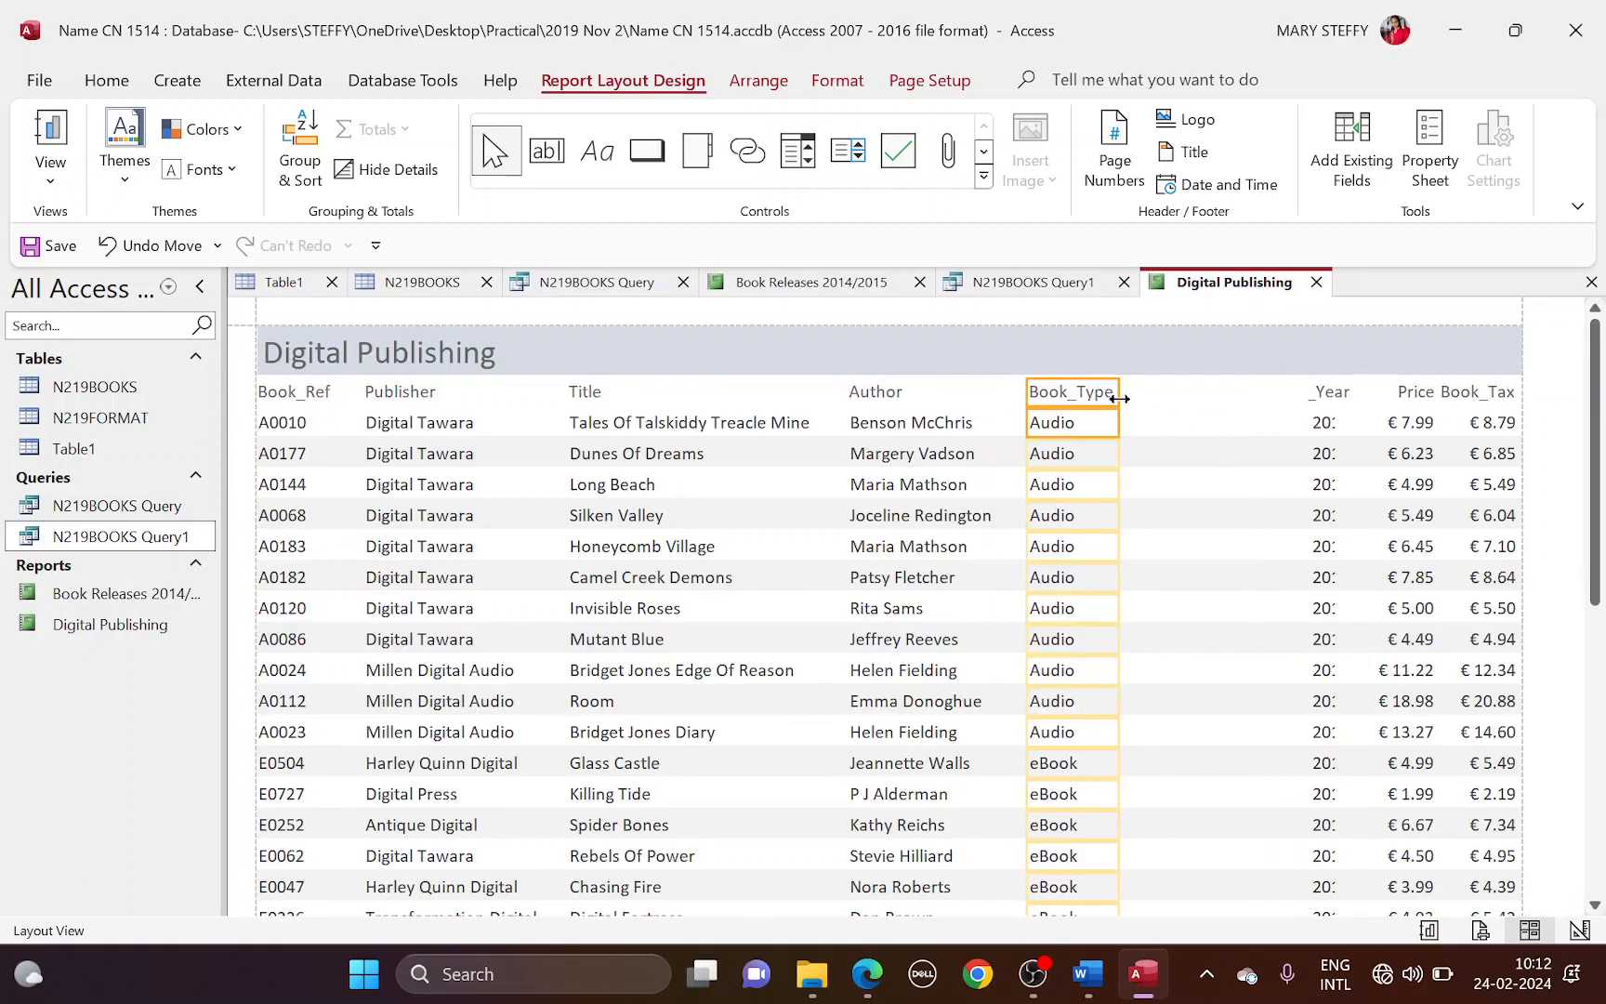
left_click_drag(1118, 384, 1130, 383)
Step: Widen the Release_Year column until its full label is displayed
key("alt+Tab")
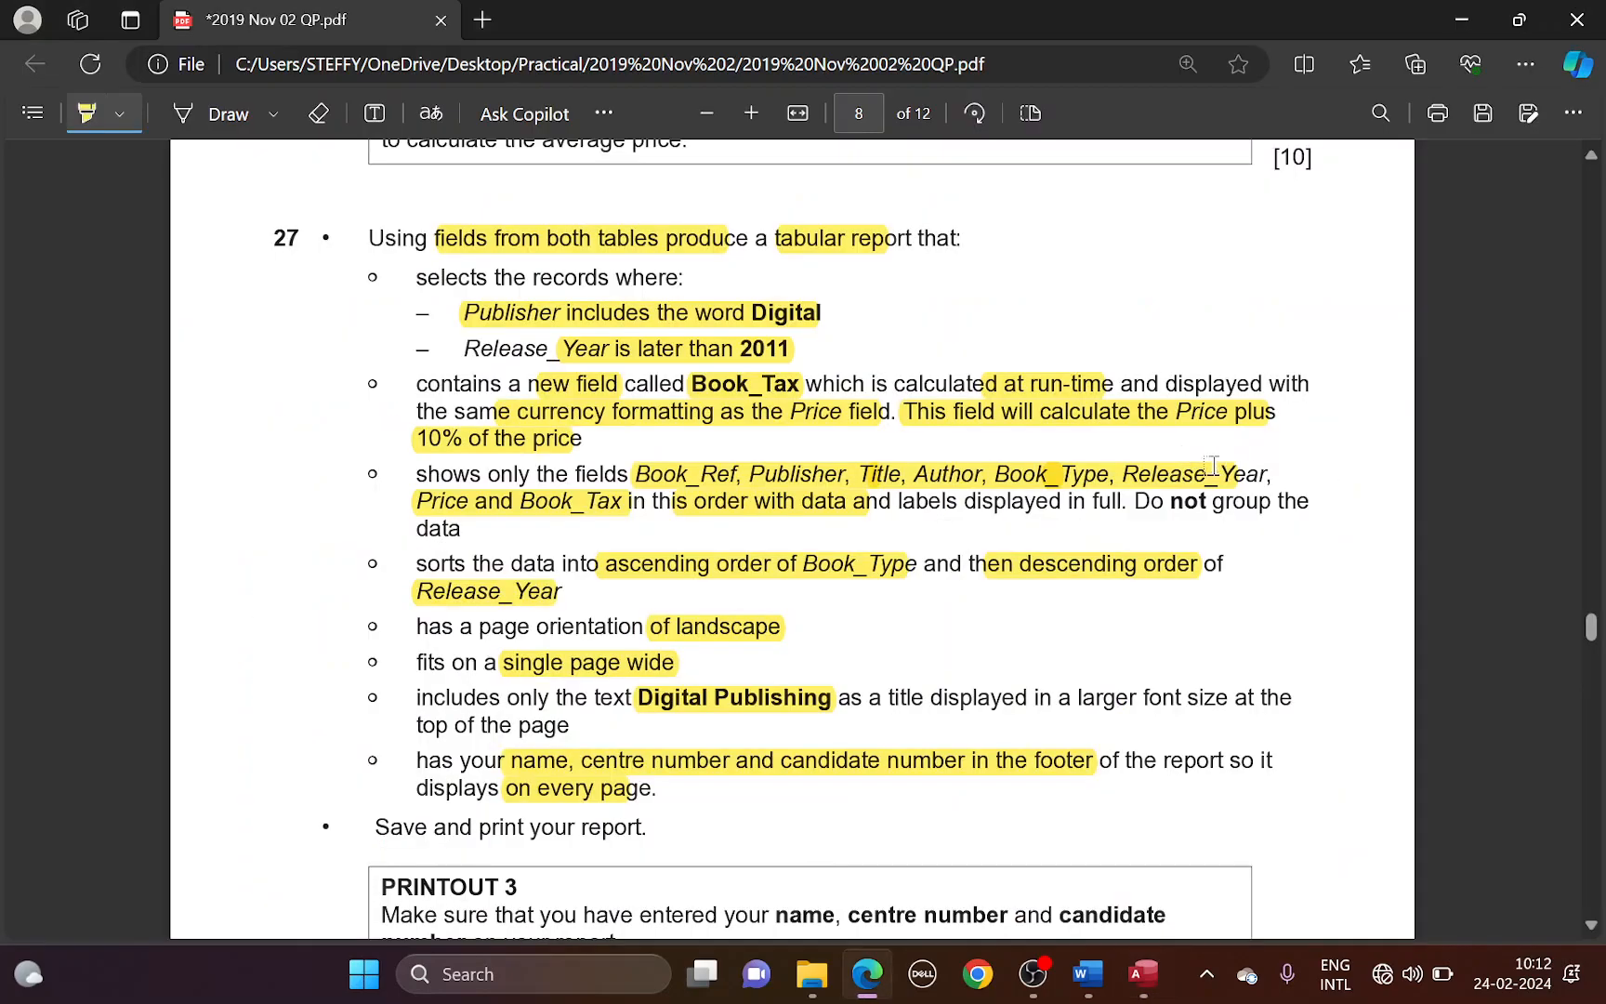
key("alt+Tab")
left_click(1327, 394)
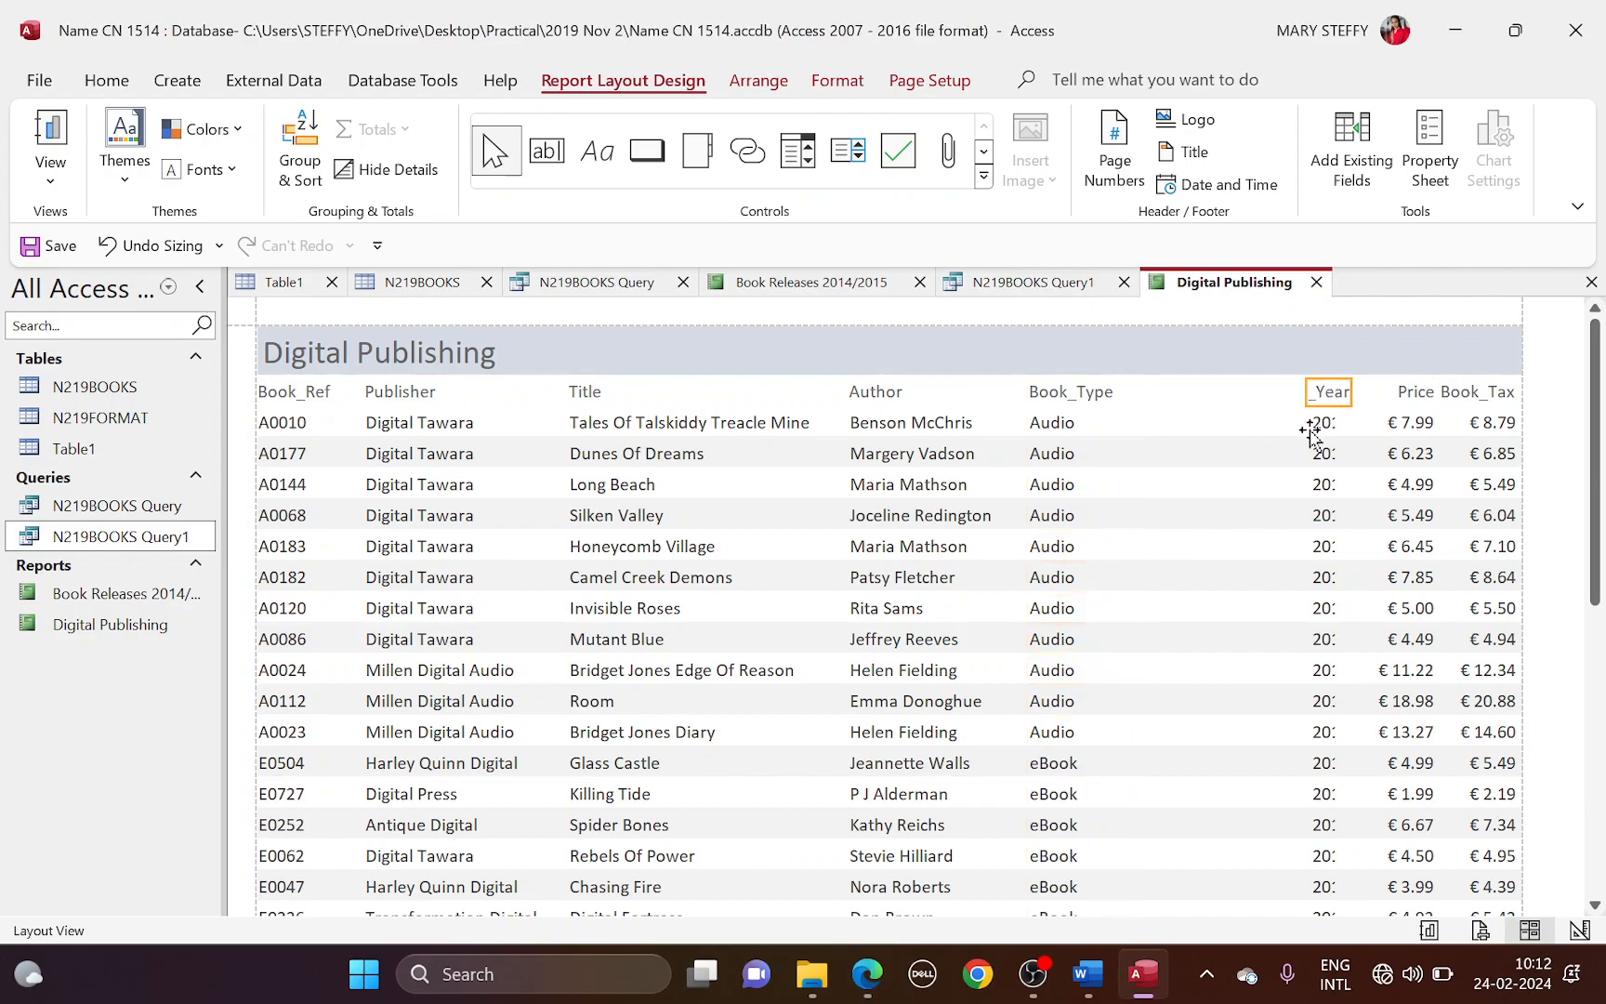
left_click_drag(1304, 394, 1246, 394)
Step: Move the Release_Year column to directly after Book_Type so its years are no longer covered
key("Left")
key("Left")
key("Left")
key("Left")
key("Left")
key("Left")
key("Left")
key("Left")
key("Left")
key("Left")
key("Left")
key("Left")
key("Left")
key("Left")
key("Left")
key("Left")
key("Left")
key("Left")
key("Left")
key("Left")
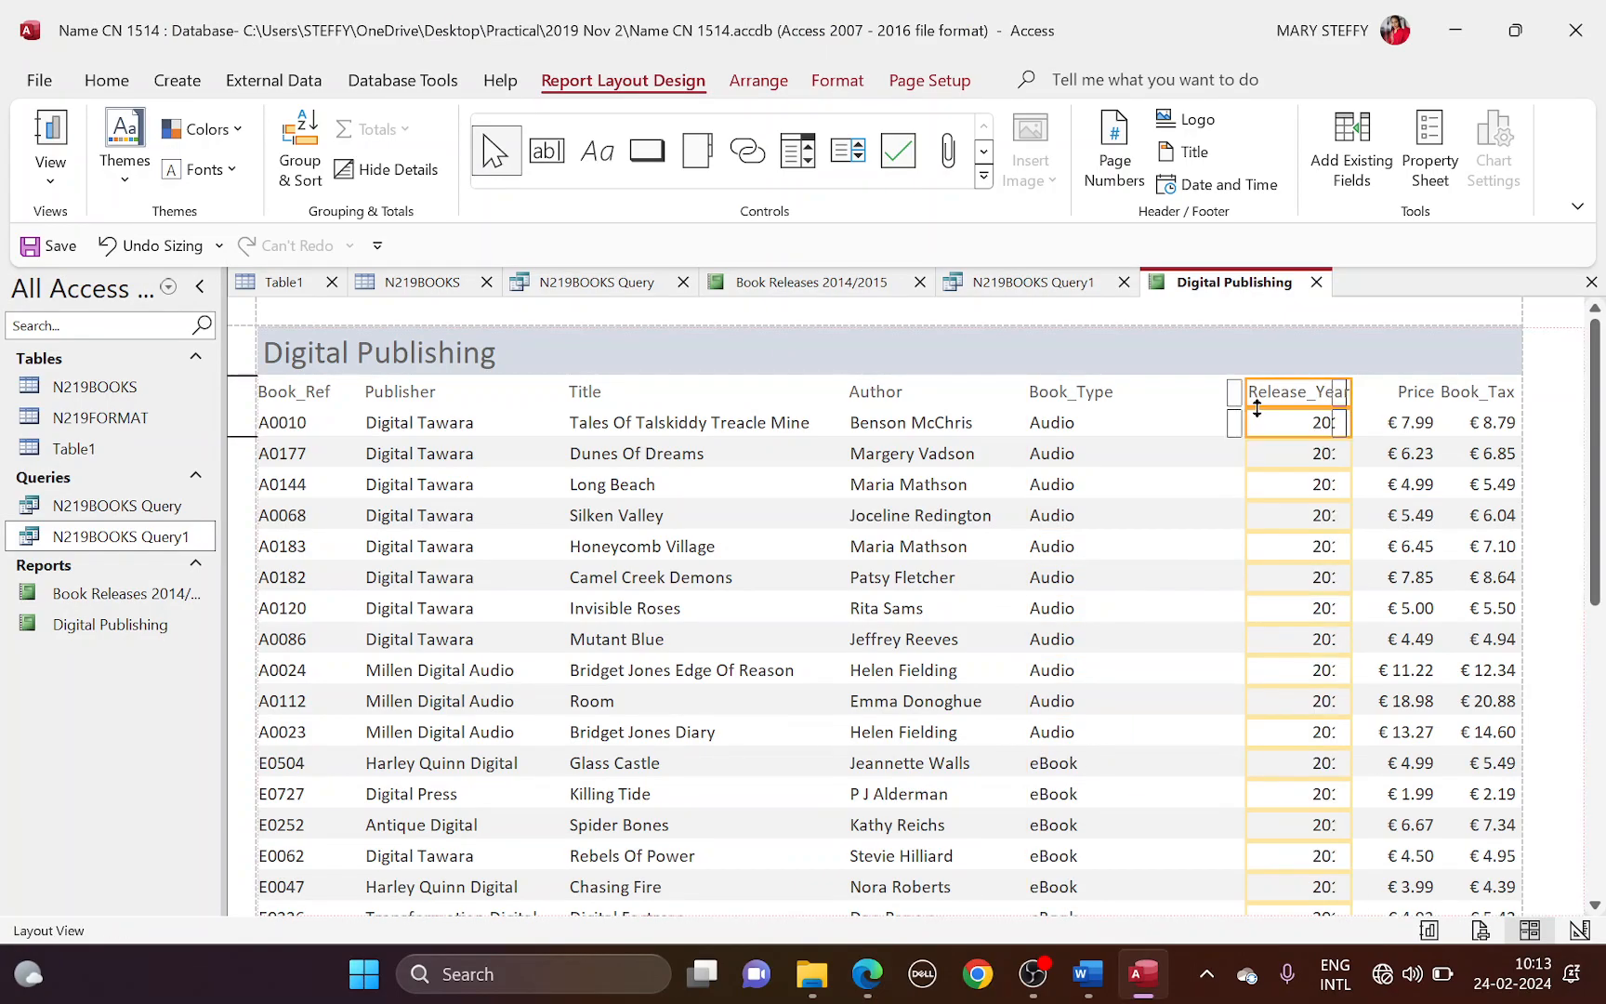
Step: Check the next required field in the question paper and move the Price column closer to Release_Year
key("alt+Tab")
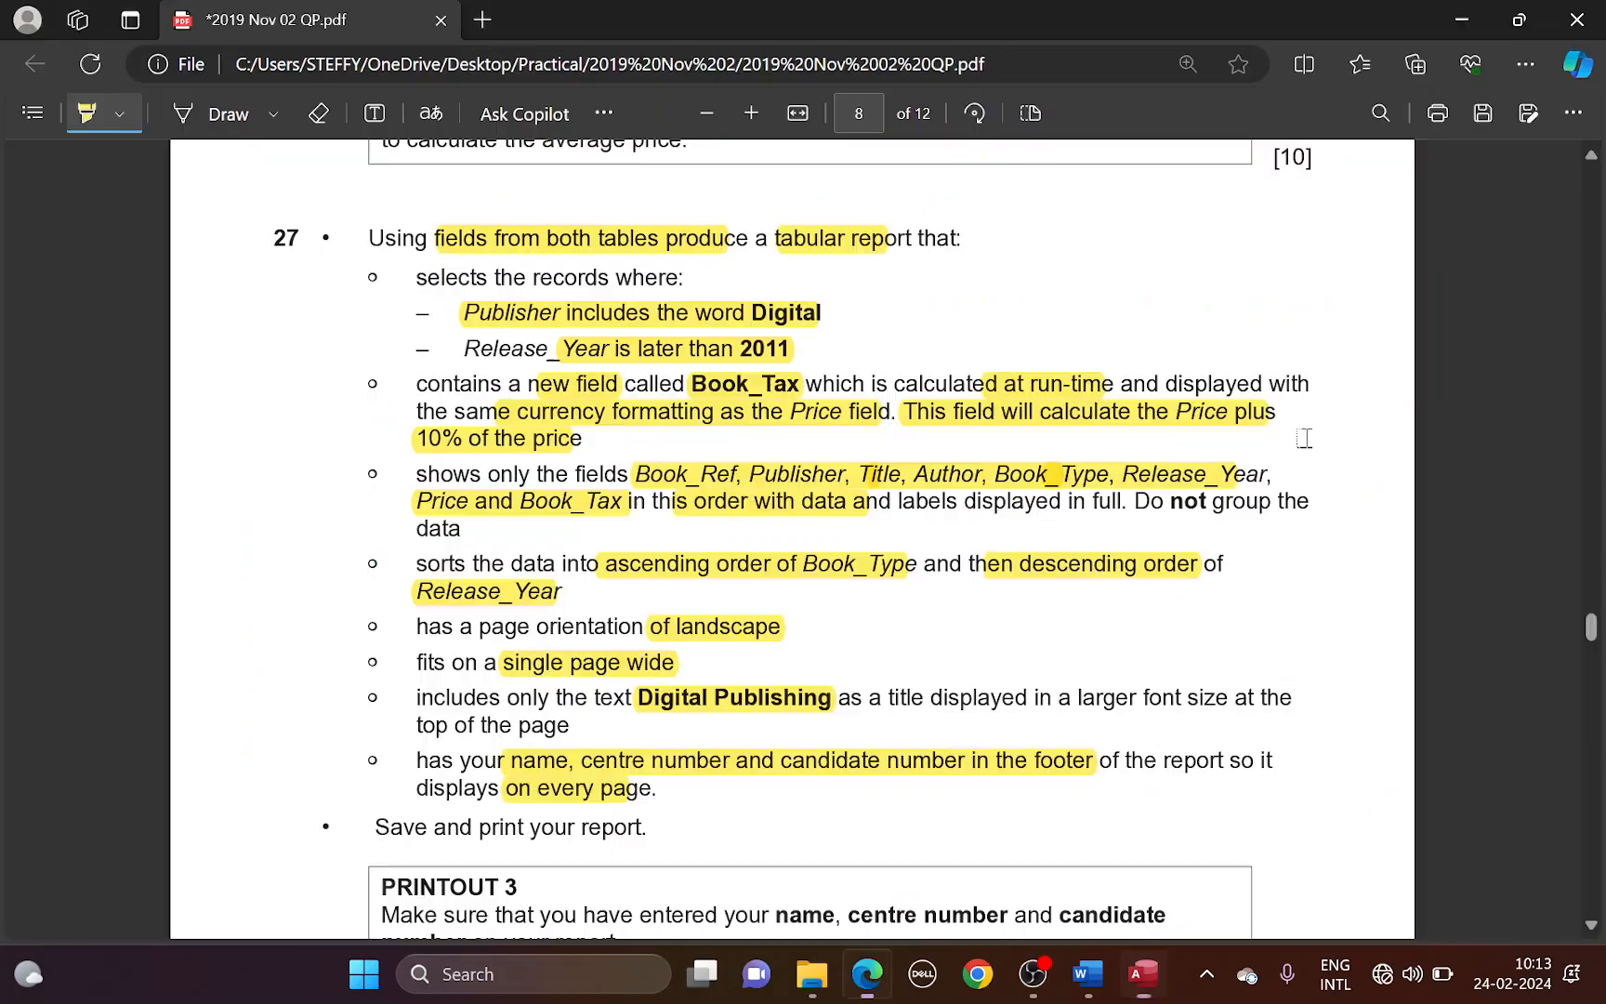
key("alt+Tab")
left_click(1405, 398)
left_click_drag(1413, 419, 1290, 398)
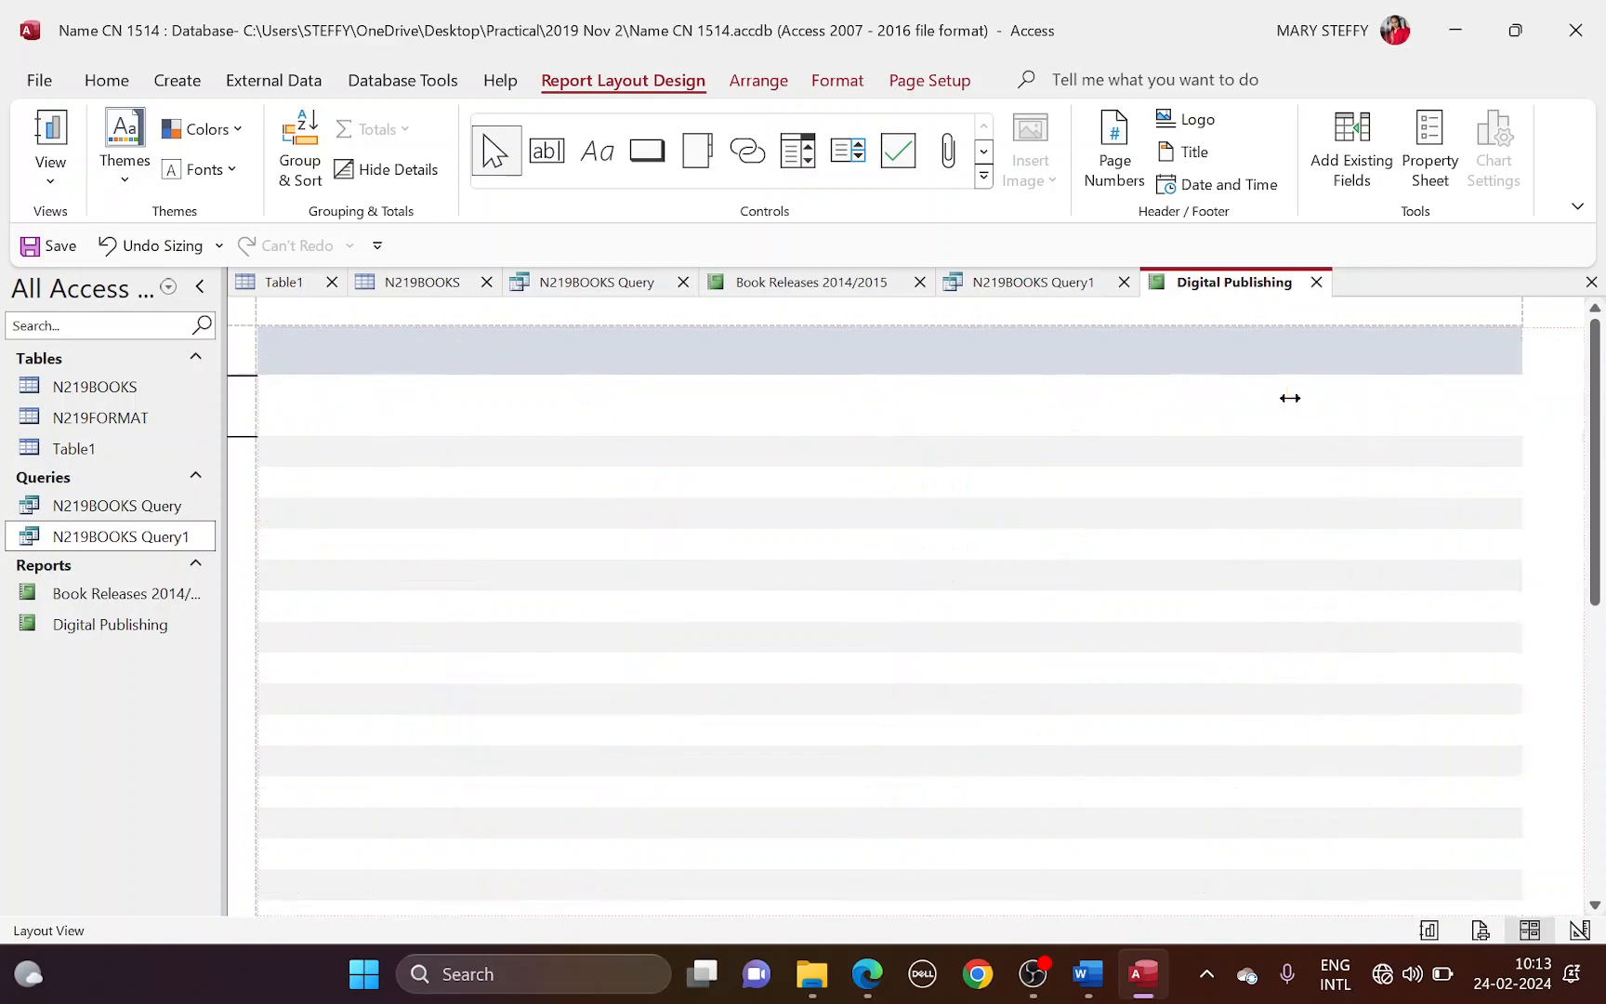
key("Left")
key("Left")
key("Left")
key("Left")
key("Left")
key("Left")
key("Left")
key("Right")
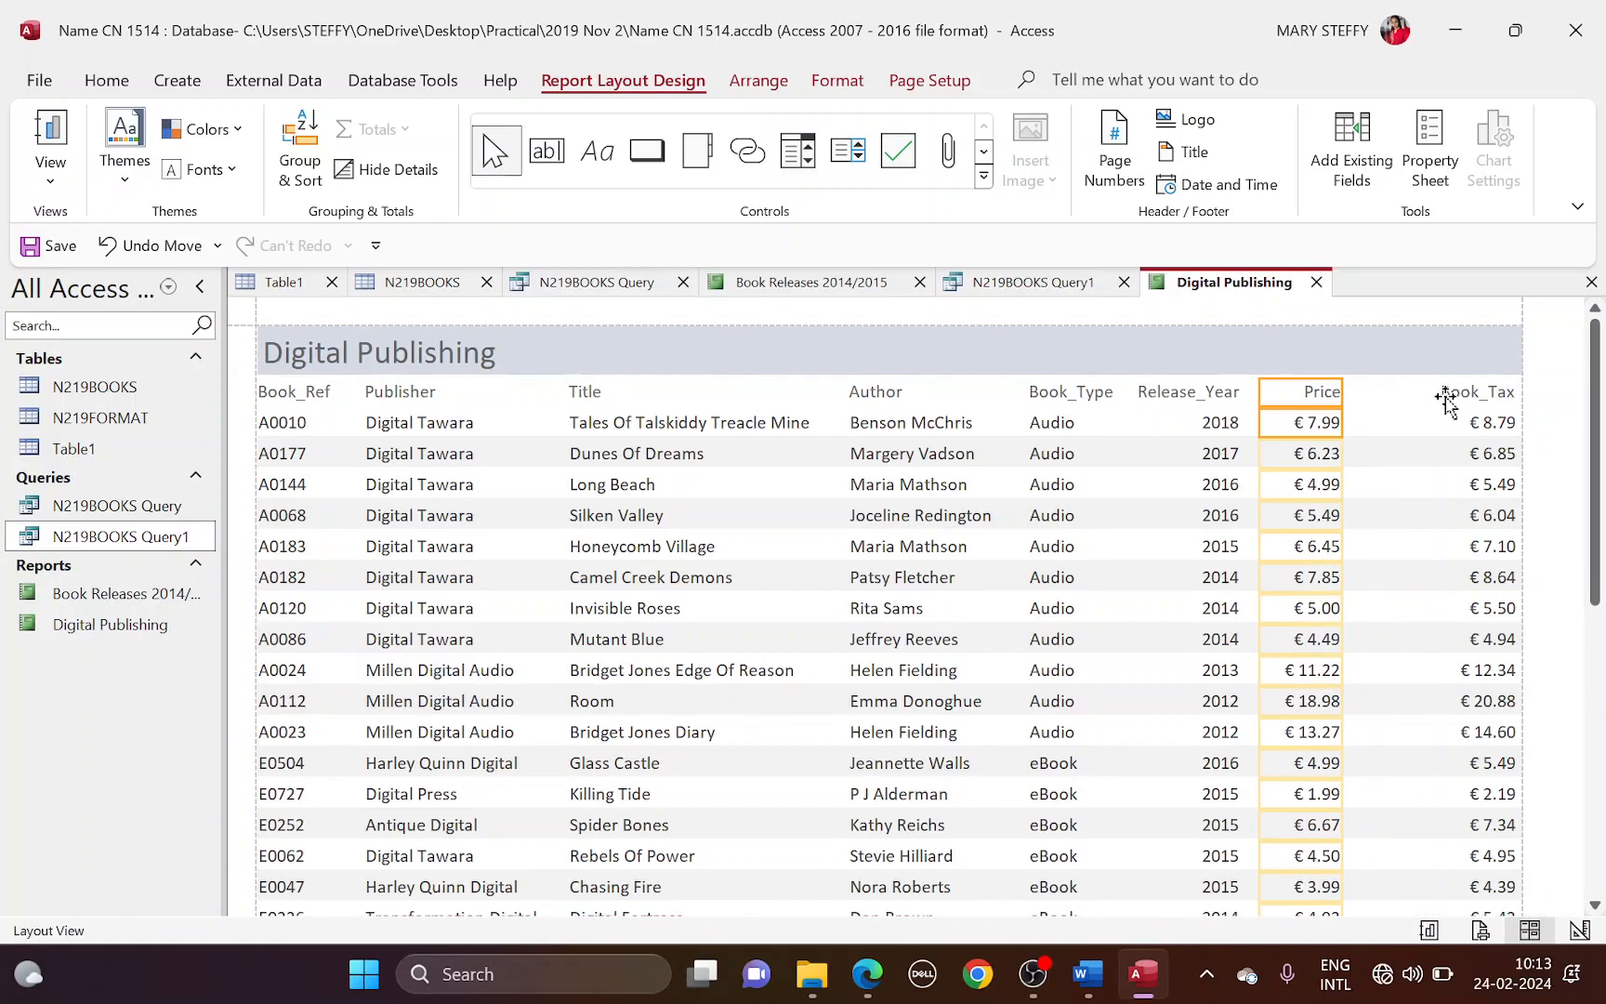
Step: Undo the last column nudge and move the Book_Tax column closer to Price
left_click(1470, 393)
key("ctrl+z")
left_click(1478, 422)
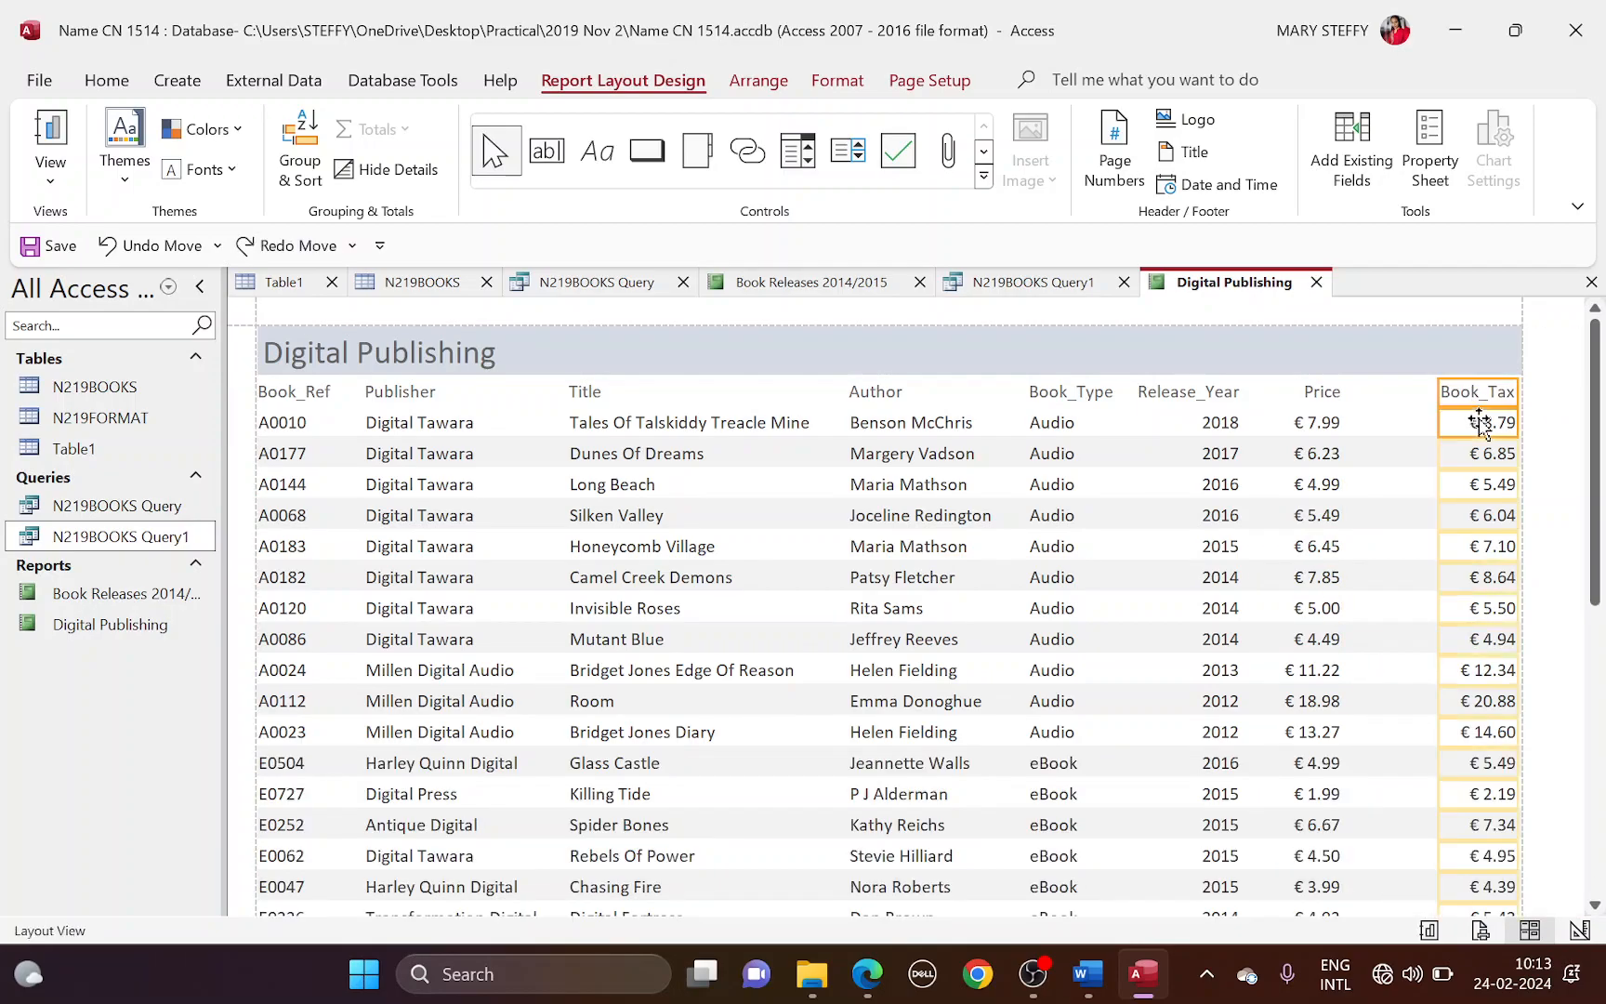
key("Left")
key("Left")
key("Left")
key("Left")
key("Left")
key("Left")
key("Left")
key("Left")
key("Left")
key("Left")
key("Left")
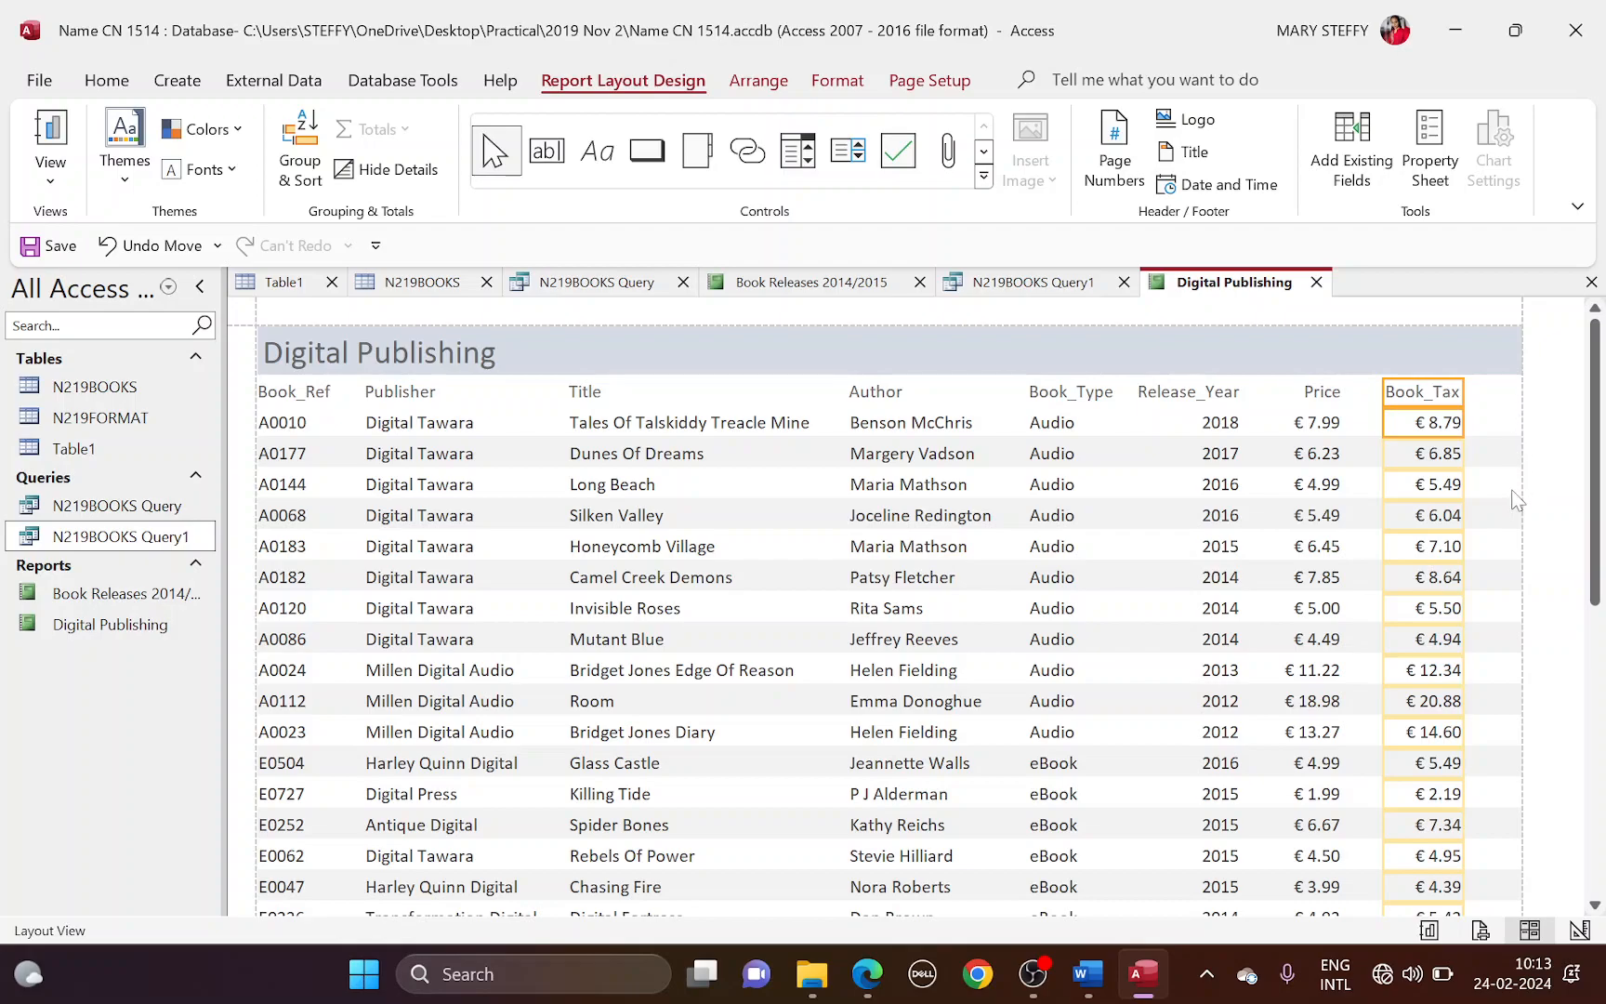
Step: Open the report in Print Preview and examine both pages for page width, truncated data and the footer text
scroll(1516, 500, "down", 15)
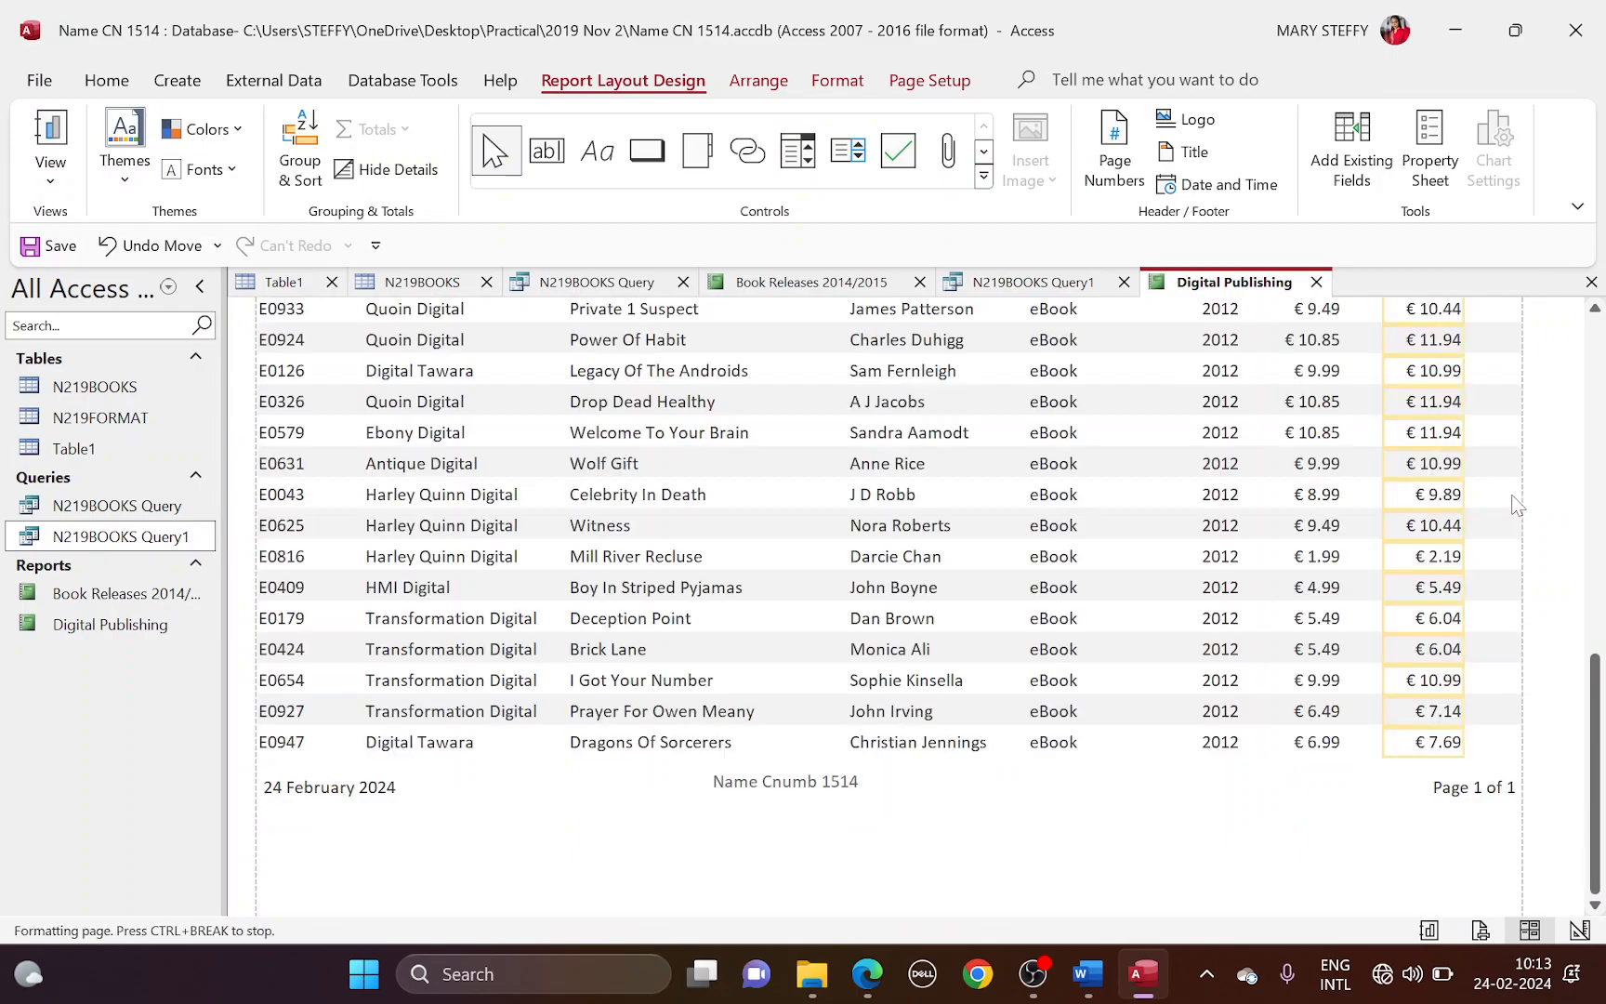
left_click(50, 174)
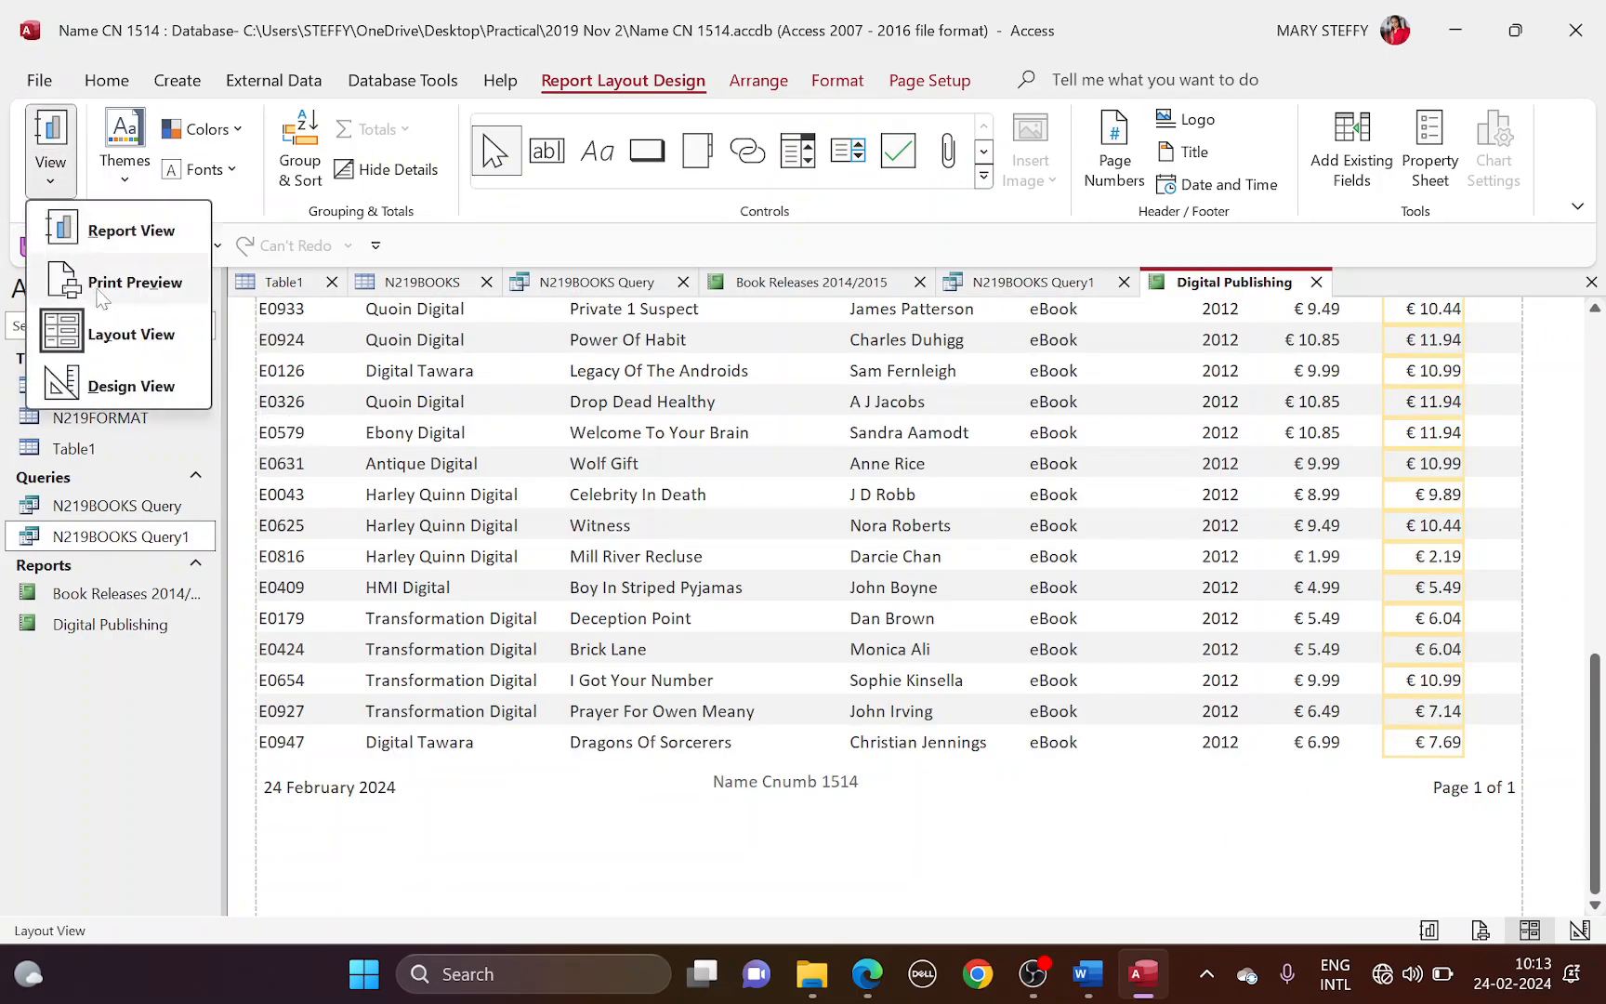
left_click(100, 291)
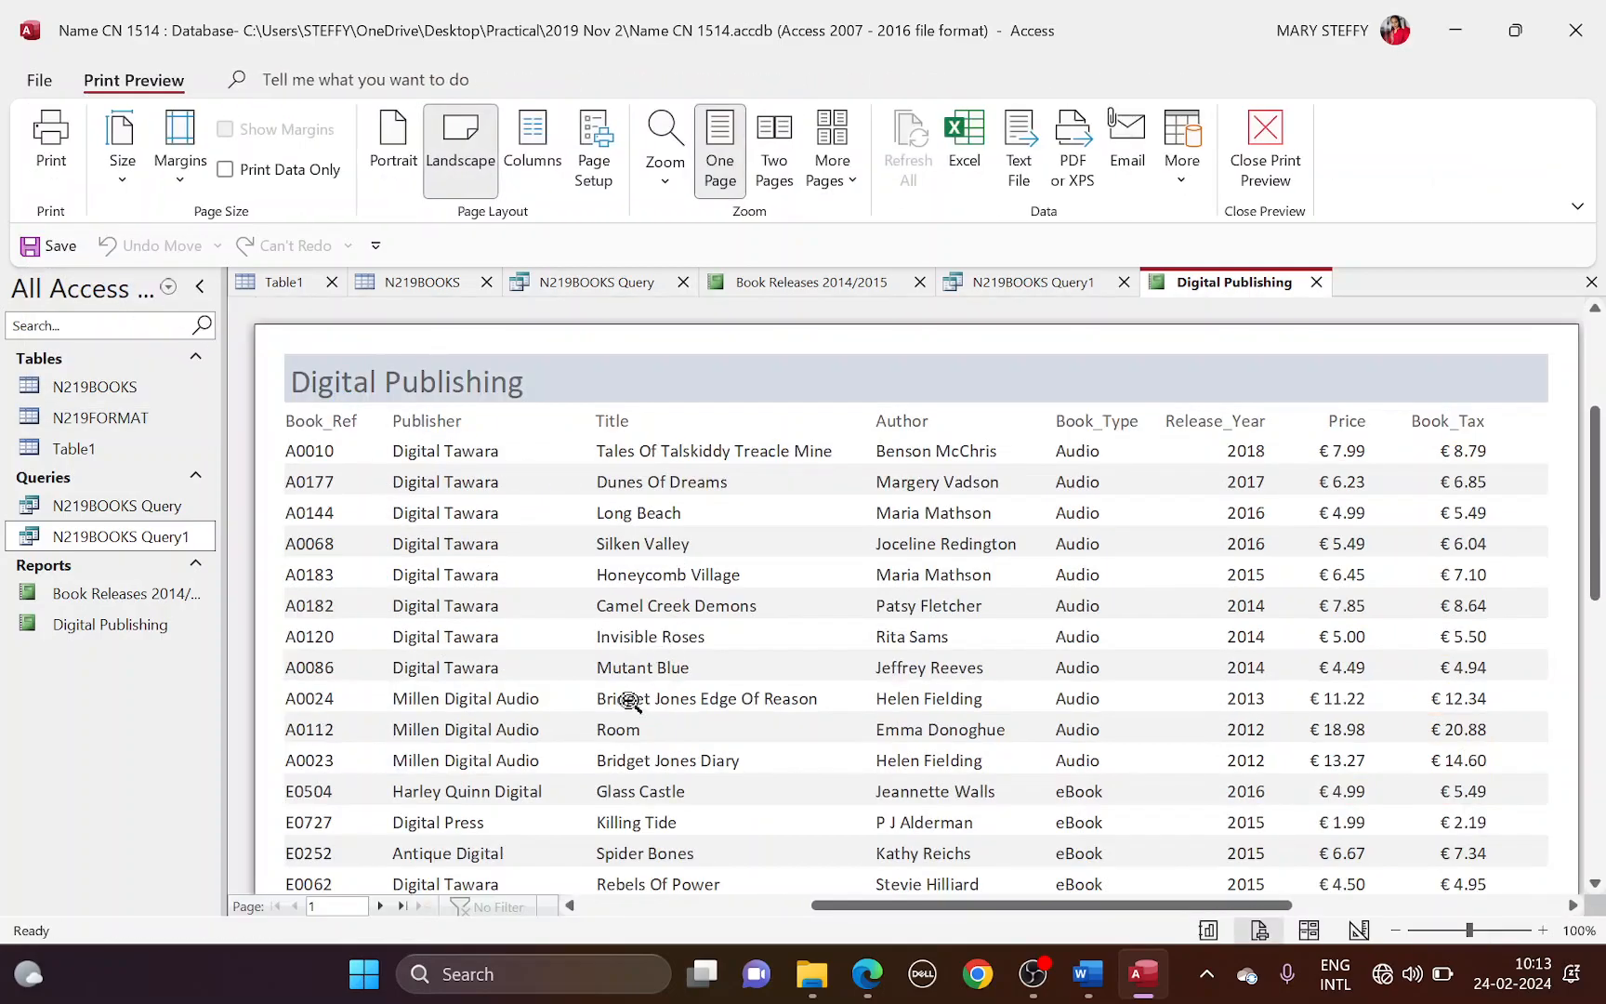
scroll(630, 695, "down", 3)
scroll(622, 694, "down", 10)
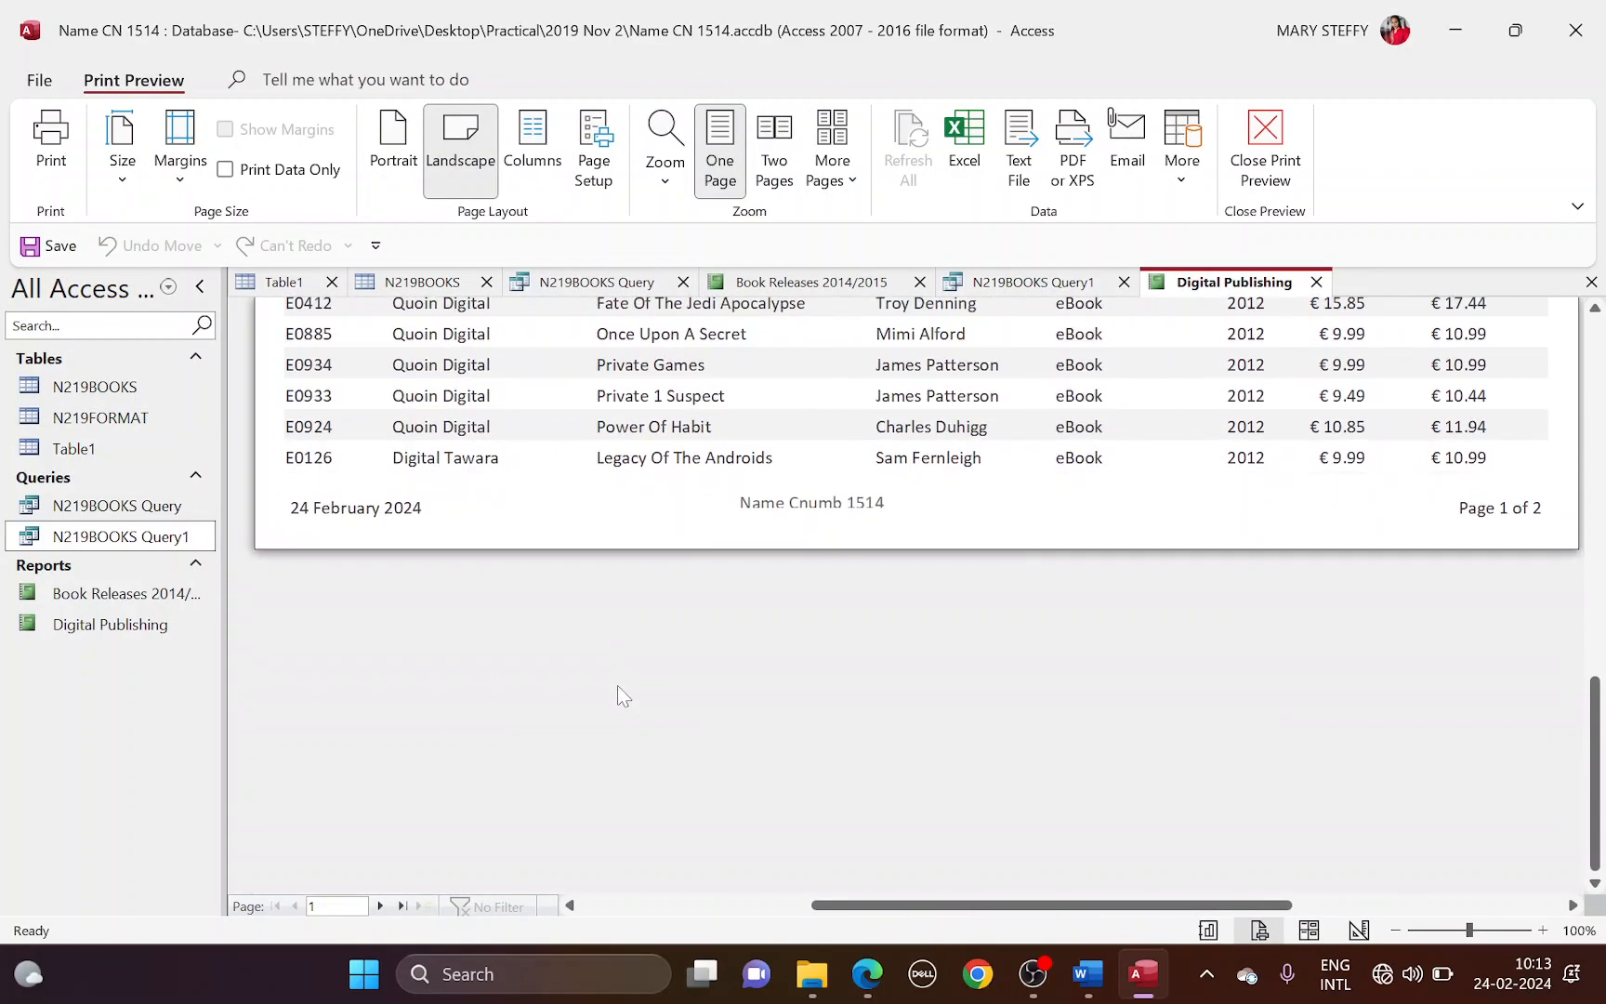
scroll(617, 693, "up", 1)
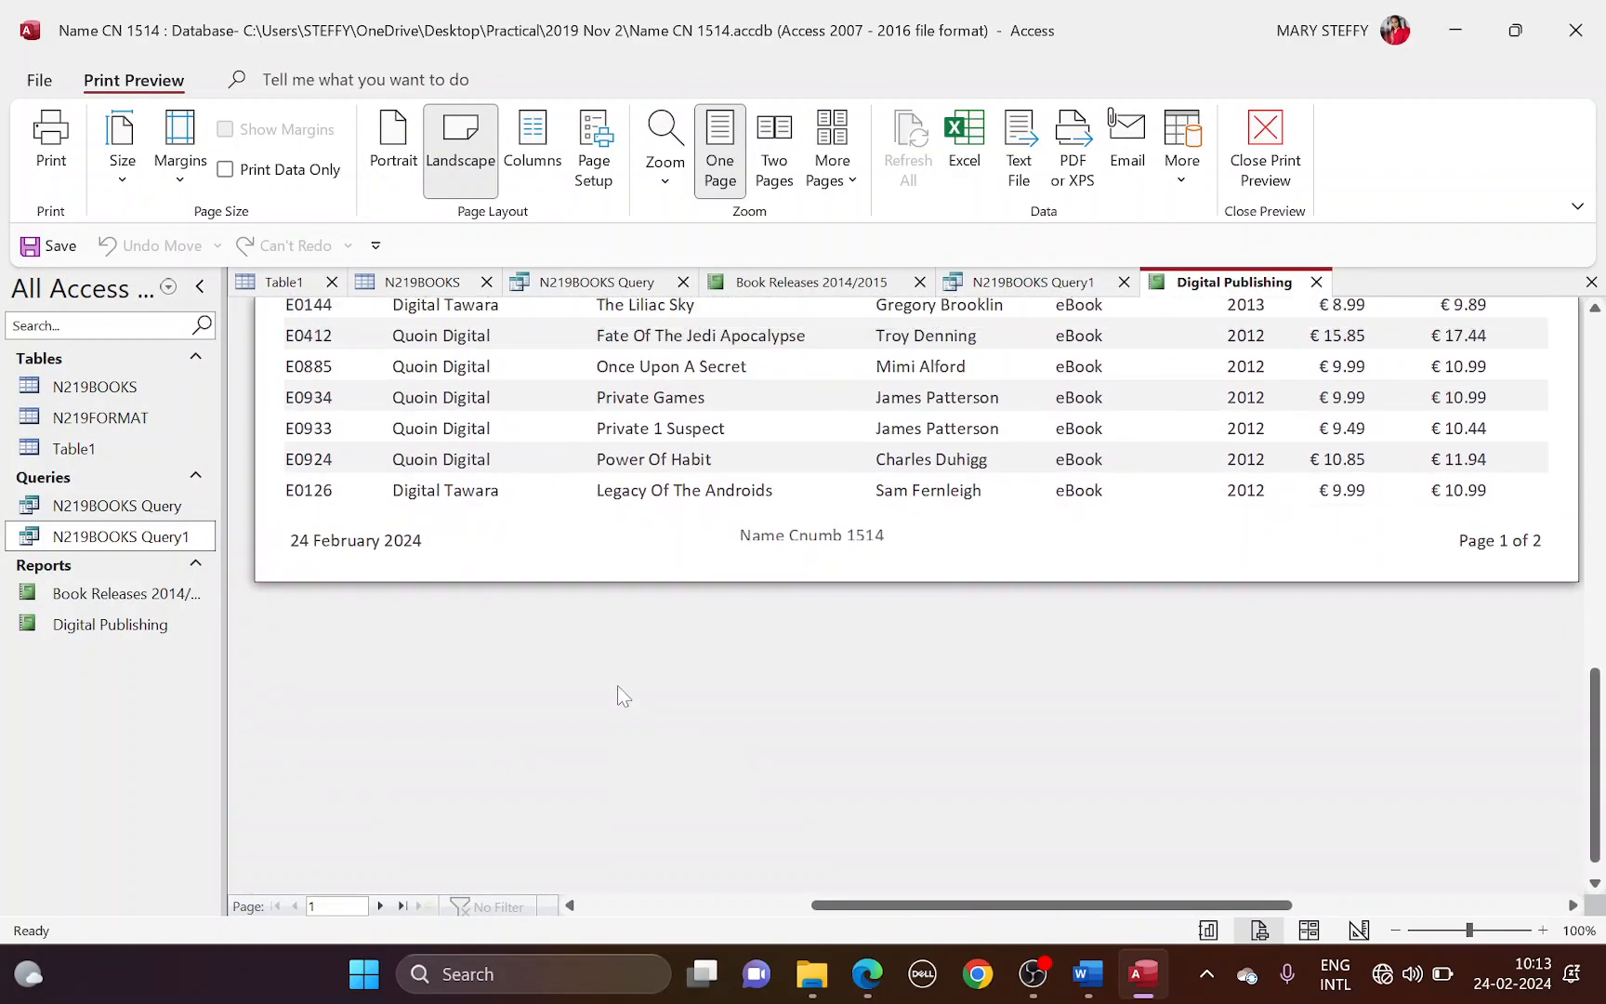
left_click(380, 905)
scroll(467, 836, "up", 3)
scroll(485, 832, "down", 1)
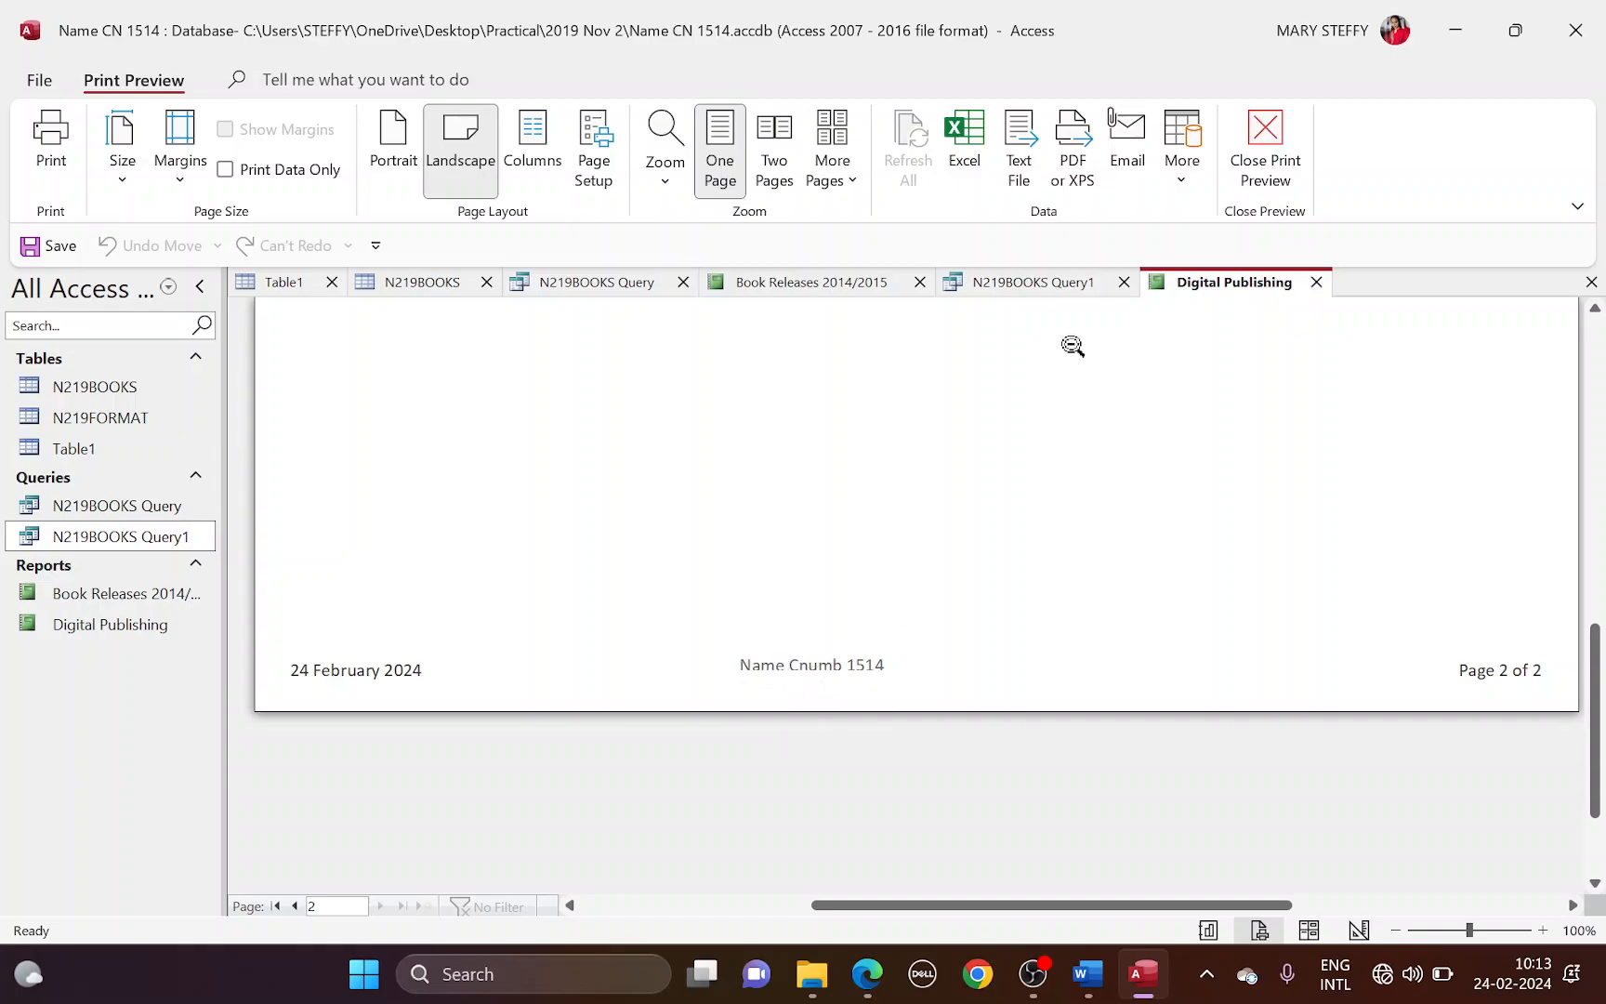
Step: Open the report in Design View and make the candidate details label in the page footer slightly taller so its text is fully displayed
left_click(1265, 153)
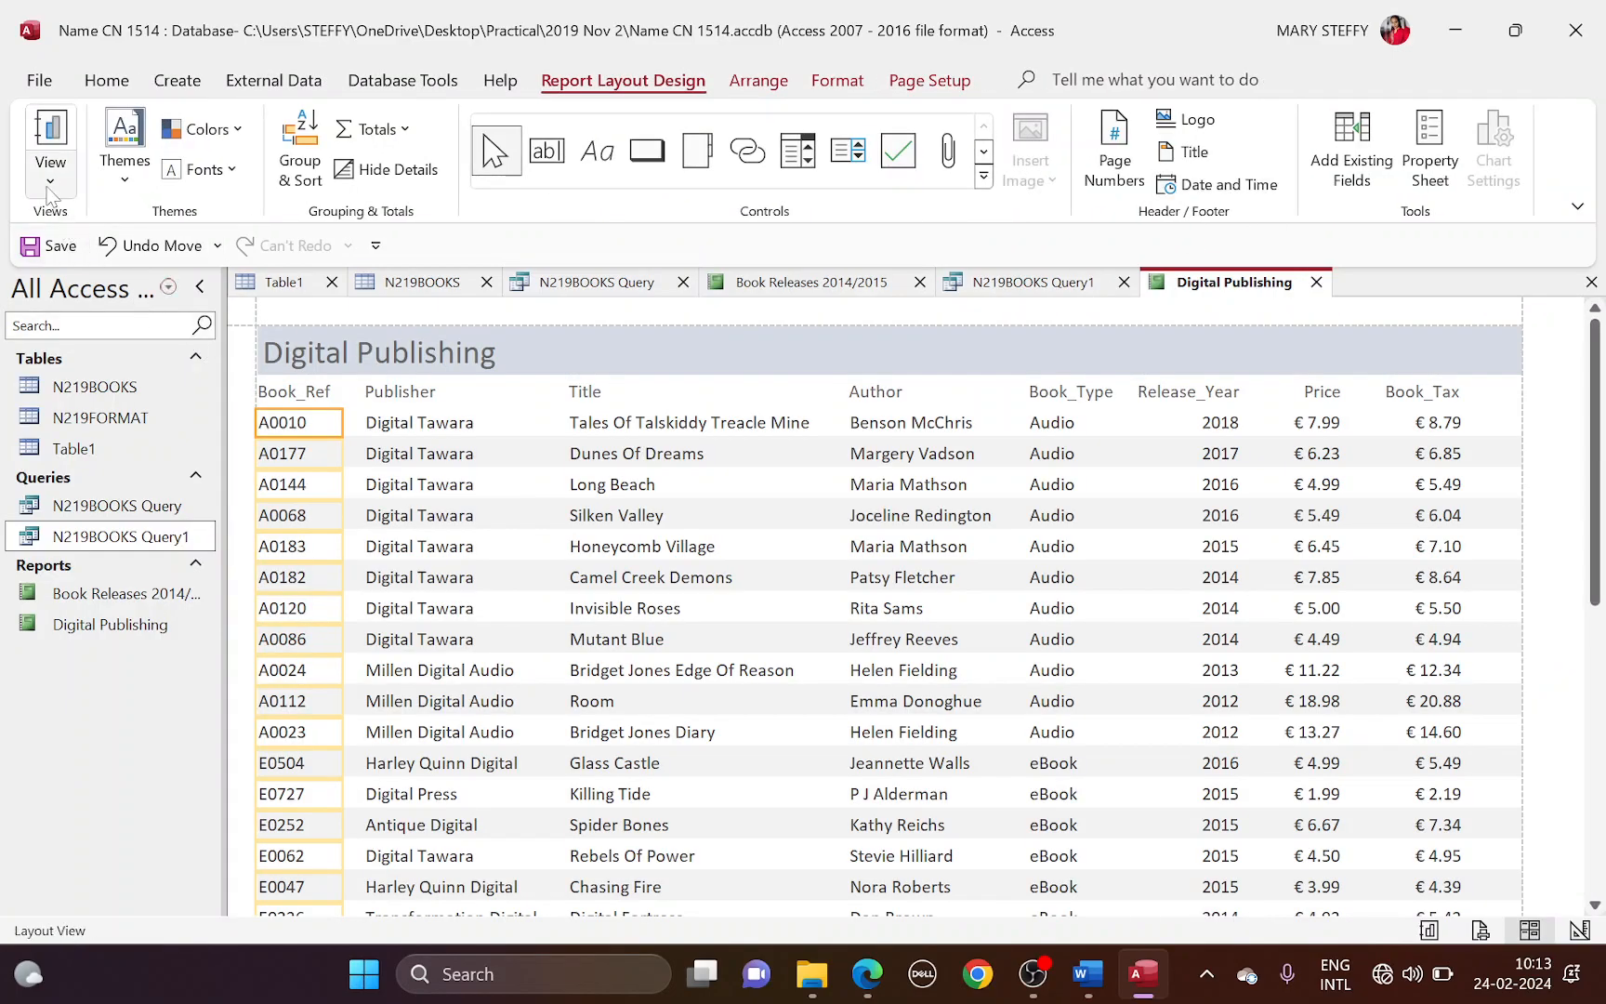
left_click(50, 158)
left_click(130, 383)
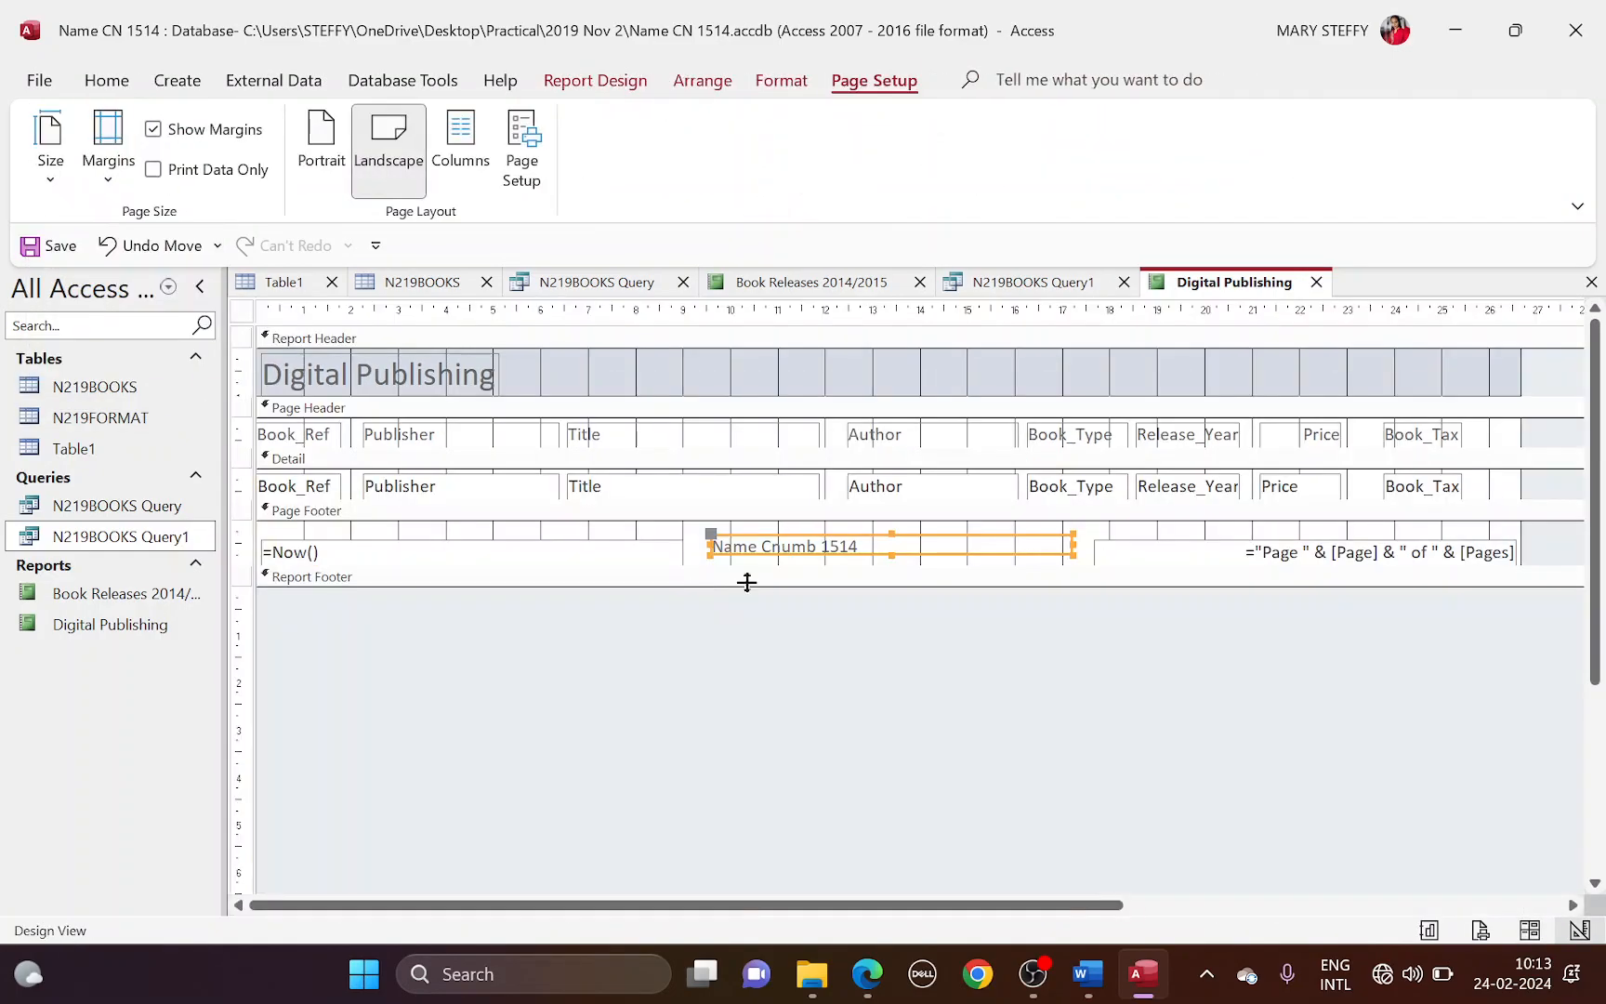
left_click_drag(890, 552, 891, 563)
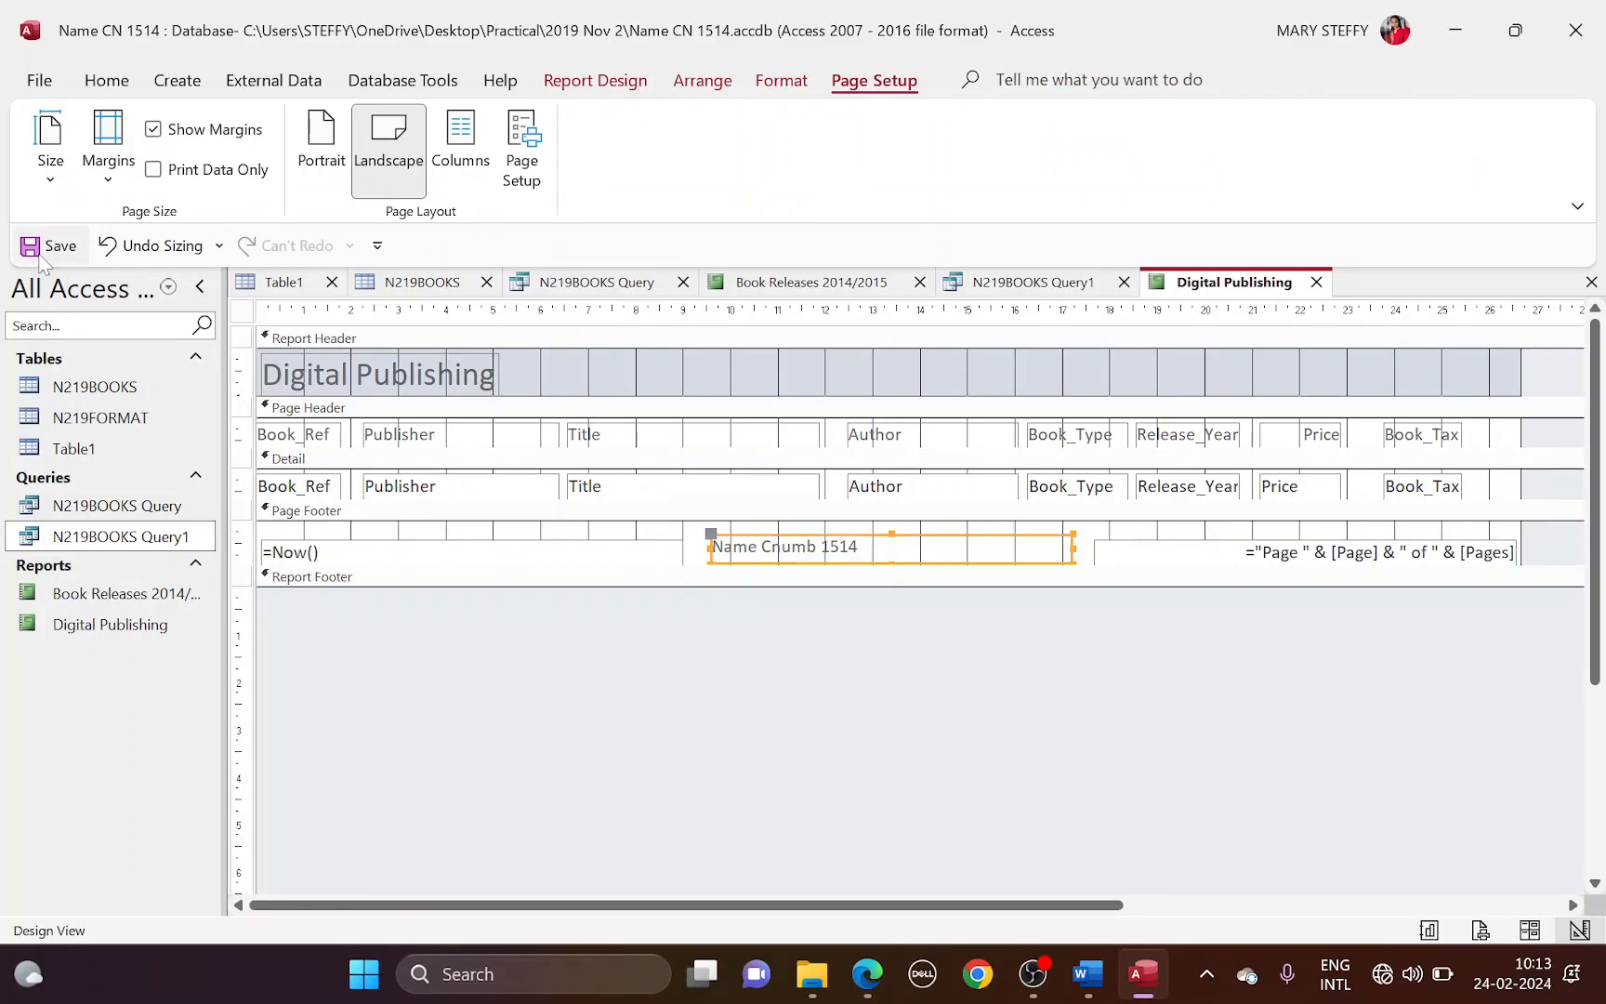
Step: Open the report in Print Preview and examine the footer text on the first page and the layout of the last page
left_click(106, 81)
left_click(55, 174)
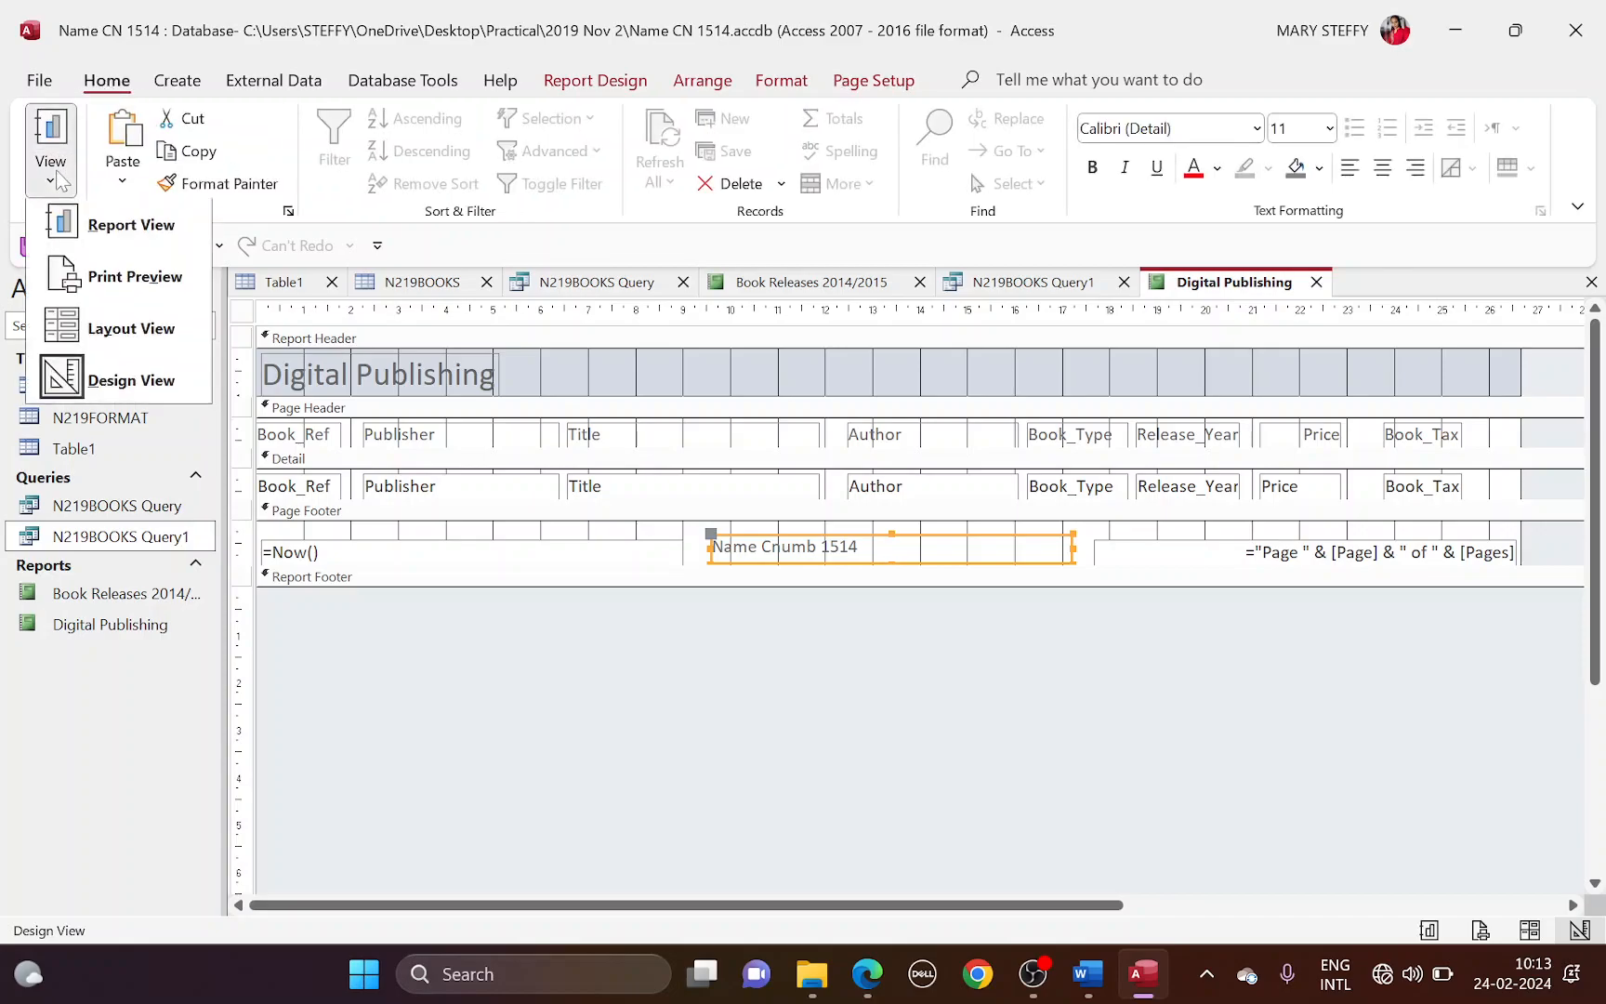
left_click(130, 282)
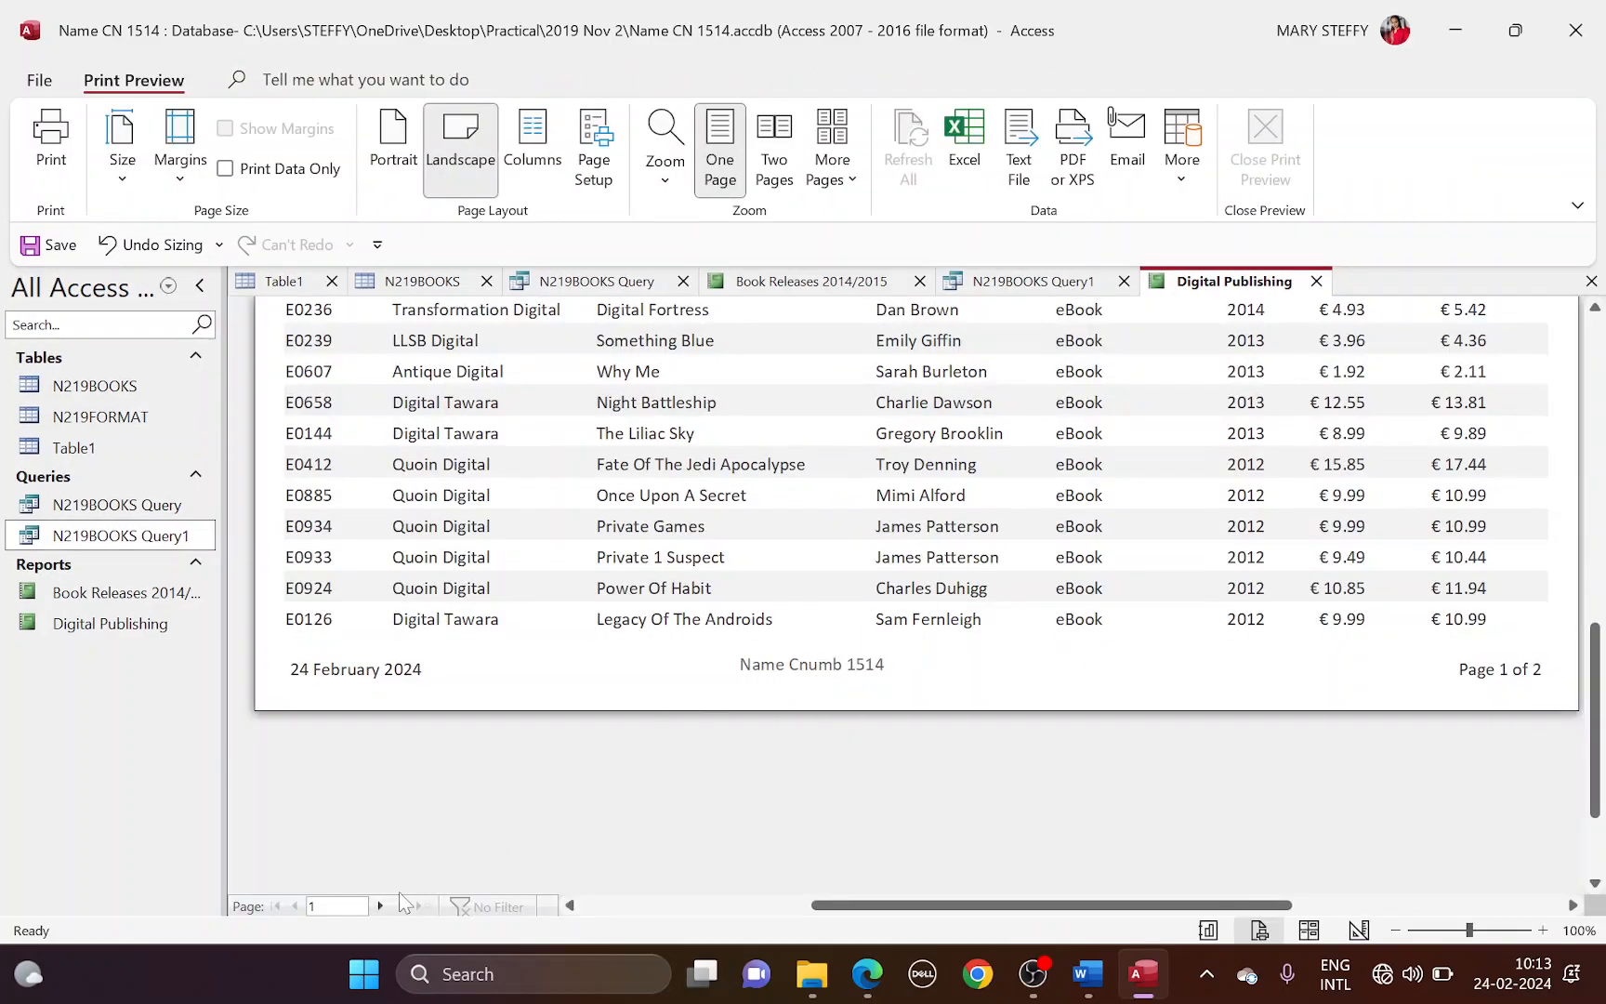
left_click(402, 907)
scroll(953, 614, "up", 5)
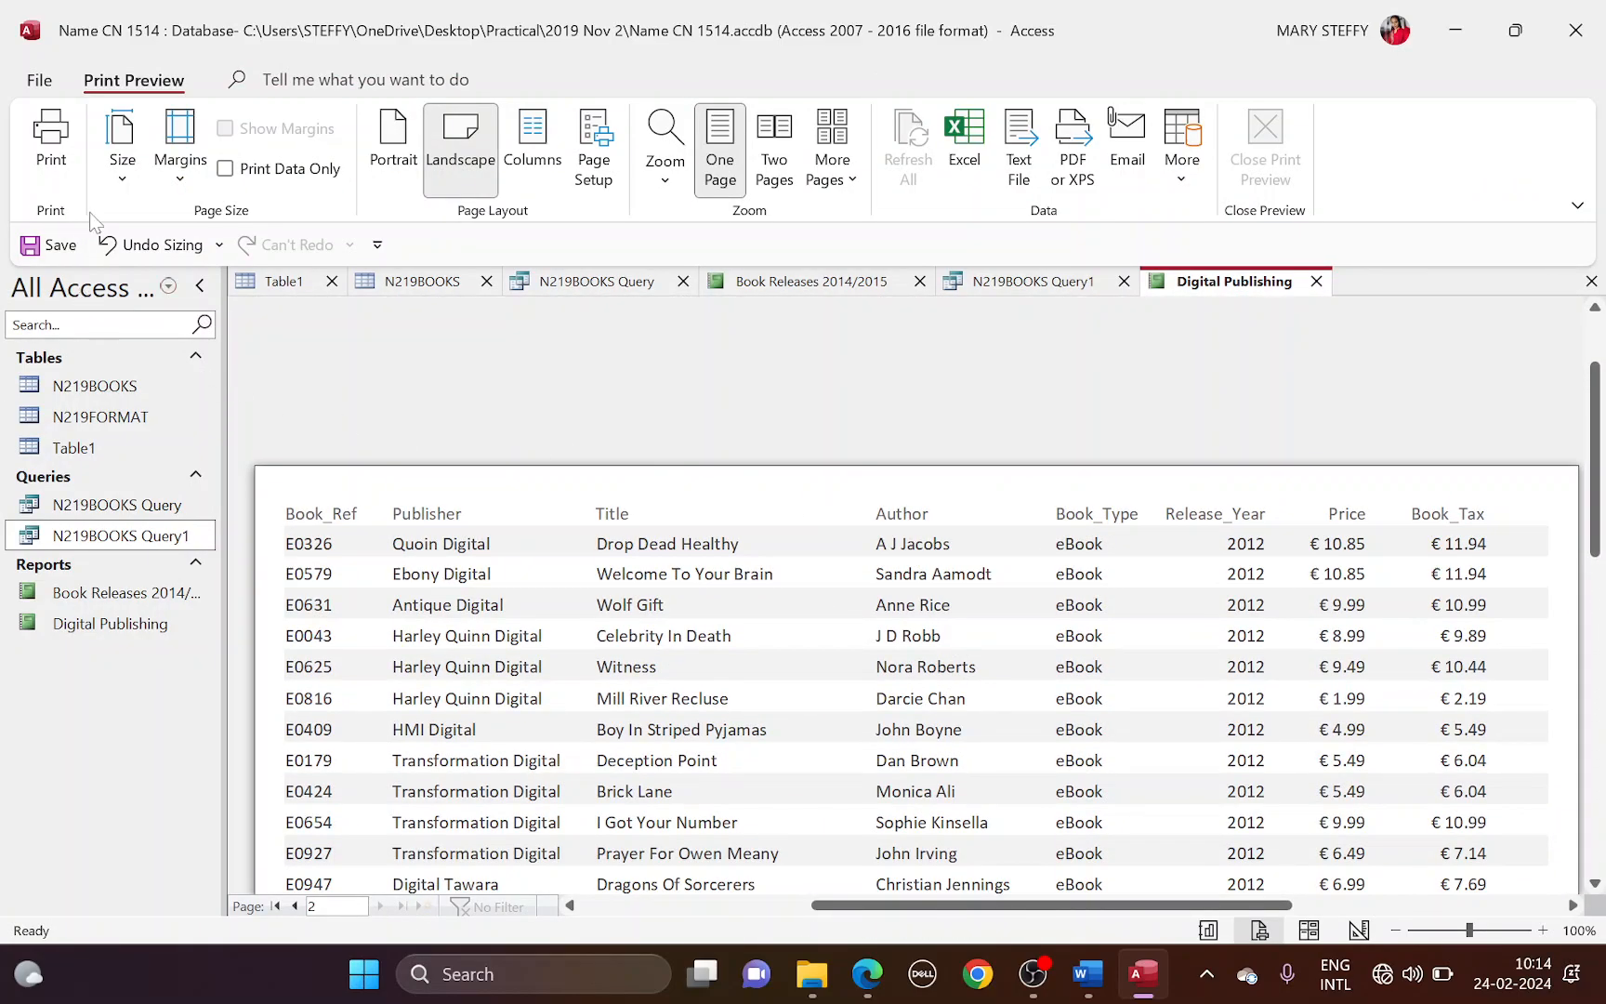
Step: Look at the report's print settings without printing and switch the report to Report View
left_click(54, 149)
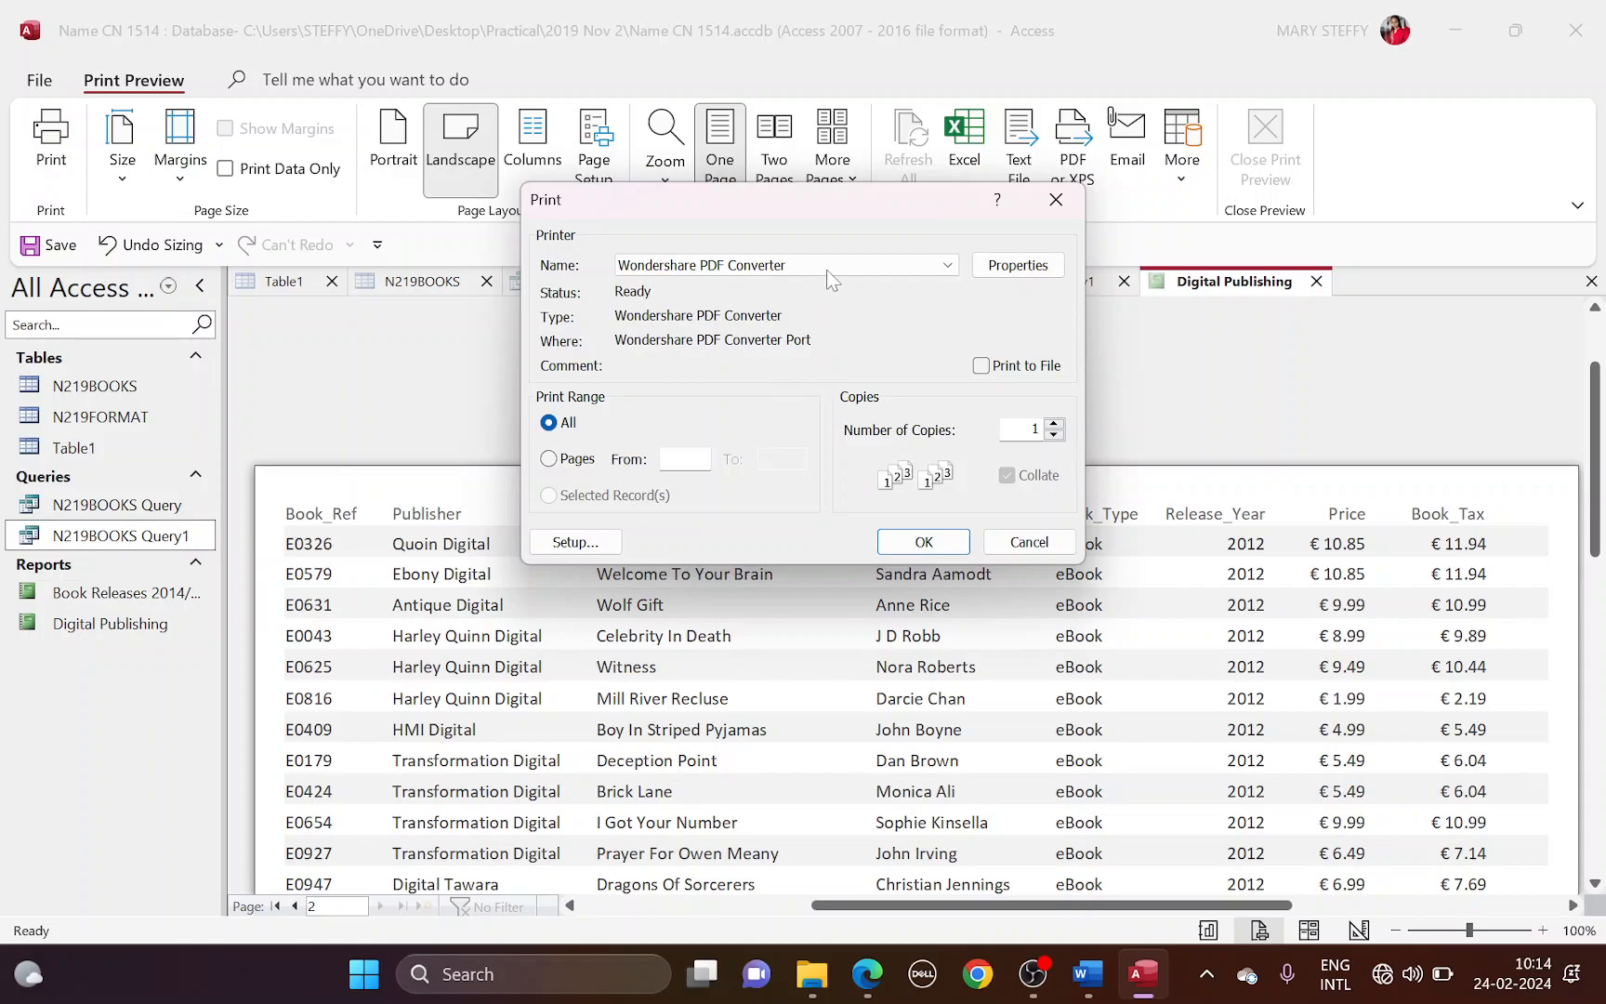
left_click(1027, 542)
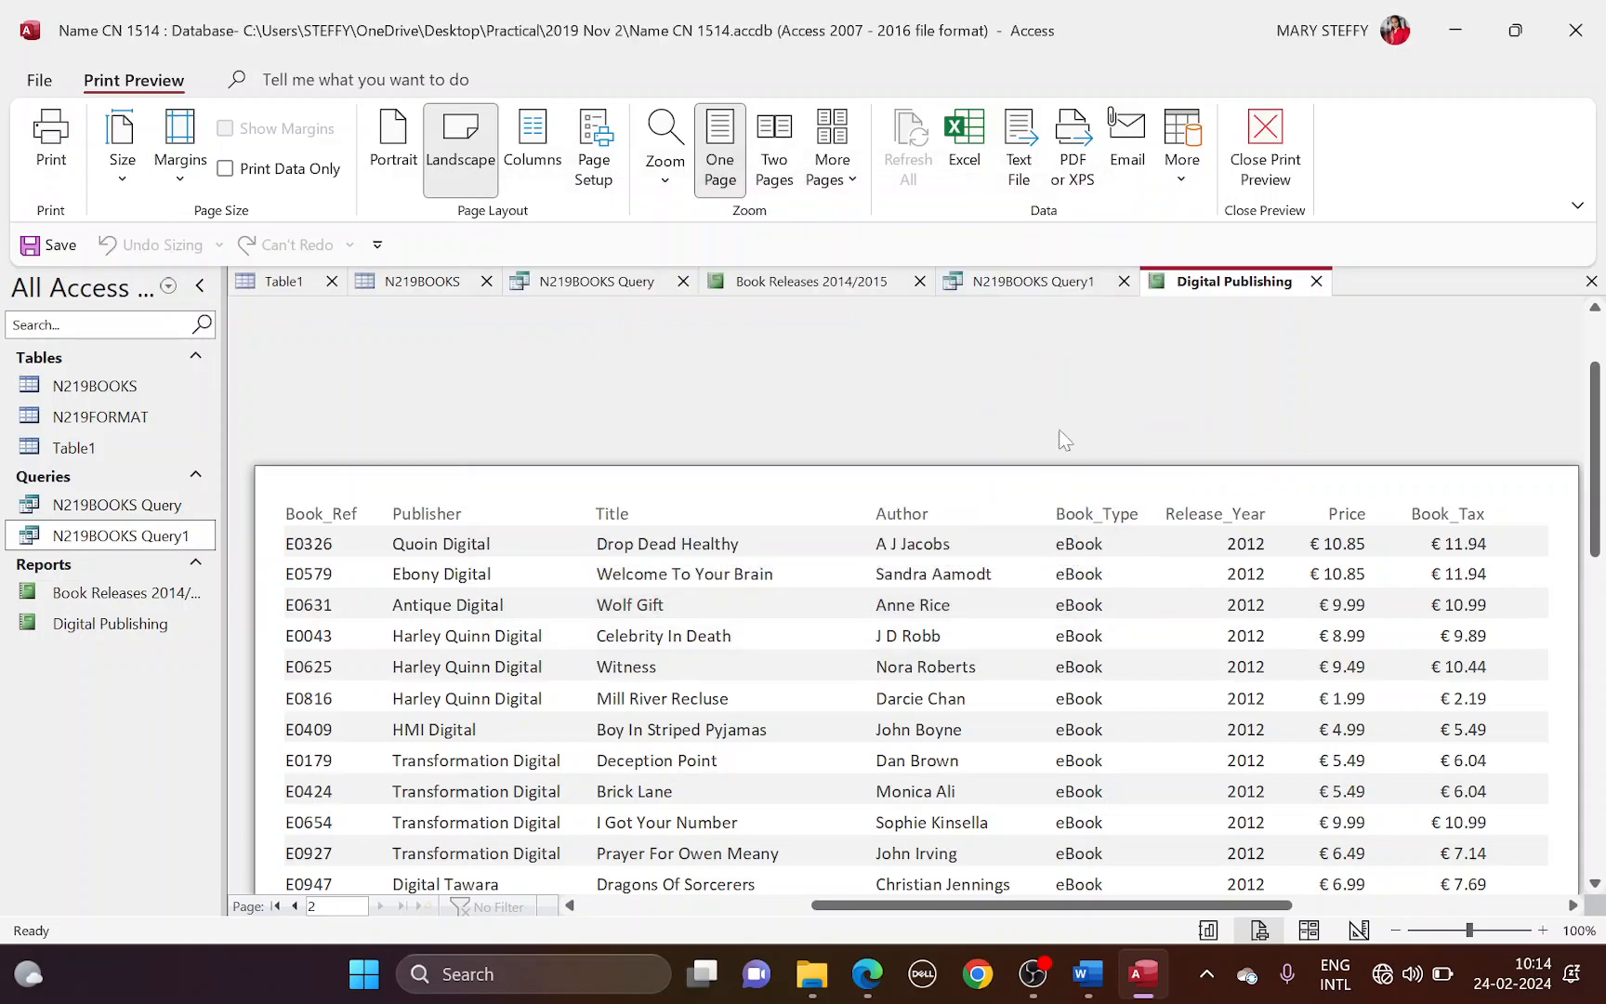
left_click(1266, 149)
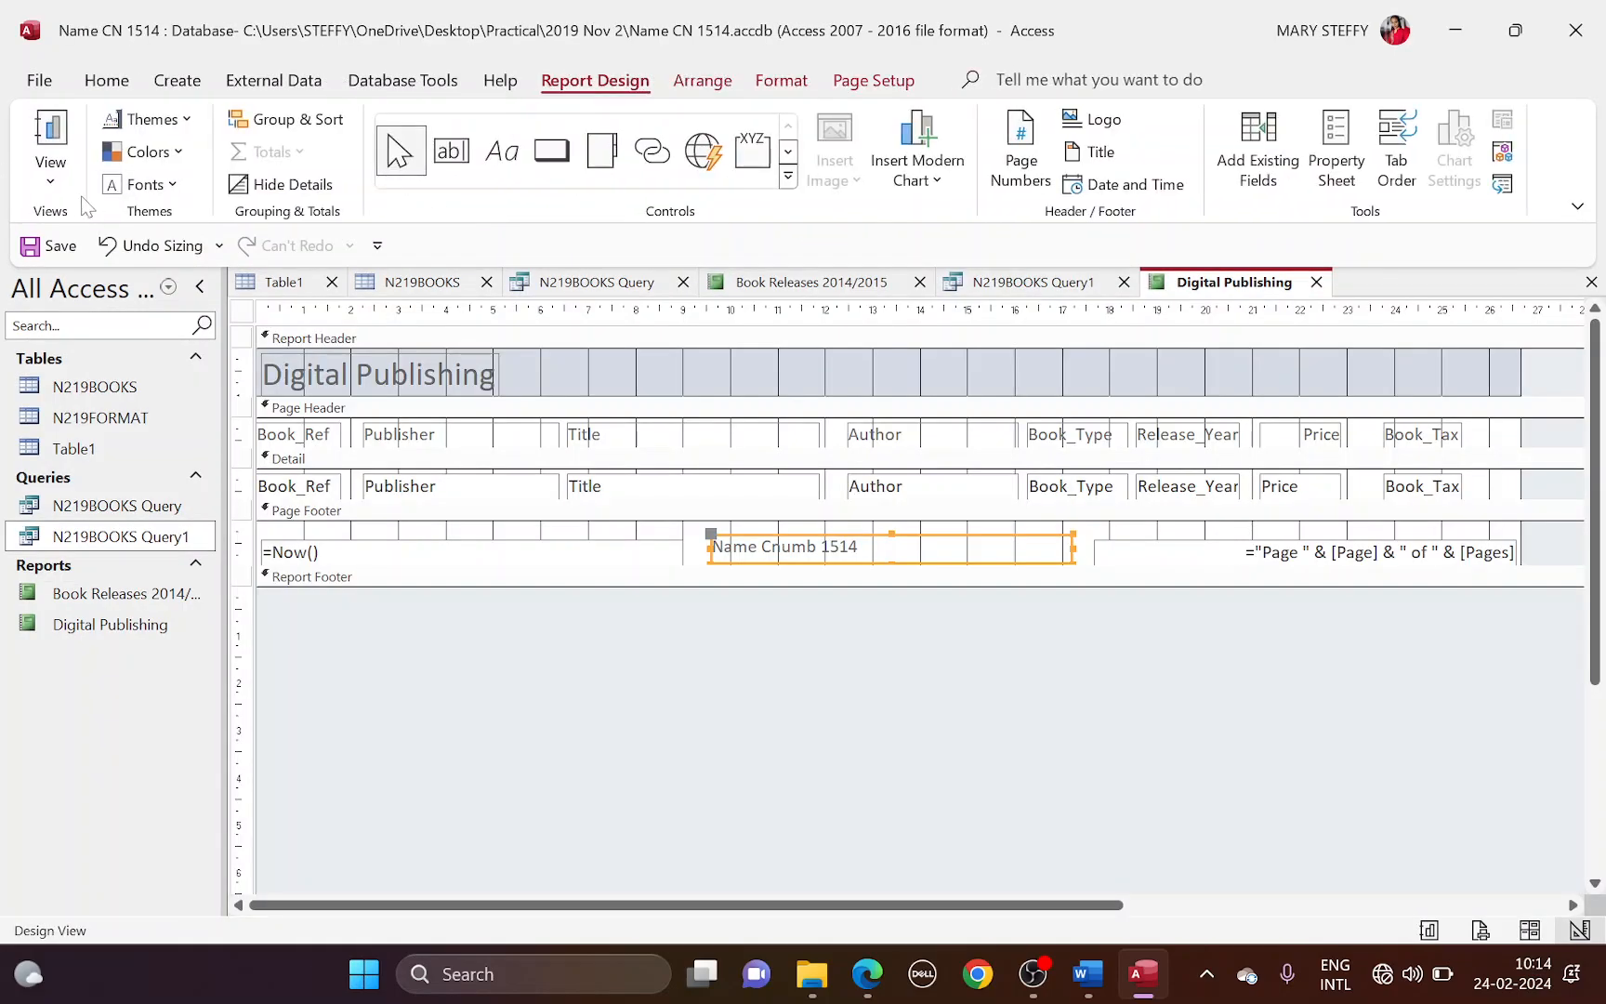
left_click(51, 176)
left_click(117, 236)
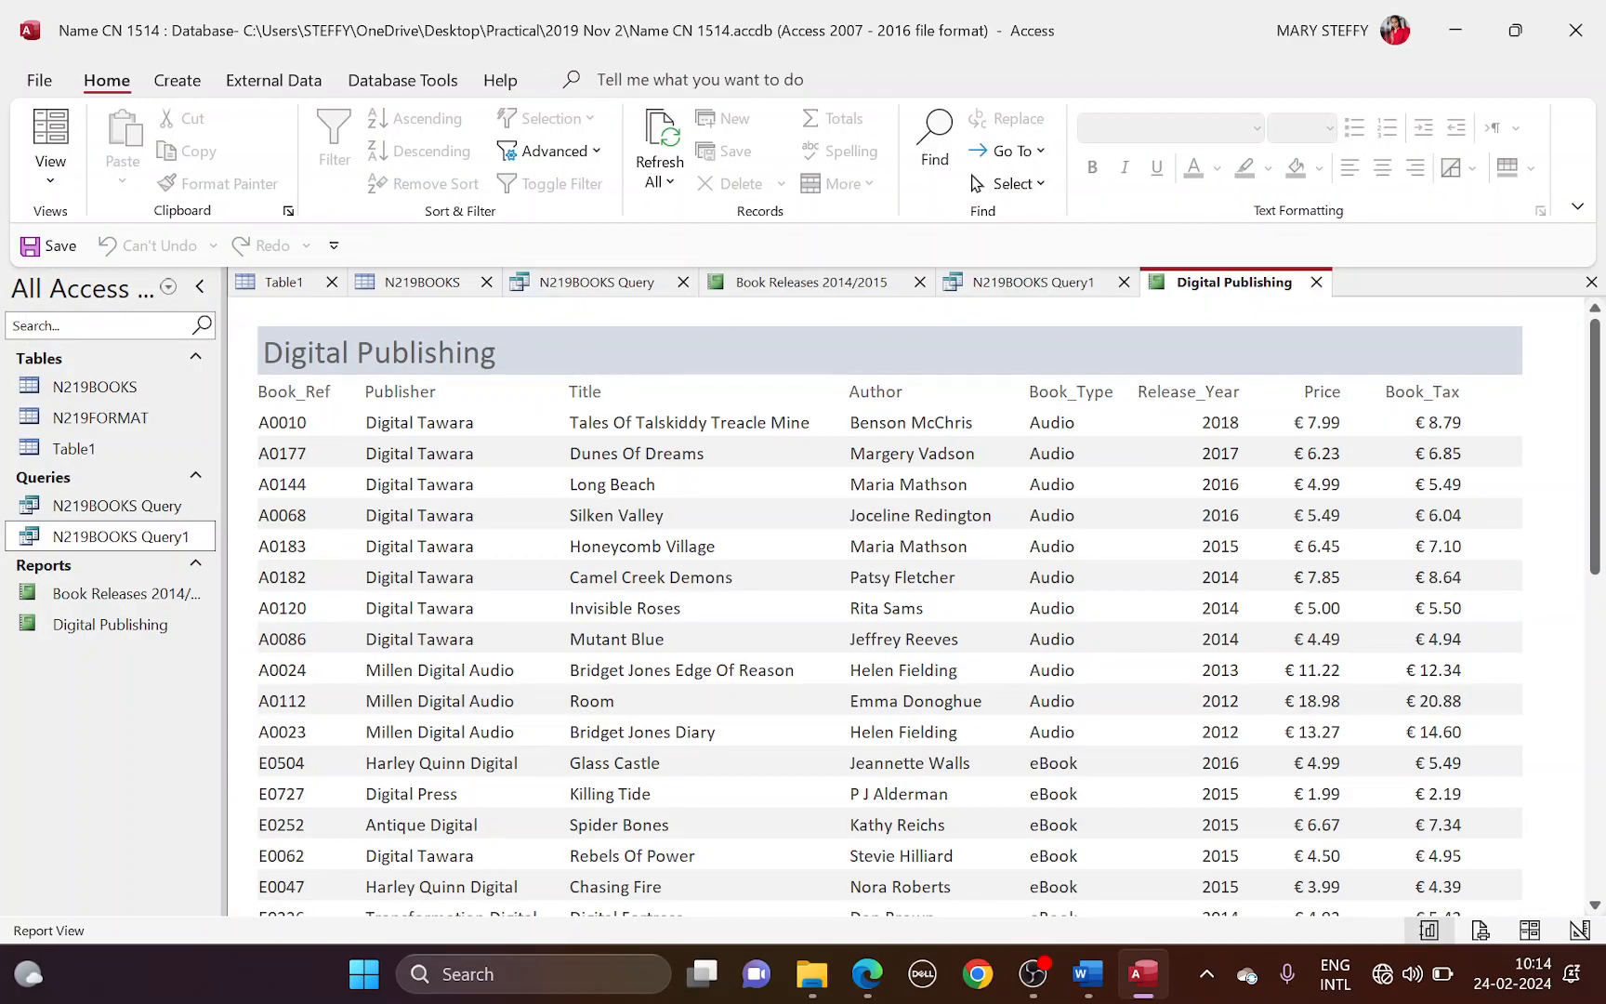
Step: Switch to the question paper in Edge and highlight question 28's instruction and the part (a) text about the difference between hardware and software
key("alt+Tab")
scroll(567, 562, "down", 4)
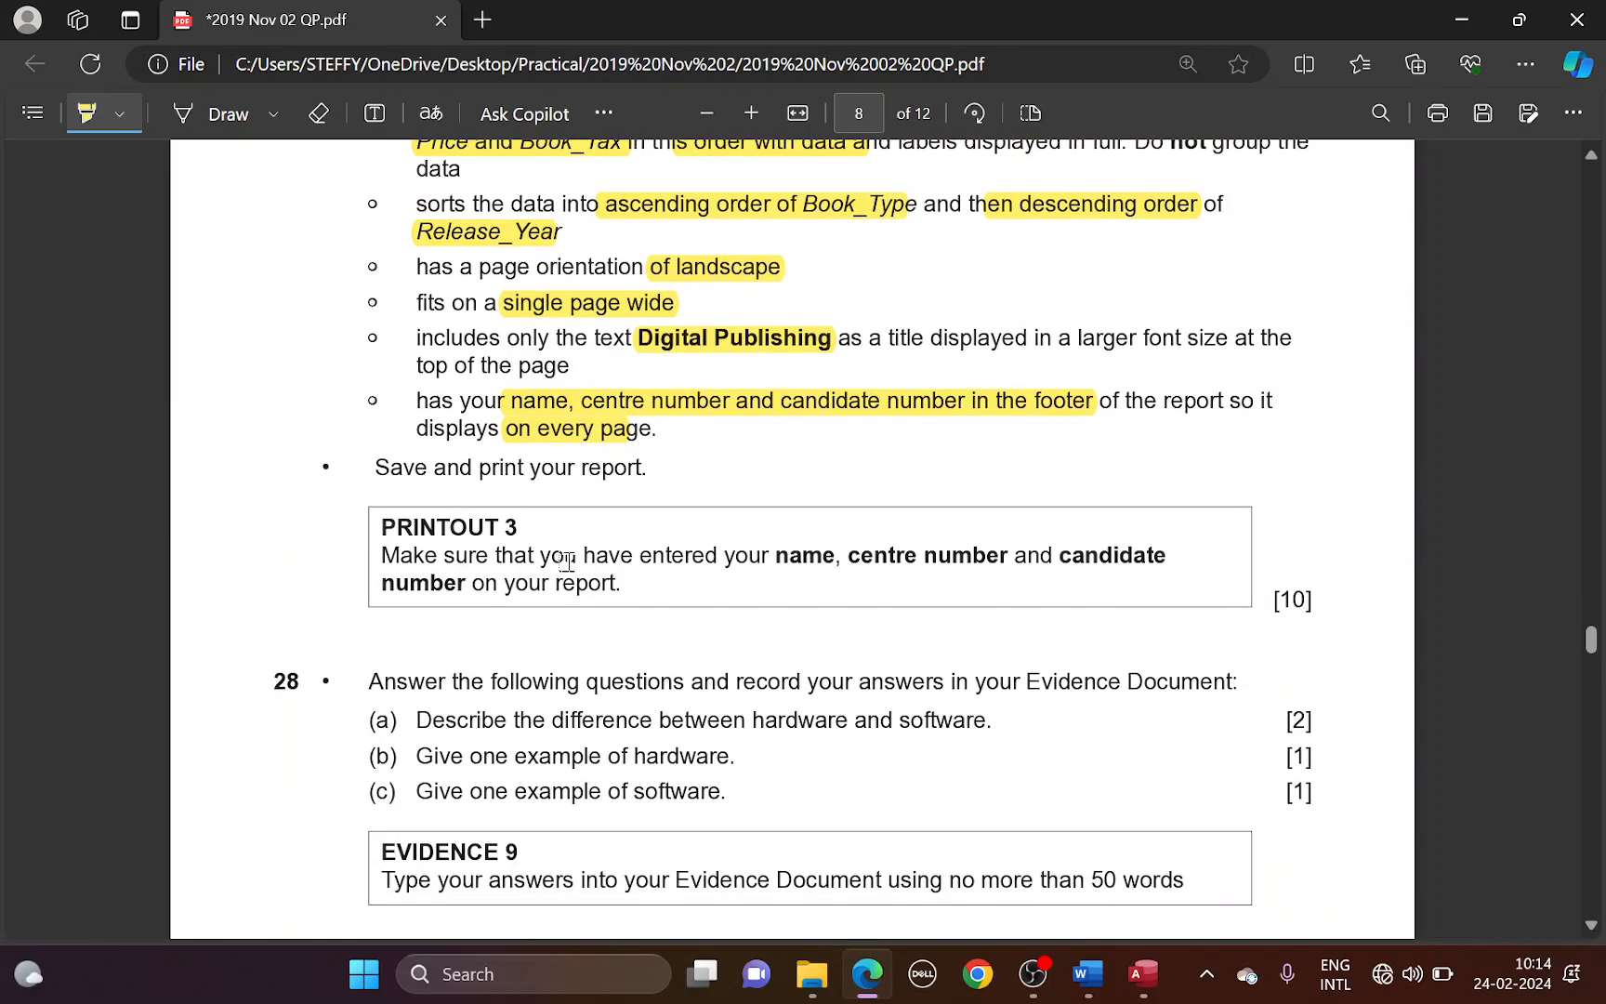
scroll(567, 561, "down", 2)
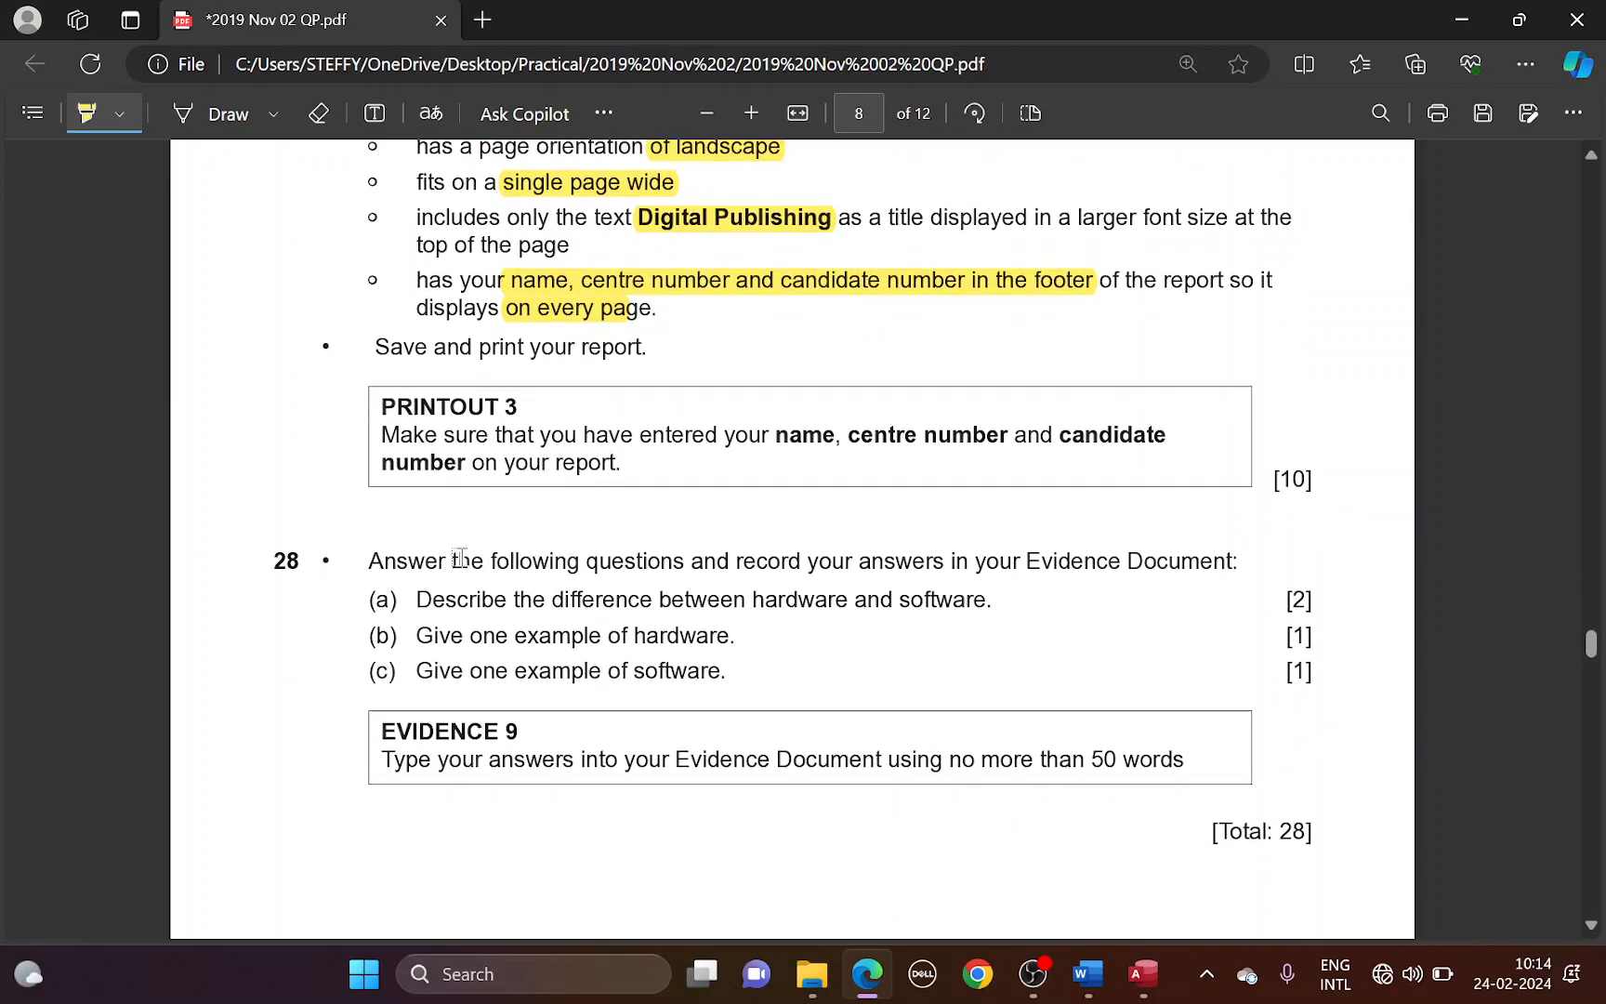
left_click_drag(459, 558, 956, 544)
scroll(734, 550, "down", 1)
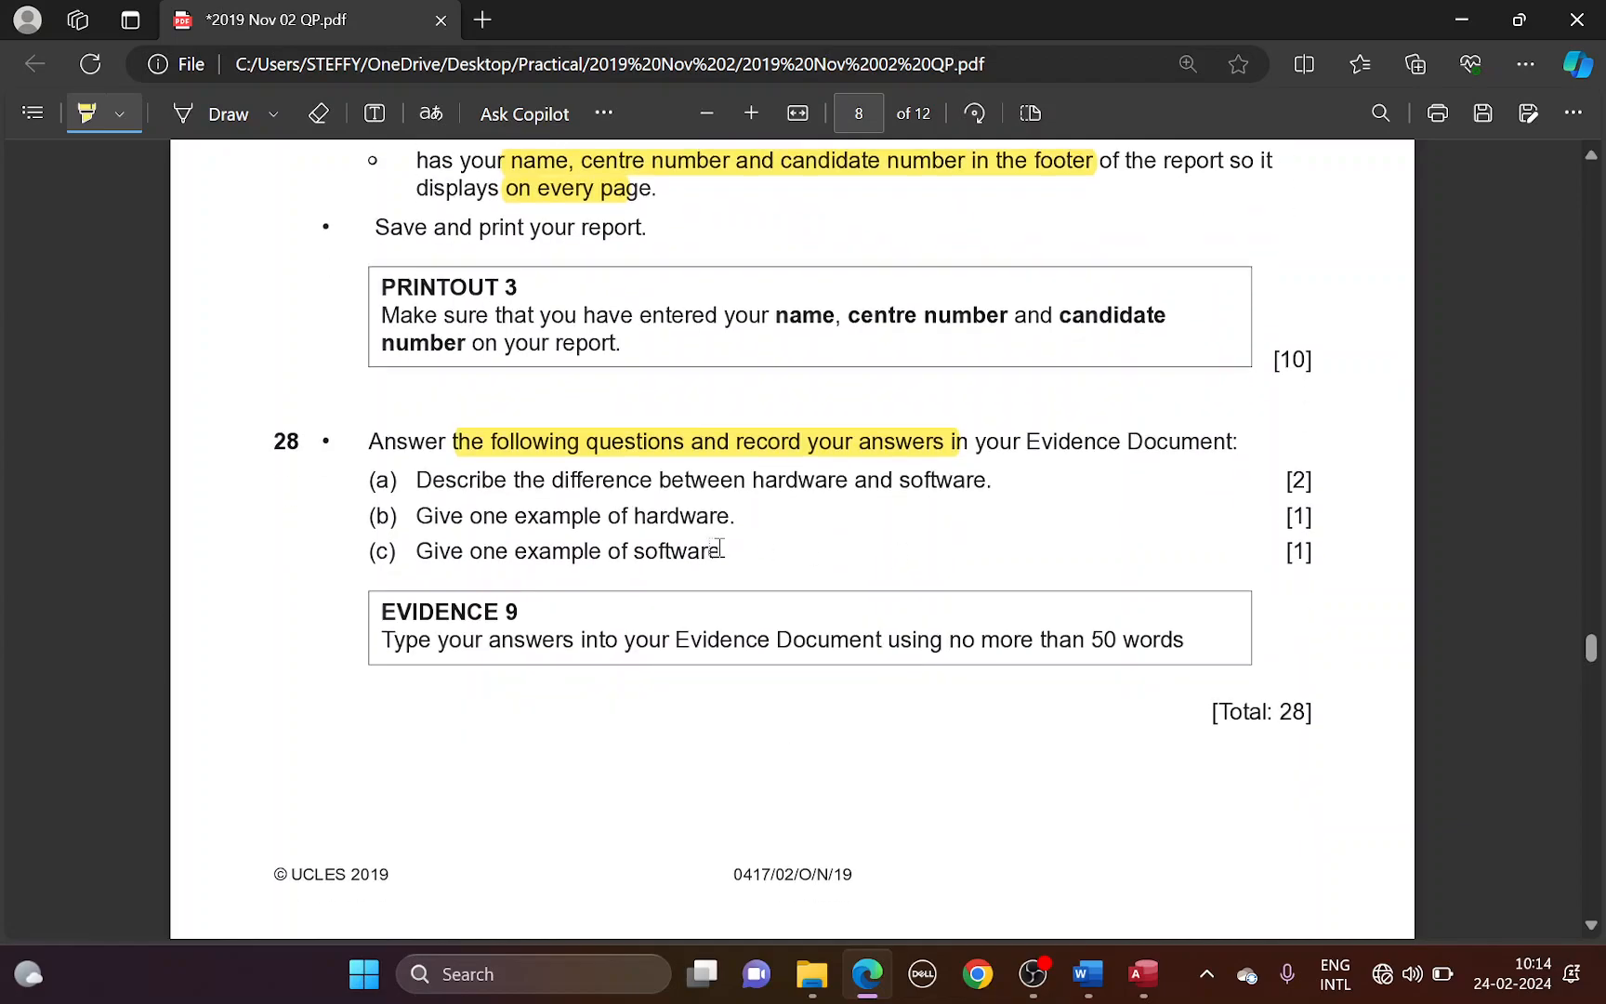
left_click_drag(574, 485, 977, 479)
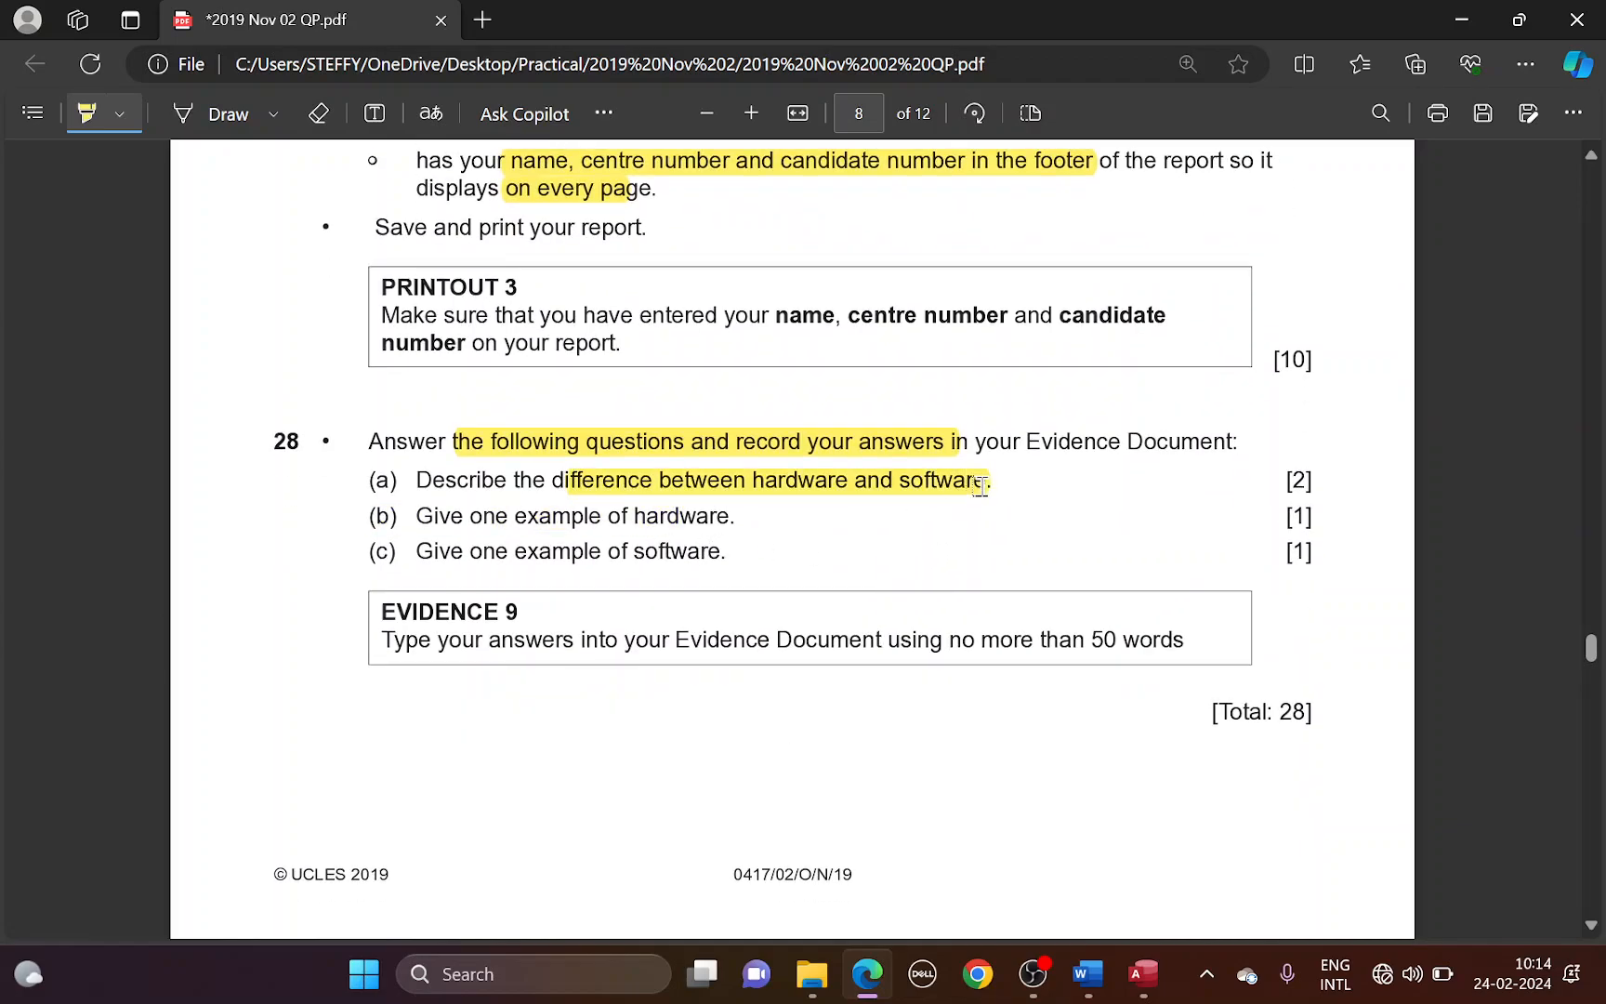
Step: In the Word evidence document, begin Evidence 9 answer (a) in plain text with "Hardware refers to physical components of the computer system"
key("alt+Tab")
key("alt")
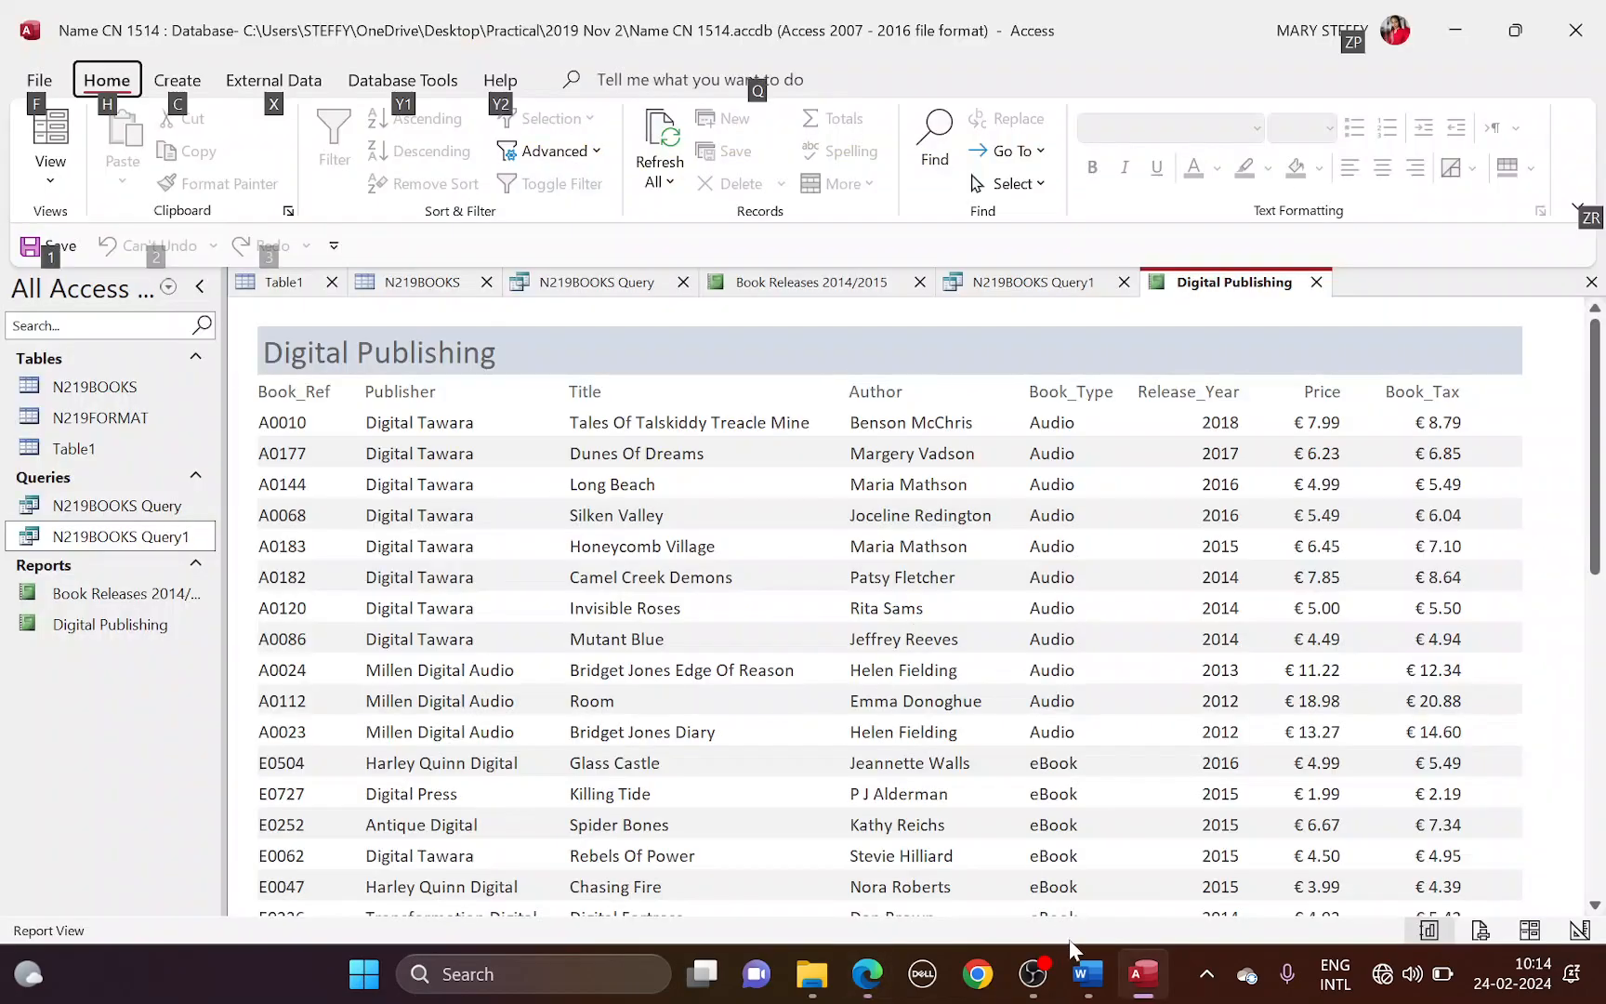
left_click(1088, 973)
scroll(805, 604, "down", 3)
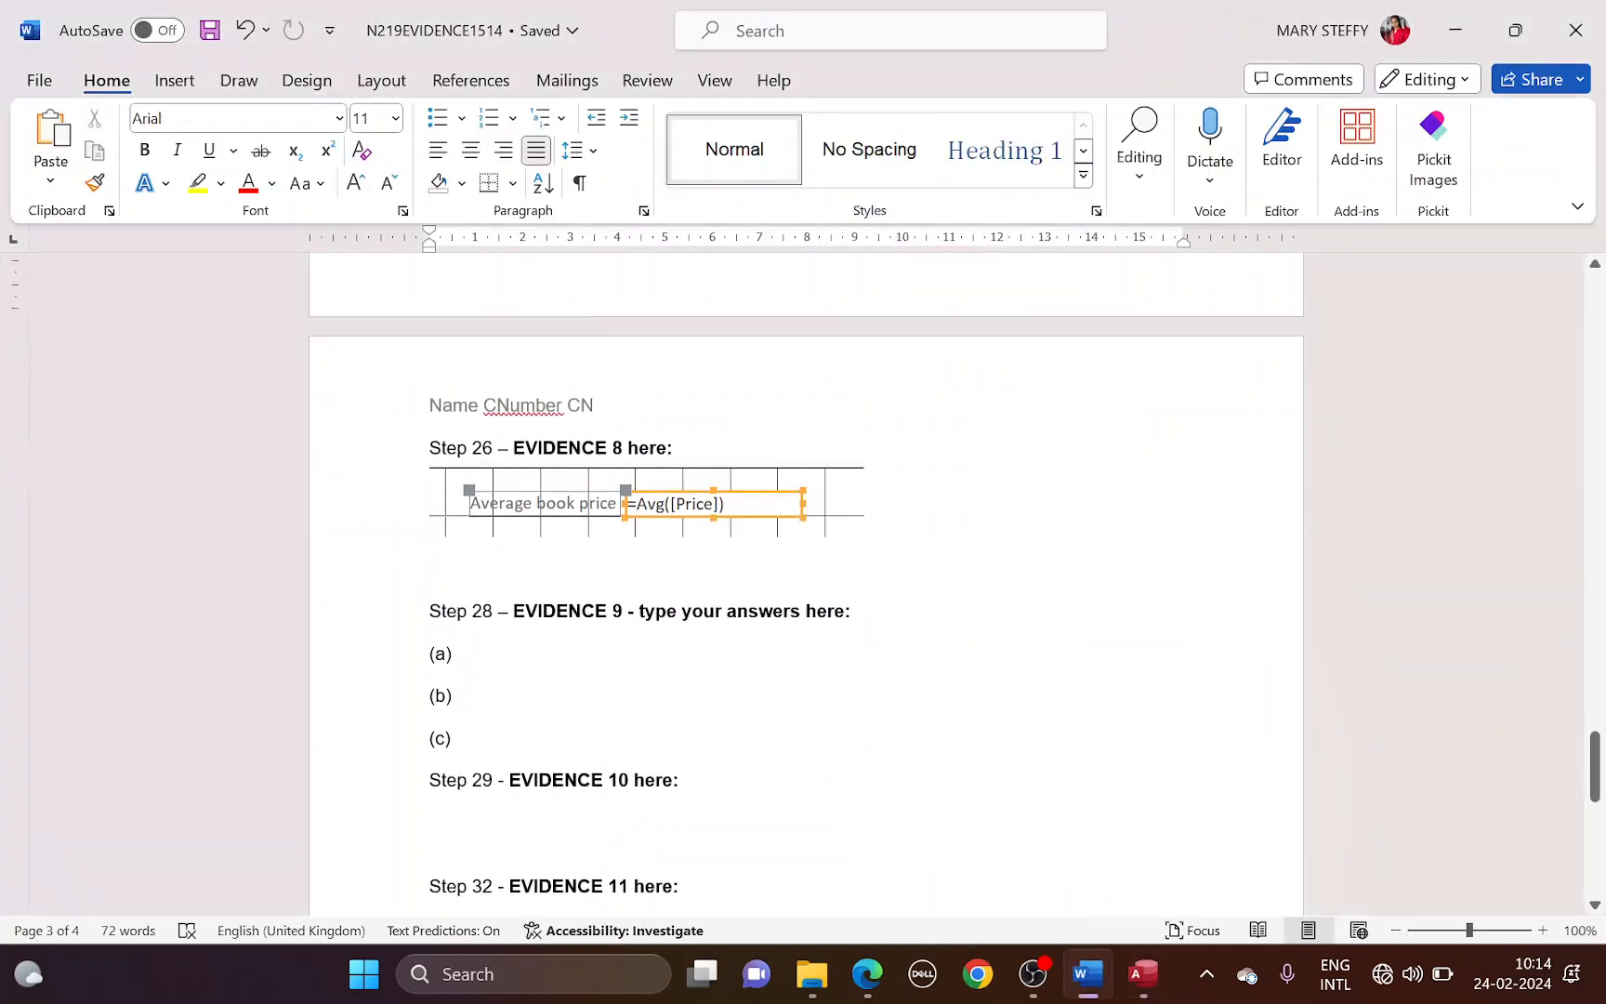
left_click(562, 640)
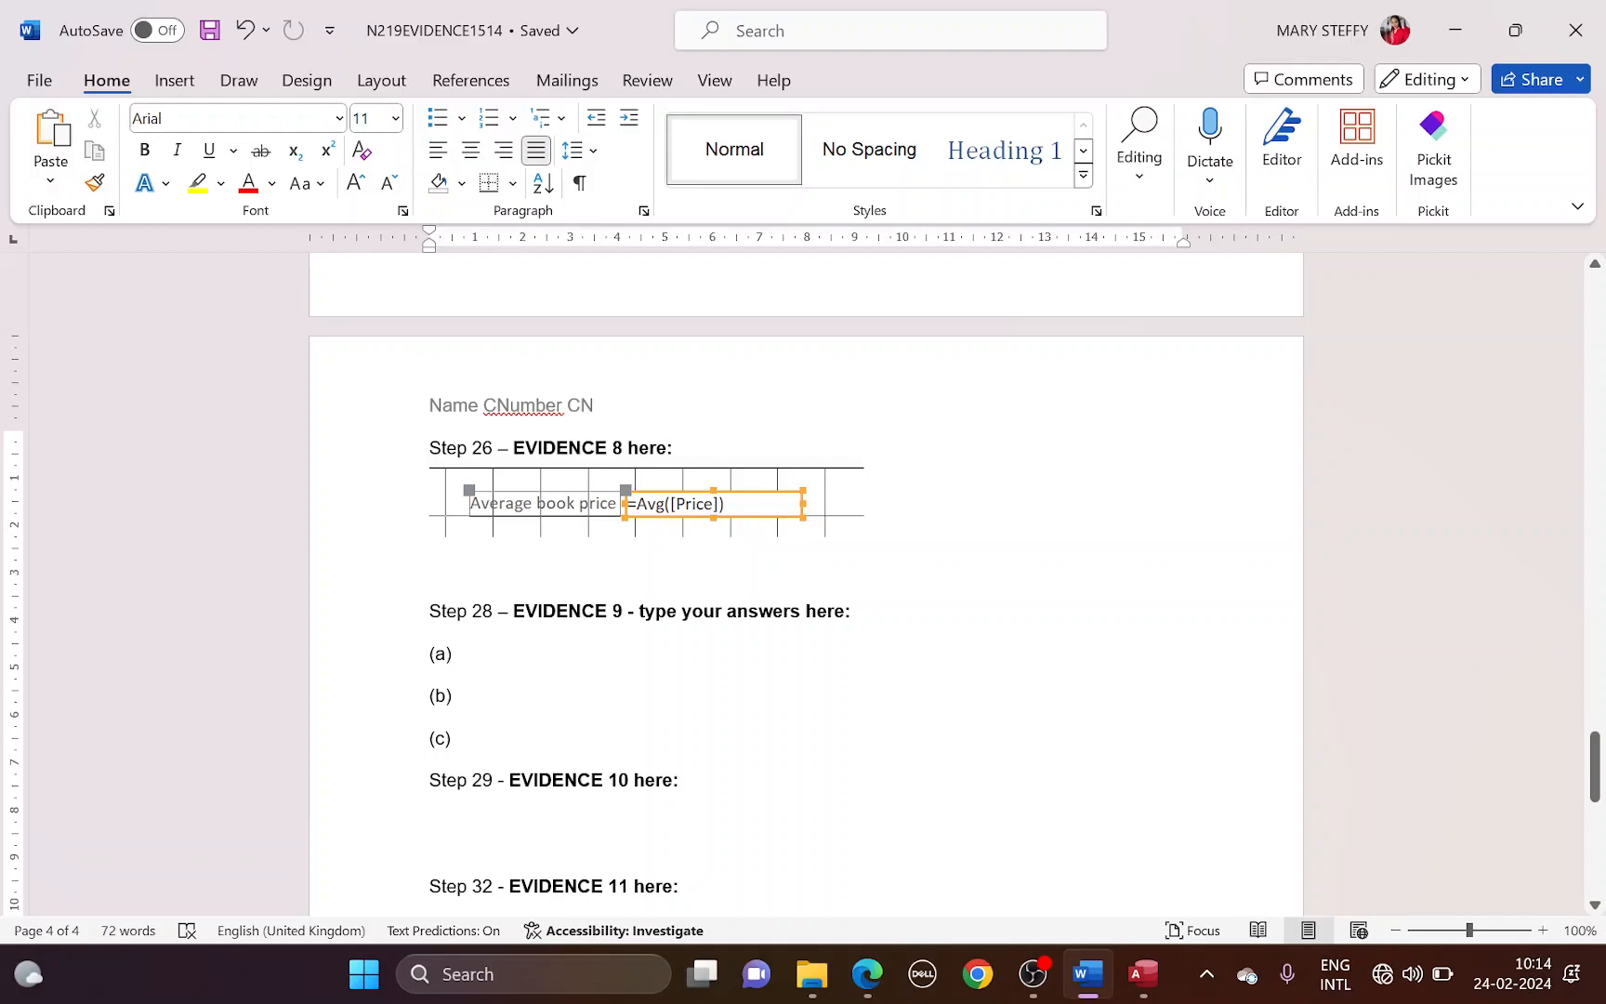
key("space")
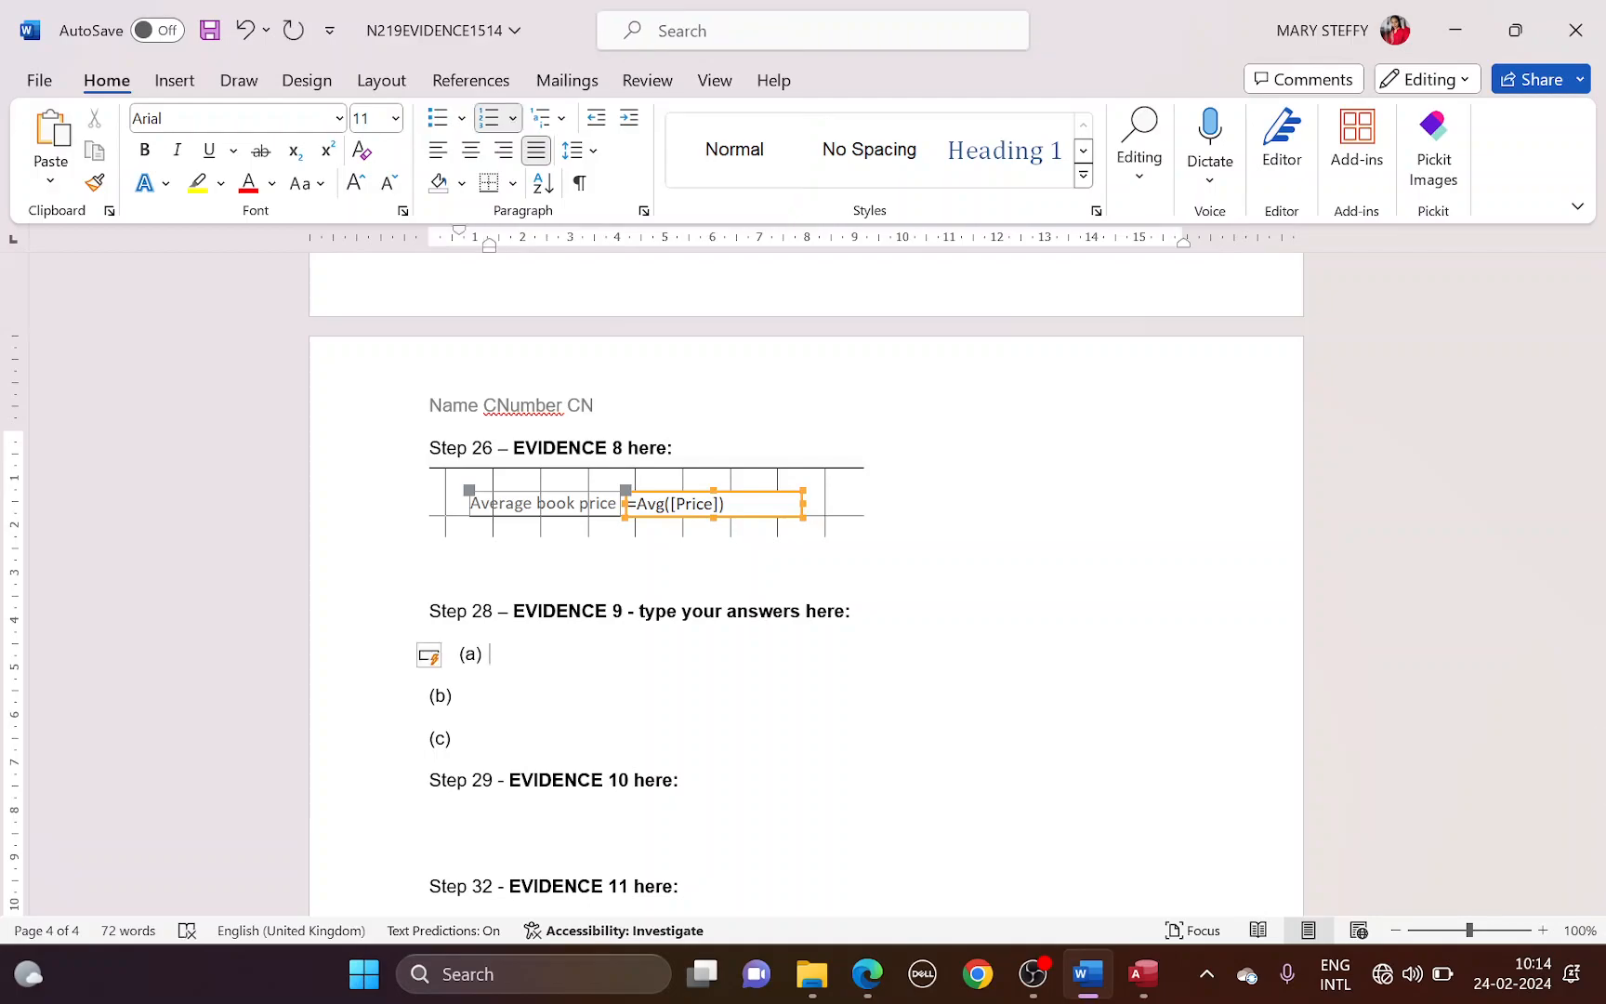
key("ctrl+z")
key("ctrl+z")
type("Hardware")
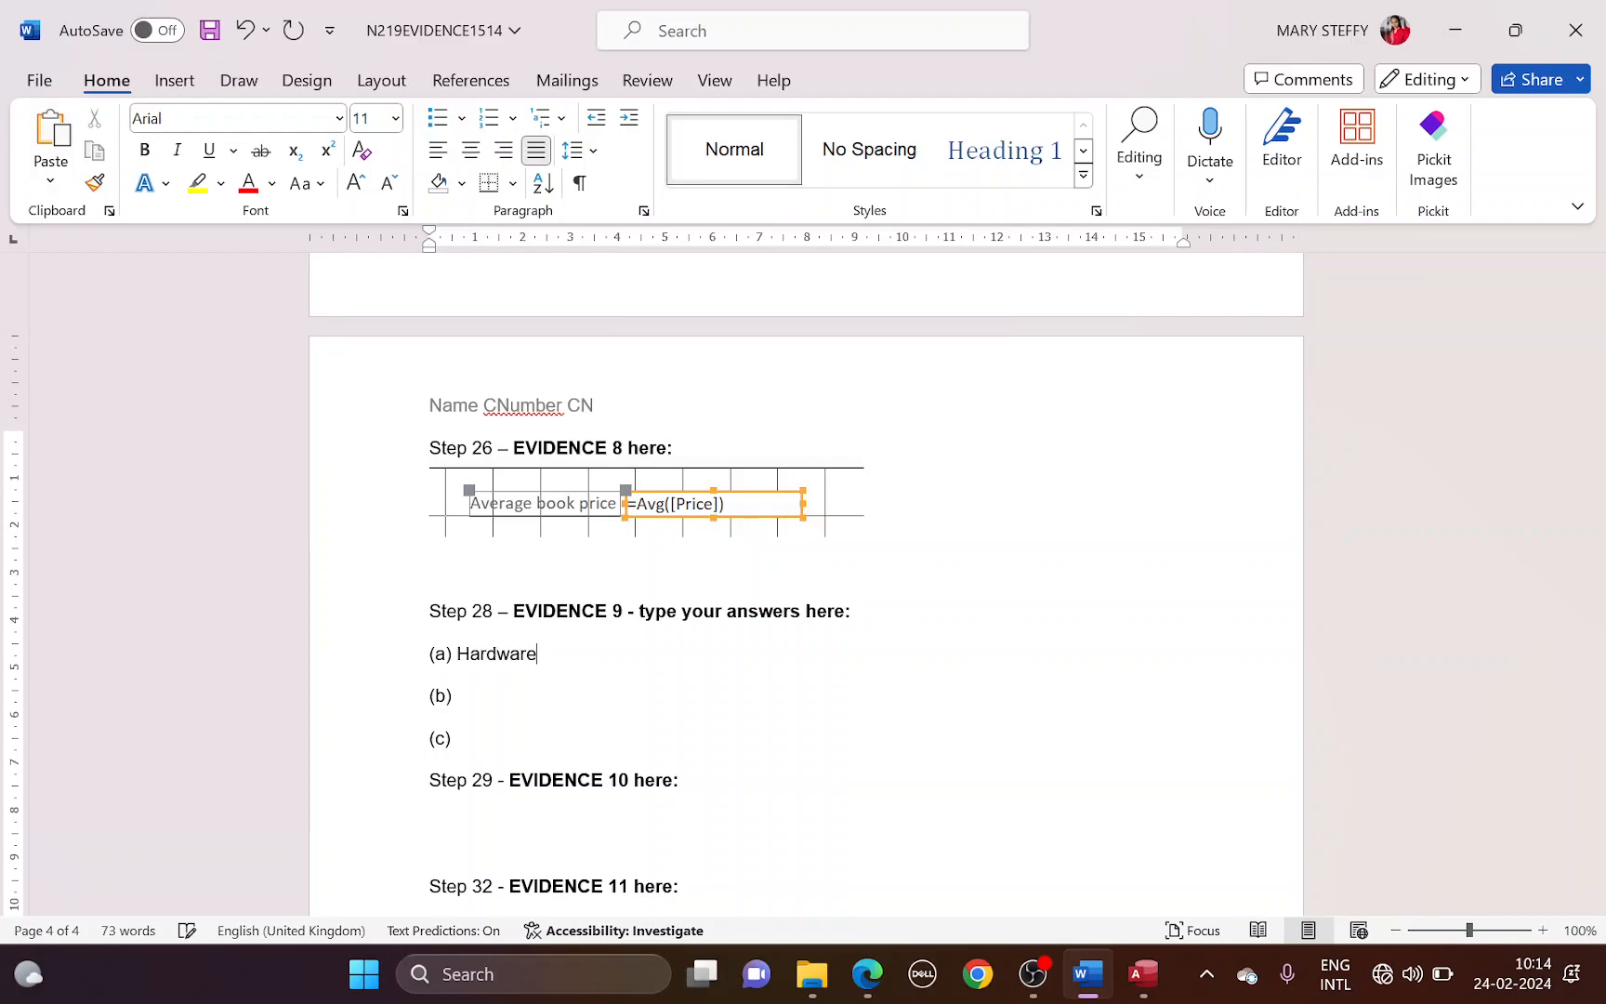
type(" ref")
type("ysi")
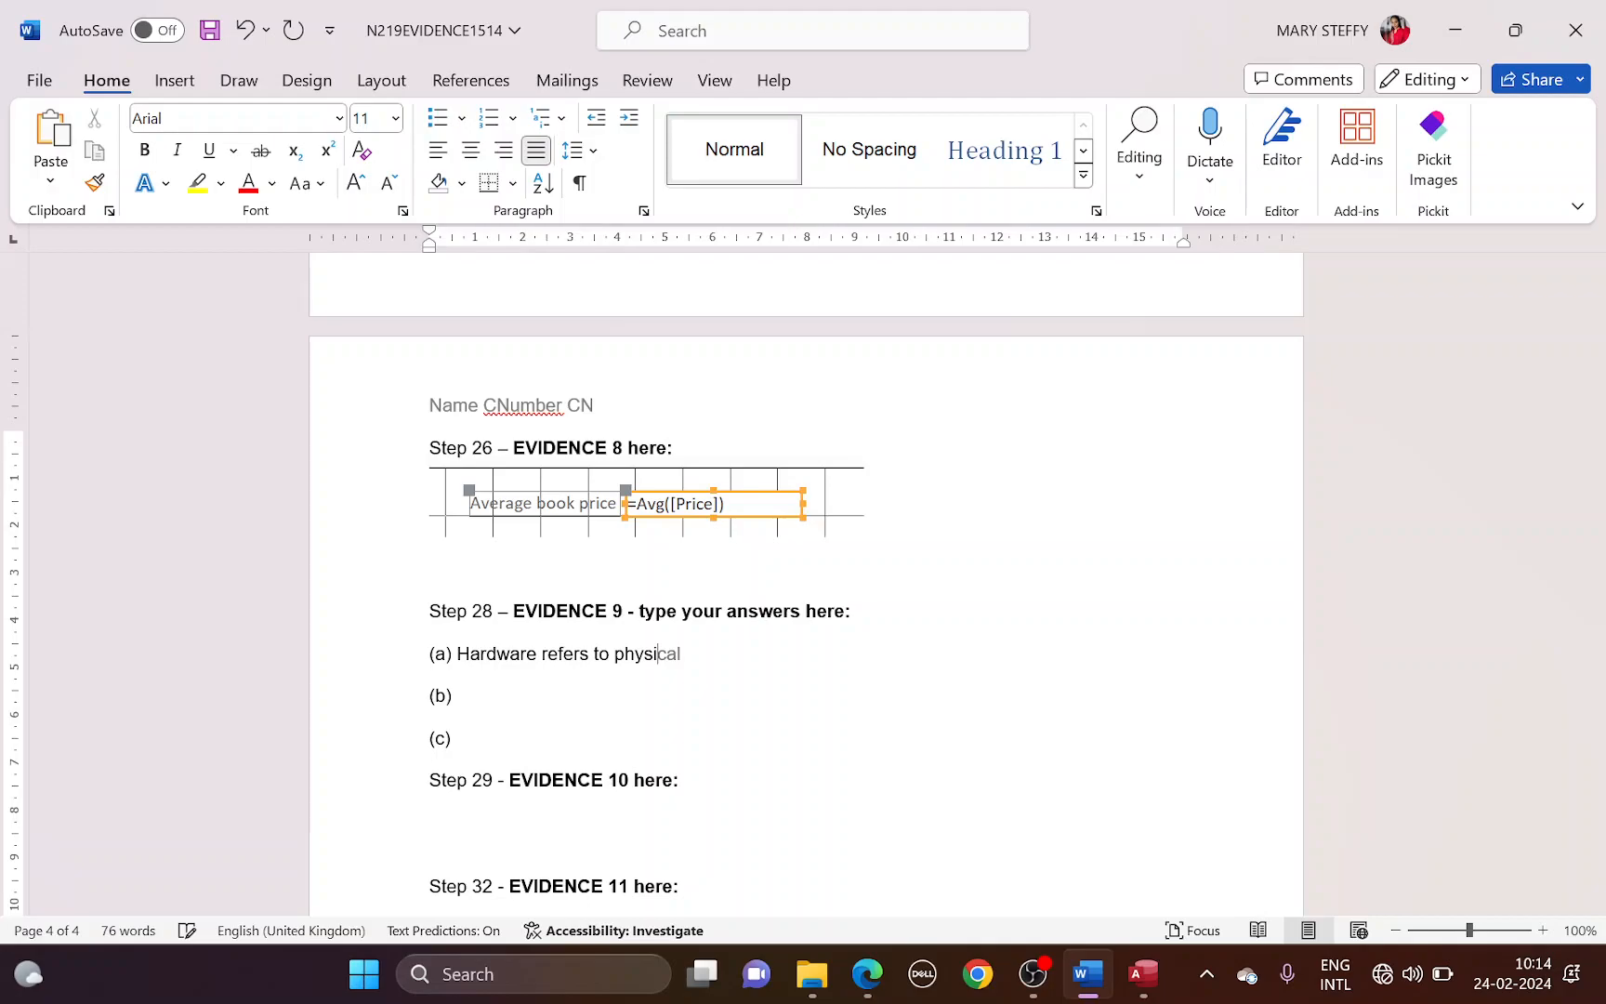
type("components of the computer system")
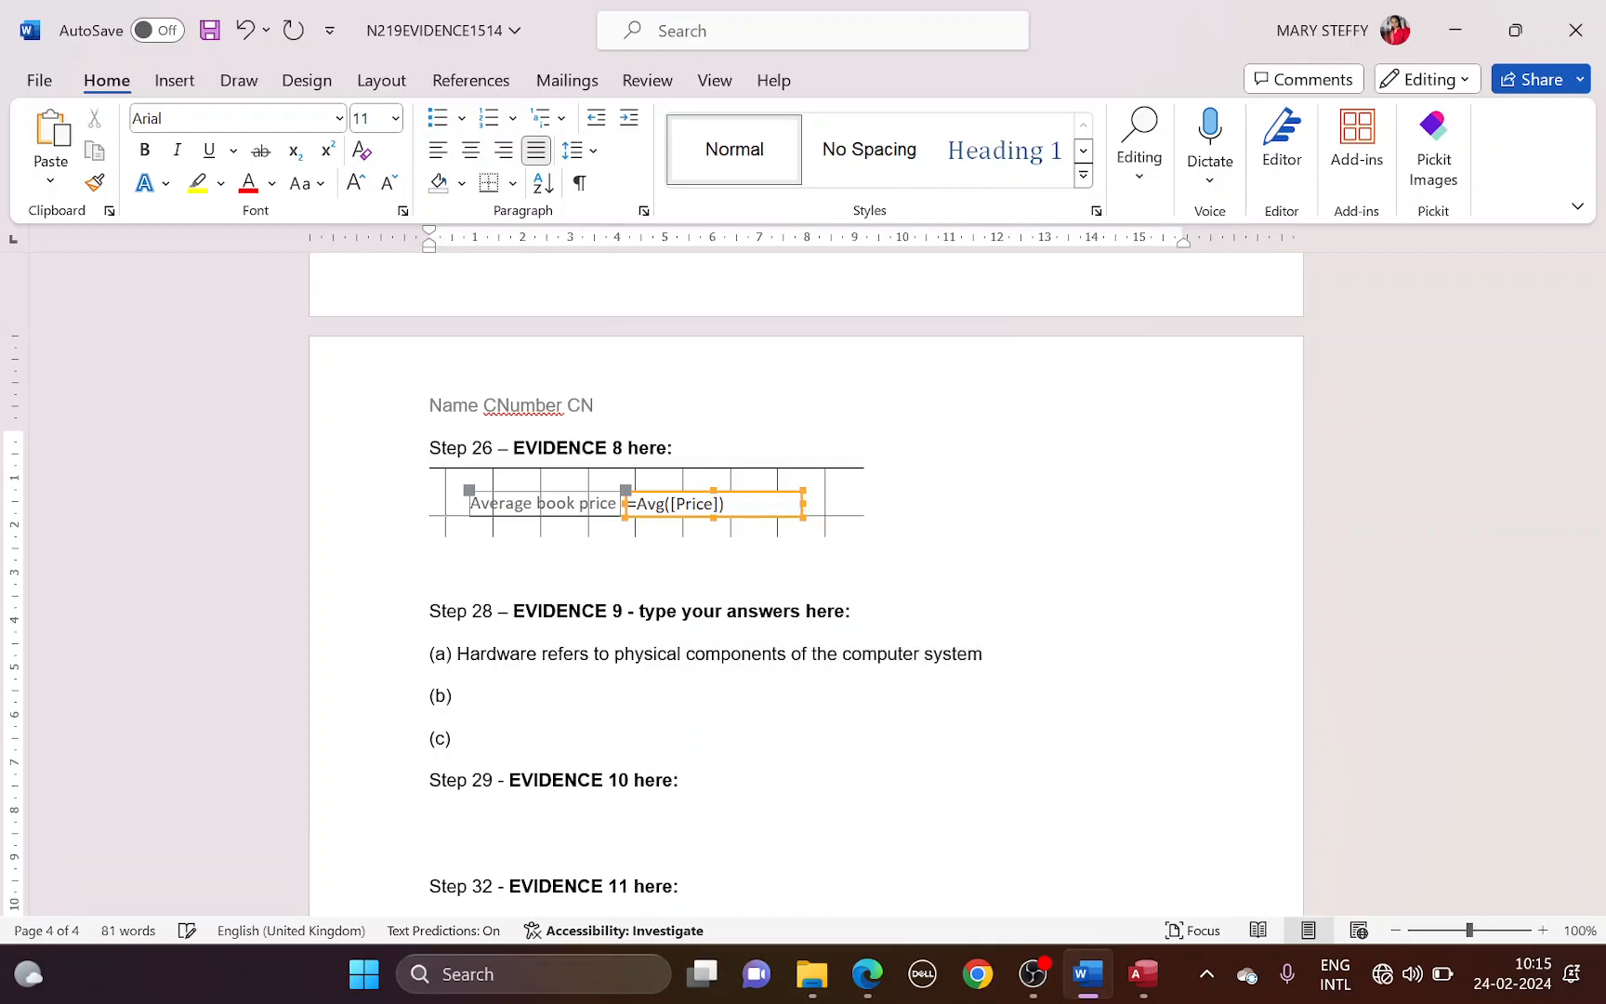
Step: Complete answer (a) with ", whereas software is a general term for the program that controls the computer system"
type(", whereas soft")
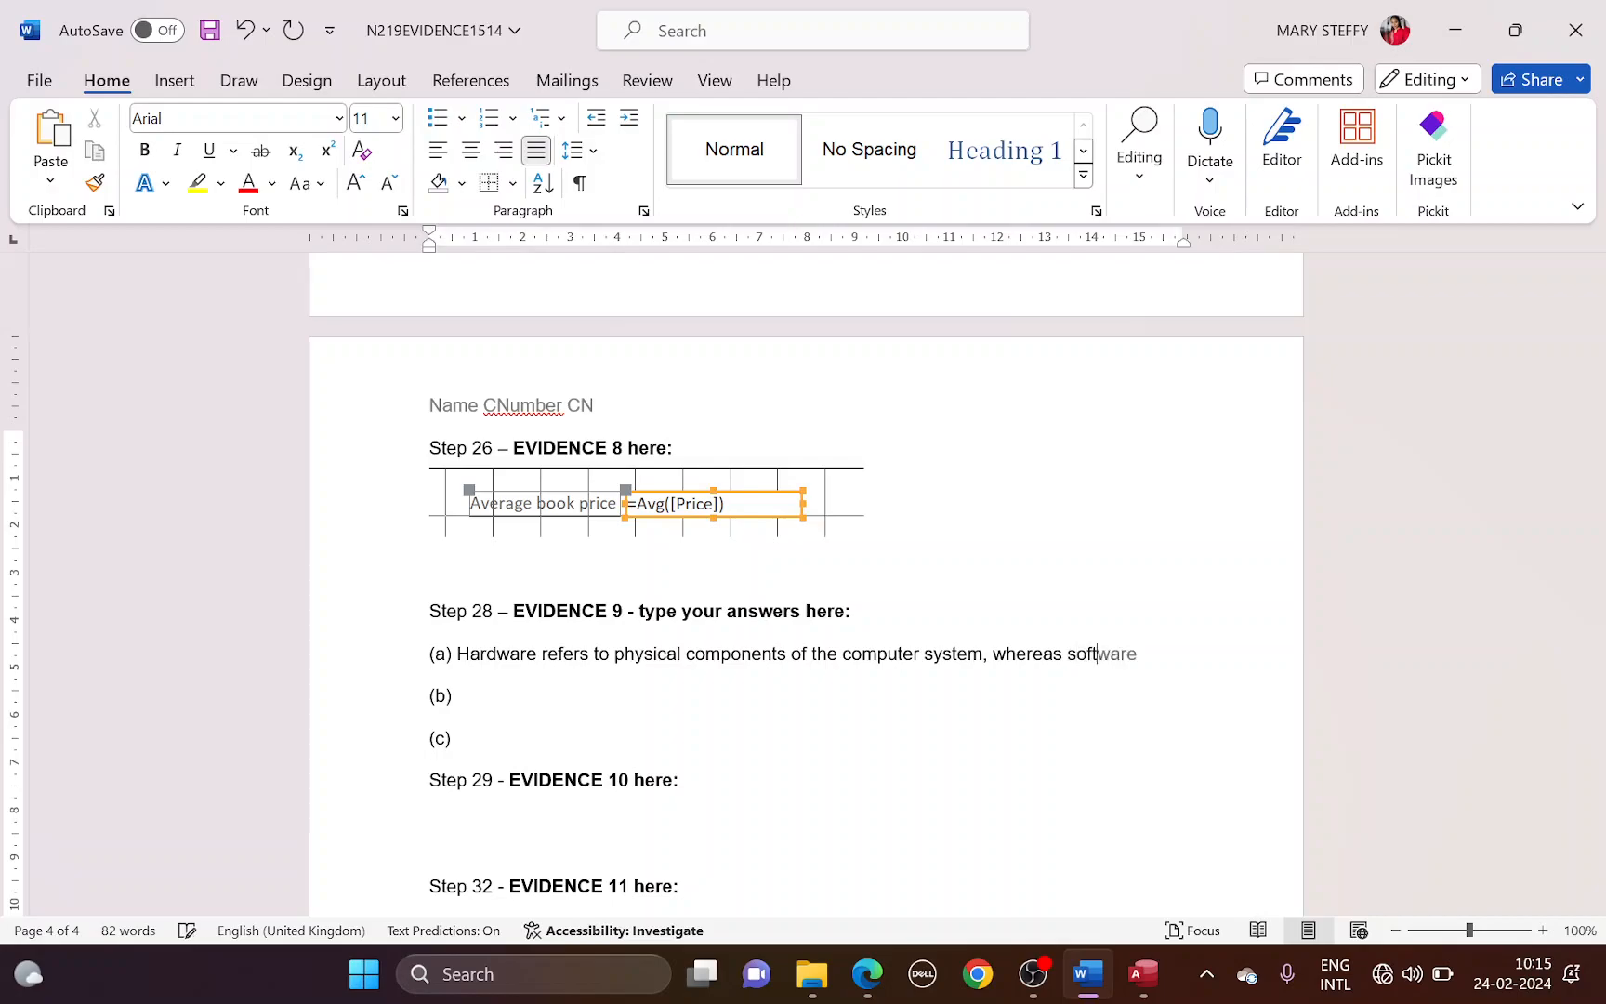
type("ware is a general ter")
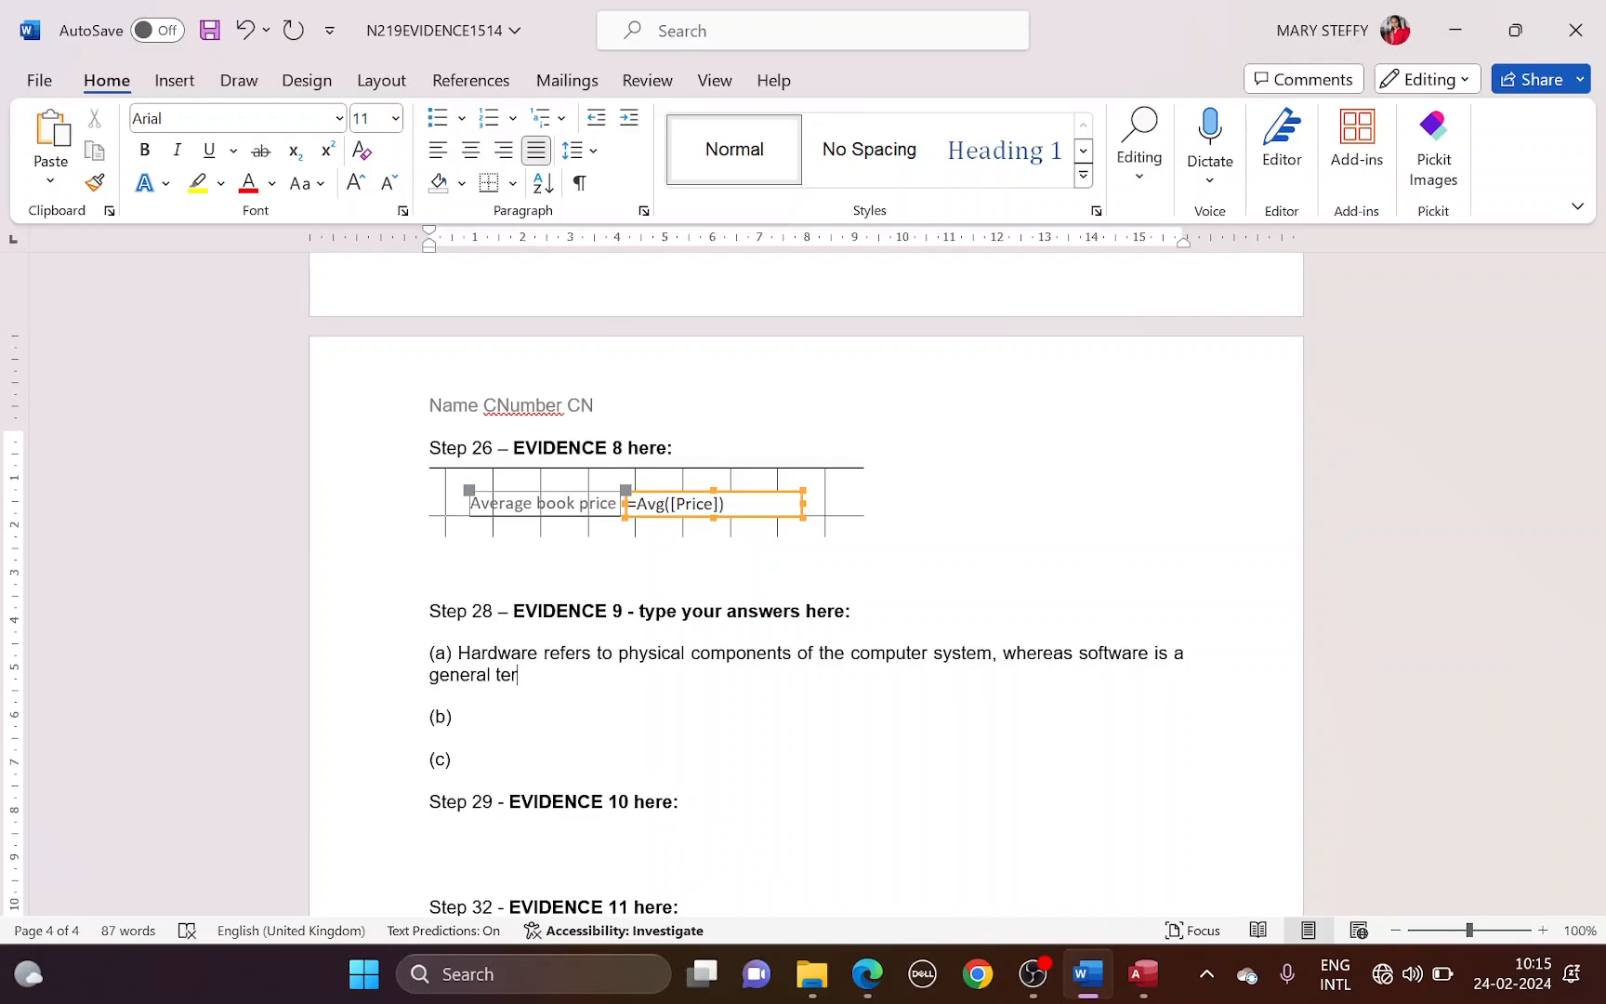
type("m for the progra")
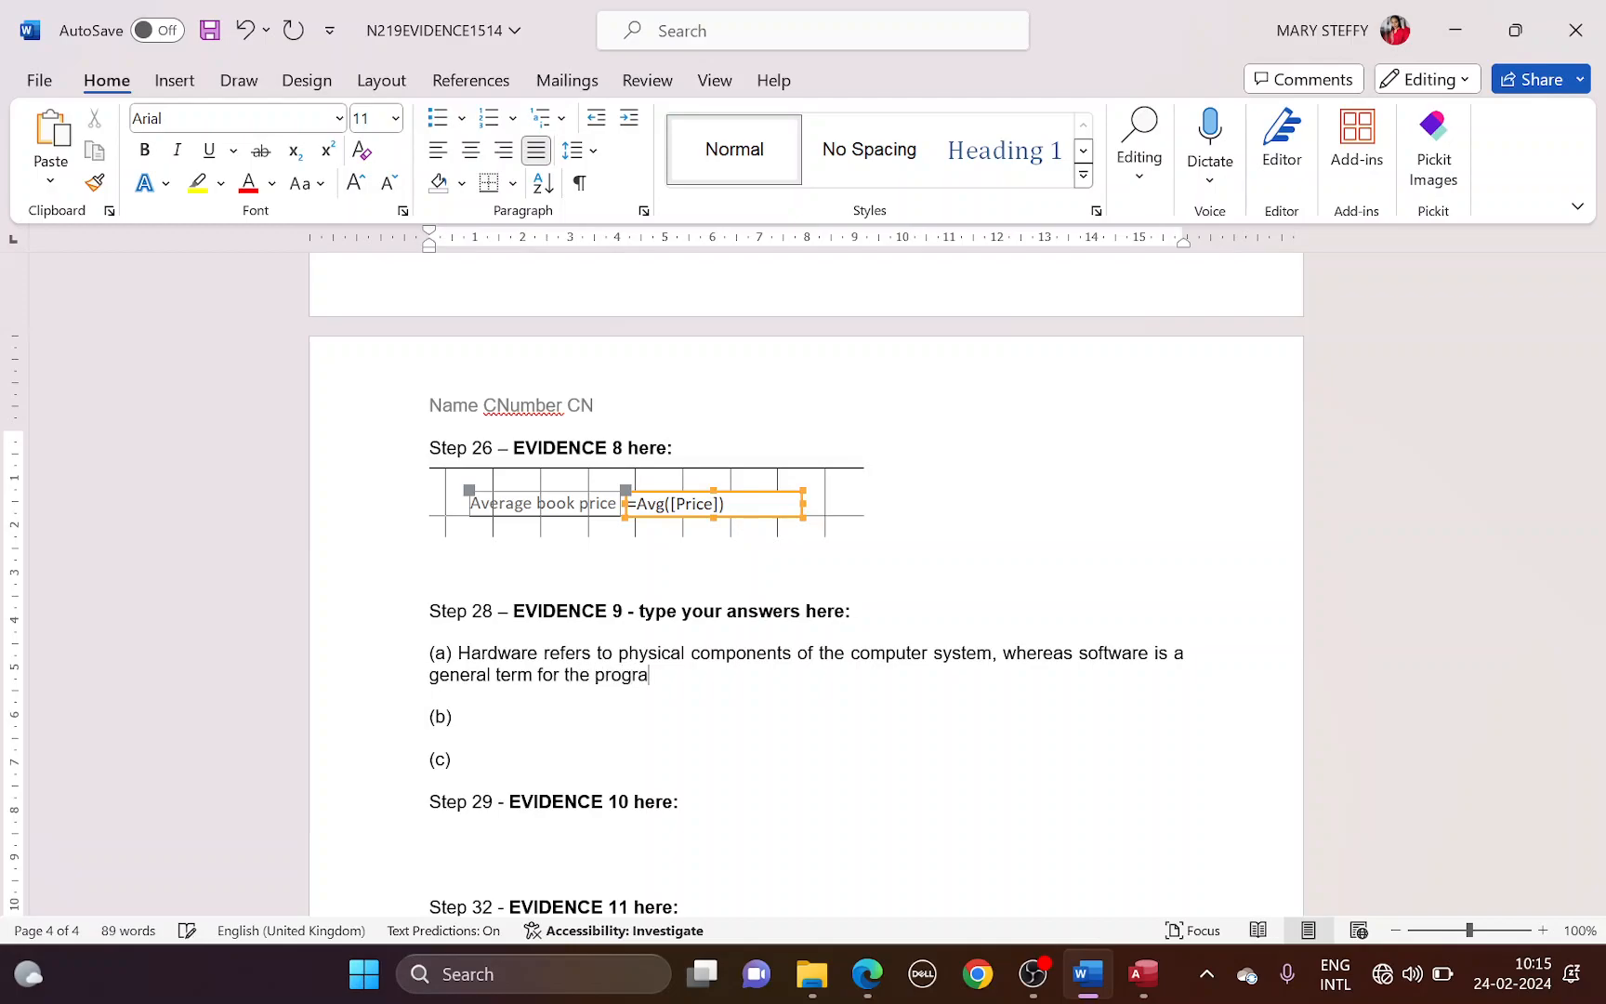
type("m that controls the computer ")
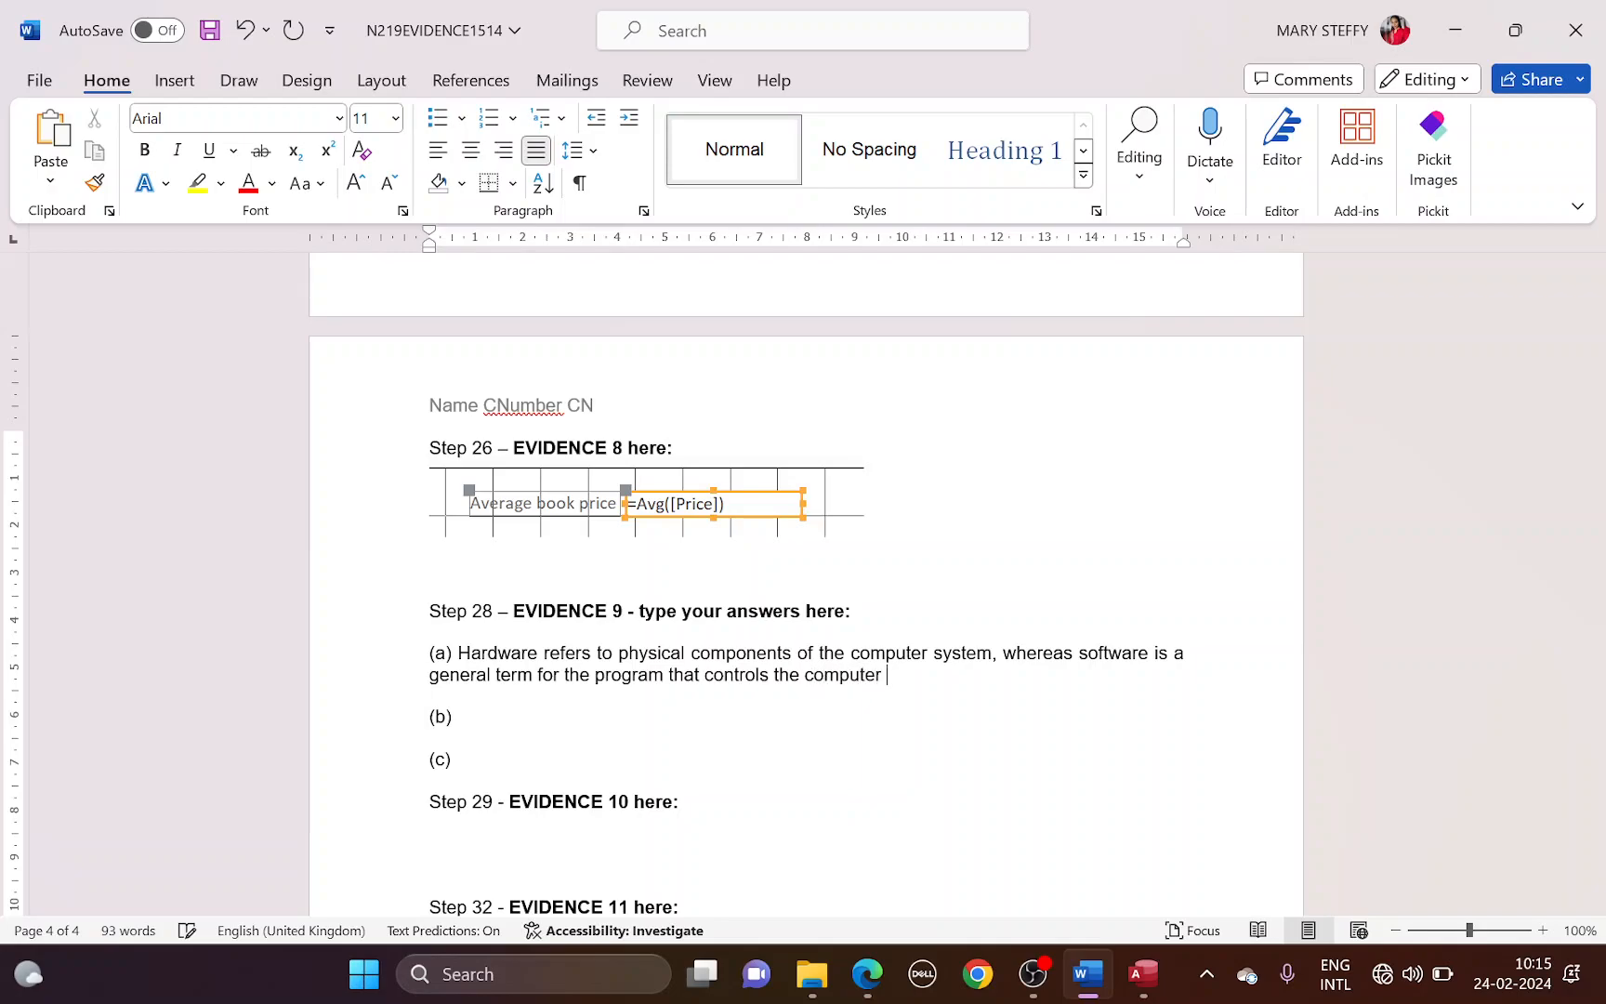
type("system")
Step: Return to the question paper in Edge and highlight part (b) of question 28
key("alt+Tab")
key("alt+Tab")
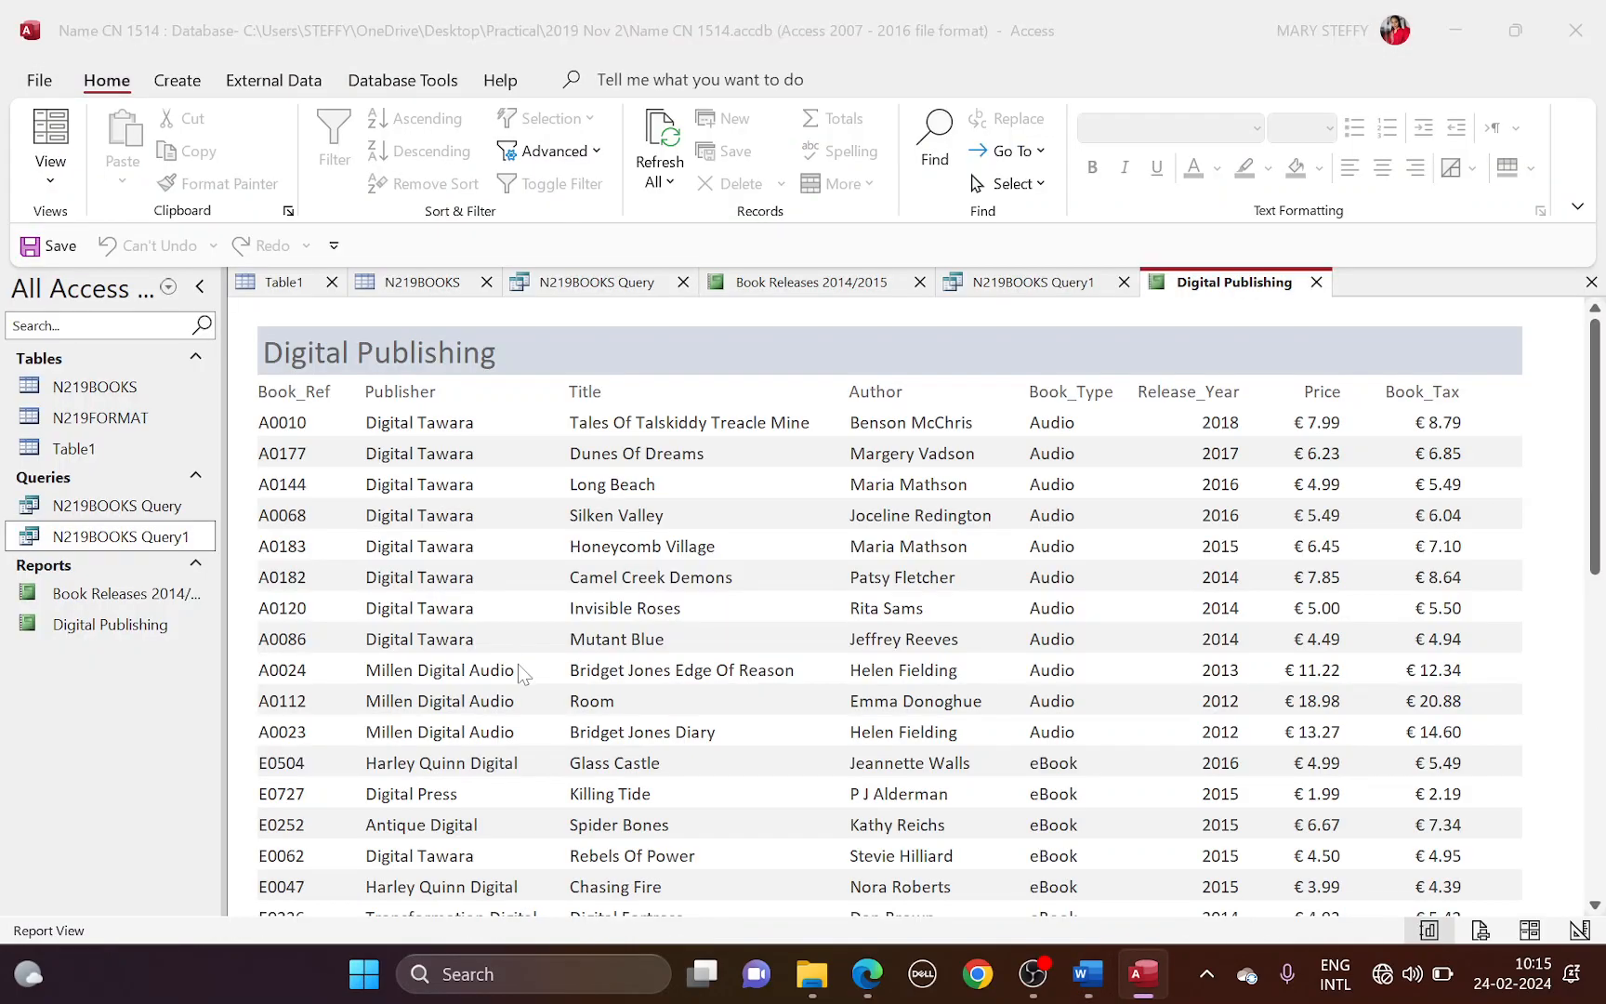
key("alt+Tab")
key("alt+Tab")
left_click_drag(417, 516, 756, 506)
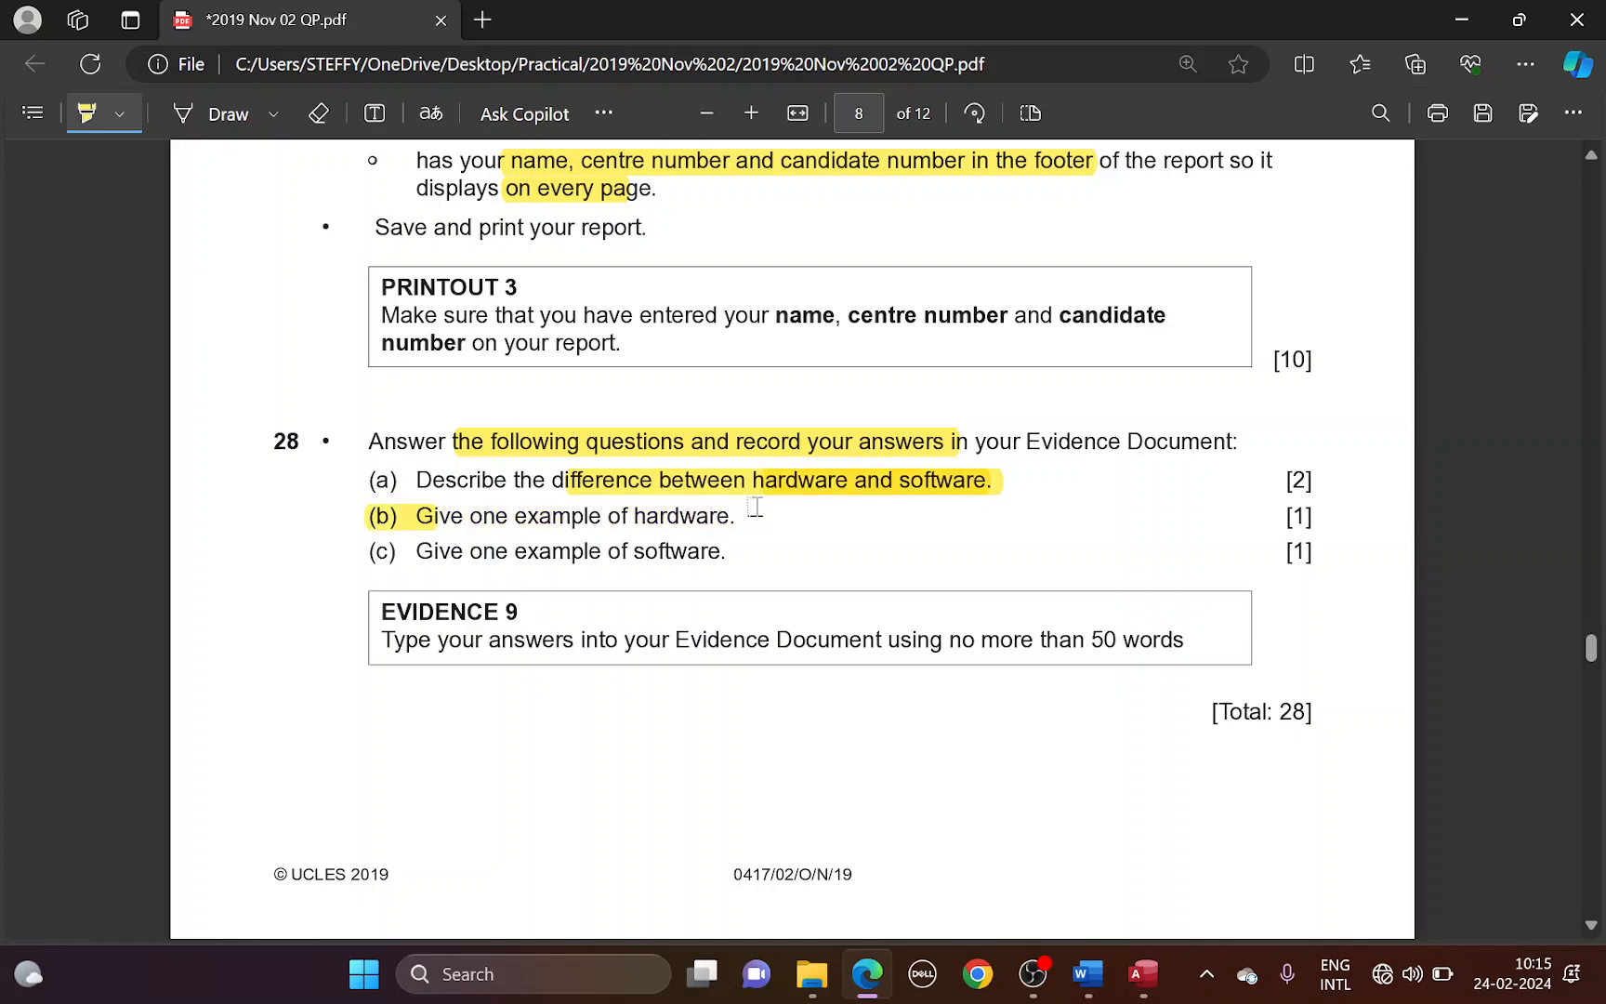
Step: Enter "Monitor, Keyboard, mouse, printer" as answer (b) in the Word evidence document
key("alt+Tab")
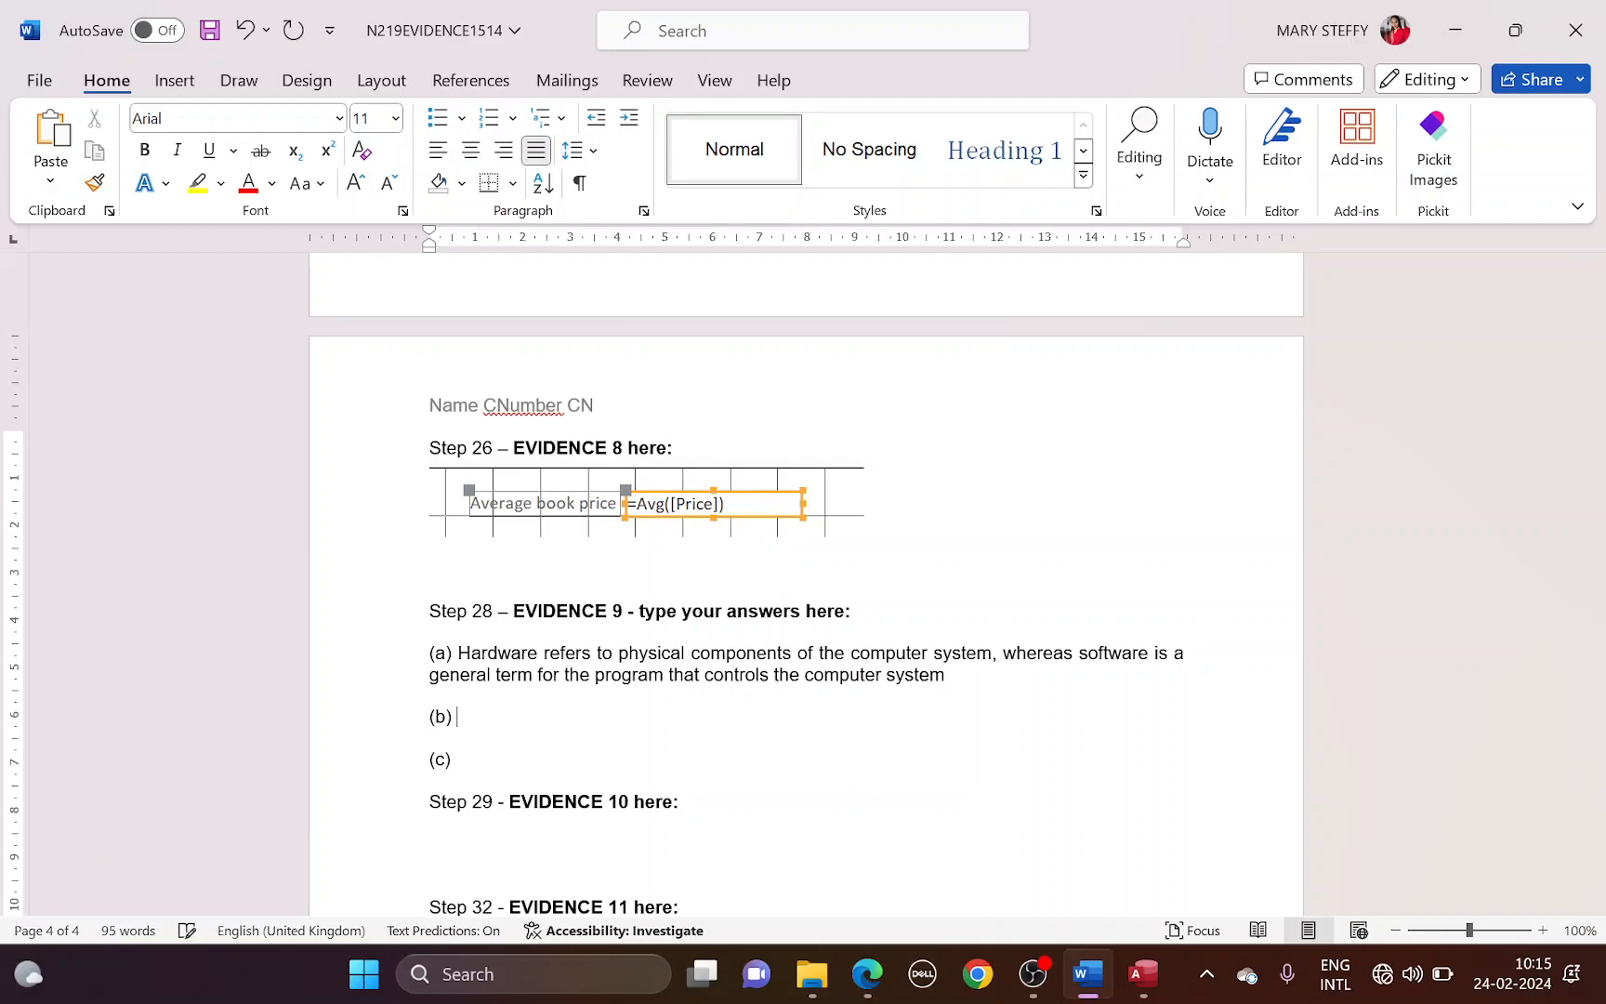
type("Monitor, Keyboar")
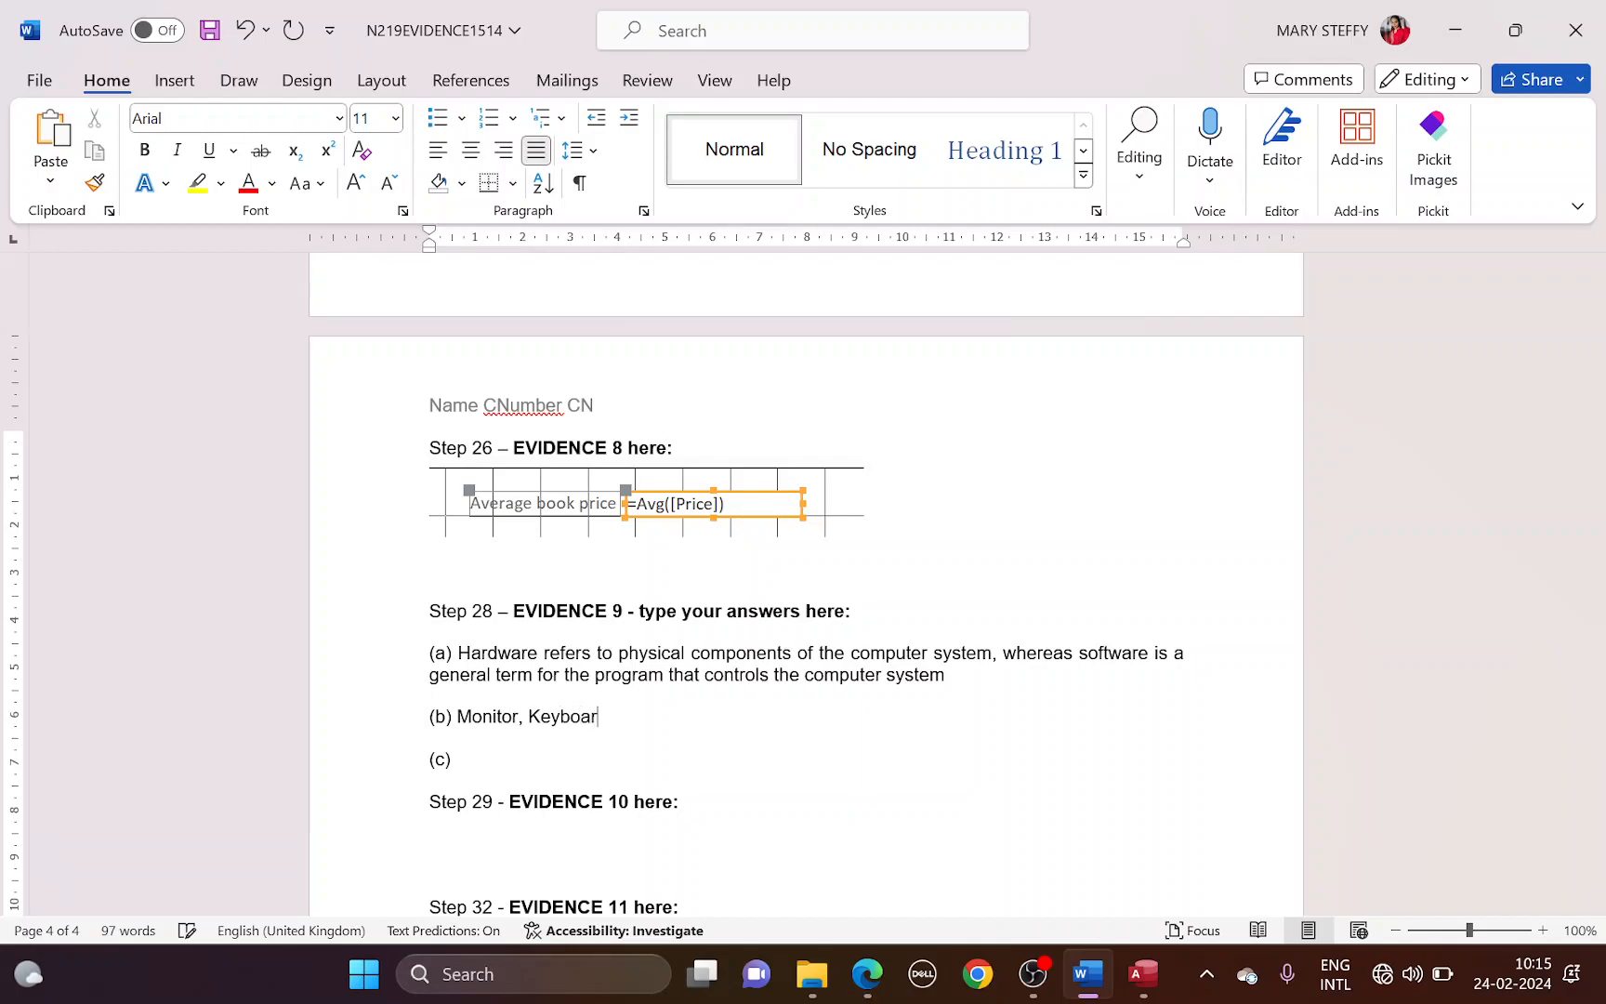
type("d, mouse, printer")
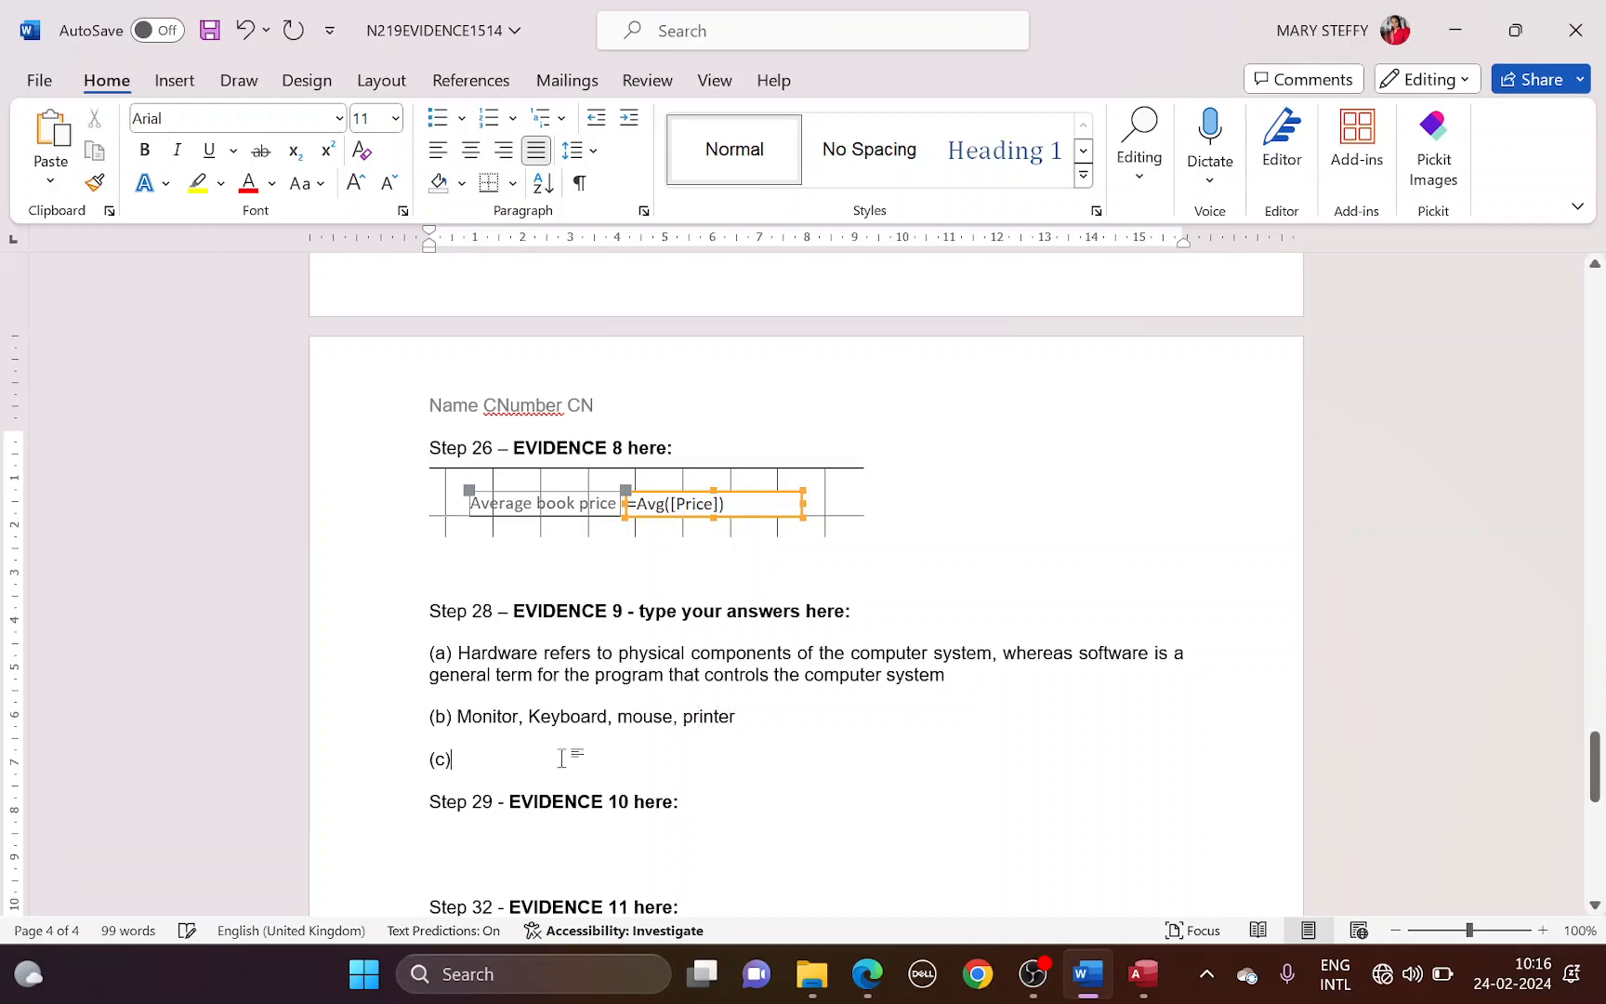
Step: Return to the question paper in Edge and highlight part (c), which asks for one example of software
key("alt+Tab")
left_click_drag(451, 551, 510, 551)
left_click_drag(619, 563, 695, 559)
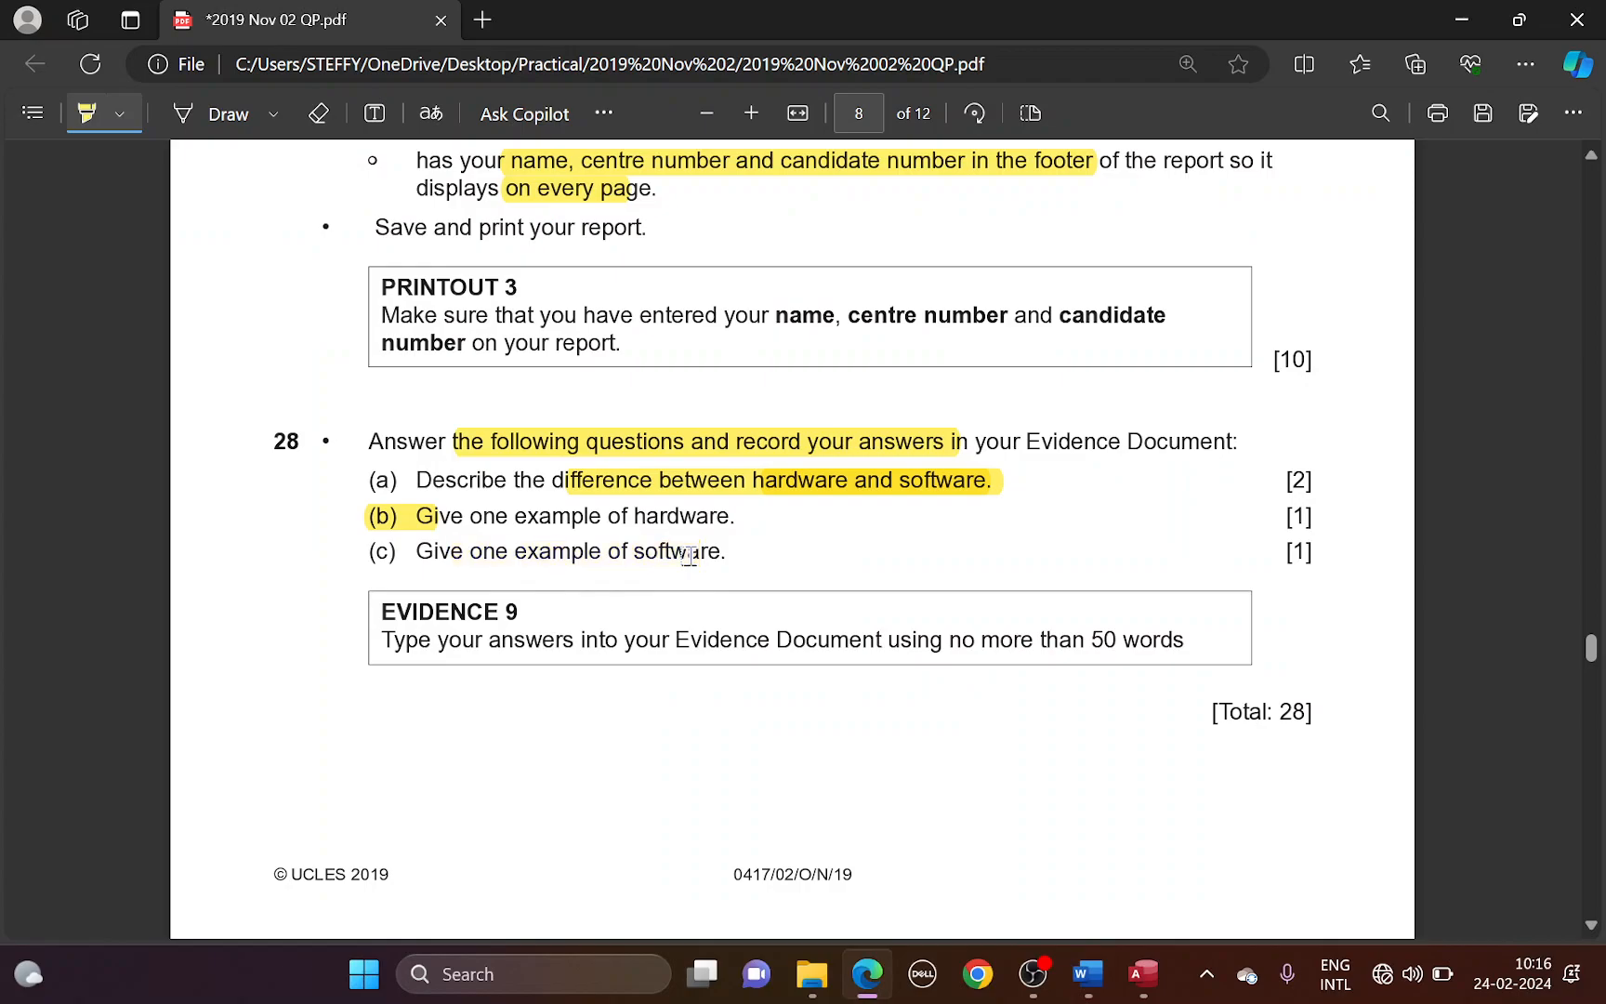
Step: Enter "Word processing, spreadsheet, database, control software." as answer (c) in the Word evidence document and save it
key("alt+Tab")
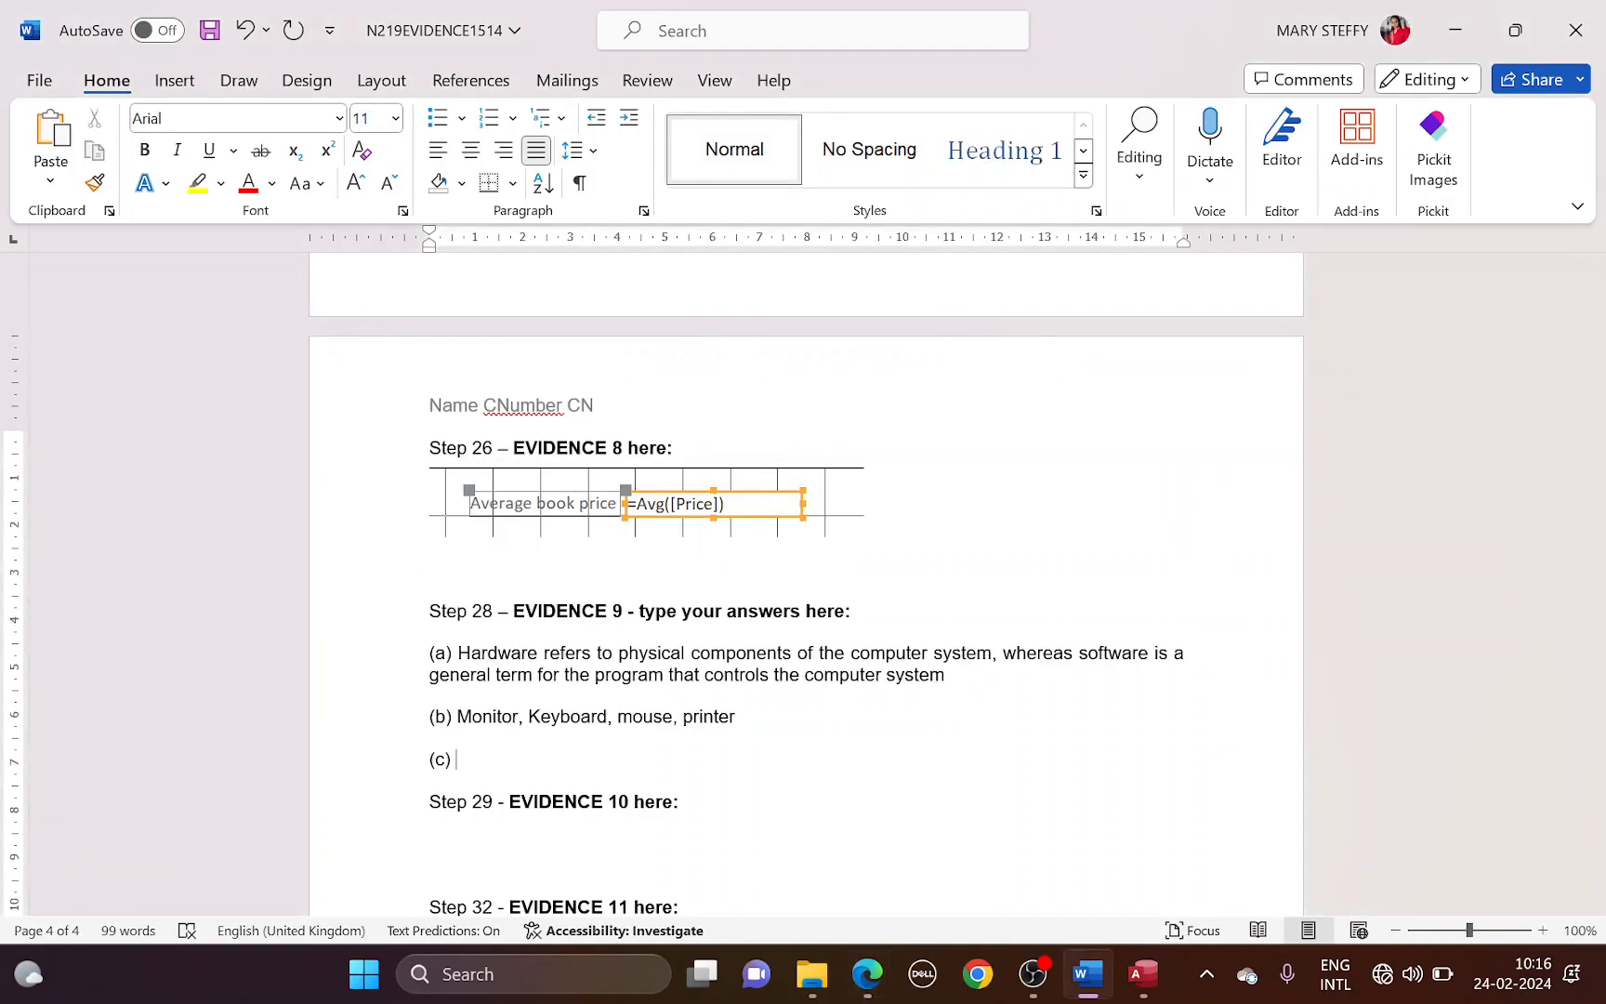
type("Word processing, sprea")
key("Tab")
type(",")
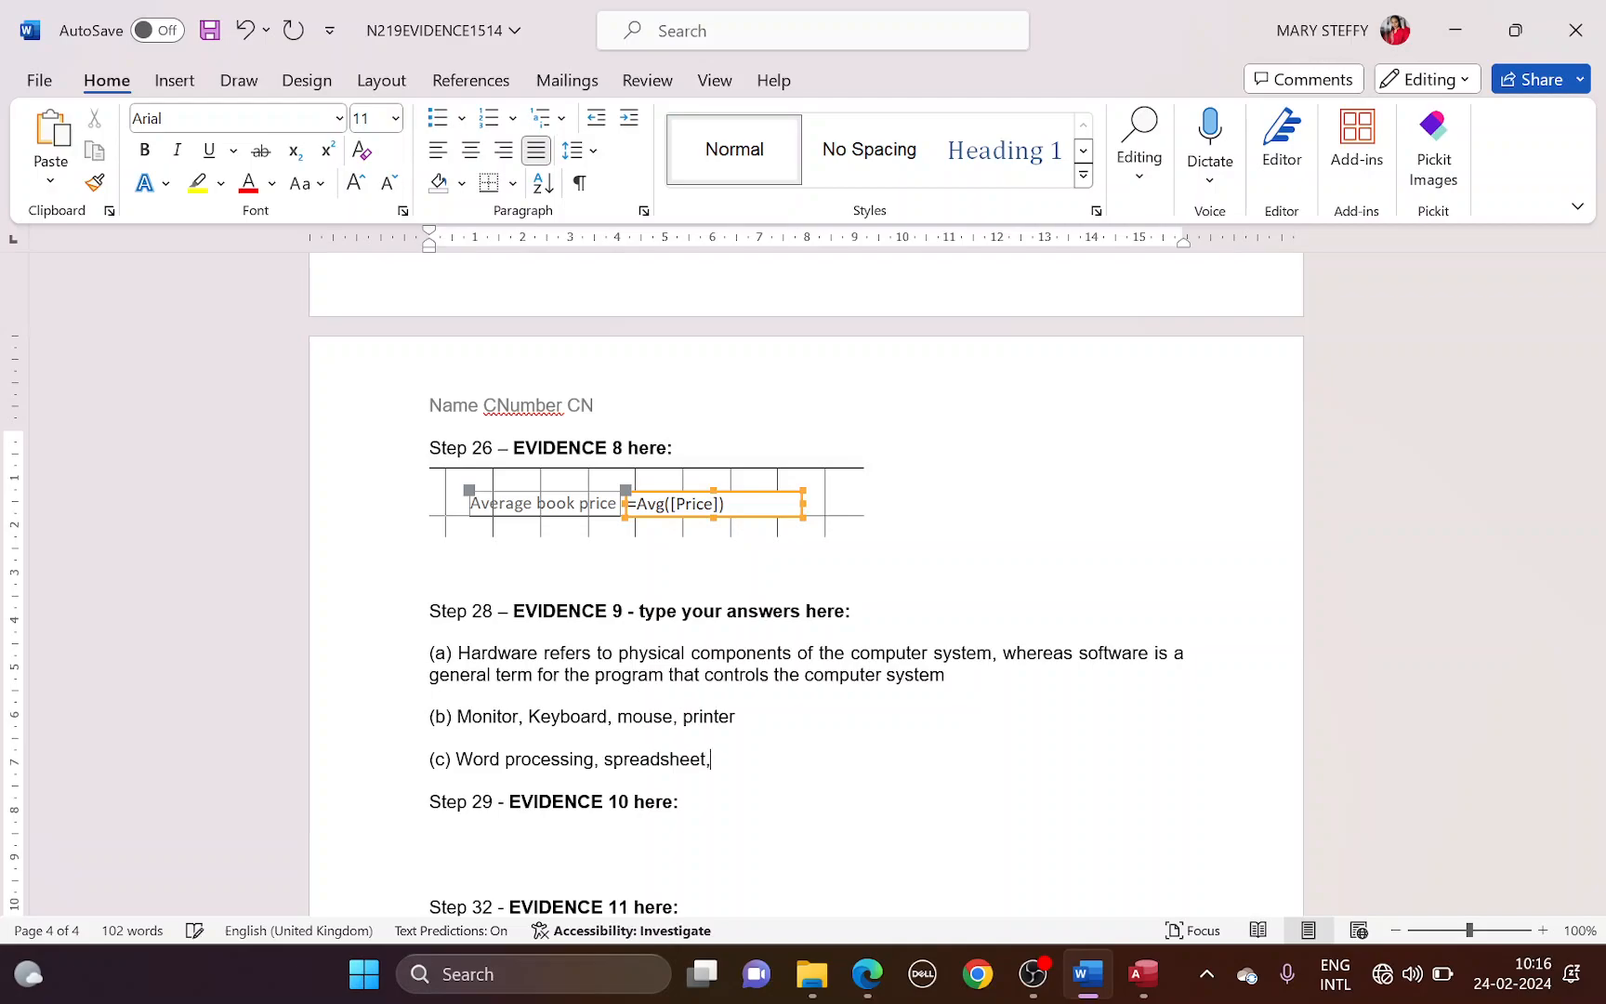
type(" database, control soft")
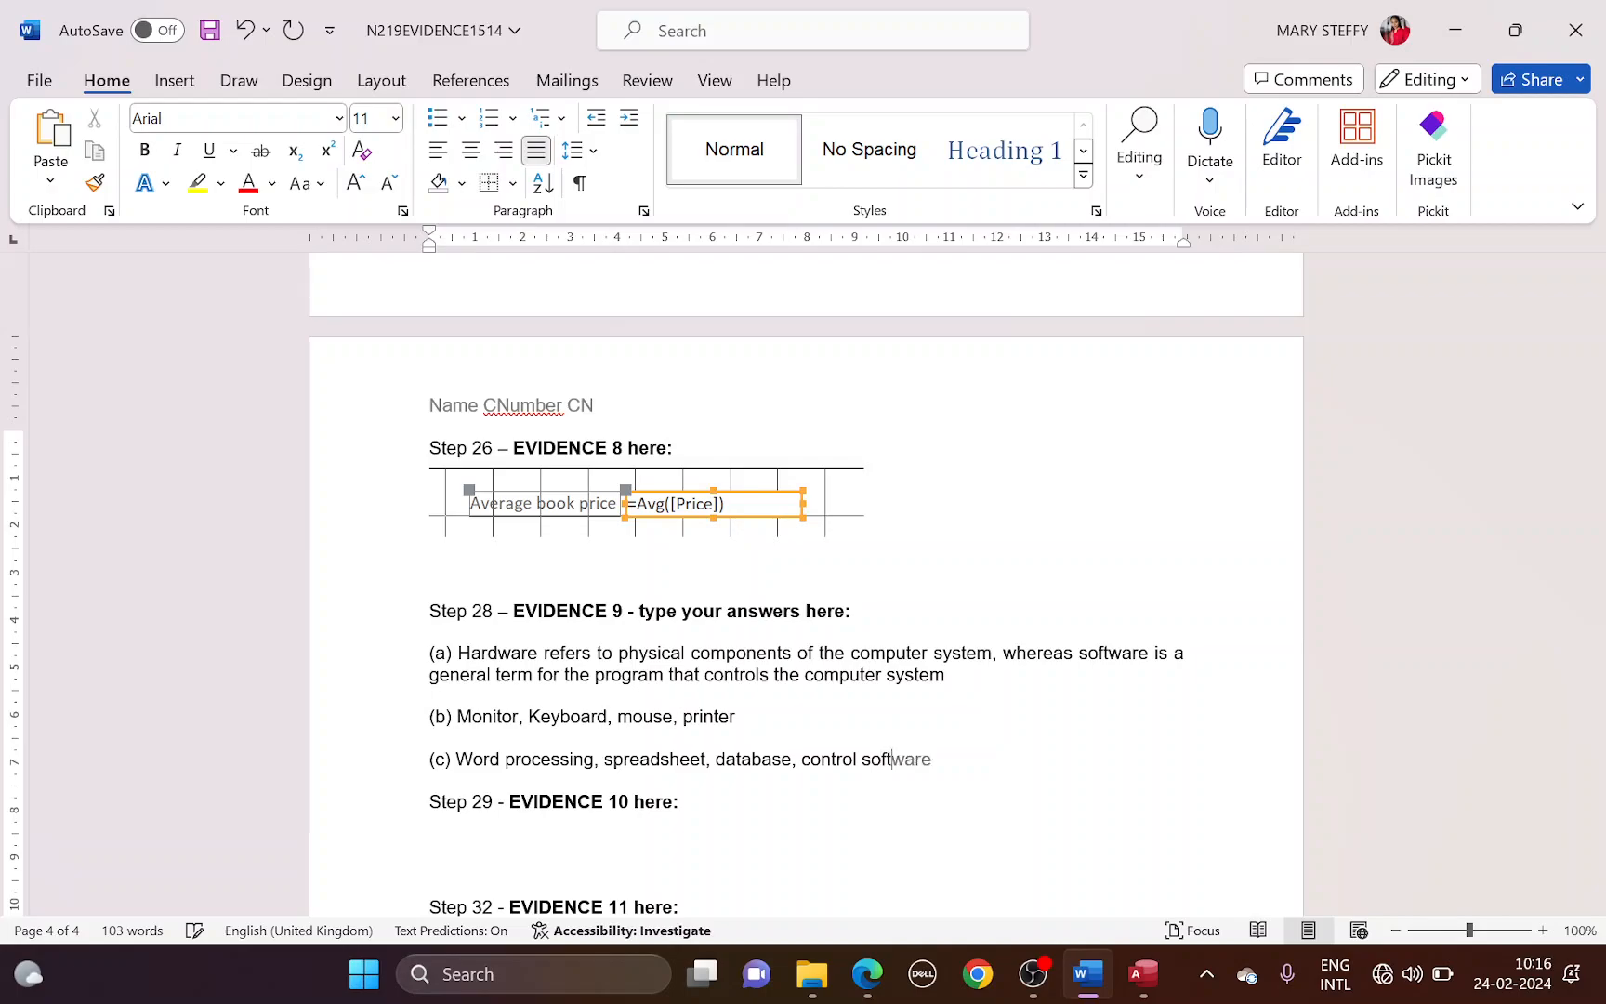
type("ware.")
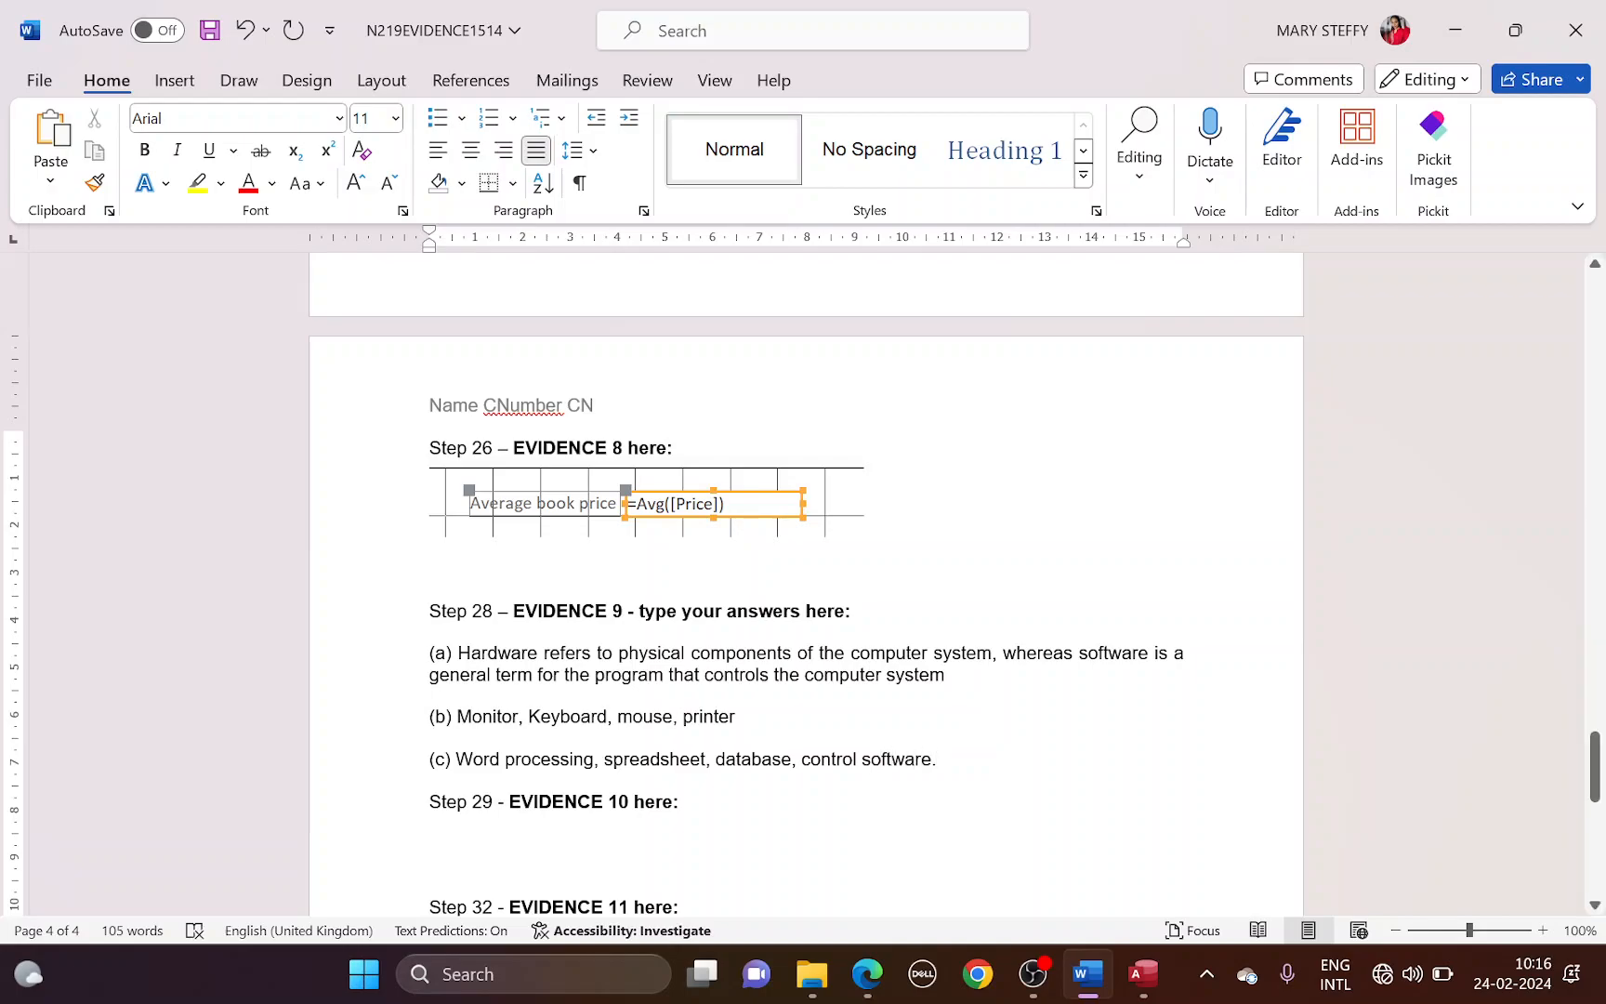
scroll(807, 616, "up", 1)
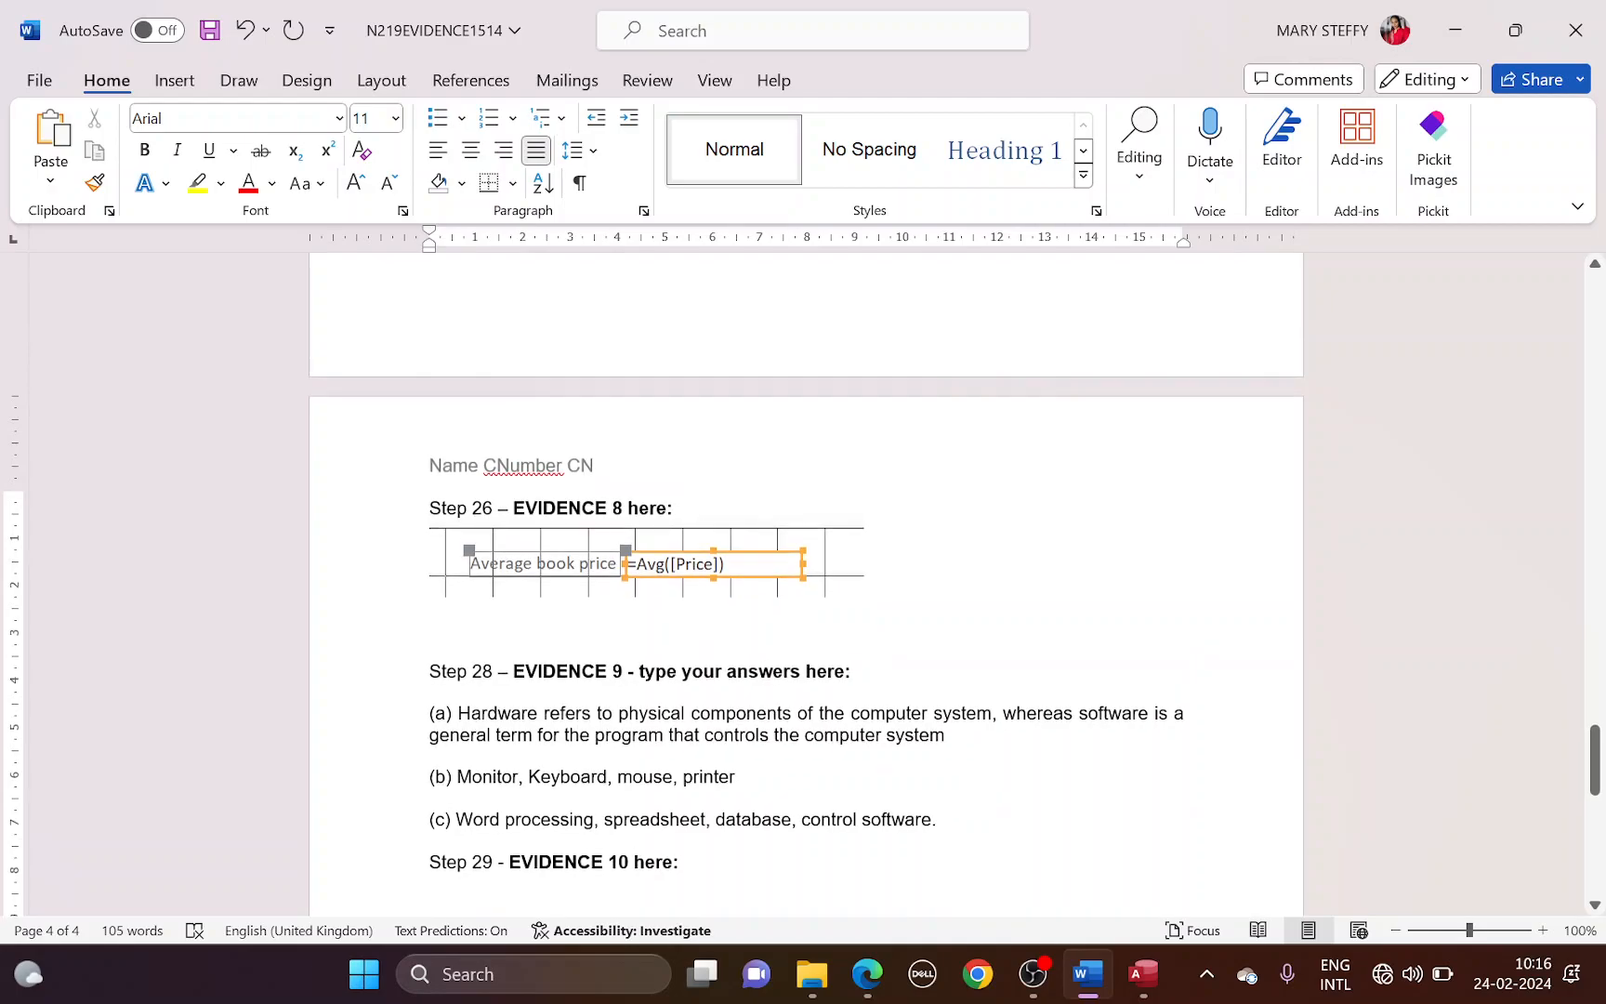
key("ctrl+s")
Step: Return to the question paper in Edge and check the rest of question 28 and the start of Task 4
key("alt+Tab")
key("alt+Tab")
key("alt+Tab")
scroll(738, 704, "down", 2)
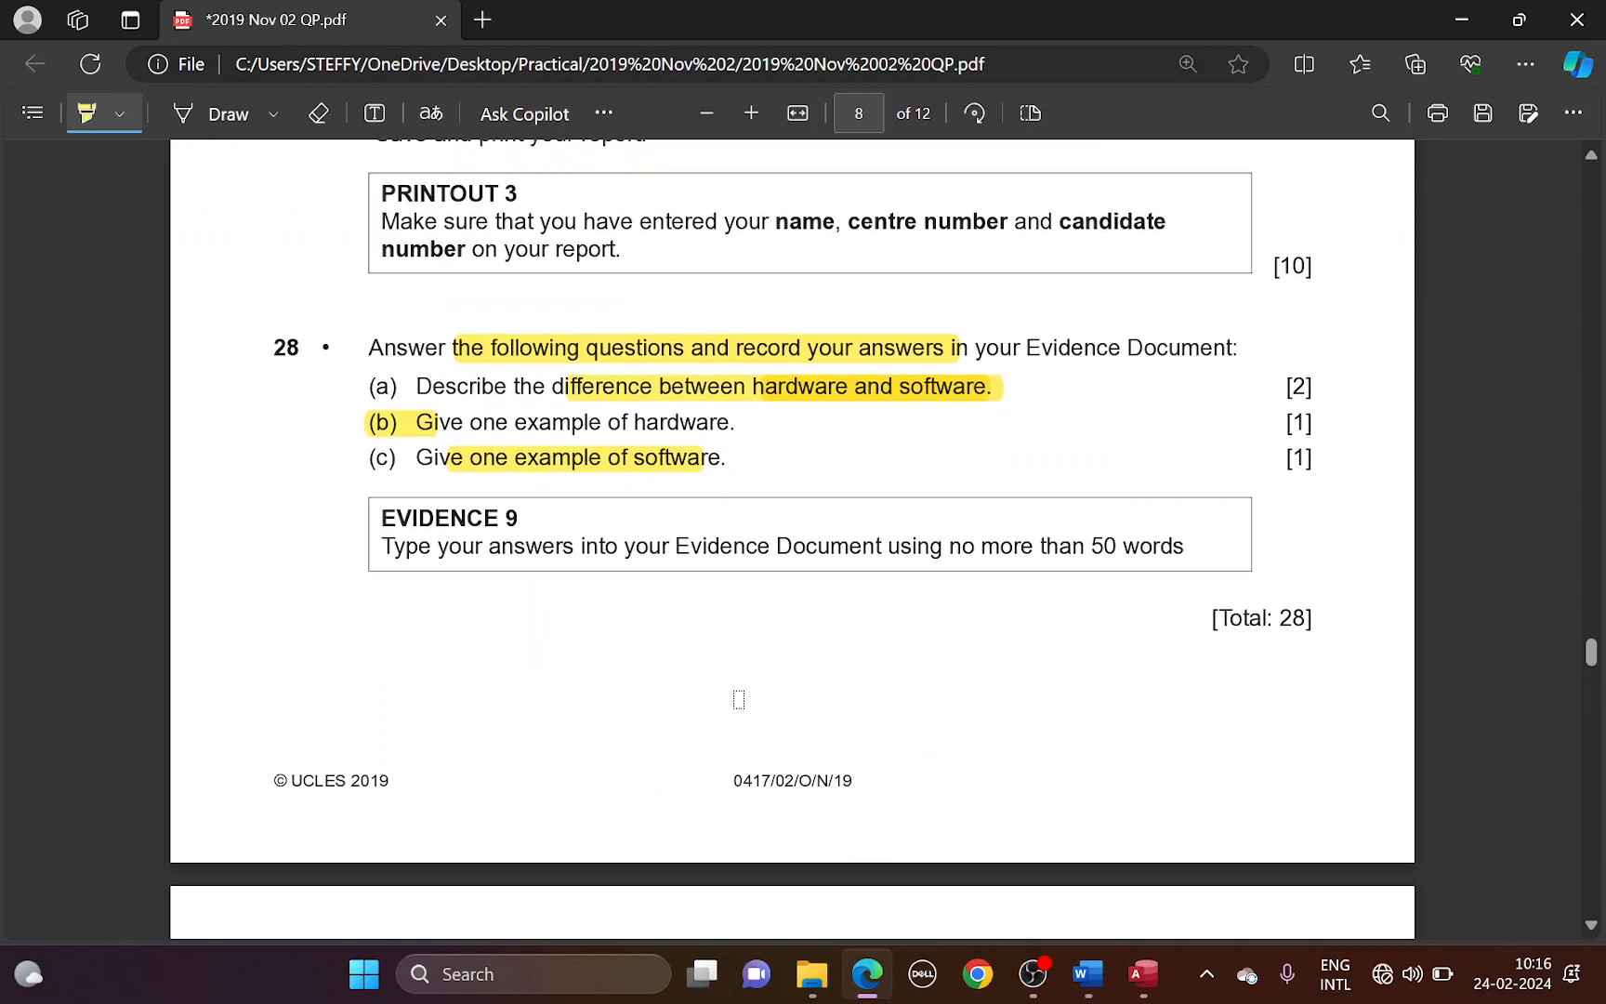
scroll(842, 563, "down", 4)
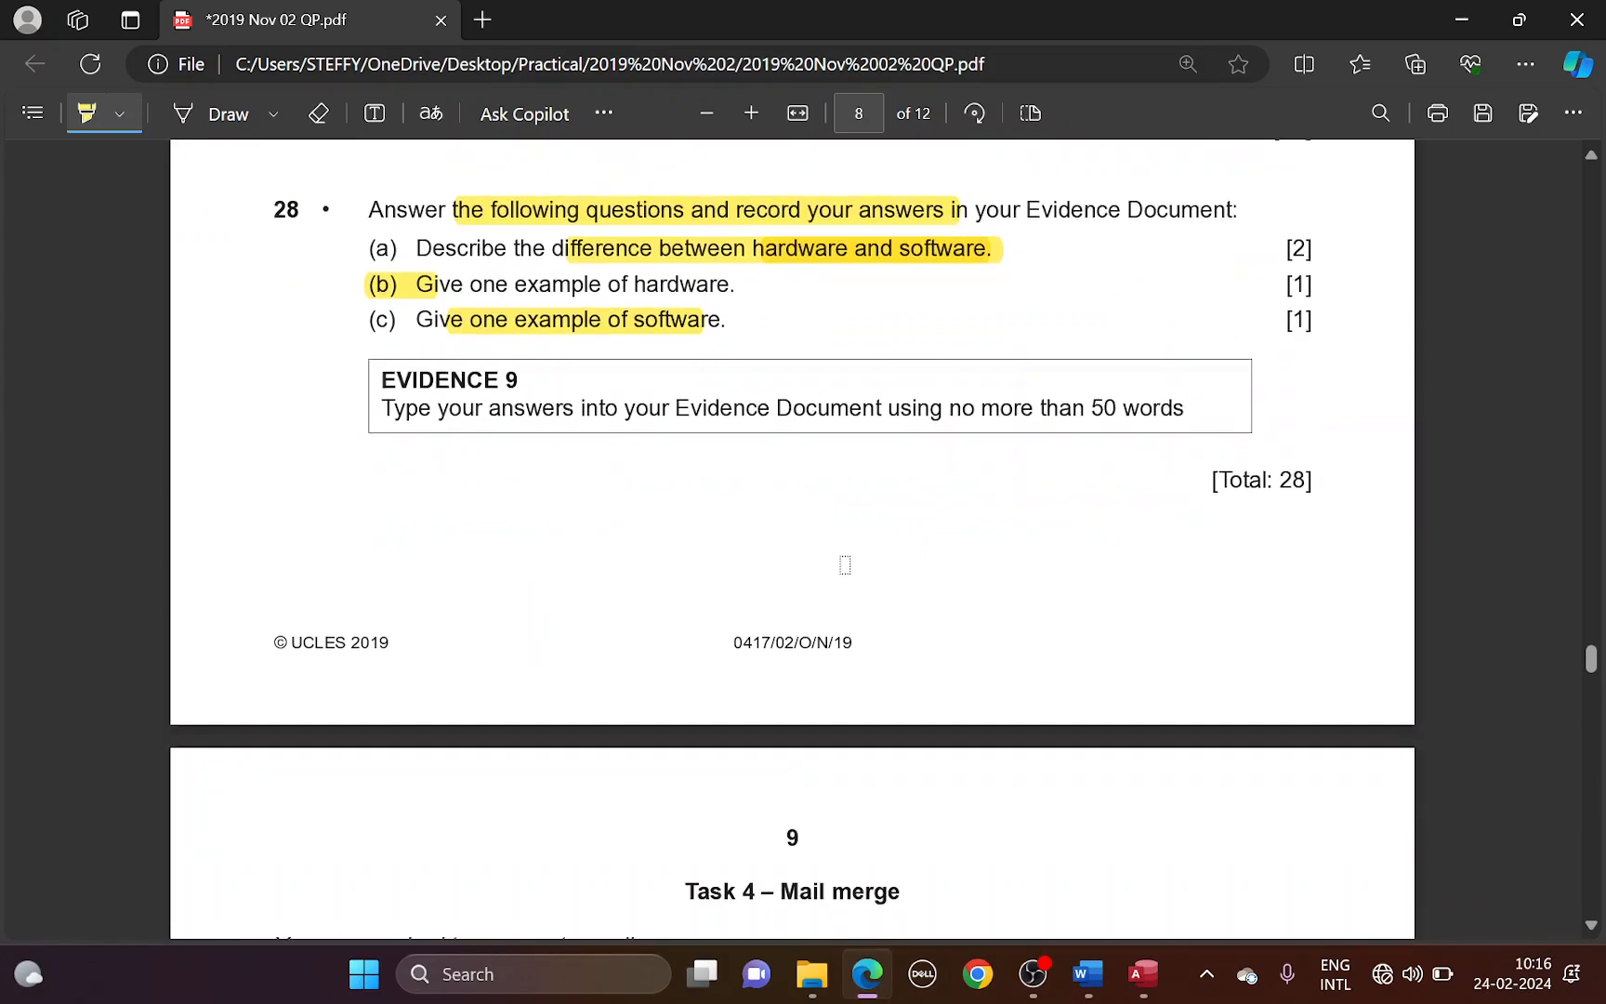
scroll(845, 564, "up", 6)
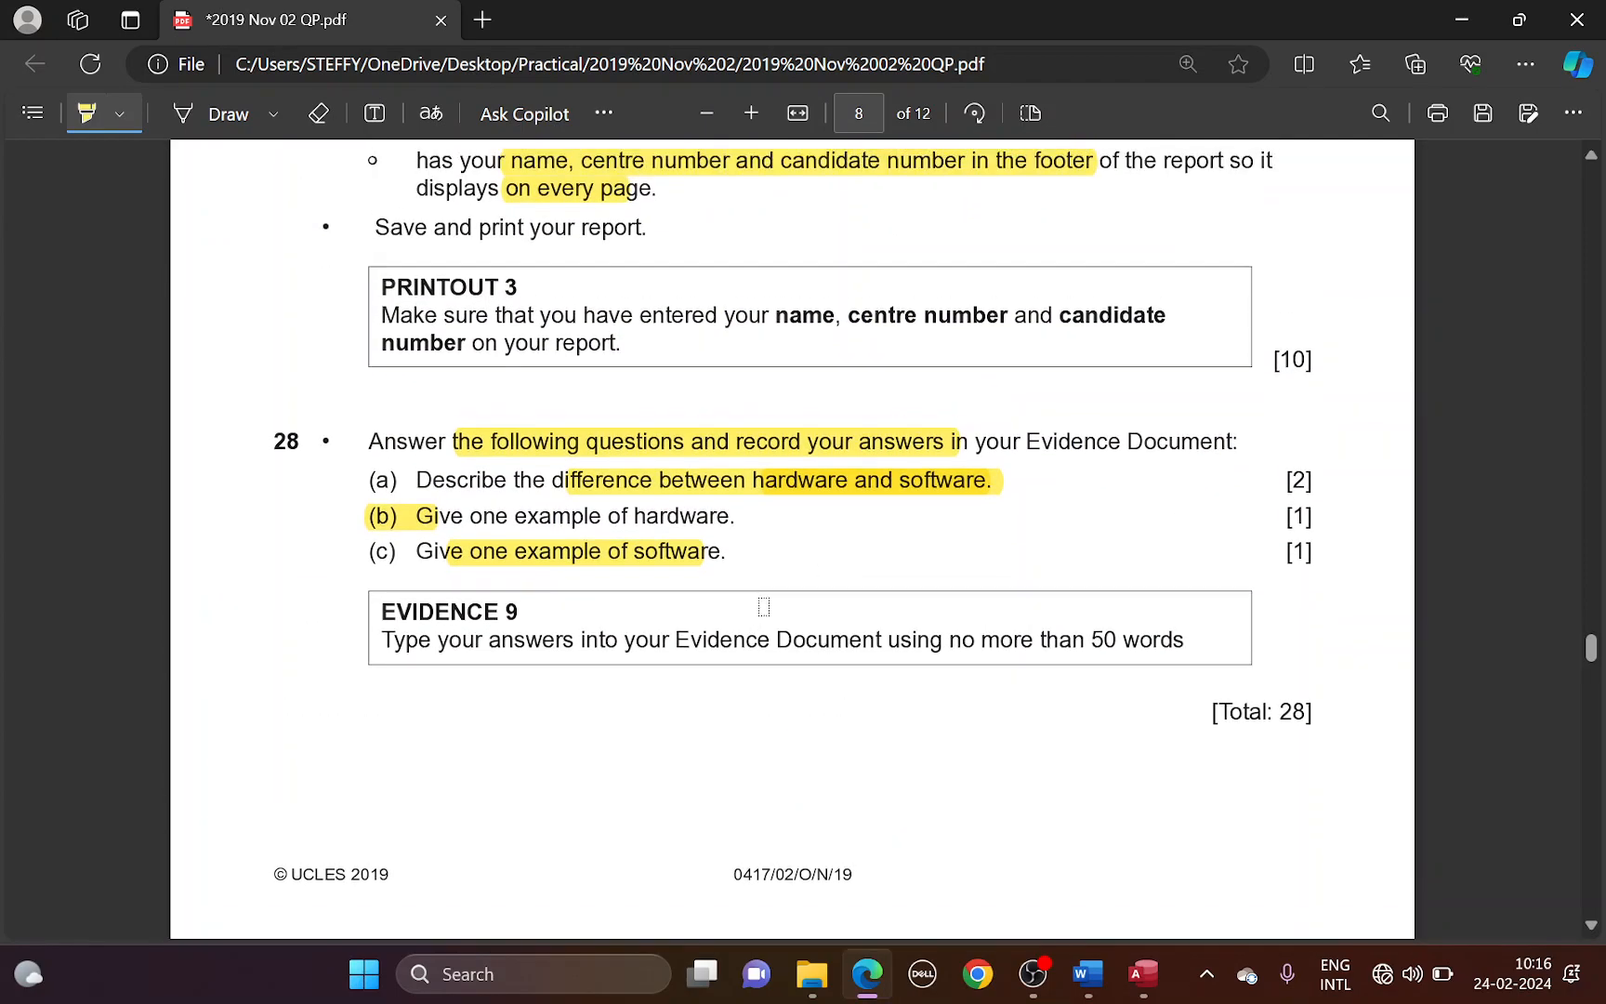